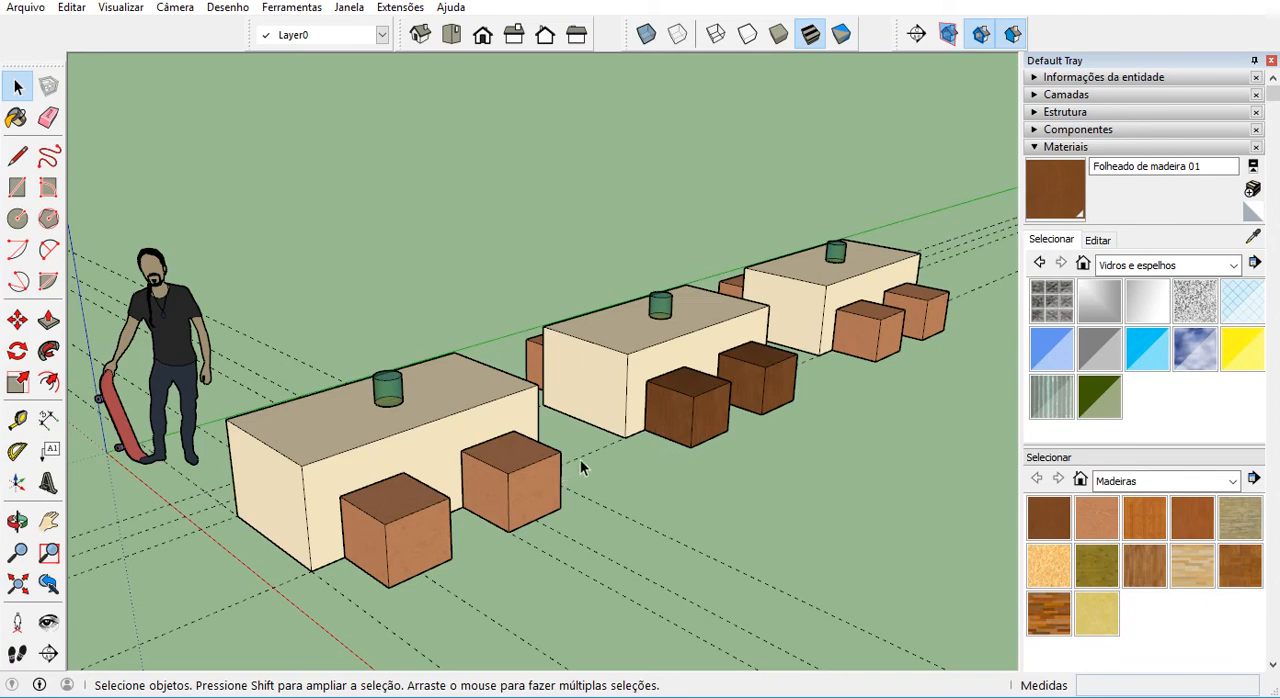
Make the two stools on the near table's front side unique from the other stool components.
middle_click_drag(551, 456, 636, 467)
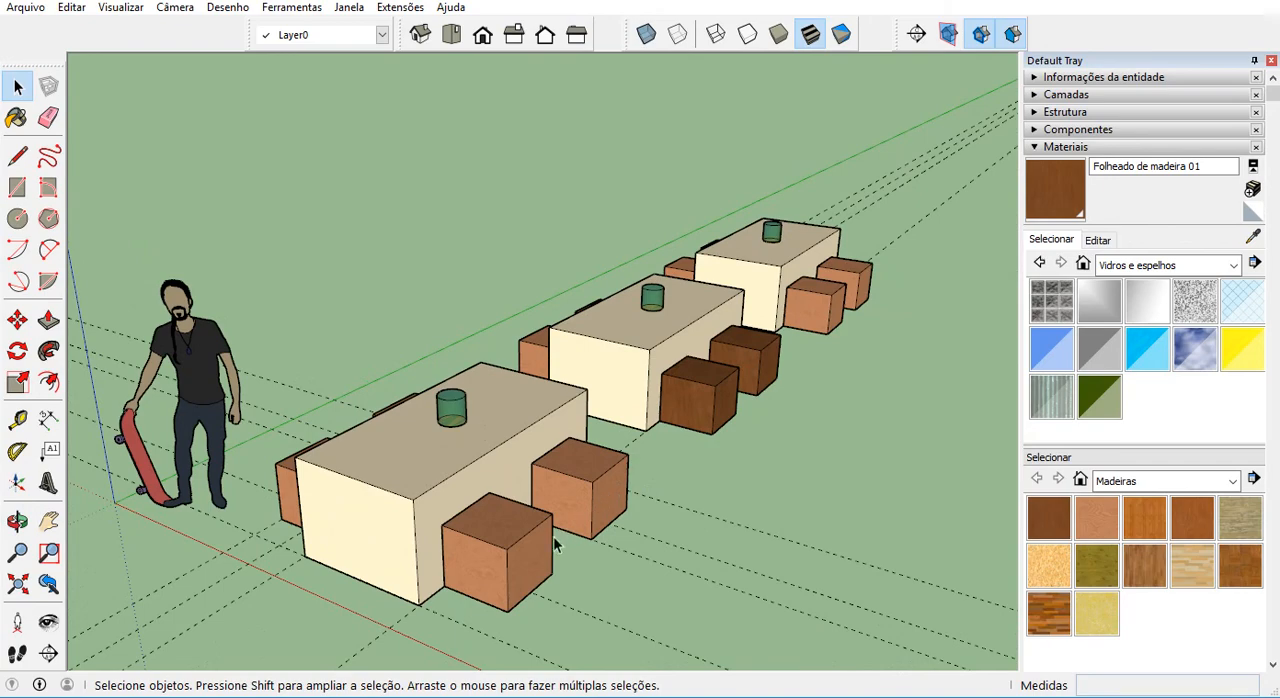
middle_click_drag(534, 576, 500, 523)
scroll(500, 516, "up", 1)
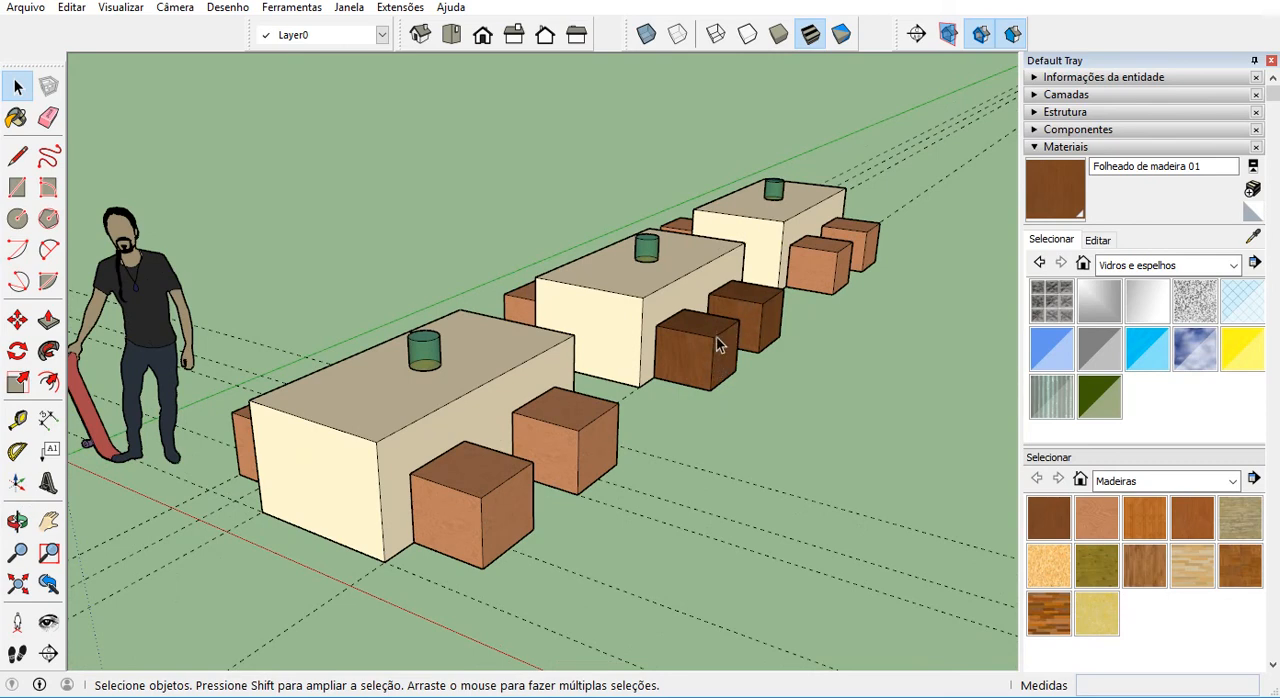
left_click(493, 512)
left_click(585, 446, "shift")
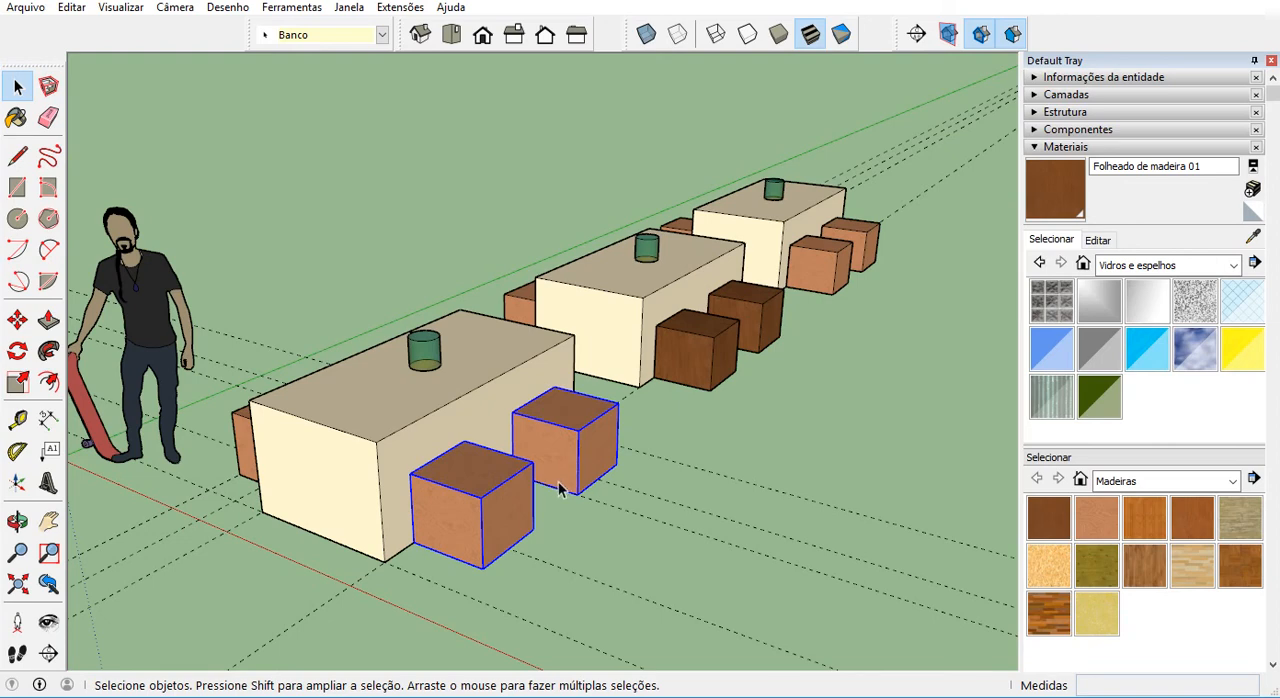
right_click(566, 418)
right_click(561, 393)
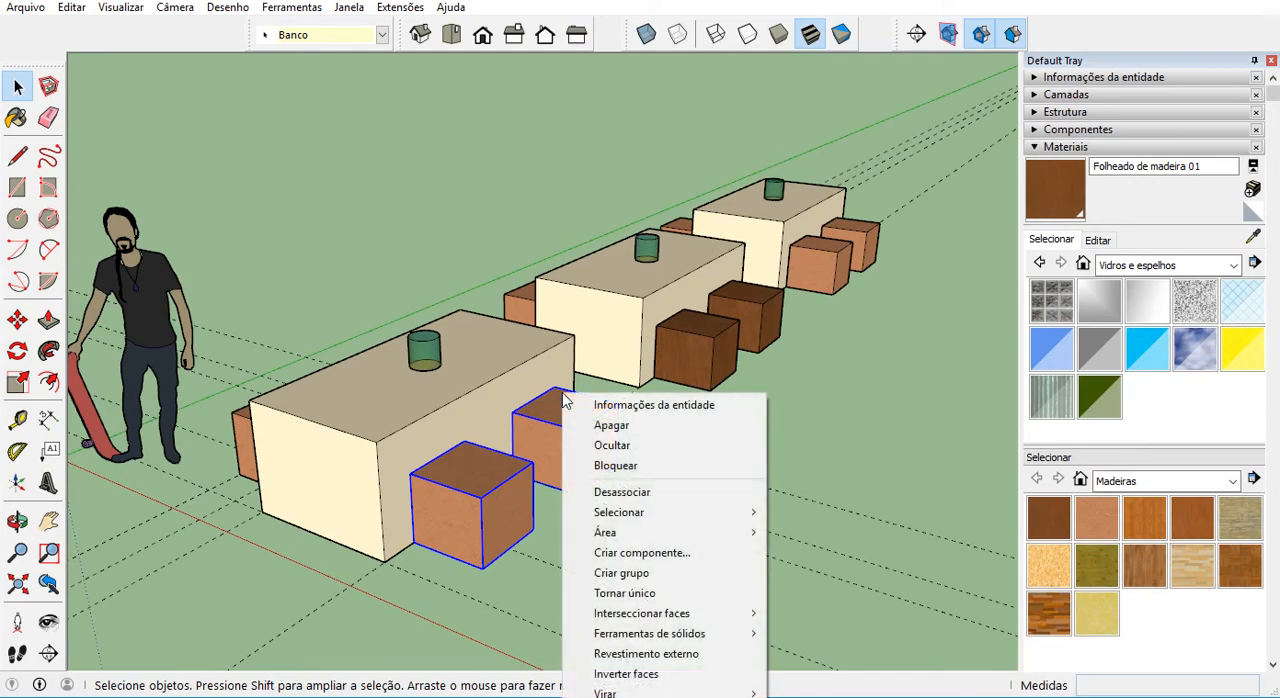
left_click(673, 597)
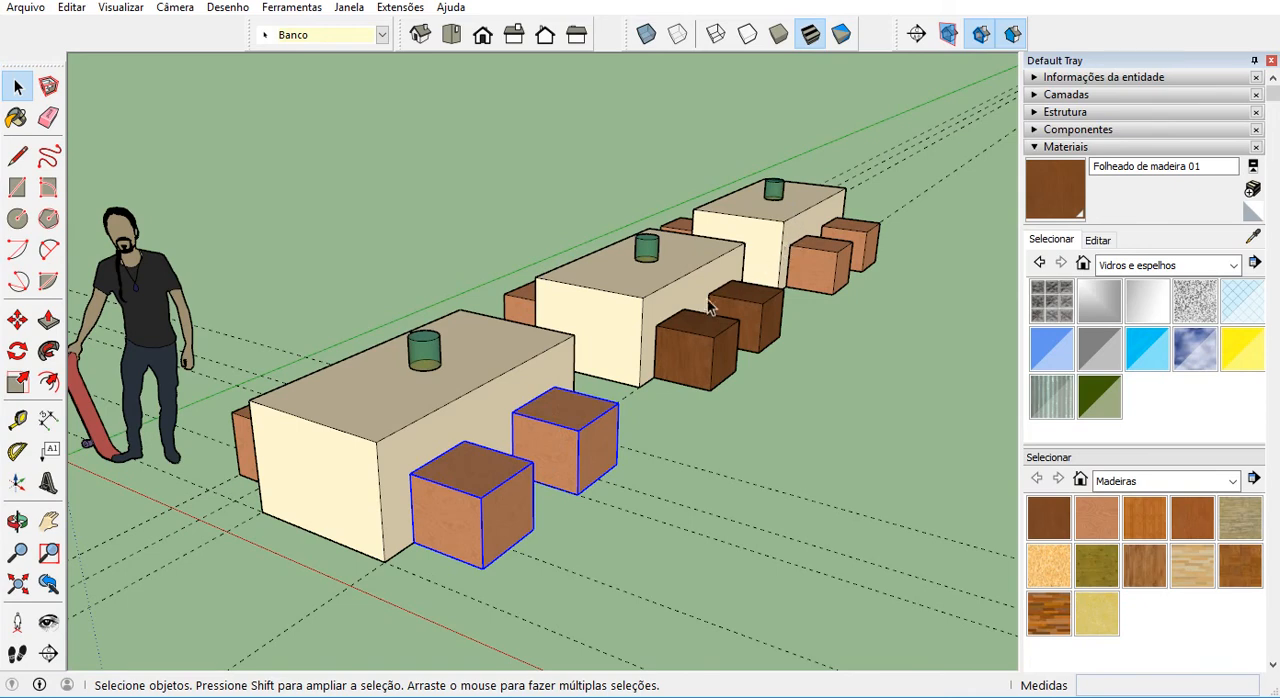
Paint all the geometry inside the near stool component with the Madeira OSB material and leave the component.
double_click(518, 480)
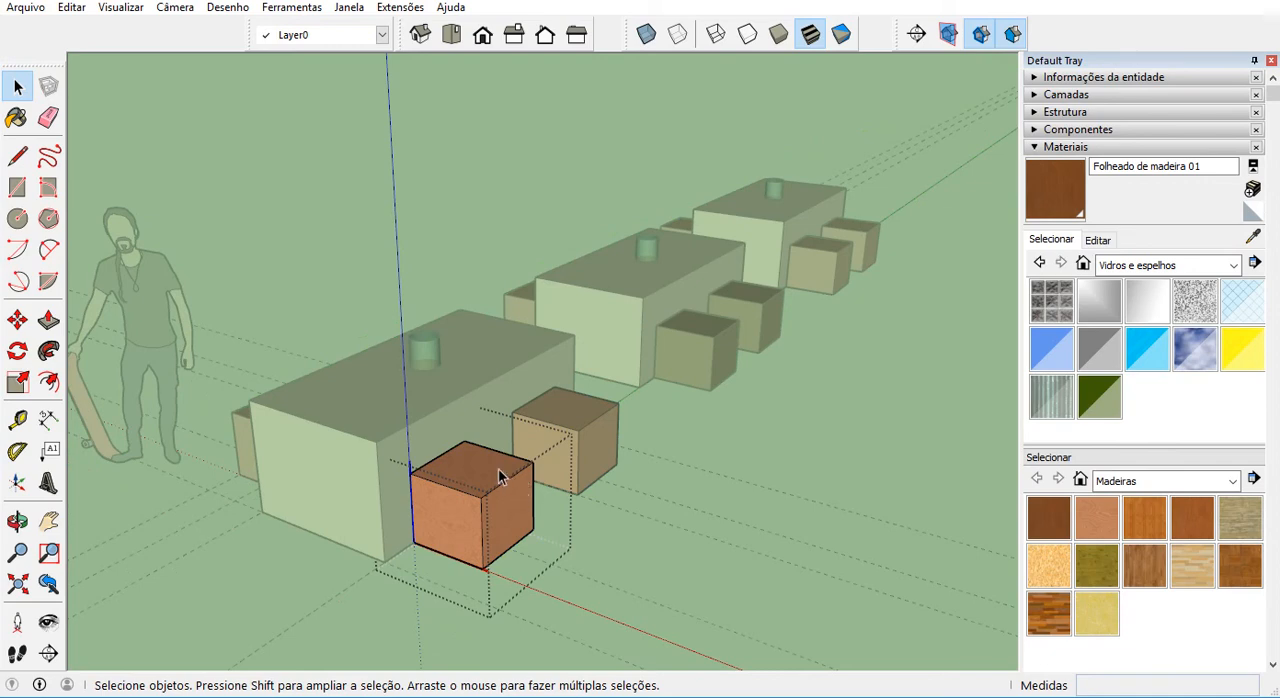
key("ctrl+a")
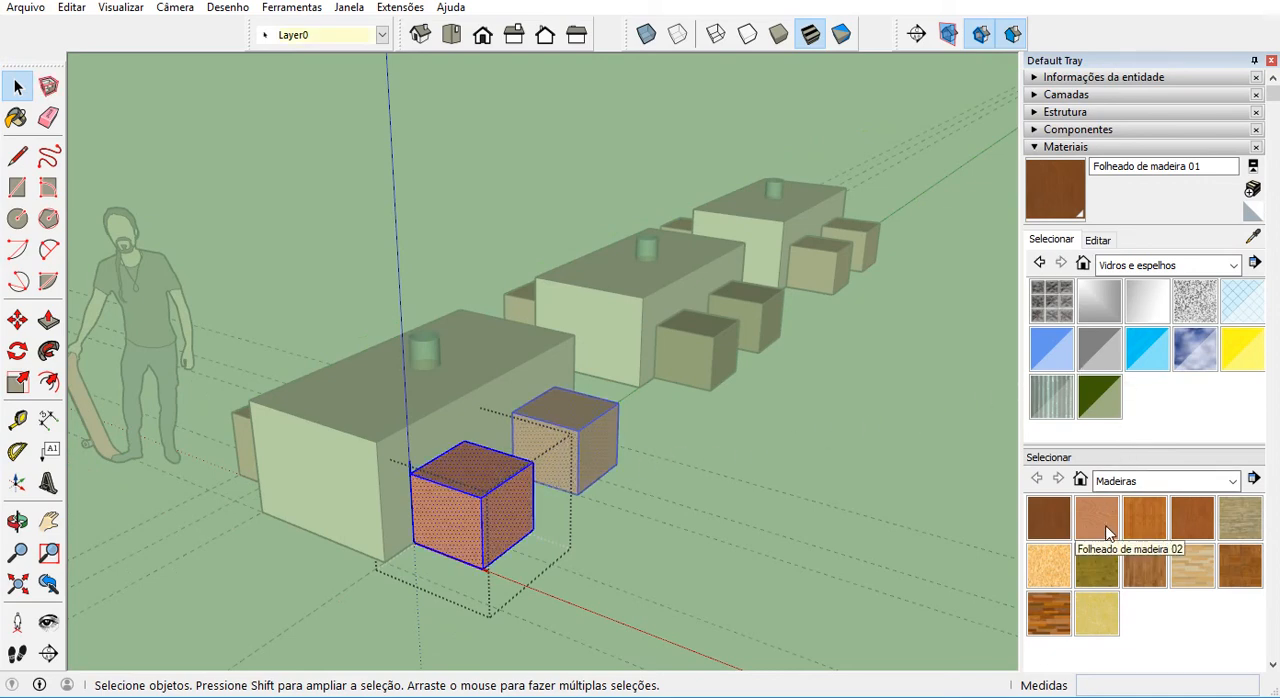
left_click(1050, 565)
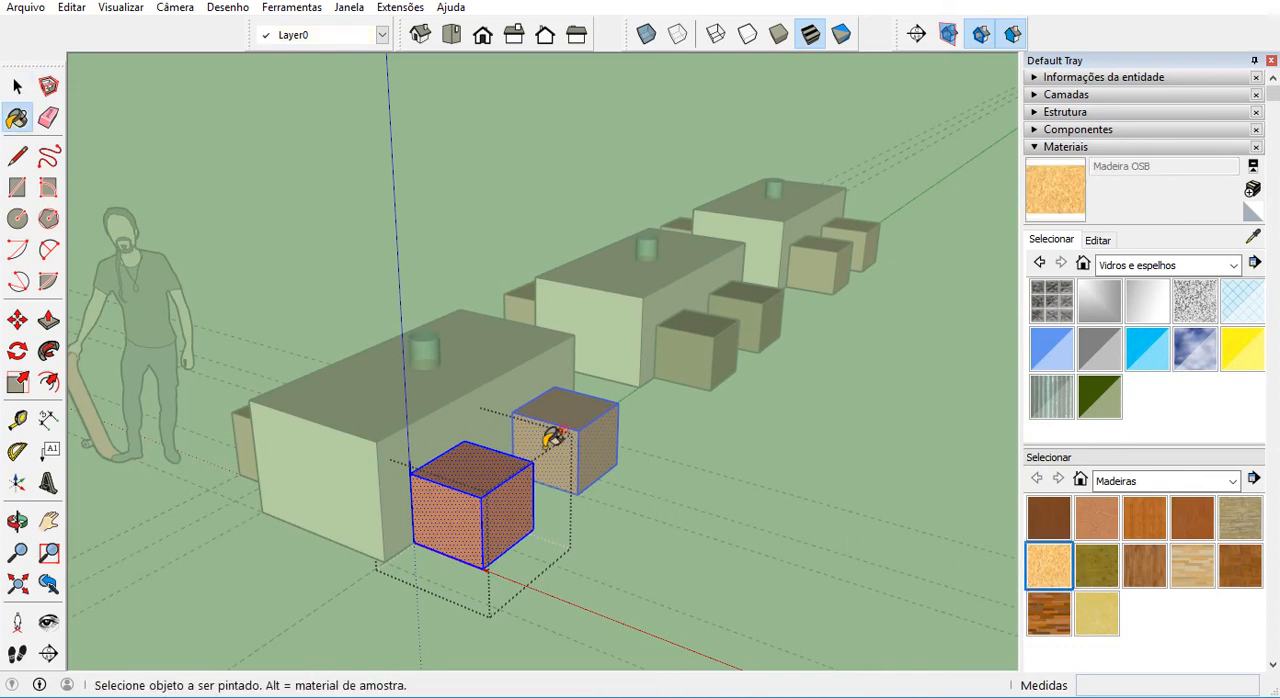
left_click(505, 458)
scroll(451, 491, "up", 2)
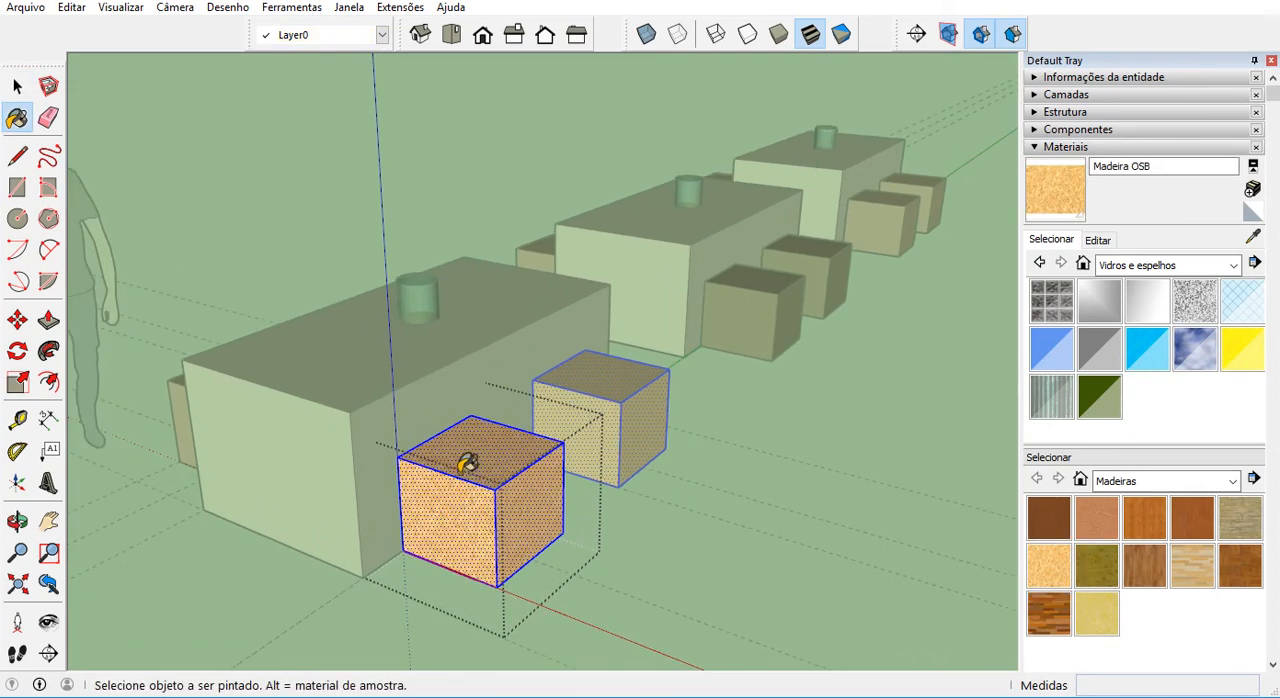
left_click(10, 85)
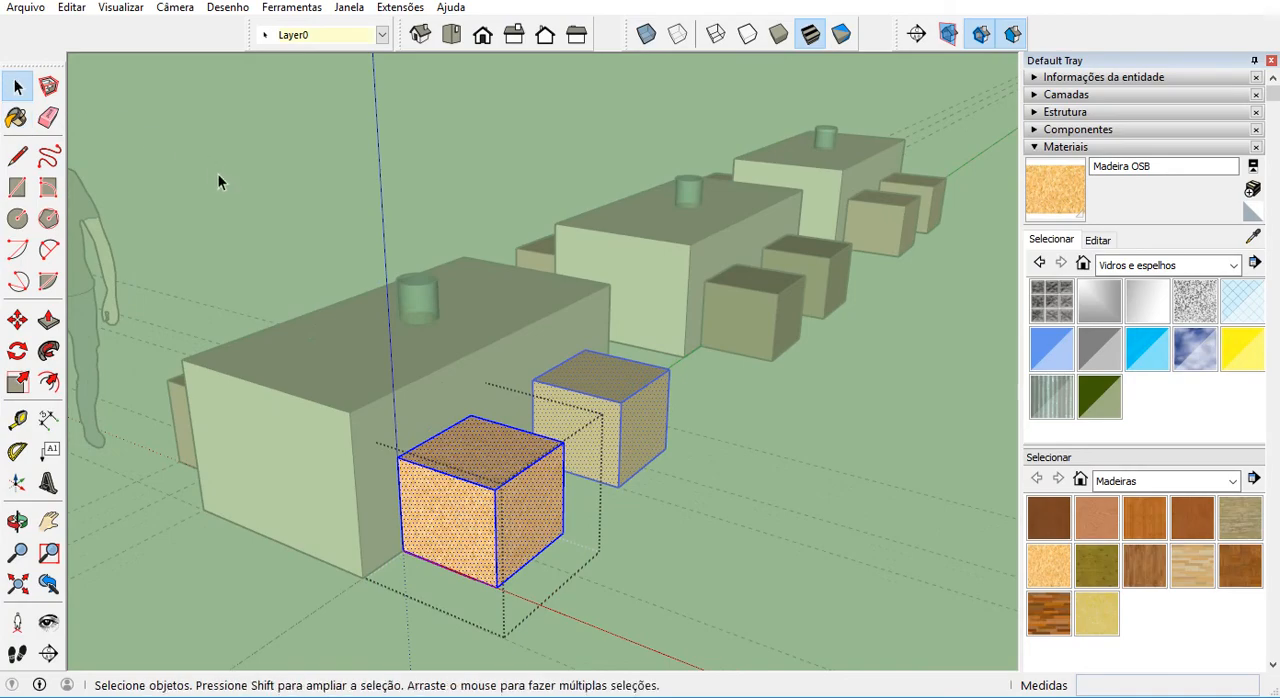
left_click(219, 177)
Examine the stool materials around all three tables from several angles.
scroll(492, 422, "down", 3)
middle_click_drag(493, 426, 414, 532)
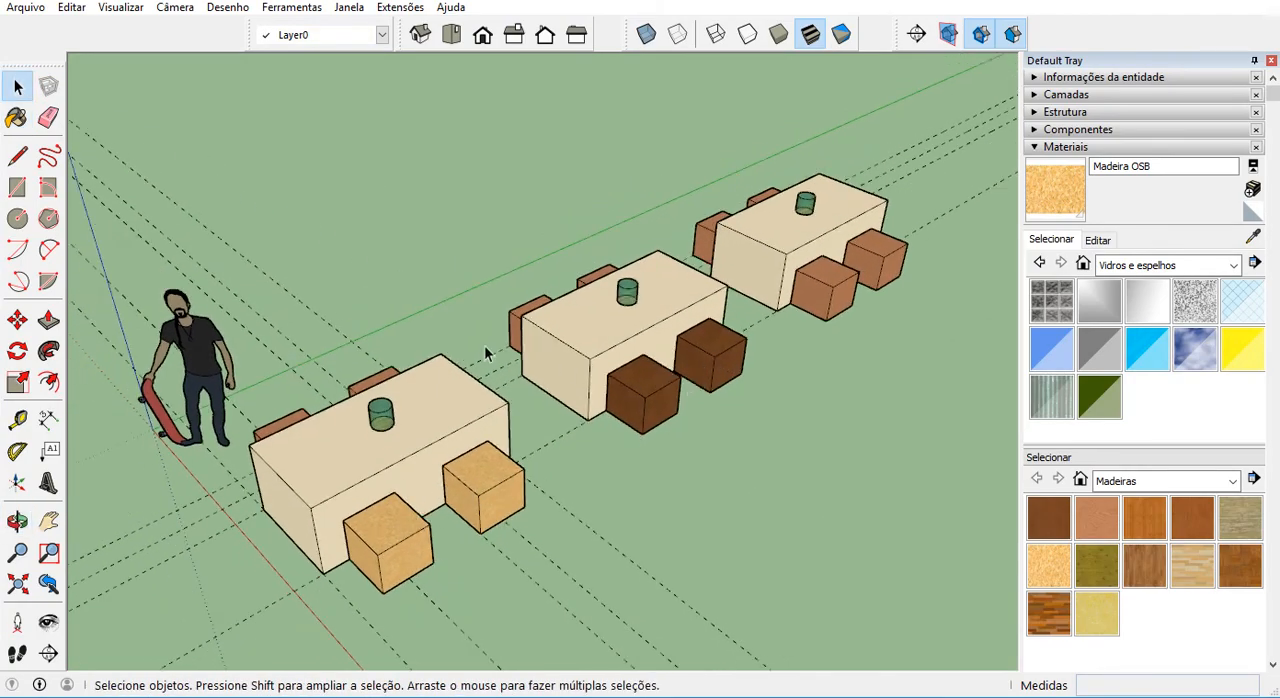
middle_click_drag(486, 351, 698, 230)
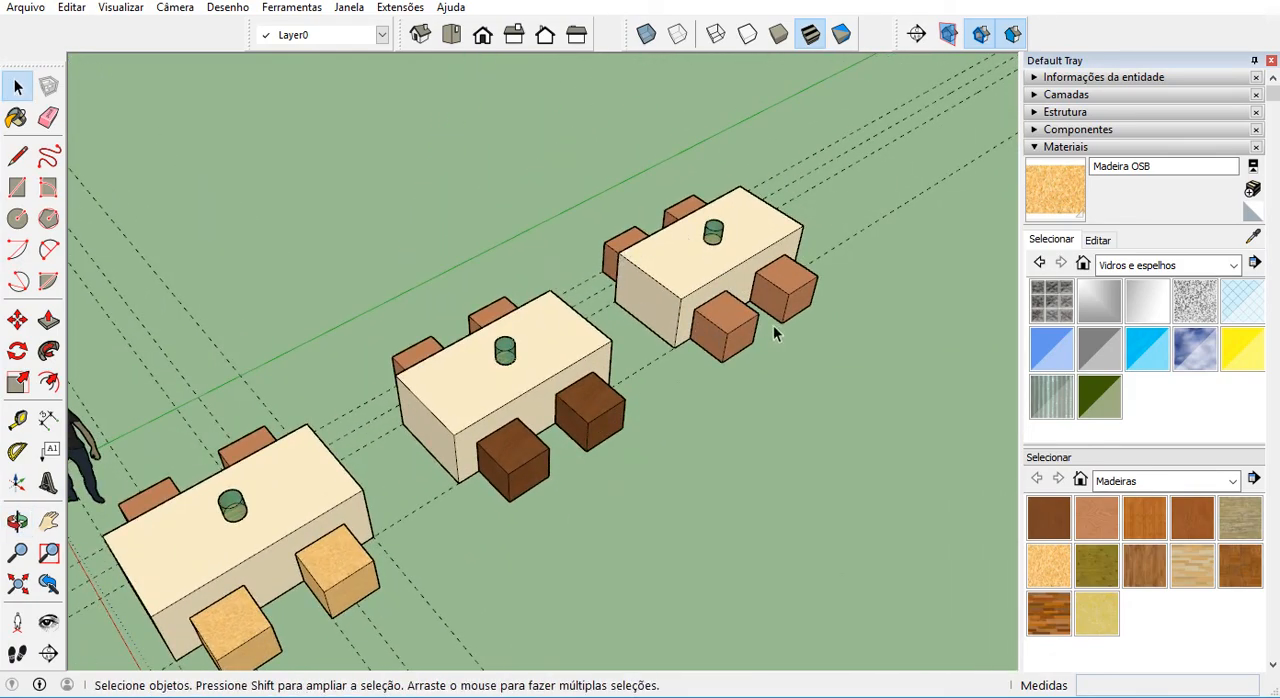
middle_click_drag(617, 358, 486, 365)
middle_click_drag(458, 542, 449, 509)
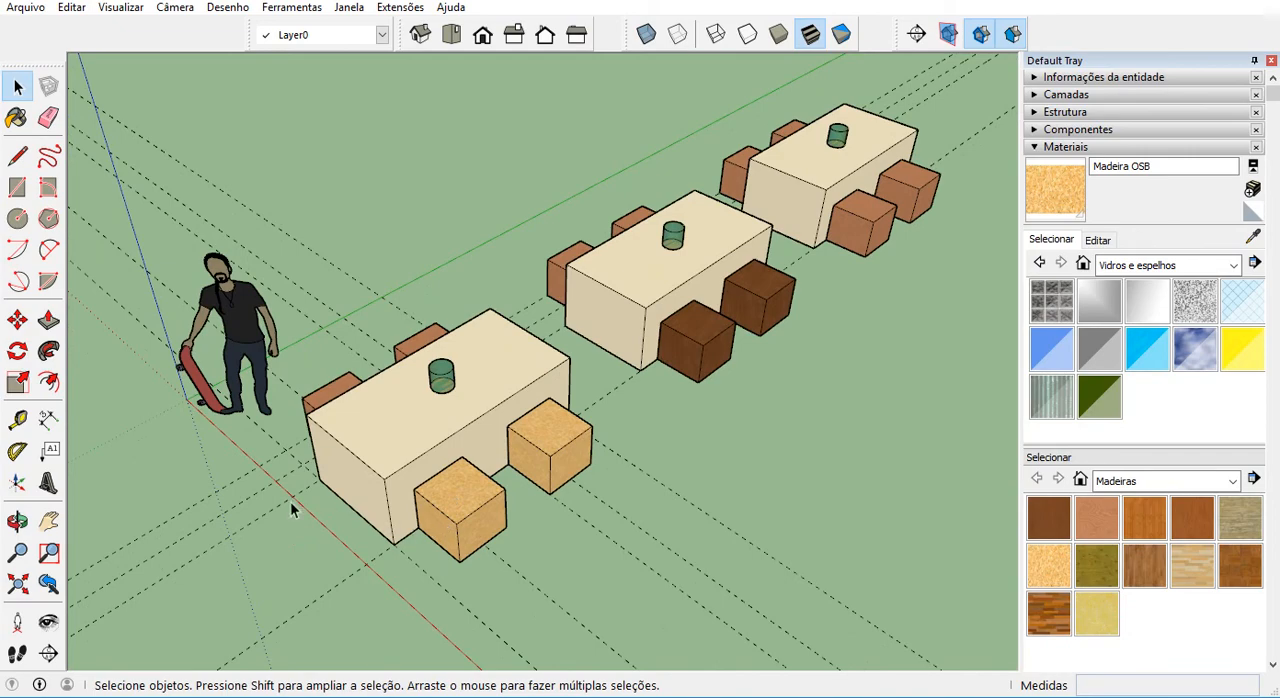
scroll(354, 502, "up", 3)
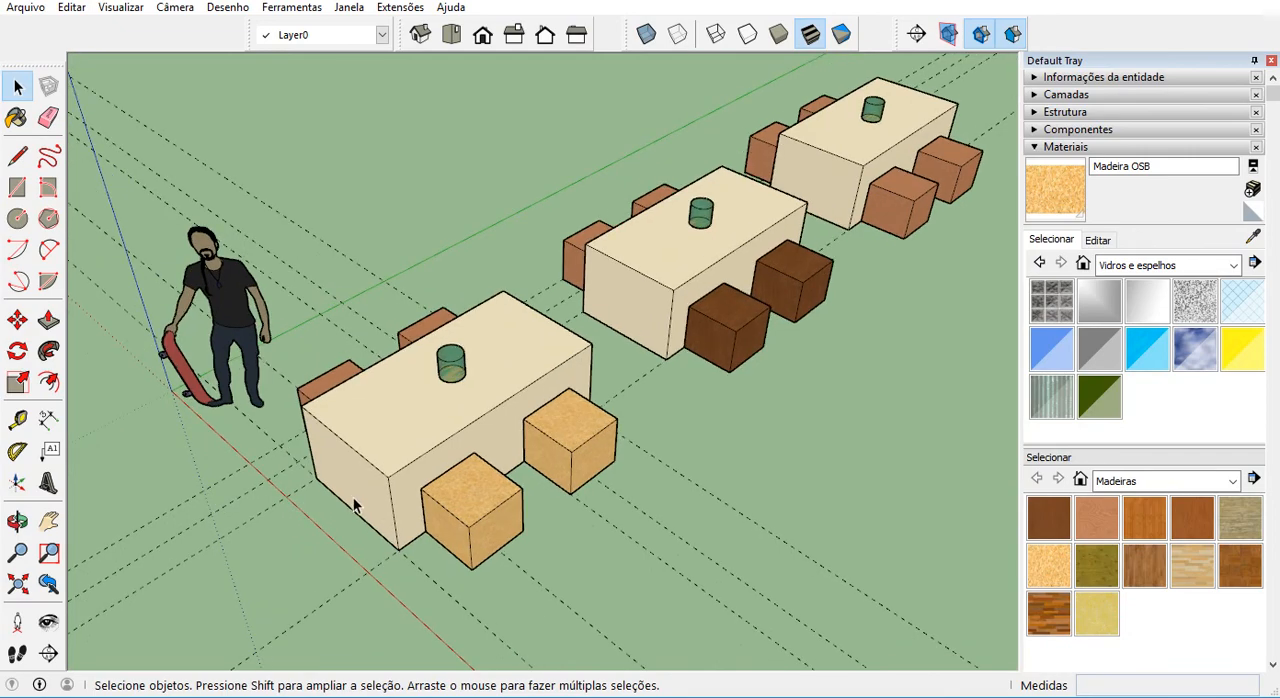
middle_click_drag(358, 513, 489, 457)
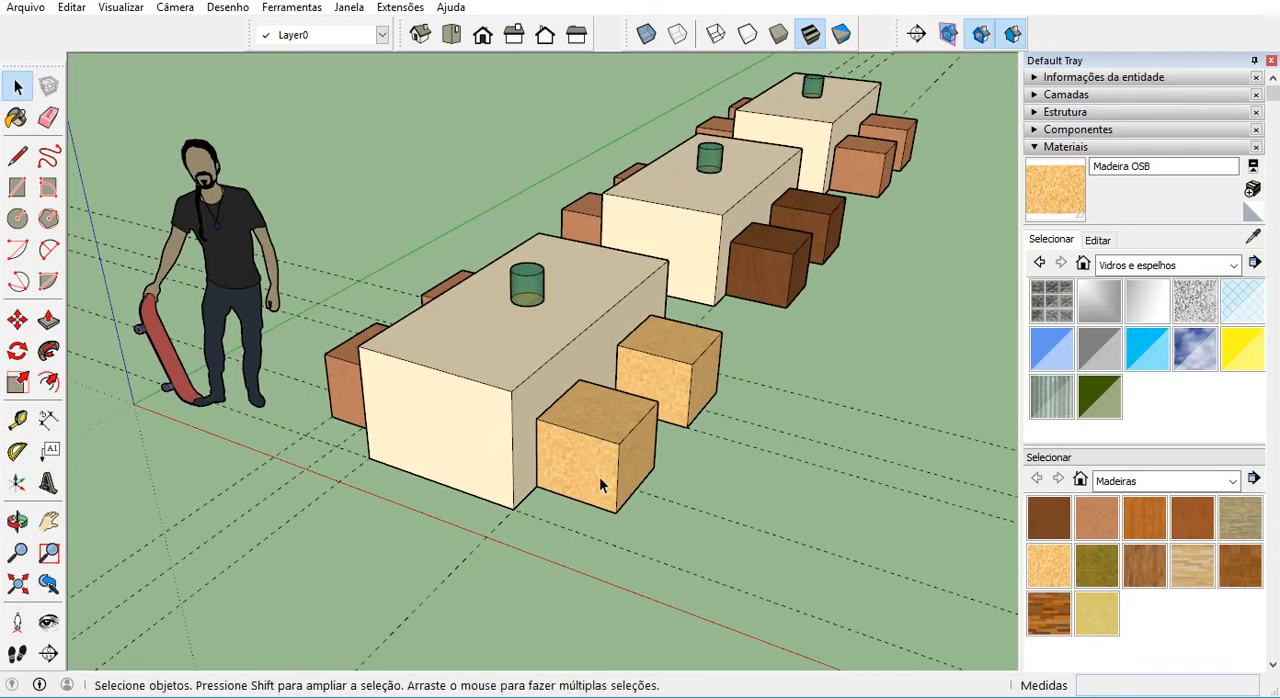
middle_click_drag(563, 457, 574, 515)
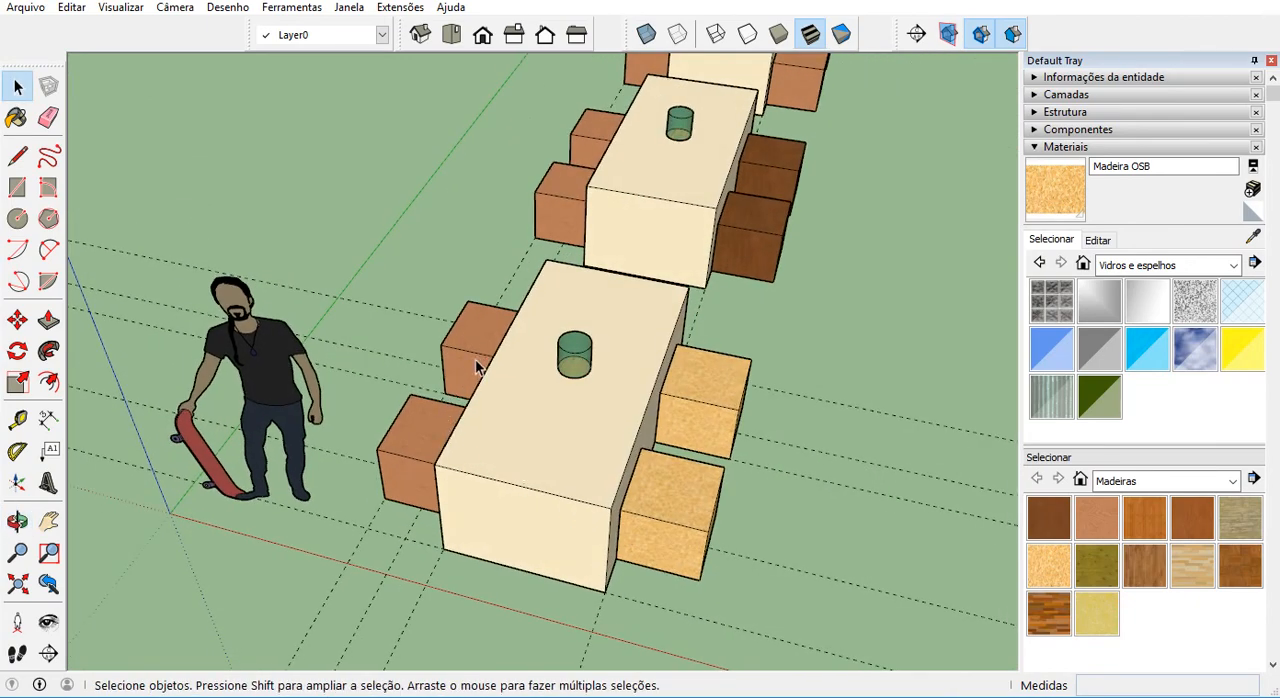
middle_click_drag(491, 423, 460, 371)
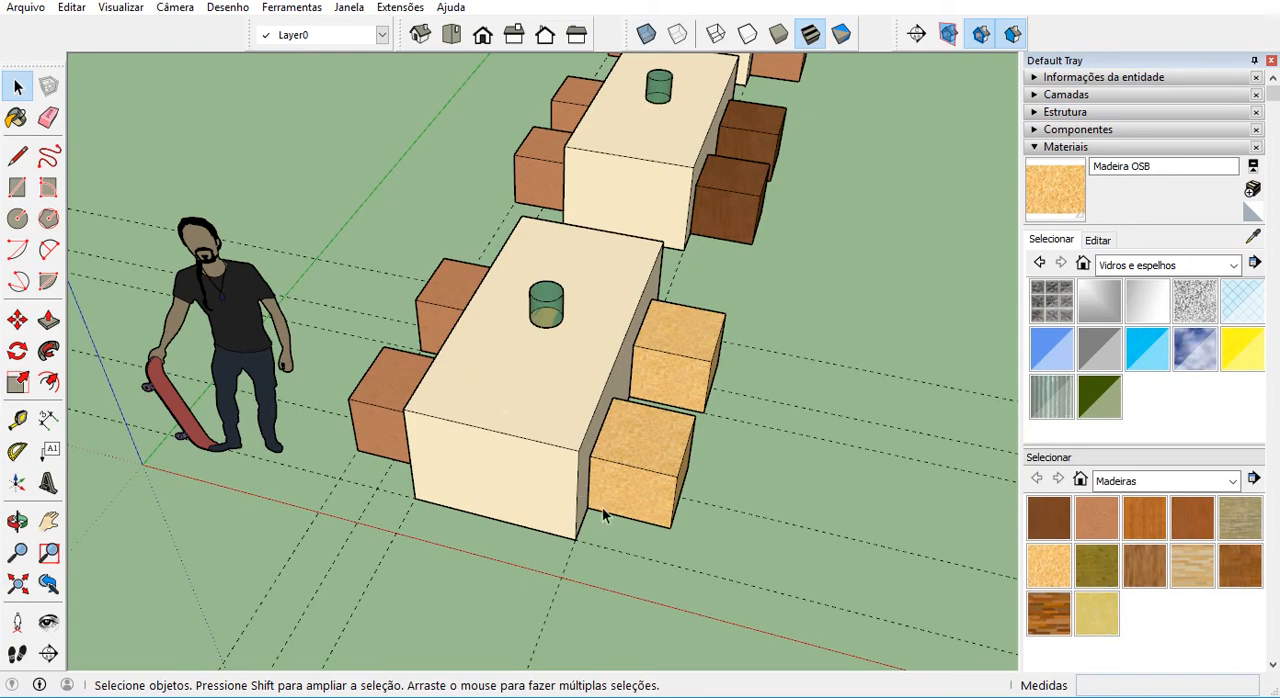
scroll(610, 518, "up", 1)
mouse_move(608, 513)
middle_mouse_down()
mouse_move(580, 491)
mouse_move(600, 503)
middle_mouse_up()
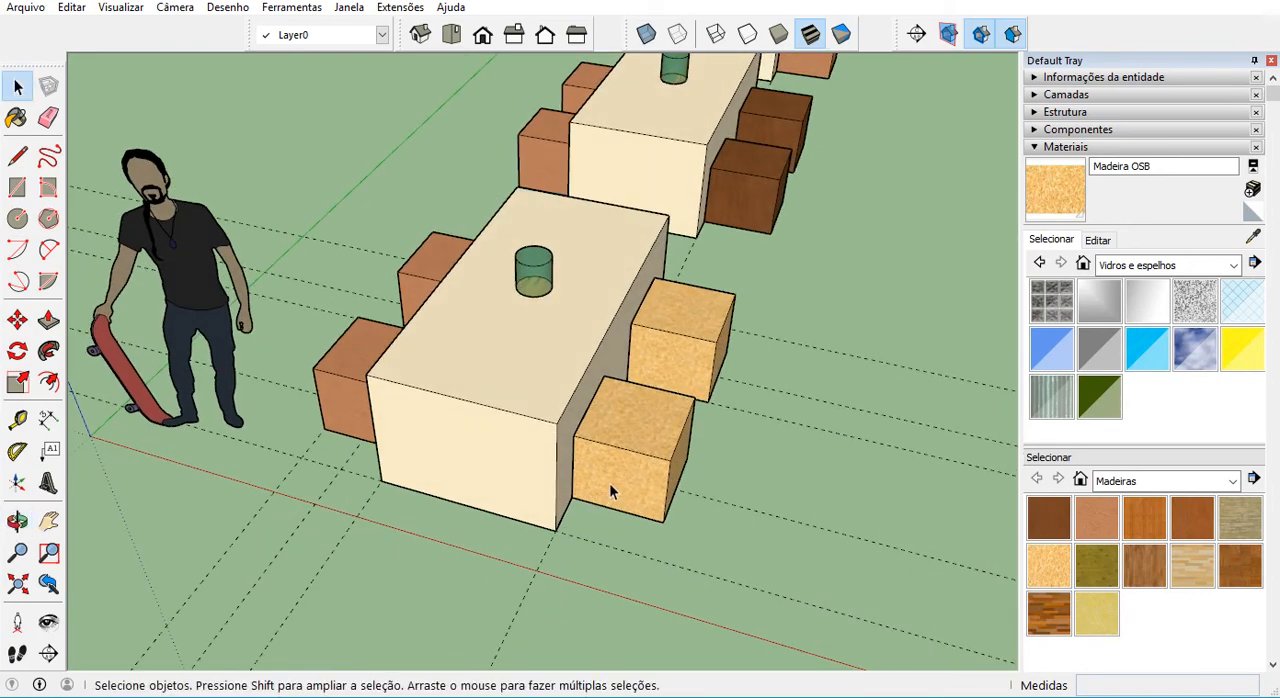
Open the nearest OSB stool component for editing and examine its lower corner at the component's axes.
double_click(608, 489)
scroll(606, 488, "up", 1)
middle_click_drag(604, 486, 434, 434)
scroll(470, 496, "up", 1)
scroll(462, 493, "up", 2)
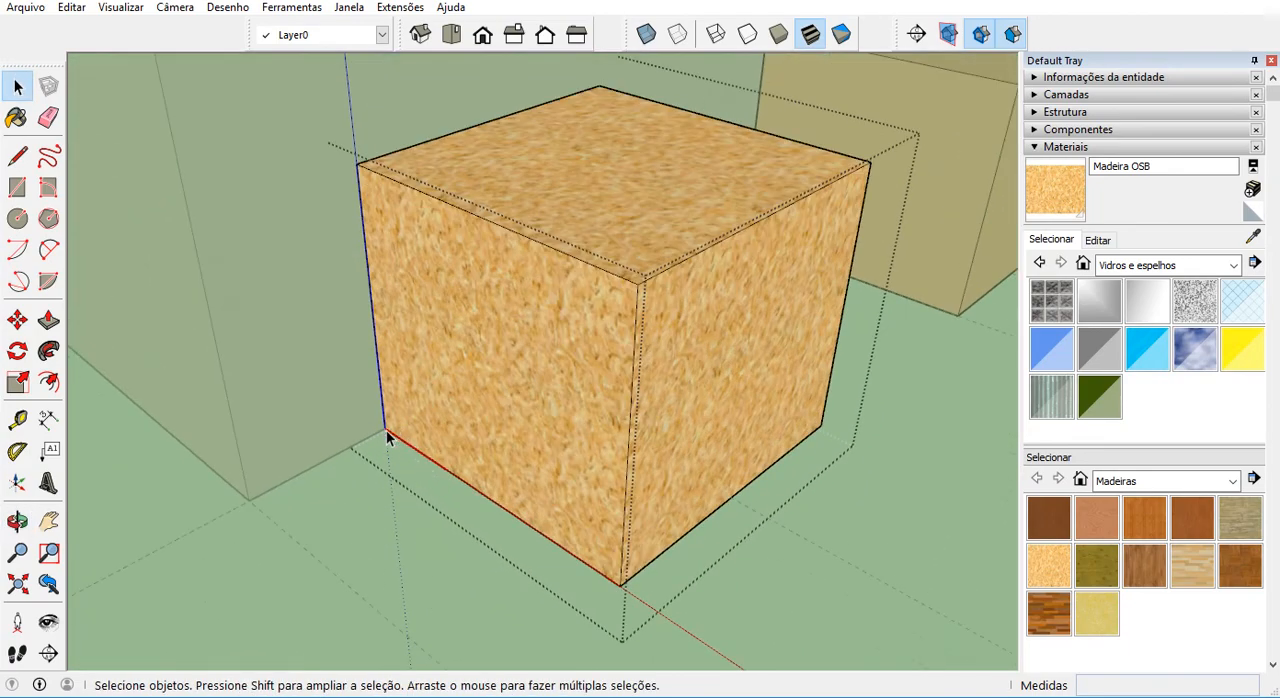
scroll(437, 460, "down", 3)
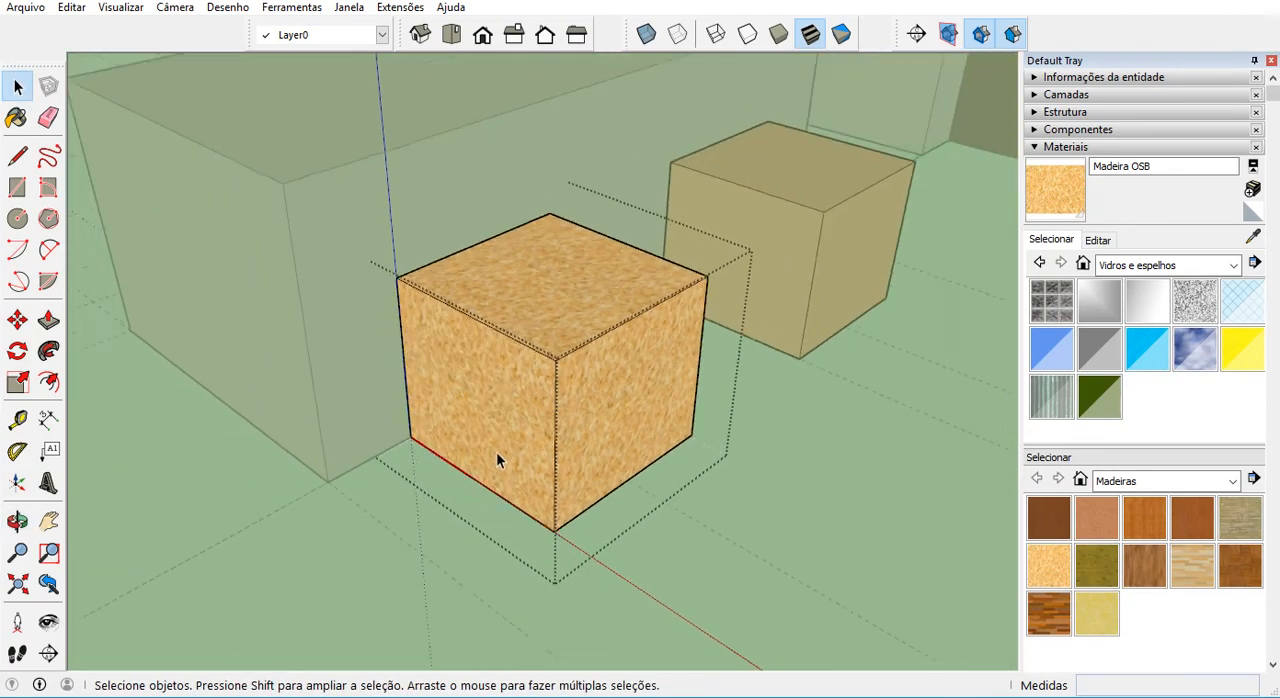
scroll(488, 470, "down", 2)
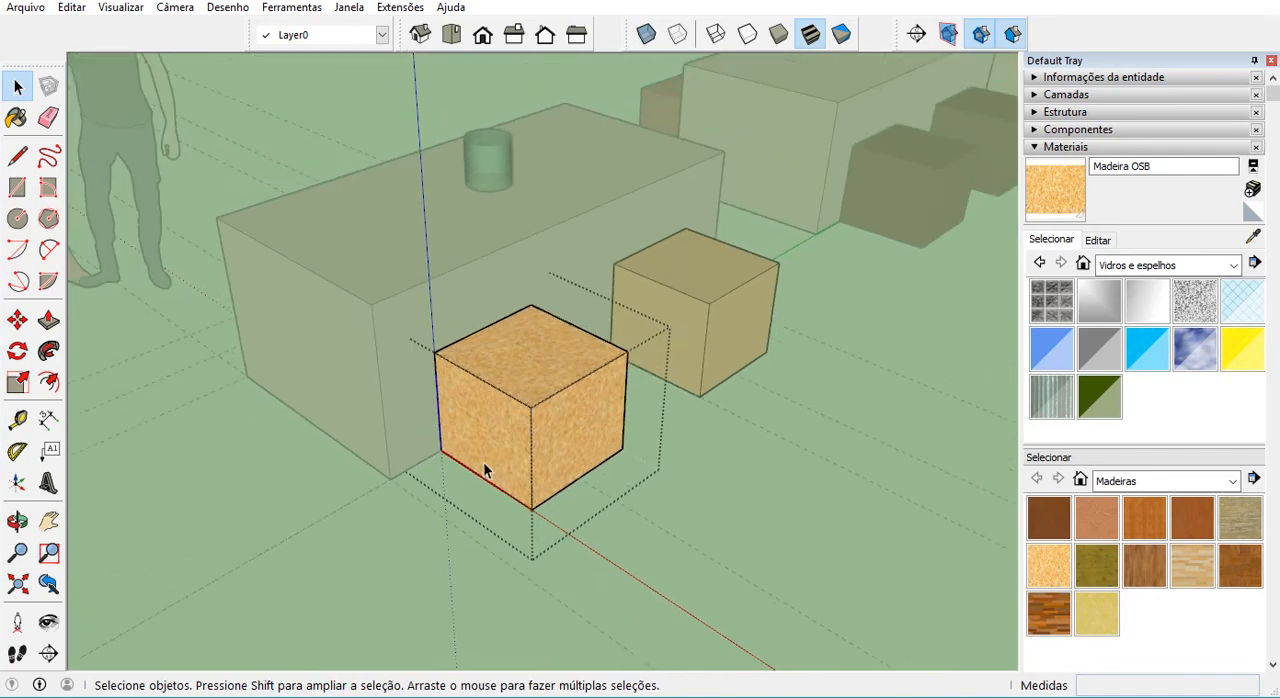
Try to move all the geometry of the OSB stool inside its component, and leave the component.
key("ctrl+a")
key("m")
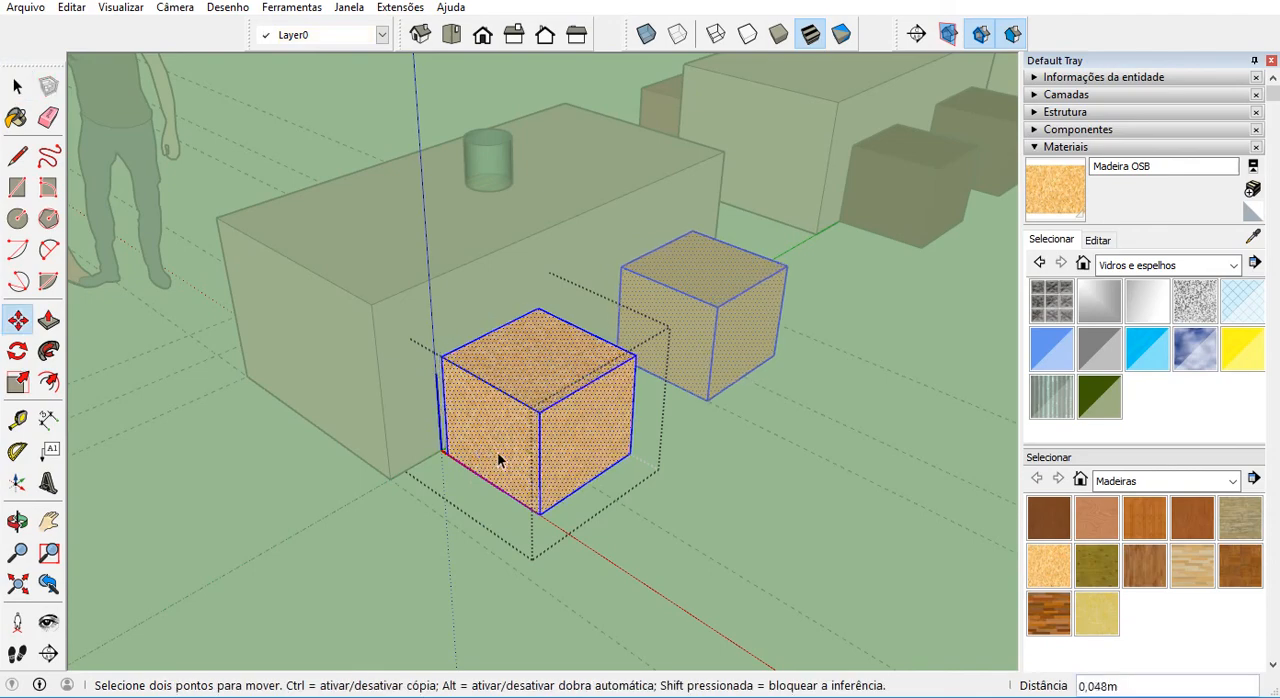
left_click(500, 457)
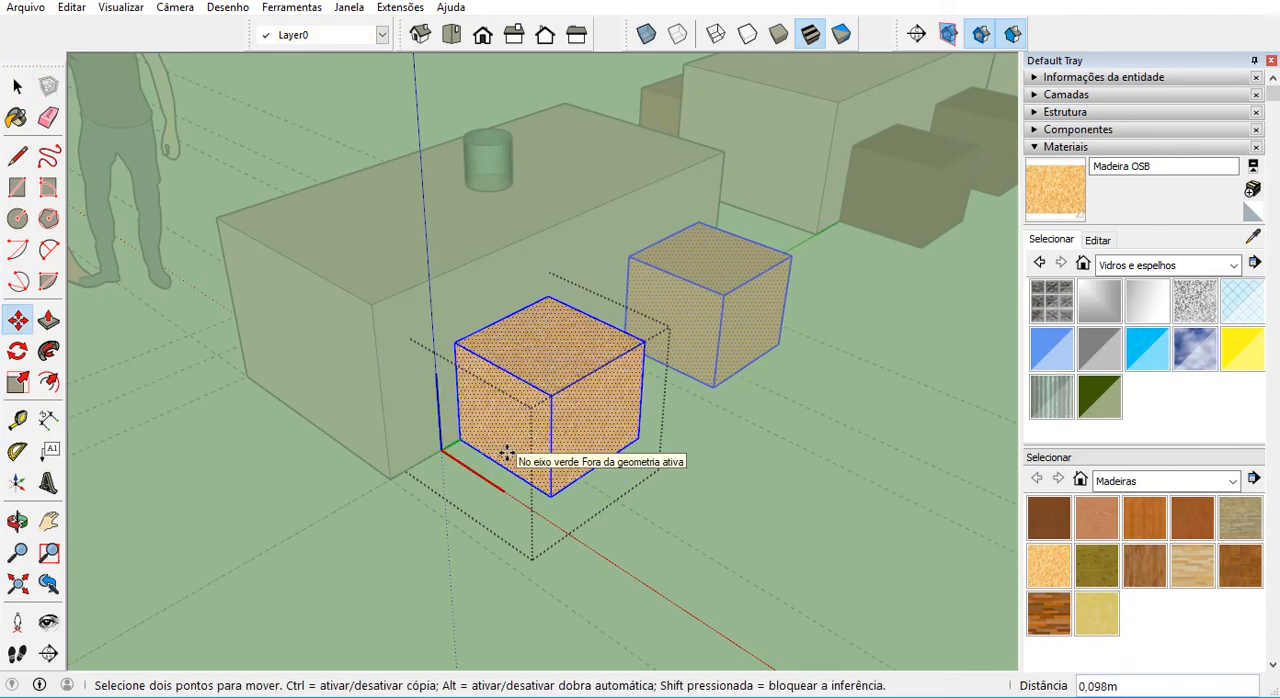
key("ctrl")
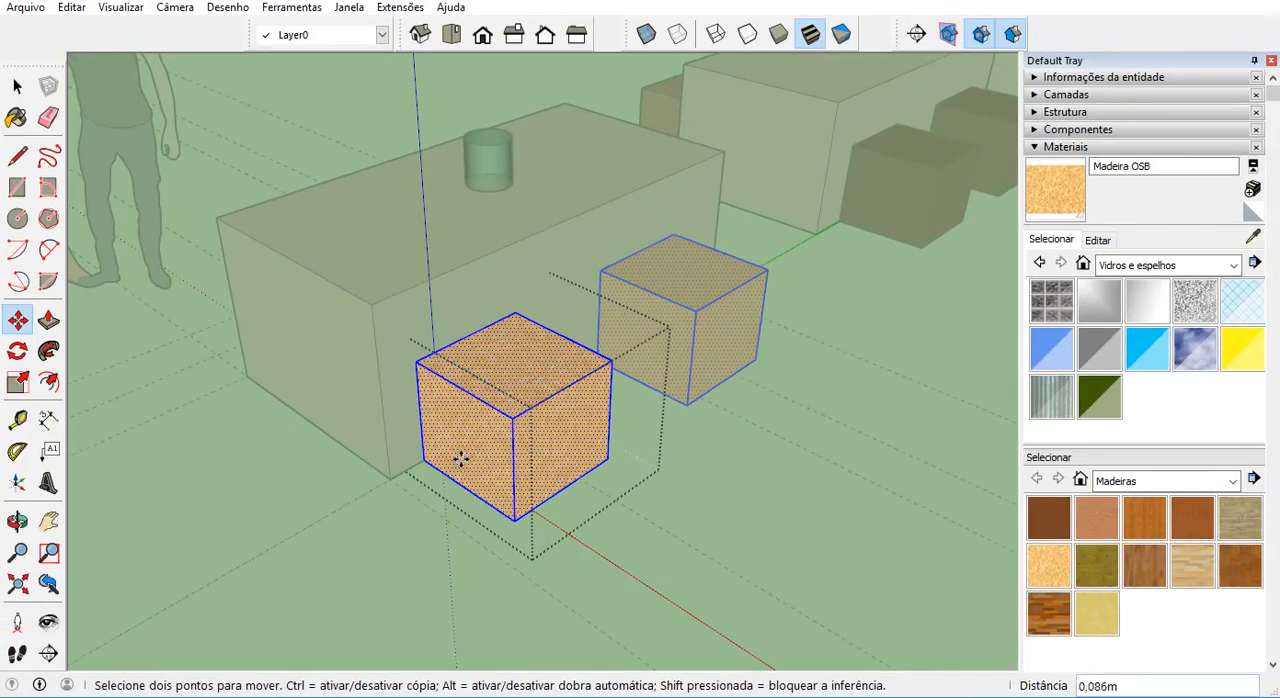
left_click(485, 466)
key("space")
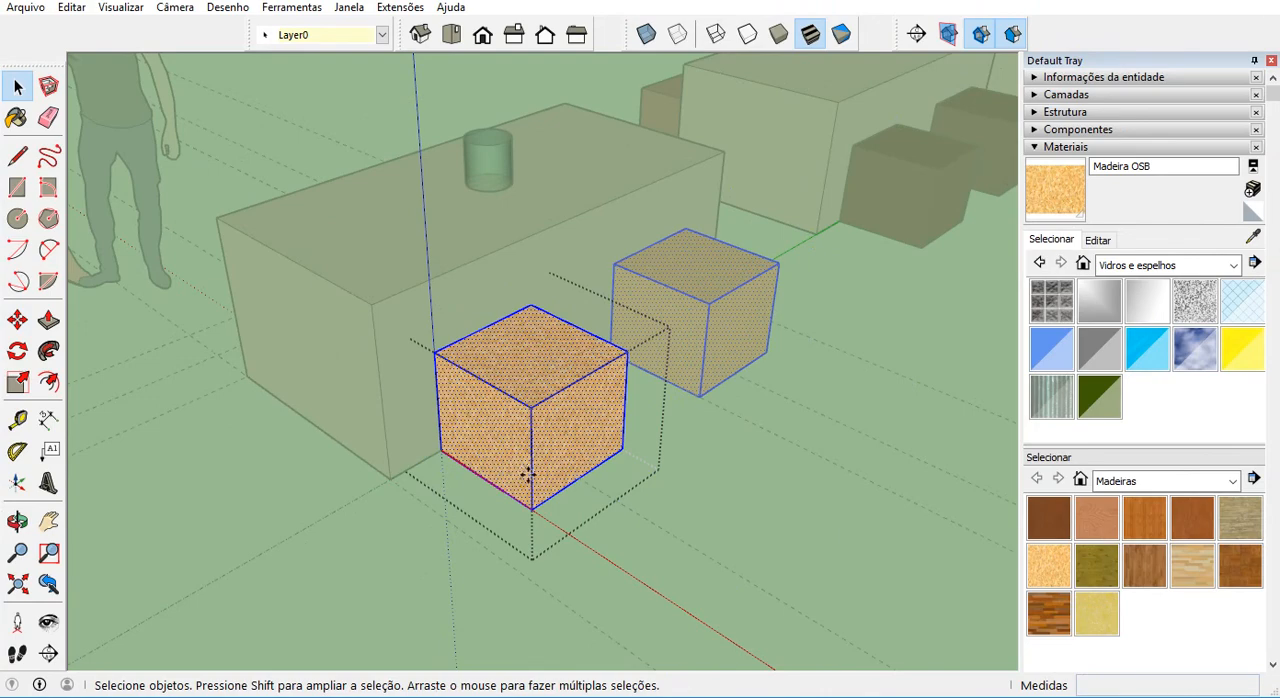
left_click(612, 543)
Examine the near table's reddish stools opposite the OSB ones.
scroll(612, 535, "down", 6)
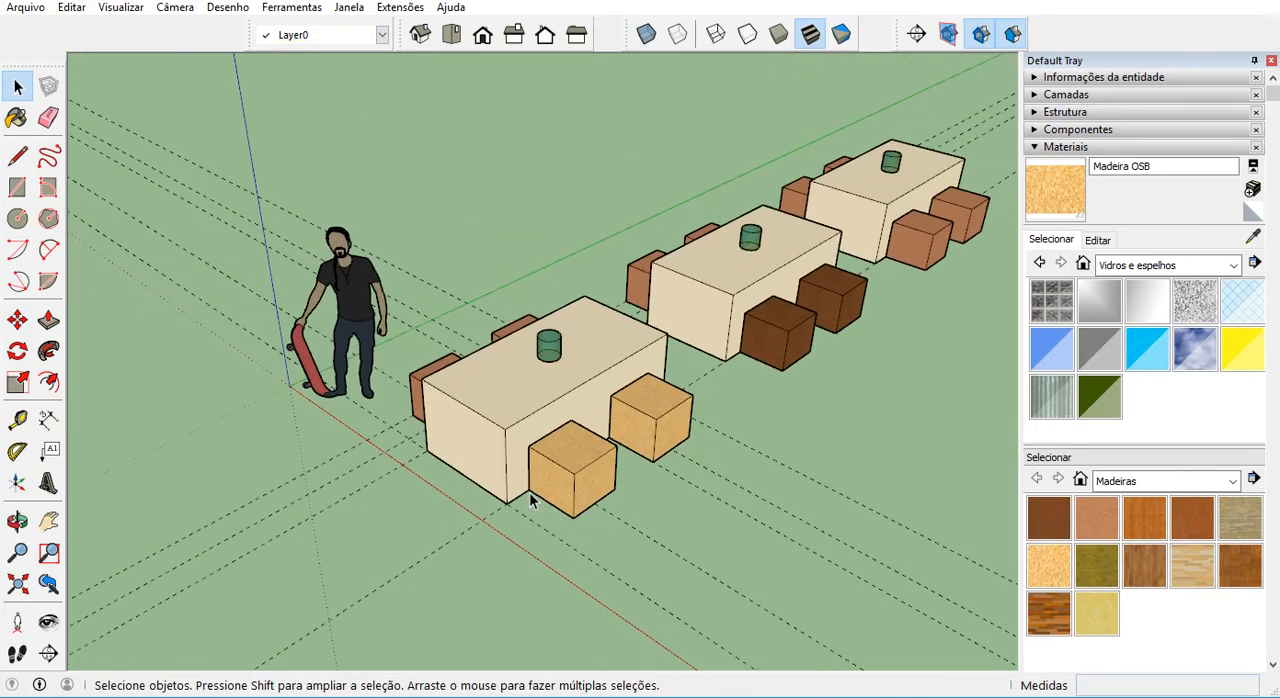
middle_click_drag(493, 493, 617, 490)
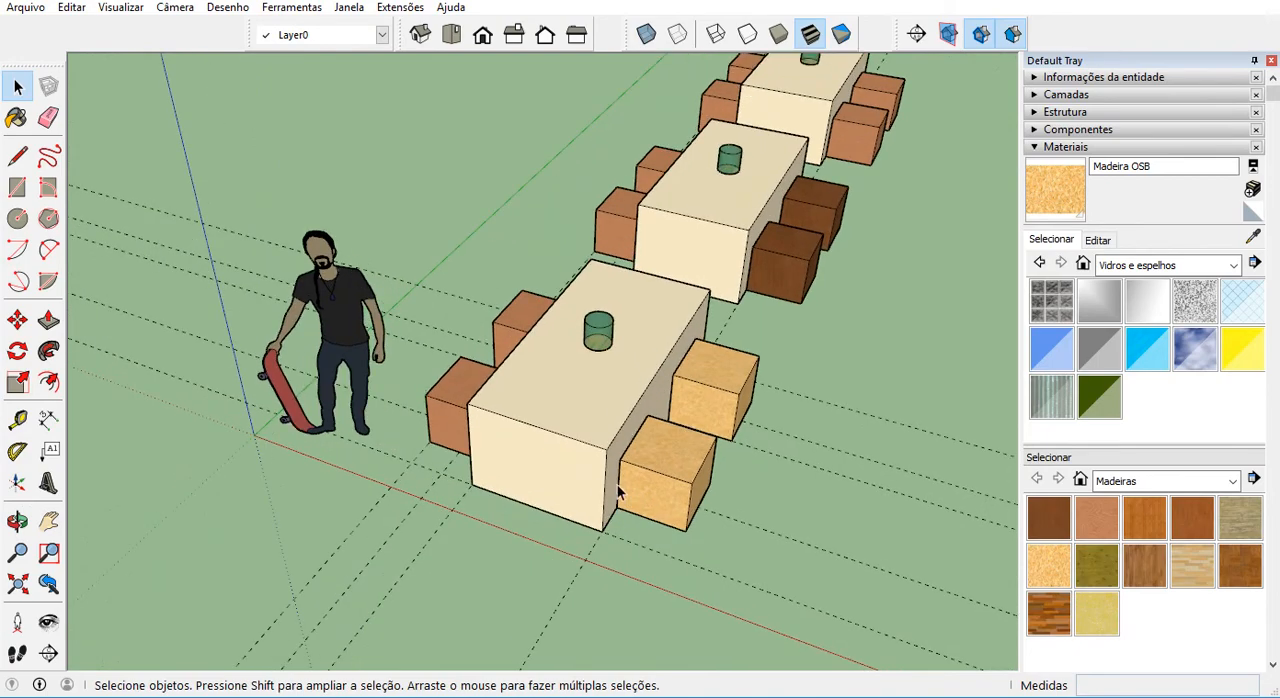
left_click(446, 417)
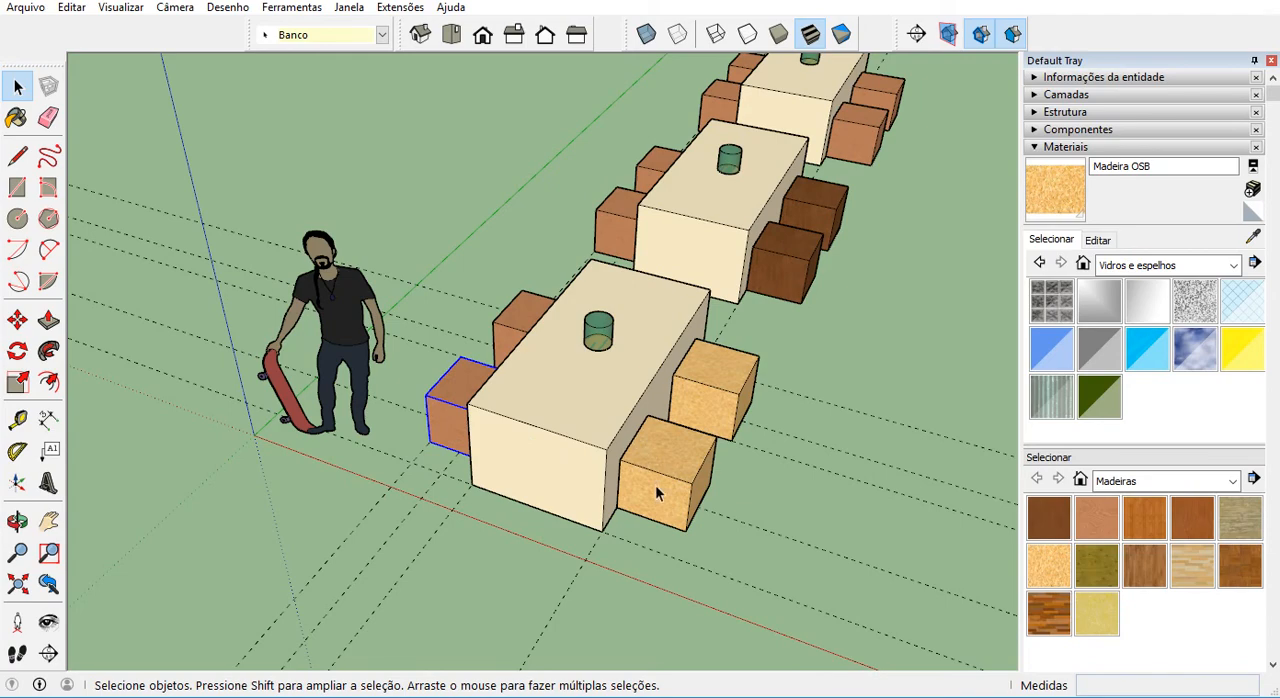
left_click(640, 545)
scroll(590, 525, "up", 2)
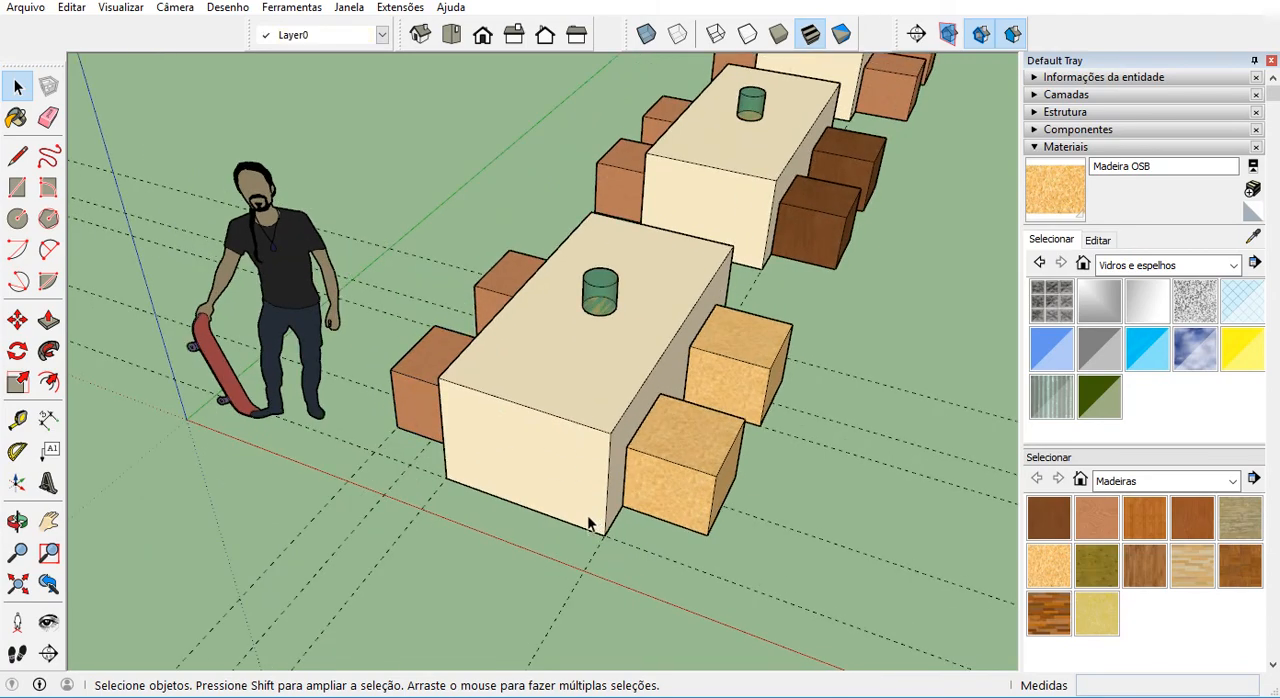
scroll(587, 532, "down", 1)
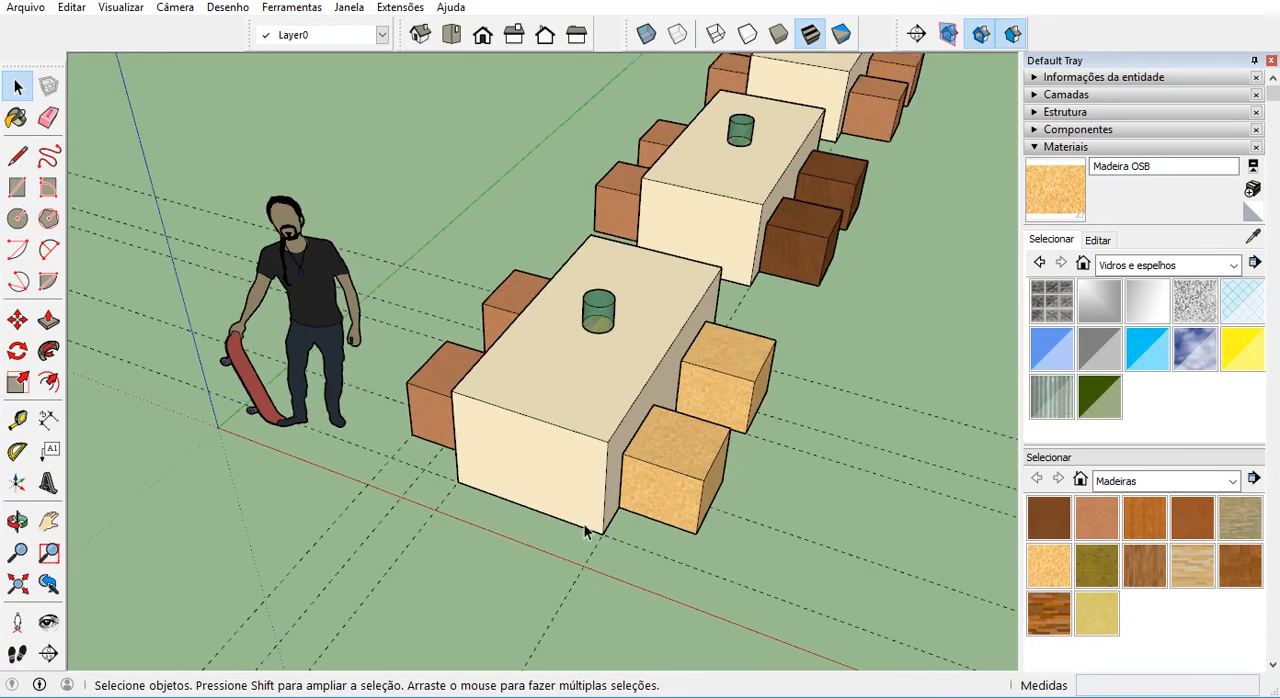
scroll(586, 532, "down", 1)
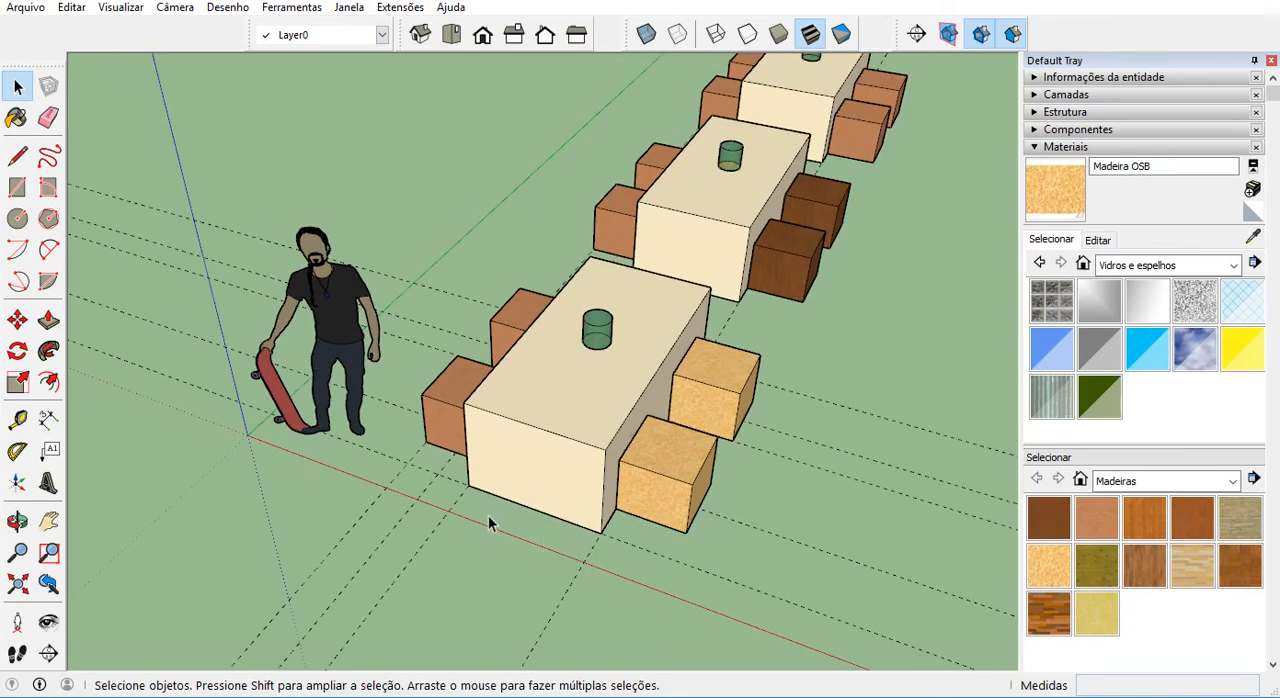
middle_click_drag(491, 521, 536, 524)
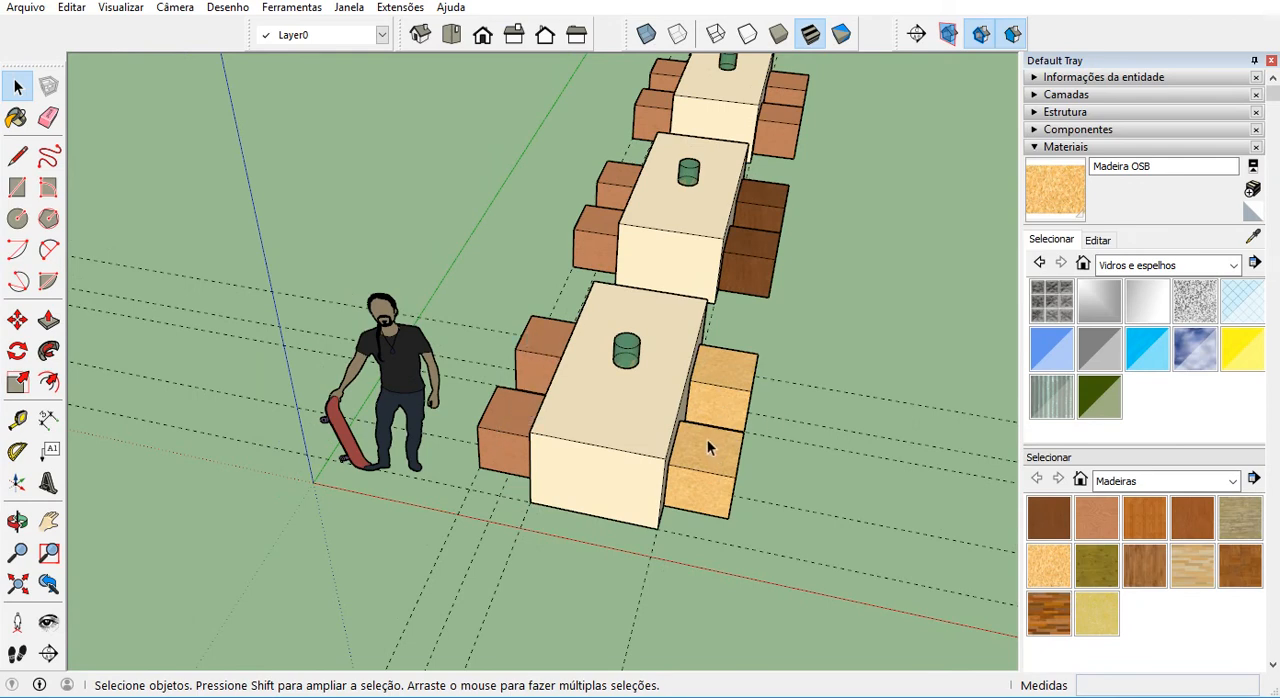
Delete the two reddish stools on the near table's side opposite the OSB stools.
left_click(503, 423)
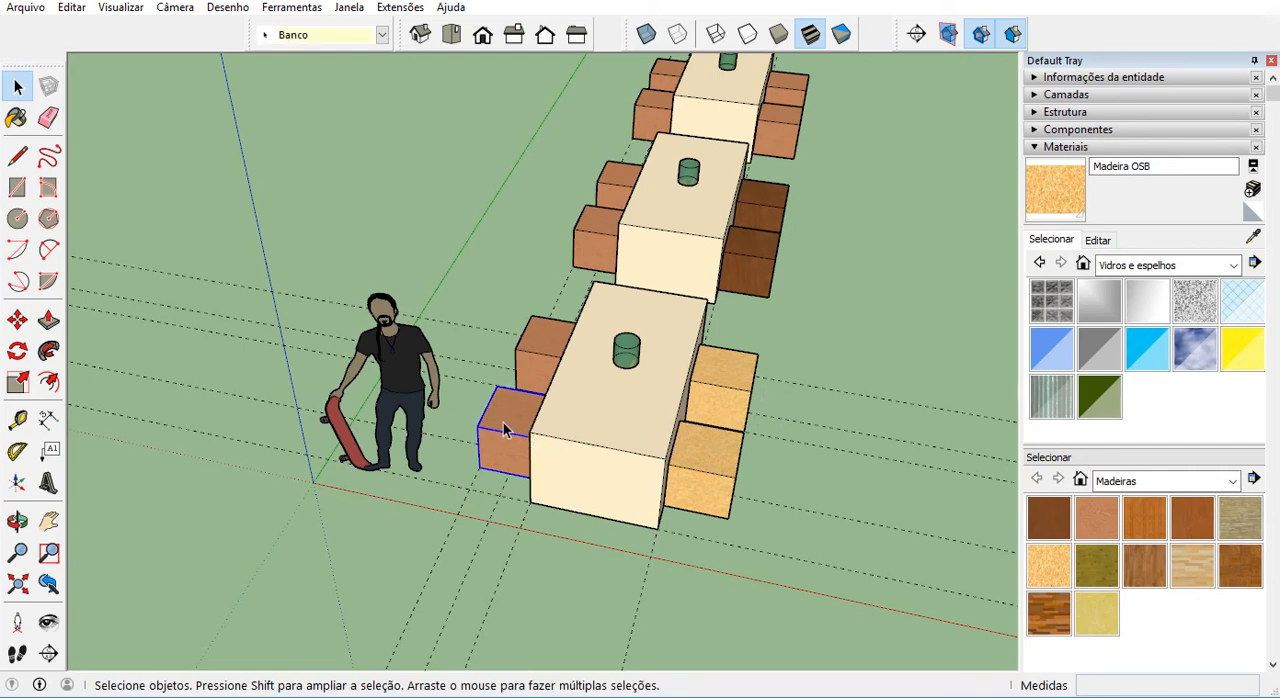
key("Delete")
left_click(543, 354)
key("Delete")
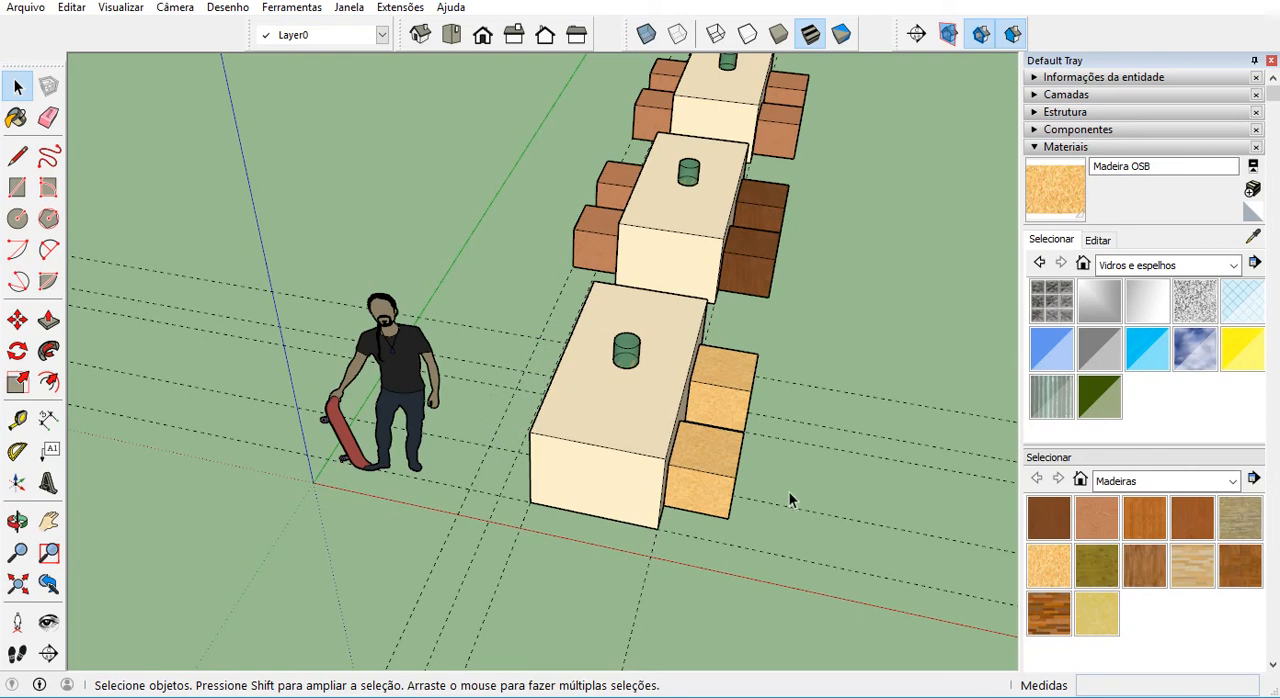
Copy the near table's two OSB stools 1.500 m along the red axis to the table's opposite side.
left_click(723, 478)
left_click(727, 381, "shift")
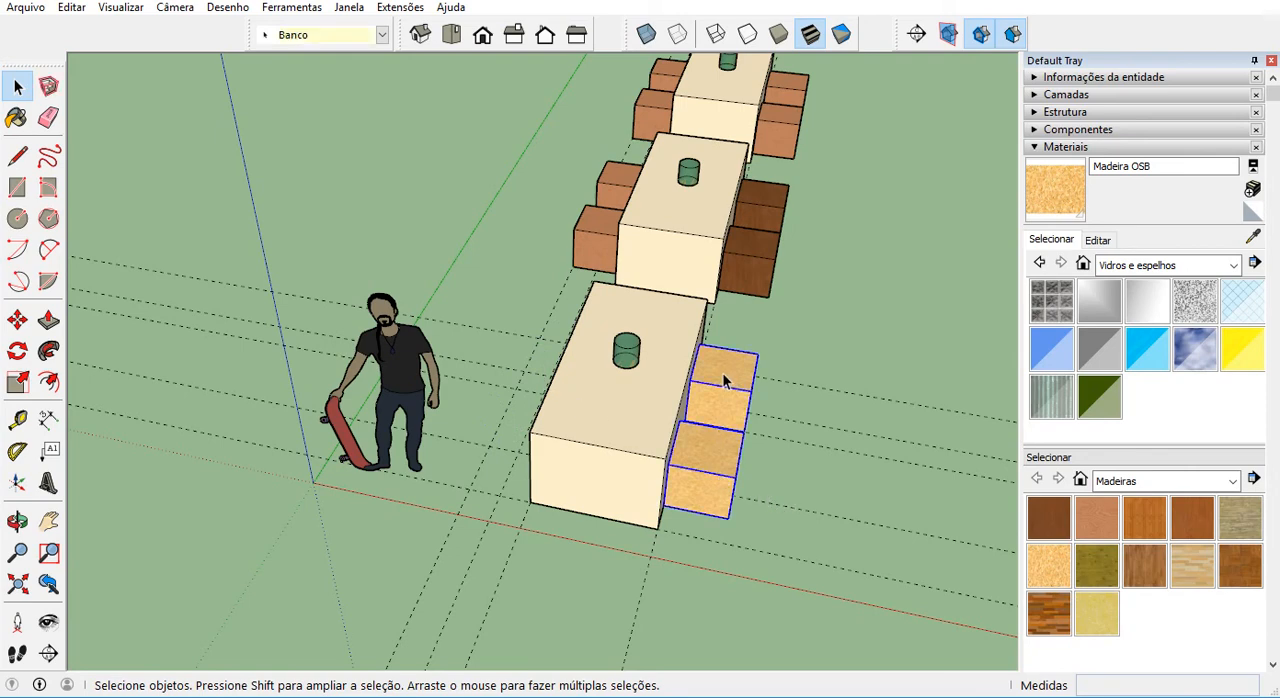
key("m")
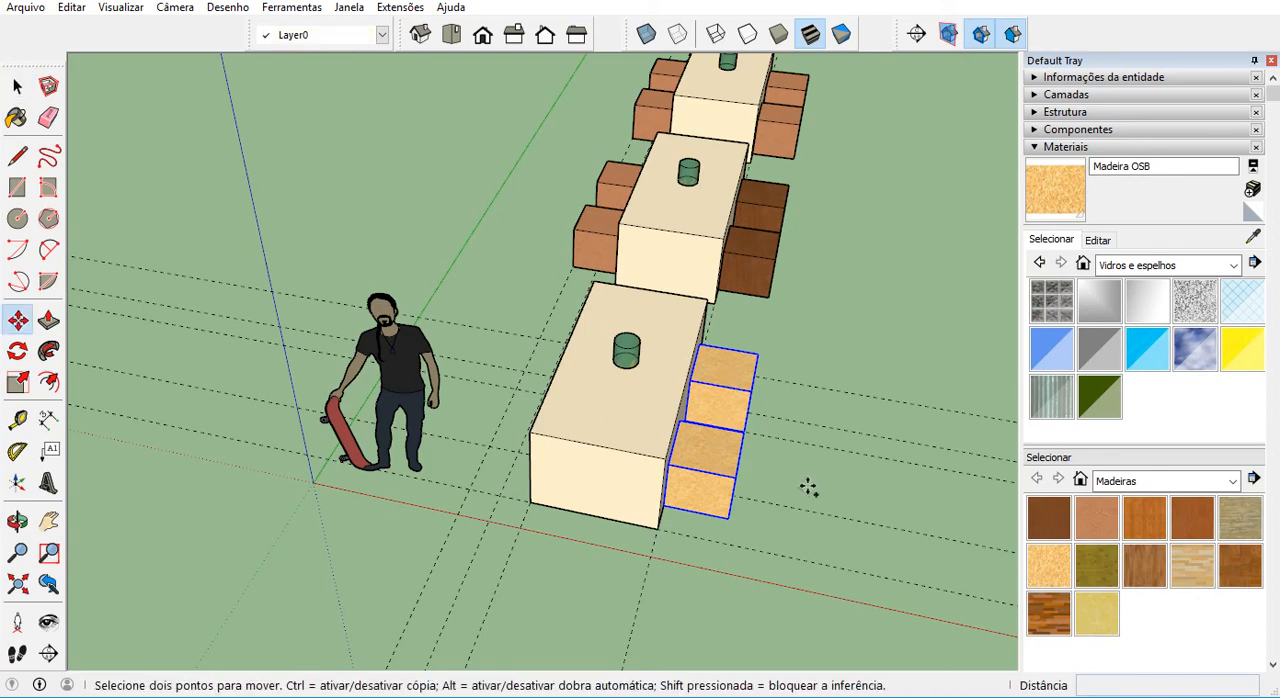
scroll(808, 476, "up", 1)
scroll(800, 482, "up", 2)
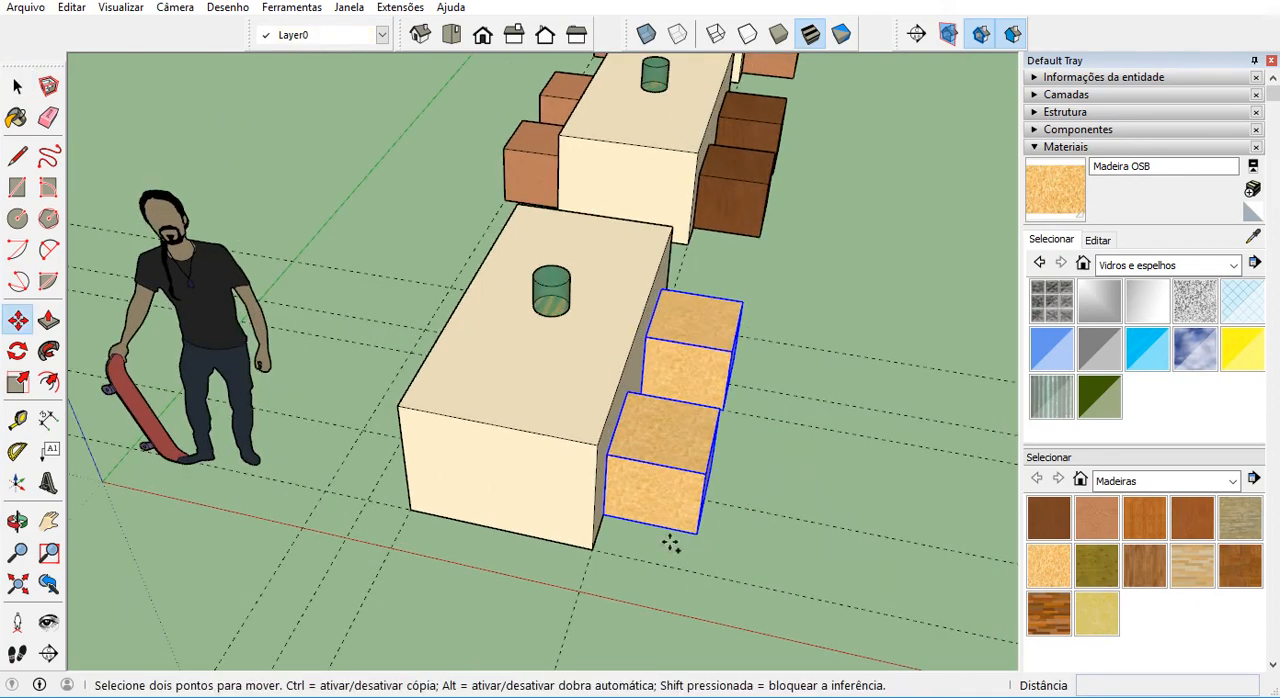
key("ctrl")
left_click(603, 513)
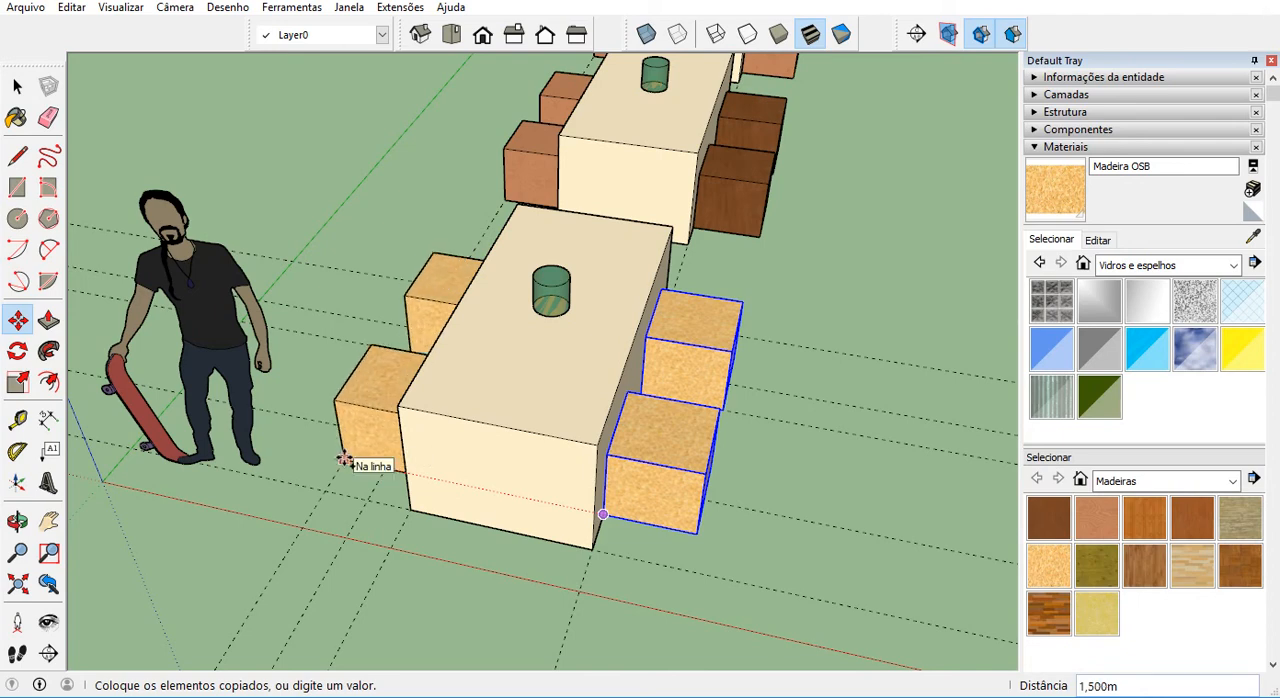
left_click(344, 460)
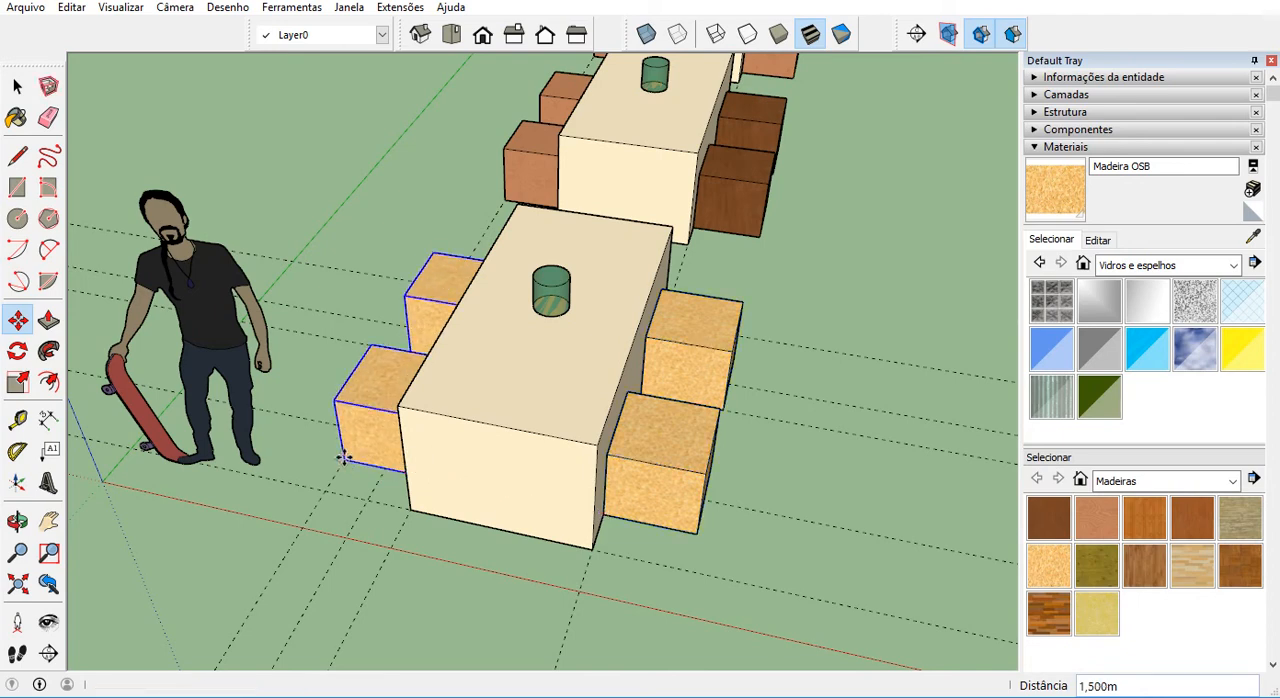
Undo the copy of the OSB stools and the deletion of the two reddish stools.
key("ctrl+z")
key("ctrl+z")
key("ctrl+z")
key("space")
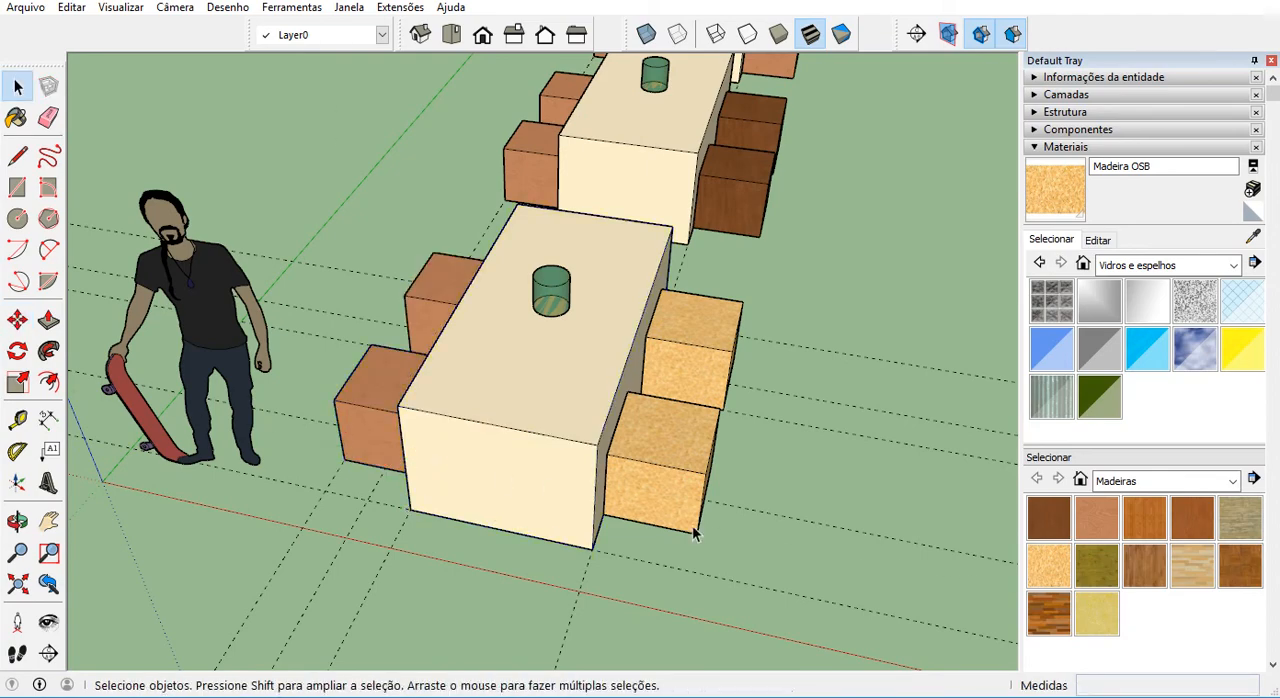
Make the near table's two reddish stools unique together as one shared new component, and deselect them.
middle_click_drag(787, 536, 672, 548)
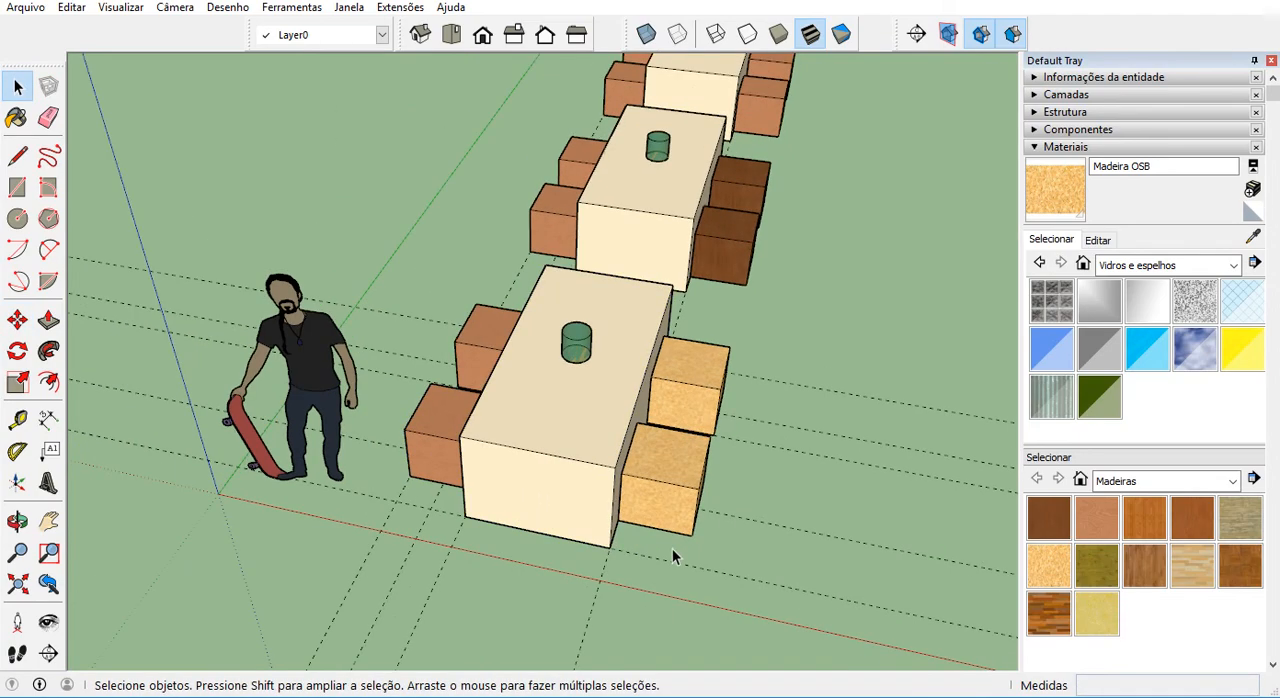
left_click(434, 440)
left_click(481, 328, "shift")
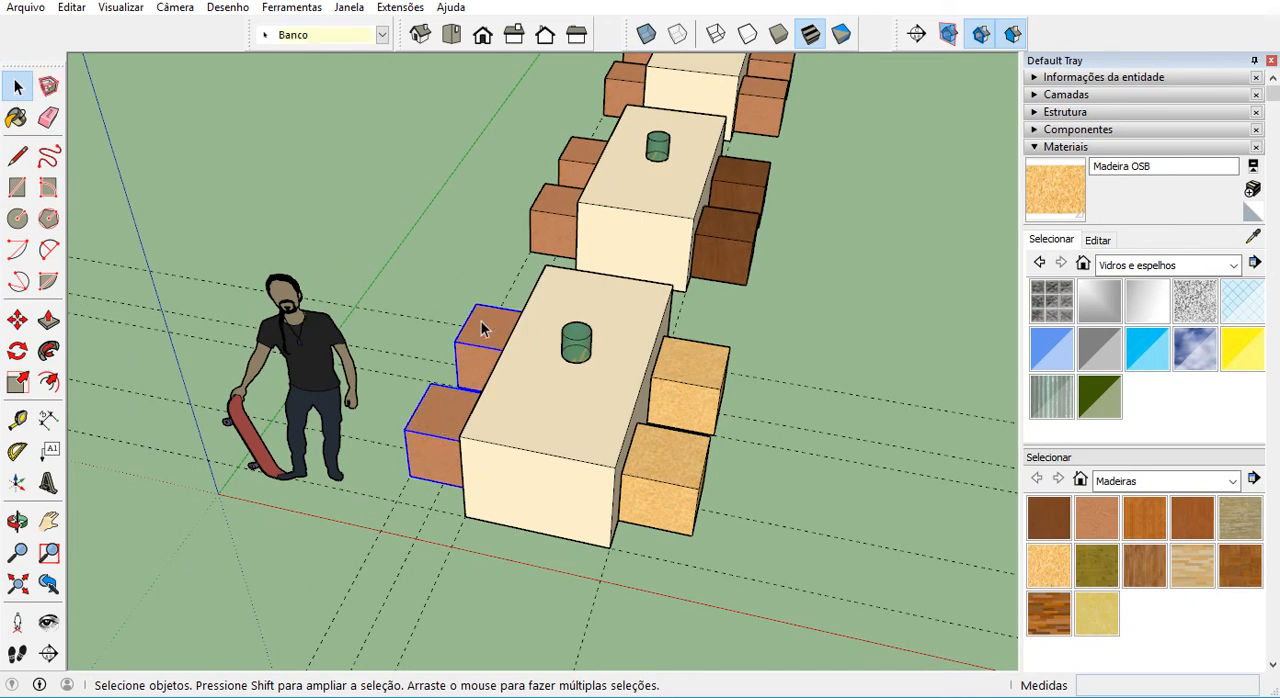
right_click(481, 328)
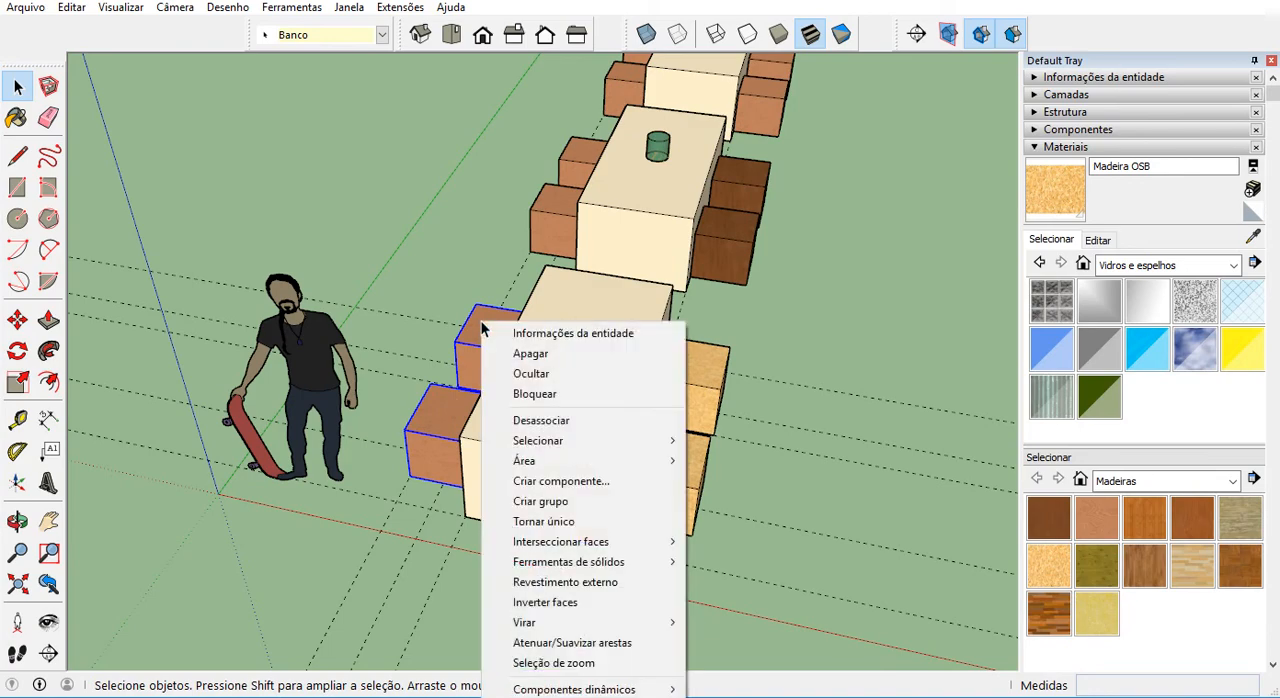
left_click(584, 520)
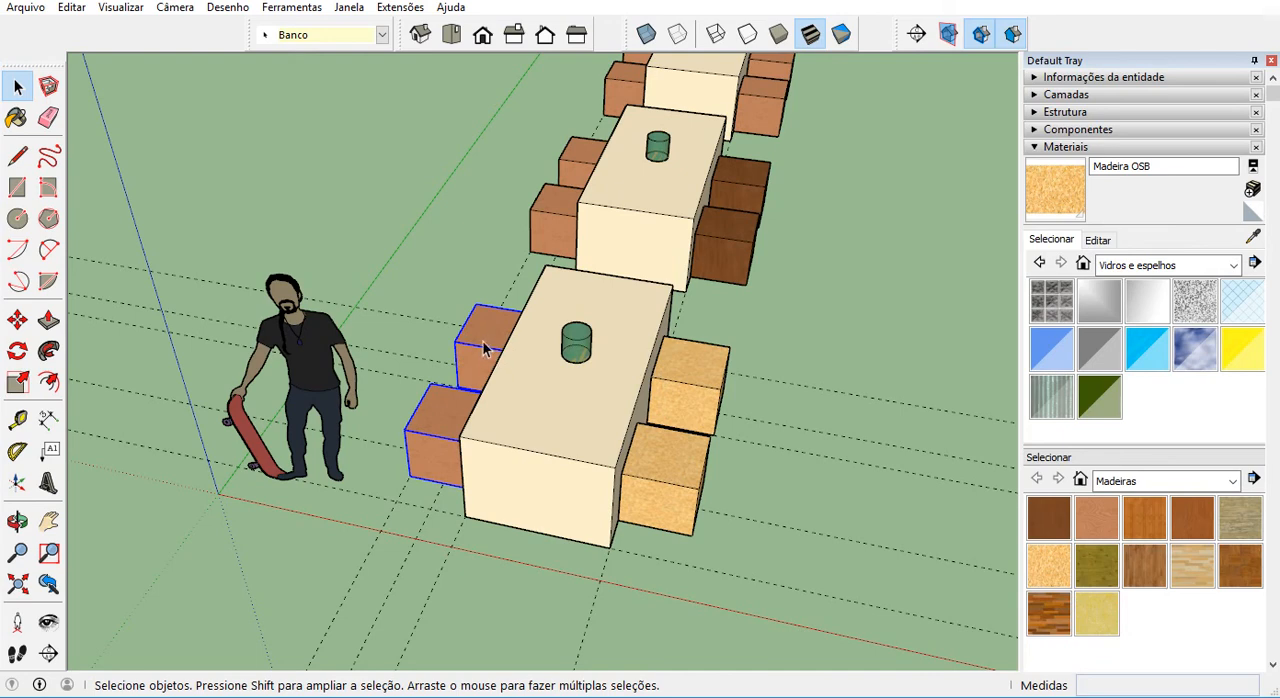
left_click(463, 286)
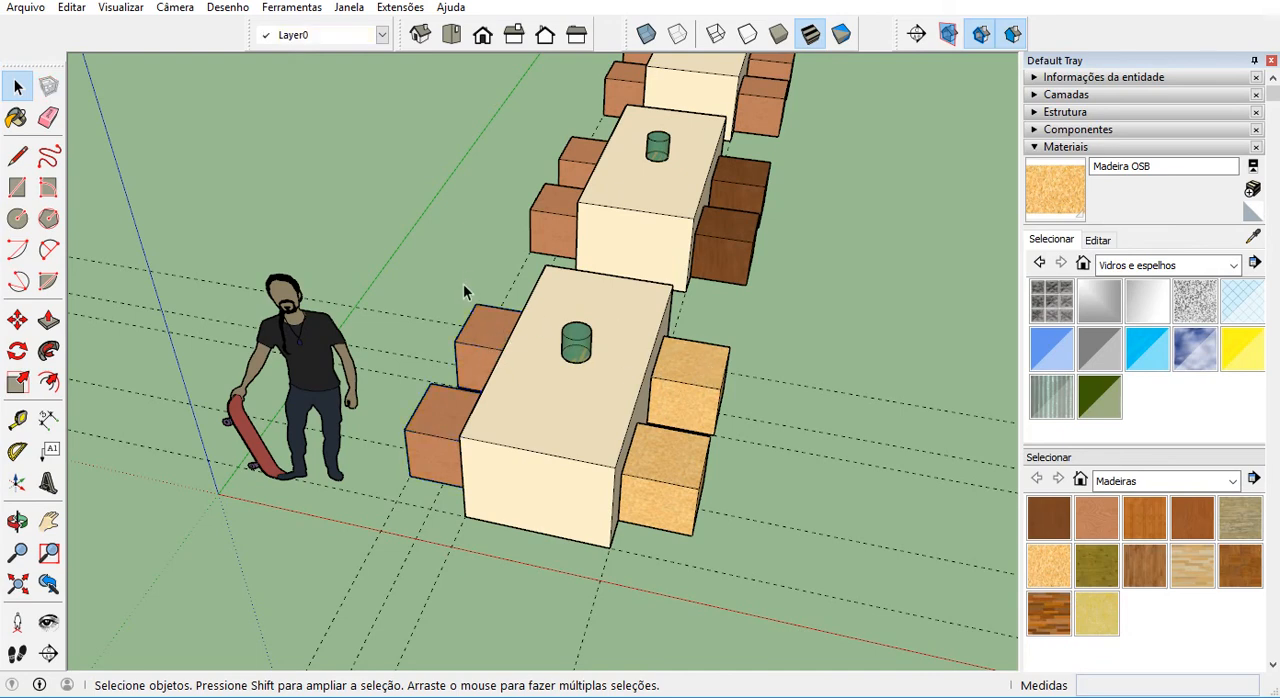
middle_click_drag(476, 402, 448, 425)
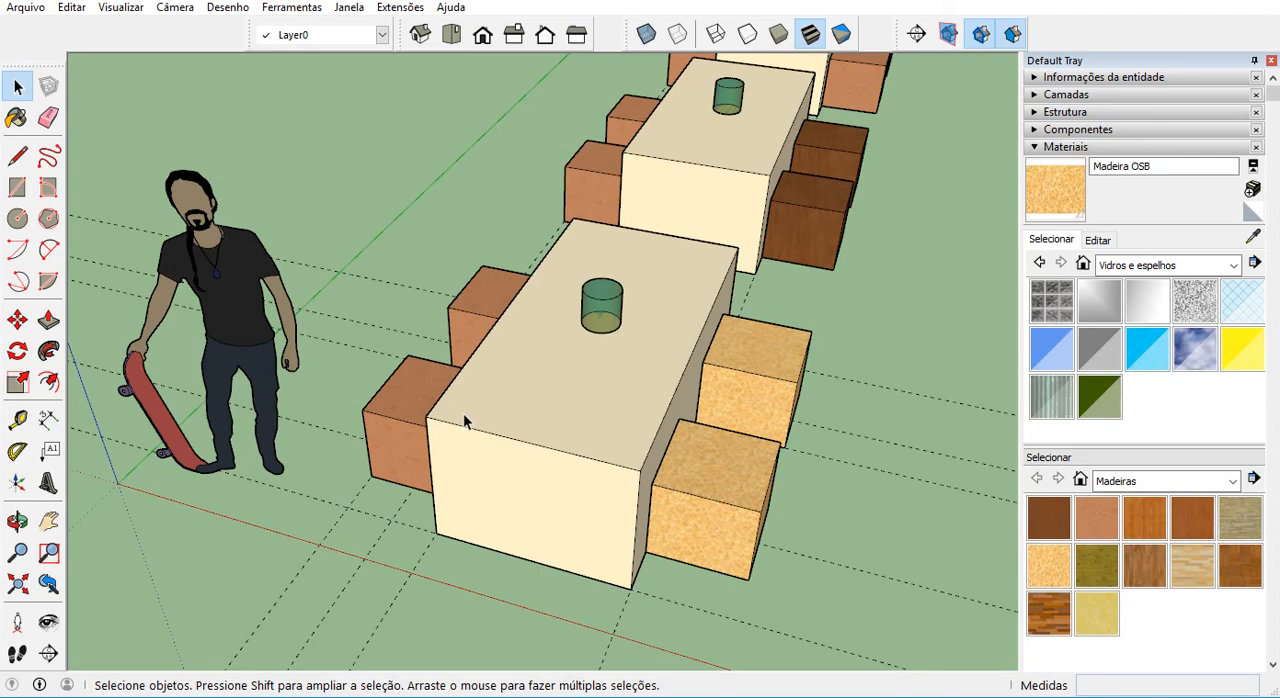
middle_click_drag(472, 401, 435, 368)
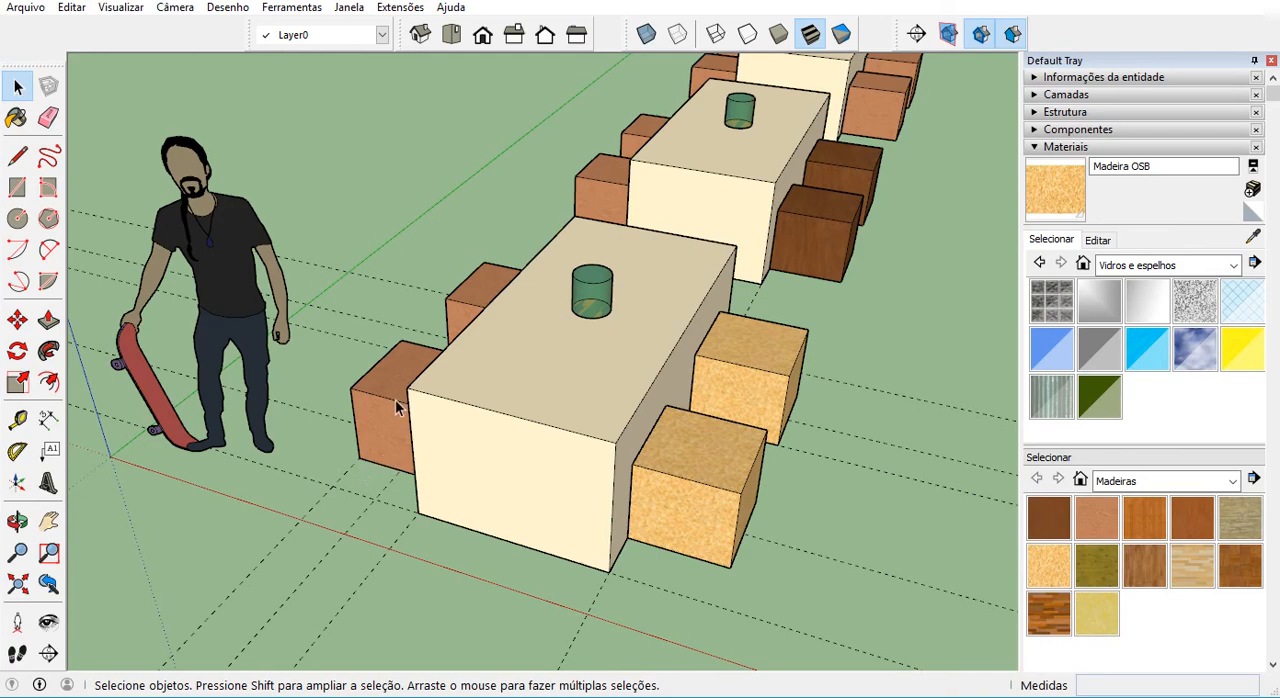
scroll(389, 403, "up", 1)
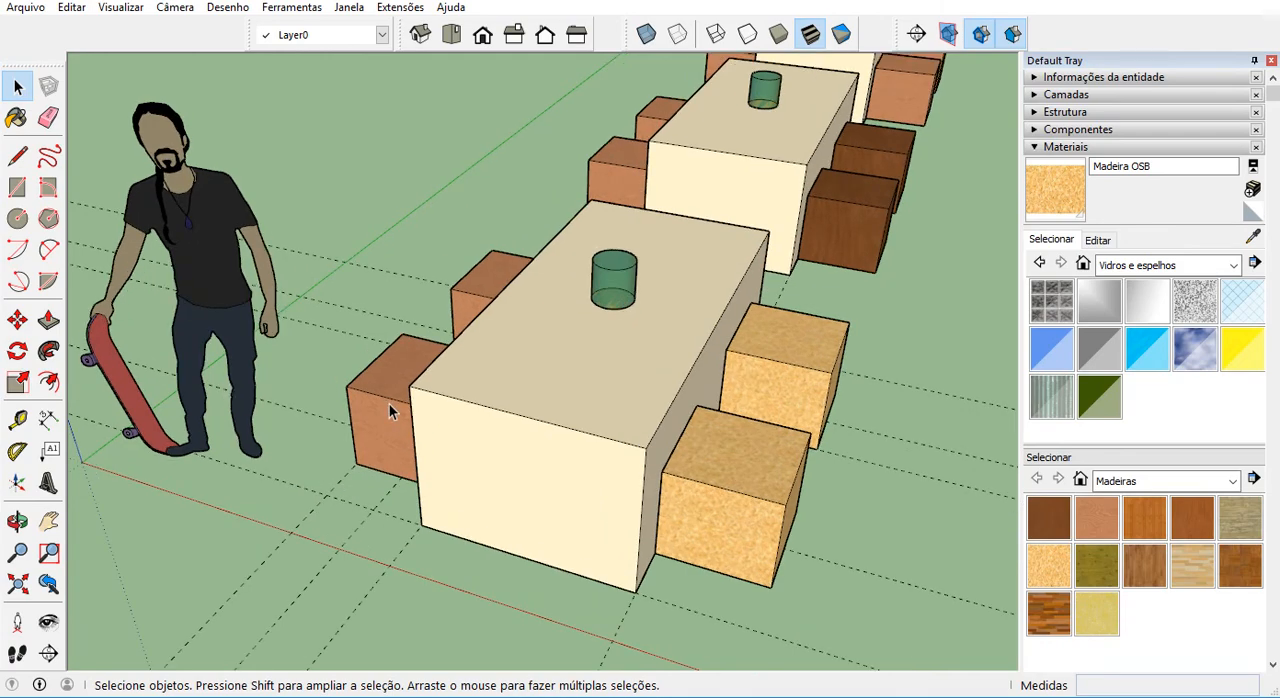
middle_click_drag(388, 404, 418, 422)
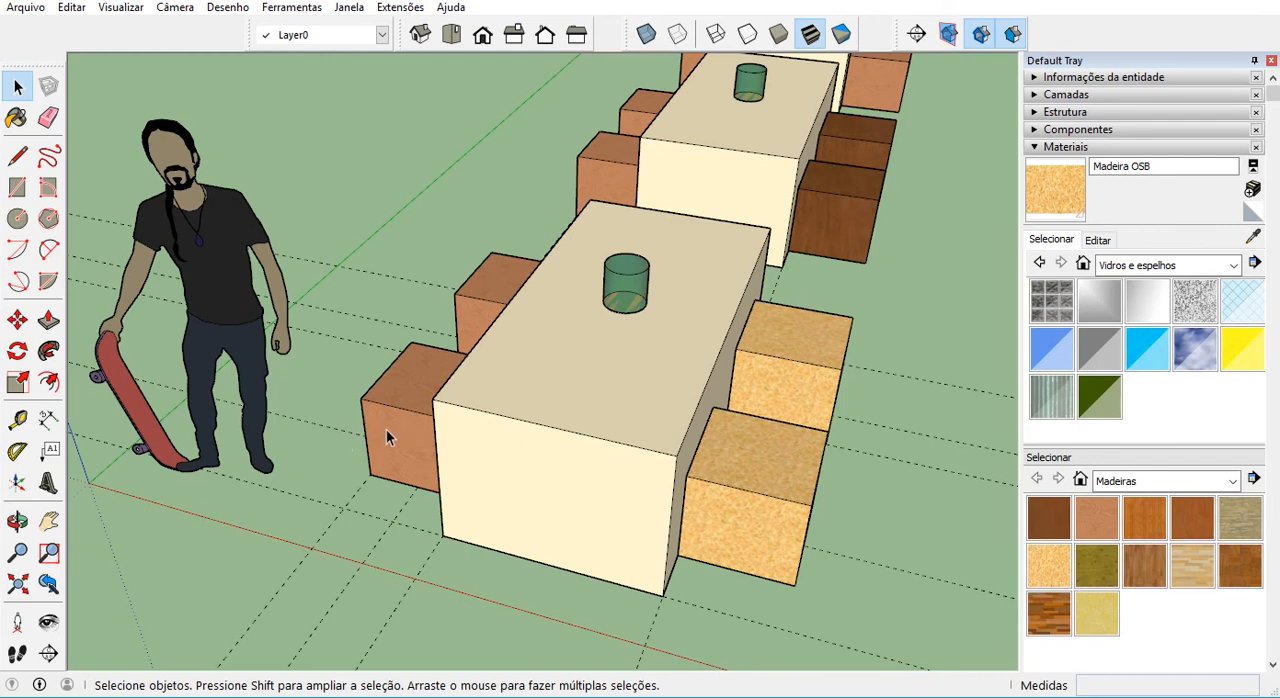
middle_click_drag(410, 427, 403, 535)
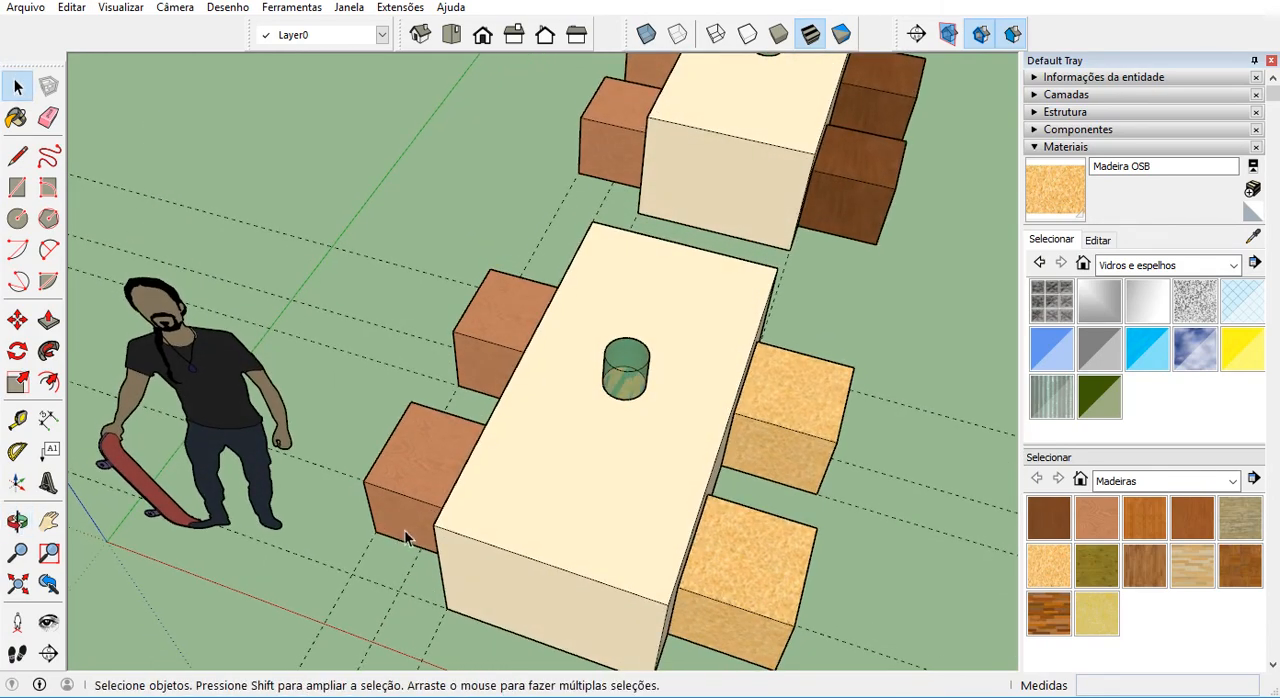
left_click(416, 445)
left_click(488, 297)
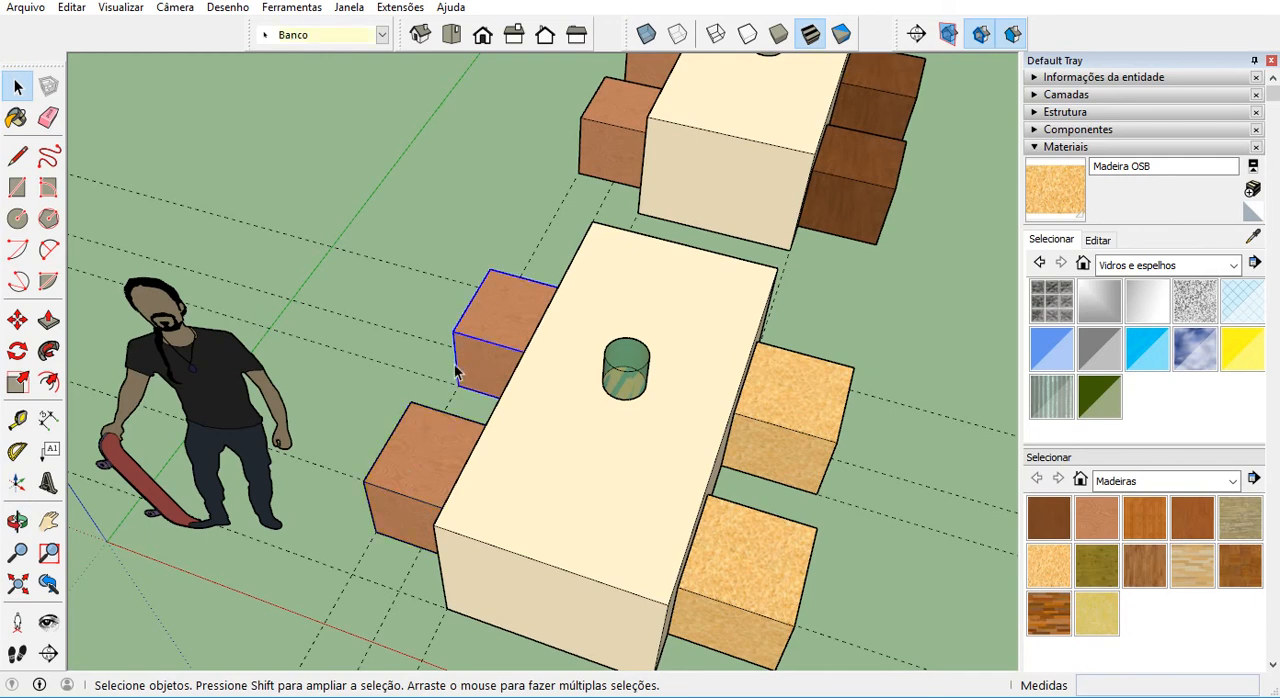
left_click(424, 432, "shift")
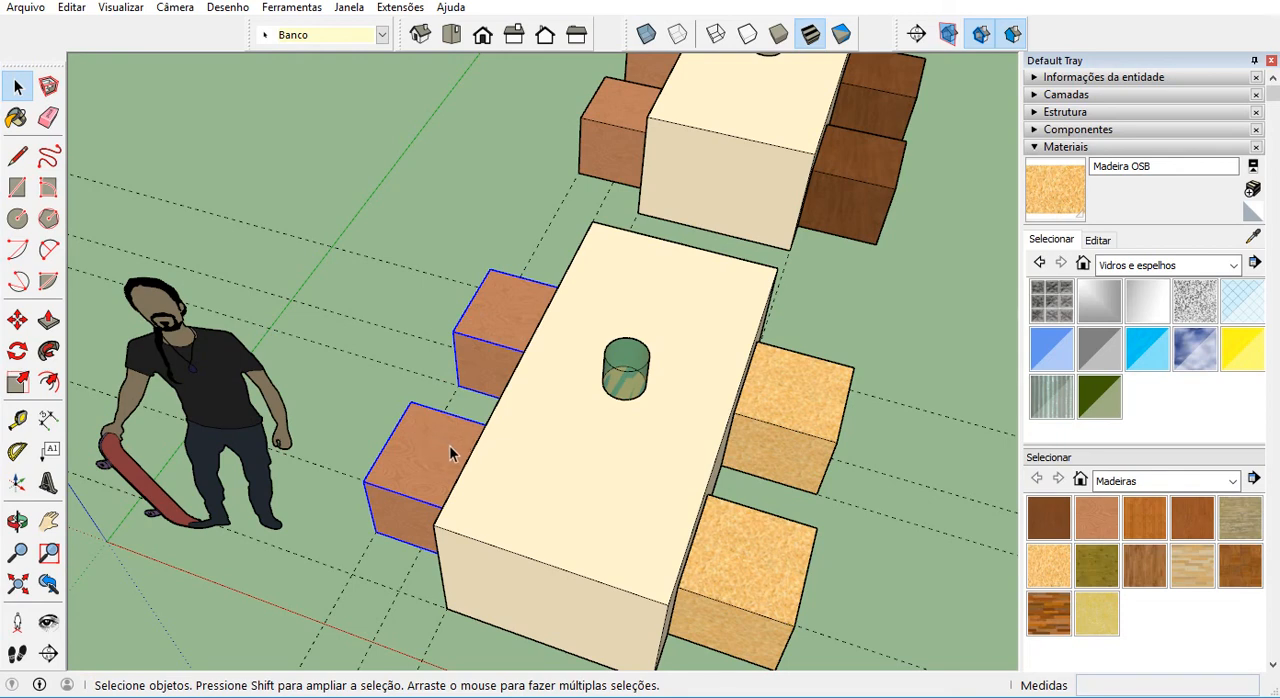
right_click(488, 314)
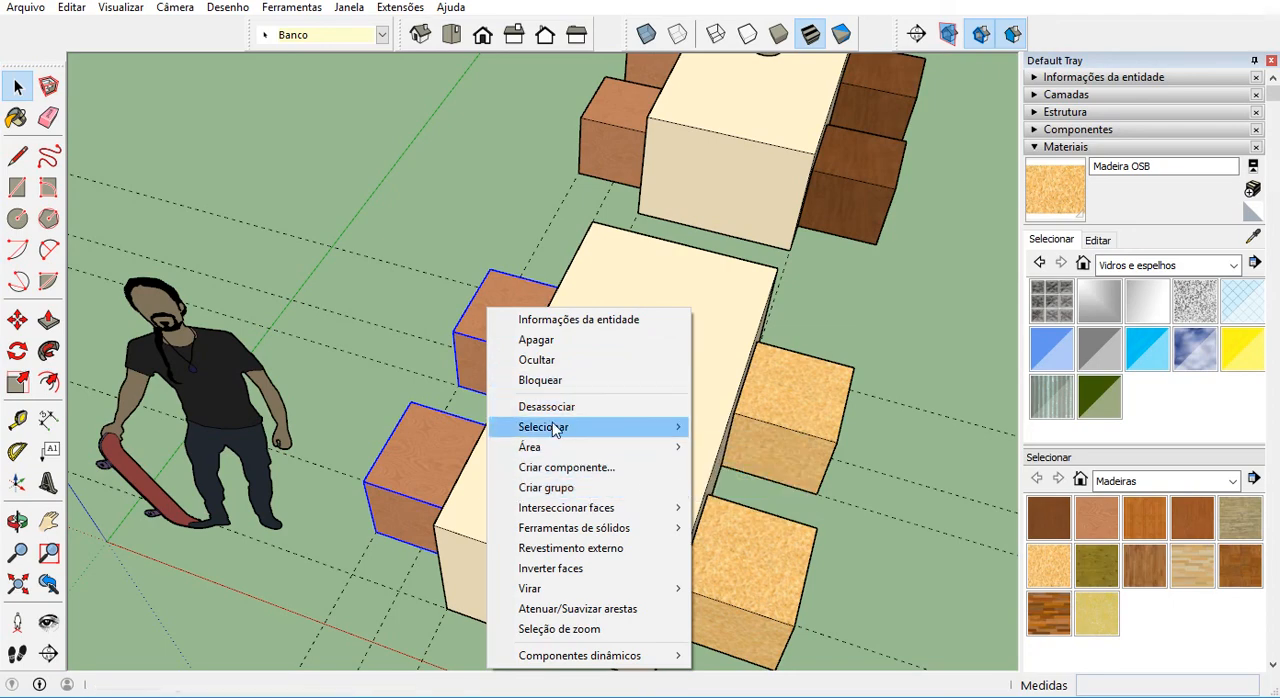
left_click(419, 455)
Open the component reload dialog for the nearest reddish stool, and leave it without loading a file.
left_click(422, 462)
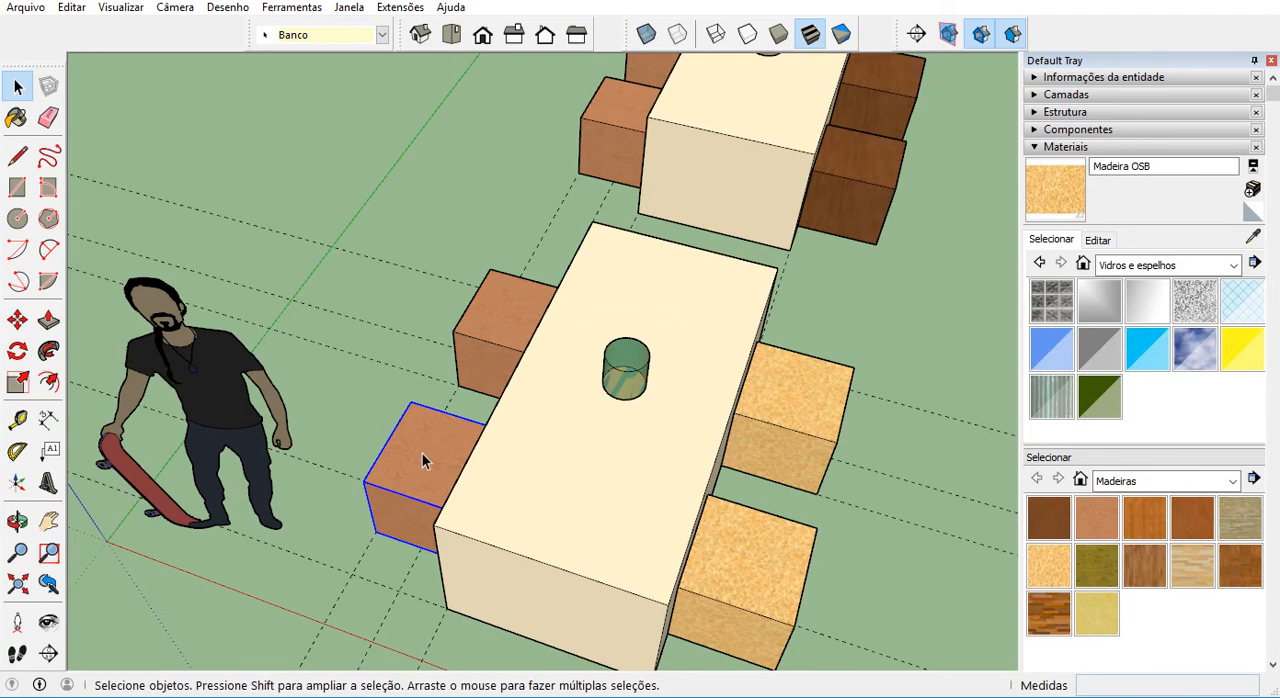
right_click(426, 430)
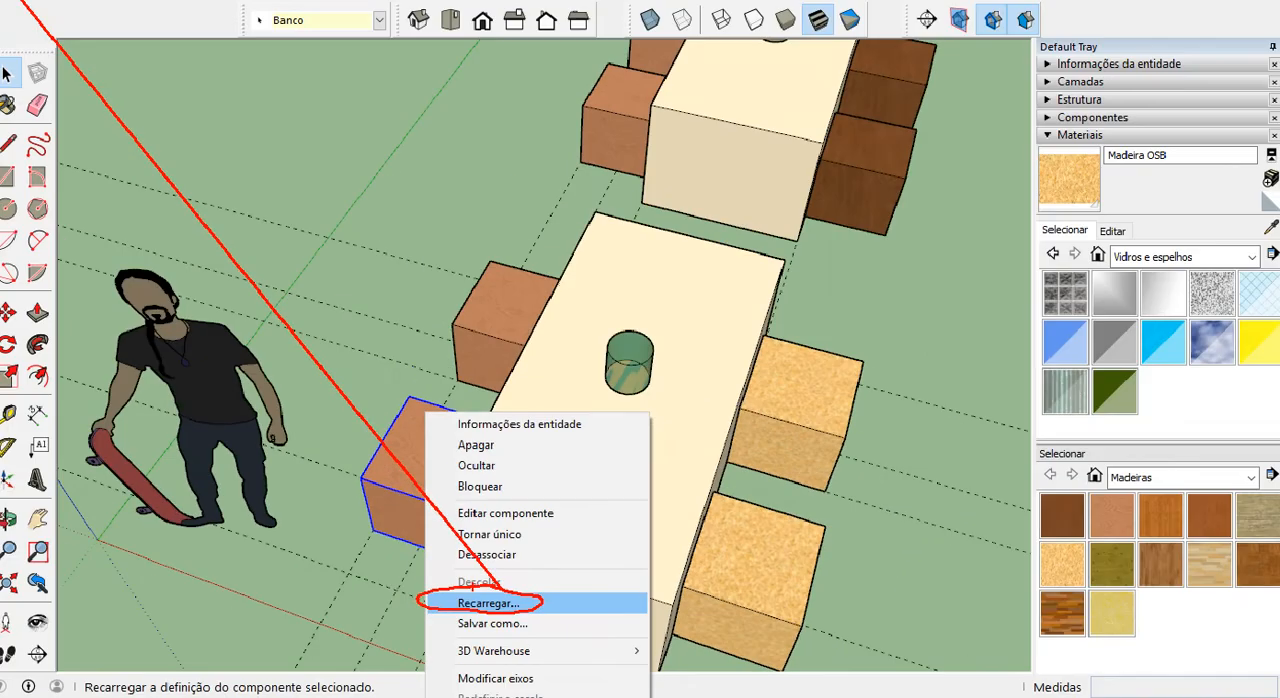
left_click(480, 599)
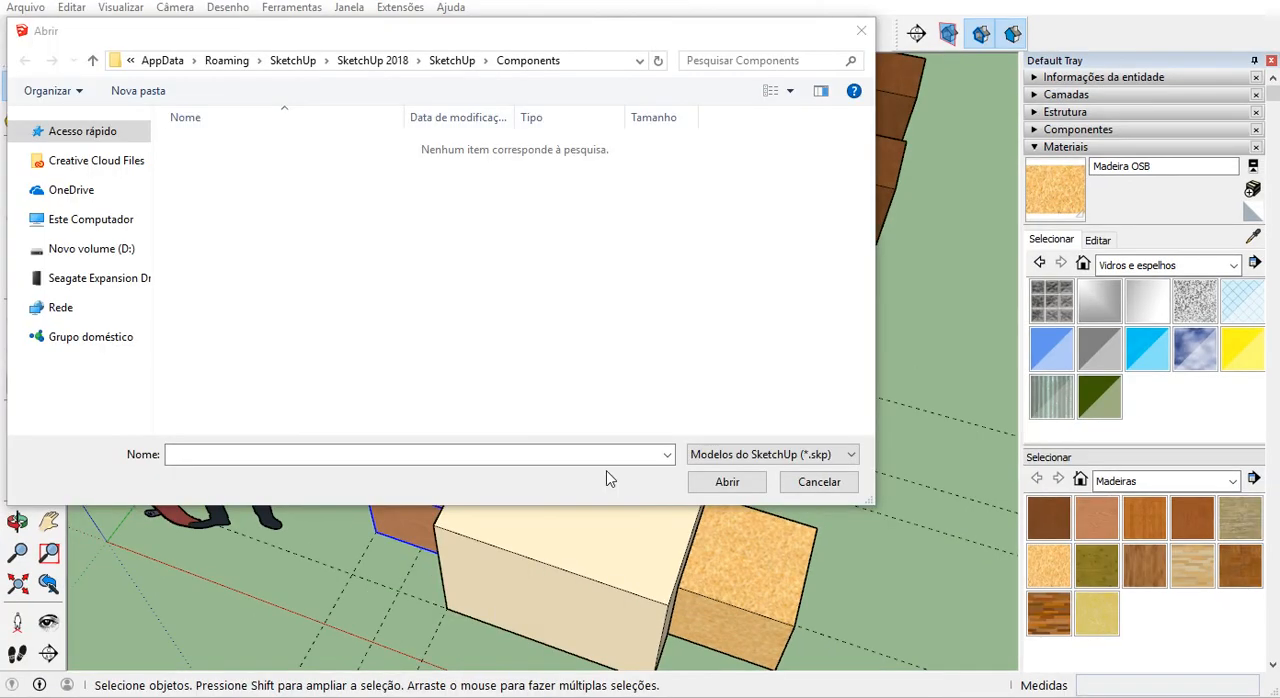
left_click(818, 482)
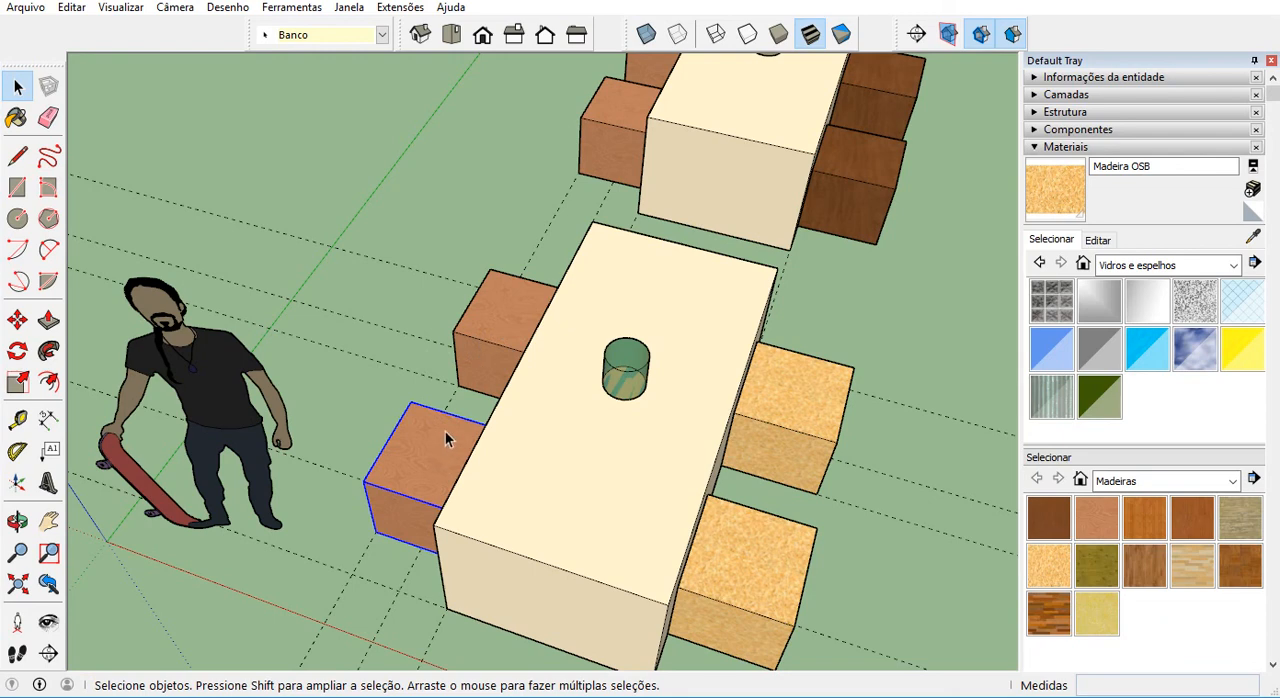
Examine the near table's two reddish stools in the model structure to compare their component names.
left_click(1037, 148)
left_click(1046, 114)
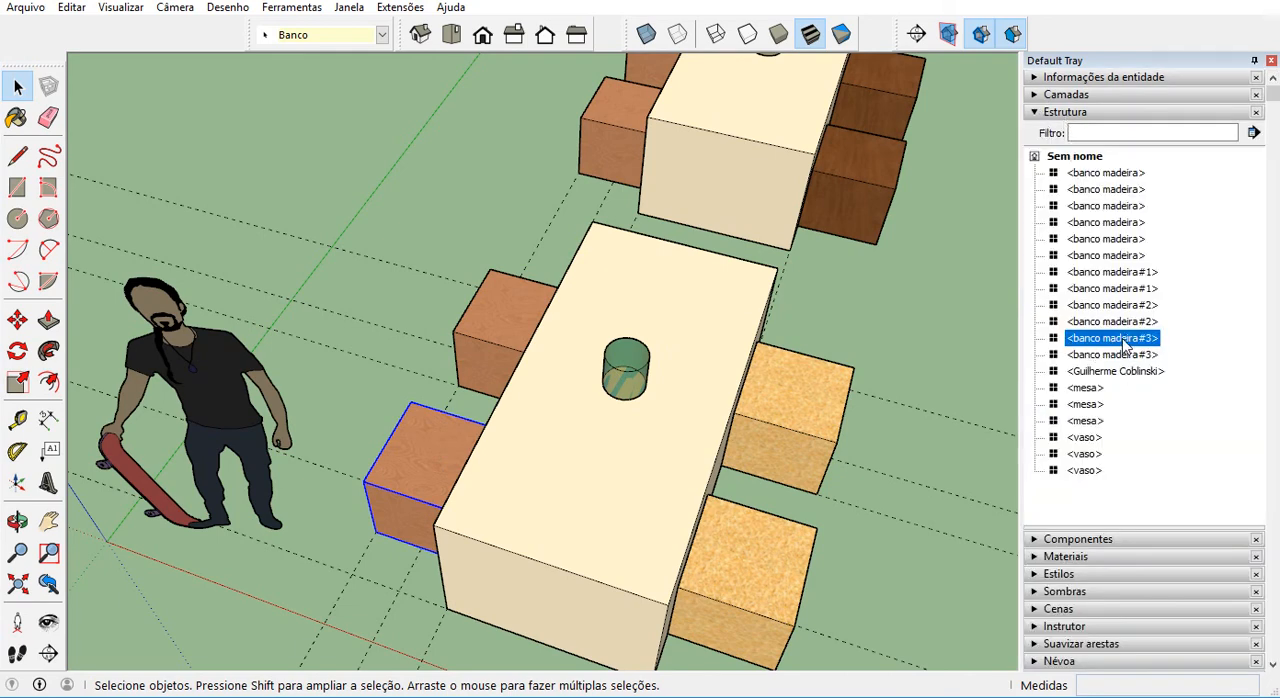
left_click(508, 340)
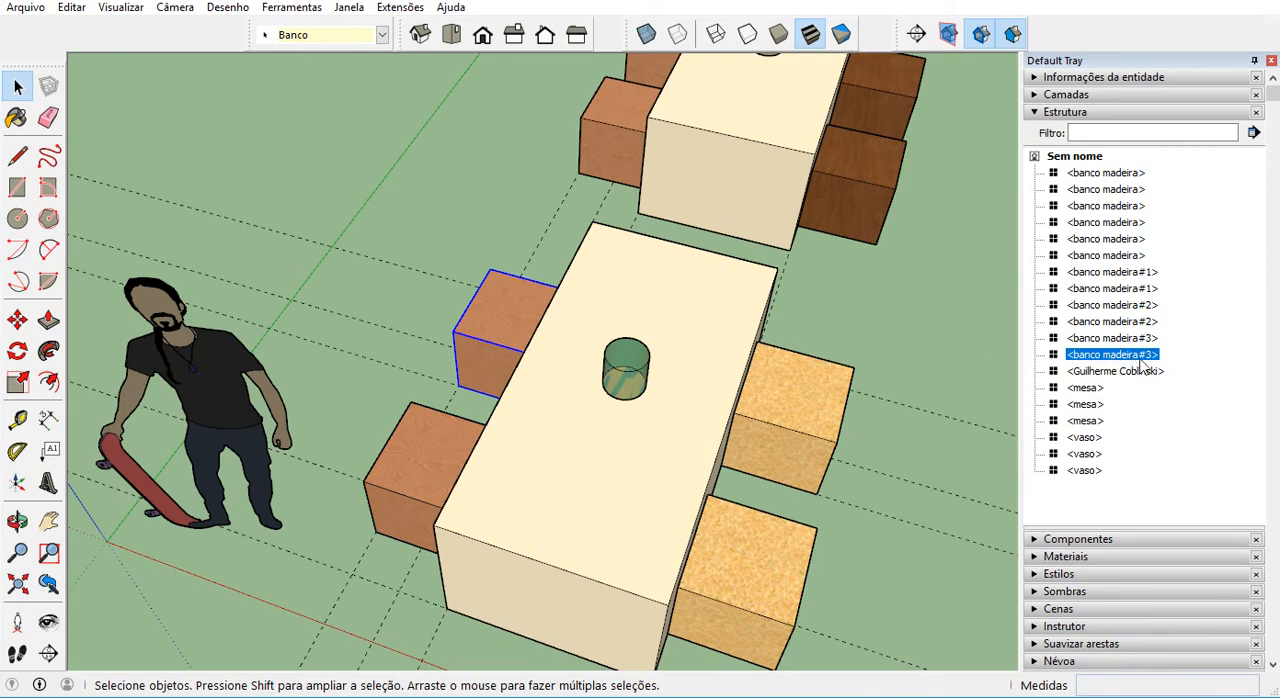
left_click(413, 462)
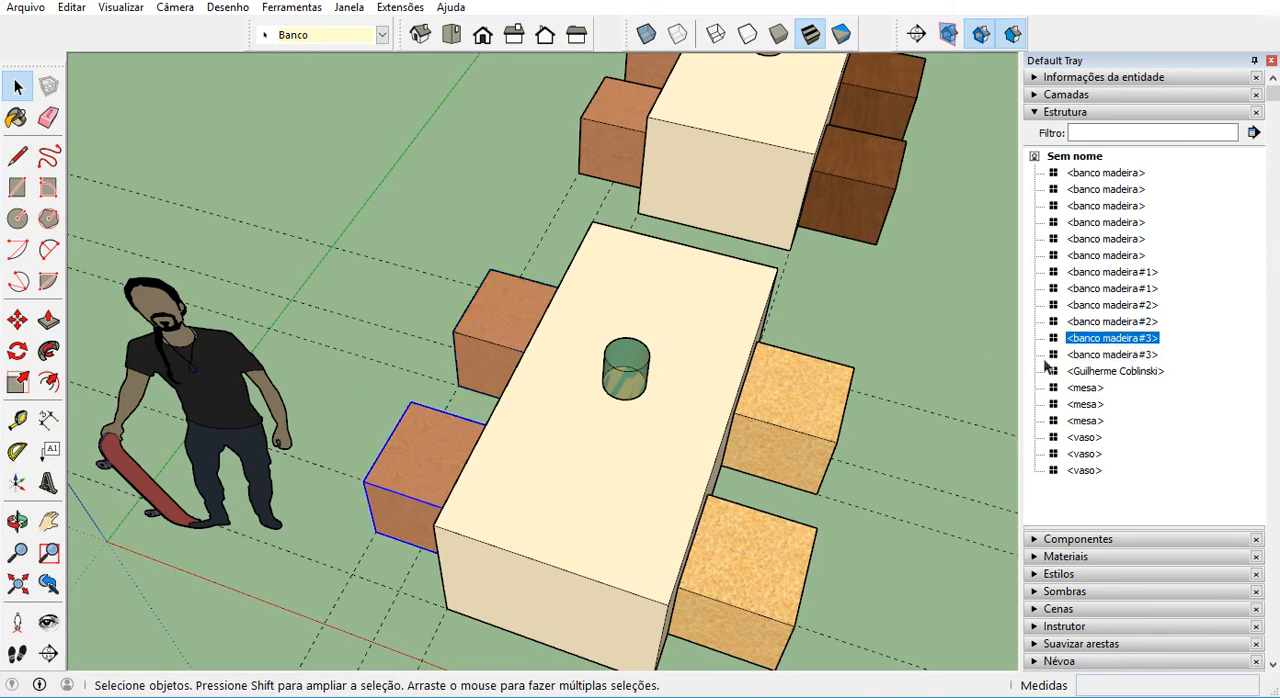
left_click(1138, 356)
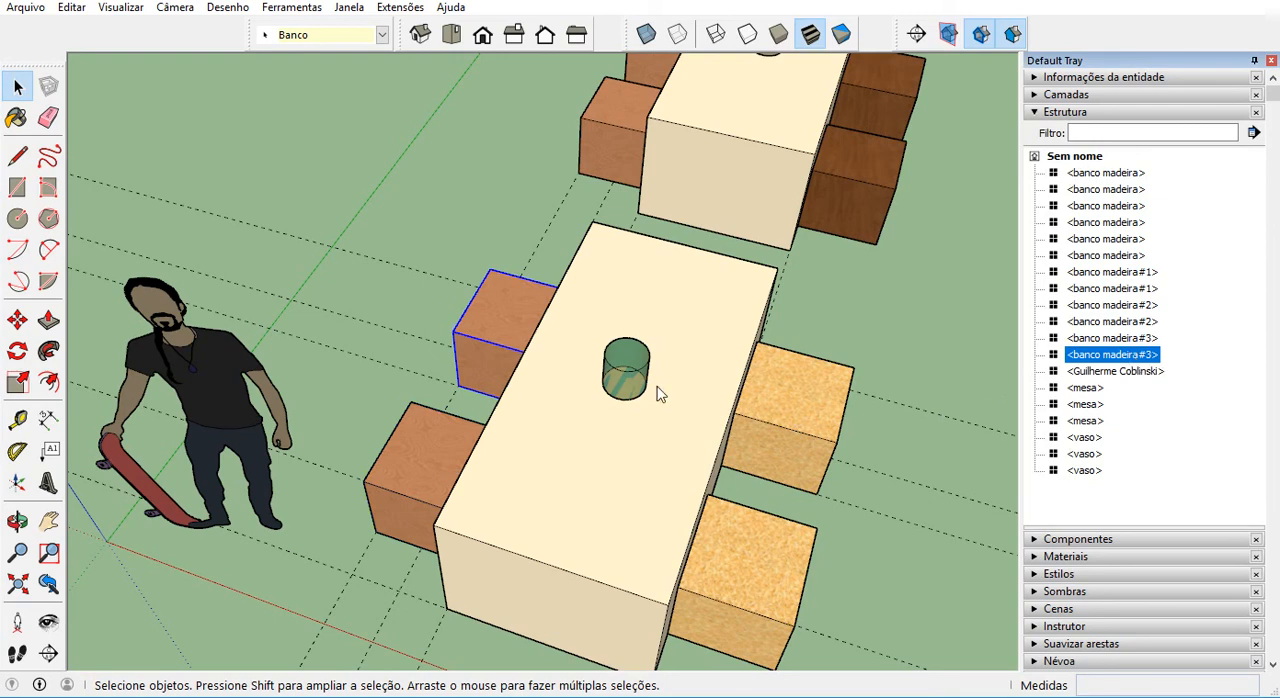
left_click(436, 427)
left_click(517, 347)
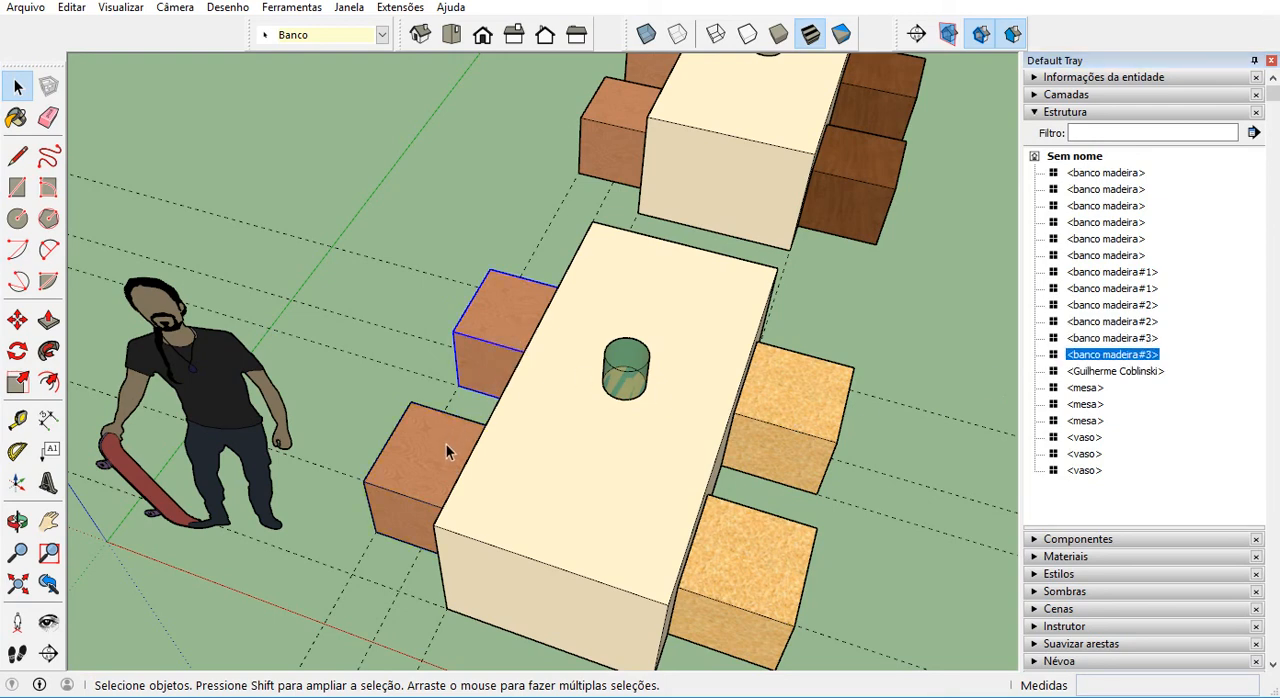
left_click(446, 443)
left_click(522, 342)
left_click(448, 432)
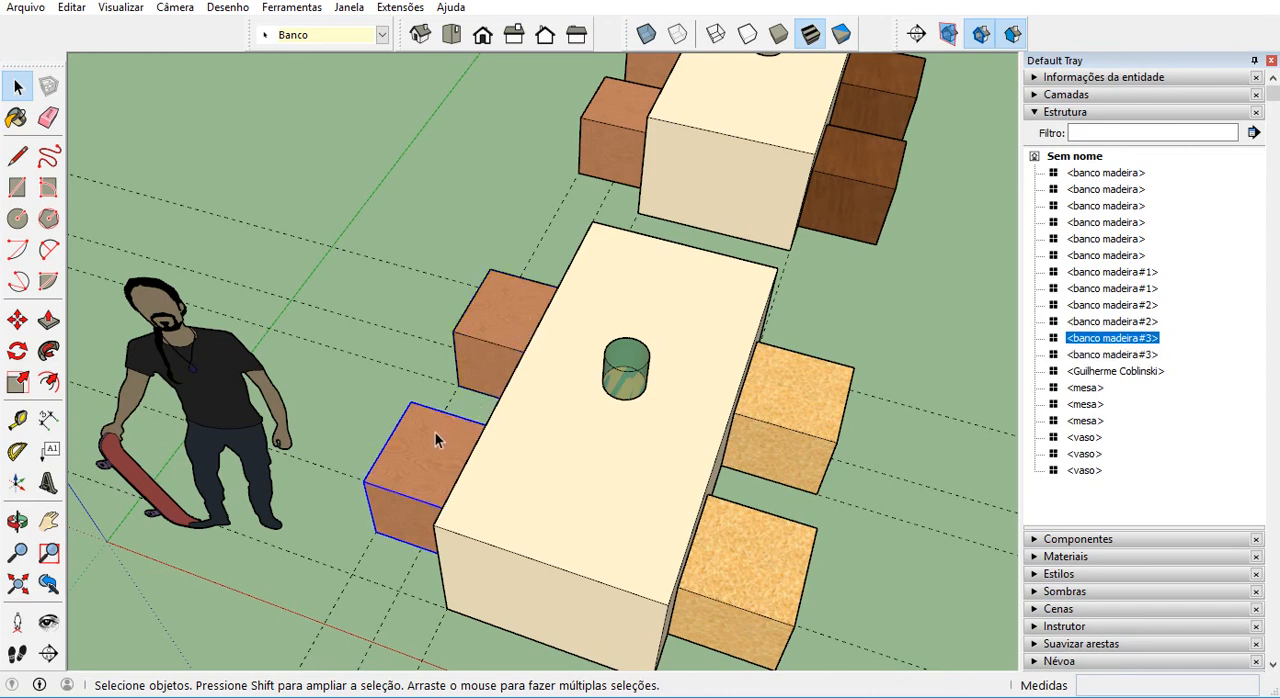
Save the nearest reddish stool's component to the Components folder as banco madeira_3.
right_click(423, 422)
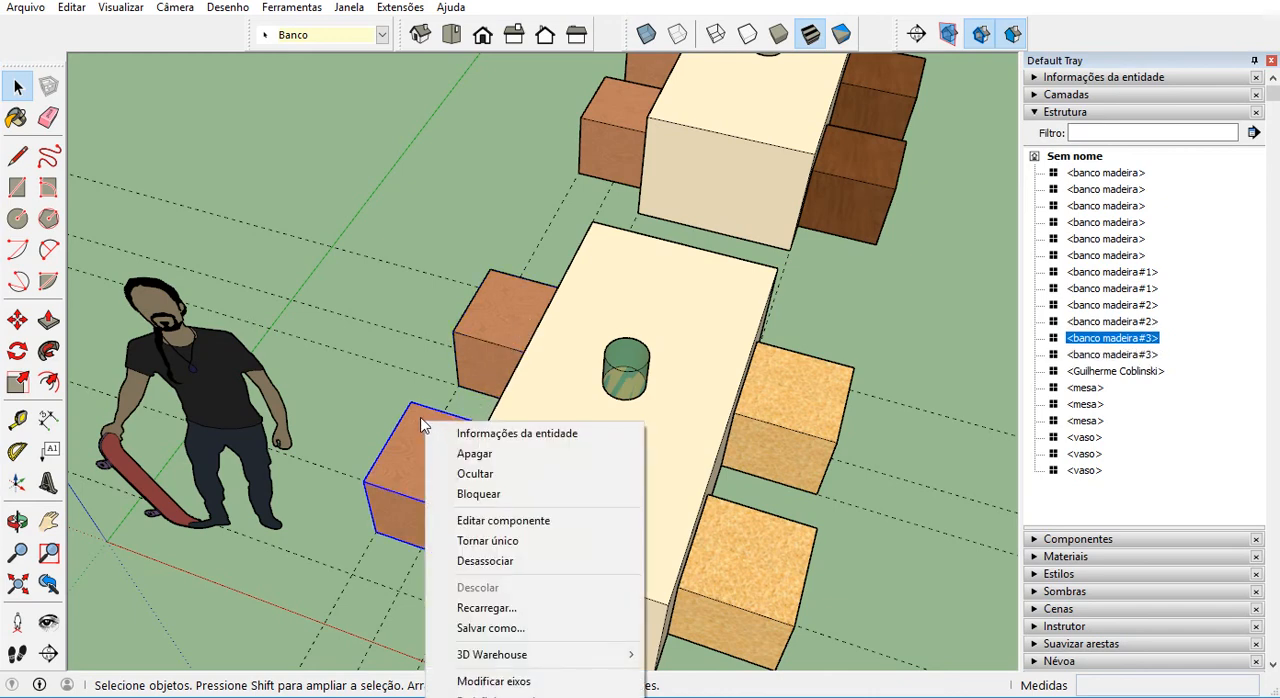
left_click(519, 636)
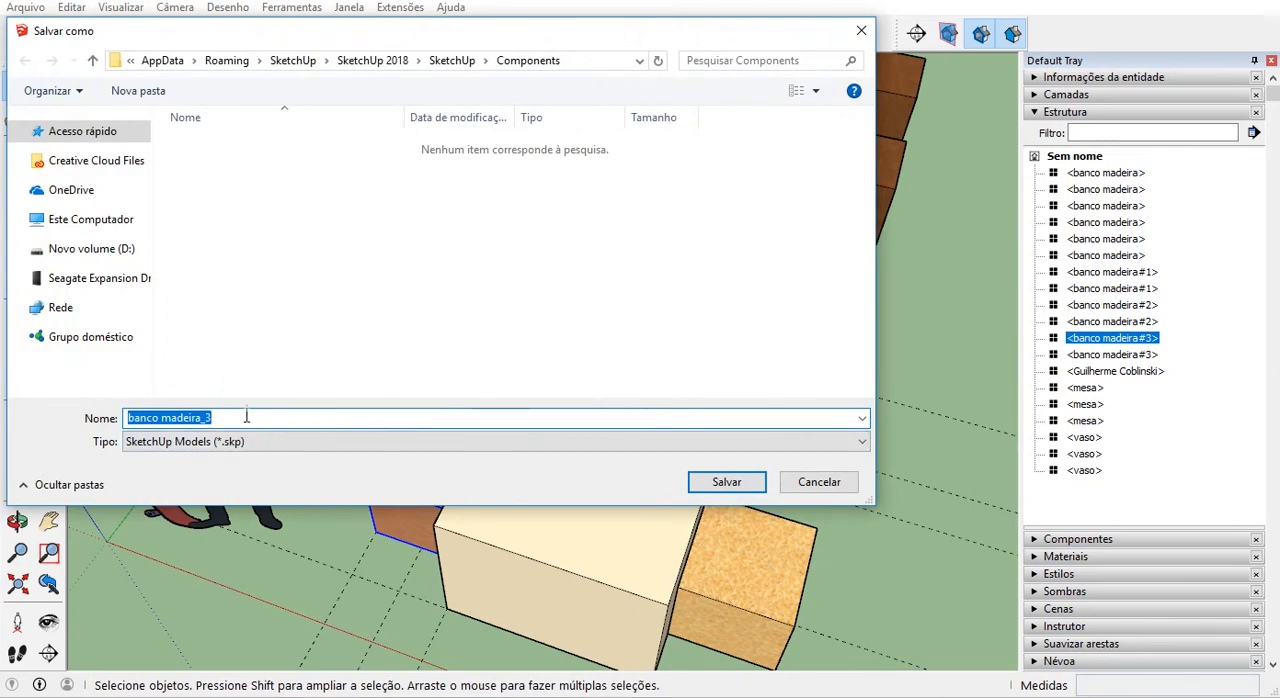
left_click(737, 480)
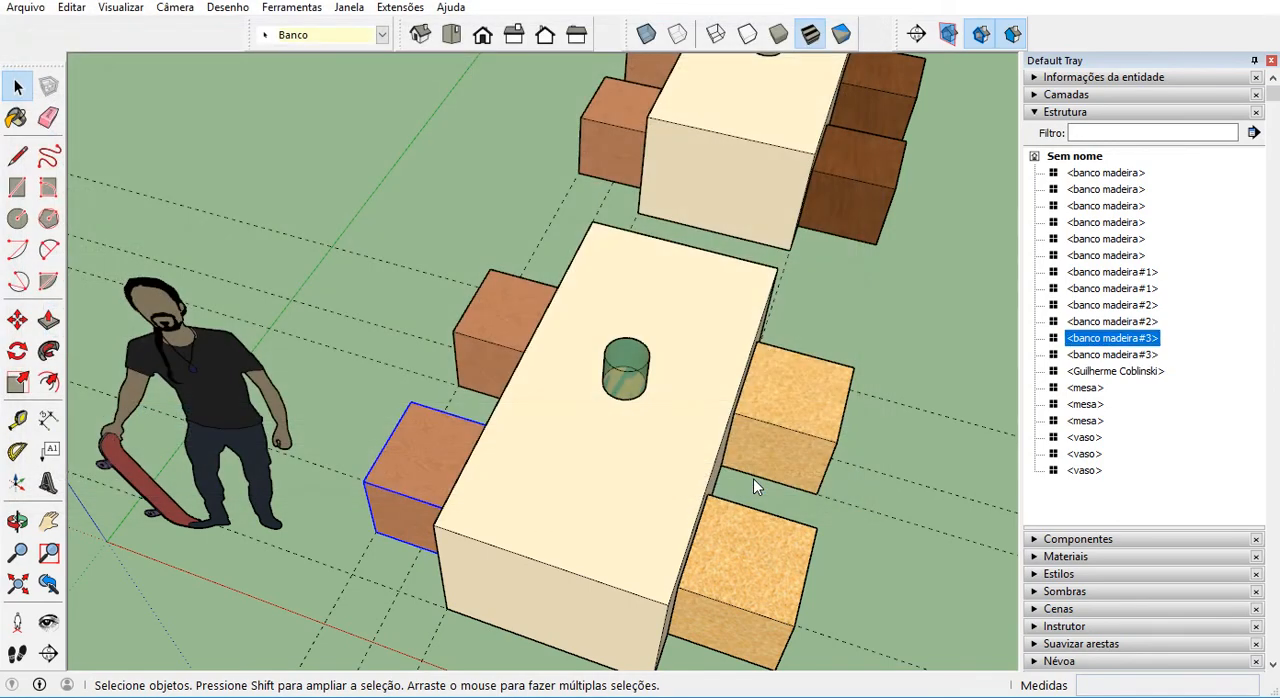
Save the component of the near table's farther OSB stool to the Components folder as banco madeira_2.
left_click(787, 418)
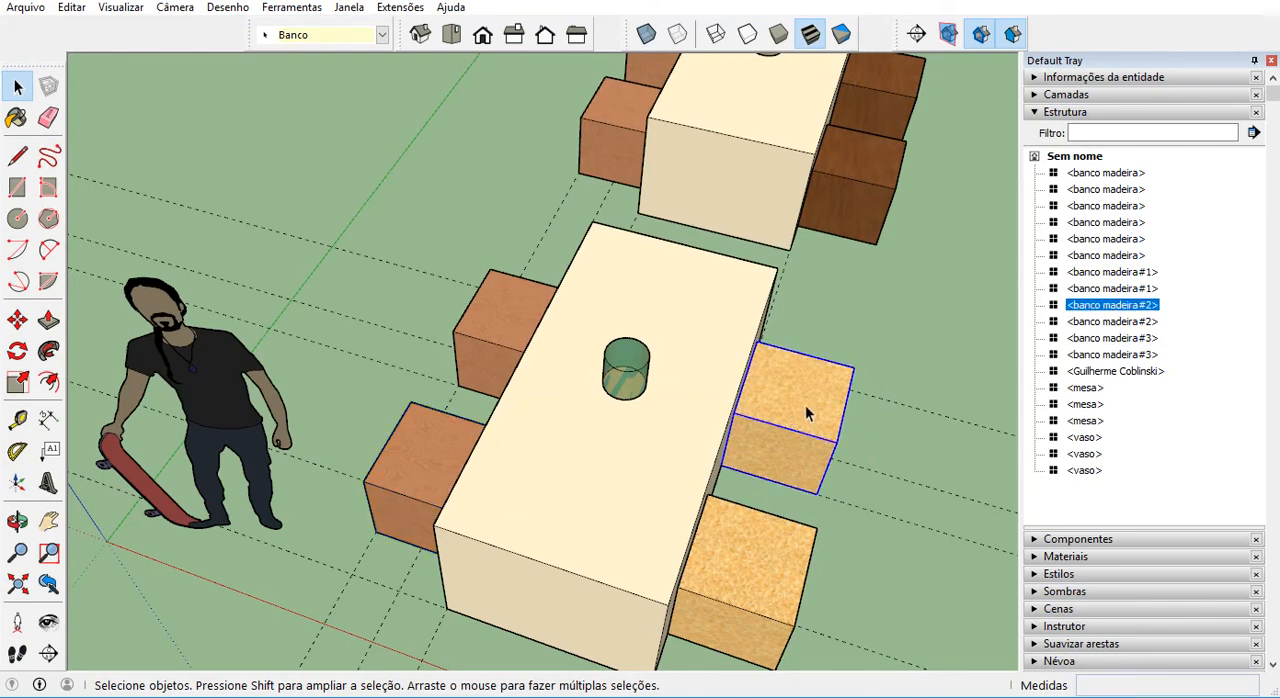
right_click(797, 381)
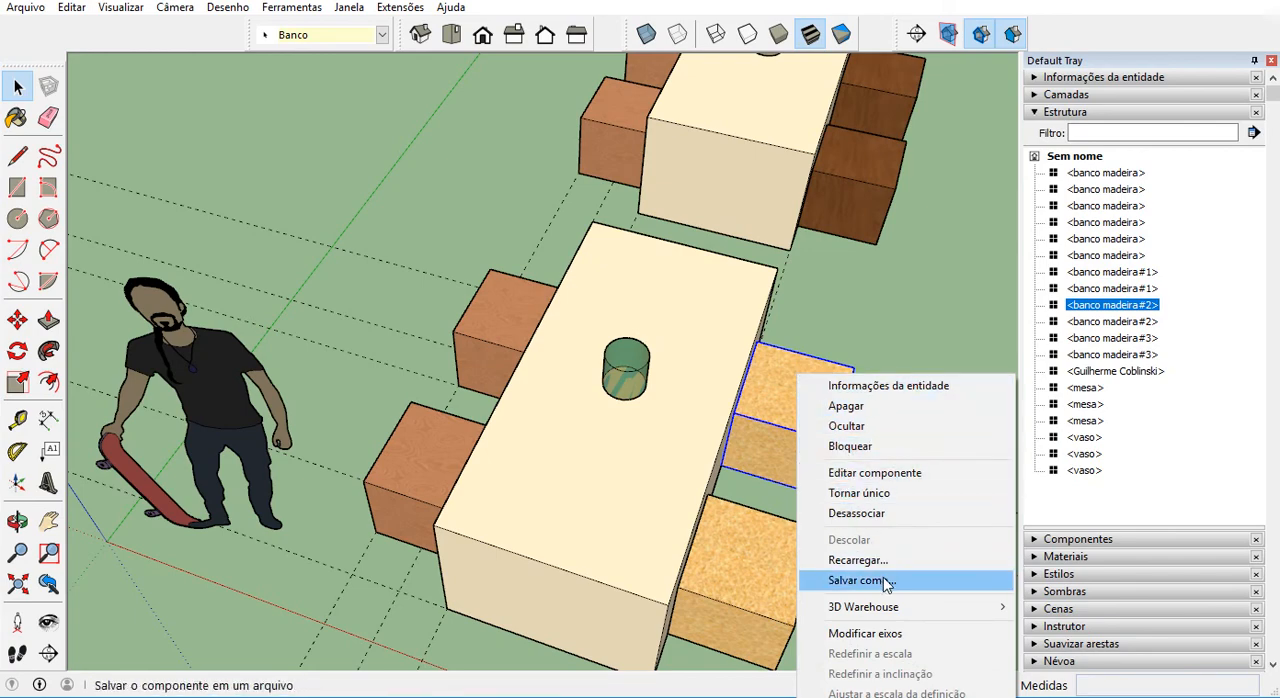
left_click(870, 579)
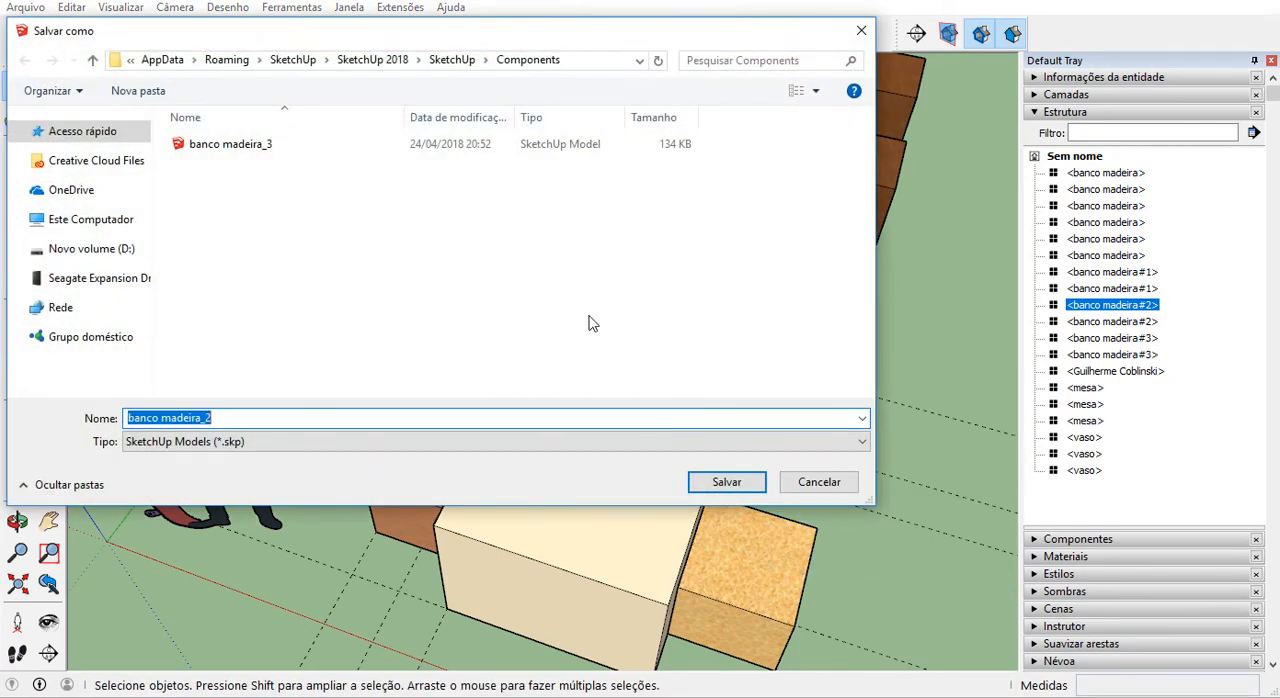
left_click(745, 488)
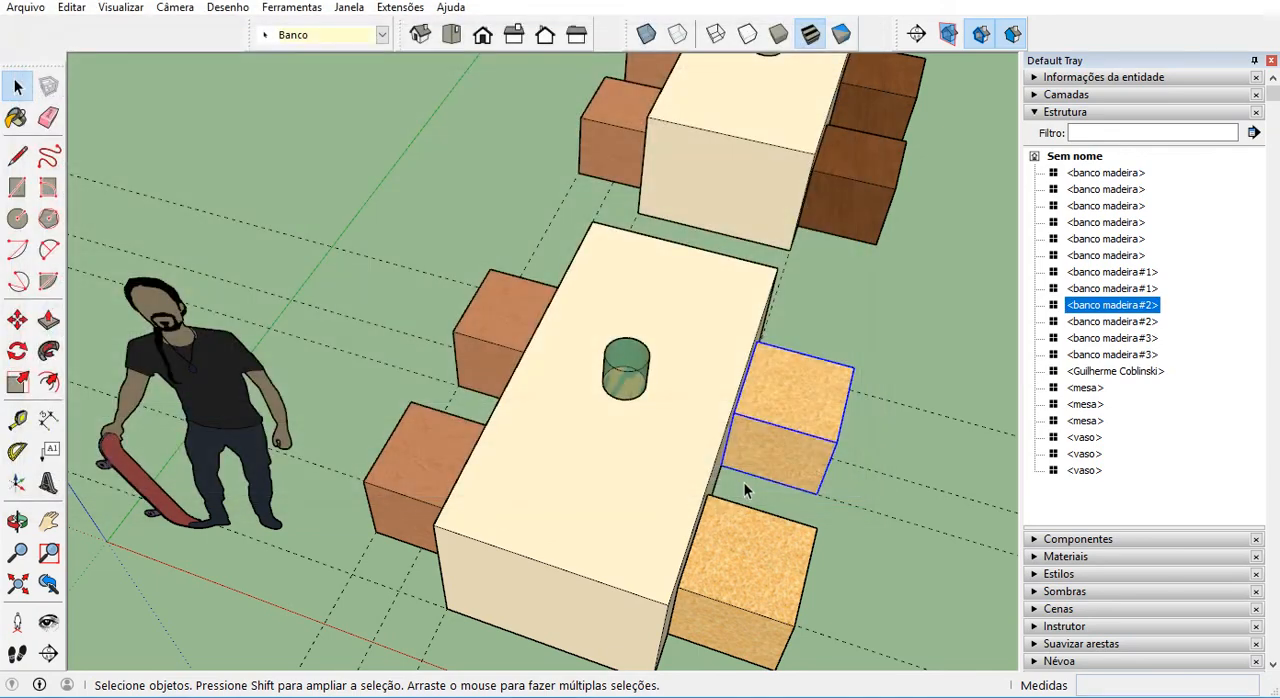
left_click(427, 453)
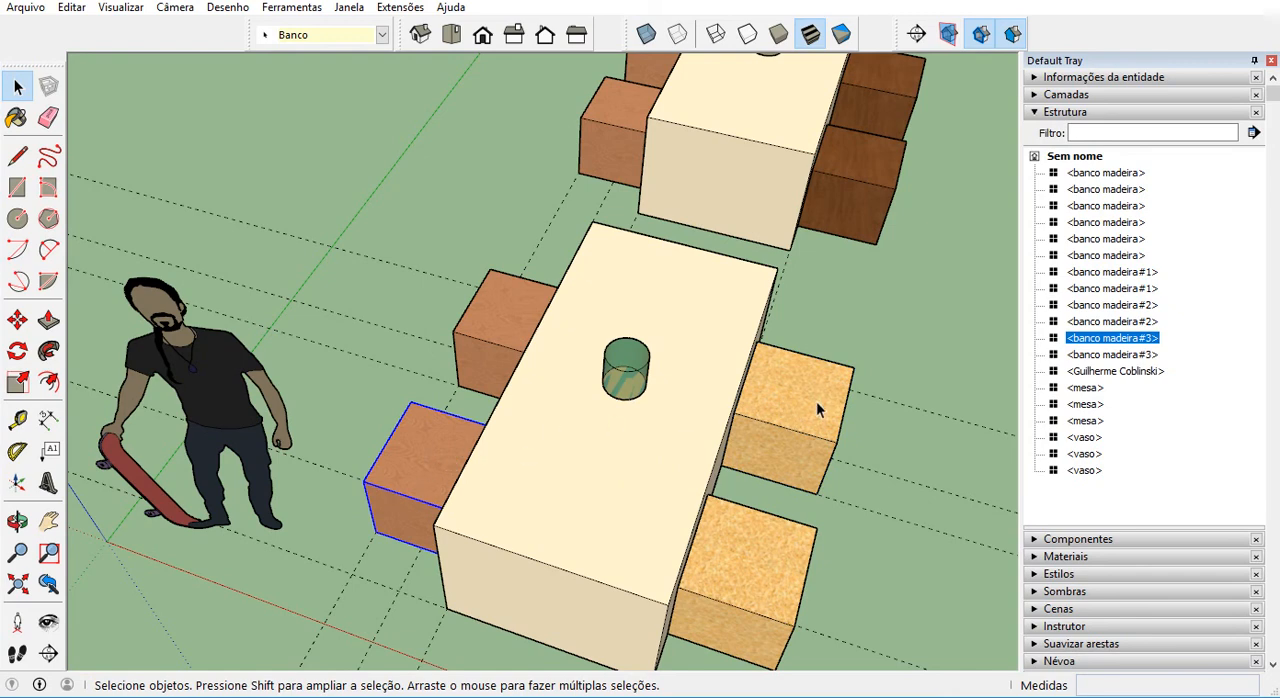
right_click(418, 431)
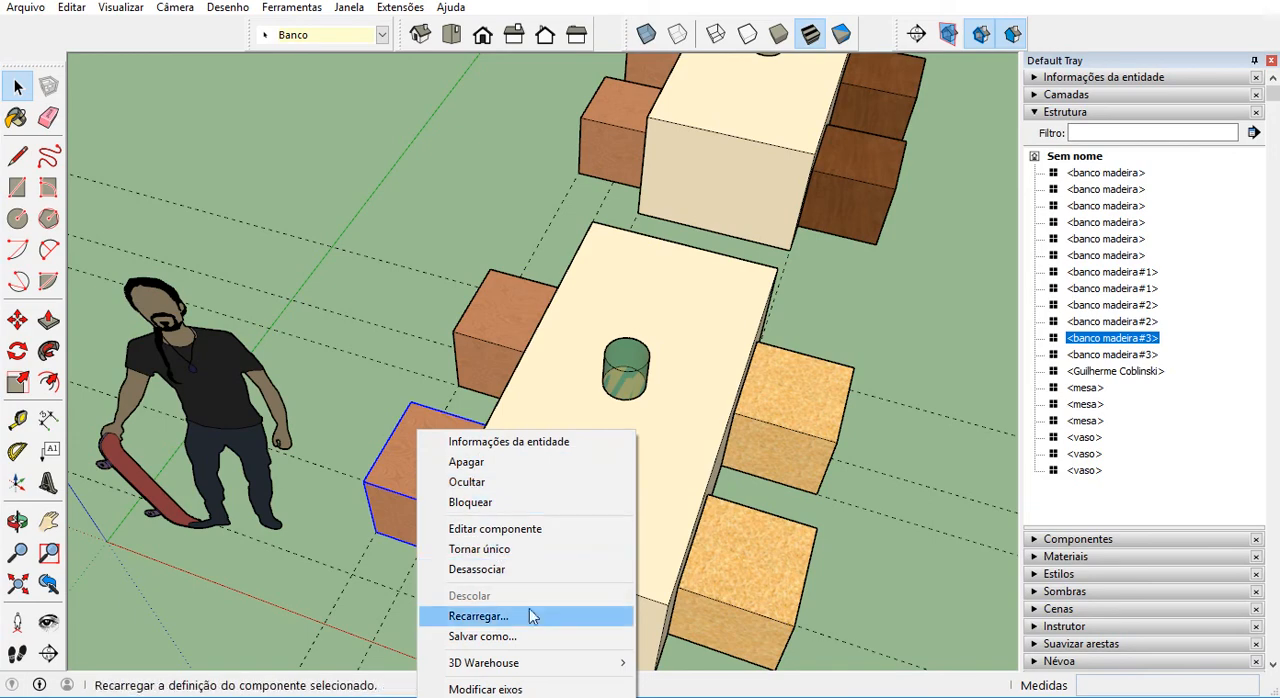
key("ctrl+1")
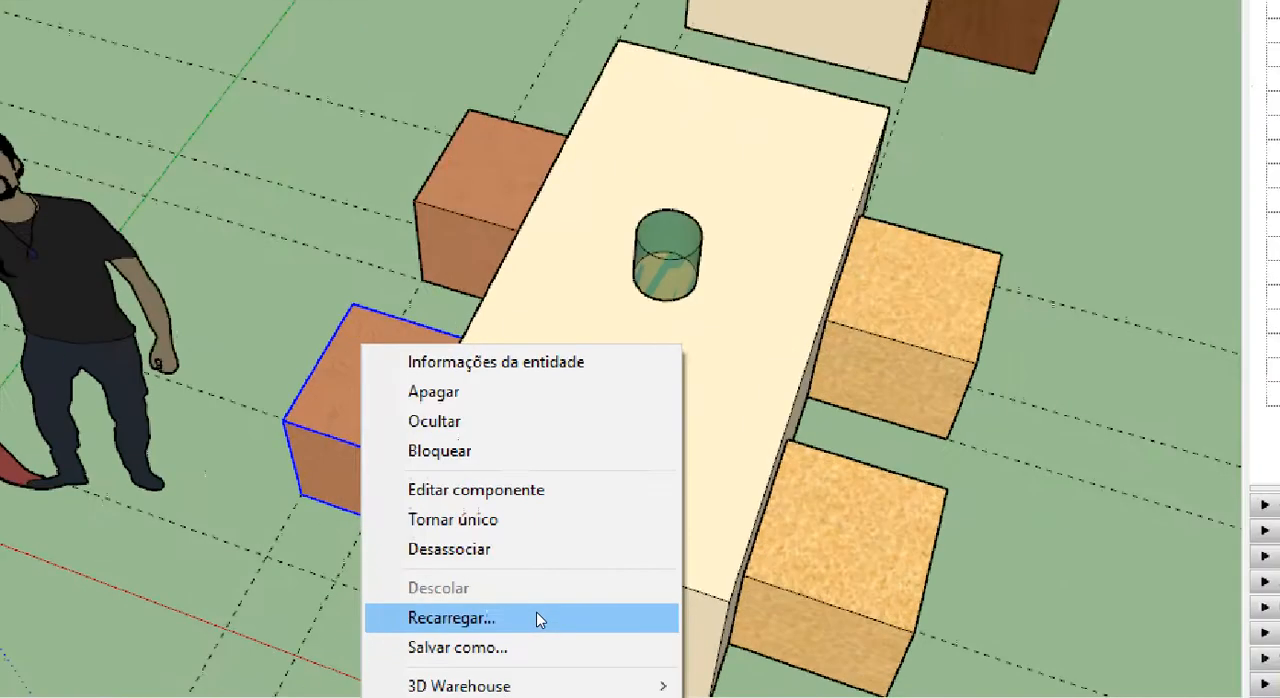
left_click(535, 609)
mouse_move(515, 575)
left_mouse_down()
mouse_move(400, 578)
mouse_move(428, 646)
mouse_move(488, 570)
left_mouse_up()
key("Escape")
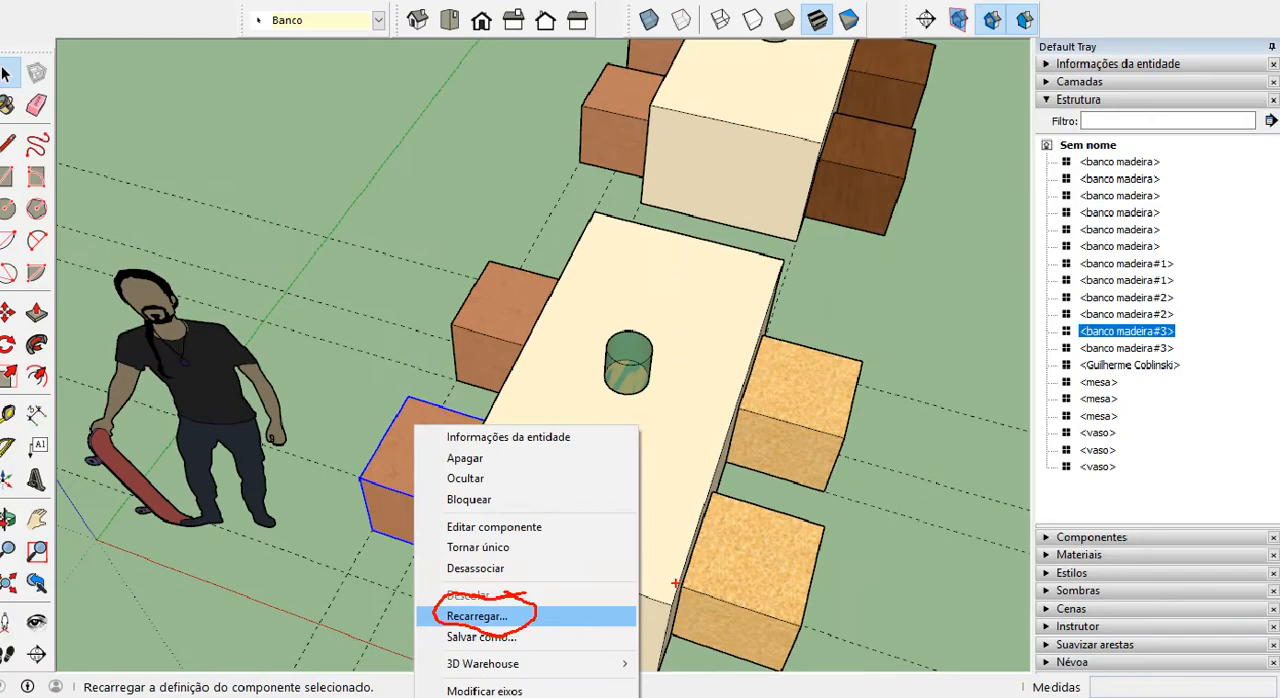
left_click(420, 620)
left_click(819, 481)
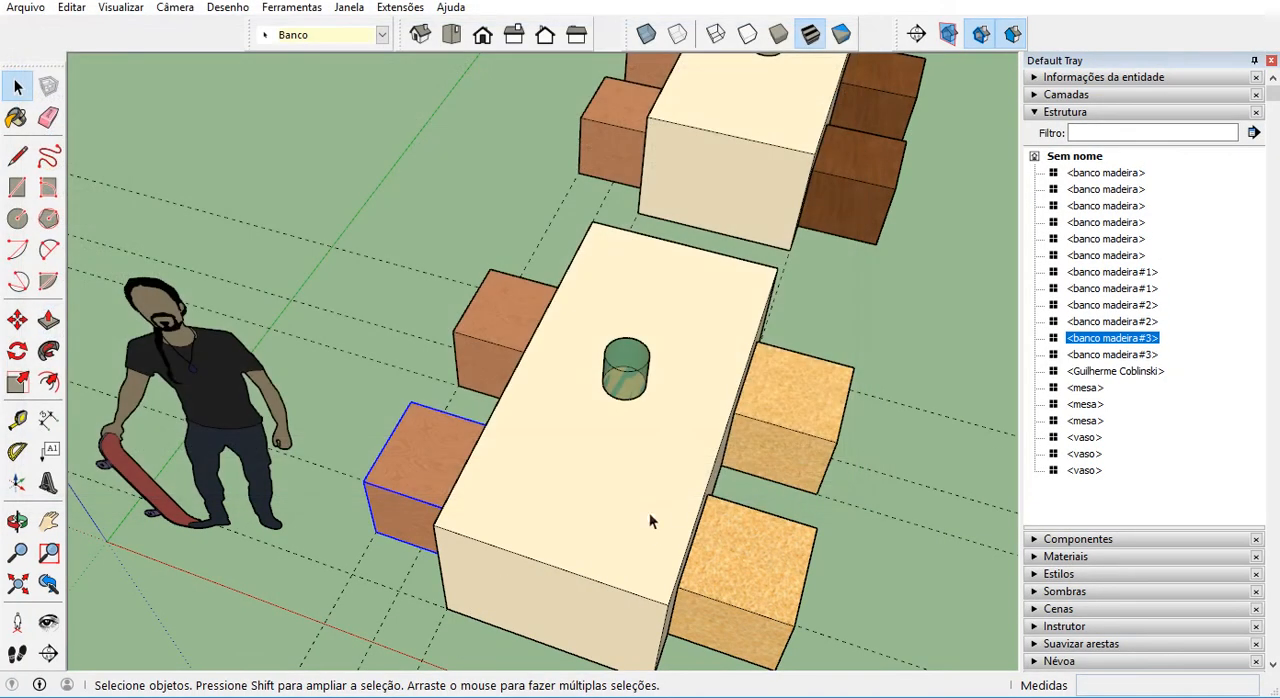
Reload the near table's closest reddish stool component from the saved file banco madeira_2 in the Components folder.
right_click(428, 441)
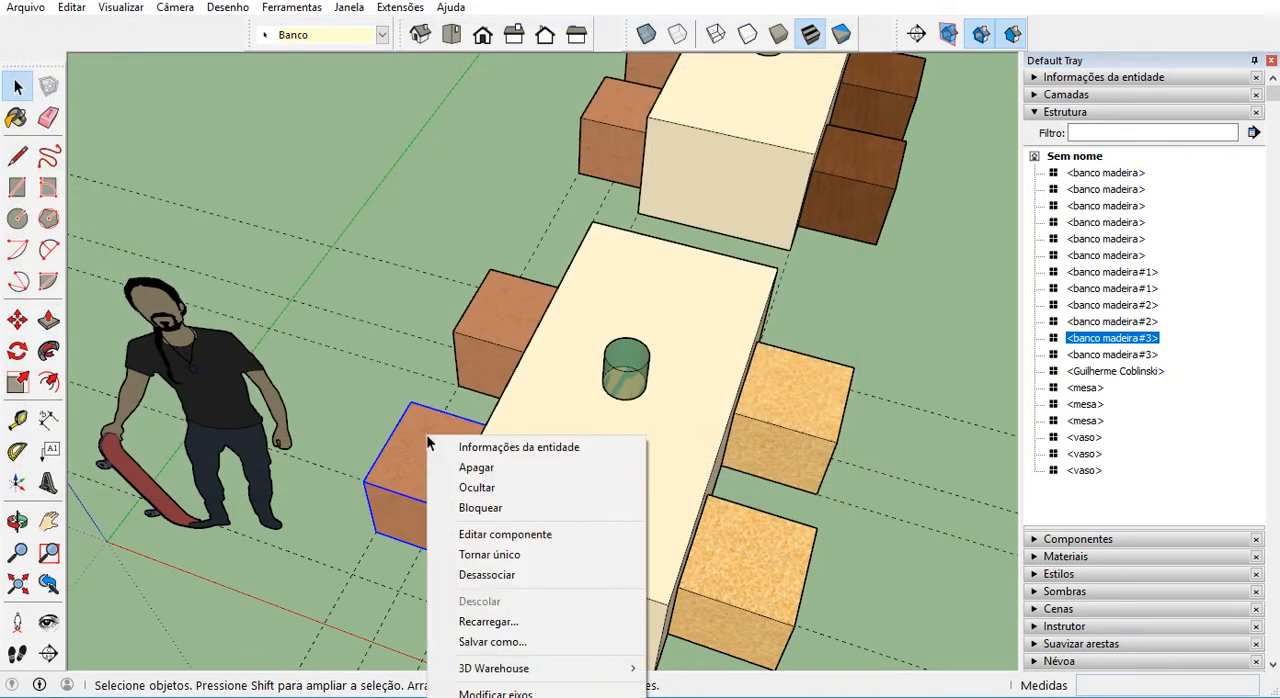
left_click(488, 622)
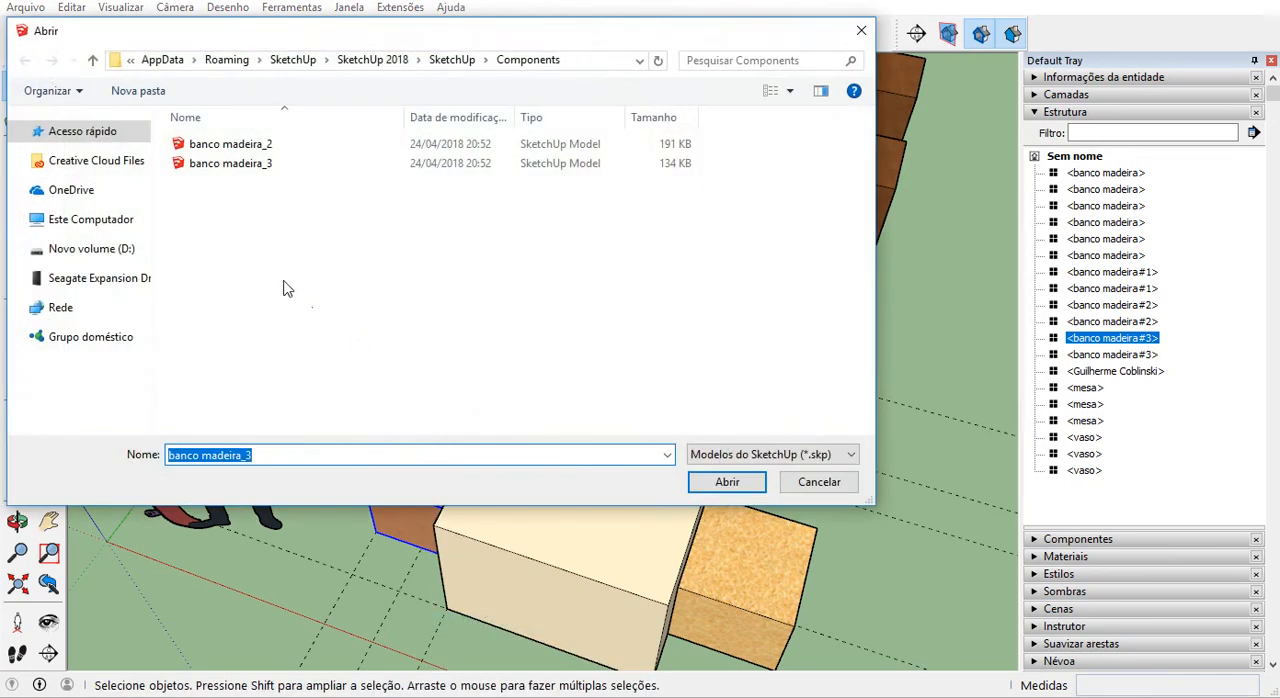
left_click(242, 149)
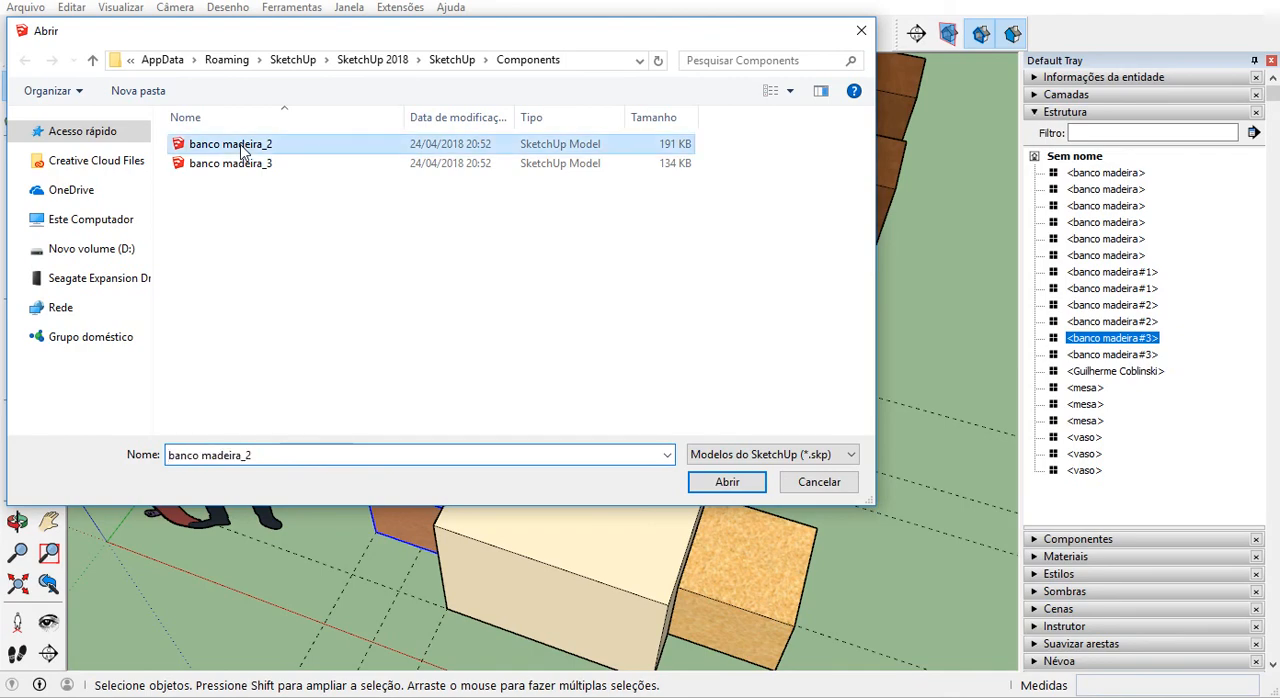
left_click(731, 482)
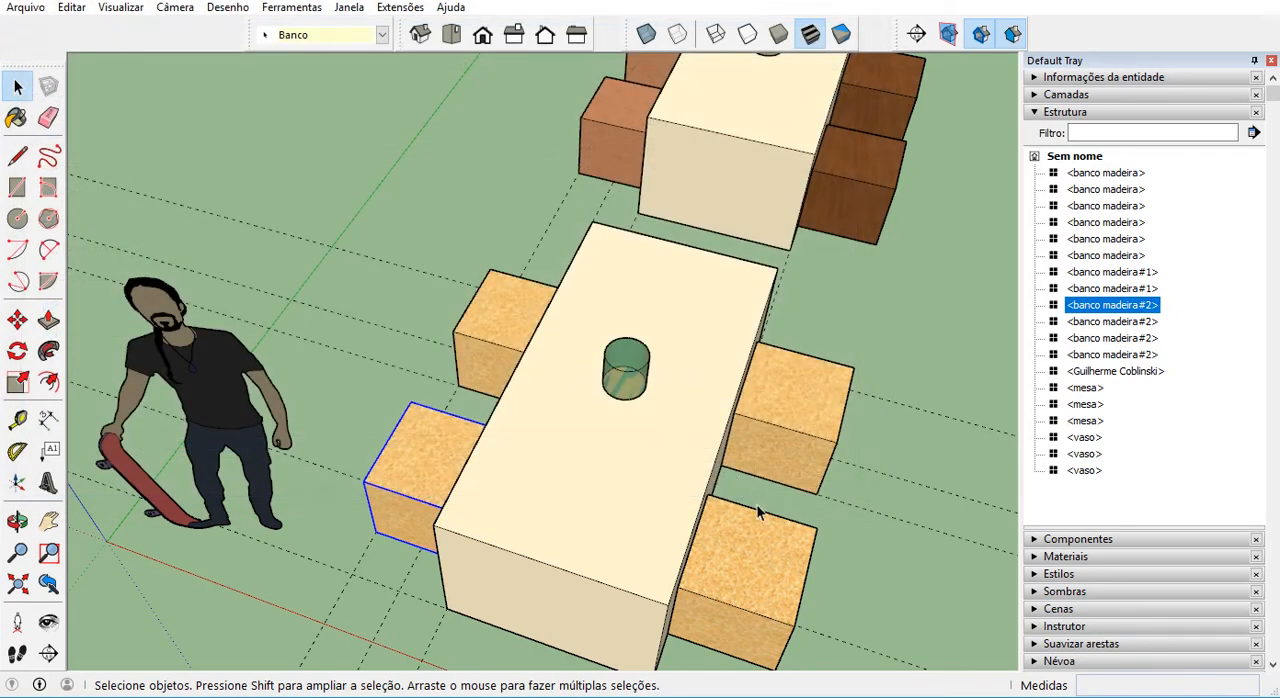
Start reloading the component of the middle table's nearer reddish stool from 3D Warehouse.
scroll(458, 470, "down", 3)
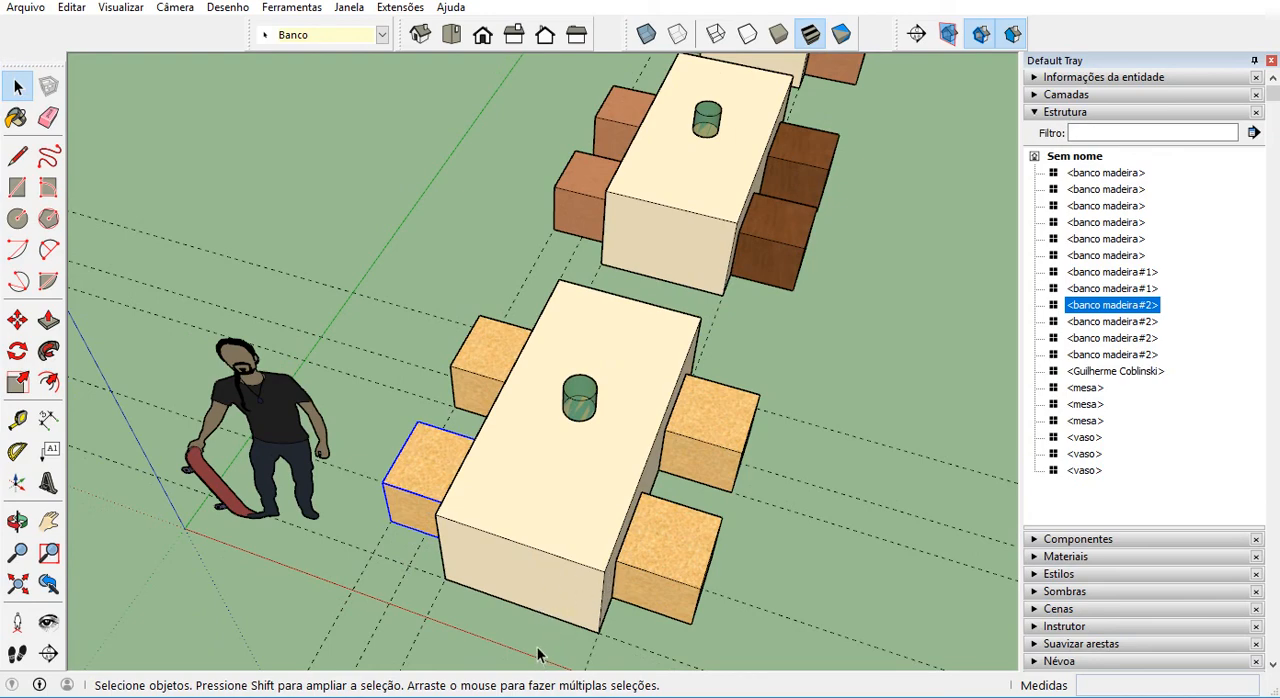
scroll(441, 573, "down", 4)
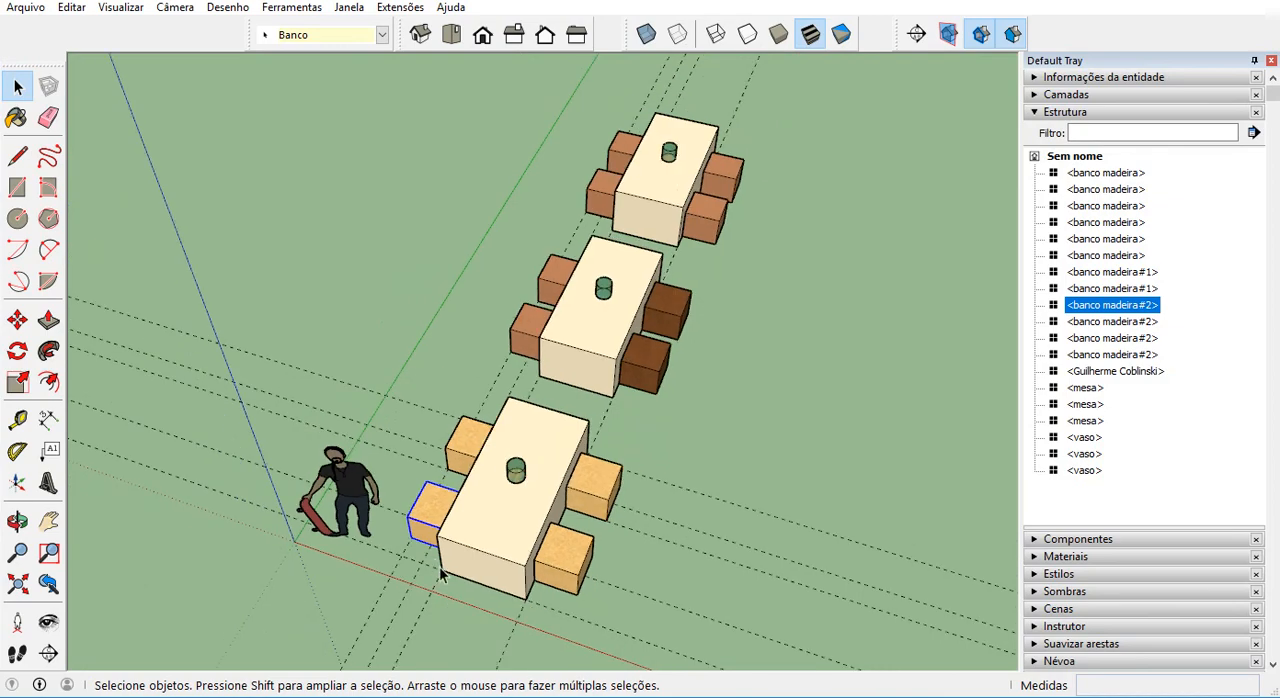
left_click(731, 434)
middle_click_drag(731, 434, 629, 376)
scroll(603, 346, "up", 4)
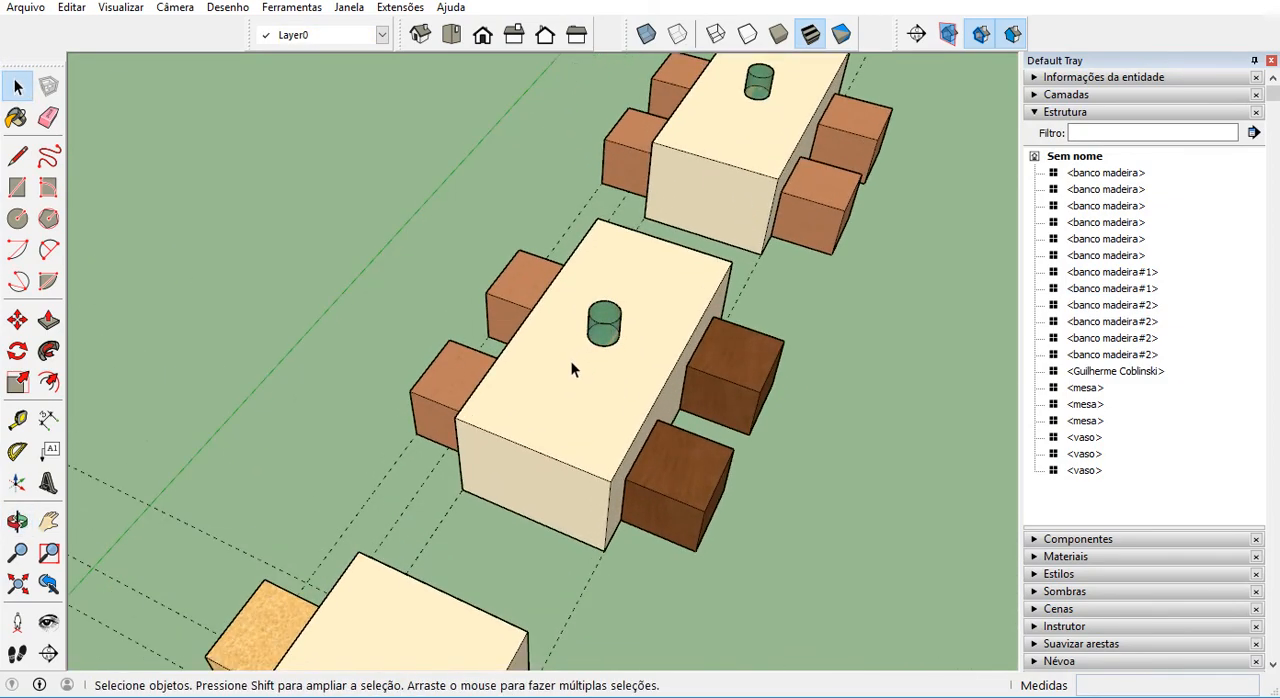
middle_click_drag(506, 376, 567, 331)
scroll(497, 240, "up", 1)
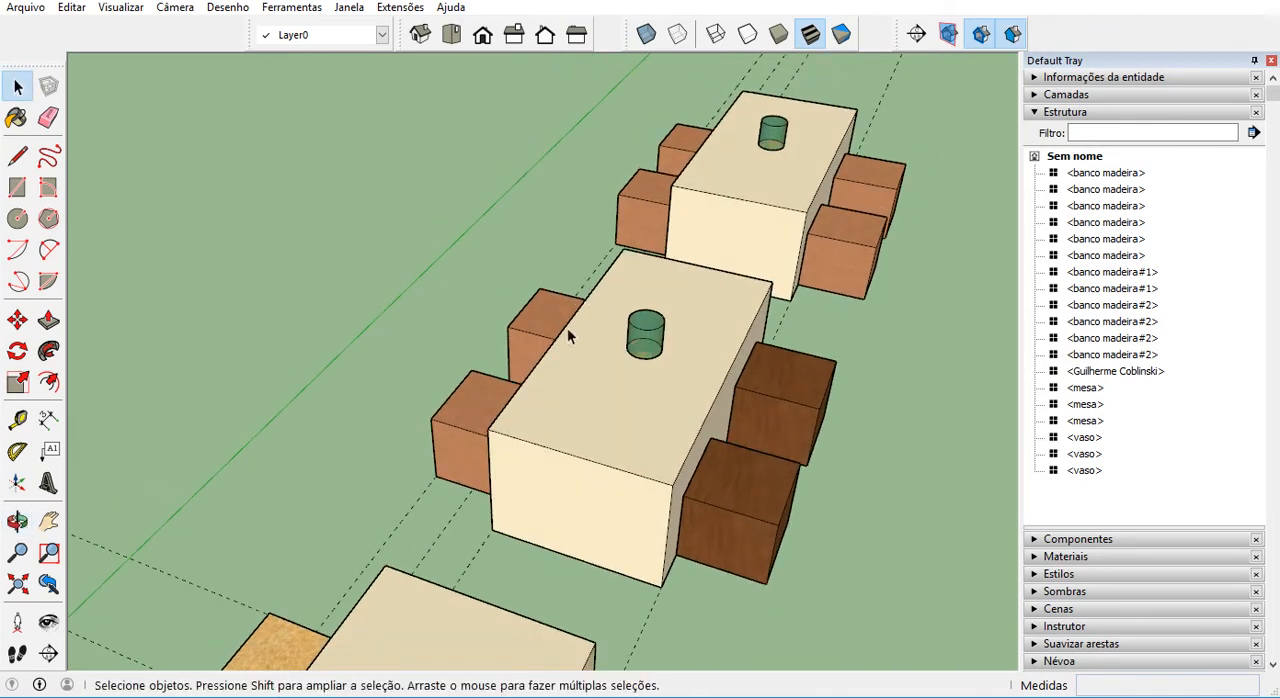
left_click(474, 395)
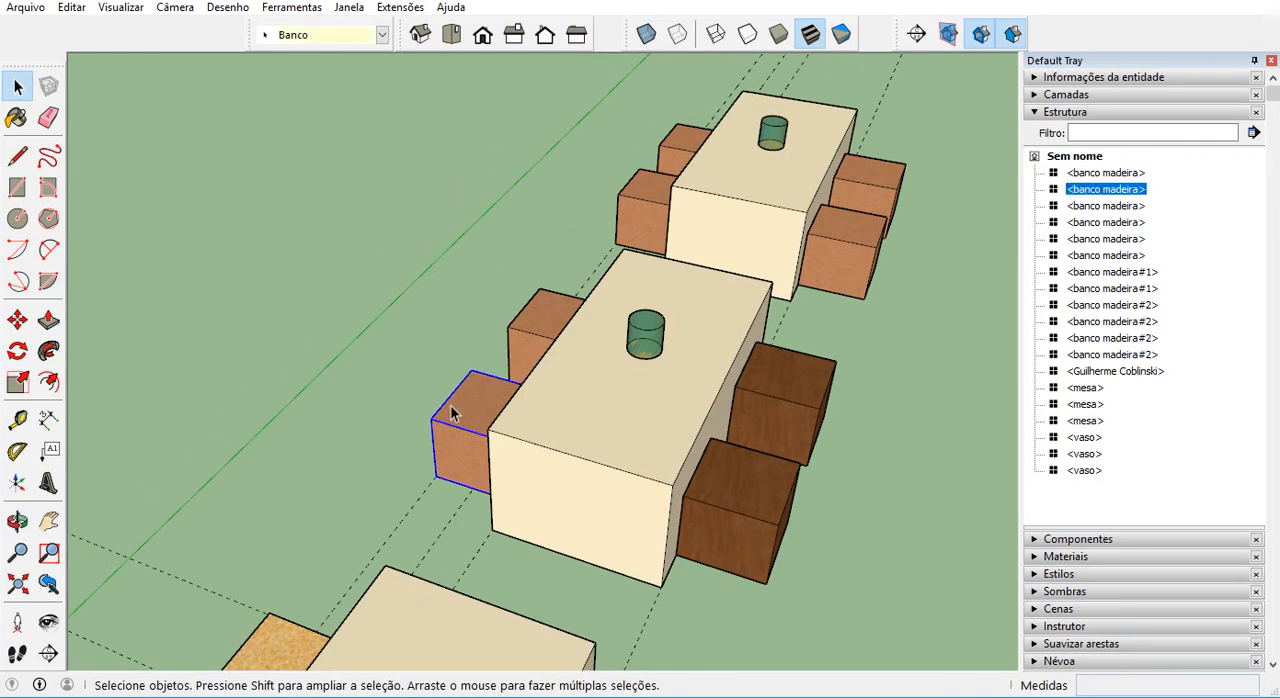
left_click(458, 340)
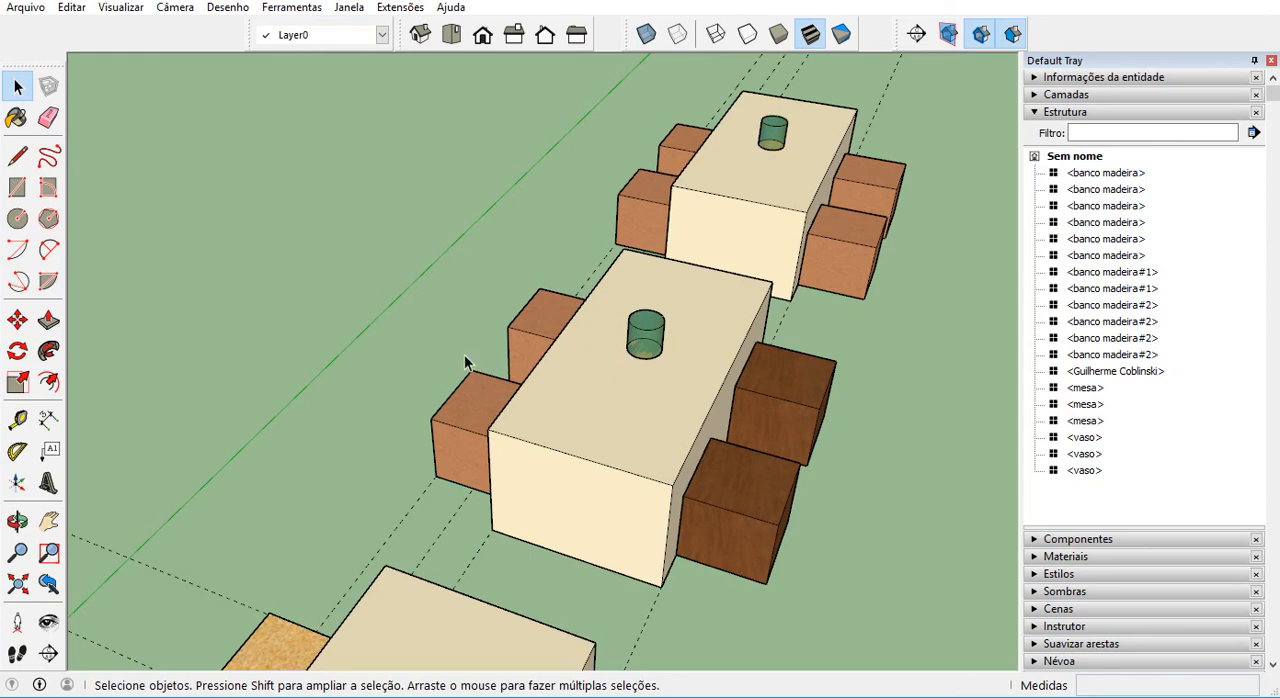
right_click(478, 393)
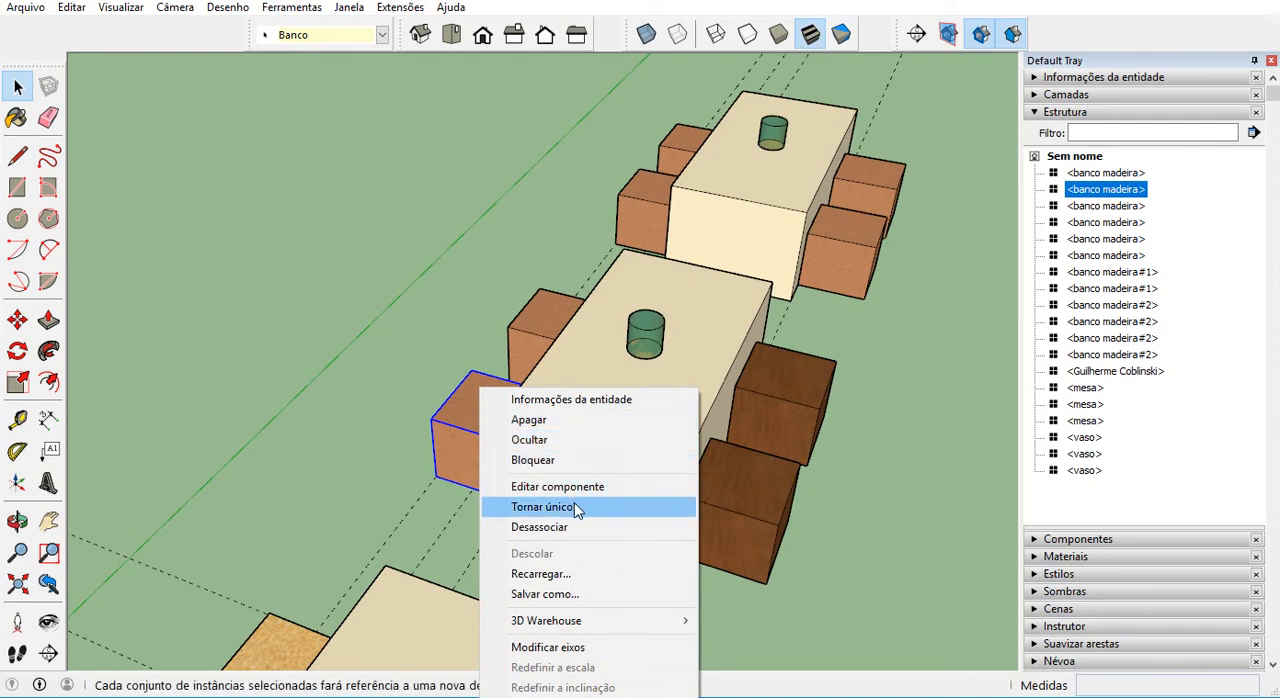
mouse_move(607, 628)
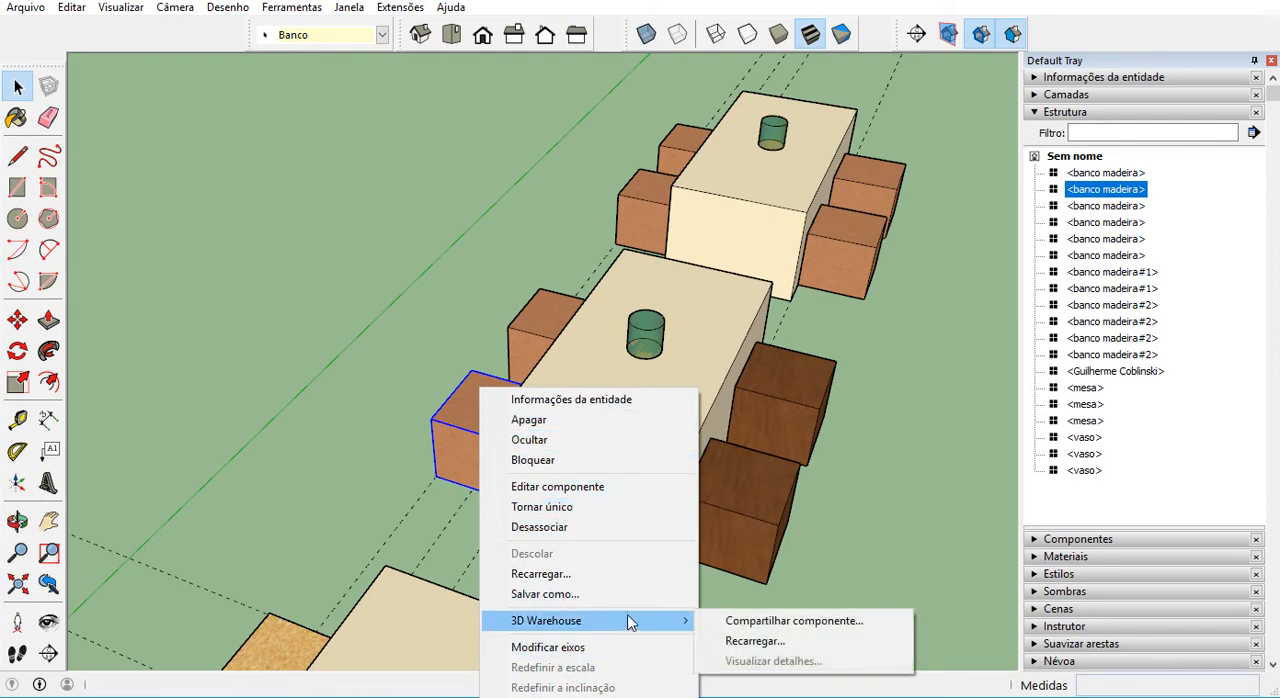
left_click(758, 643)
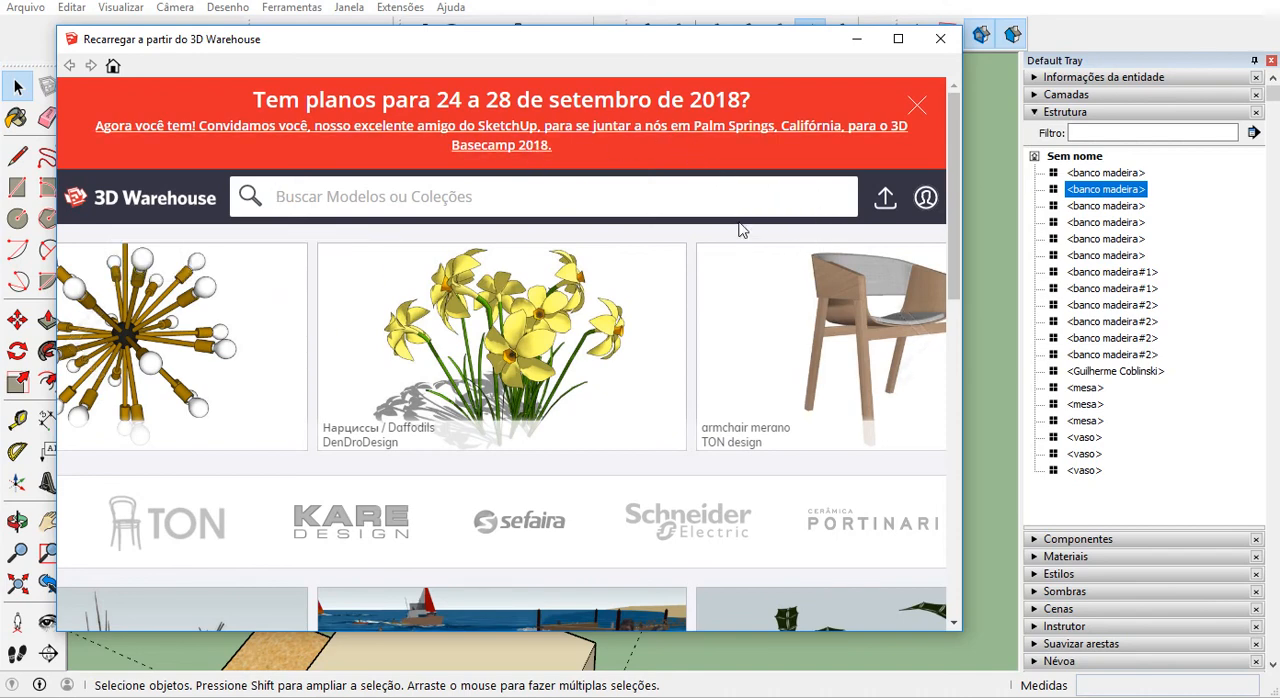
Search 3D Warehouse for "cadeira lina".
type("cadeira ")
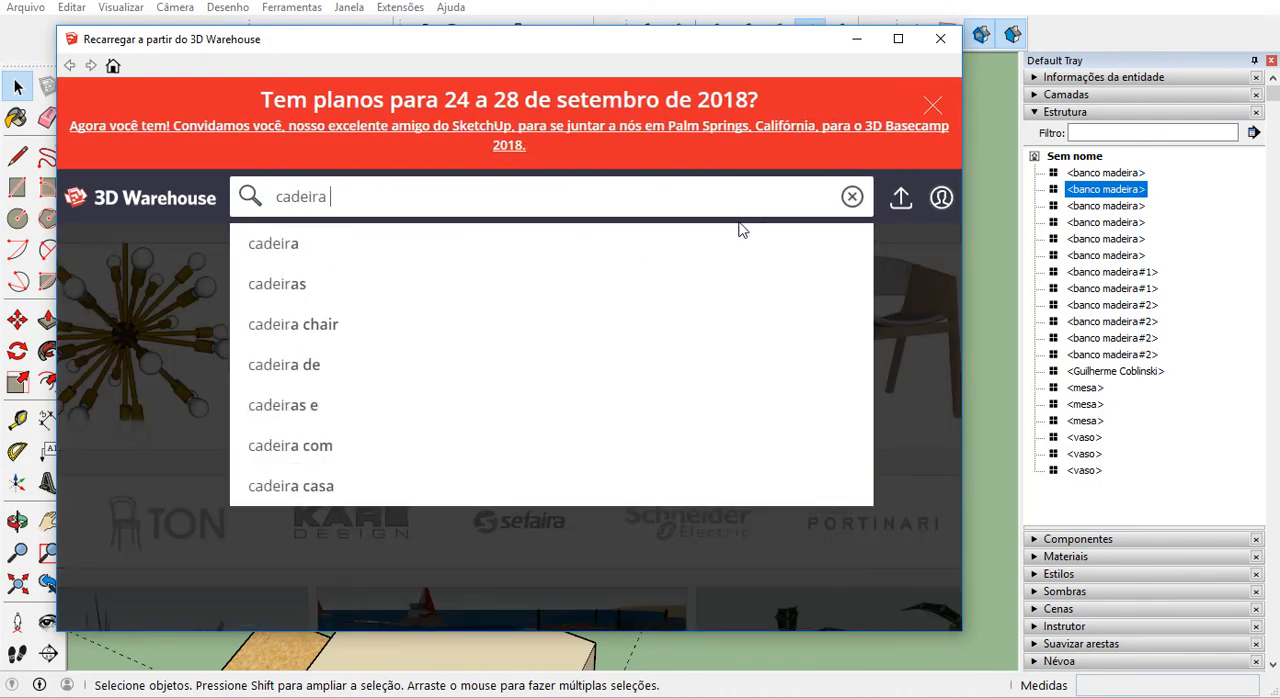
type("lin")
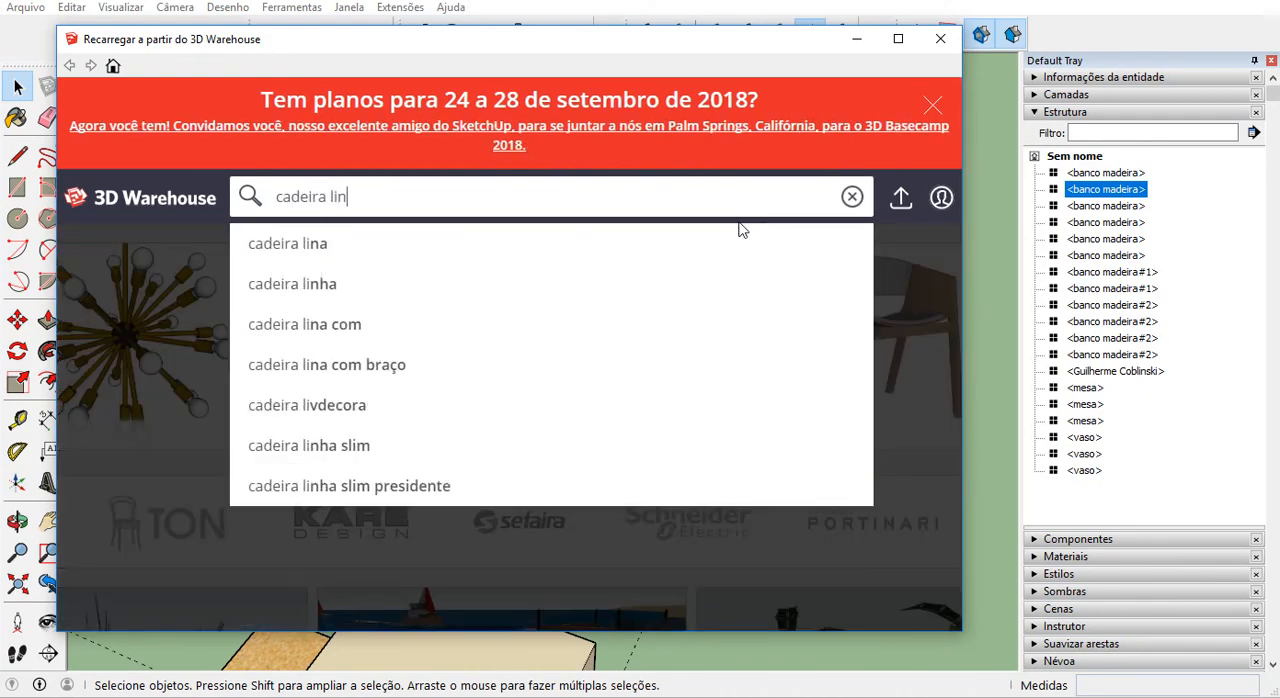
type("a")
key("Return")
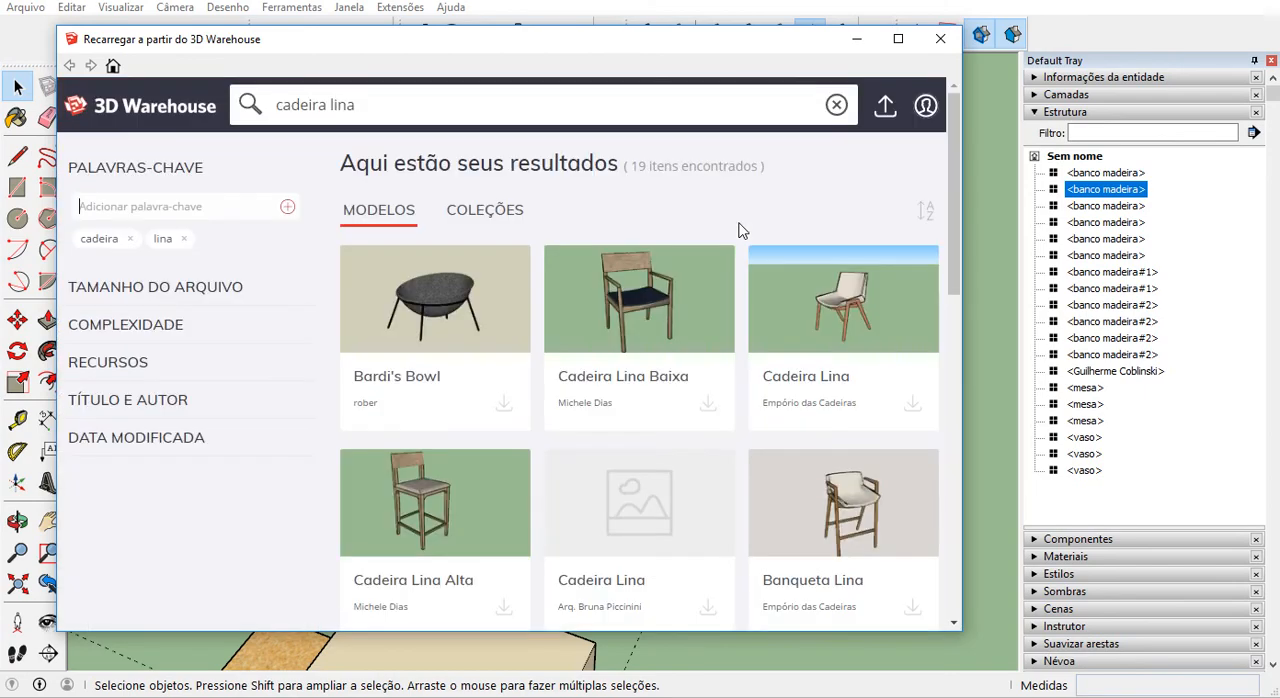
Download the folding chair model Cadeira Lina Bo Bardi from the results as the replacement for the reddish stool component.
scroll(748, 356, "down", 5)
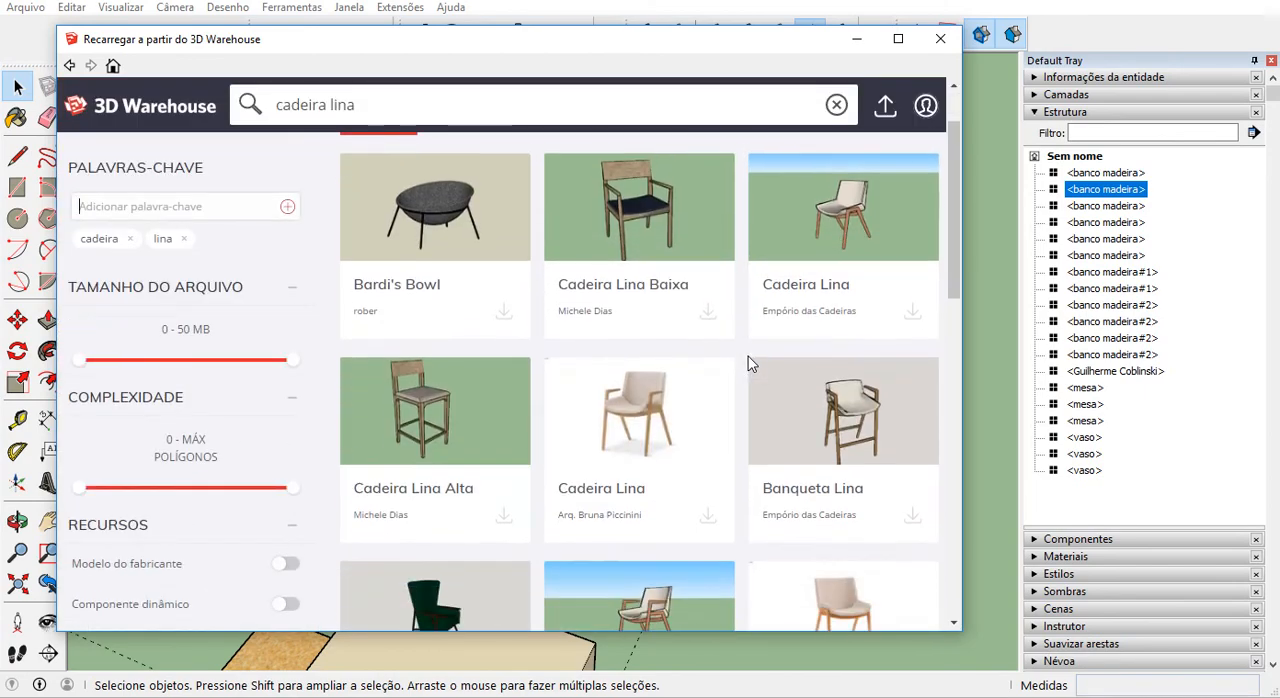
scroll(744, 380, "down", 3)
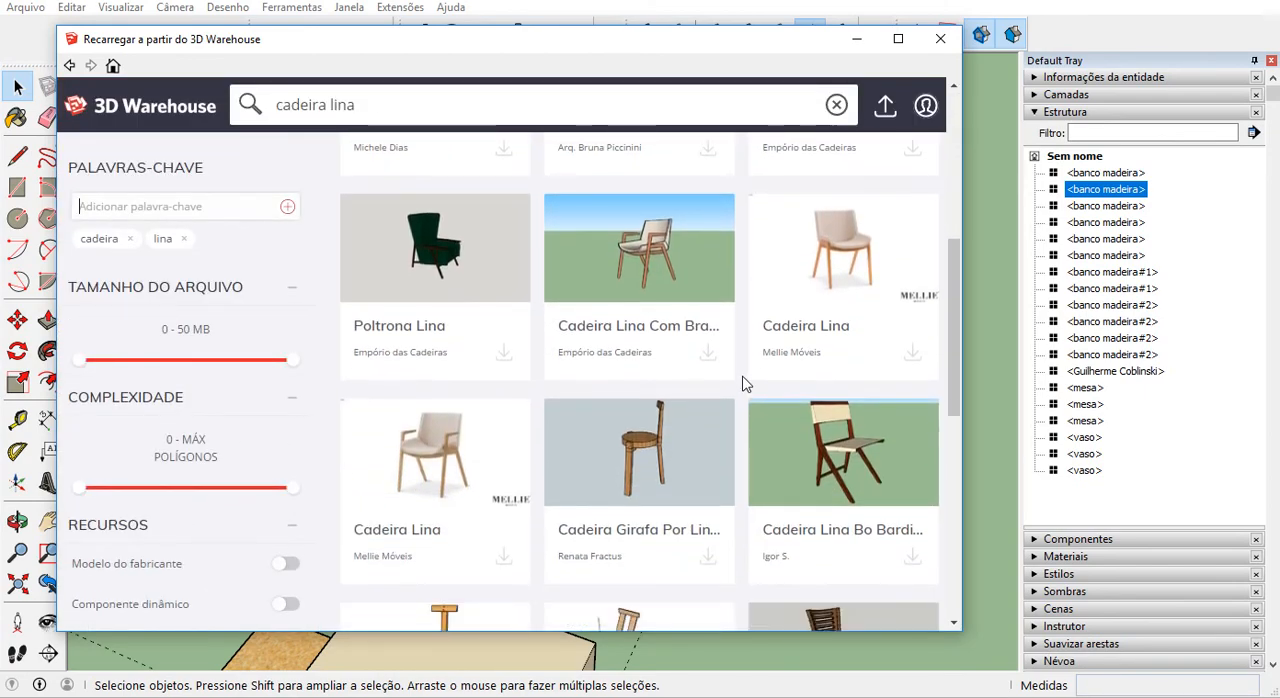
scroll(786, 392, "up", 1)
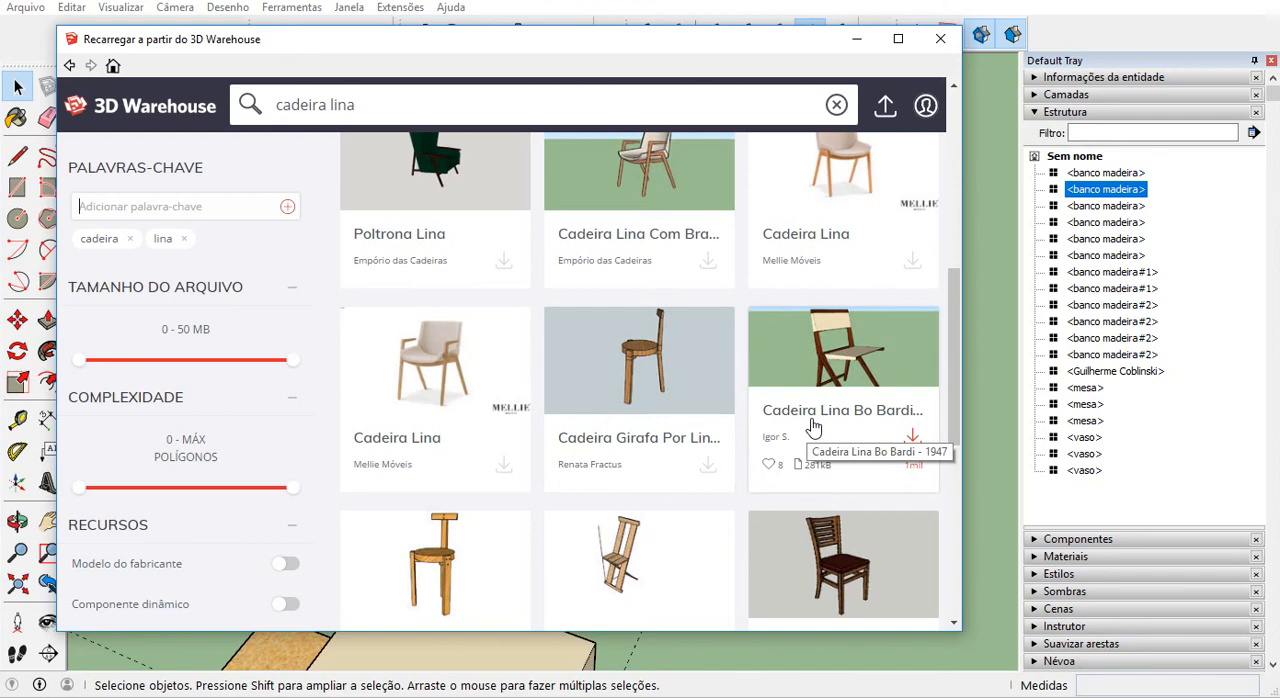
left_click(912, 440)
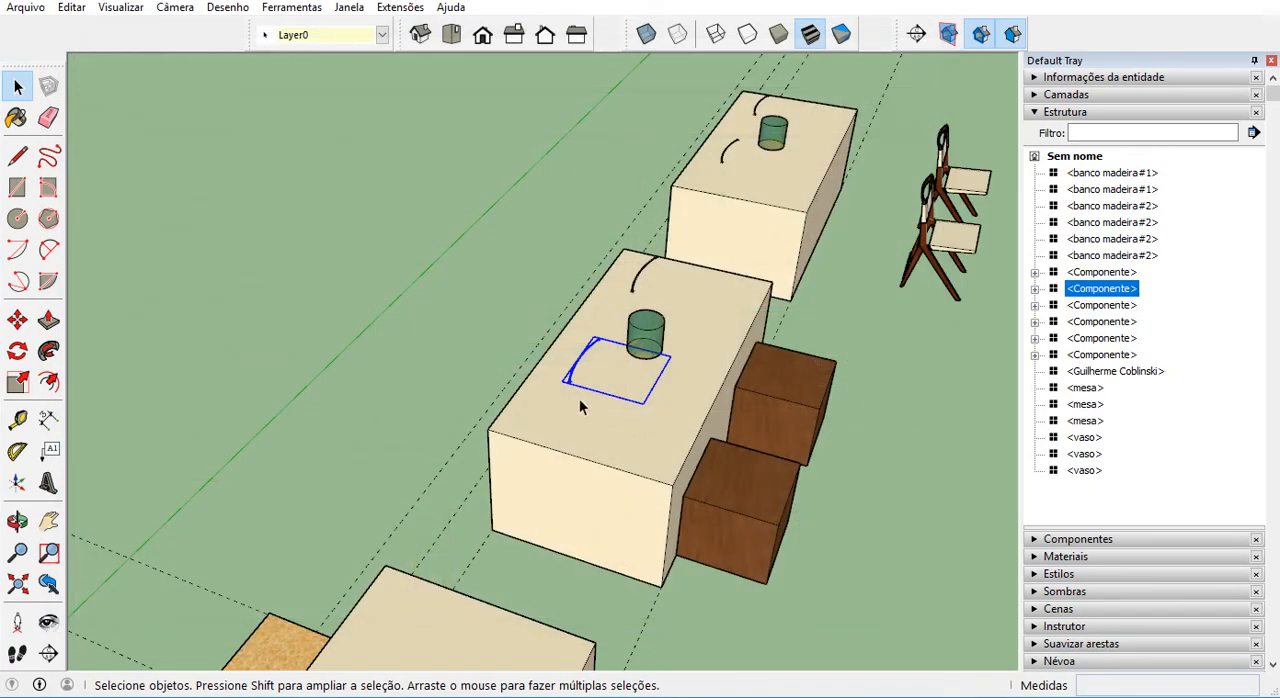
Check how the replacement chairs sit around the middle and far tables, and undo the chair reload.
scroll(423, 397, "down", 8)
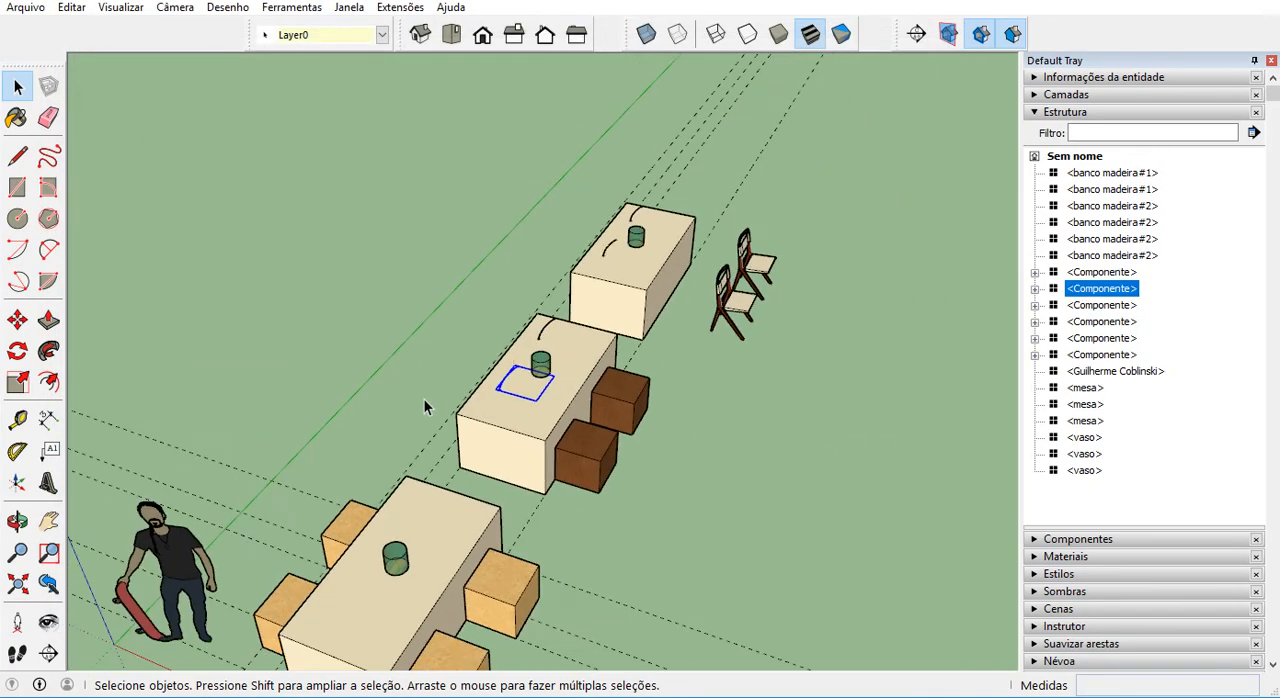
scroll(420, 416, "down", 3)
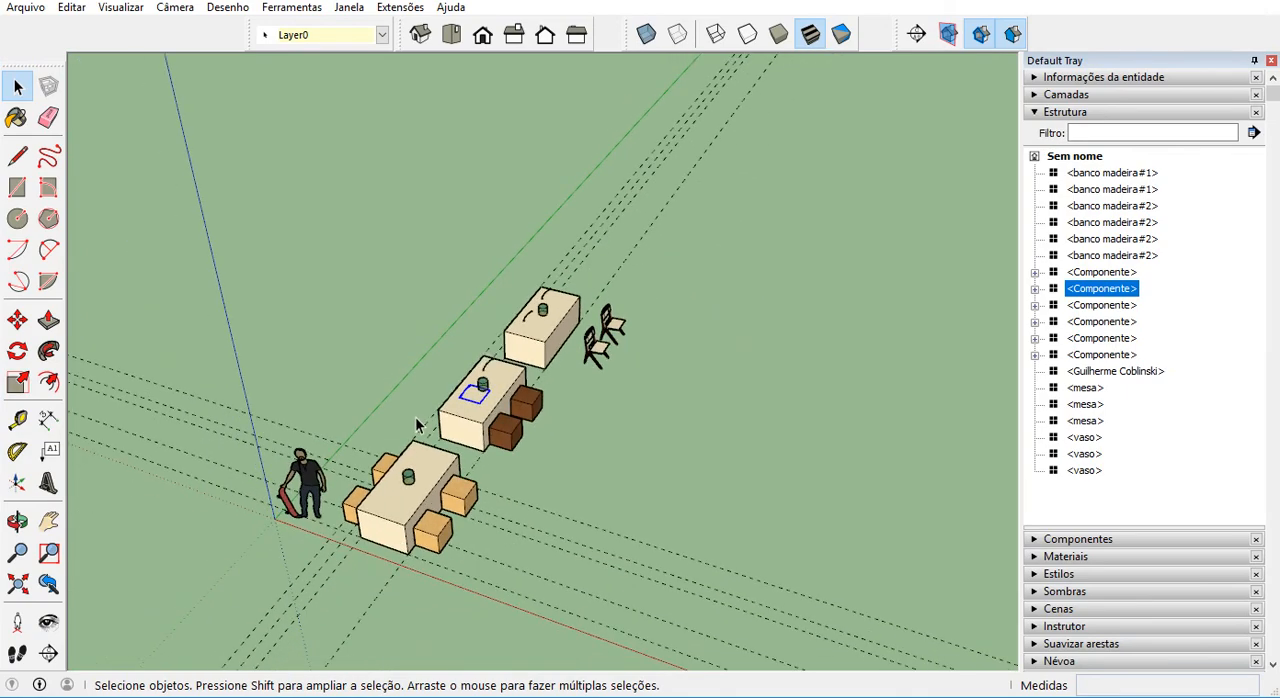
scroll(420, 424, "down", 1)
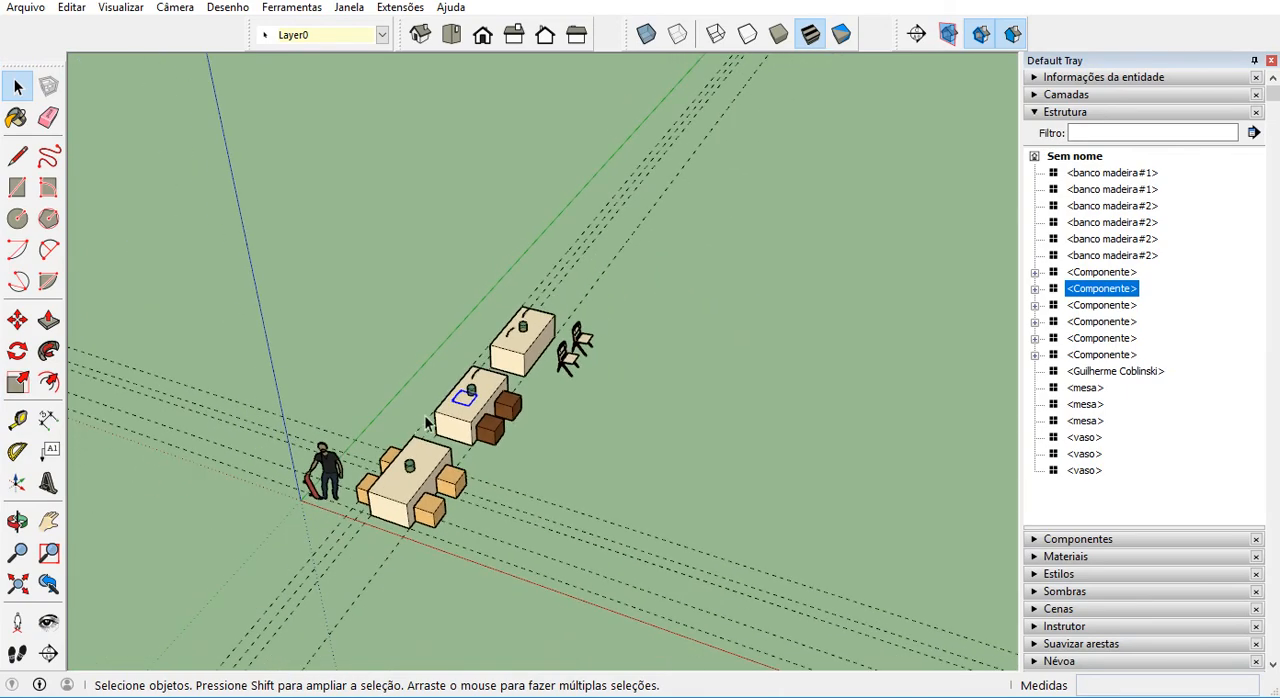
scroll(440, 420, "up", 5)
scroll(459, 423, "up", 3)
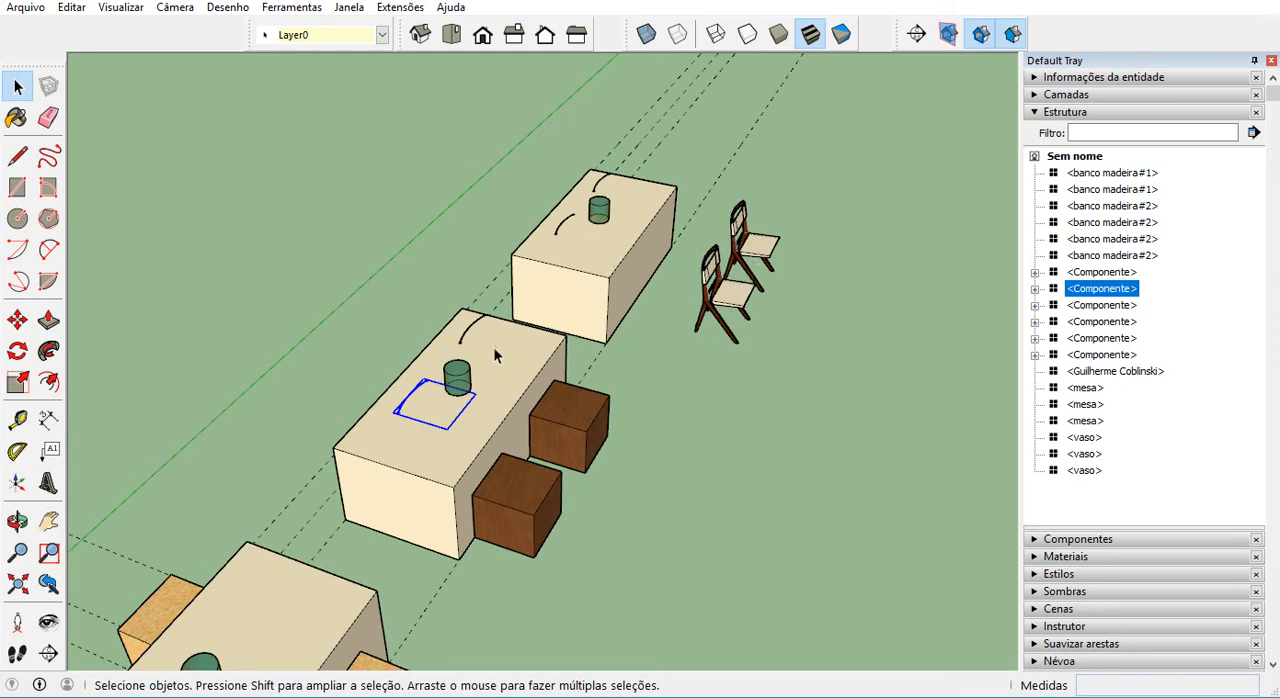
scroll(493, 349, "down", 2)
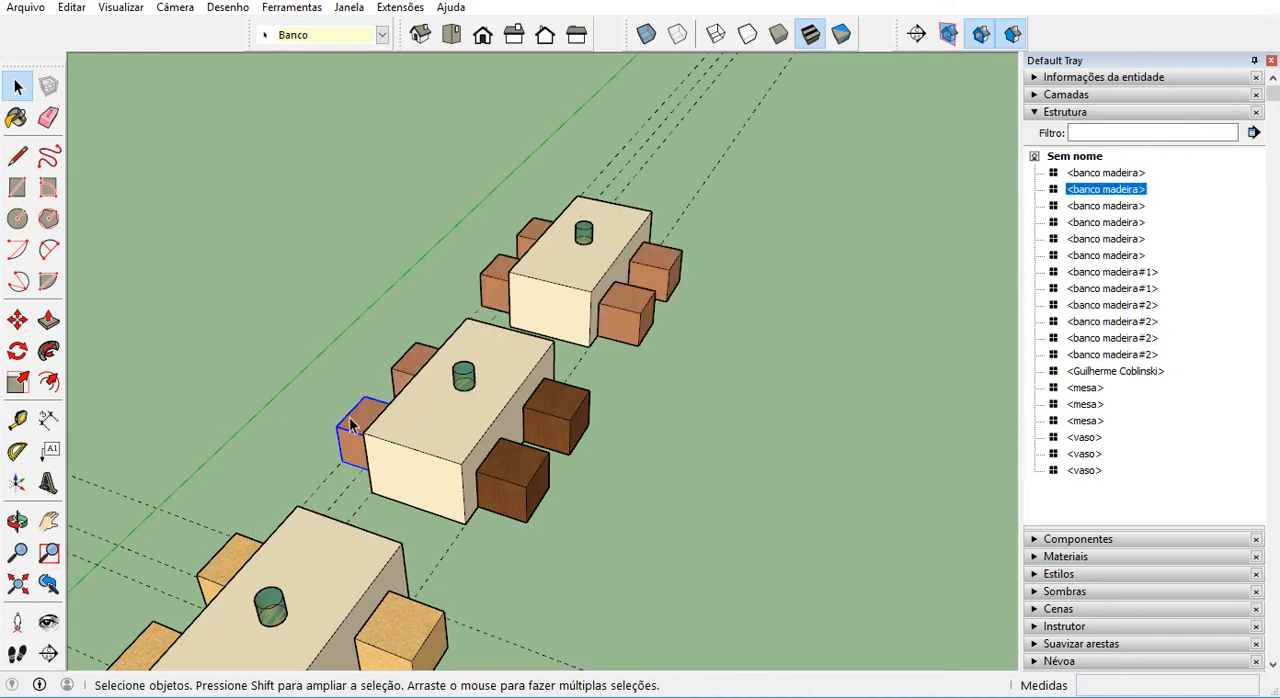
scroll(359, 404, "up", 2)
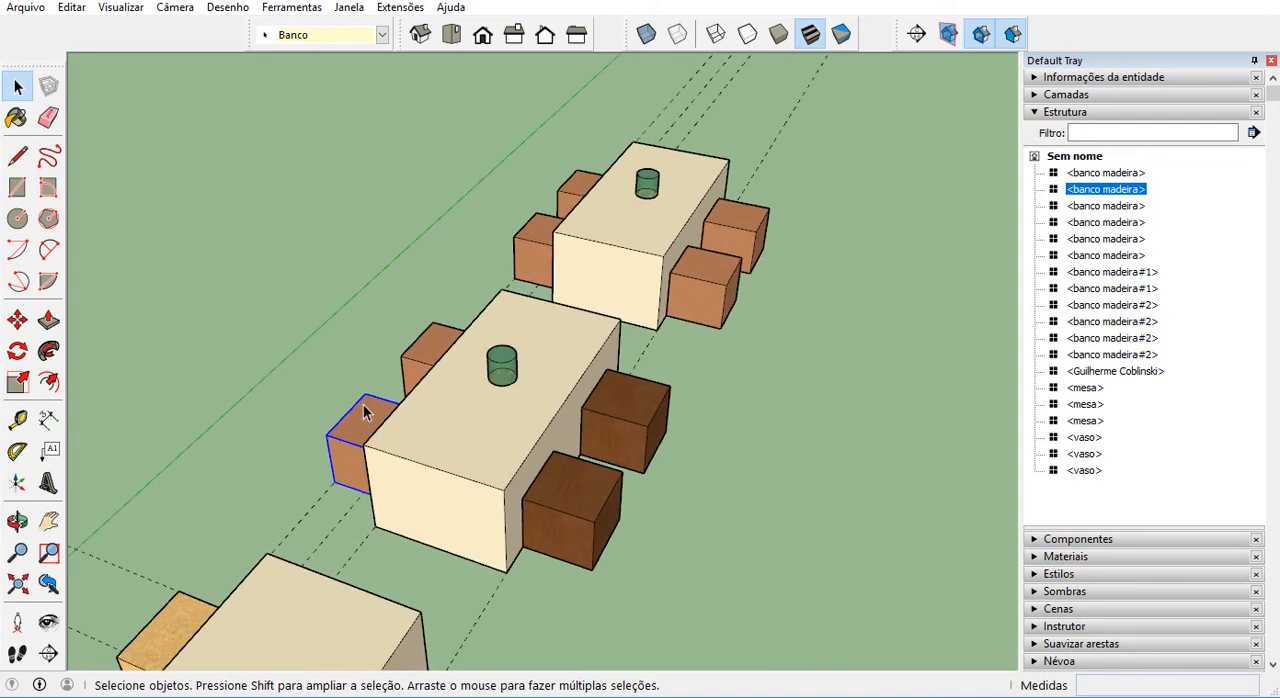
right_click(372, 420)
right_click(372, 405)
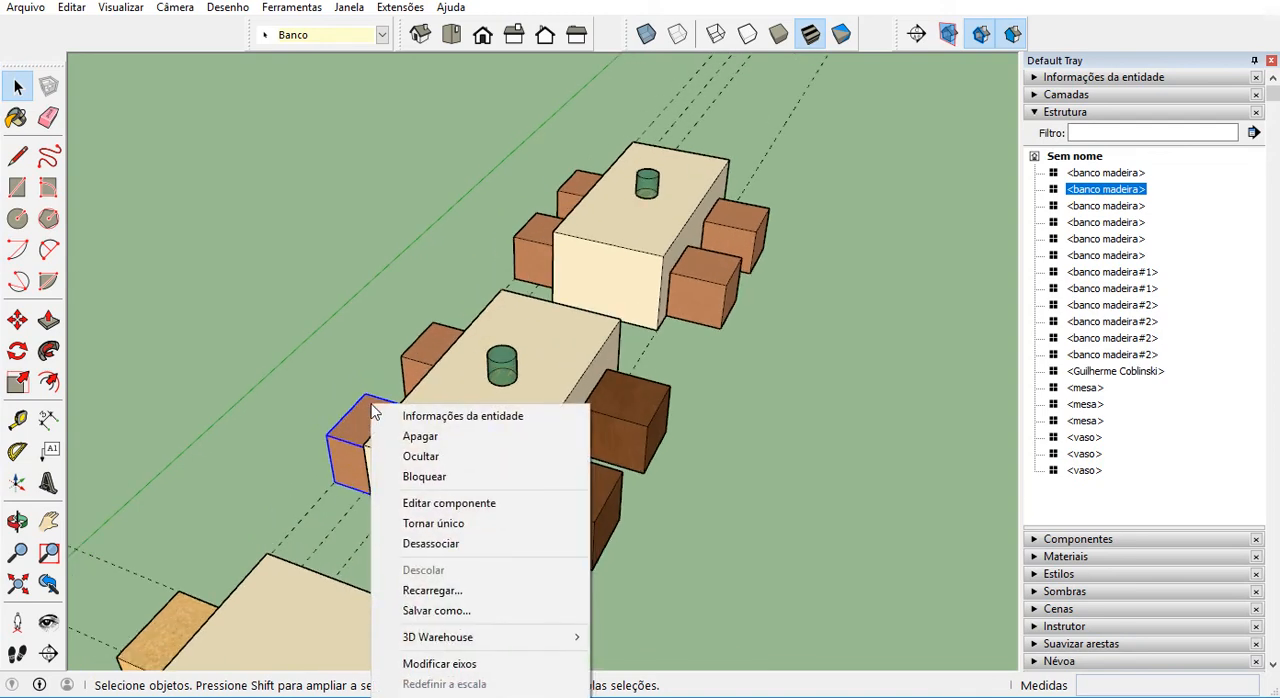
mouse_move(510, 637)
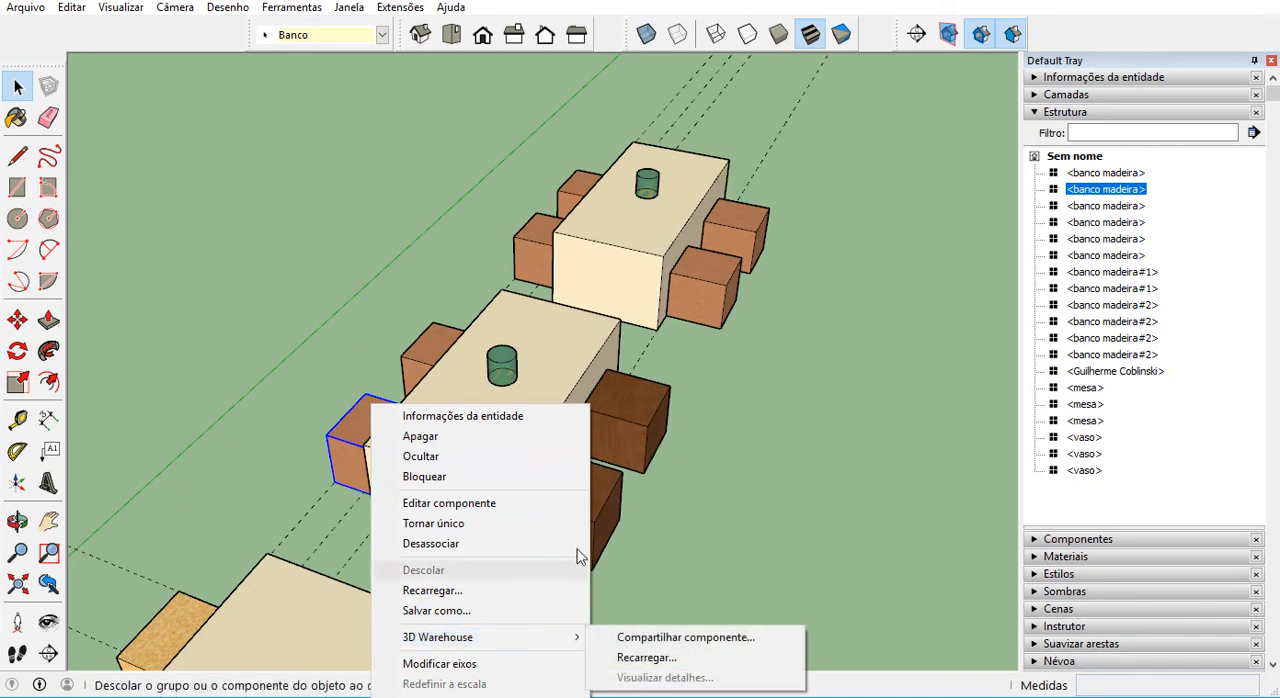
right_click(572, 191)
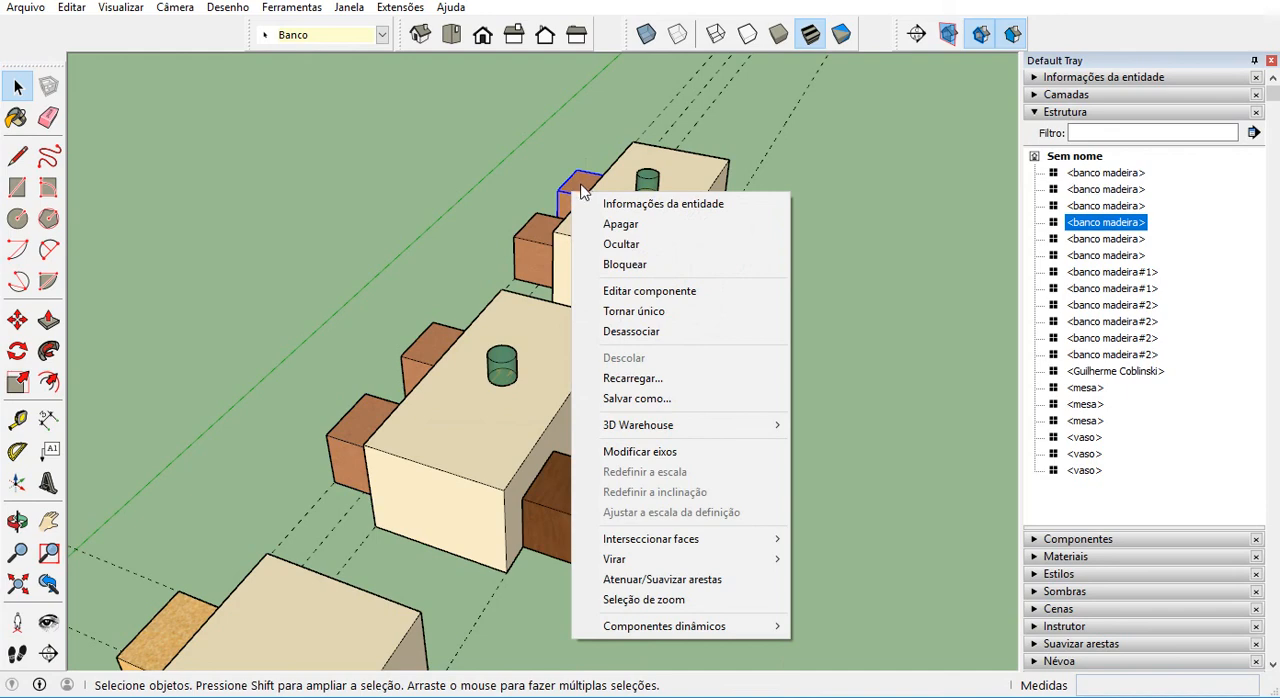
left_click(580, 192)
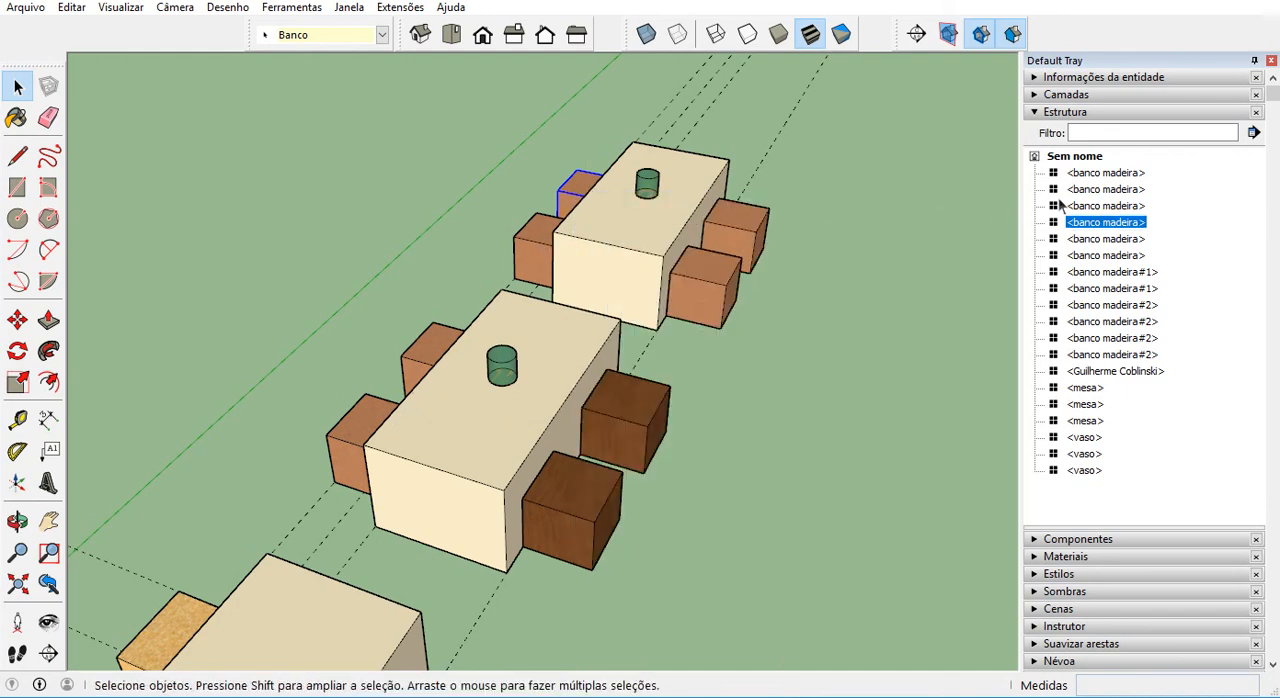
right_click(579, 192)
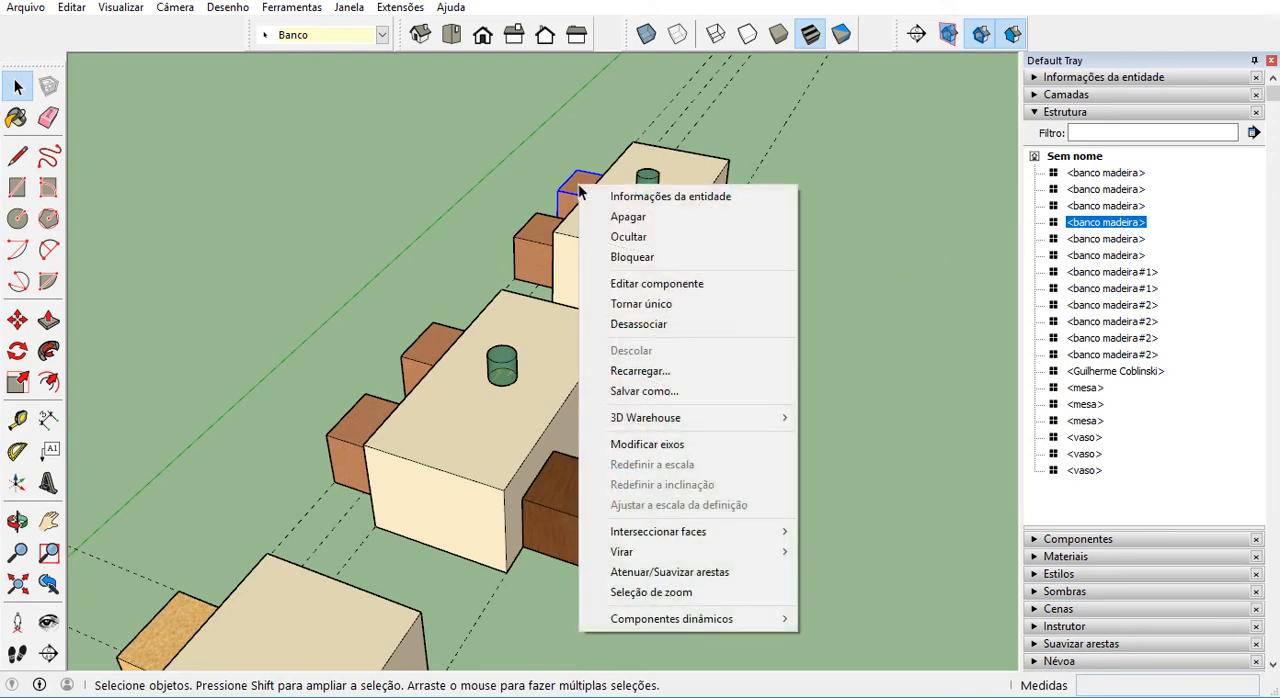
left_click(681, 379)
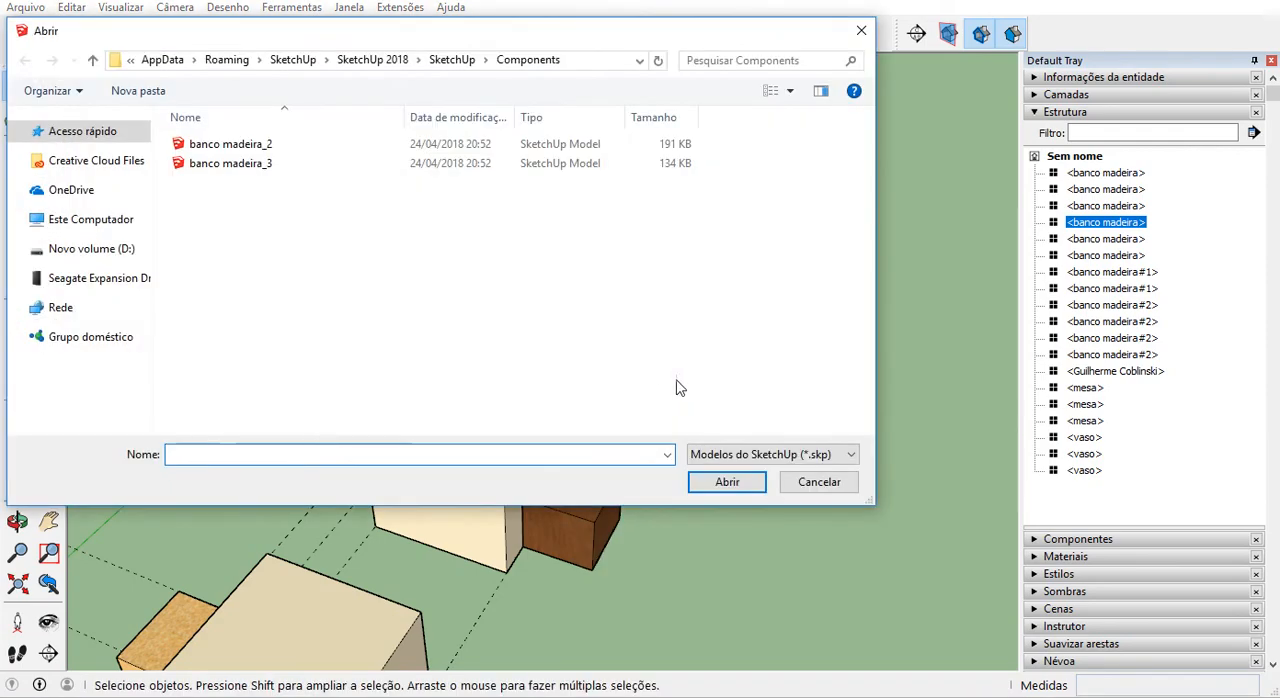
left_click(861, 30)
Start reloading the far table's rearmost reddish stool component from 3D Warehouse and search for "cadeira lina".
right_click(583, 182)
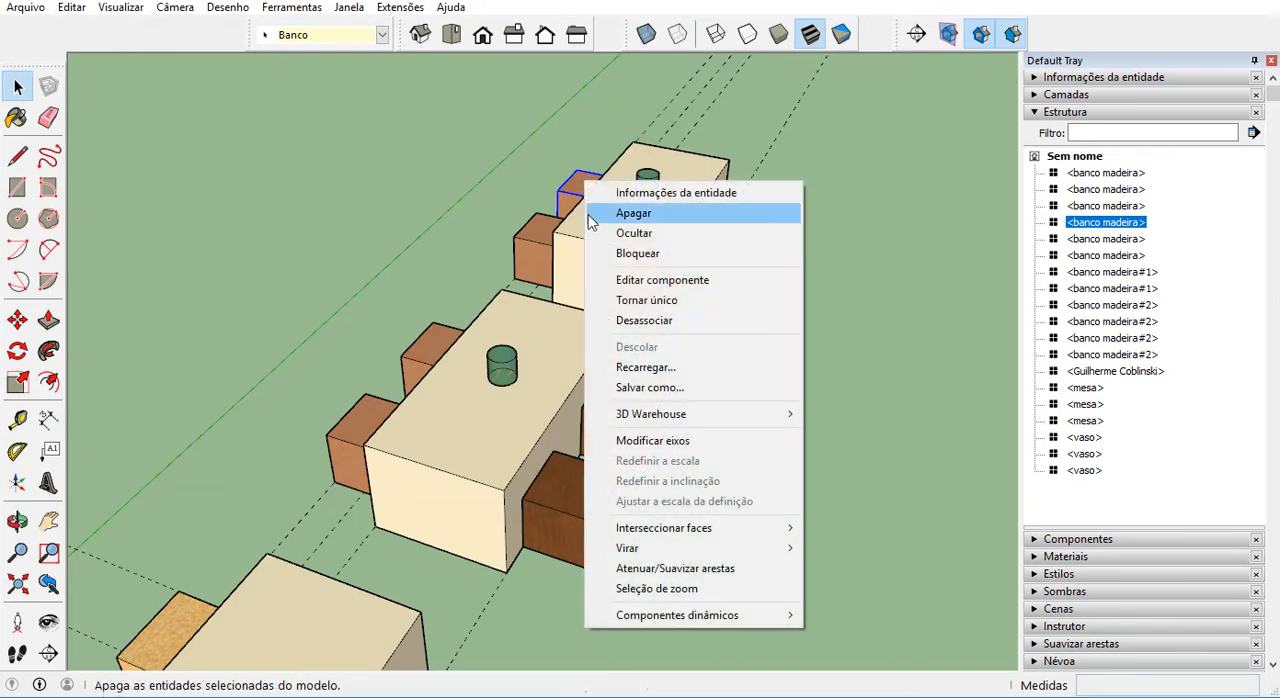
mouse_move(680, 420)
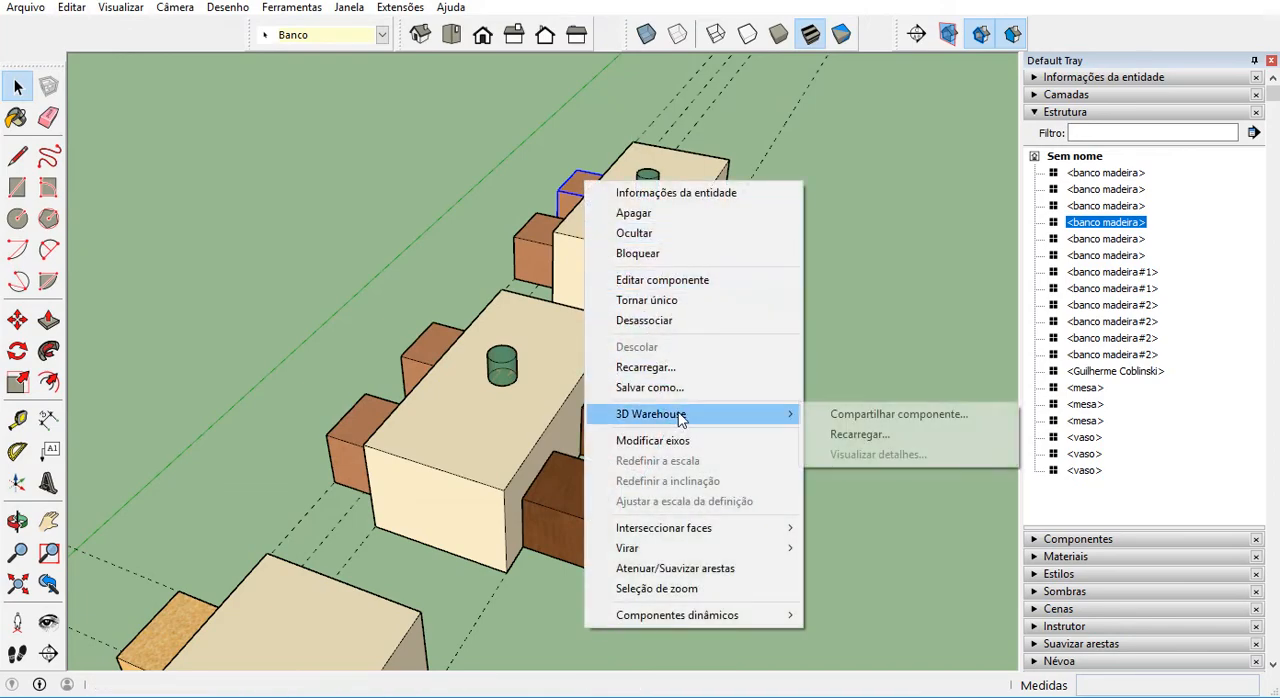
left_click(862, 435)
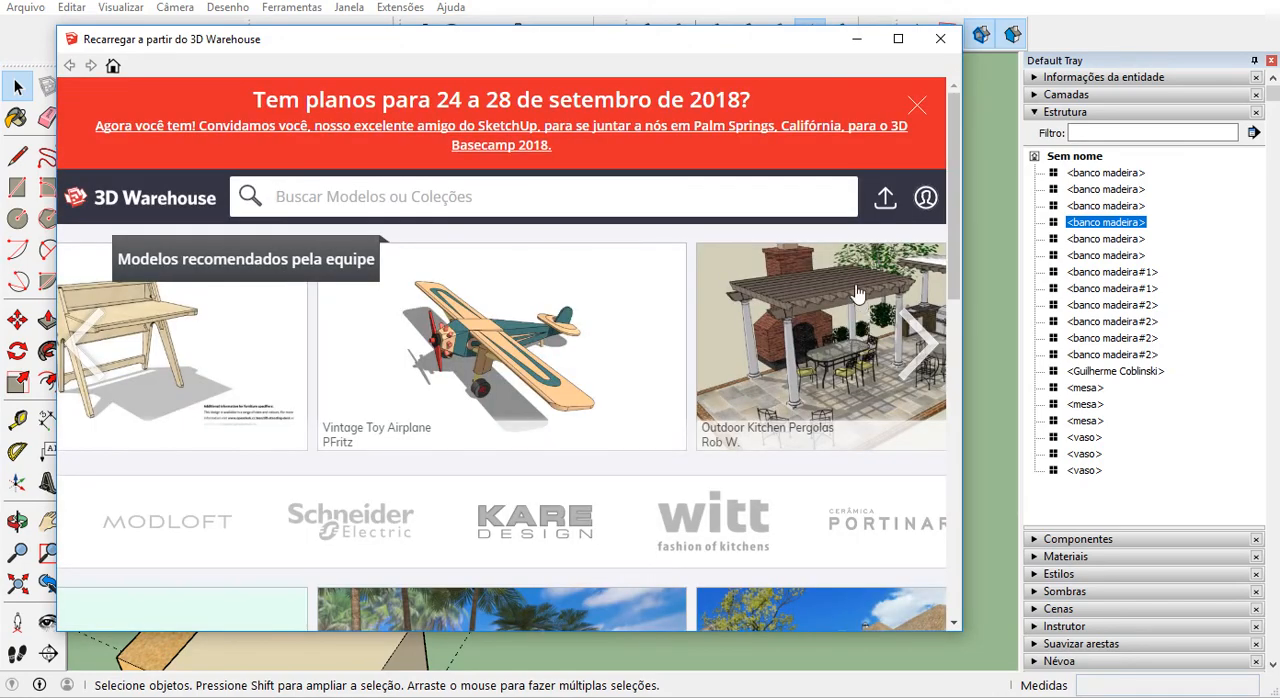
left_click(806, 199)
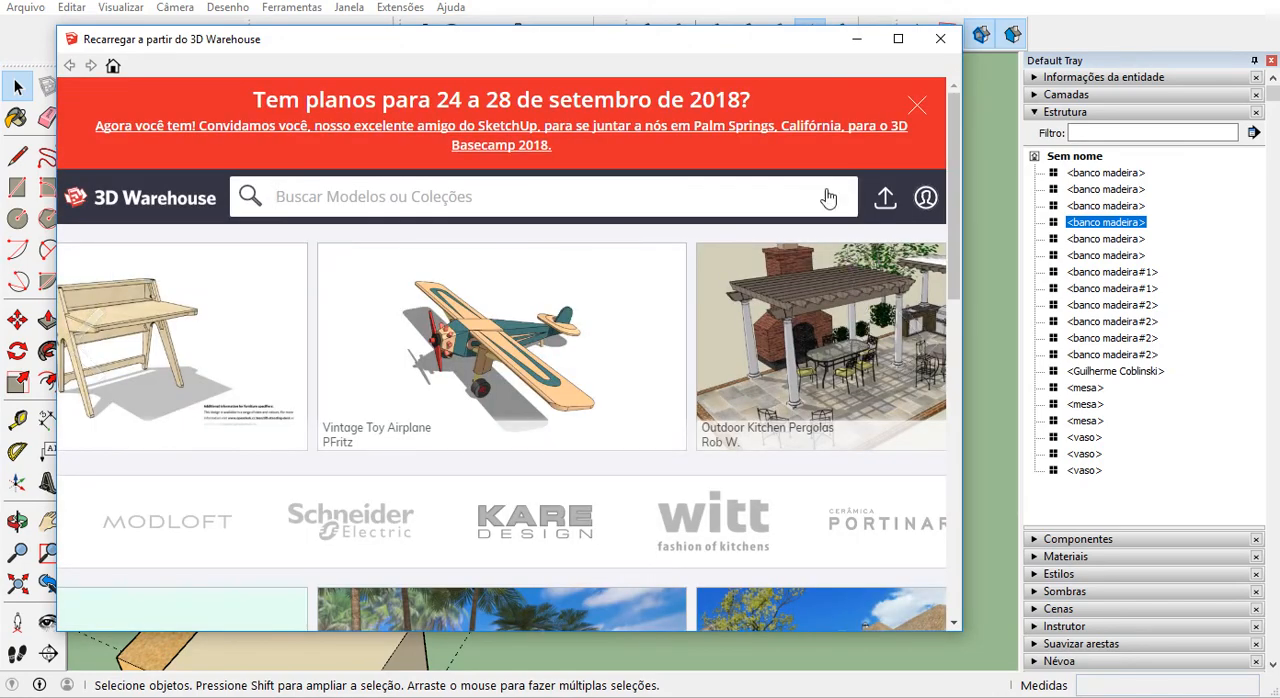
type("cadeira lina")
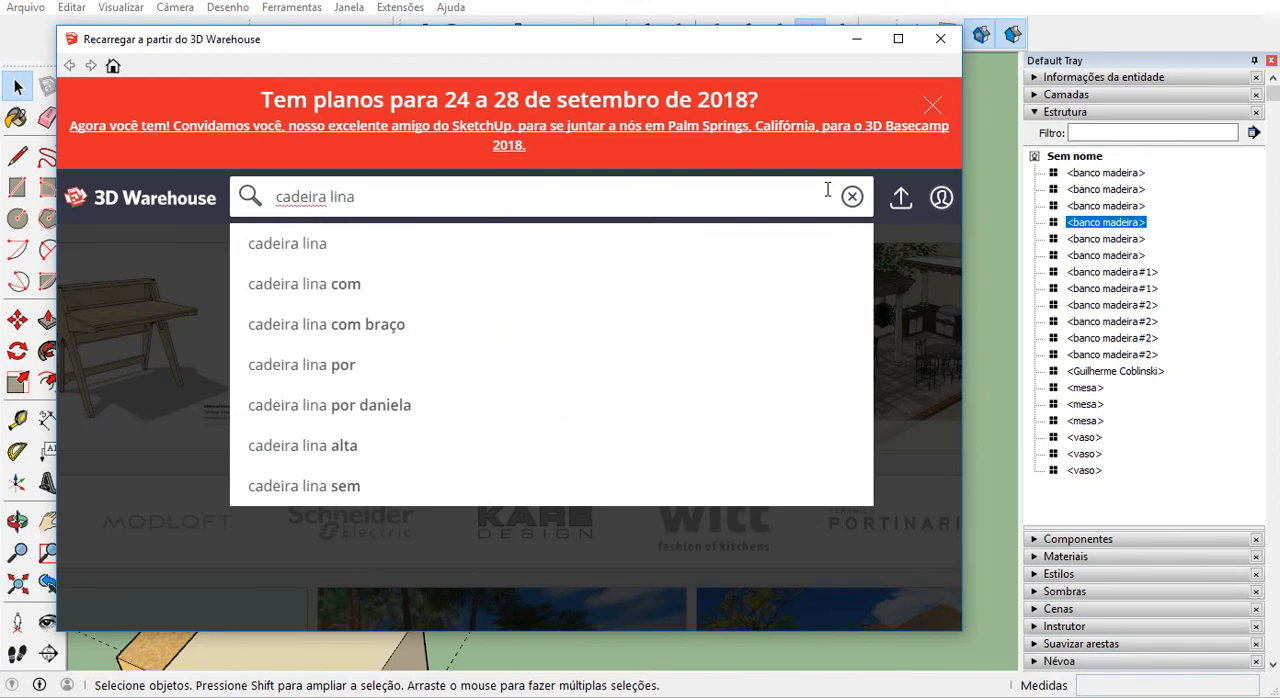
key("Return")
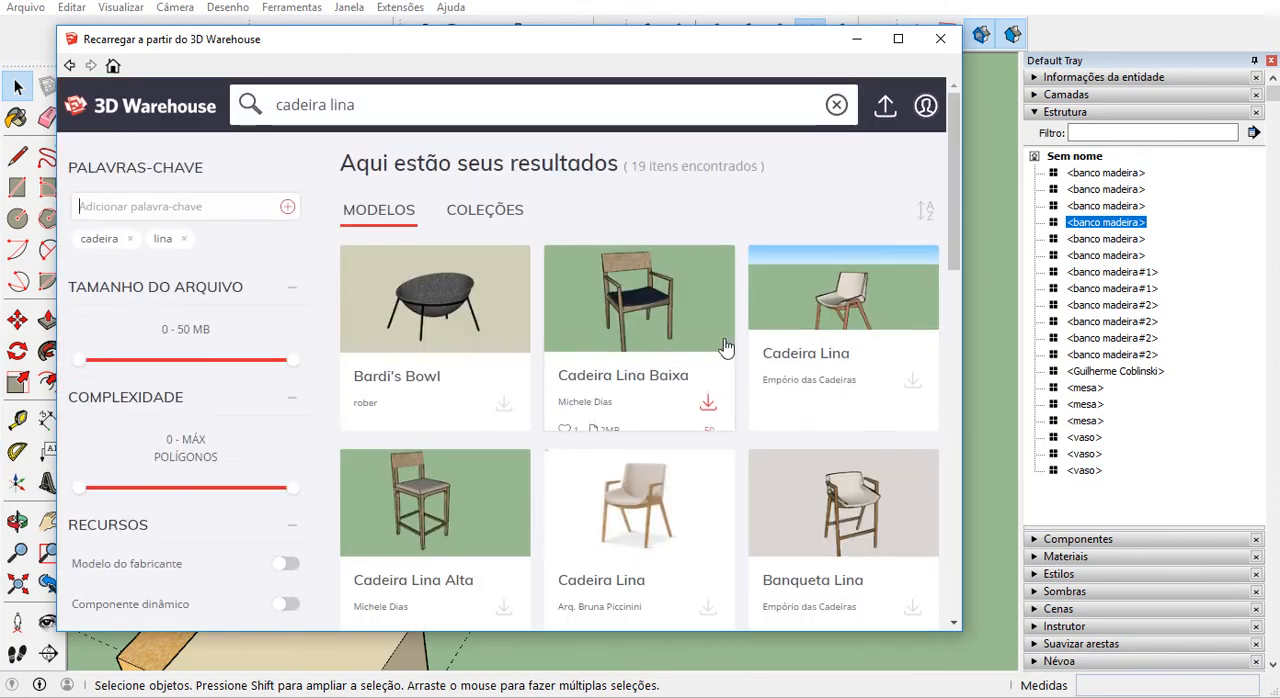
Download the round-seated model "Cadeira Girafa Por Lin..." from the results as the replacement for the reddish stool component.
scroll(700, 370, "down", 6)
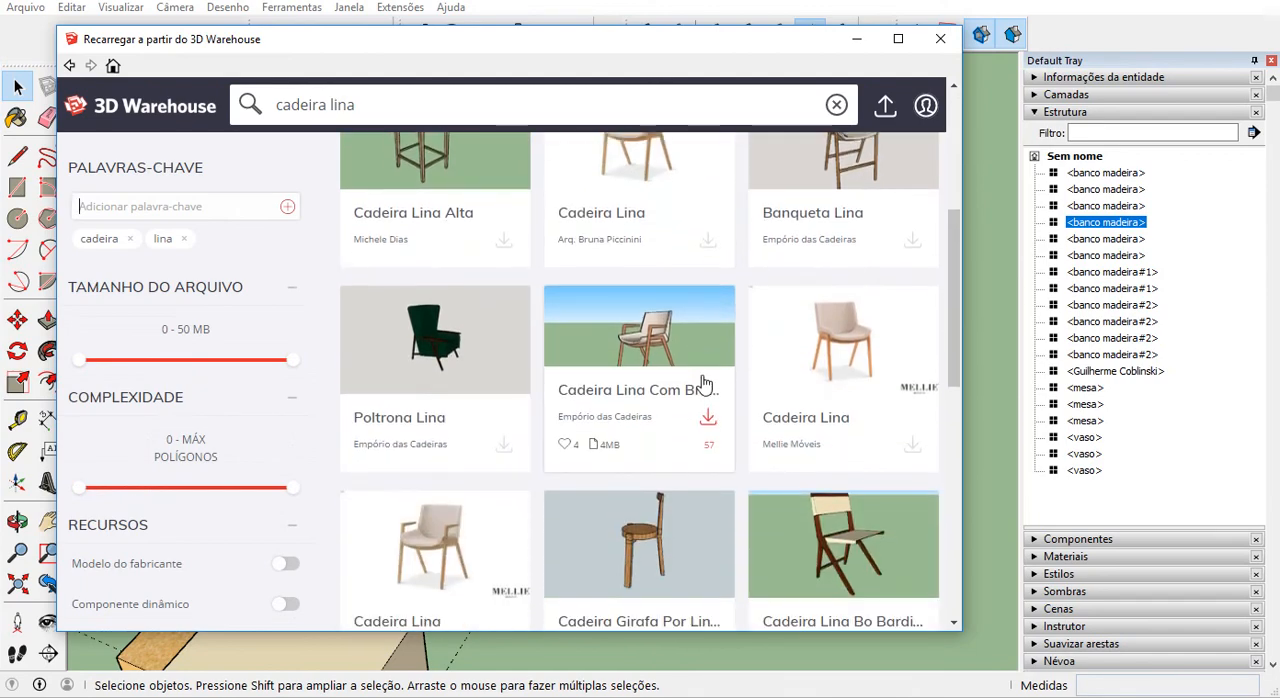
scroll(703, 388, "up", 1)
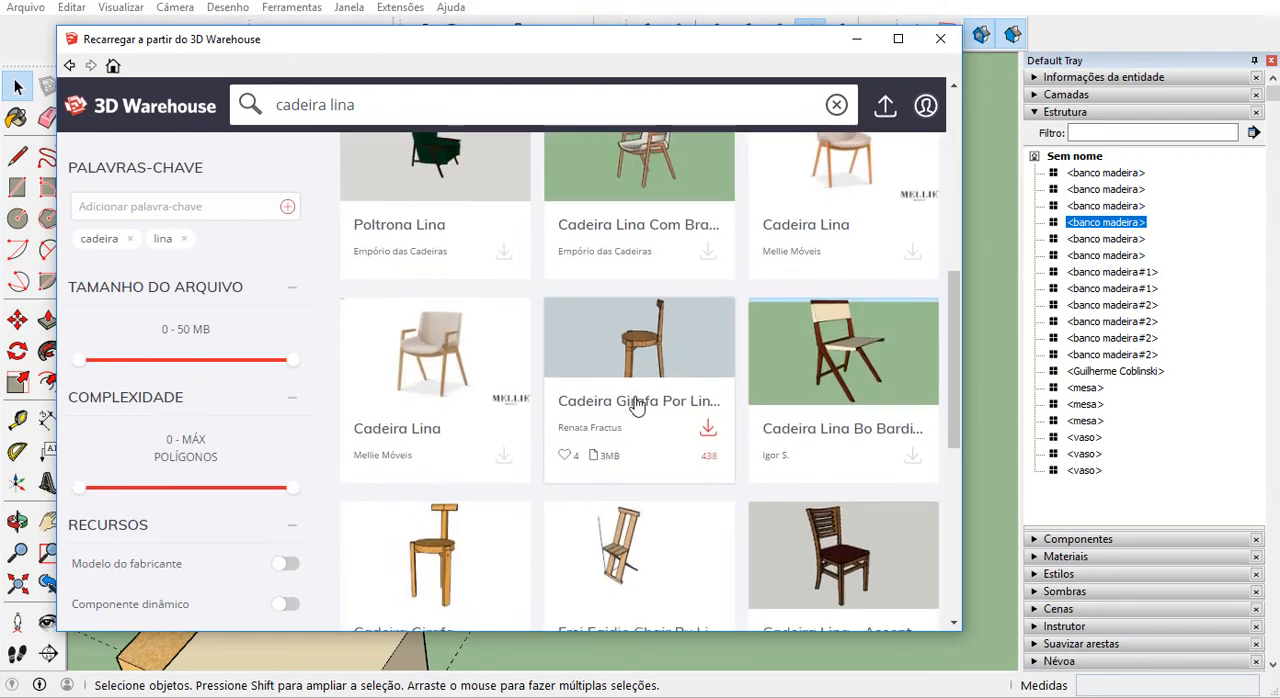
scroll(645, 398, "down", 1)
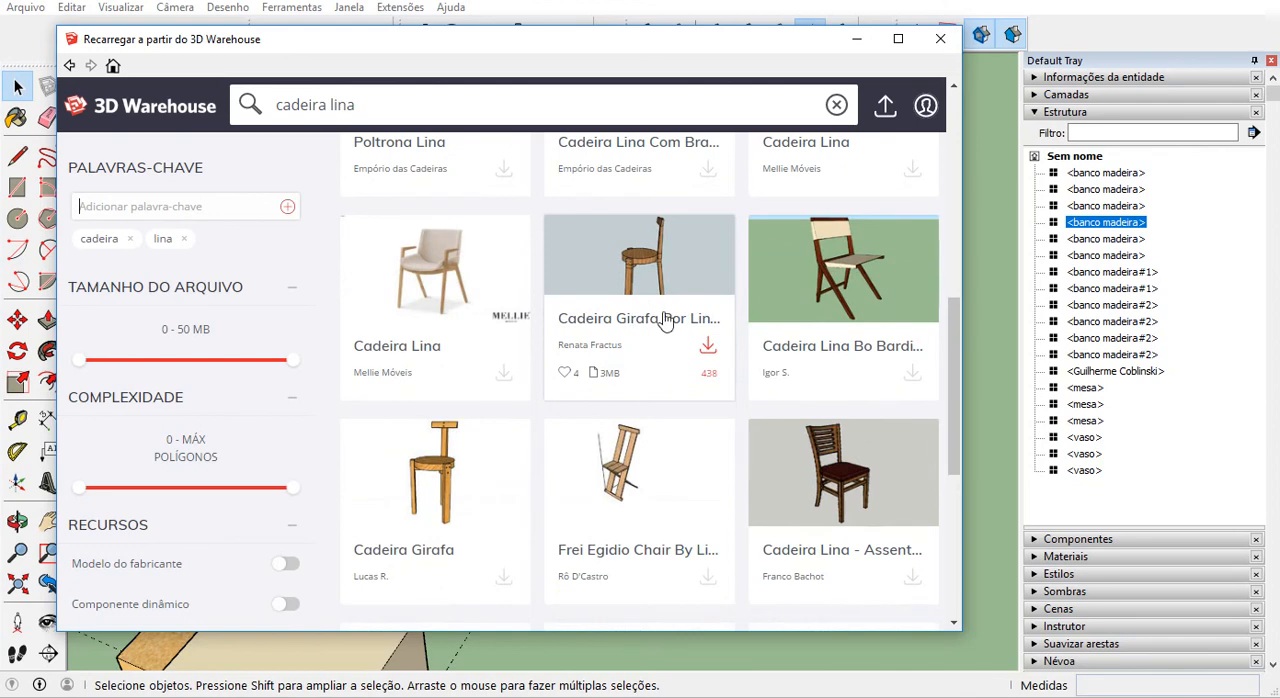
left_click(708, 348)
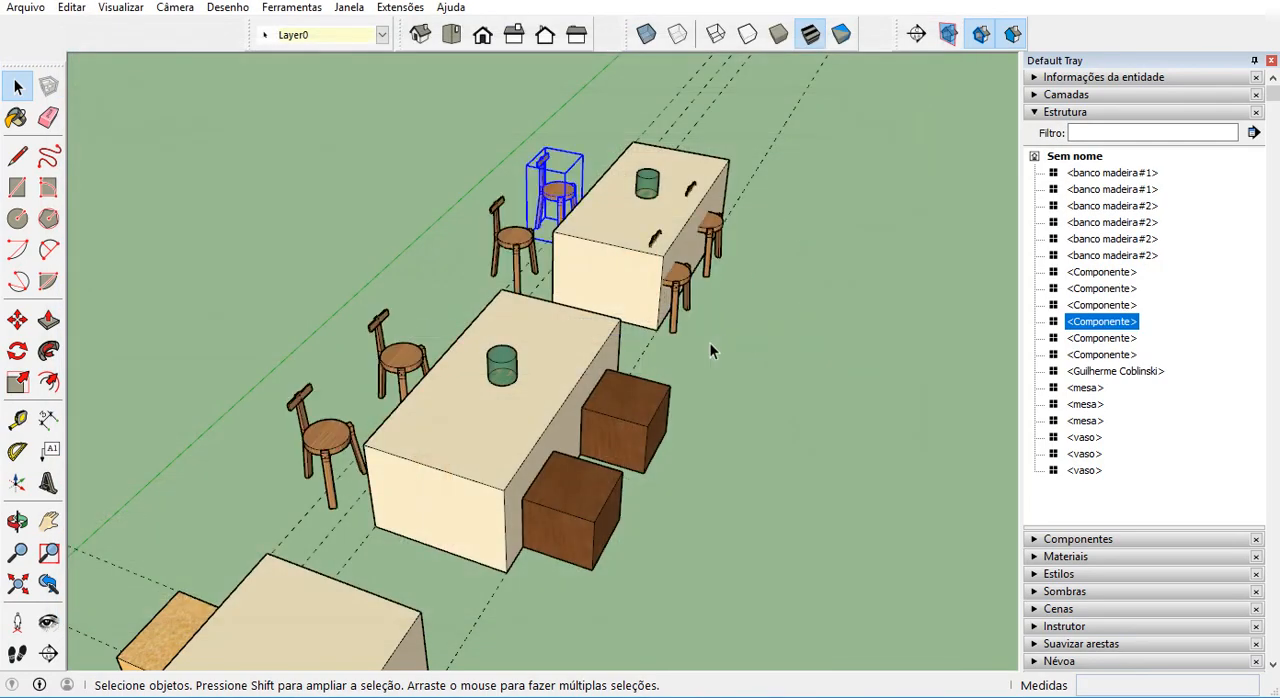
Examine the new chairs around the tables, and compare the near OSB stool's lower corner with the model's axes origin.
middle_click_drag(405, 512, 391, 408)
scroll(565, 318, "down", 6)
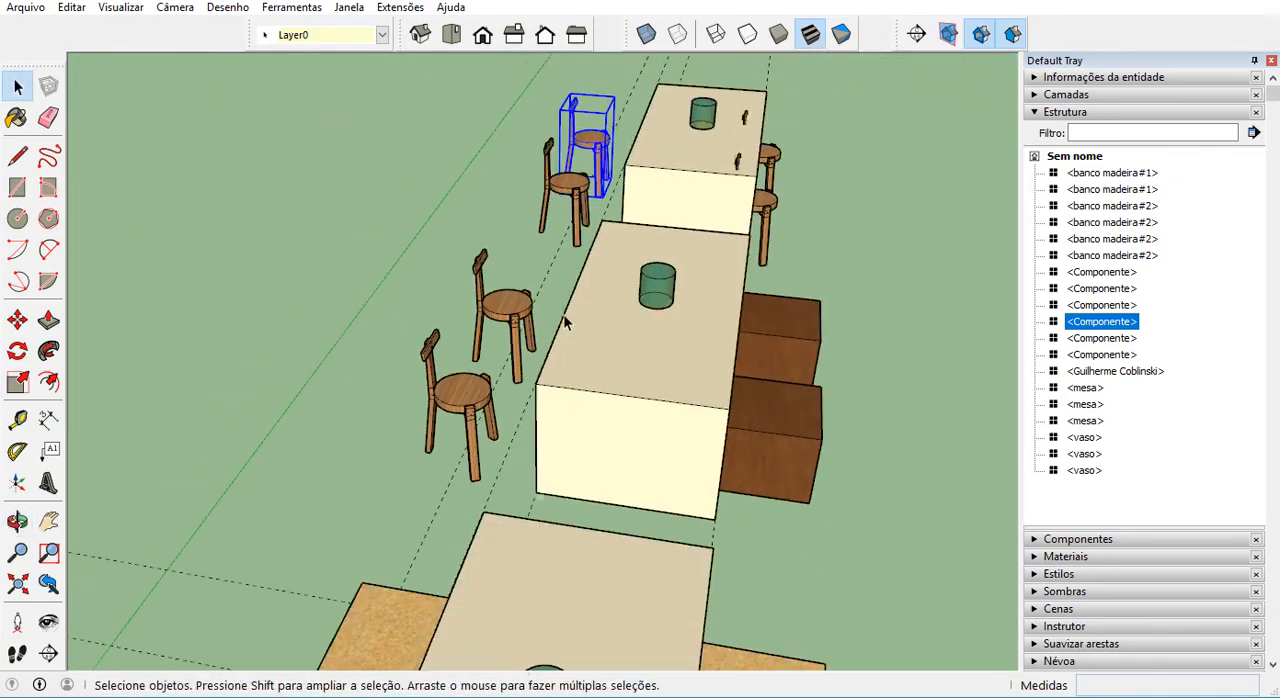
scroll(486, 426, "up", 4)
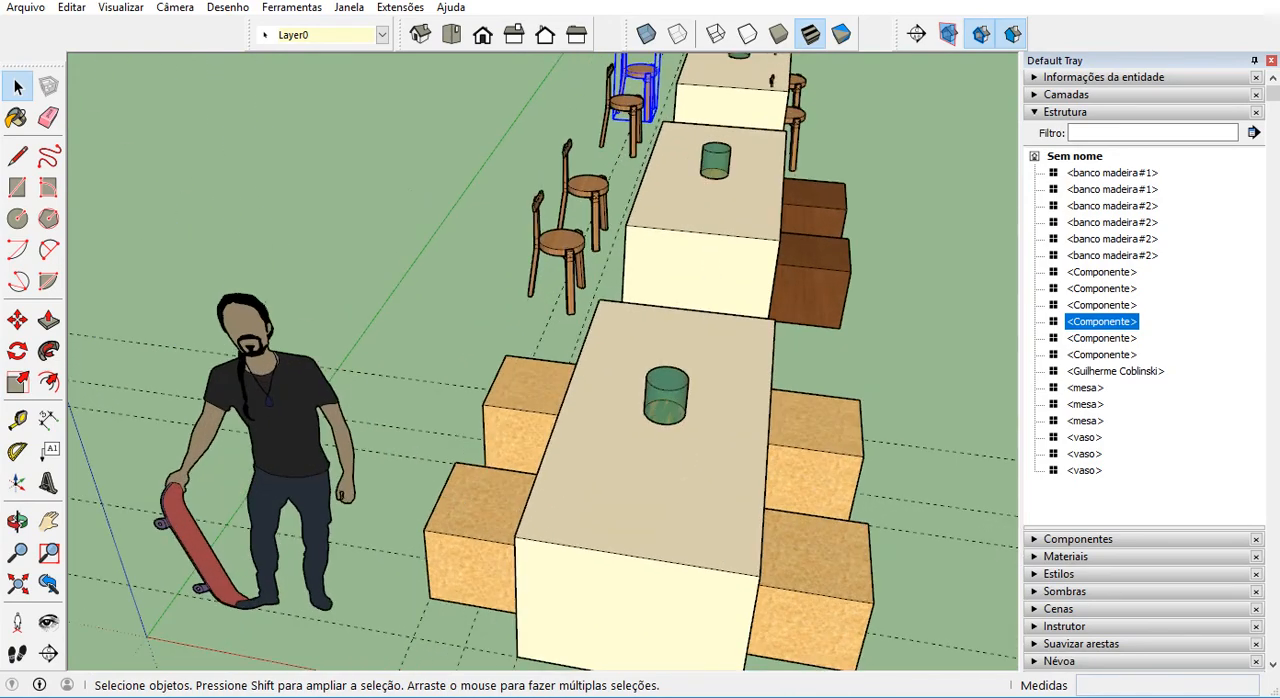
scroll(432, 608, "up", 3)
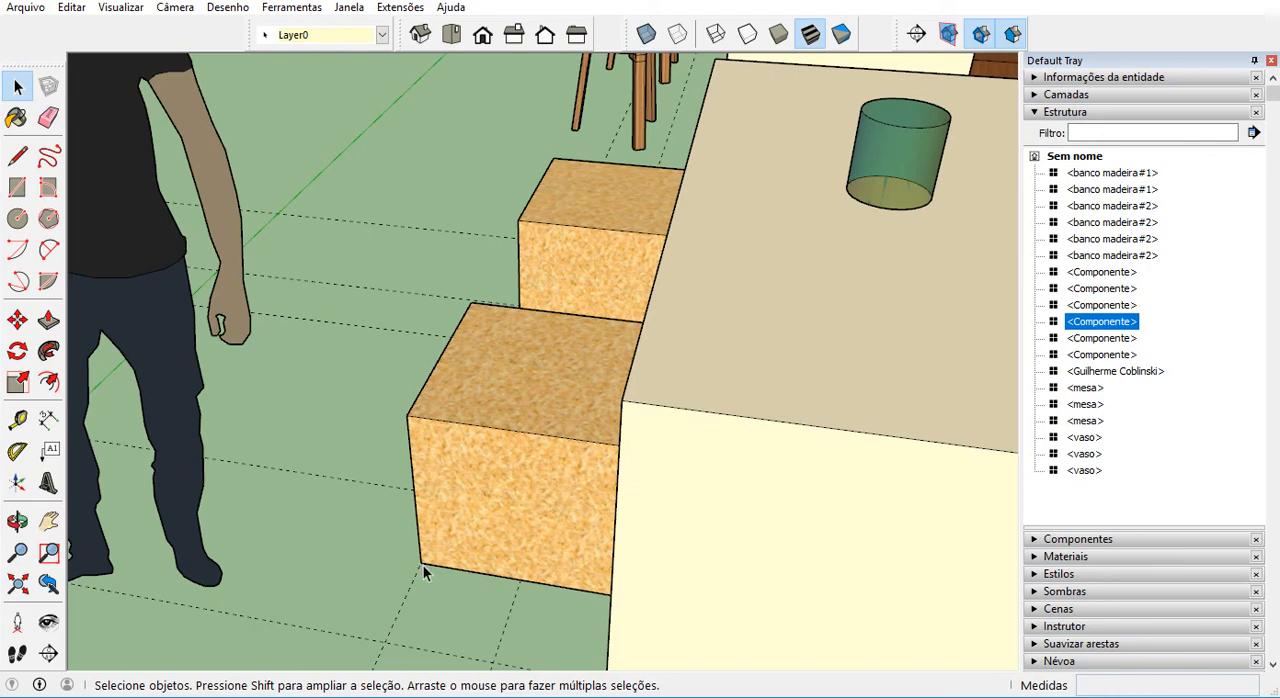
scroll(423, 565, "down", 8)
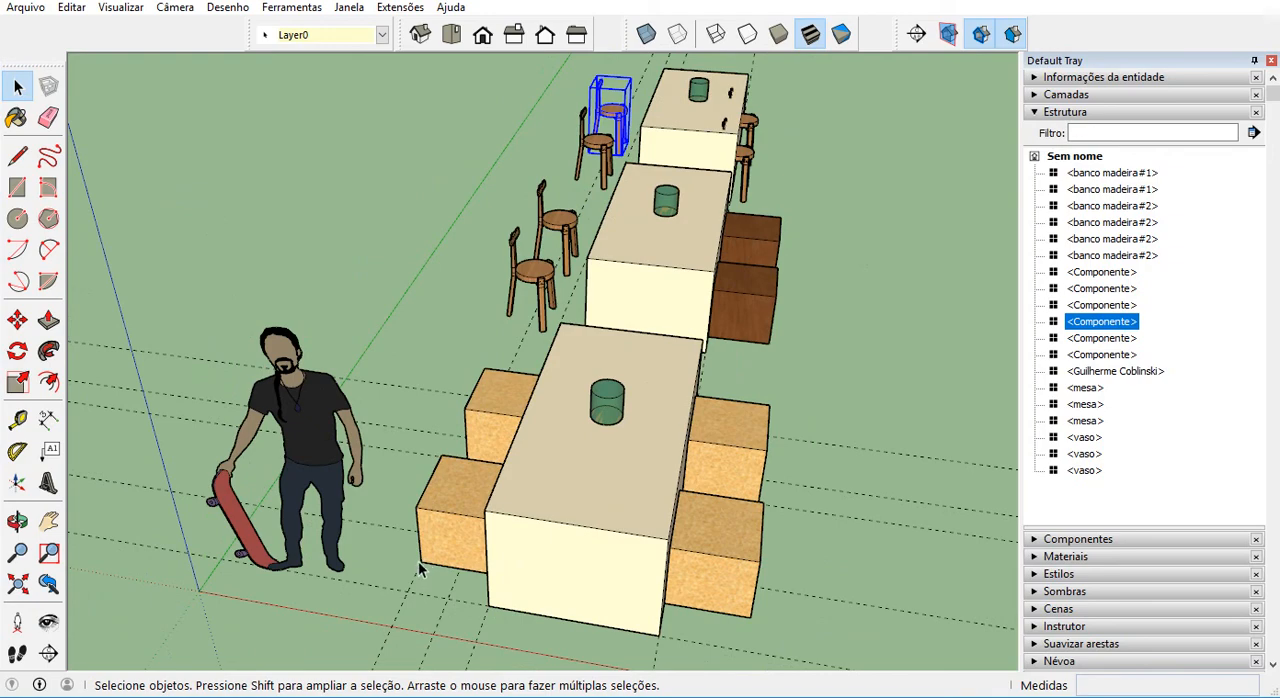
scroll(232, 563, "down", 2)
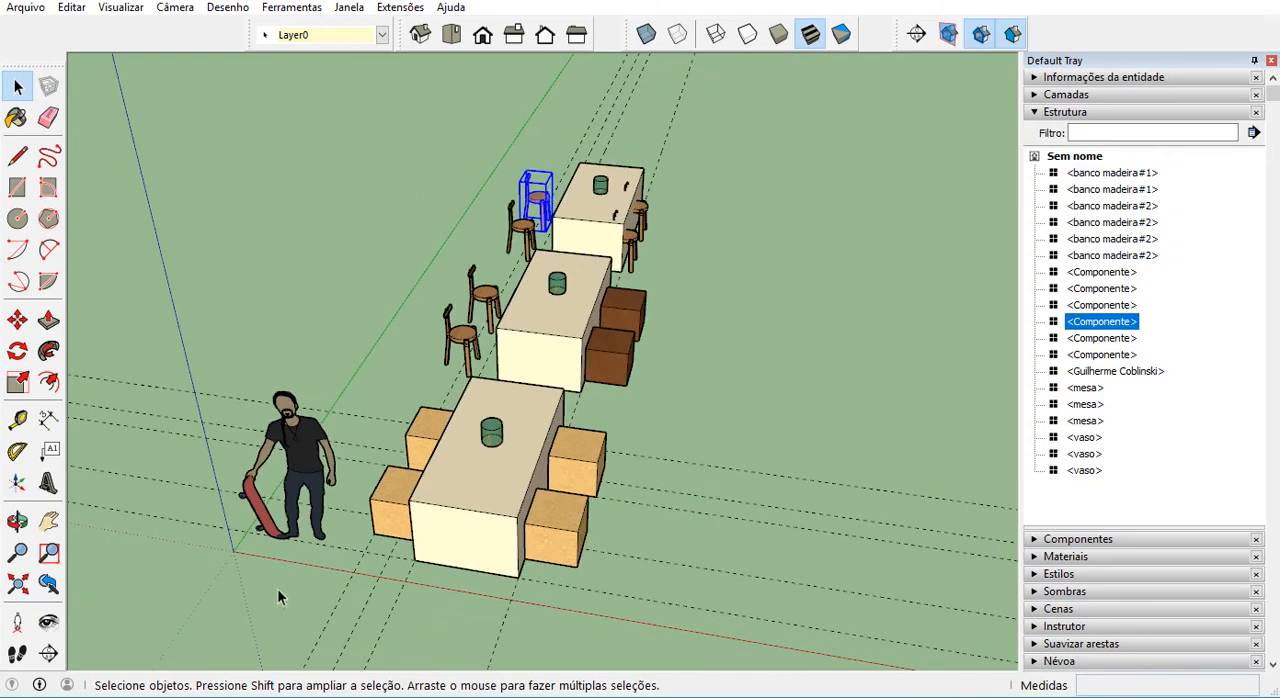
scroll(277, 588, "up", 5)
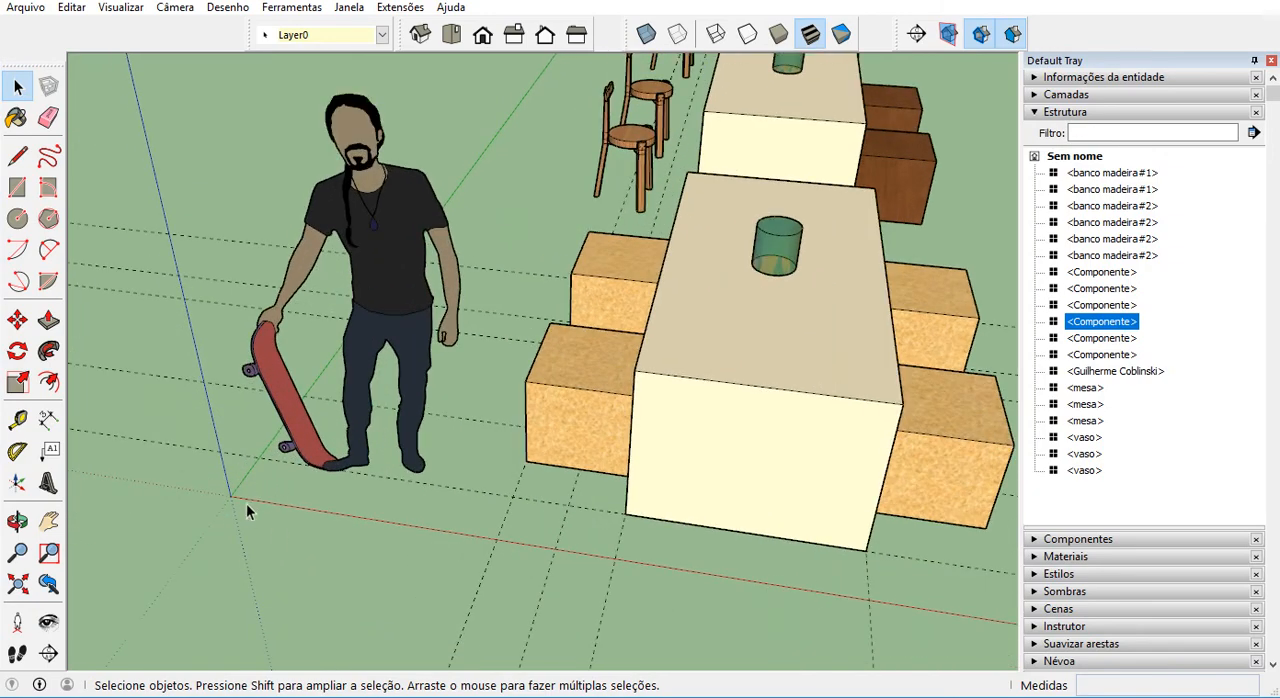
key("ctrl+1")
left_click(304, 444)
mouse_move(279, 446)
left_mouse_down()
mouse_move(275, 578)
mouse_move(242, 426)
left_mouse_up()
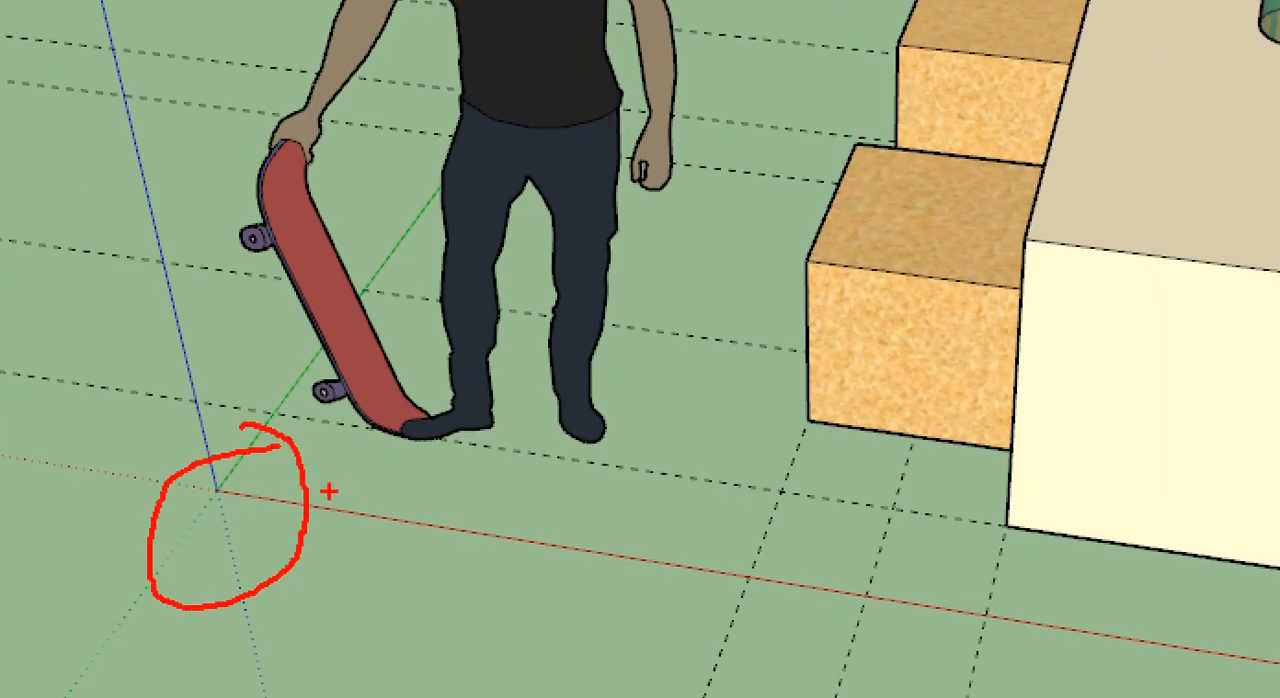
mouse_move(822, 374)
left_mouse_down()
mouse_move(808, 371)
mouse_move(835, 380)
left_mouse_up()
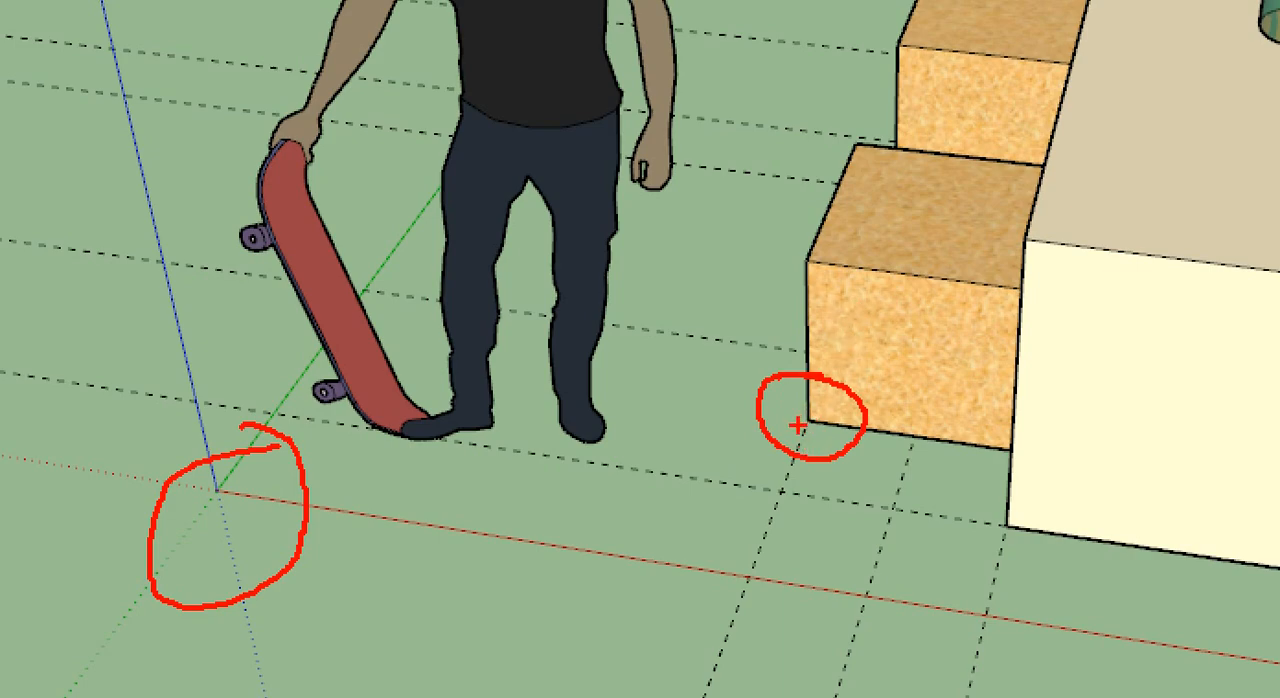
key("Escape")
Open the middle table's nearest chair component for editing and examine where its axes lie relative to the table.
middle_click_drag(345, 488, 612, 290)
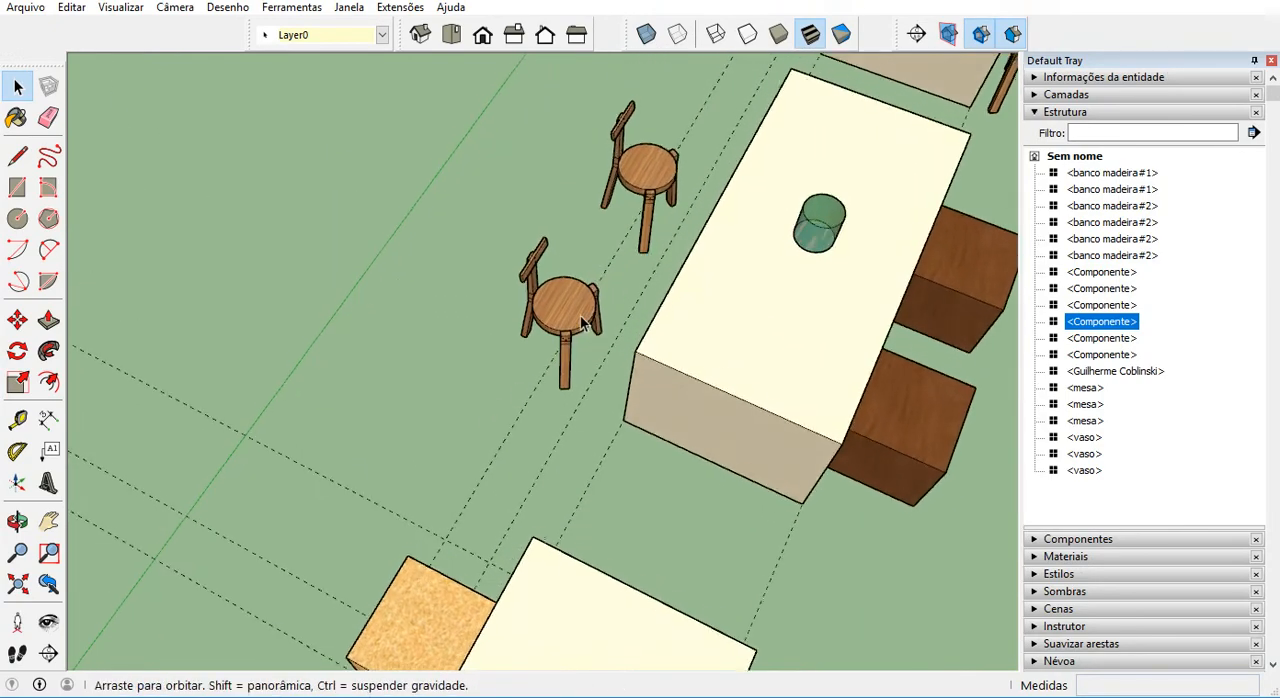
scroll(603, 280, "up", 4)
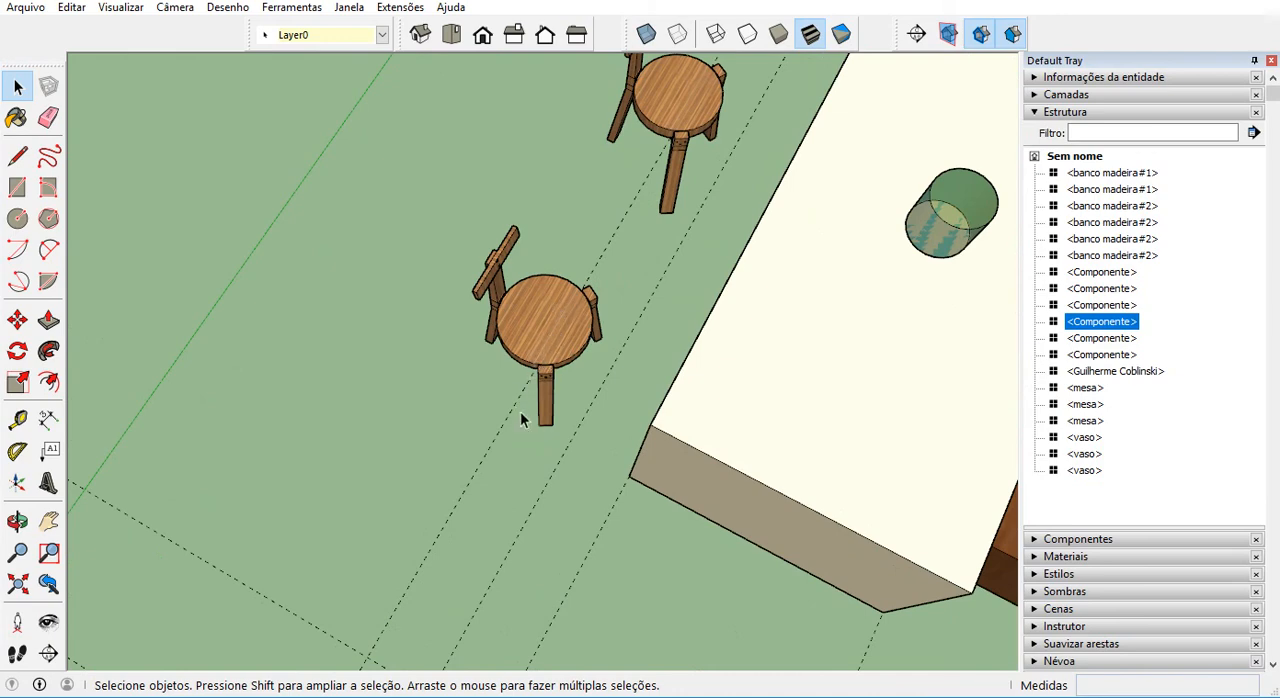
double_click(549, 308)
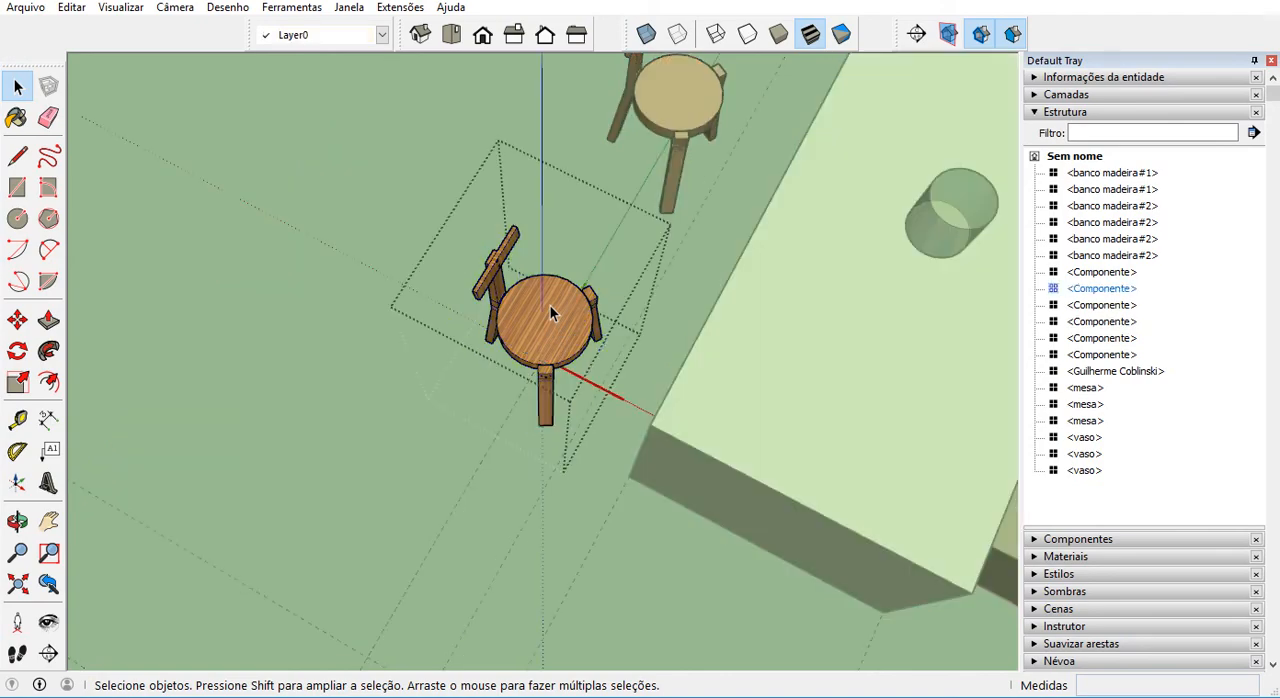
middle_click_drag(573, 370, 585, 410)
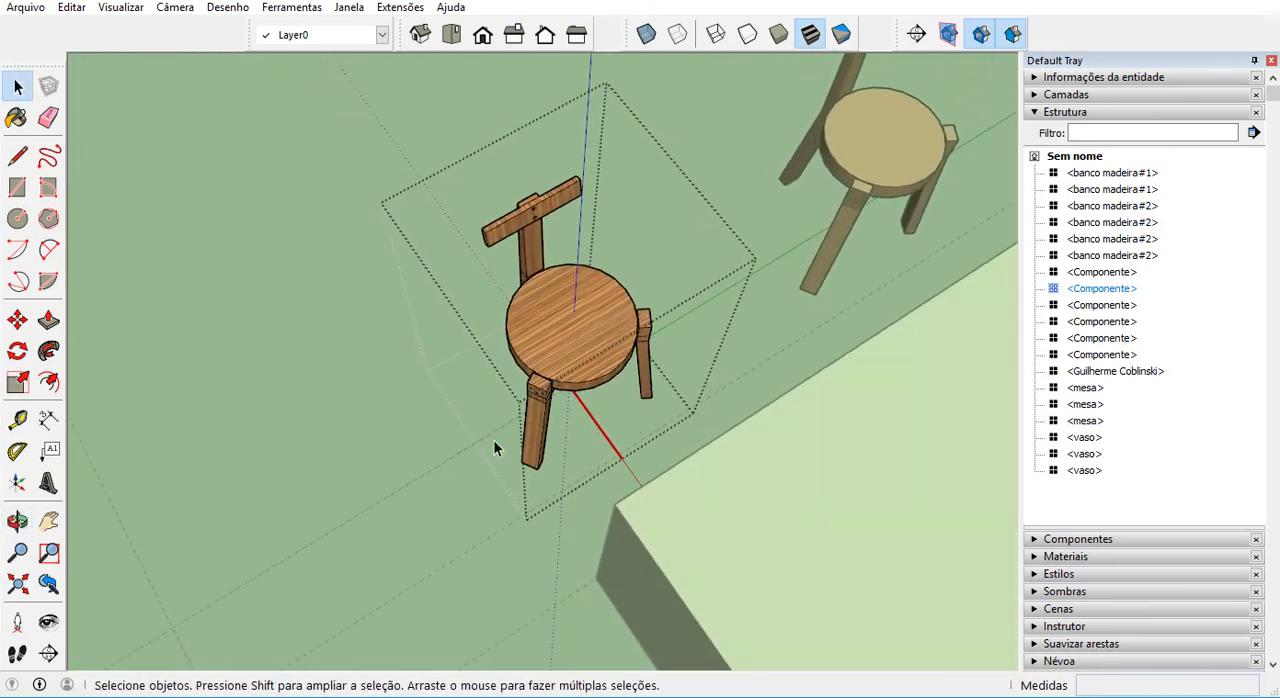
middle_click_drag(580, 409, 776, 375)
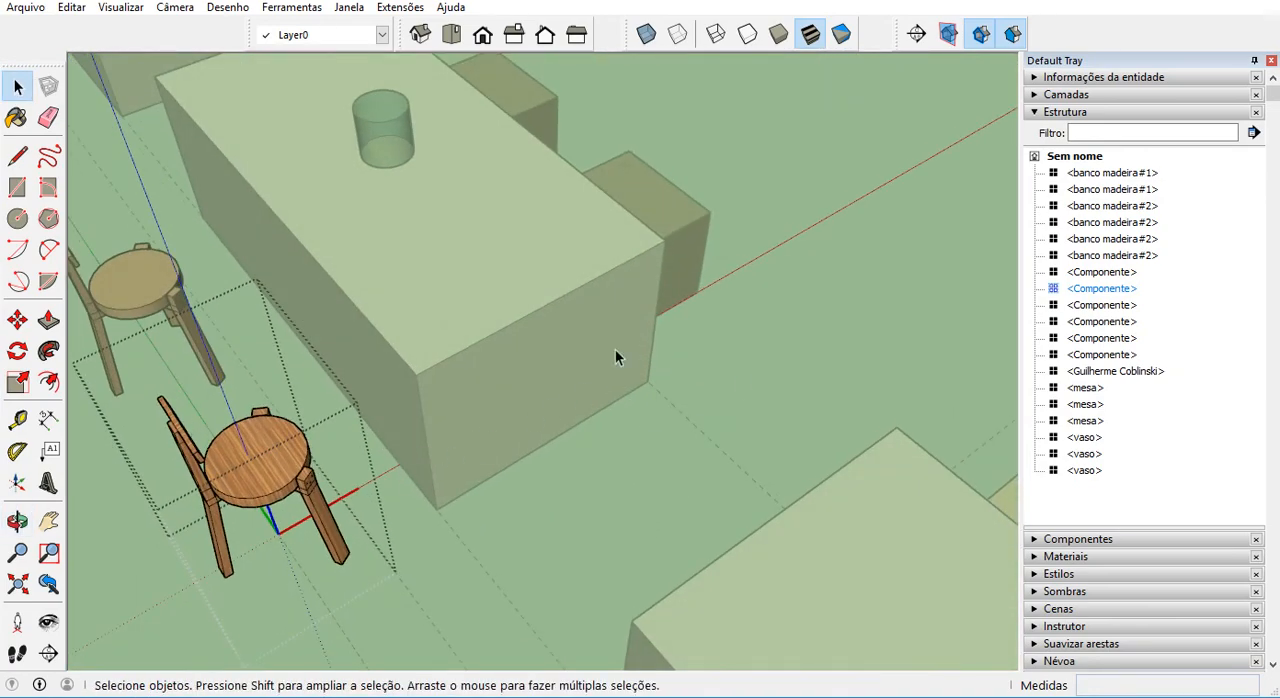
middle_click_drag(615, 349, 752, 497)
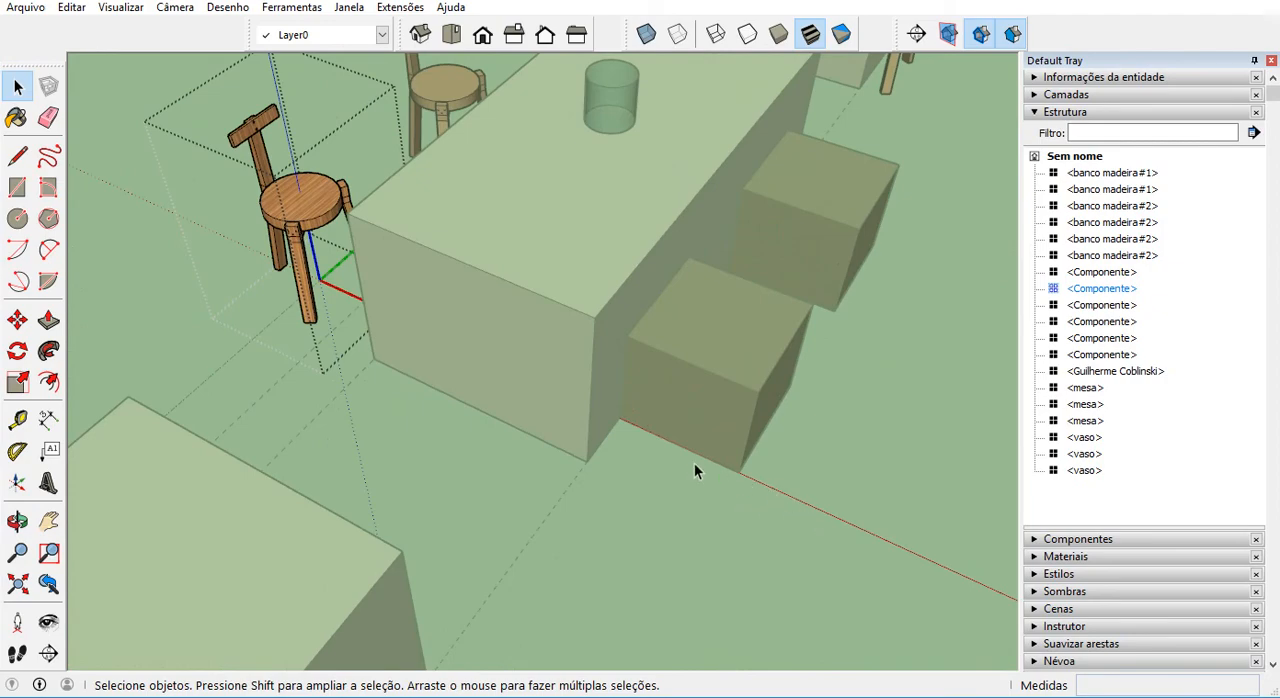
middle_click_drag(583, 420, 640, 366)
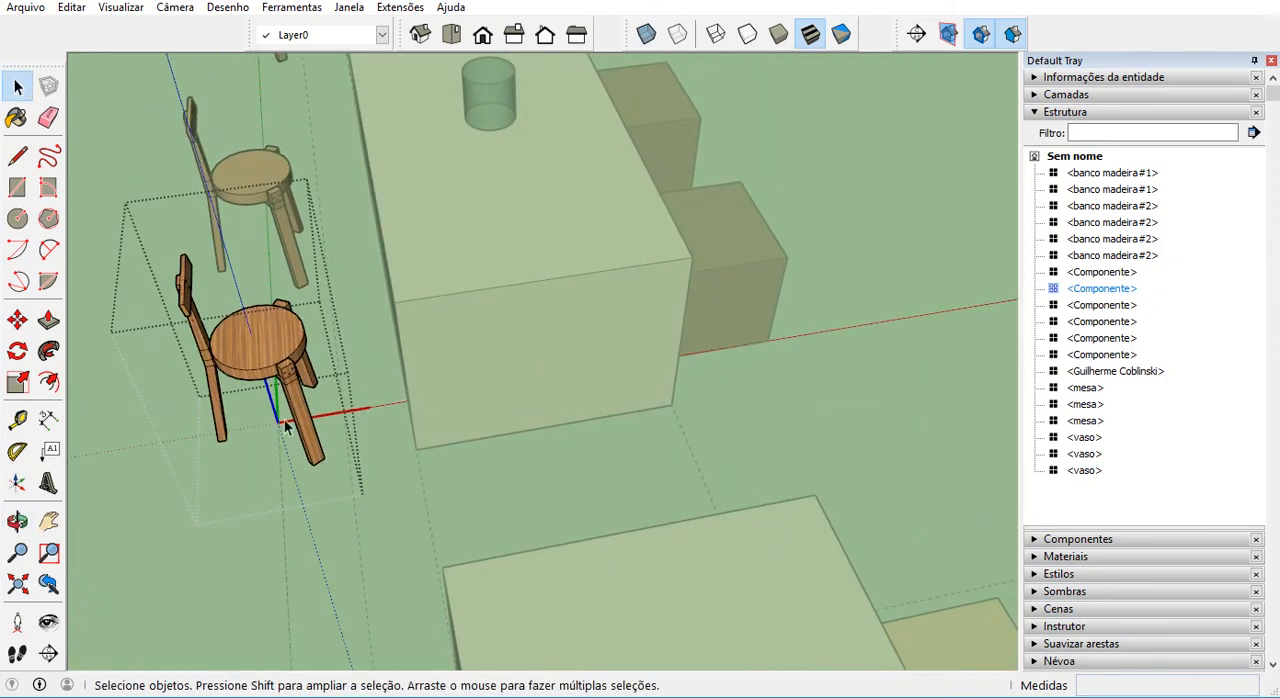
Inspect the chair component's origin under its seat from above and from the side, and close the component.
middle_click_drag(266, 421, 241, 223)
scroll(280, 251, "up", 5)
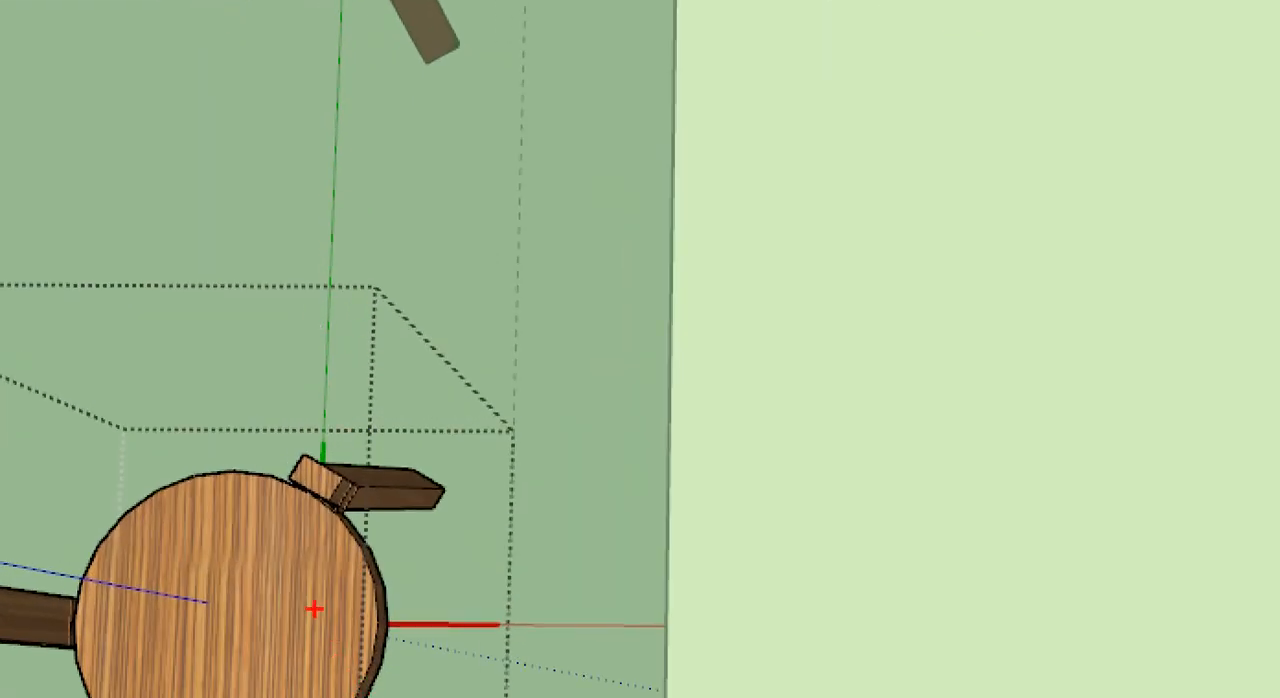
mouse_move(314, 608)
left_mouse_down()
mouse_move(290, 462)
mouse_move(305, 256)
mouse_move(555, 243)
mouse_move(695, 331)
mouse_move(668, 604)
mouse_move(378, 611)
left_mouse_up()
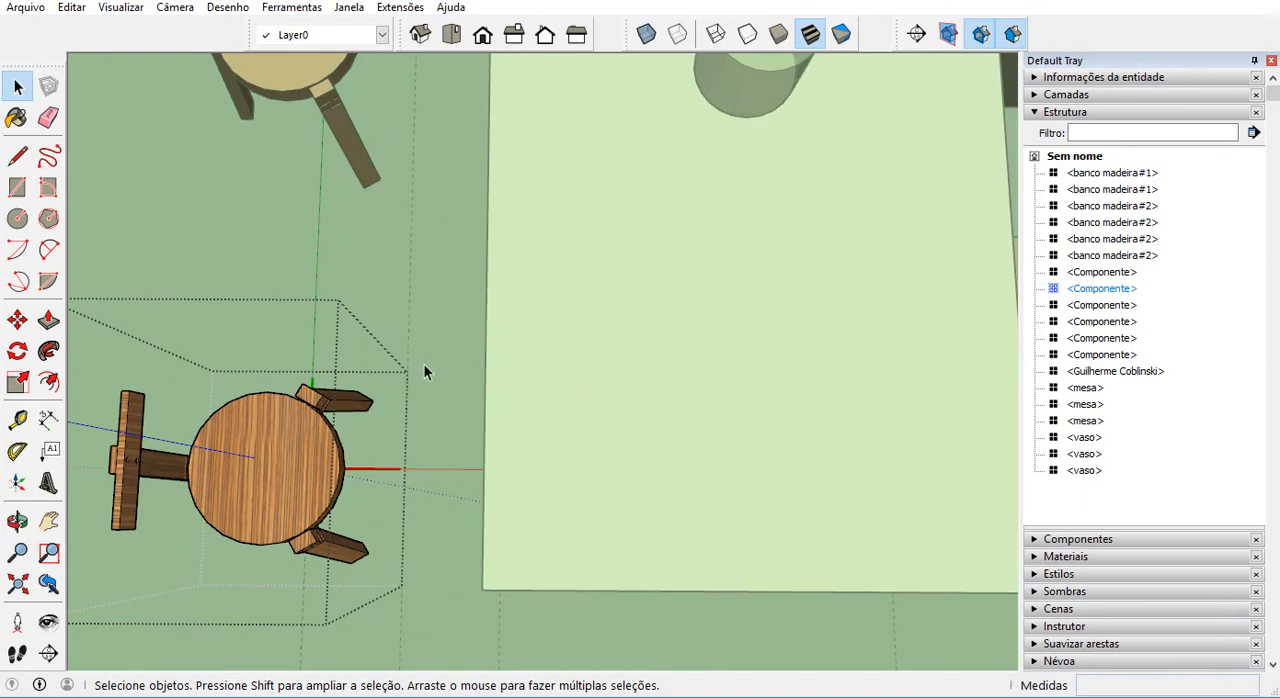
scroll(426, 366, "down", 3)
middle_click_drag(487, 418, 356, 242)
middle_click_drag(215, 476, 367, 466)
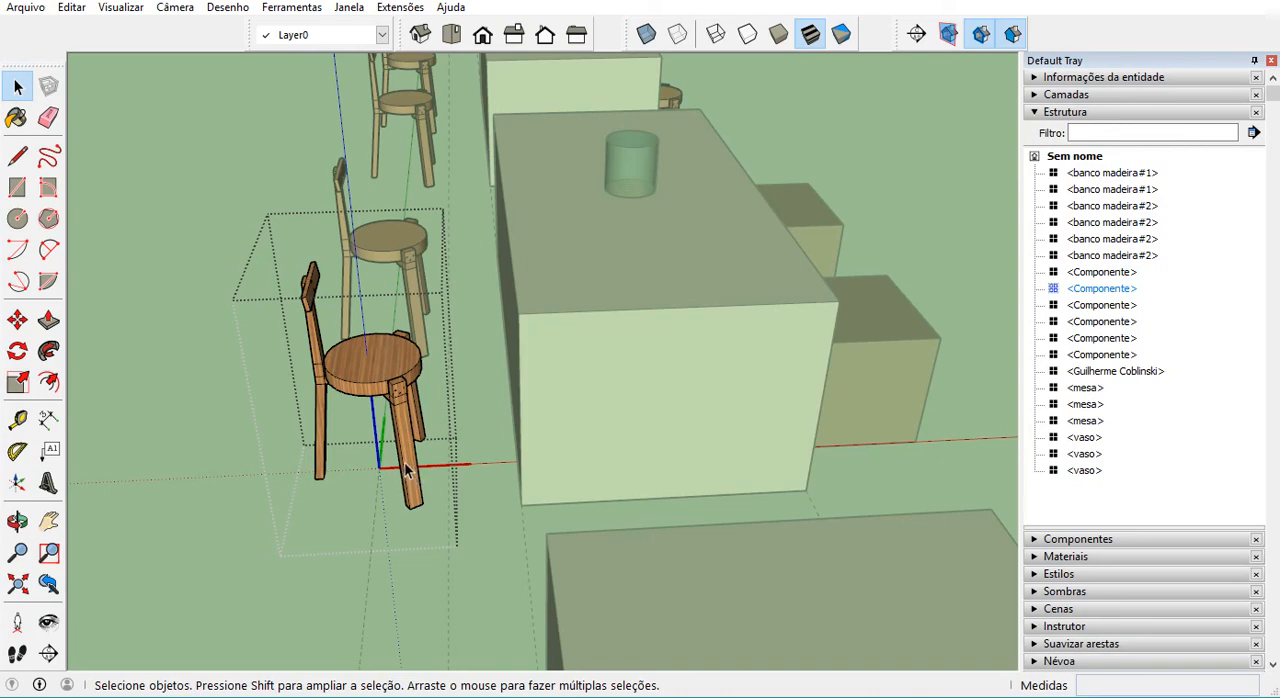
middle_click_drag(390, 462, 244, 488)
left_click(187, 481)
scroll(429, 442, "down", 3)
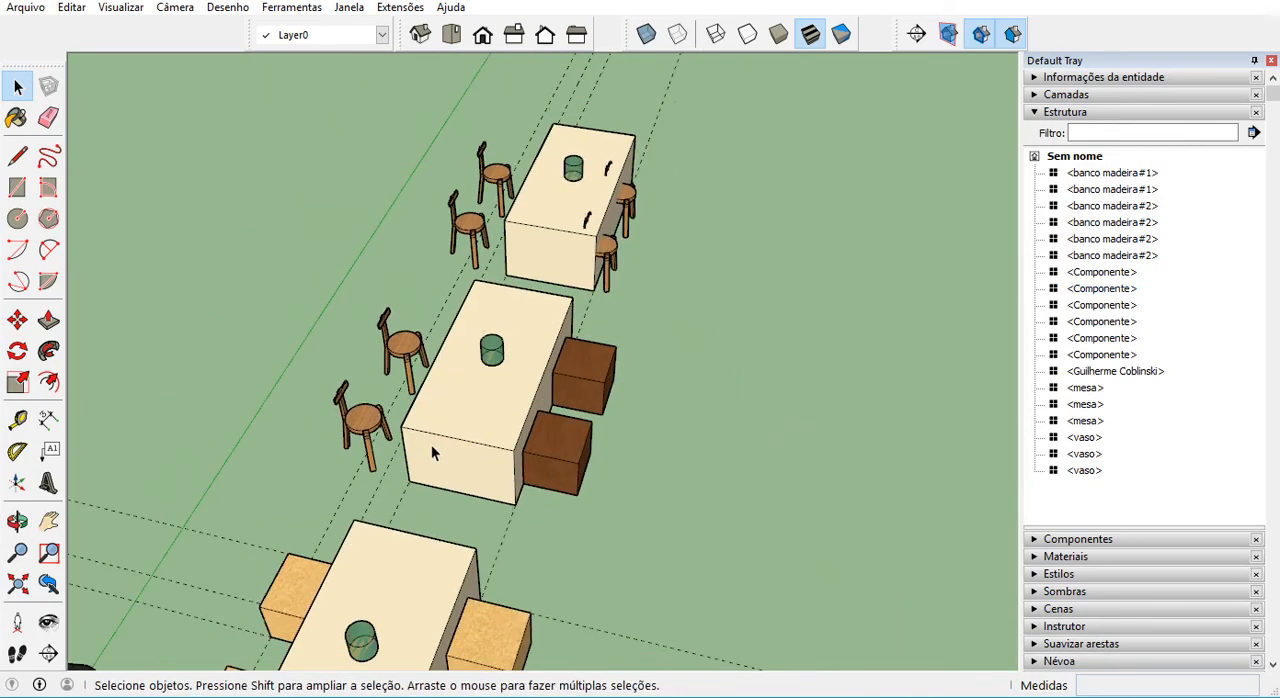
Undo the replacement of the reddish stools with downloaded chairs around the middle and far tables.
middle_click_drag(431, 446, 197, 330)
scroll(329, 163, "up", 5)
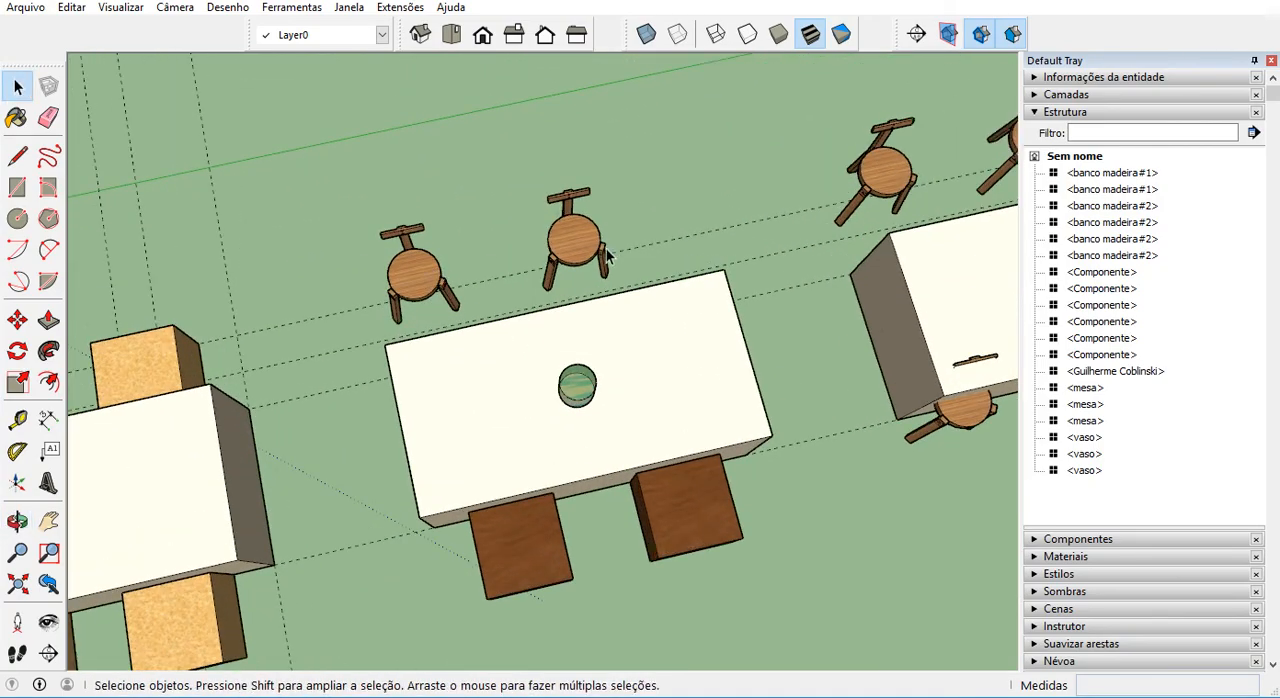
scroll(607, 258, "down", 2)
middle_click_drag(560, 285, 383, 390)
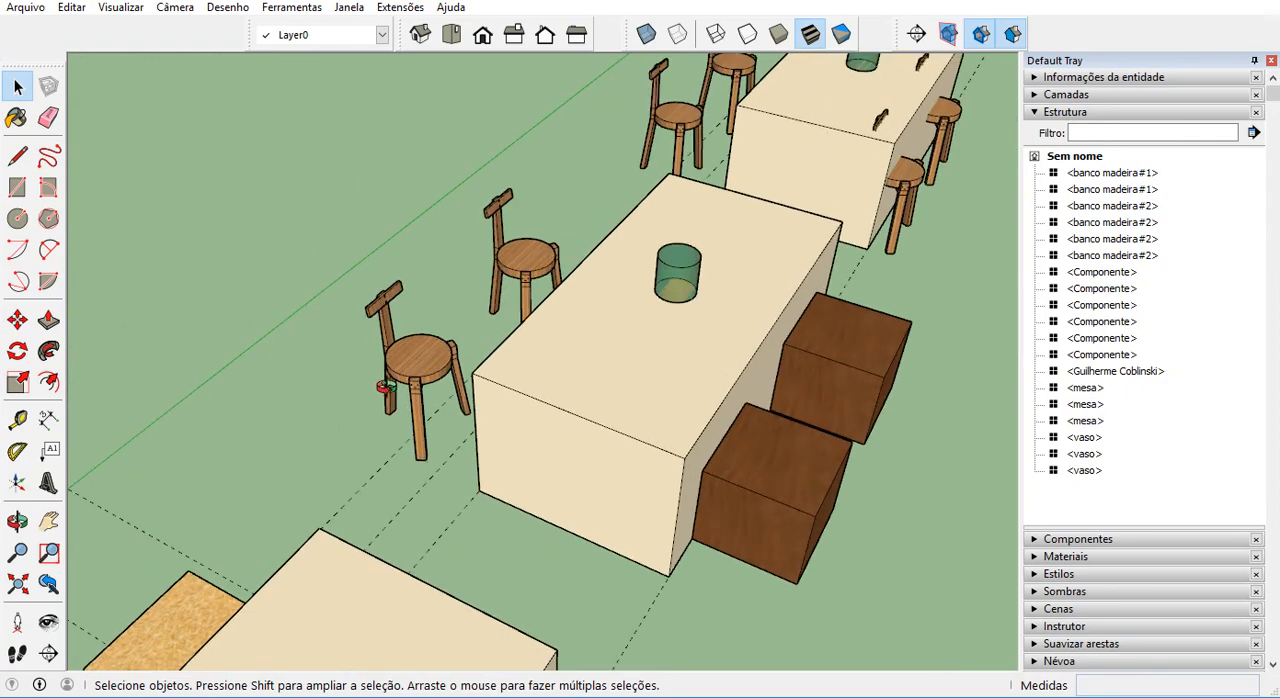
scroll(400, 385, "up", 2)
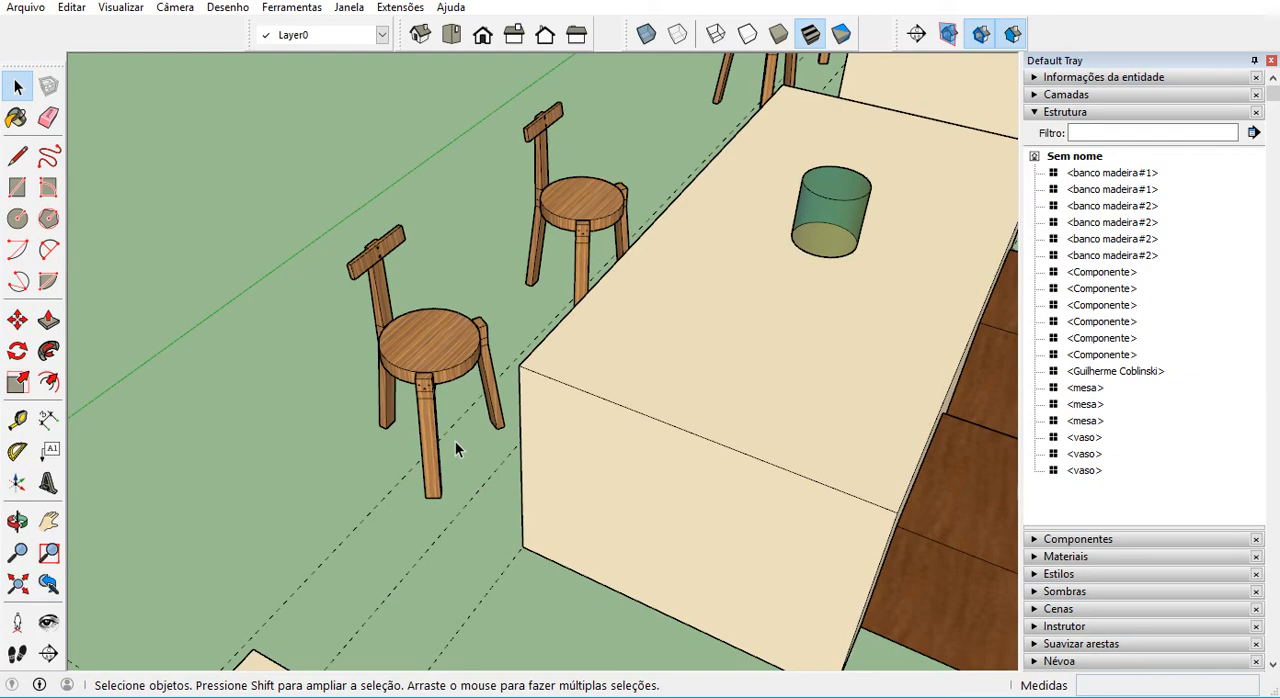
key("ctrl+z")
key("ctrl+z")
key("ctrl+z")
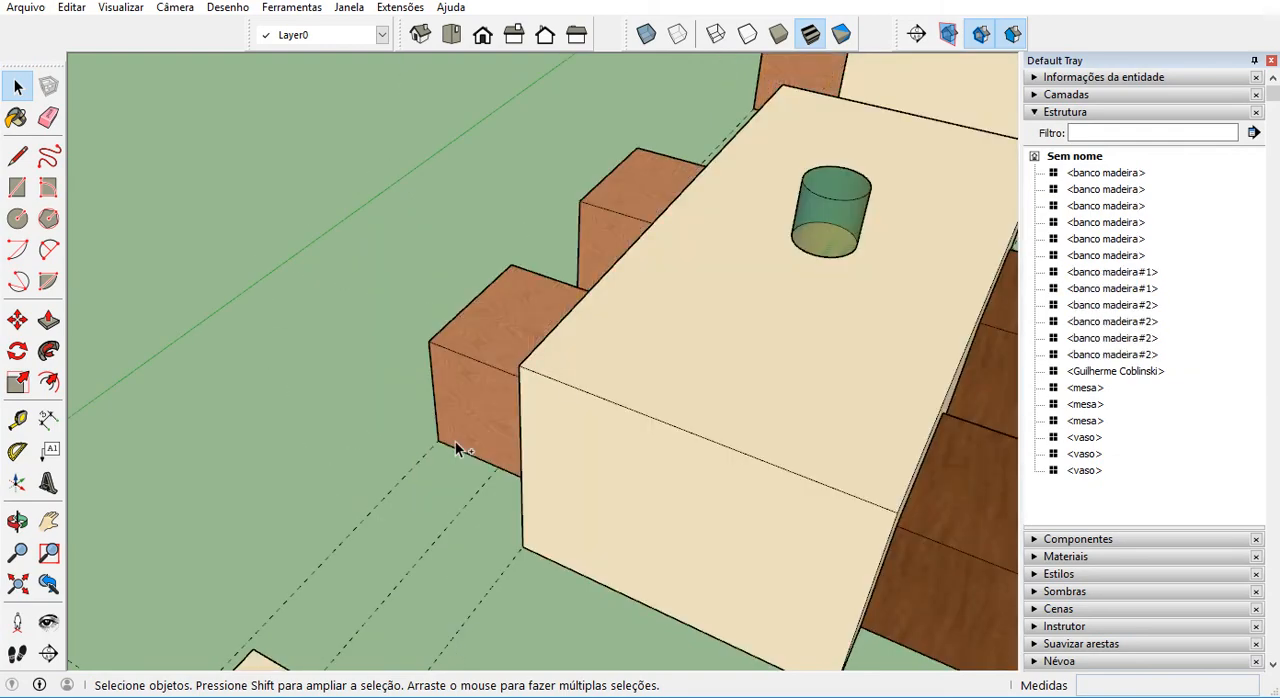
Delete the two reddish box stools beside the middle table.
scroll(703, 289, "down", 5)
middle_click_drag(703, 289, 629, 340)
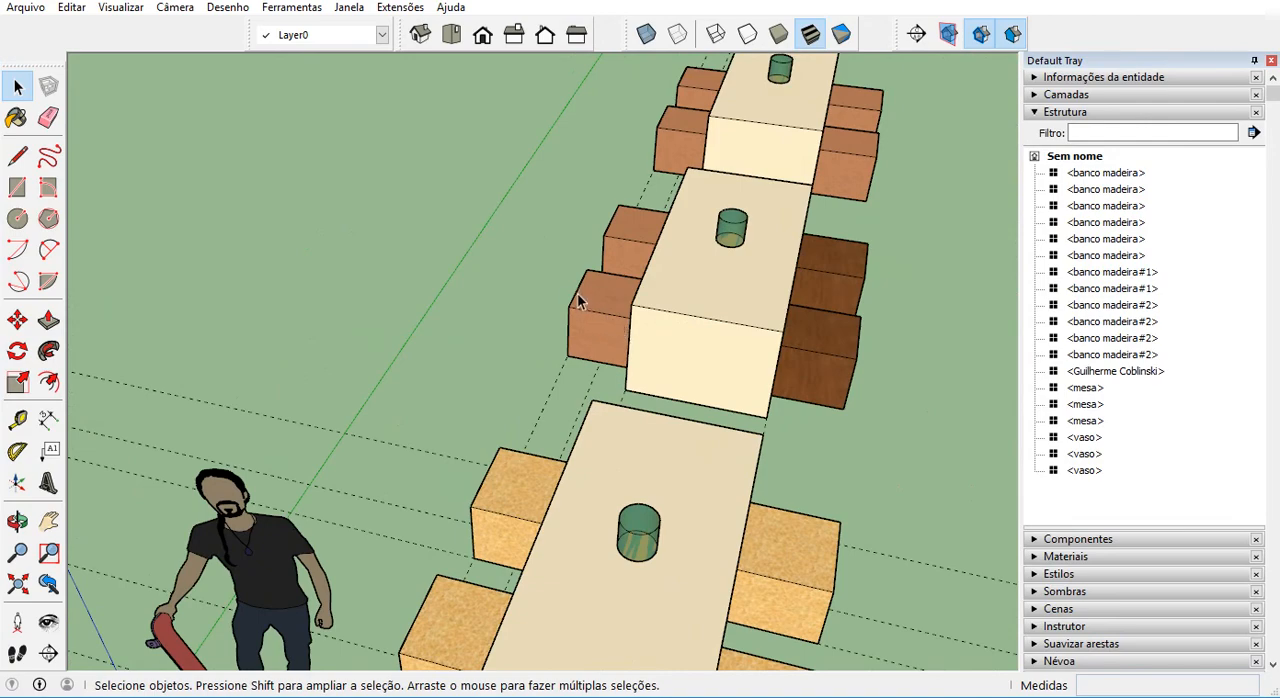
scroll(582, 305, "up", 3)
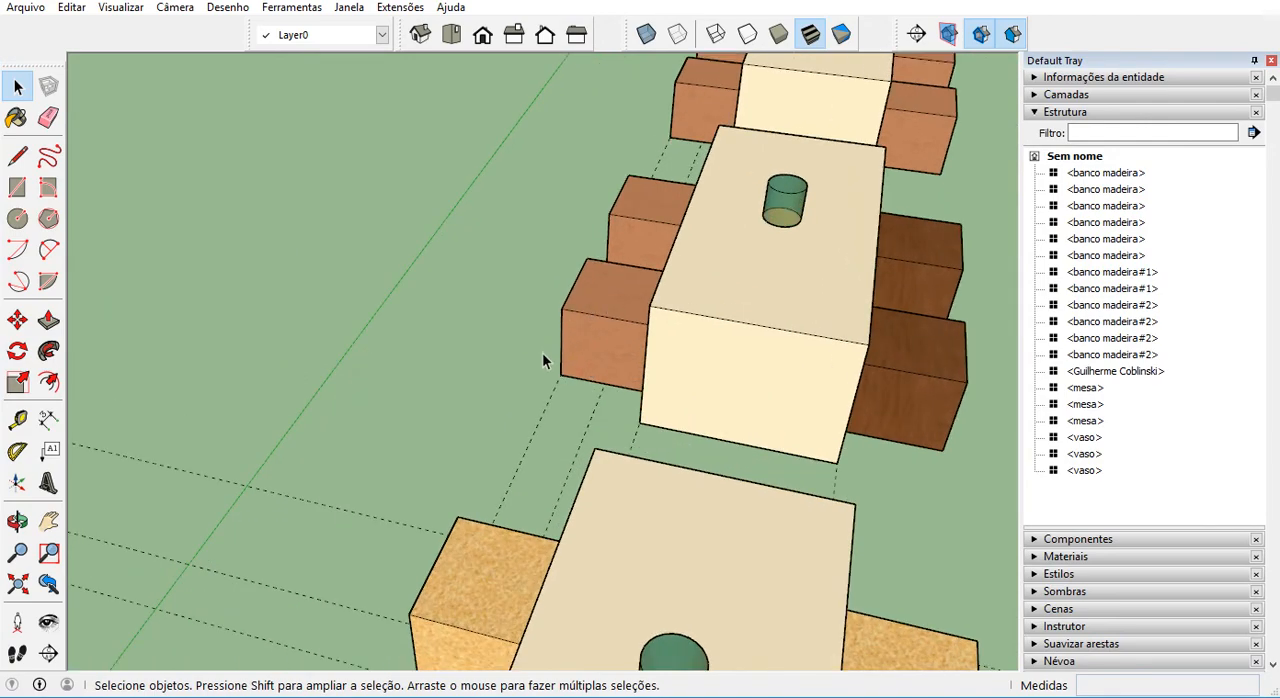
middle_click_drag(542, 355, 535, 197)
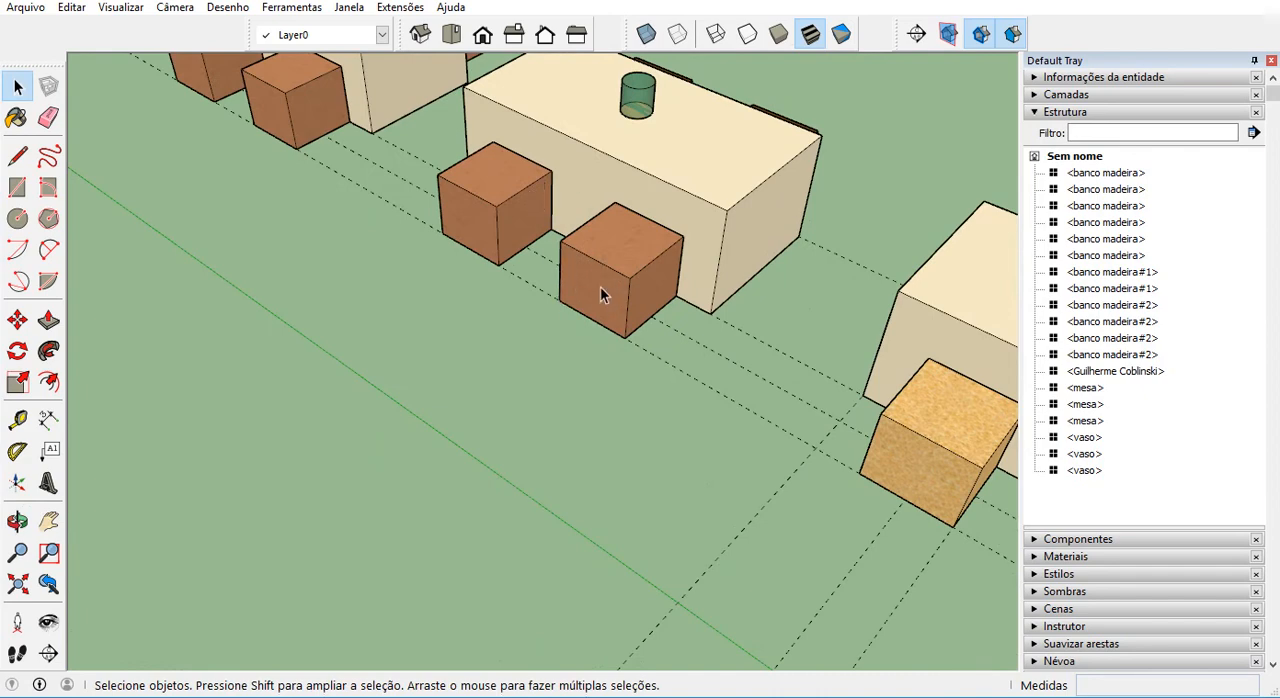
scroll(600, 286, "up", 3)
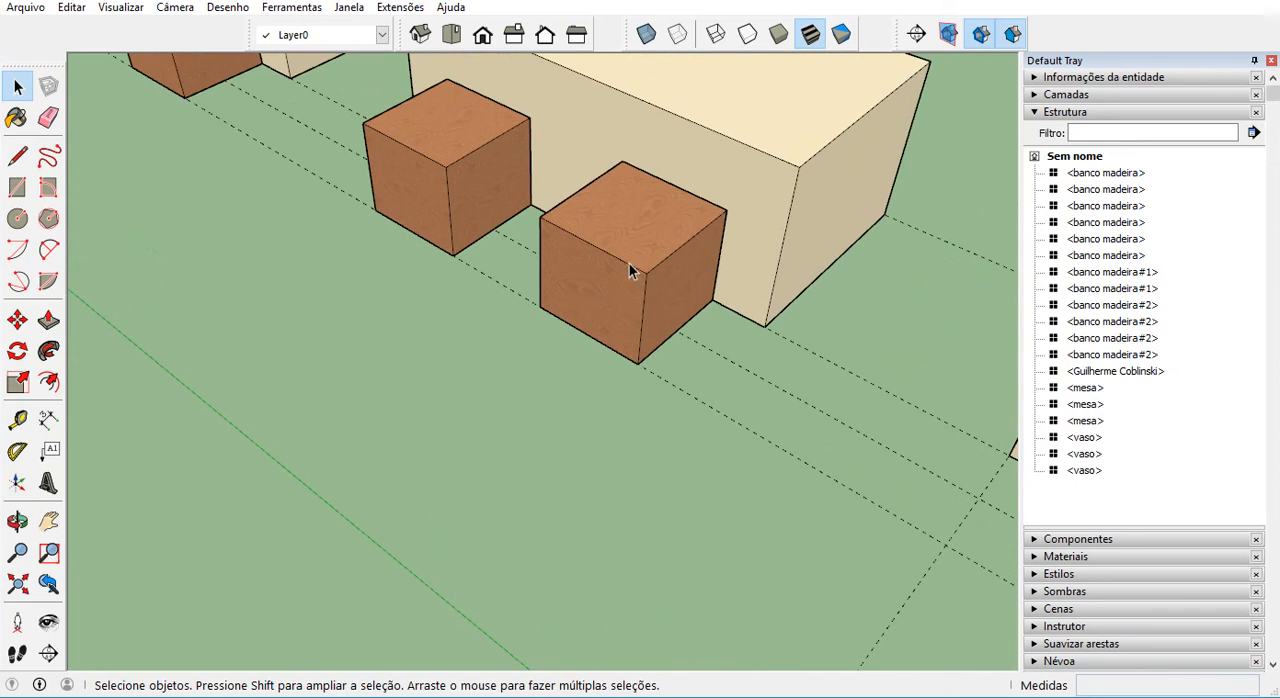
left_click(629, 268)
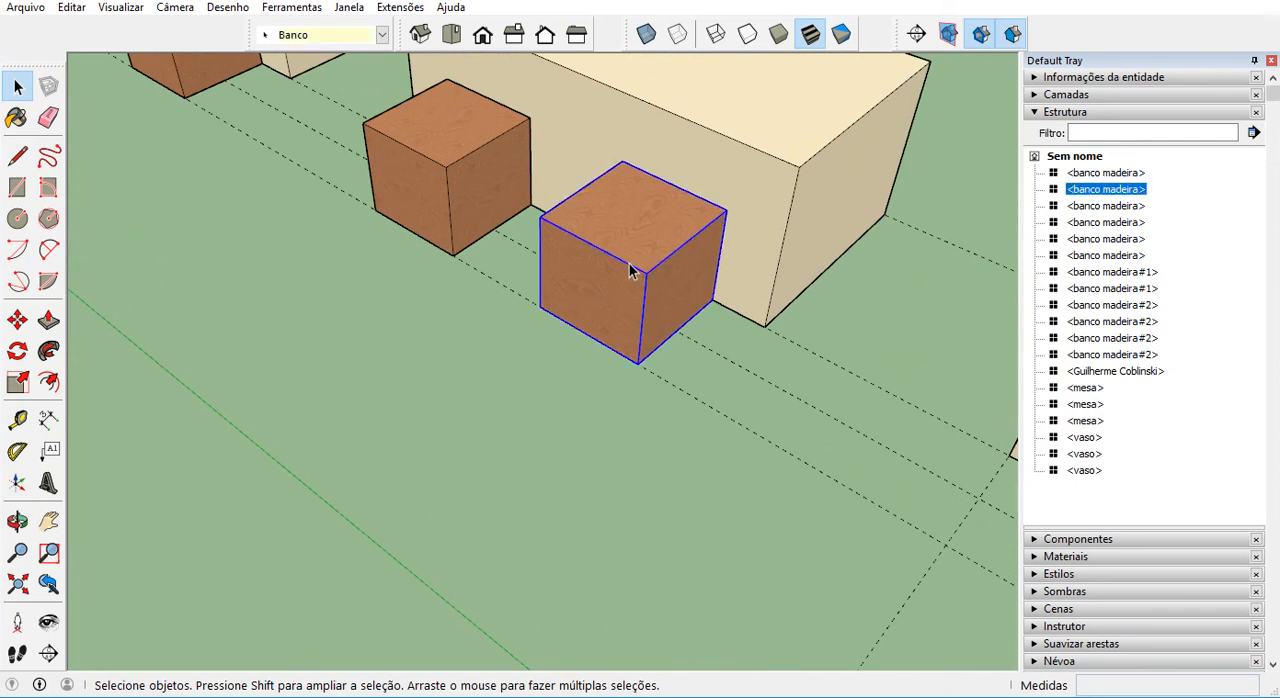
key("Delete")
left_click(410, 202)
key("Delete")
Delete the four reddish box stools on both sides of the far table.
middle_click_drag(737, 285, 694, 478)
left_click(433, 206)
key("Delete")
left_click(377, 172)
key("Delete")
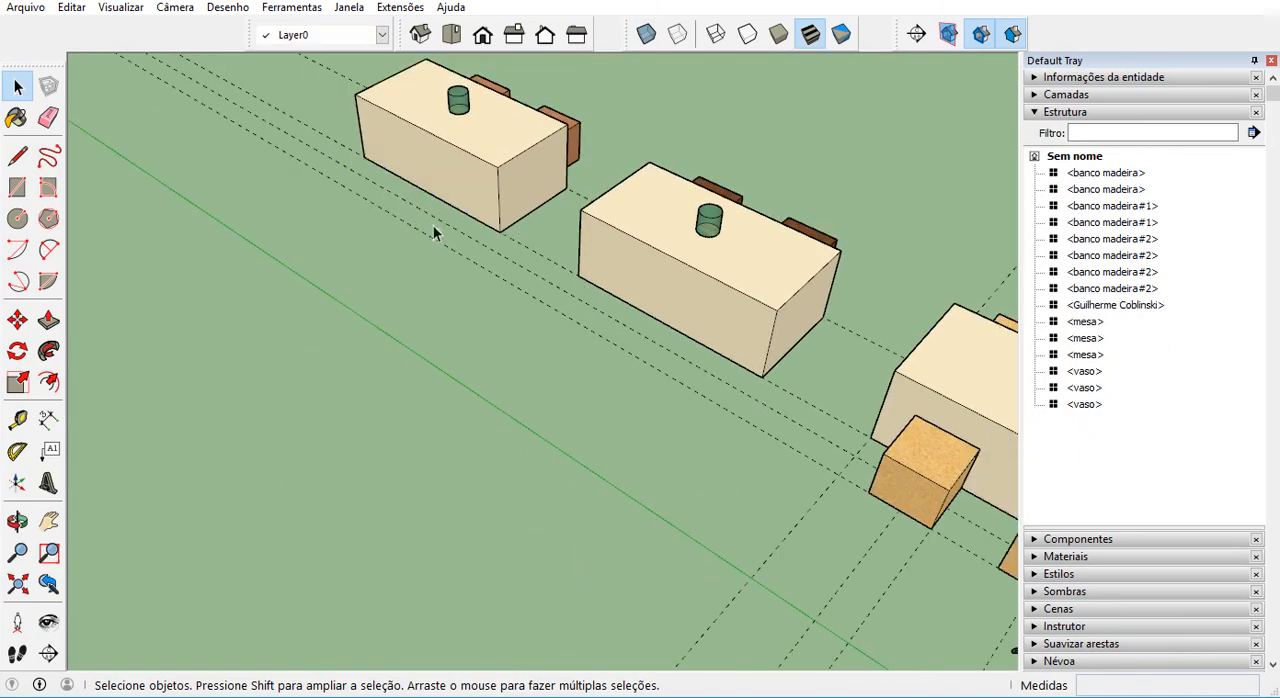
middle_click_drag(433, 225, 465, 328)
left_click(650, 218)
key("Delete")
left_click(650, 178)
key("Delete")
Place a guide line with the Tape Measure along the lower end edge of the middle table, extending past its corner.
scroll(365, 446, "up", 4)
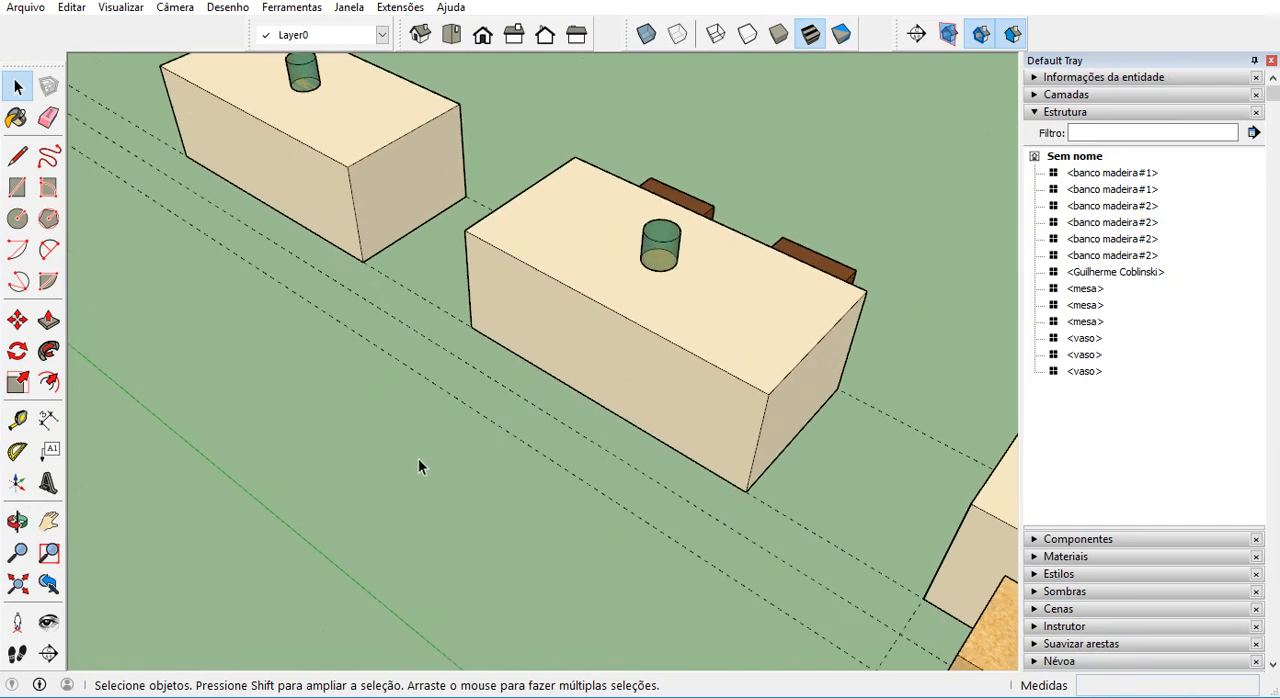
key("t")
left_click(18, 420)
scroll(751, 457, "up", 3)
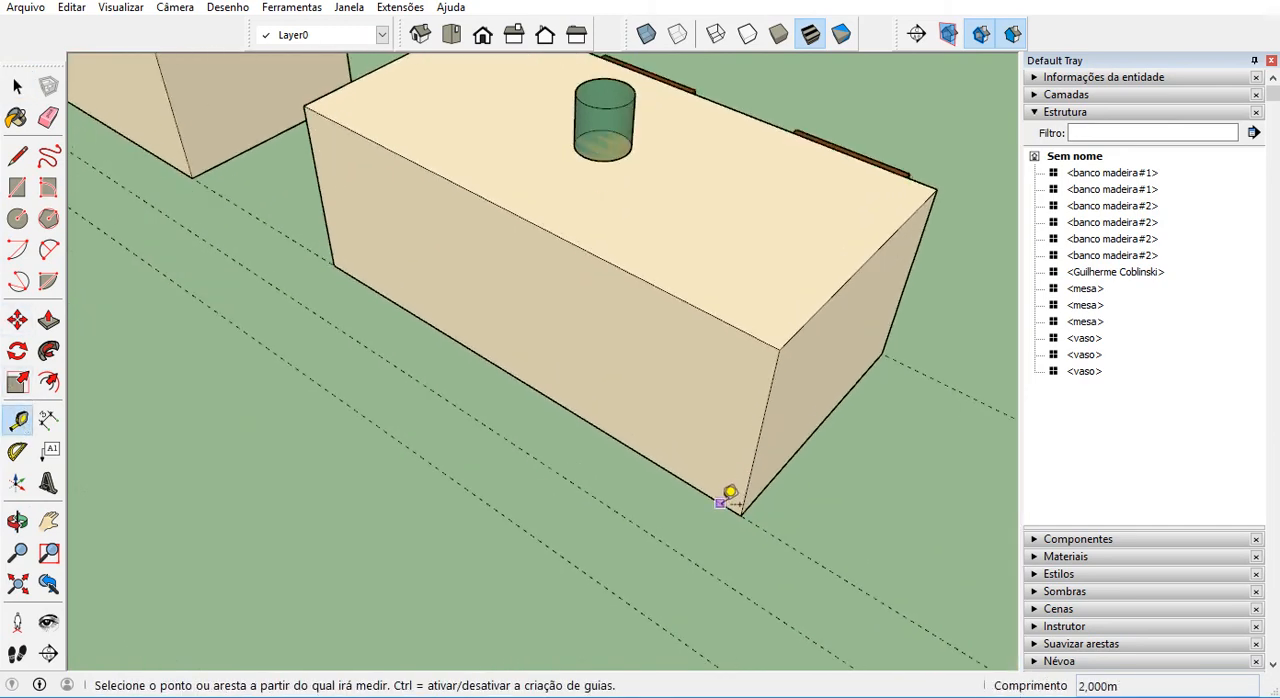
scroll(541, 397, "down", 1)
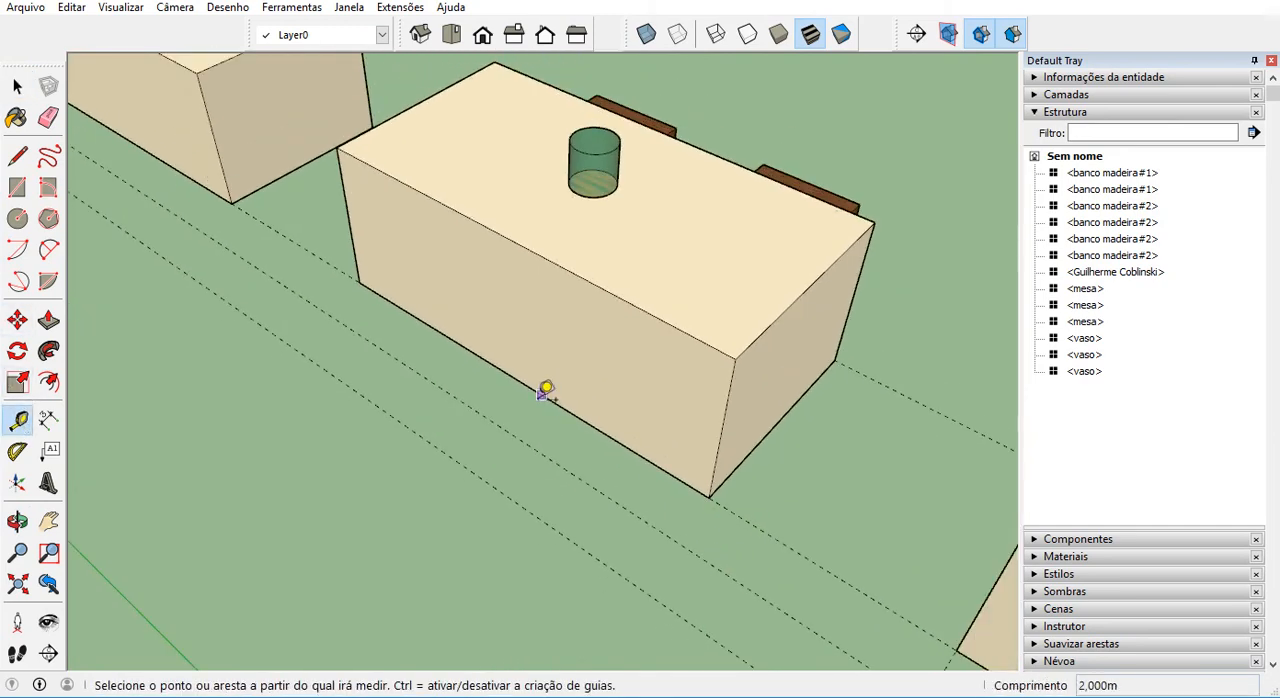
middle_click_drag(739, 474, 711, 476)
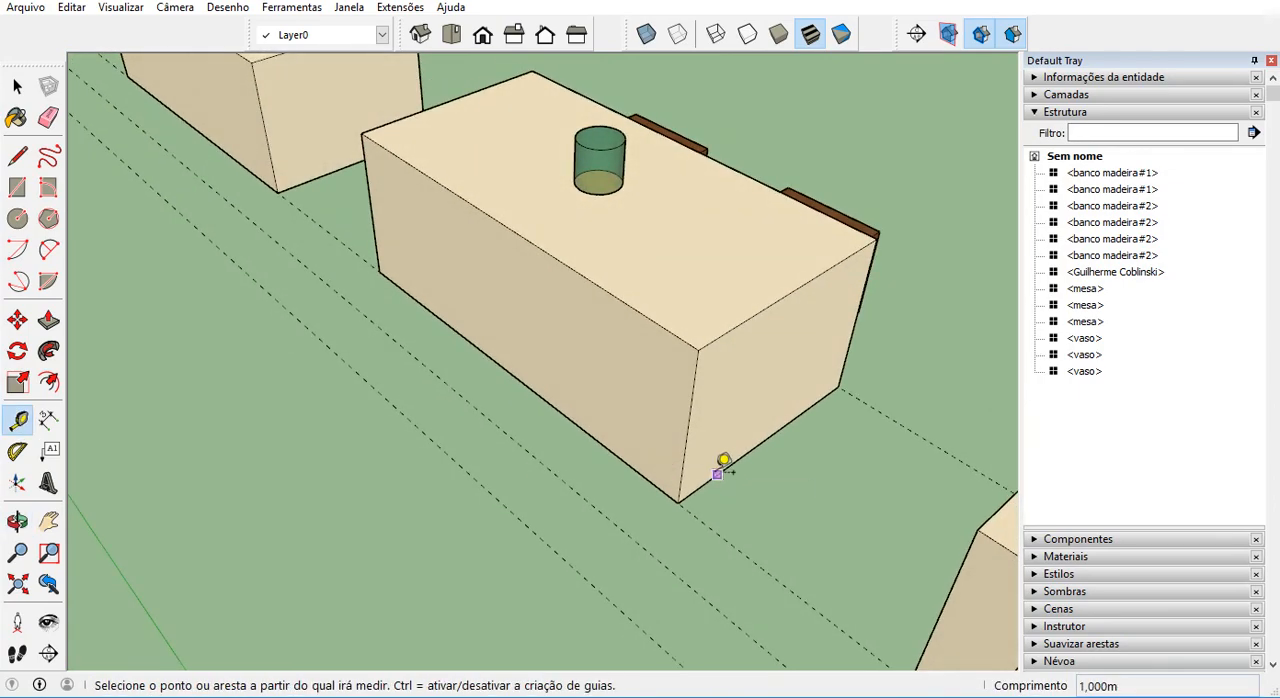
middle_click_drag(720, 477, 723, 531)
Place a parallel guide 0.25 m from the middle table's end guide, toward the table's centre.
scroll(717, 528, "up", 3)
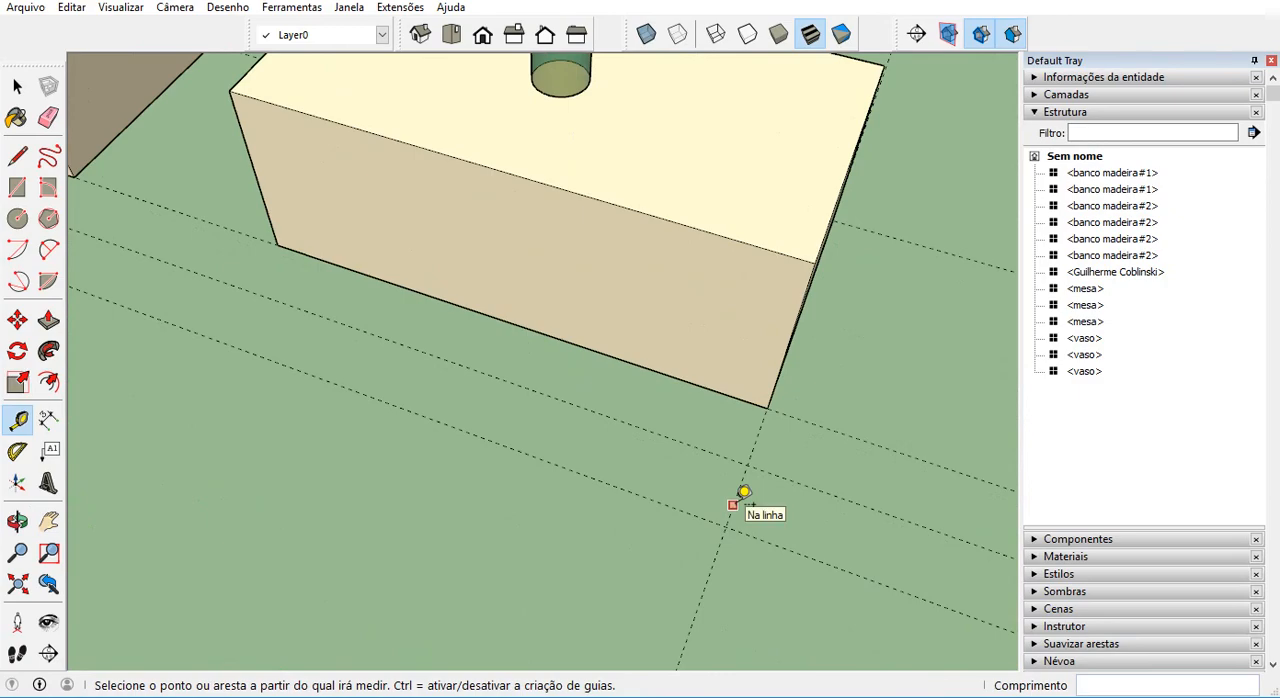
left_click(732, 504)
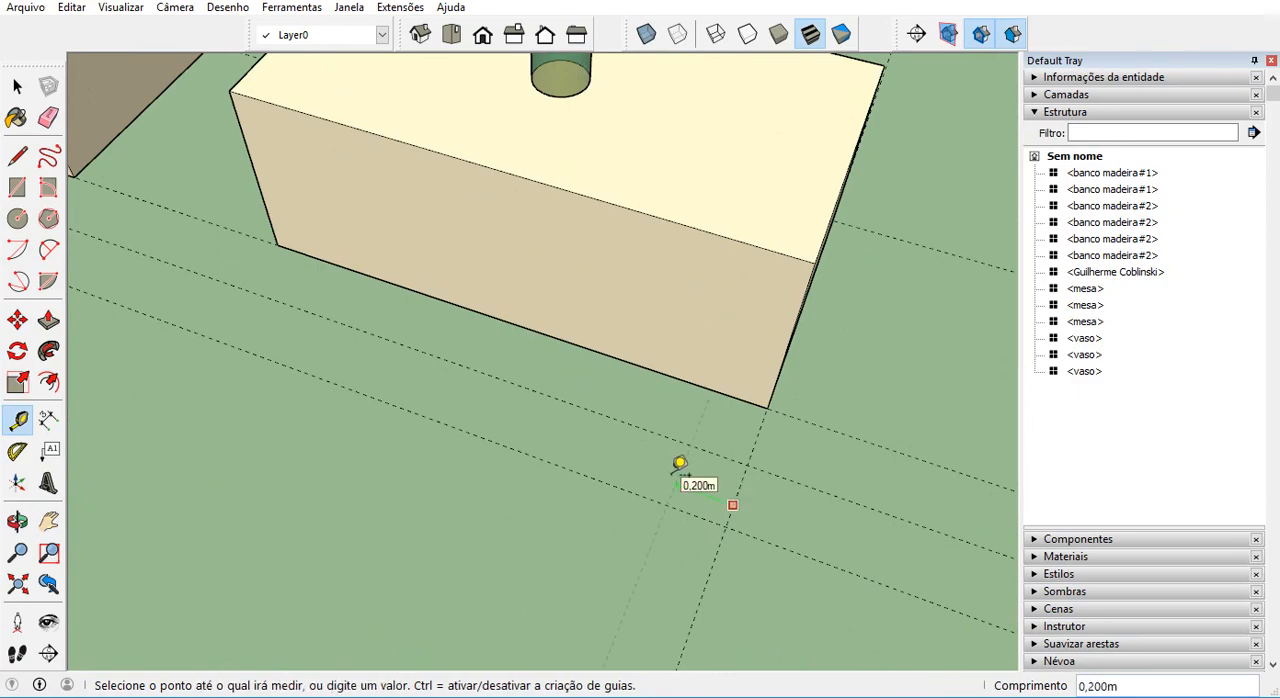
scroll(690, 466, "down", 3)
middle_click_drag(749, 449, 623, 605)
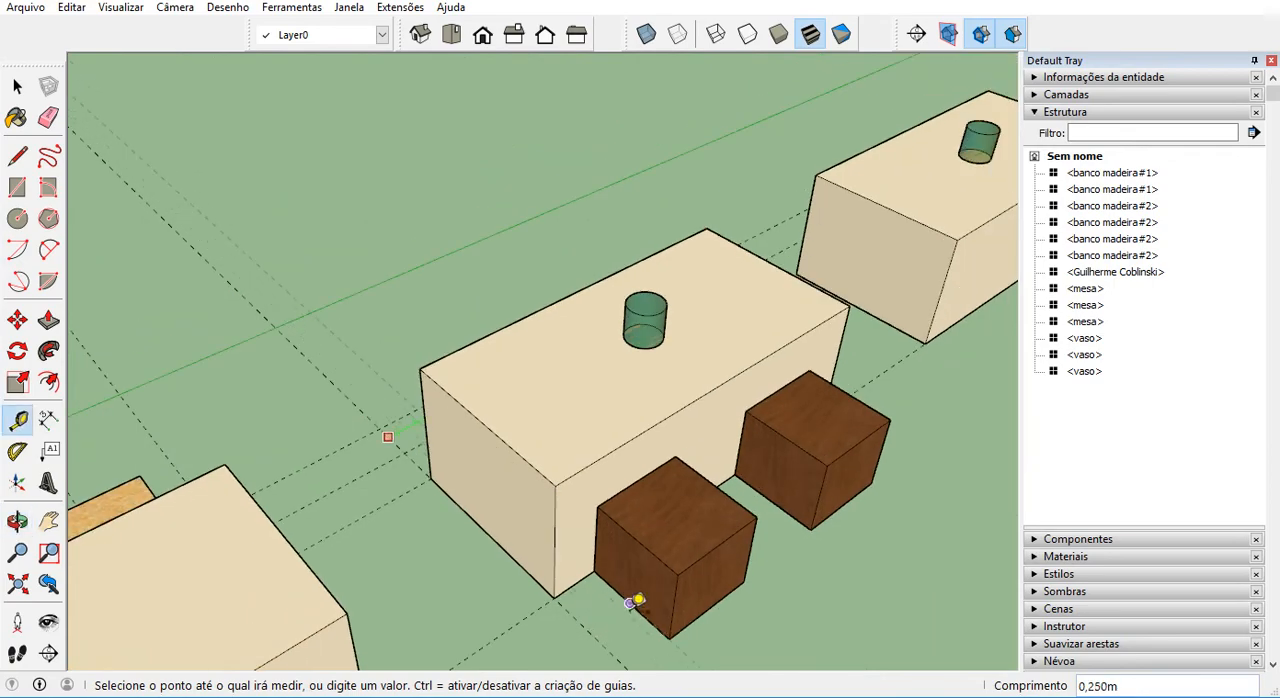
left_click(637, 600)
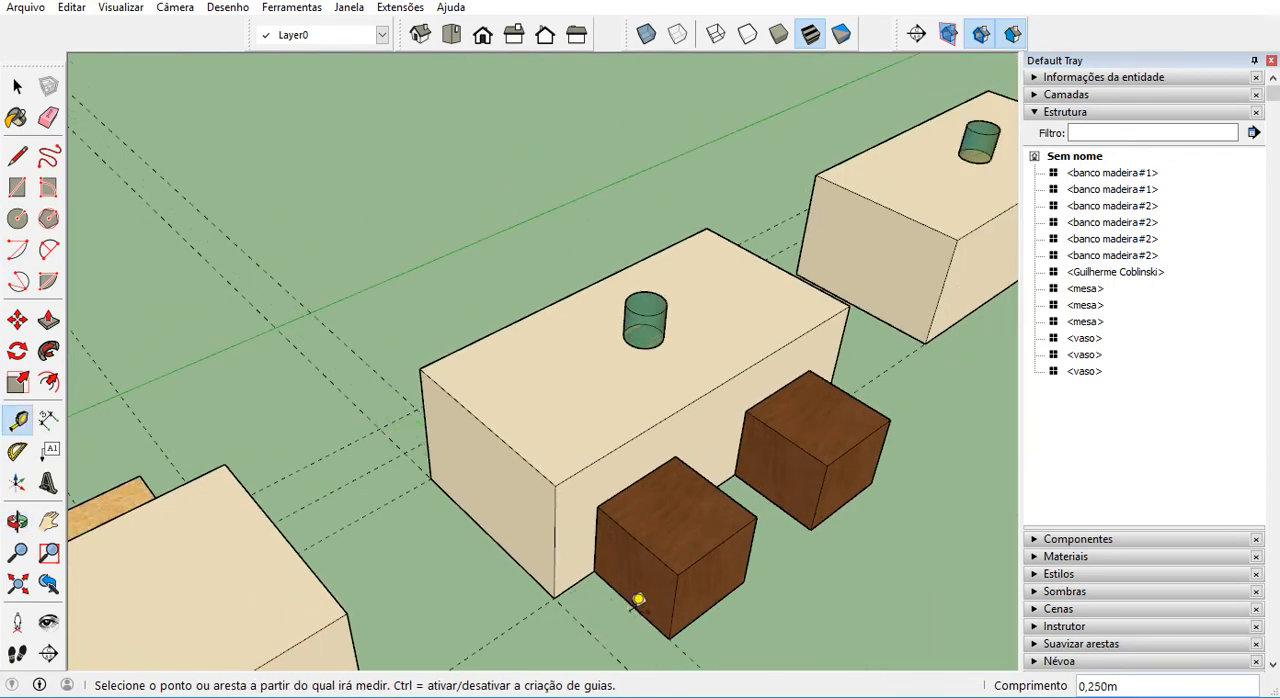
Add a second parallel guide another 0.25 m farther along the middle table's long side.
middle_click_drag(429, 480, 573, 601)
scroll(573, 601, "up", 5)
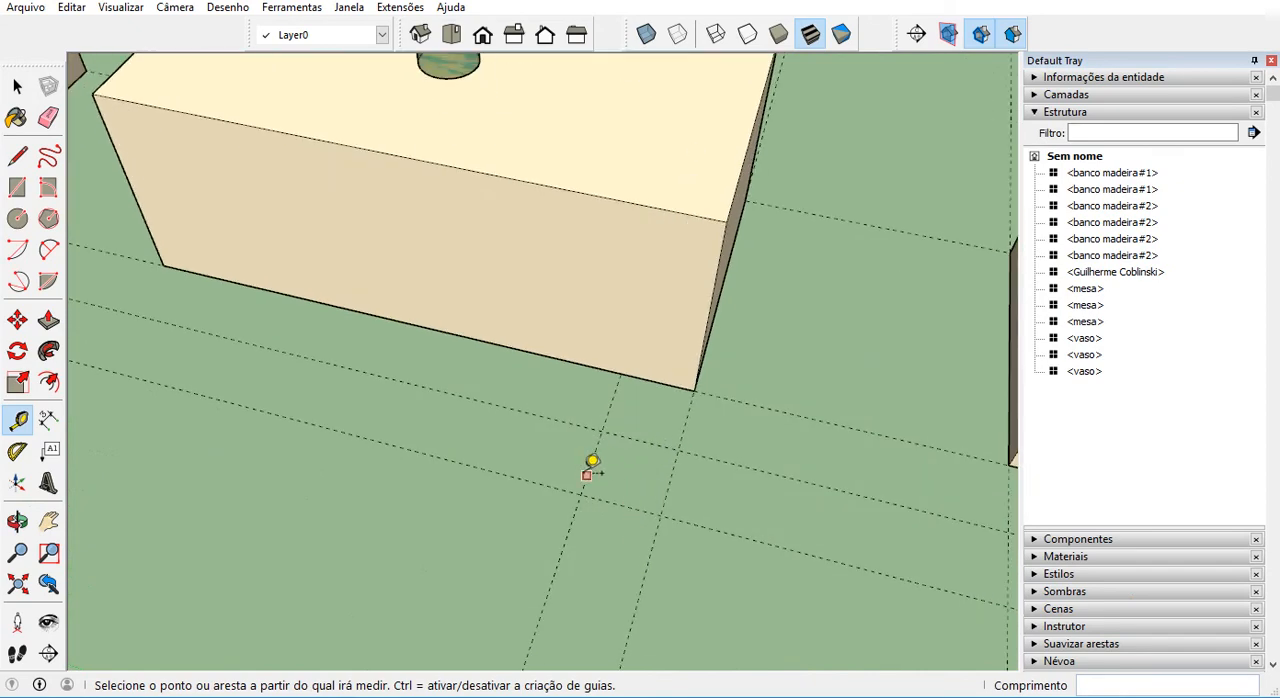
left_click(588, 471)
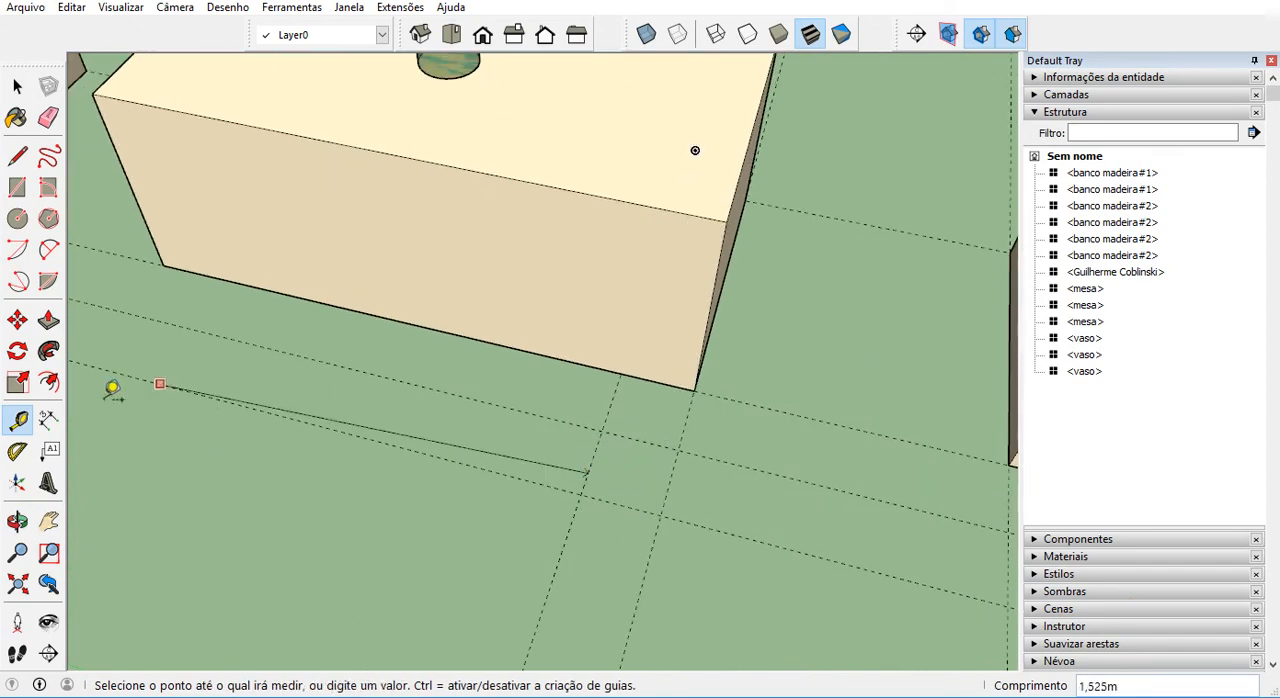
left_click(18, 420)
left_click(594, 457)
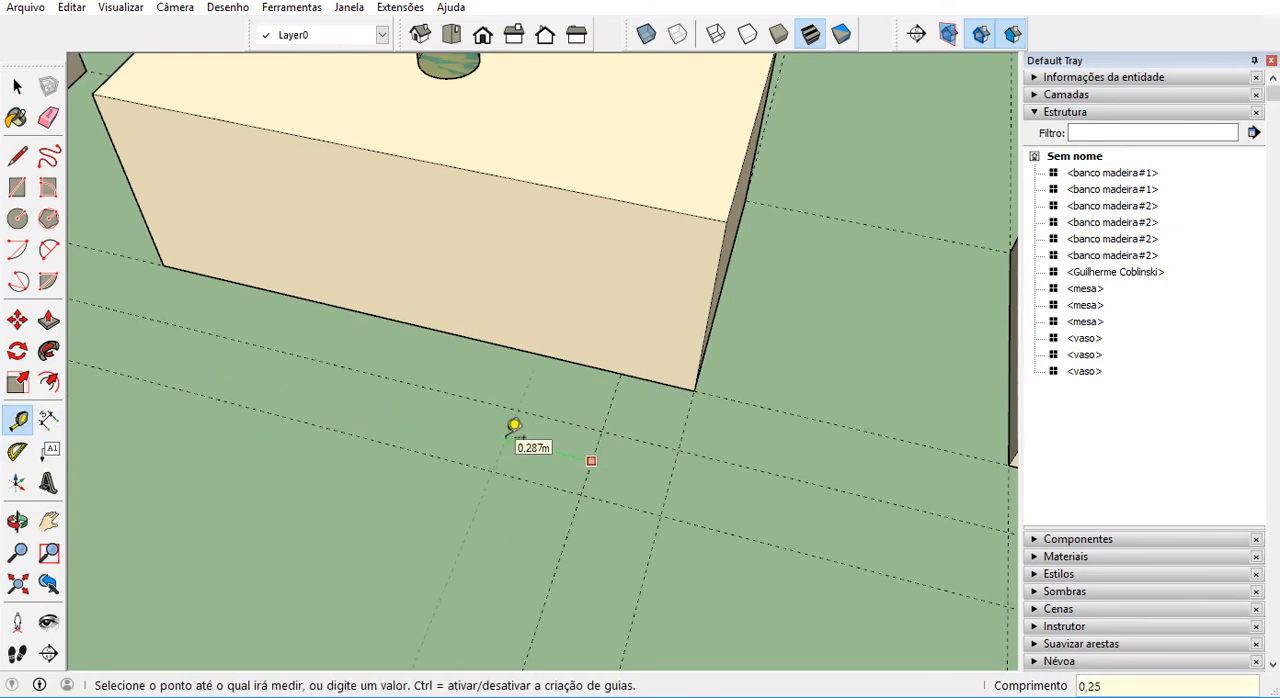
left_click(513, 425)
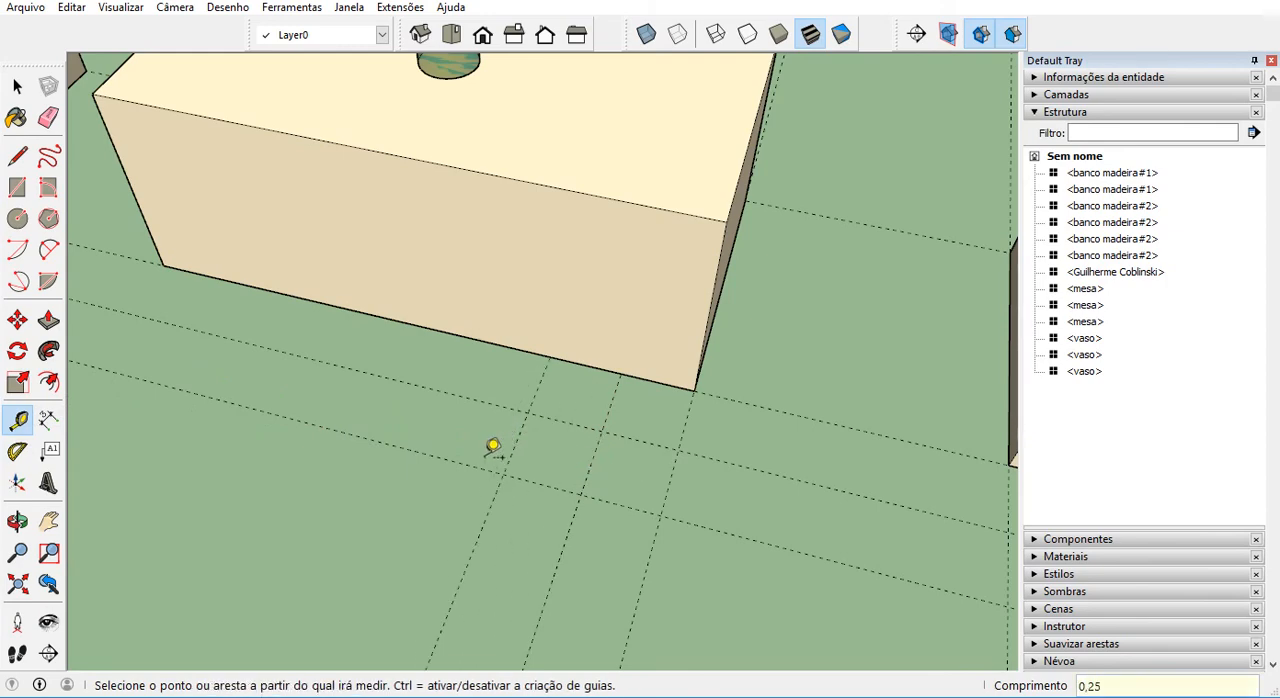
Draw a circle of 0.25 m radius beside the middle table, centred on the intersection of the inner guides.
left_click(17, 156)
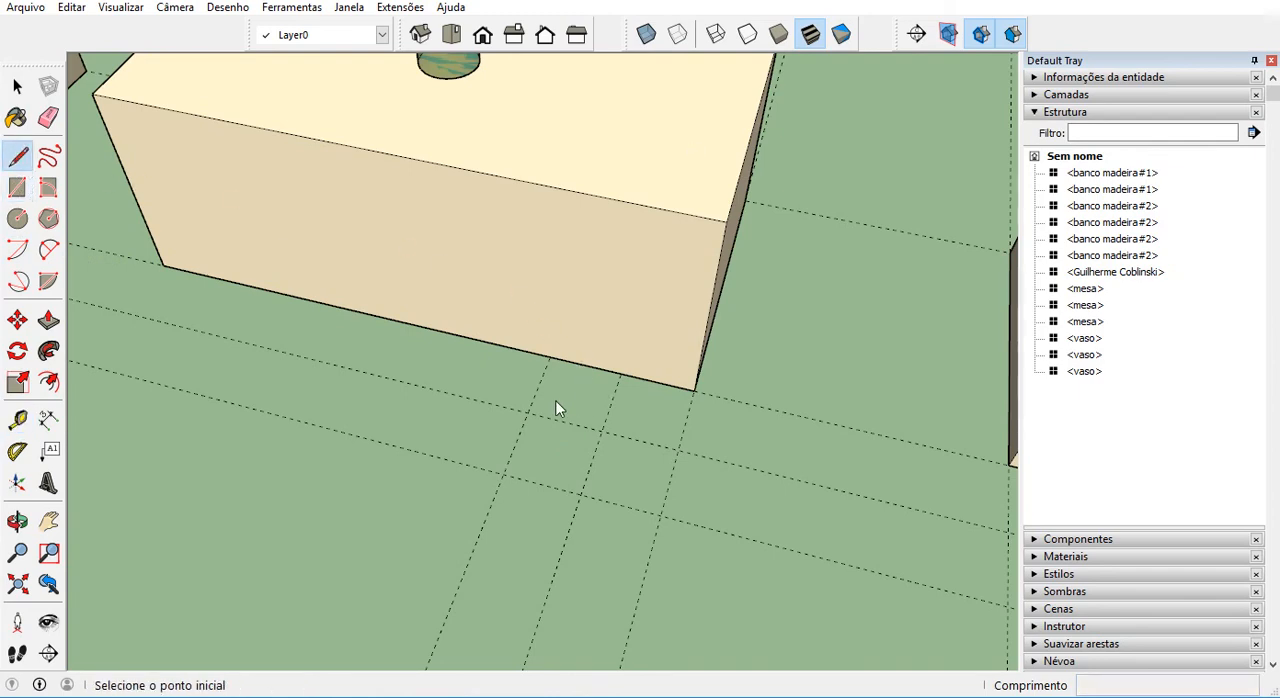
scroll(528, 410, "down", 3)
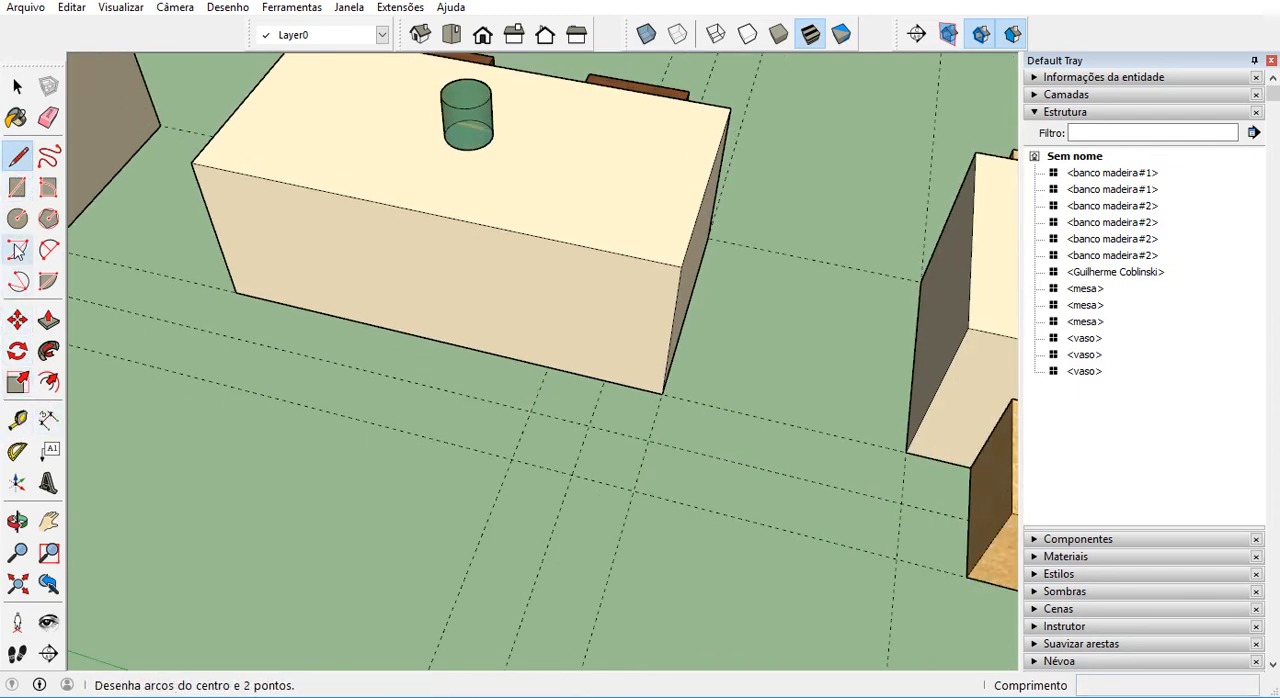
left_click(17, 218)
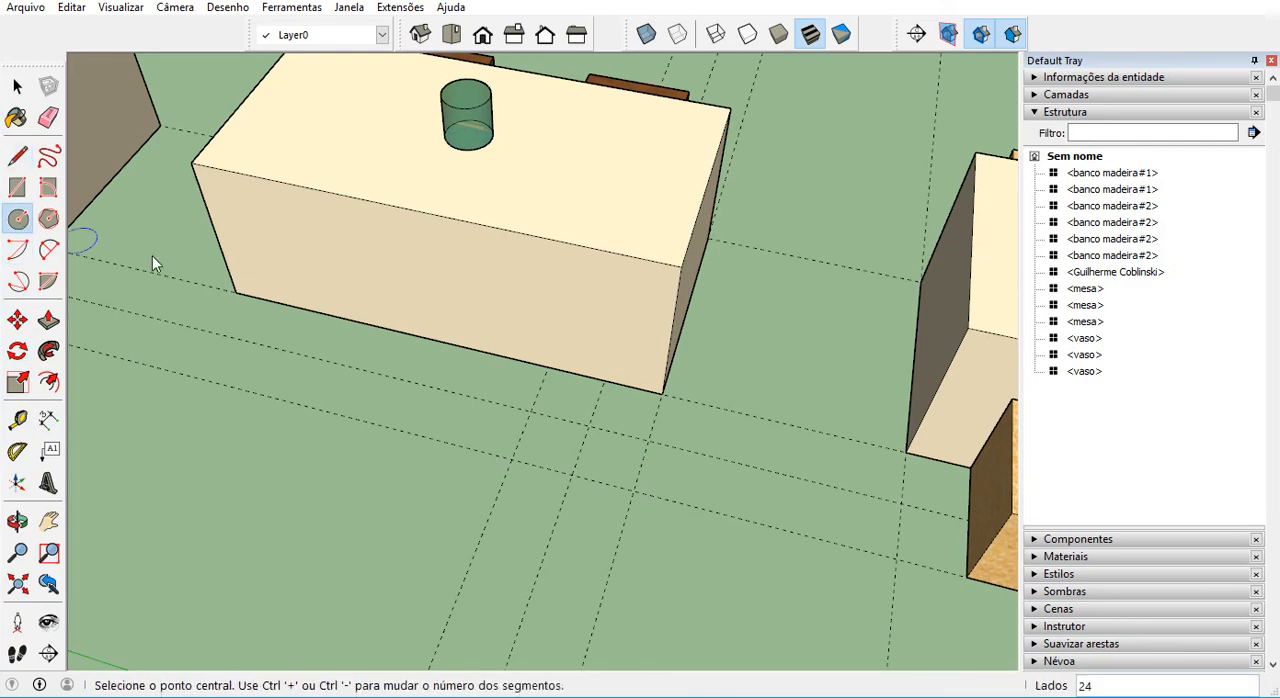
left_click(530, 411)
left_click(592, 424)
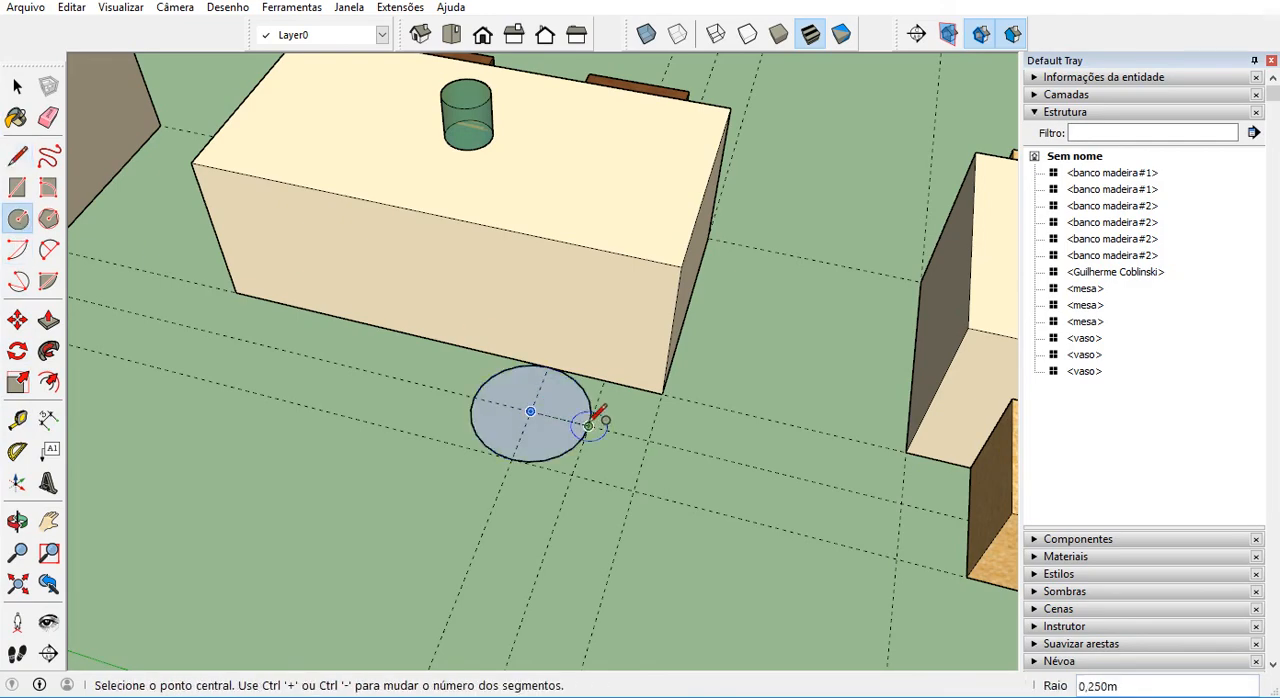
Start a component from the circle's face and edge, with "troca" as its definition name.
middle_click_drag(600, 423, 508, 417)
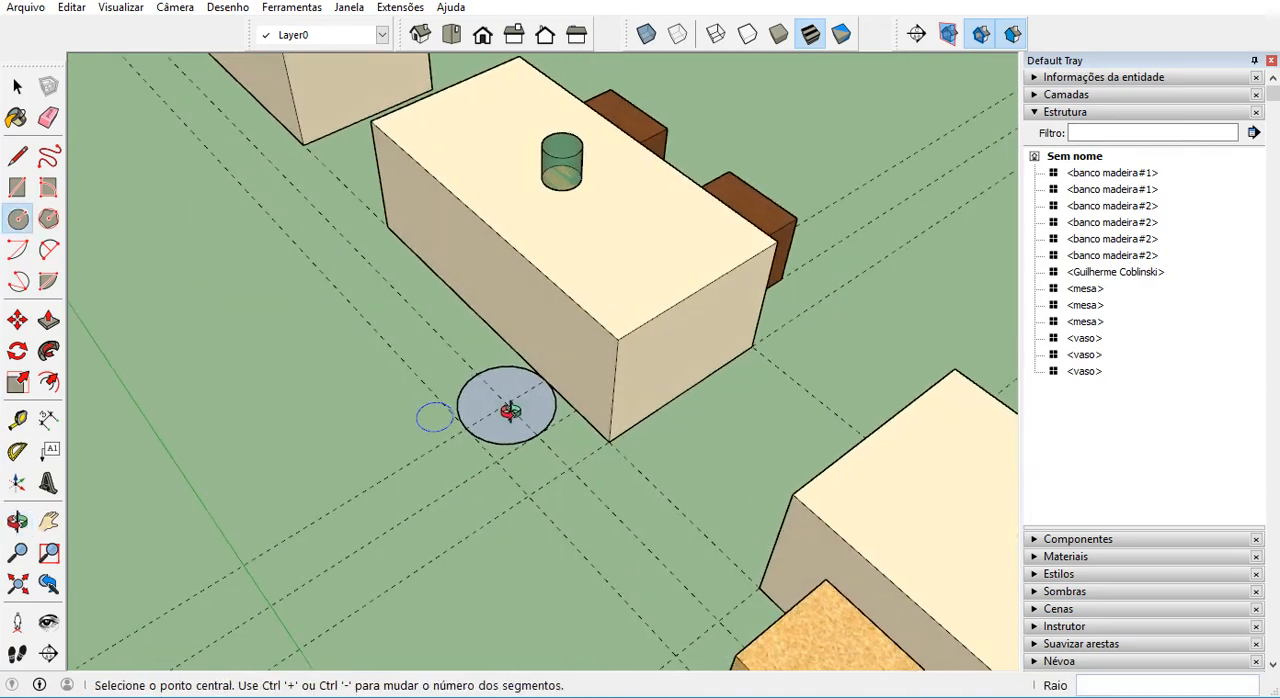
scroll(508, 417, "up", 1)
left_click(17, 88)
left_click(17, 90)
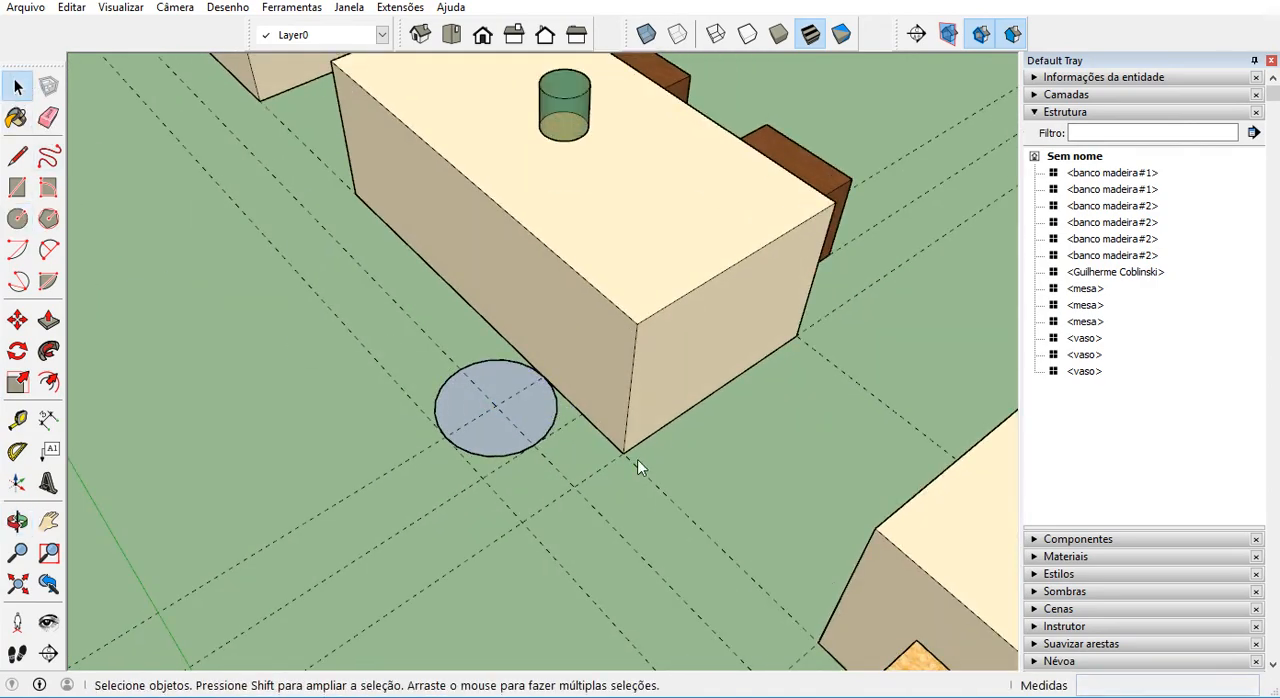
scroll(505, 395, "up", 1)
double_click(504, 394)
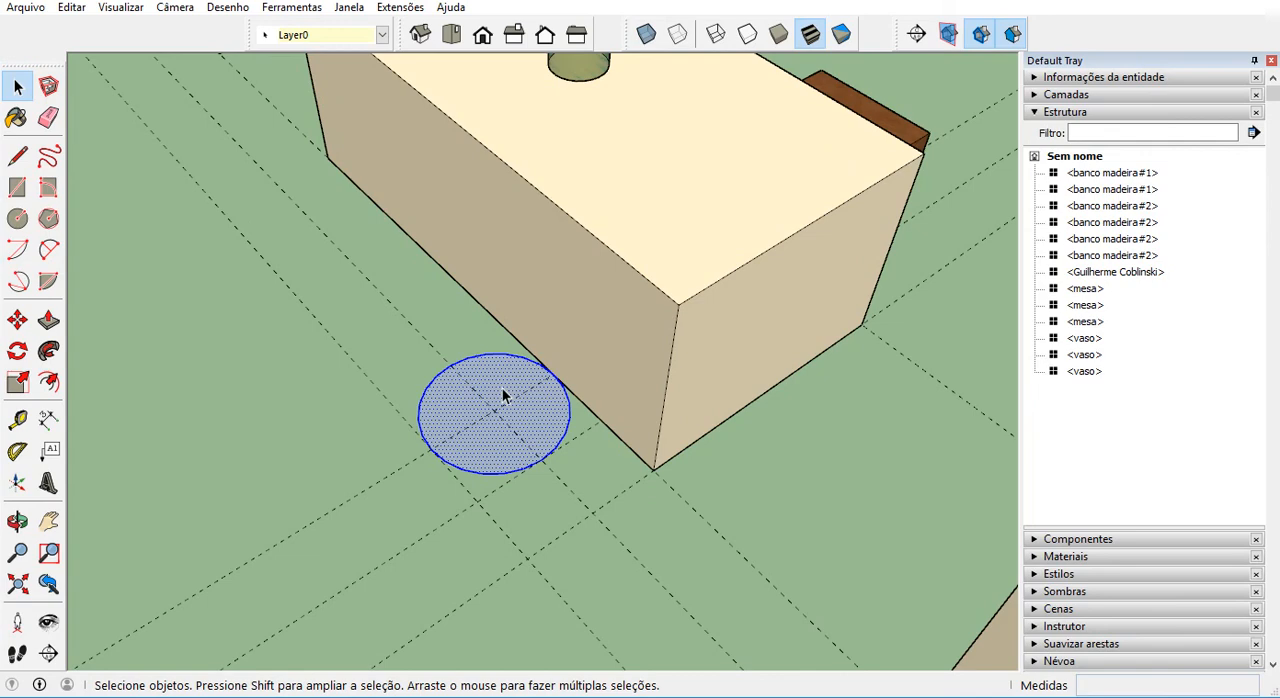
left_click(504, 395)
right_click(504, 395)
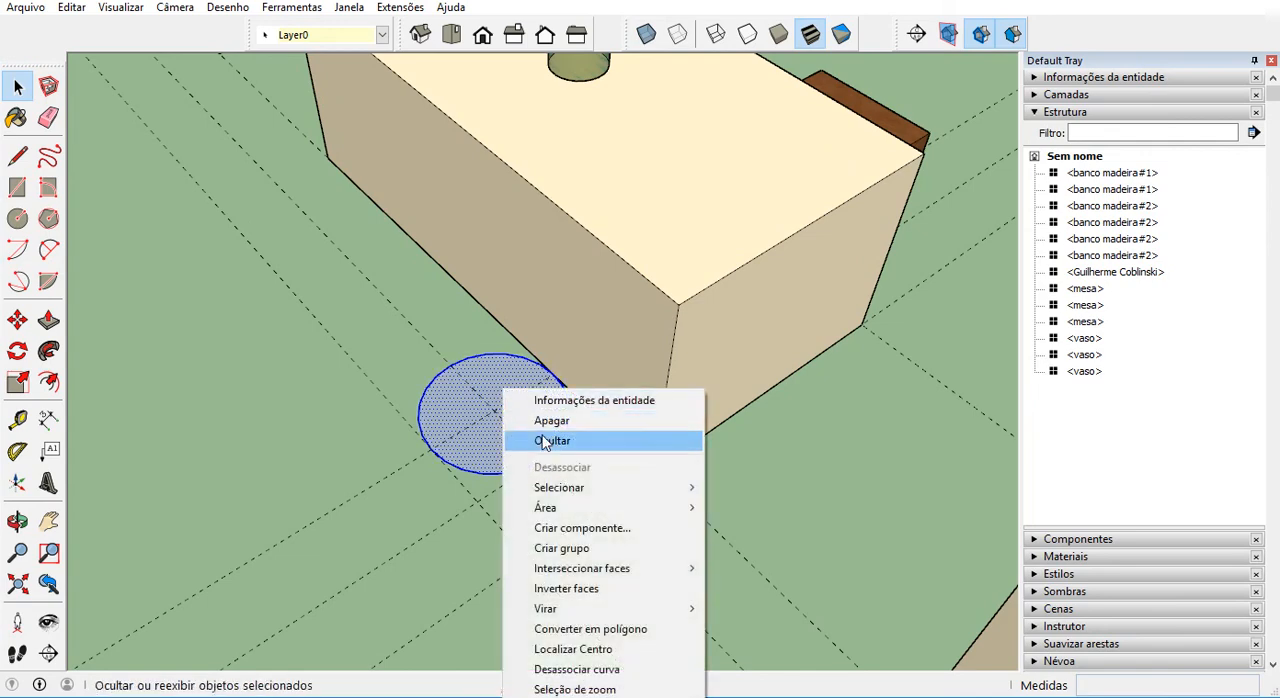
left_click(587, 529)
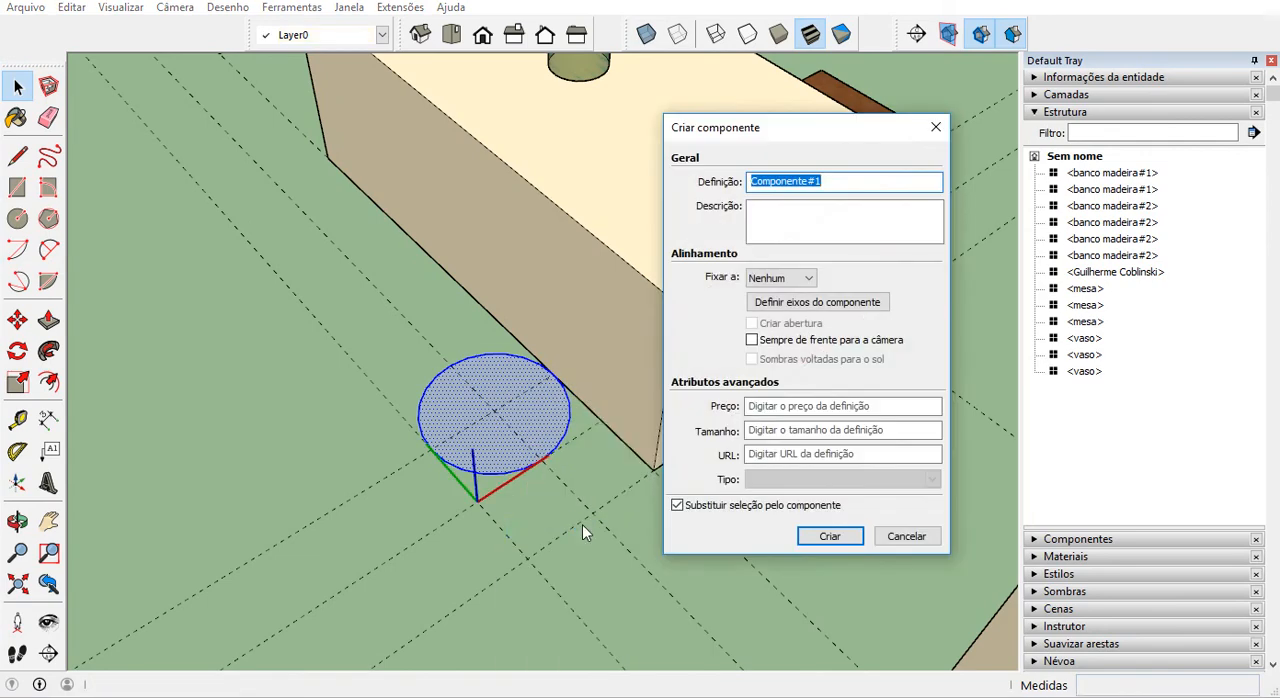
type("troca")
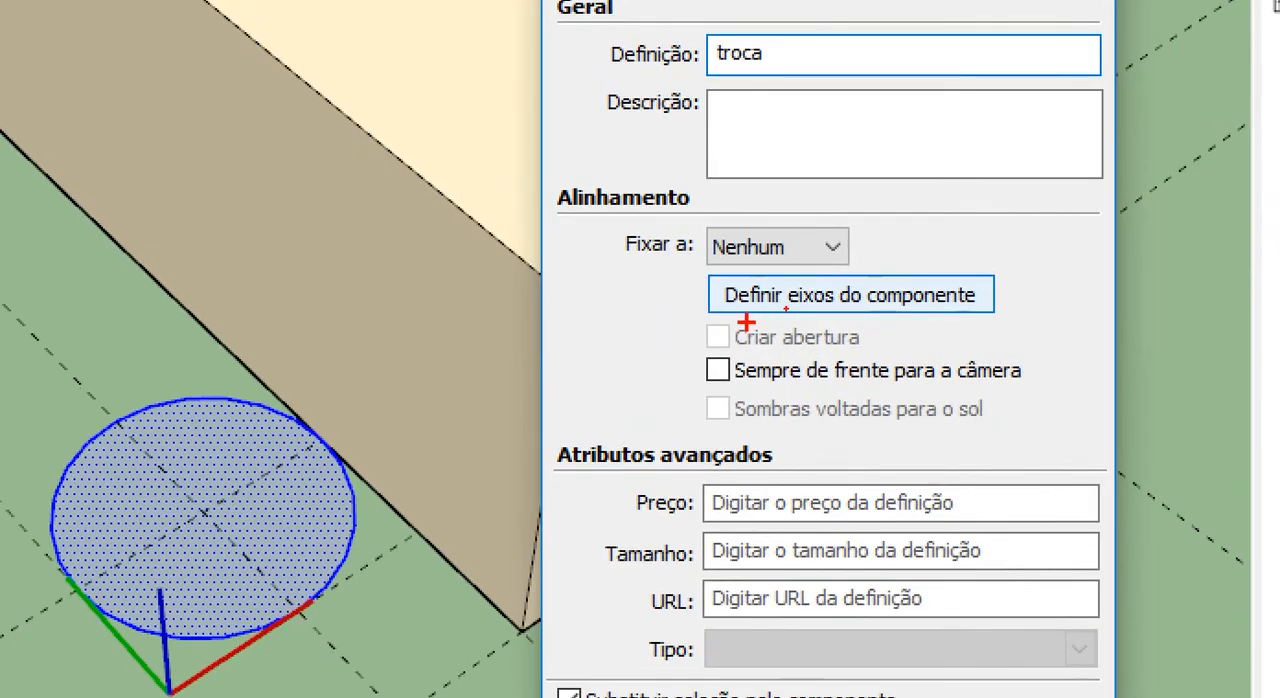
Define custom axes for the "troca" component and place their origin at the circle's centre.
left_click_drag(746, 311, 878, 315)
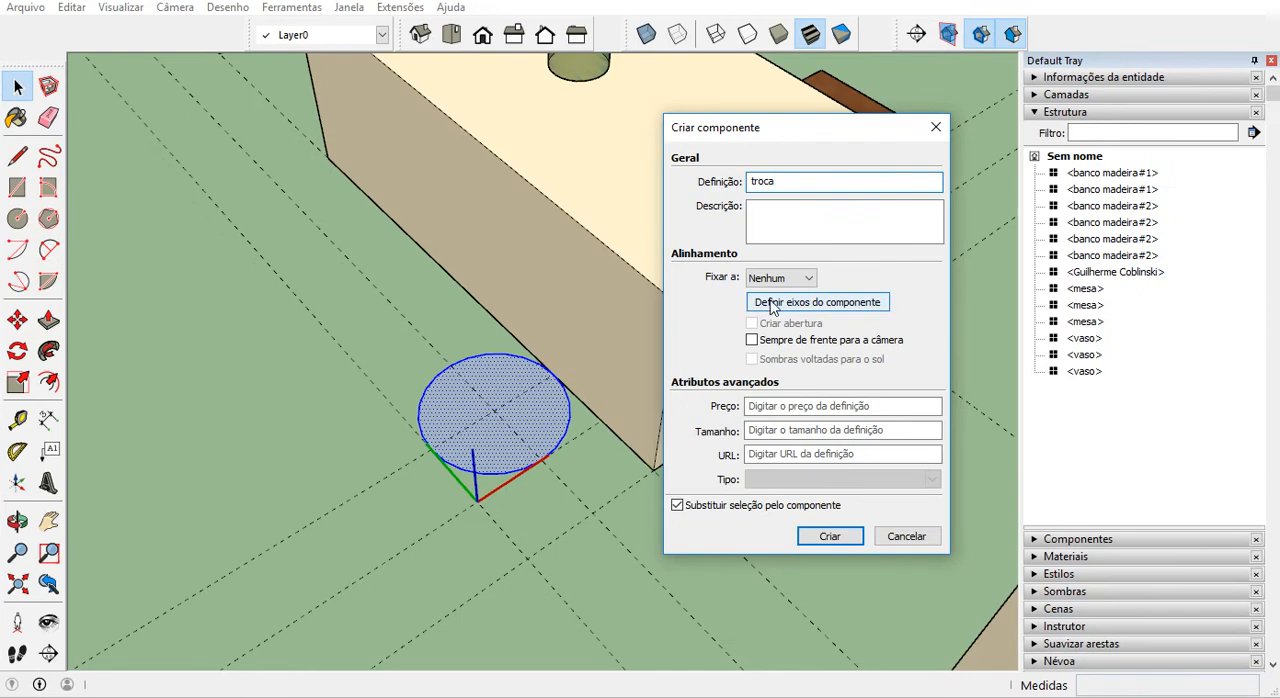
left_click(772, 302)
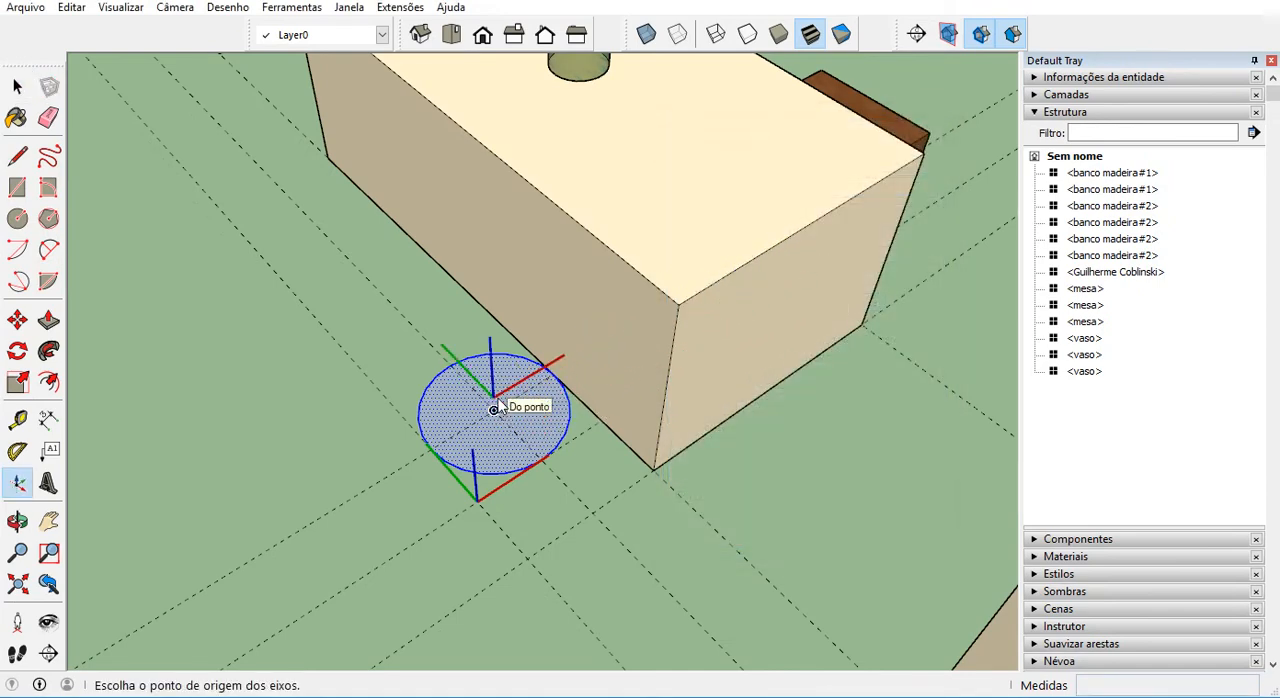
middle_click_drag(496, 411, 289, 380)
middle_click_drag(437, 400, 471, 423)
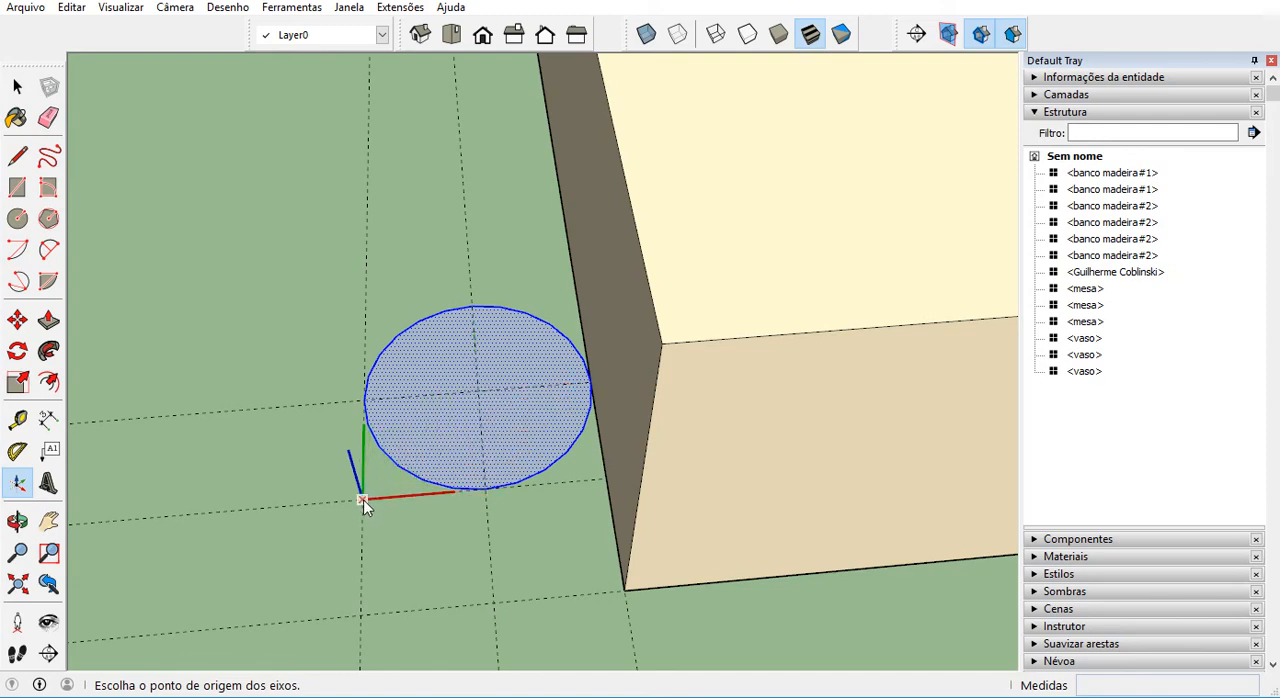
scroll(362, 503, "up", 3)
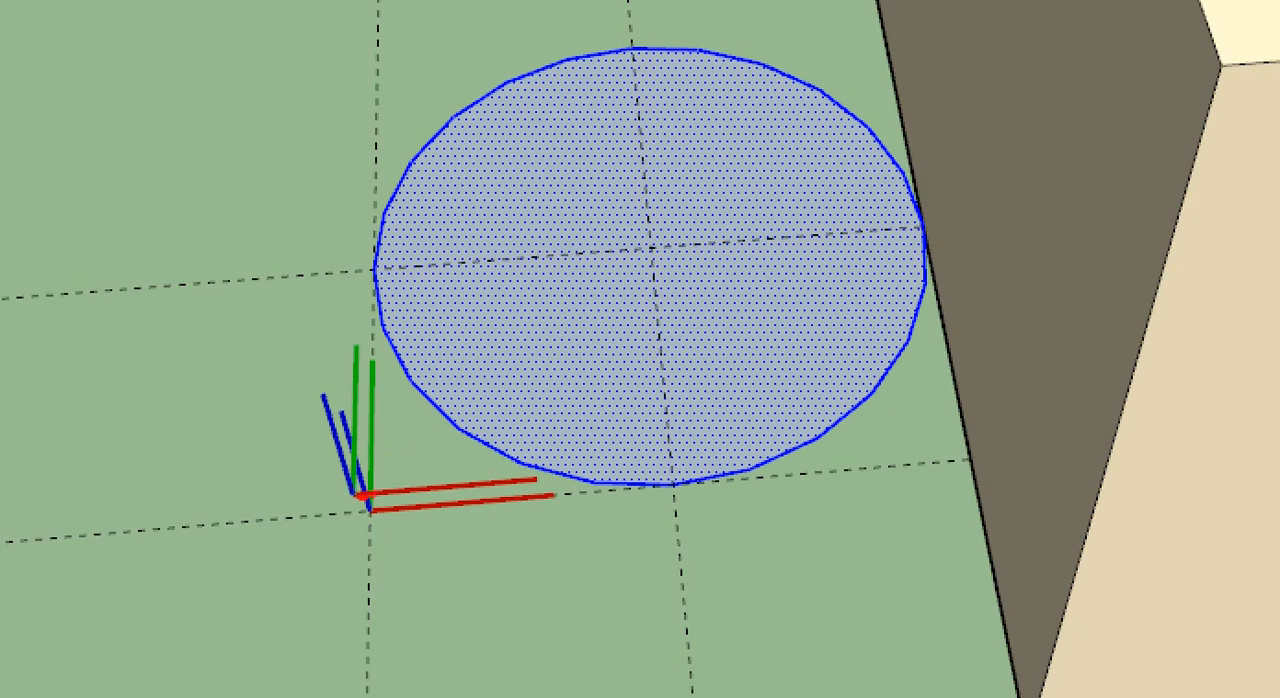
left_click_drag(445, 478, 511, 467)
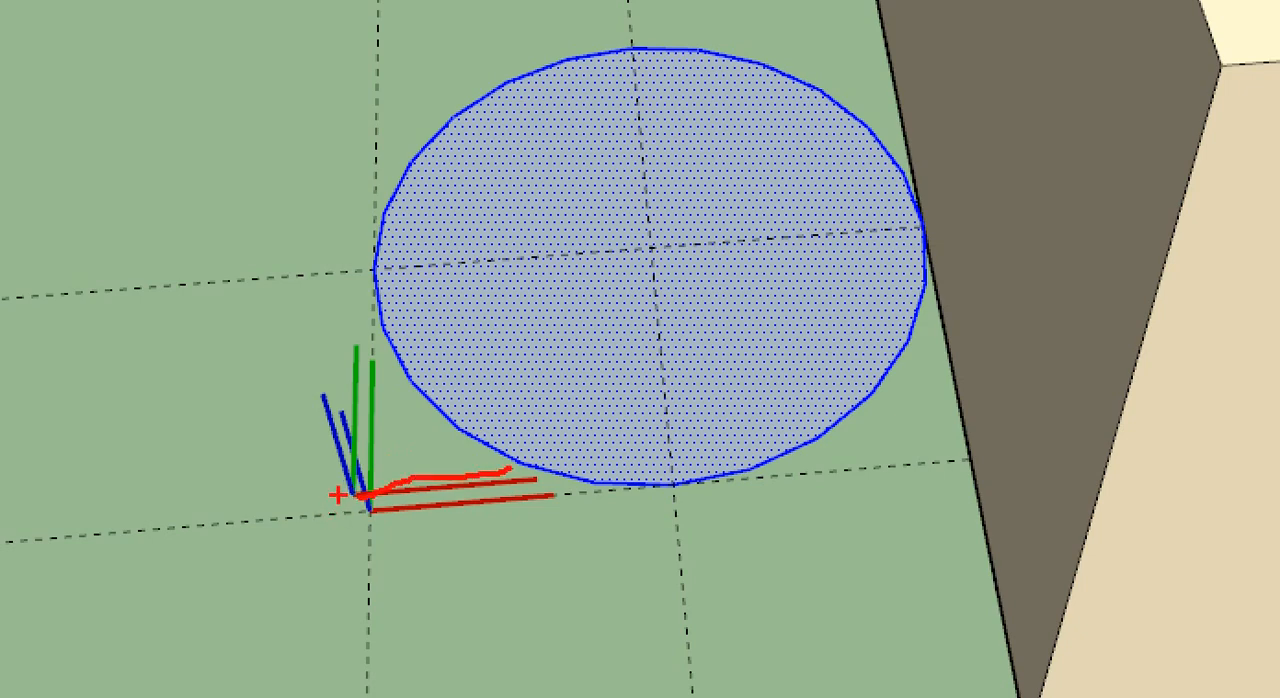
mouse_move(339, 487)
left_mouse_down()
mouse_move(348, 497)
mouse_move(305, 405)
left_mouse_up()
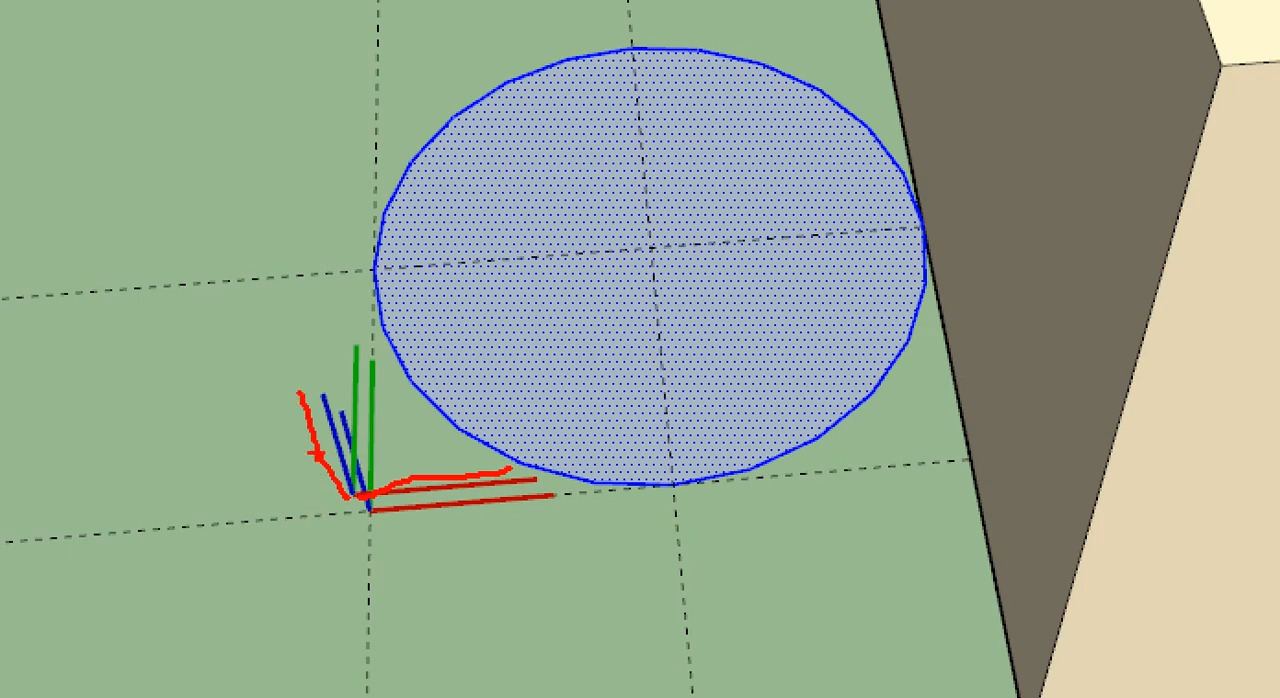
mouse_move(335, 400)
left_mouse_down()
mouse_move(329, 229)
mouse_move(347, 204)
mouse_move(343, 248)
left_mouse_up()
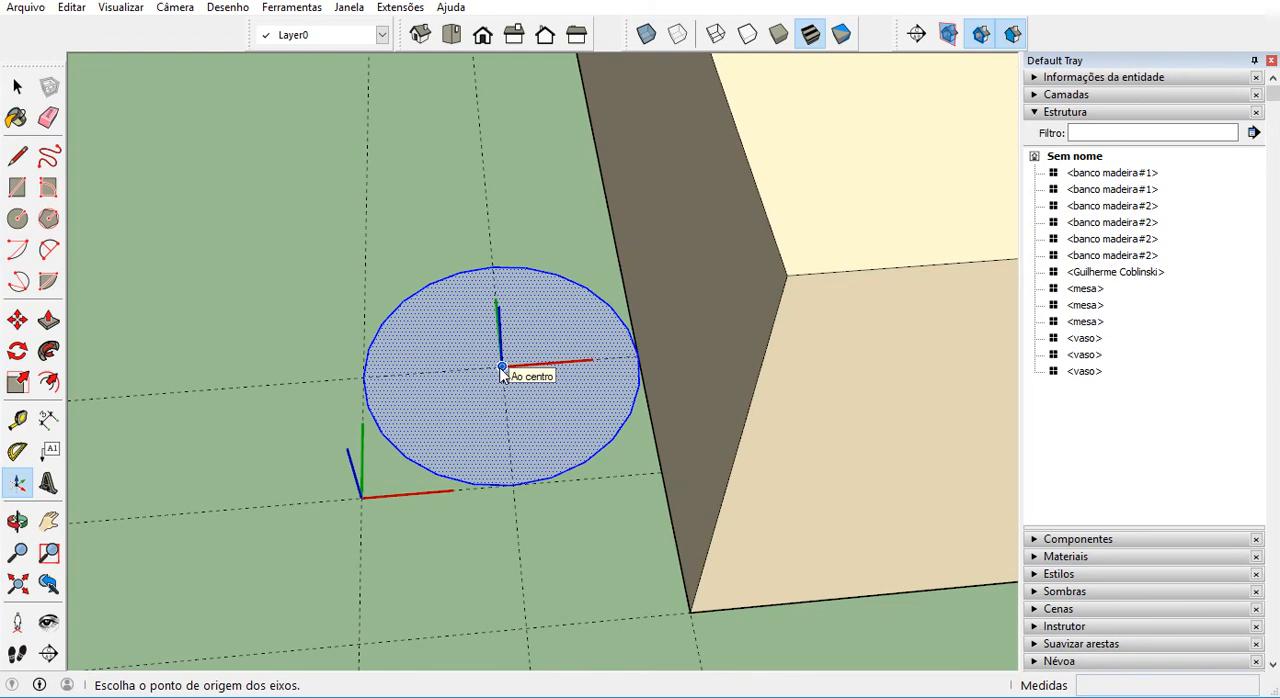
left_click(502, 368)
Point the red axis along the guide parallel to the table's long side and the green axis away from the table, and create the component.
middle_click_drag(543, 318, 529, 391)
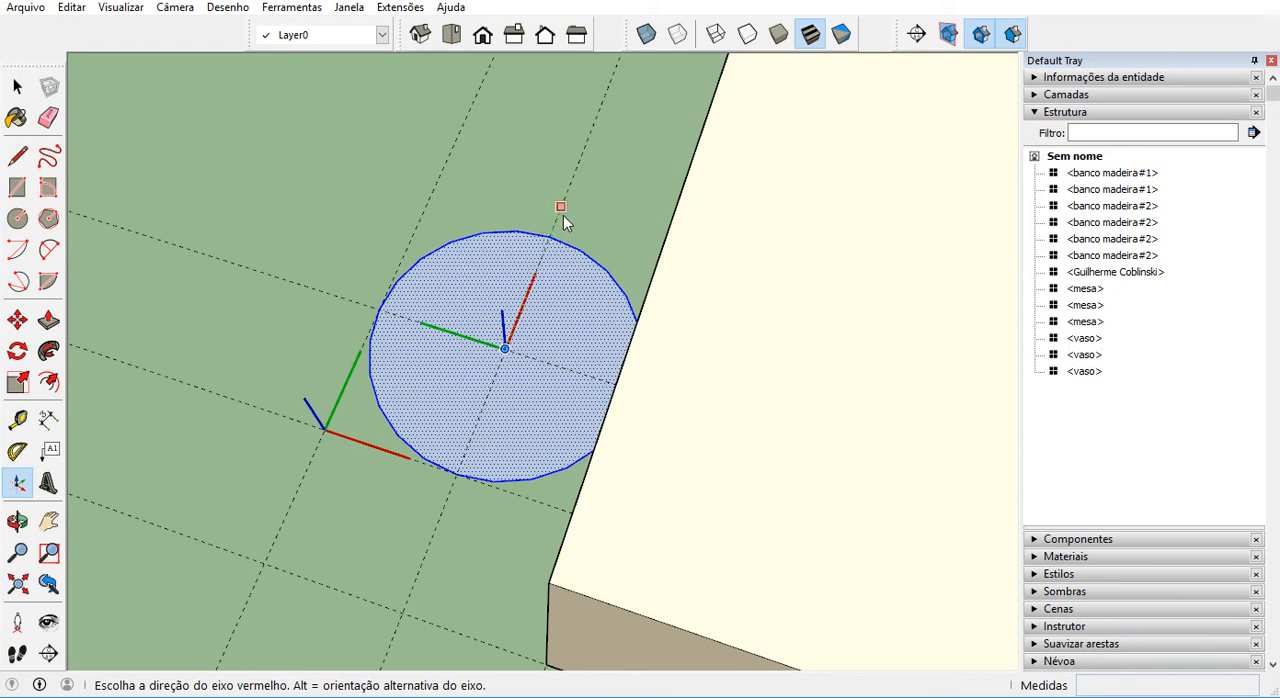
mouse_move(565, 212)
middle_mouse_down()
mouse_move(471, 220)
mouse_move(494, 237)
mouse_move(571, 206)
middle_mouse_up()
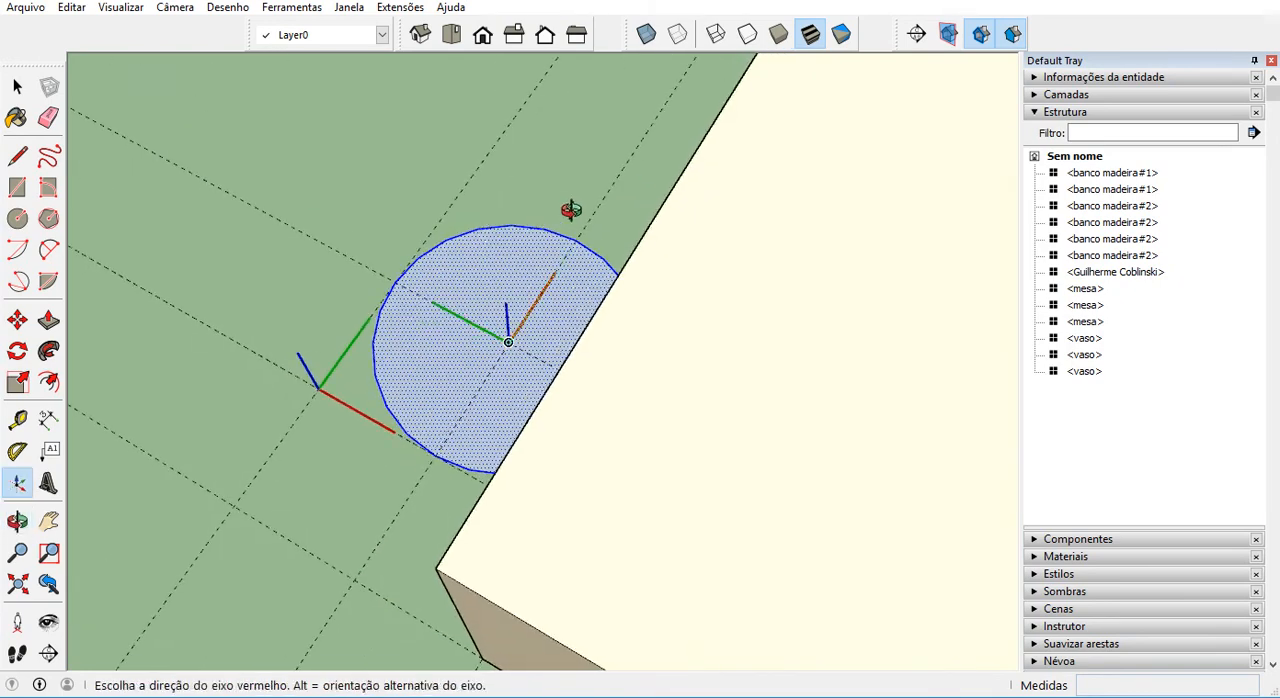
left_click(607, 195)
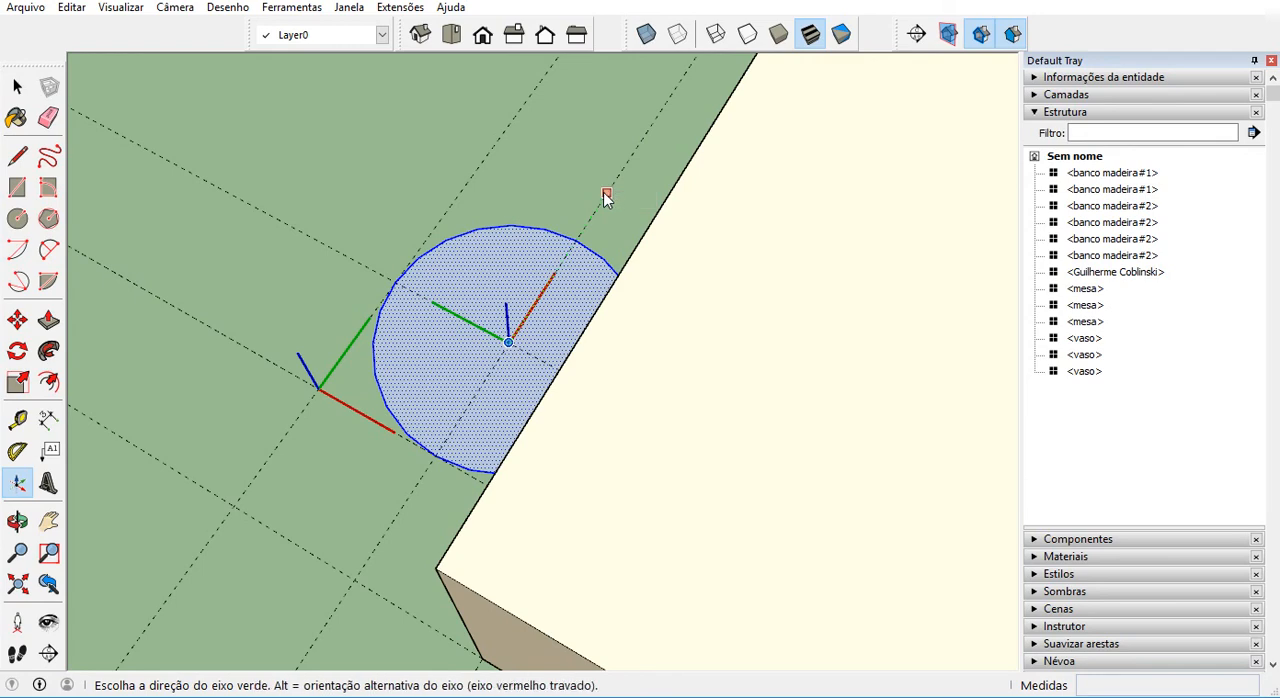
left_click(360, 250)
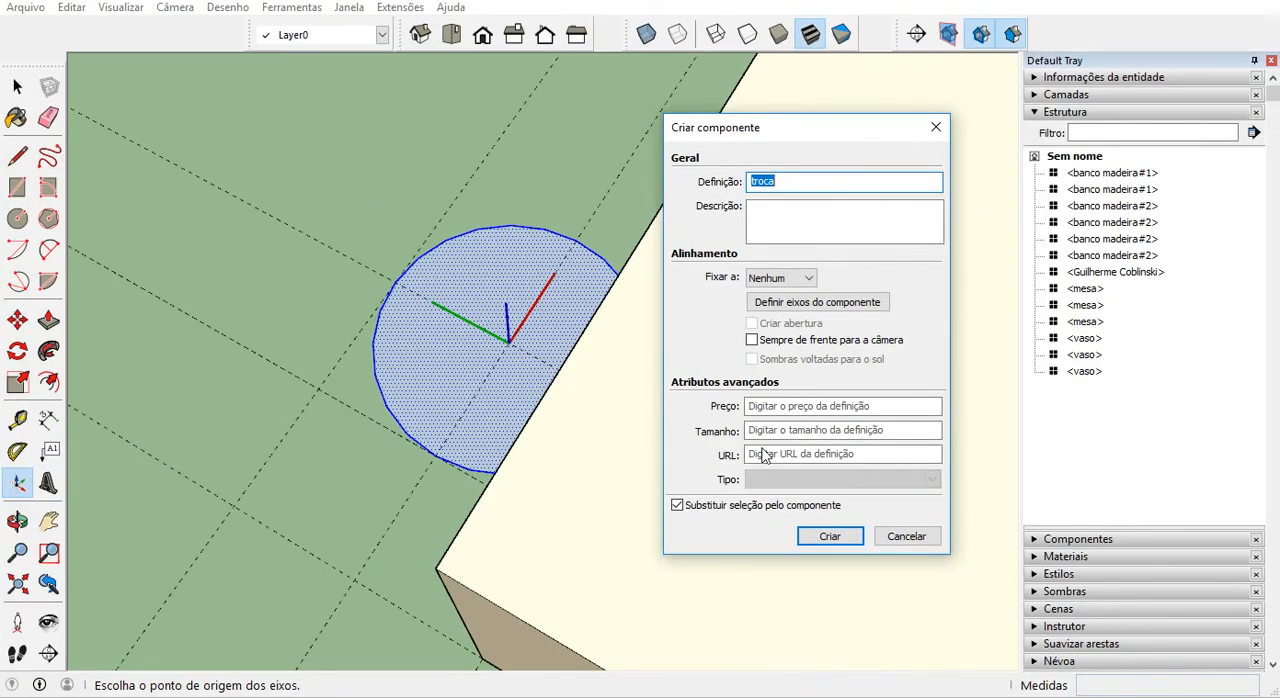
left_click(829, 537)
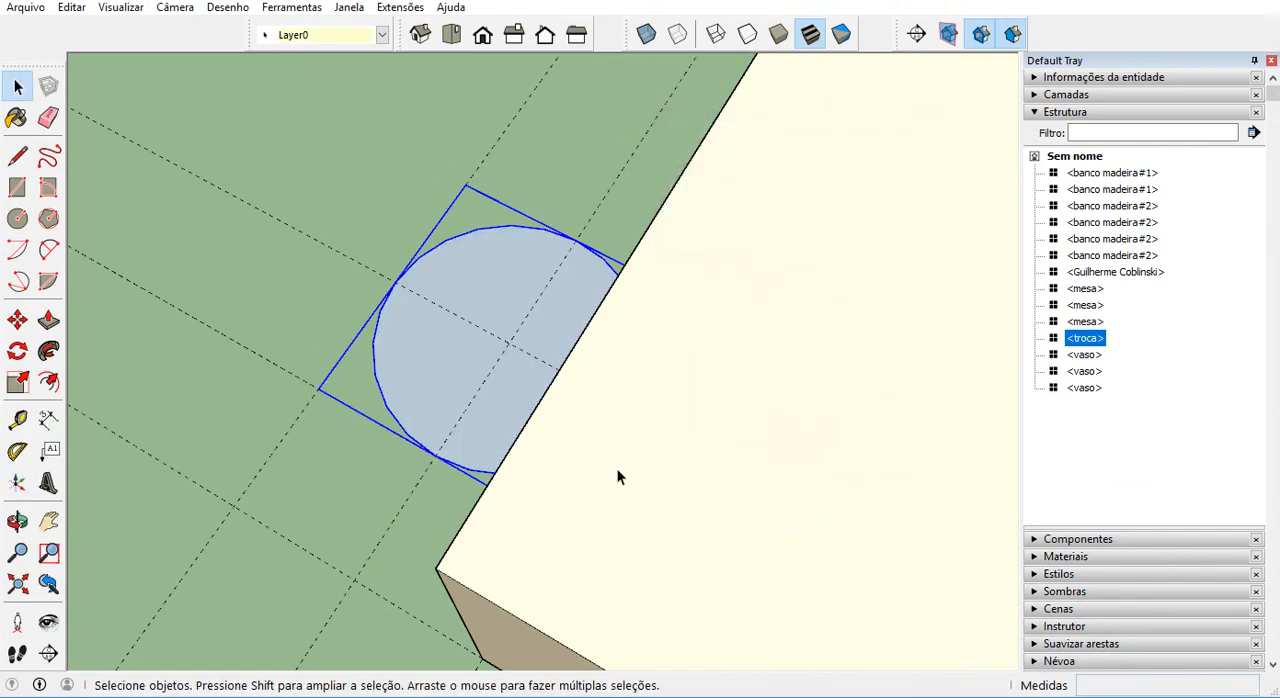
Draw a 0.5 m by 0.5 m square on the ground in front of the skateboarder figure, near the model origin.
scroll(543, 394, "down", 6)
scroll(516, 373, "down", 4)
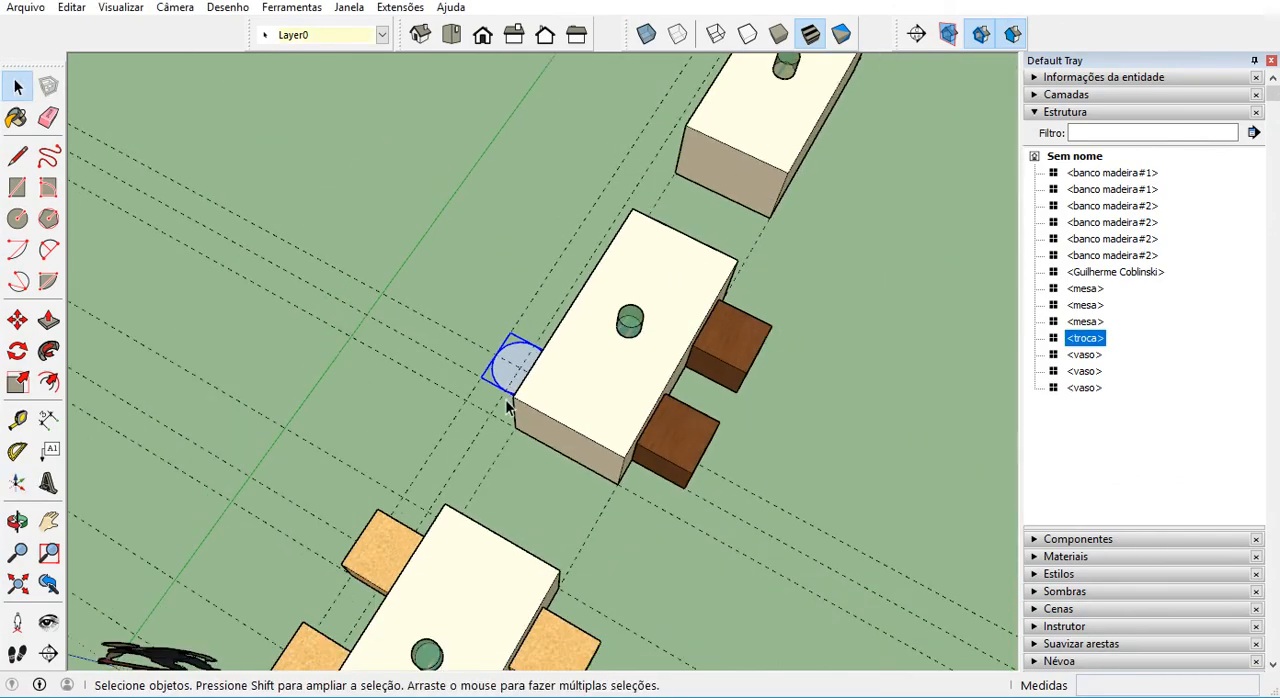
middle_click_drag(509, 401, 512, 271)
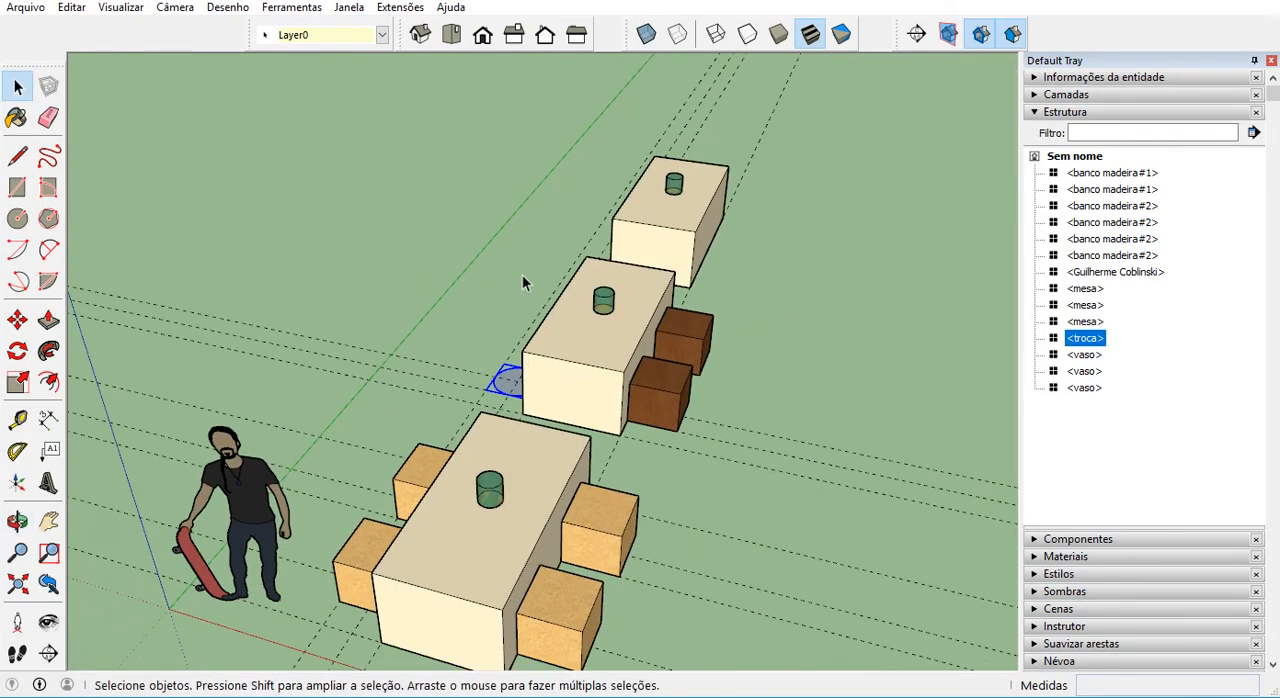
scroll(513, 385, "up", 2)
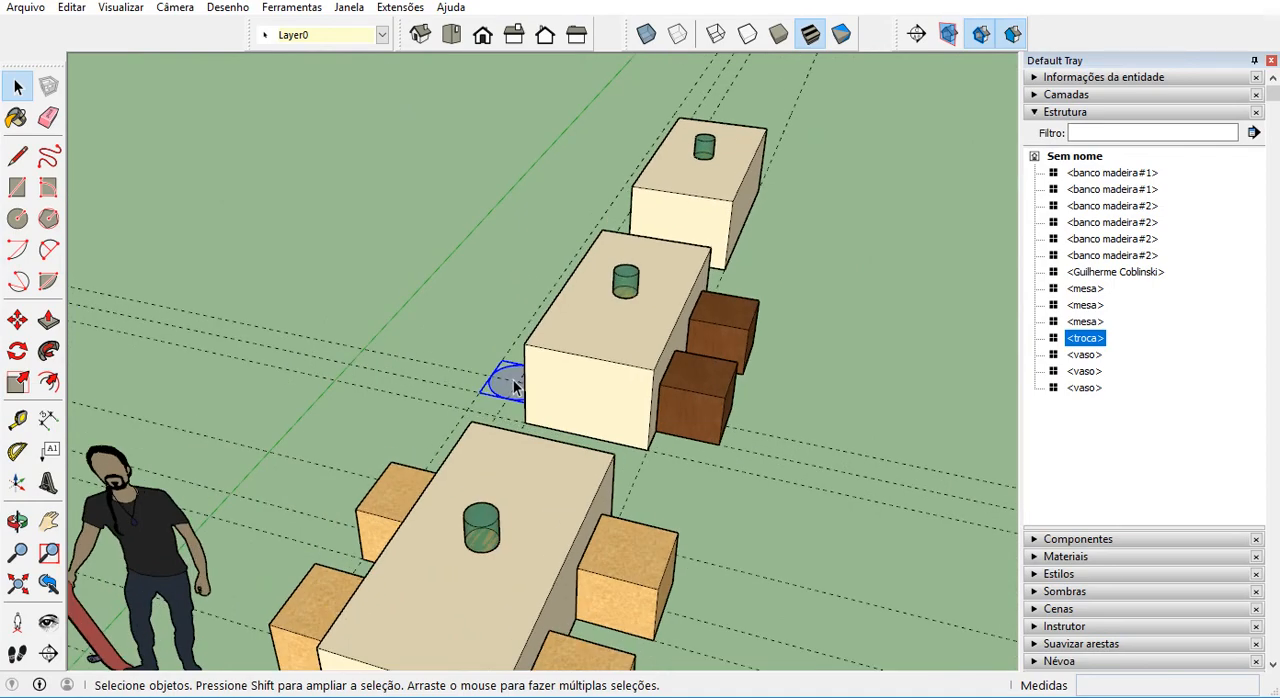
scroll(513, 386, "up", 1)
scroll(336, 388, "down", 2)
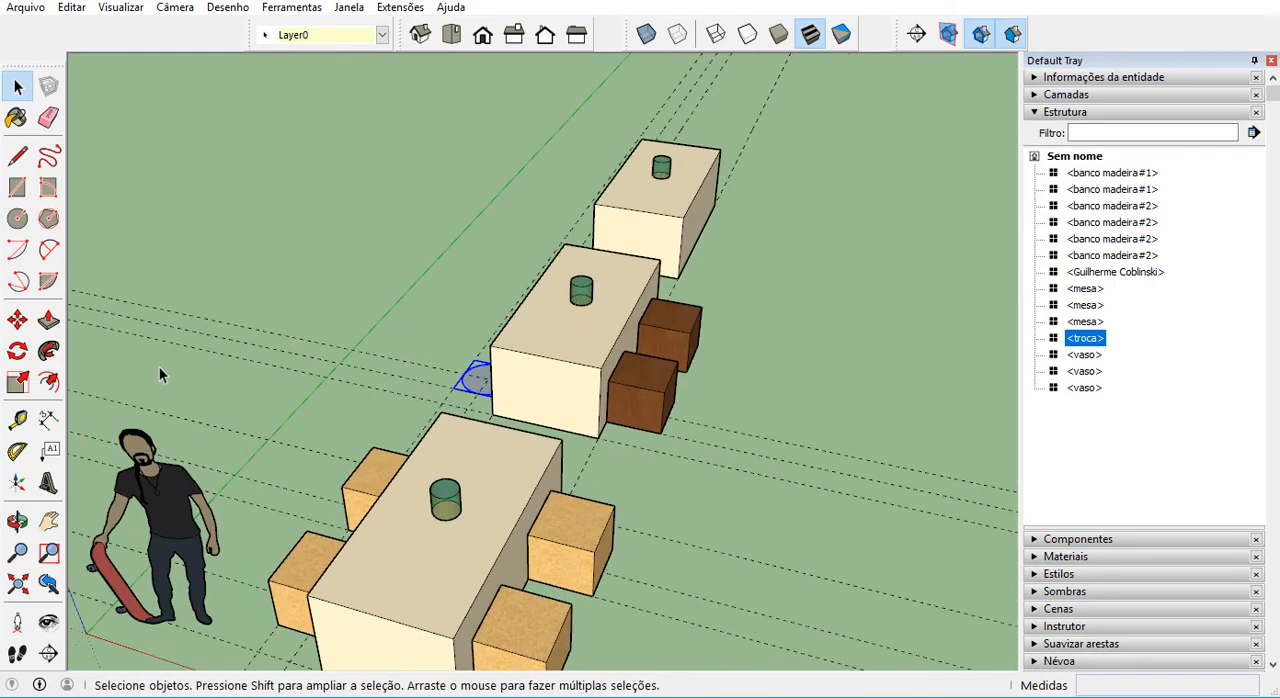
scroll(148, 215, "down", 2)
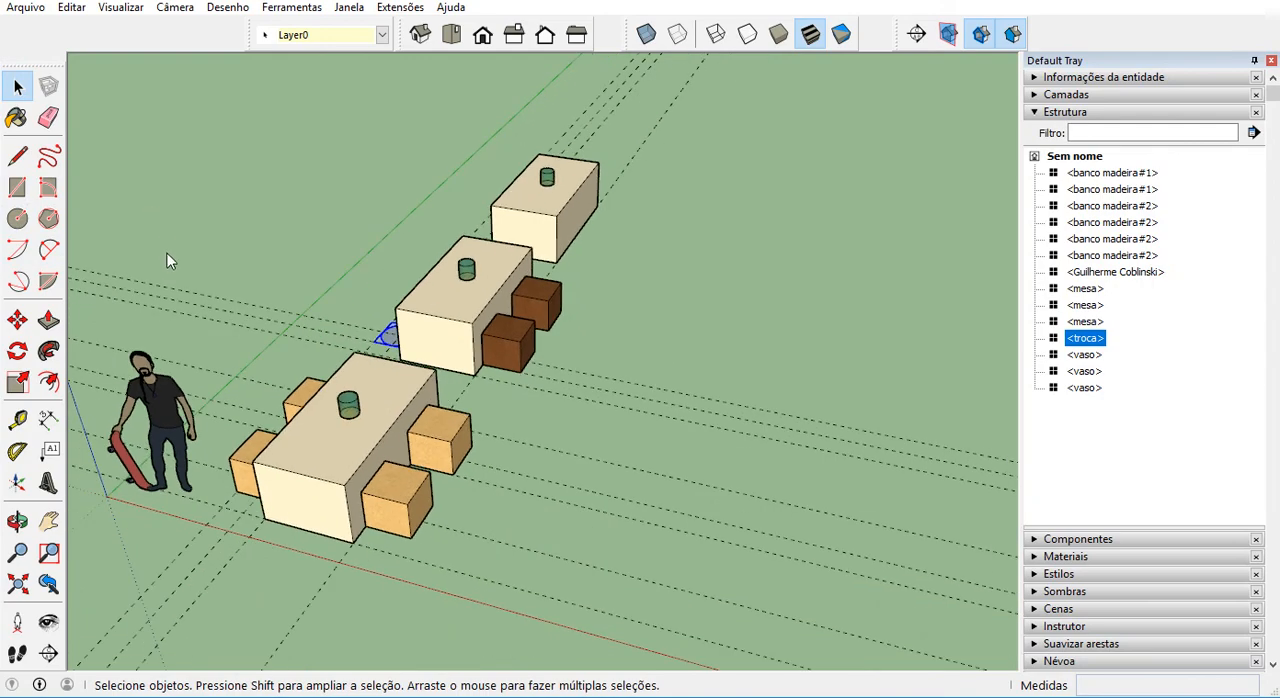
left_click(17, 187)
scroll(537, 245, "down", 2)
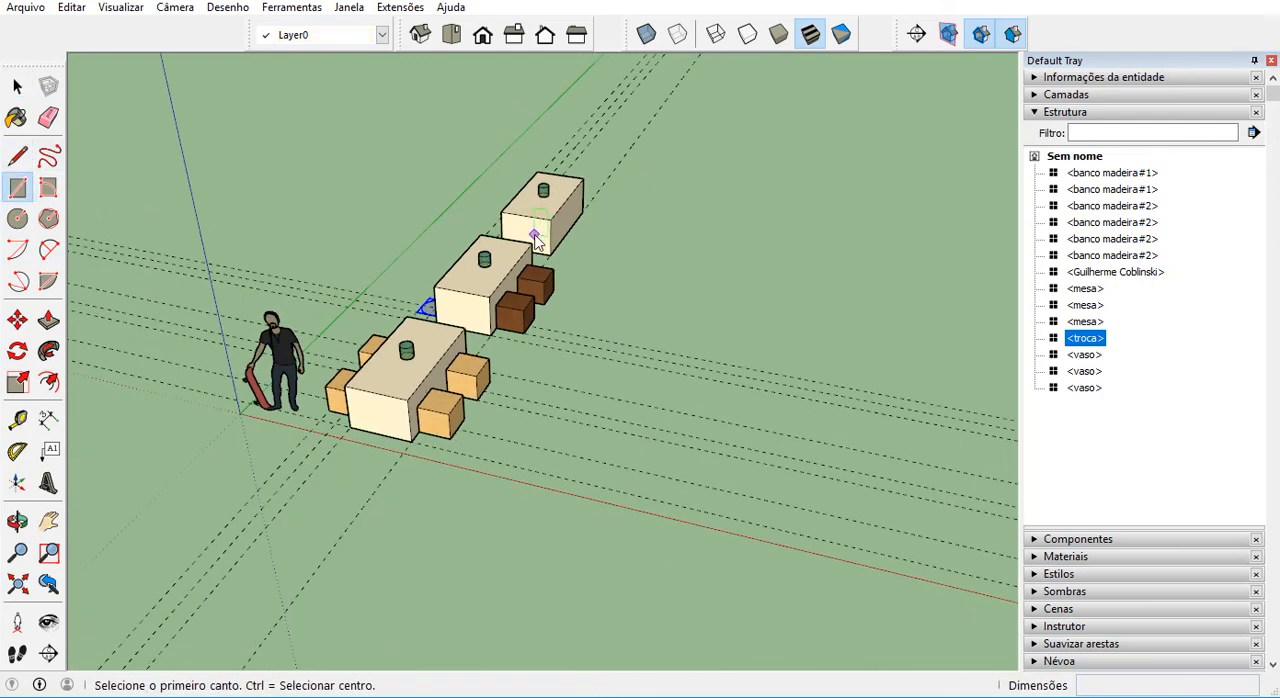
scroll(200, 409, "up", 5)
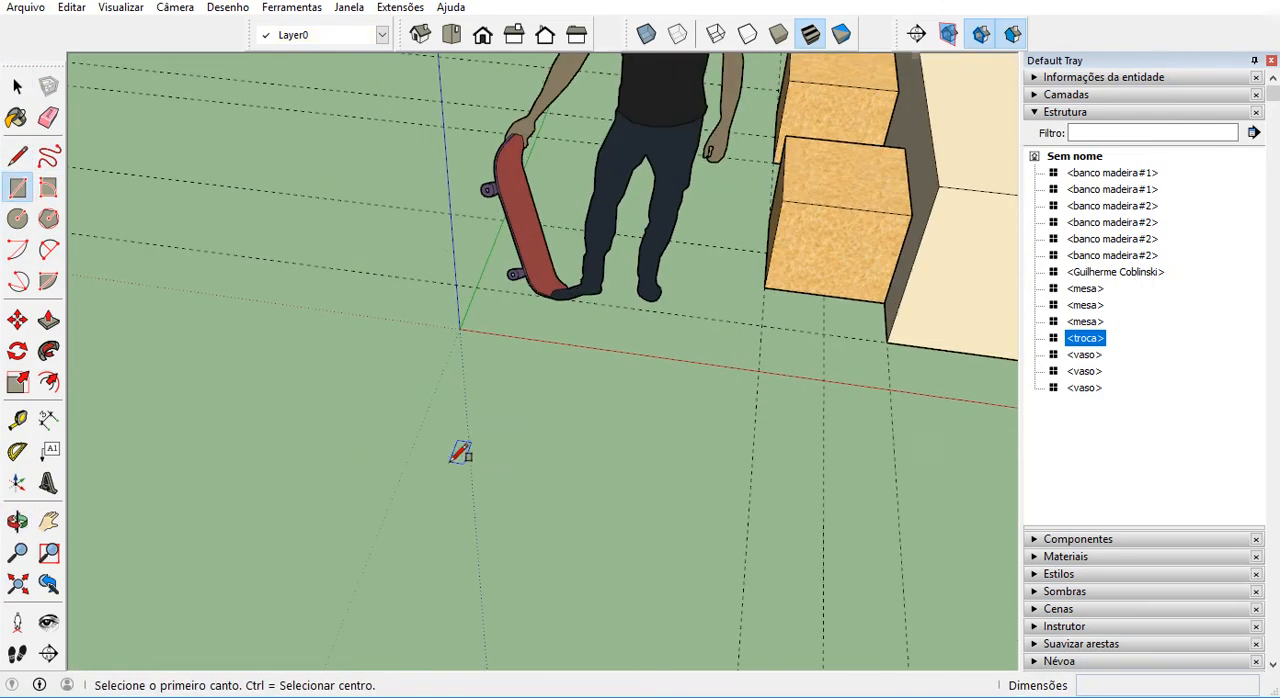
left_click(478, 430)
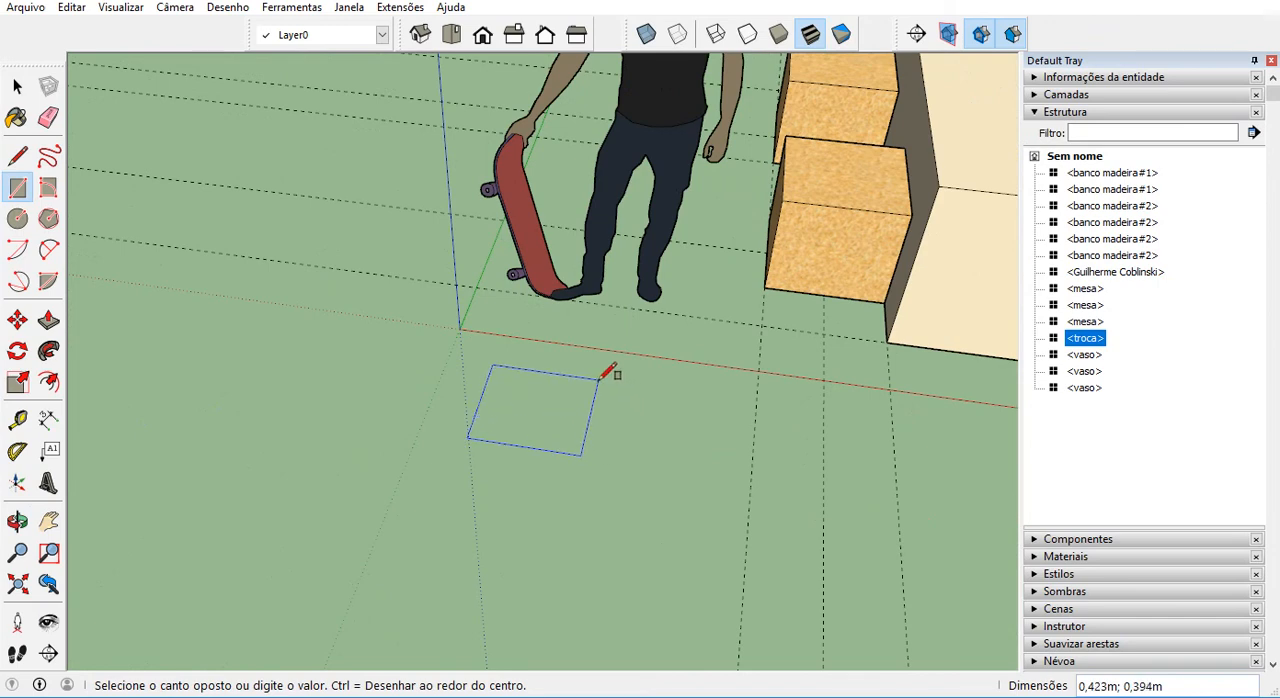
type("000")
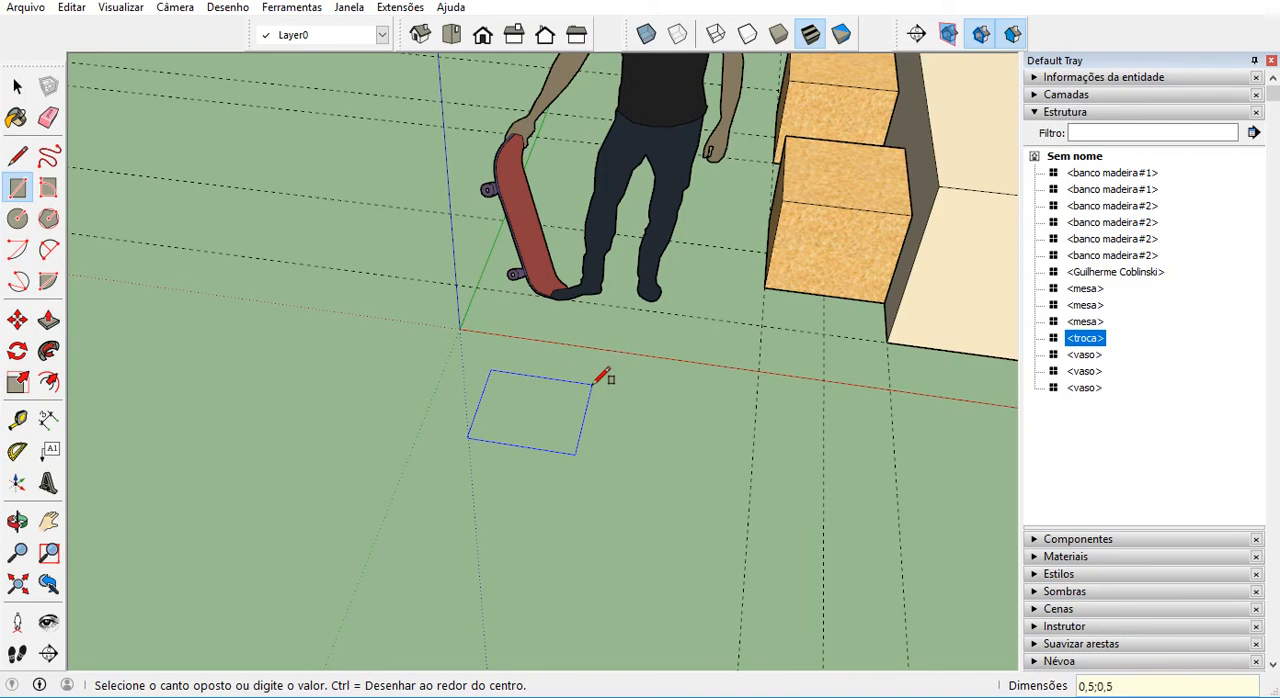
scroll(590, 430, "down", 2)
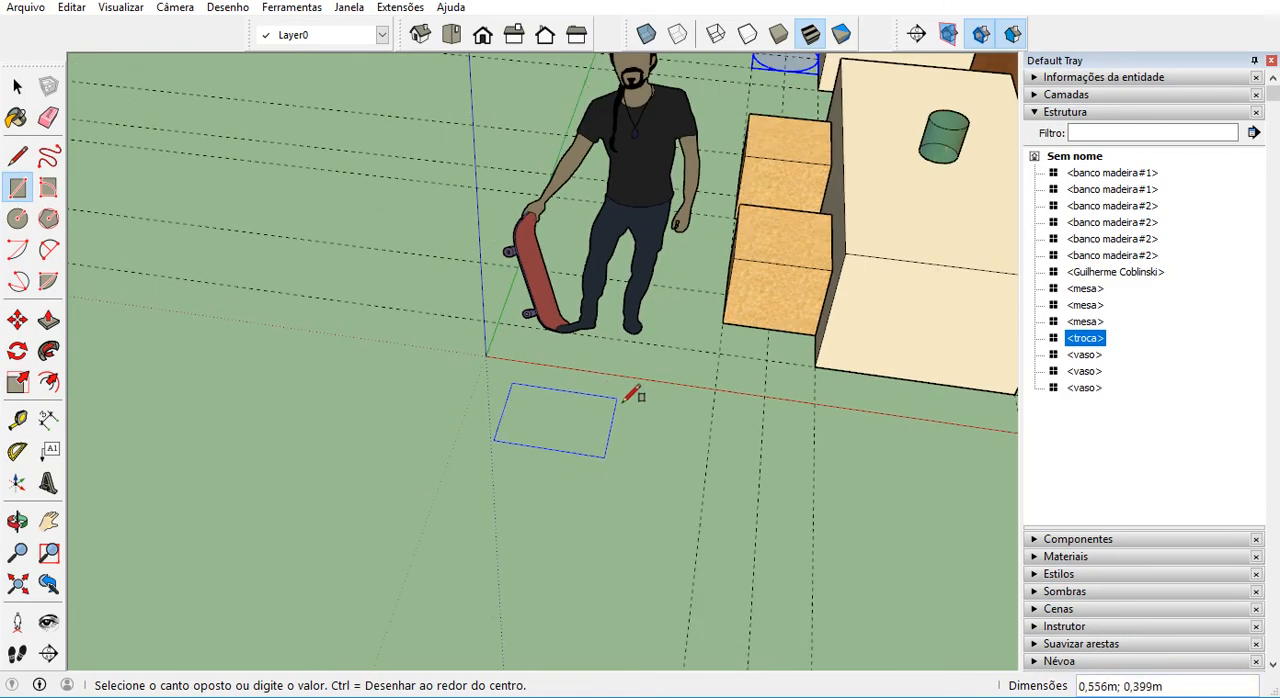
scroll(632, 394, "up", 2)
type("0,")
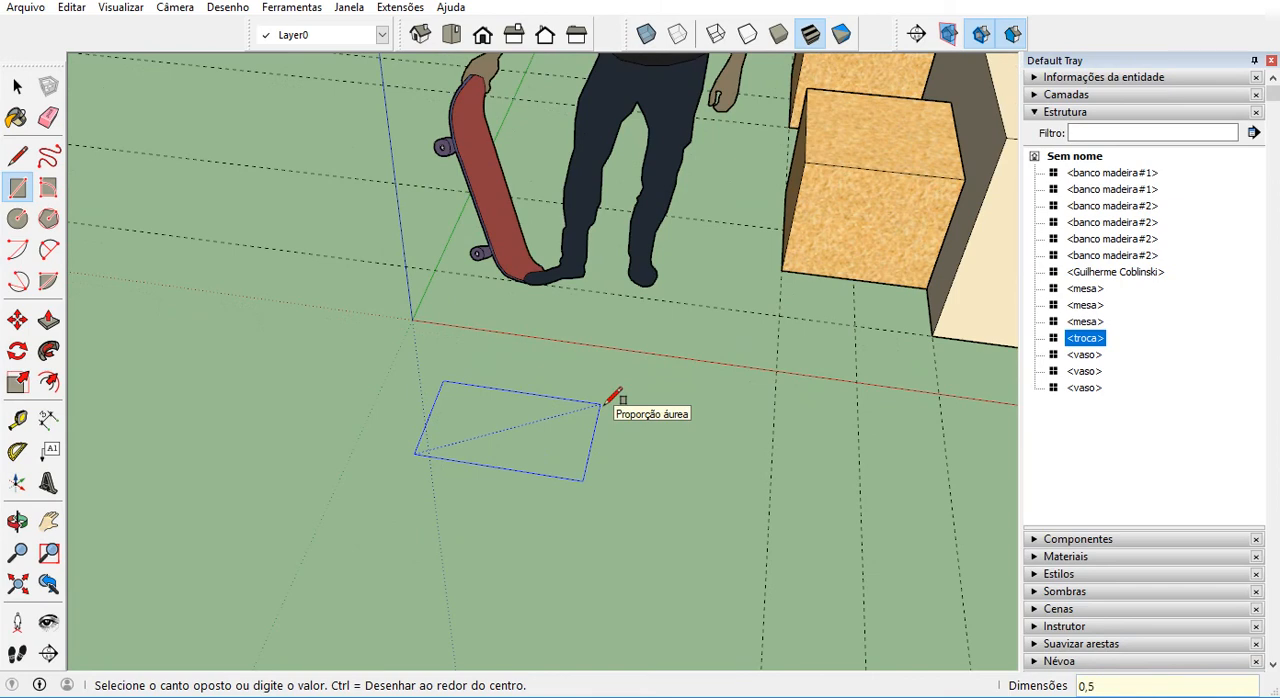
type("5;0,5")
key("Return")
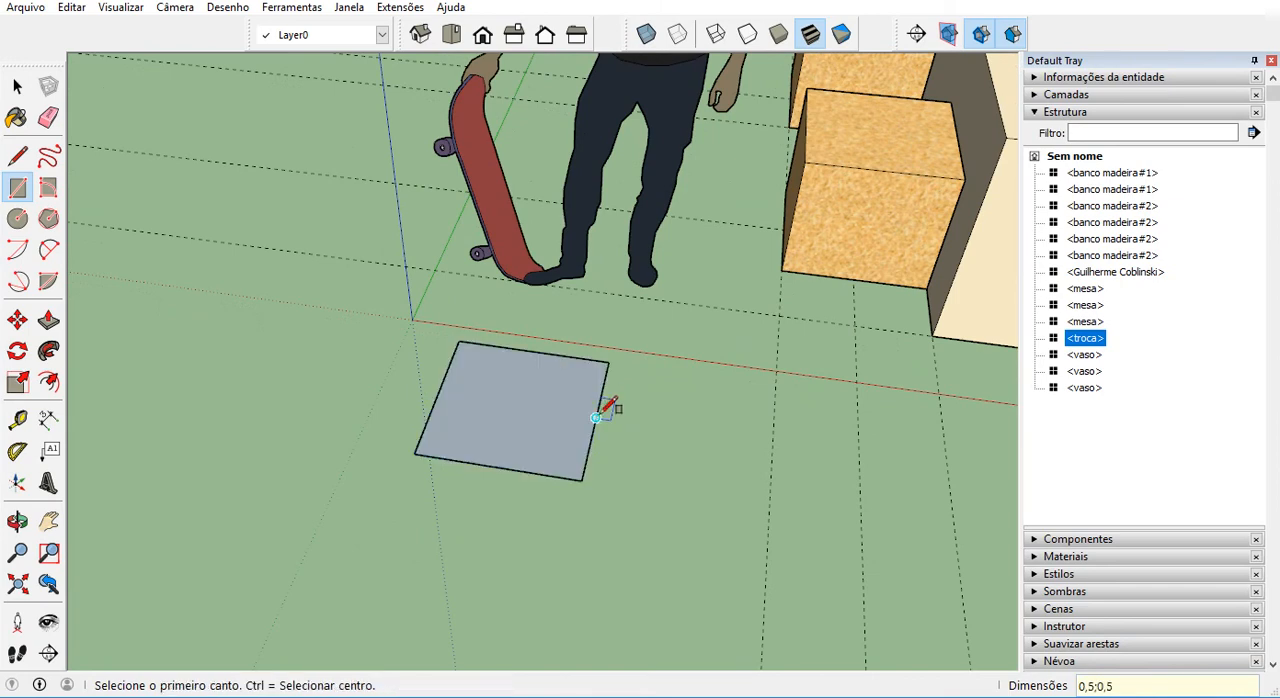
Round the square's two corners farthest from the red axis with 2-point arcs tangent to the edges.
key("l")
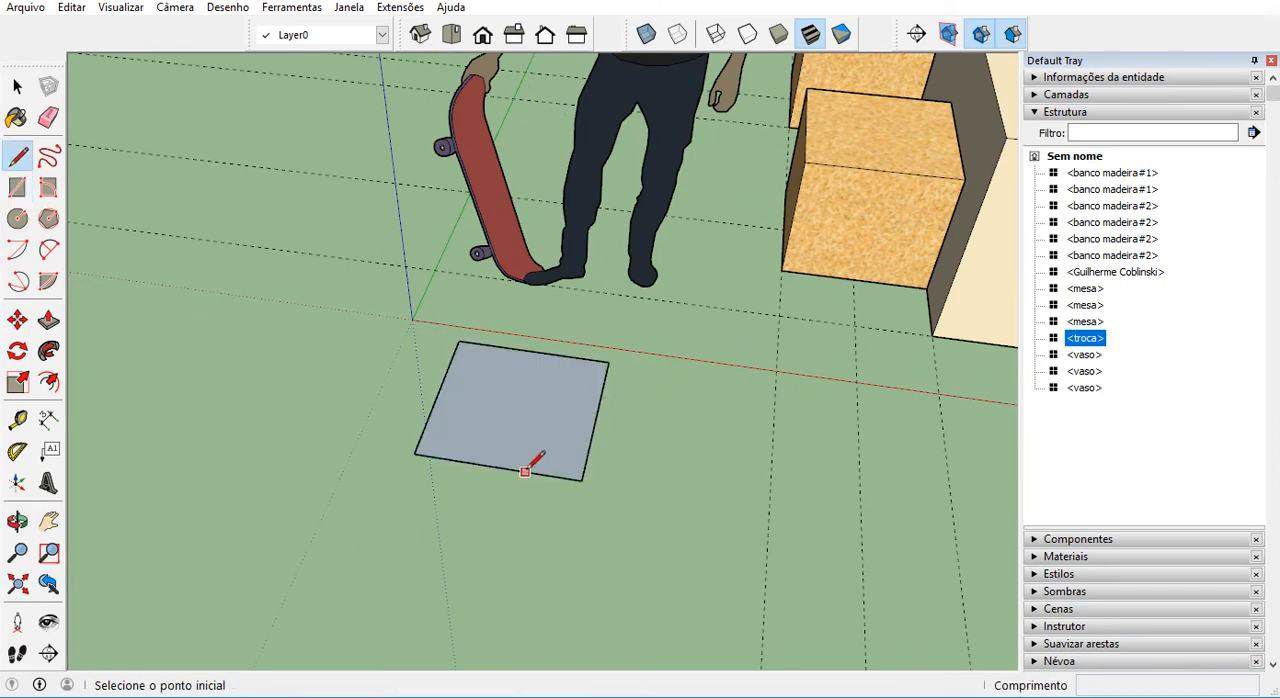
key("s")
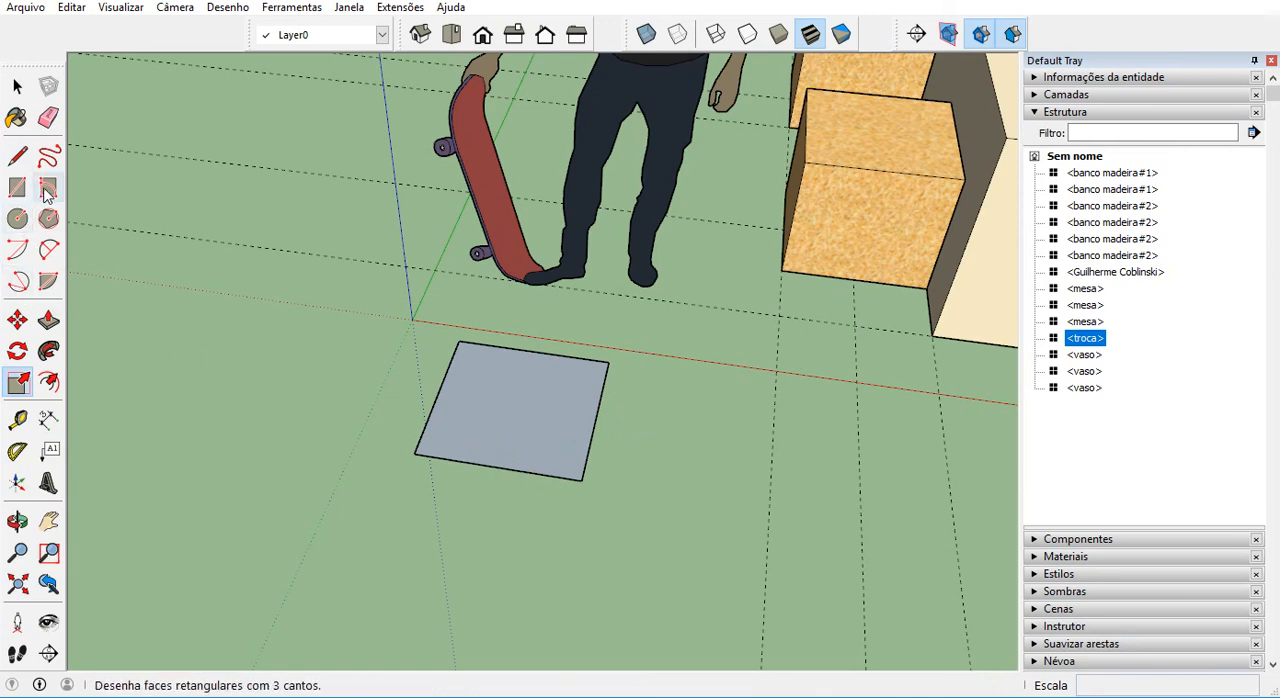
left_click(50, 250)
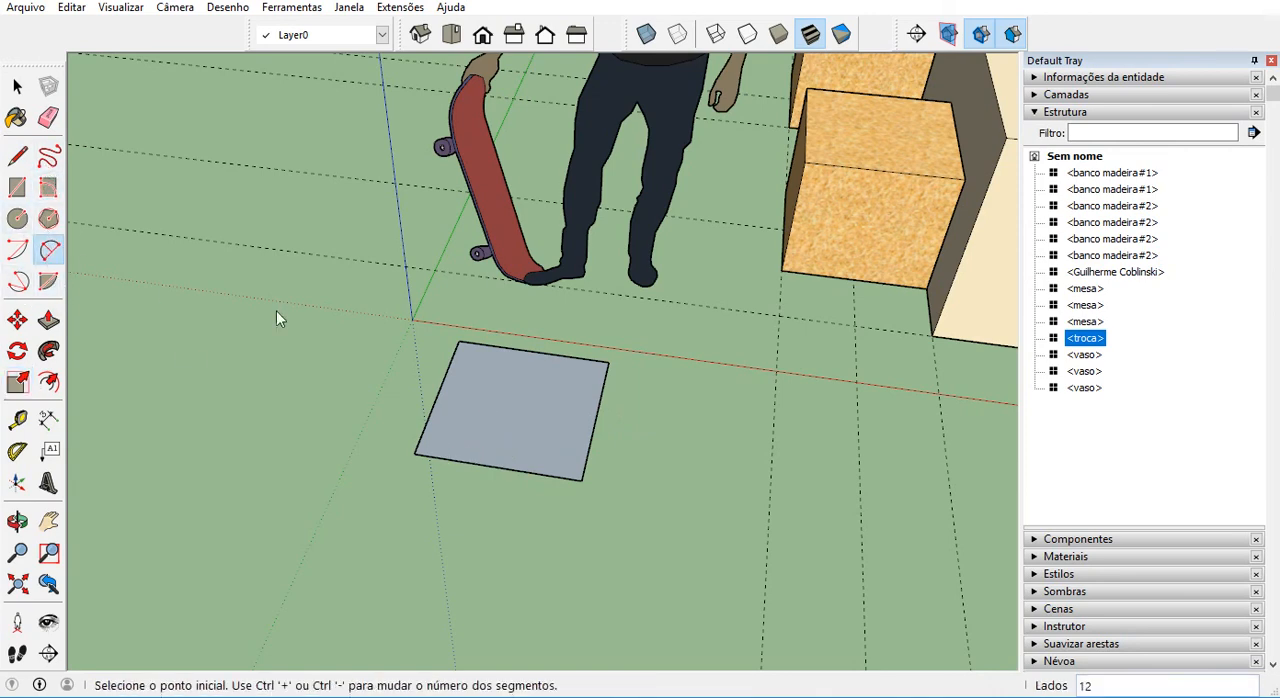
left_click(427, 420)
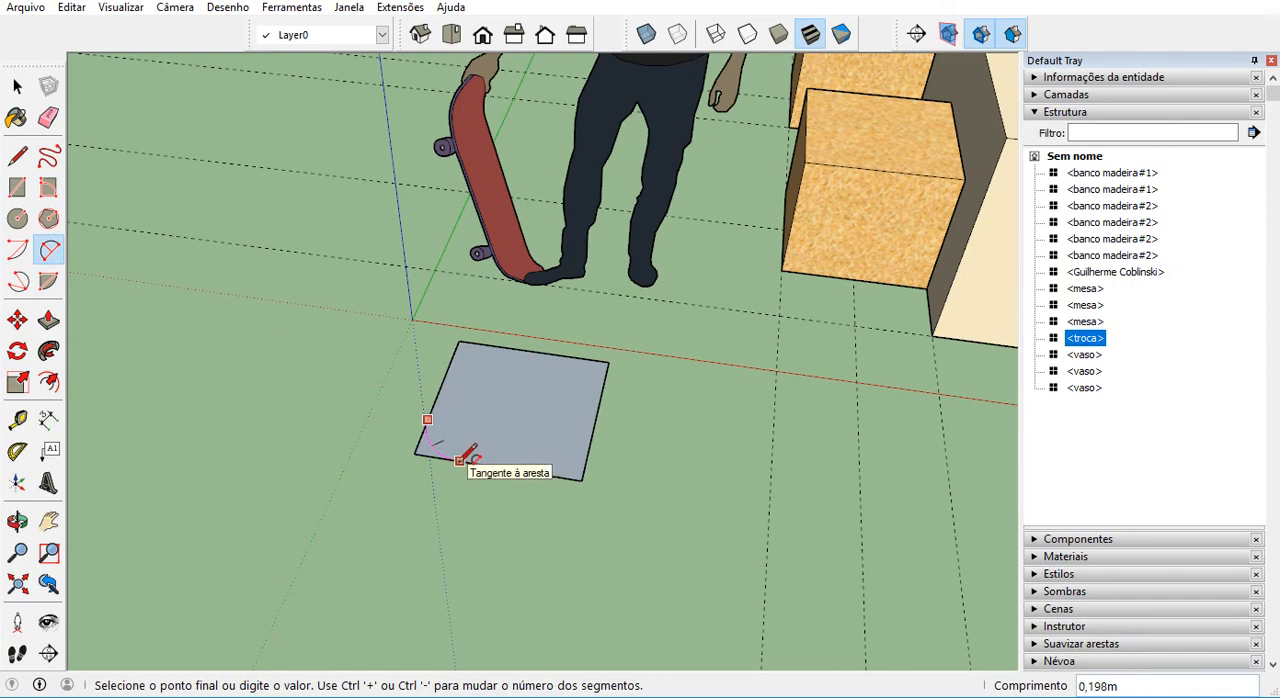
left_click(460, 460)
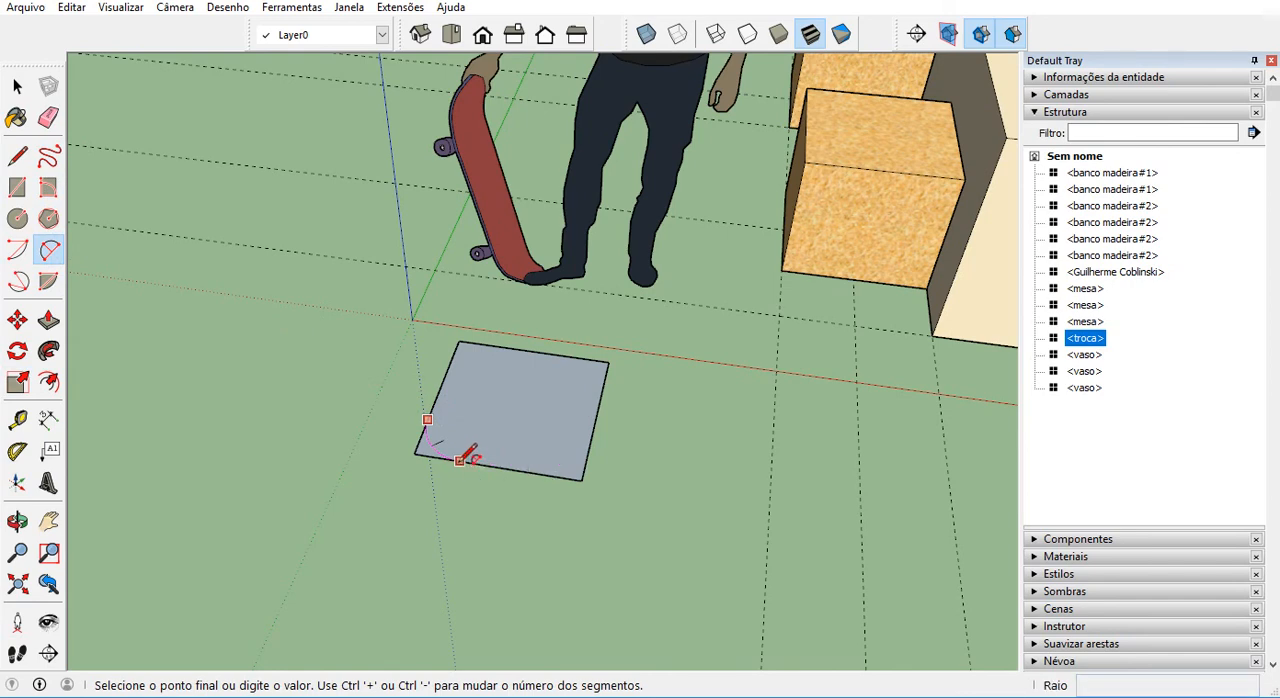
left_click(521, 470)
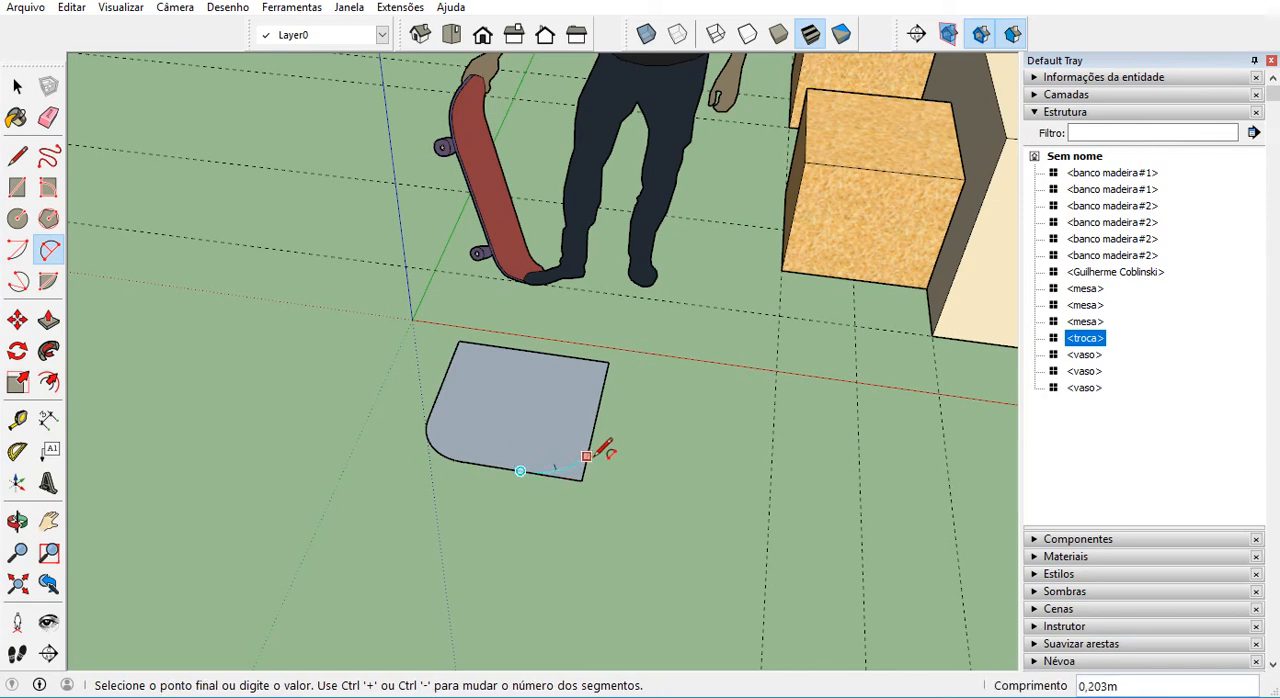
left_click(594, 432)
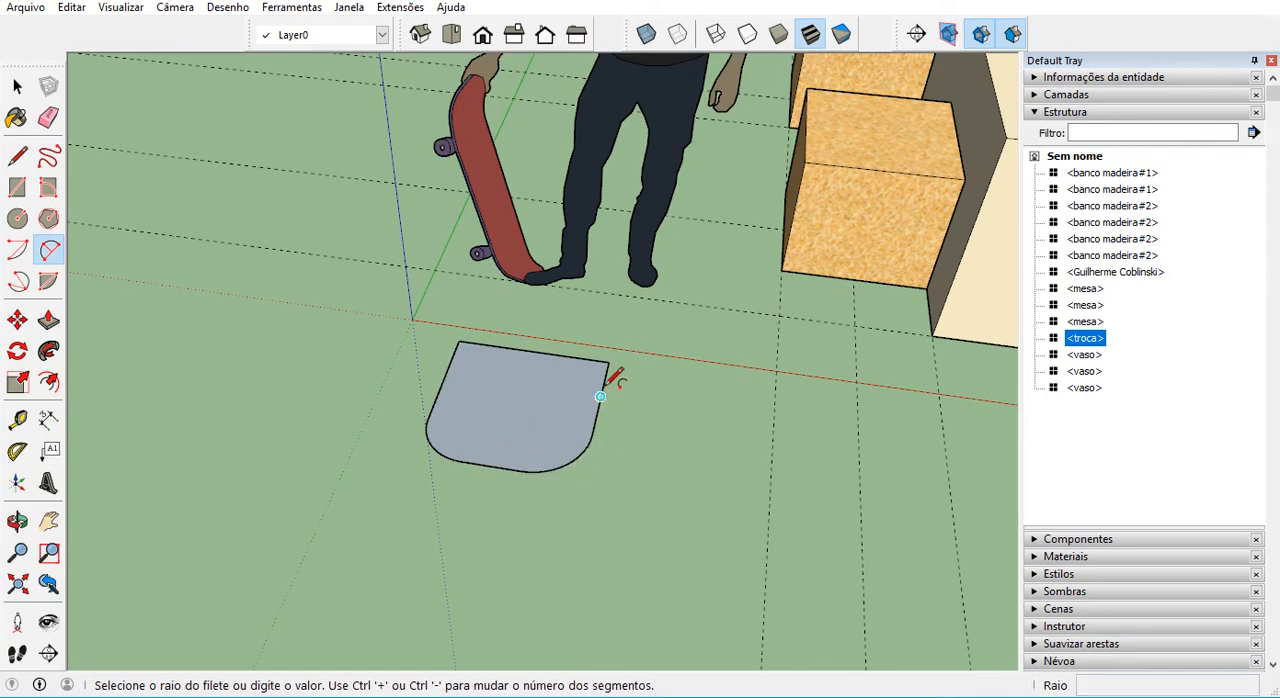
Draw a shallow arc across the square's corner nearest the red axis and the benches, and erase the leftover corner outside it.
left_click(506, 346)
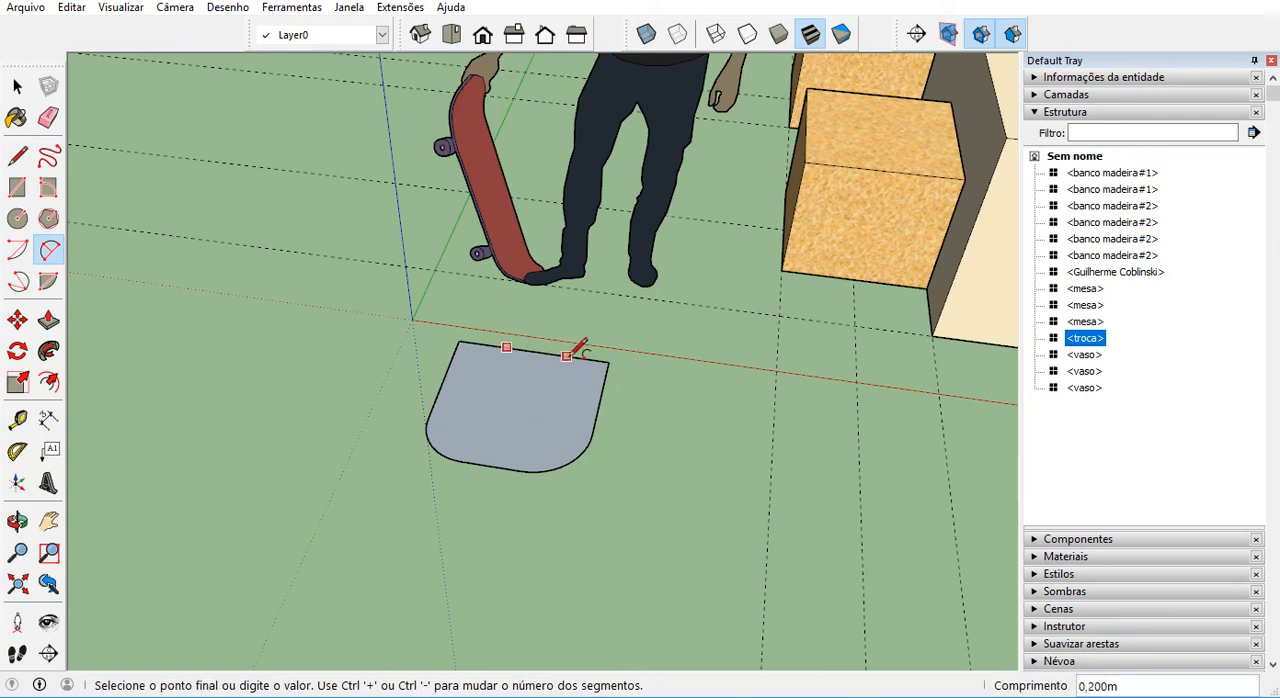
left_click(600, 396)
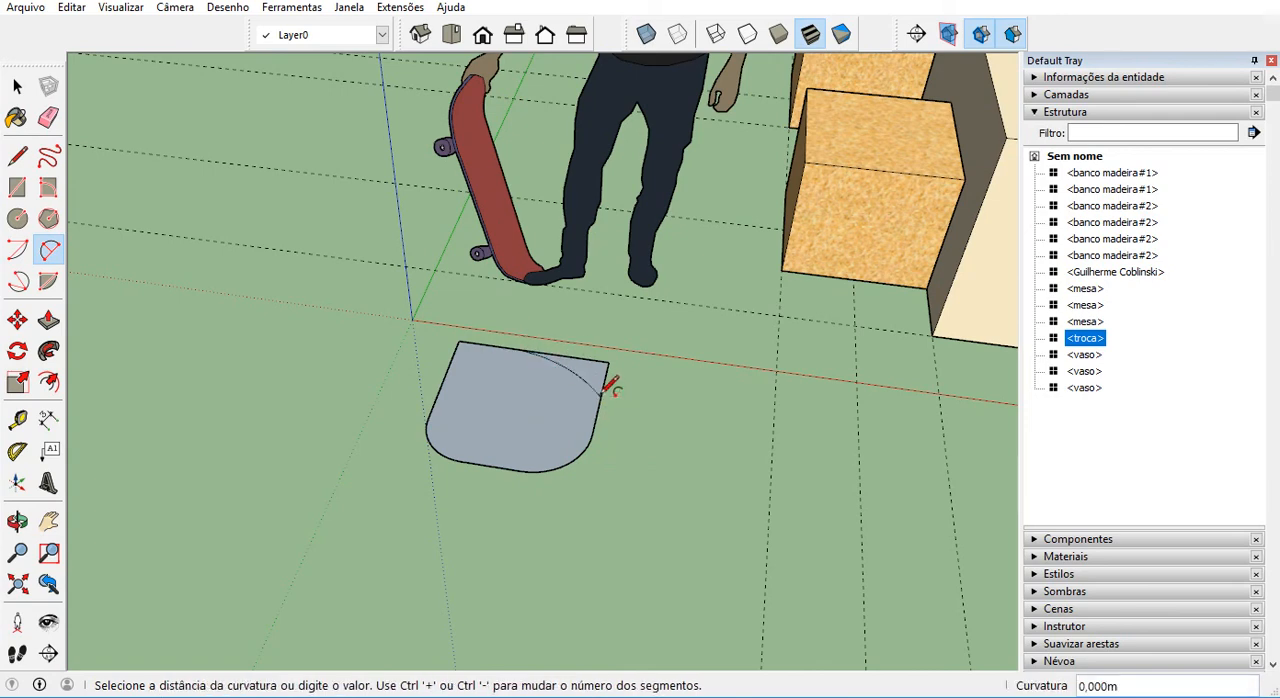
left_click(602, 394)
key("e")
left_click_drag(593, 363, 606, 390)
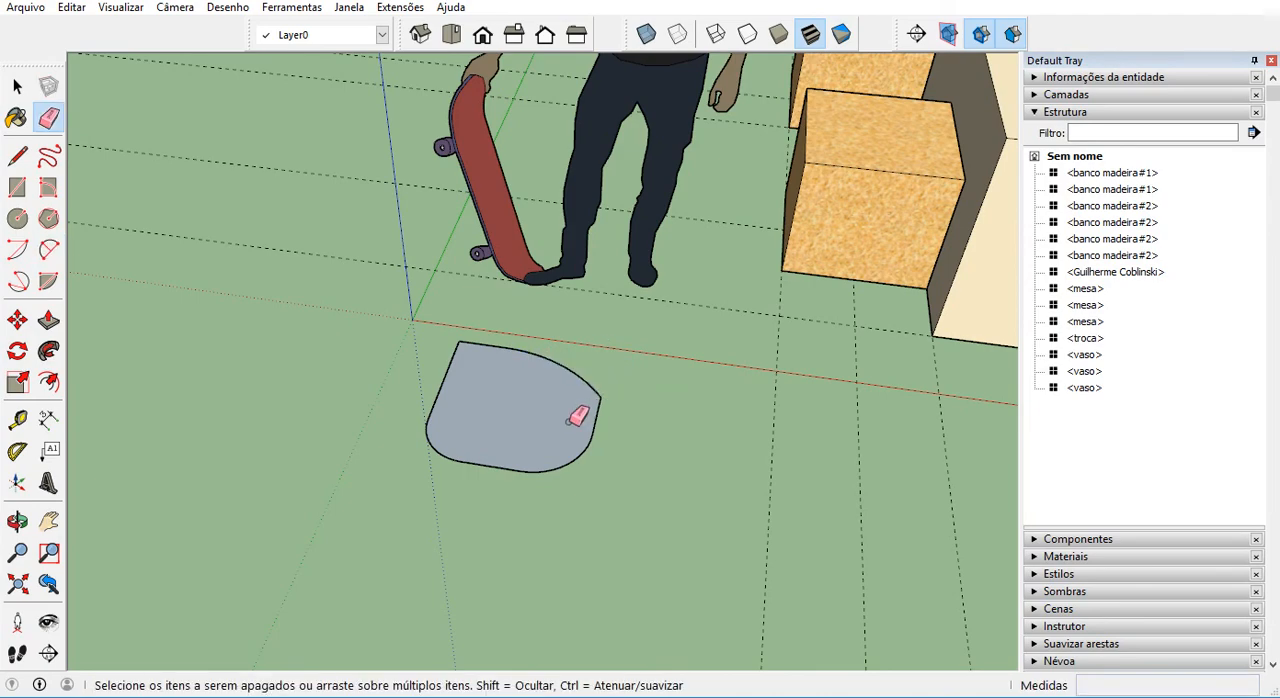
Extrude the rounded seat face upward by 0.35 m with Push/Pull.
mouse_move(557, 401)
middle_mouse_down()
mouse_move(663, 360)
mouse_move(563, 420)
middle_mouse_up()
key("p")
left_click_drag(563, 420, 580, 320)
middle_click_drag(580, 320, 517, 389)
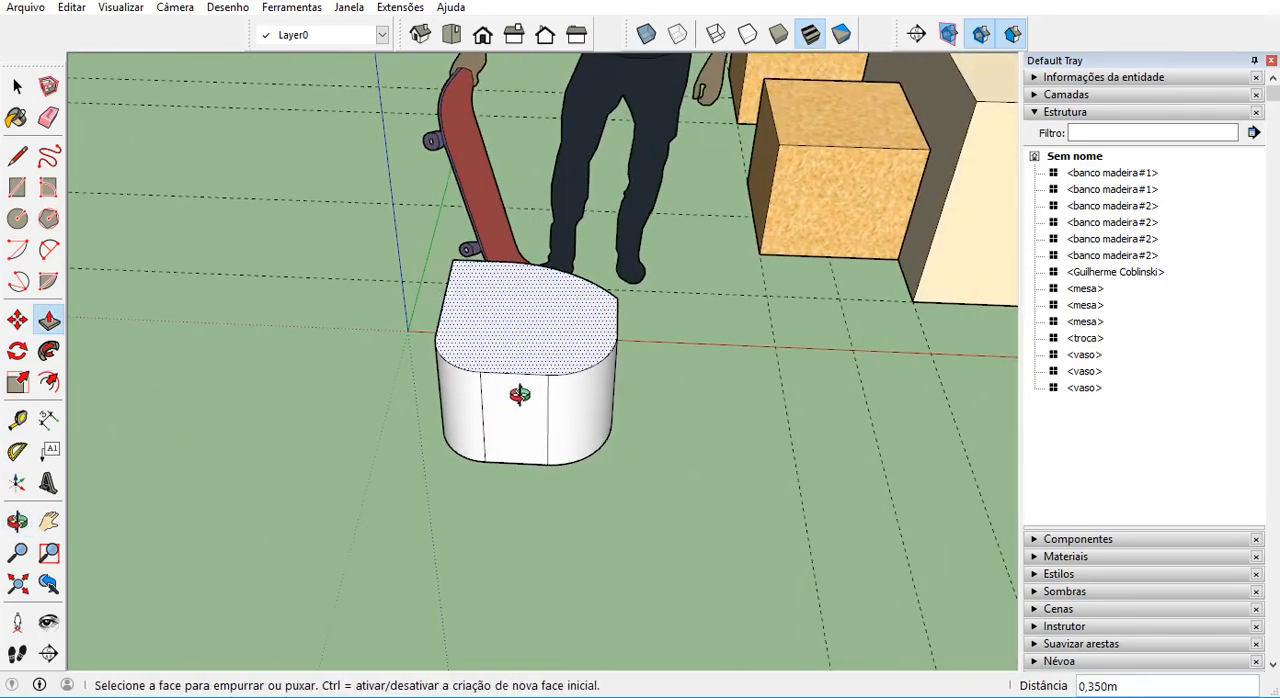
Undo the seat extrusion to return to the flat rounded face.
key("ctrl+z")
middle_click_drag(586, 432, 374, 452)
scroll(493, 407, "up", 2)
key("space")
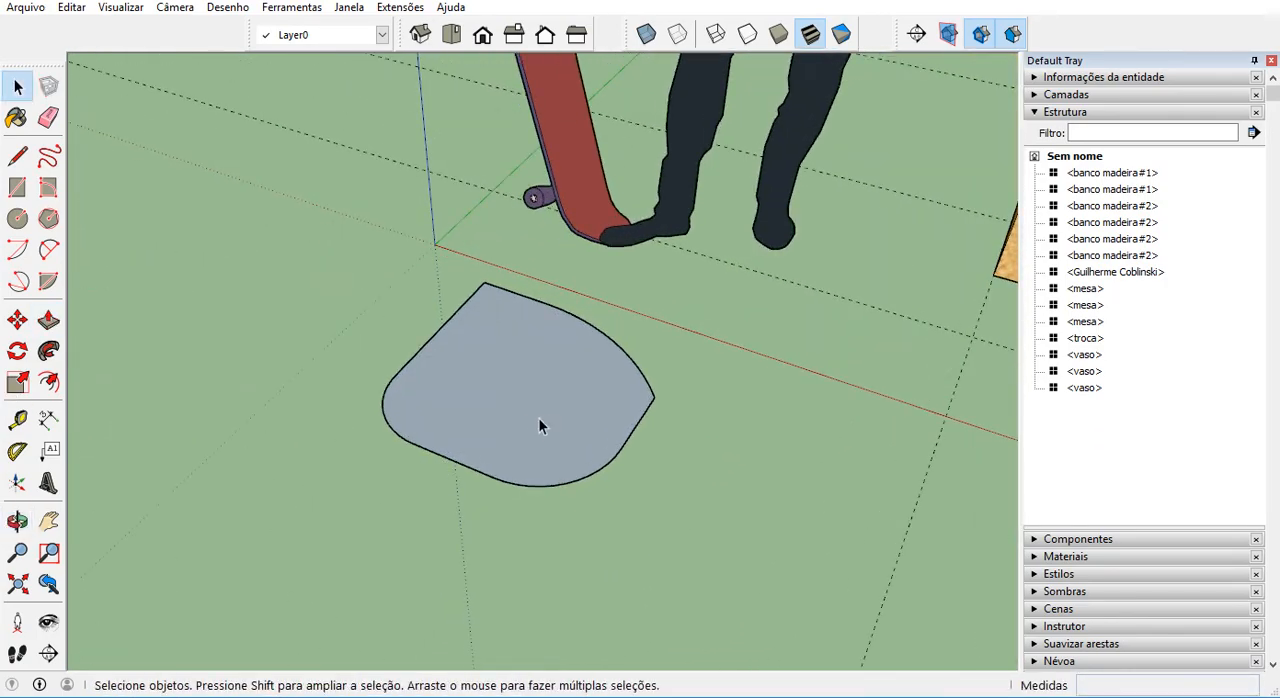
middle_click_drag(538, 417, 575, 462)
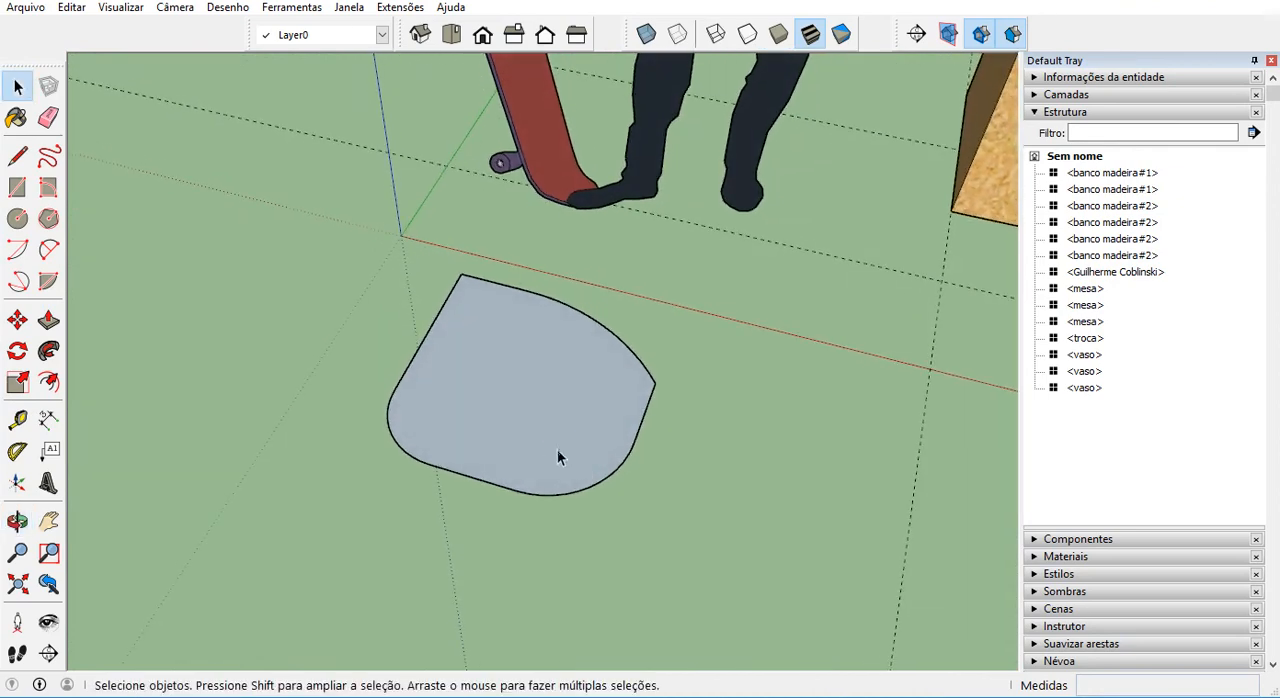
Start creating a component from the rounded seat face and its edges, with the definition name "banco folha".
double_click(531, 436)
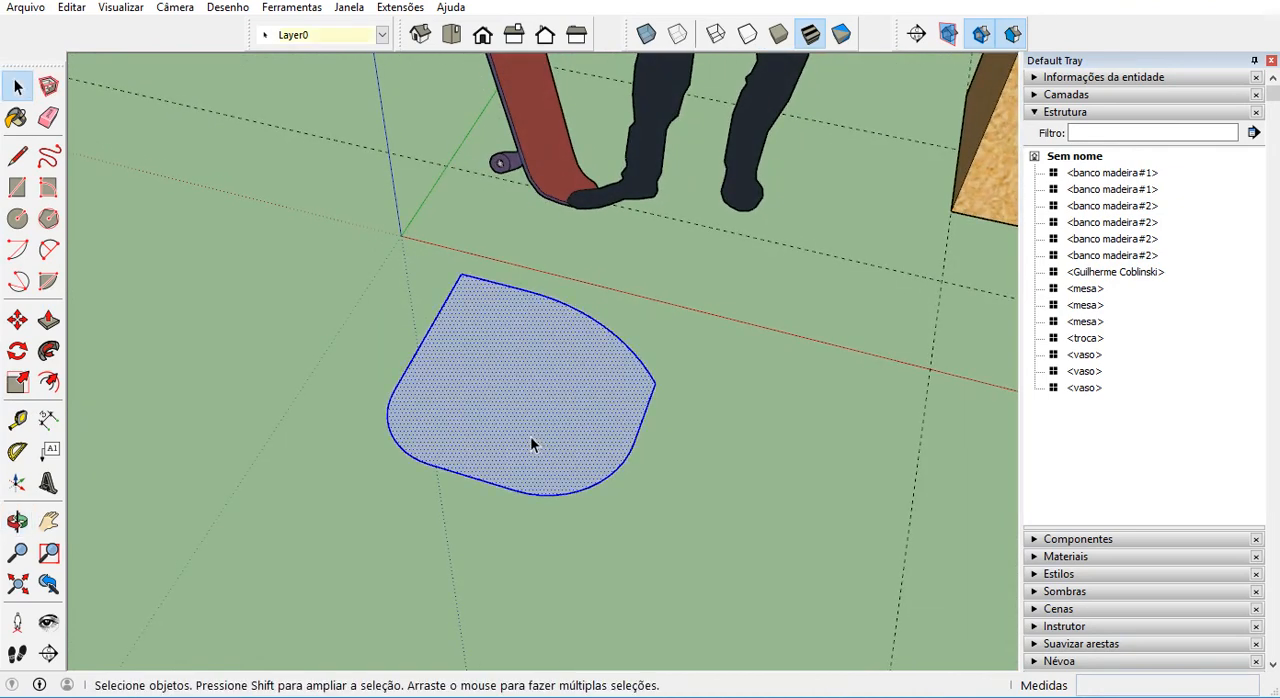
right_click(527, 438)
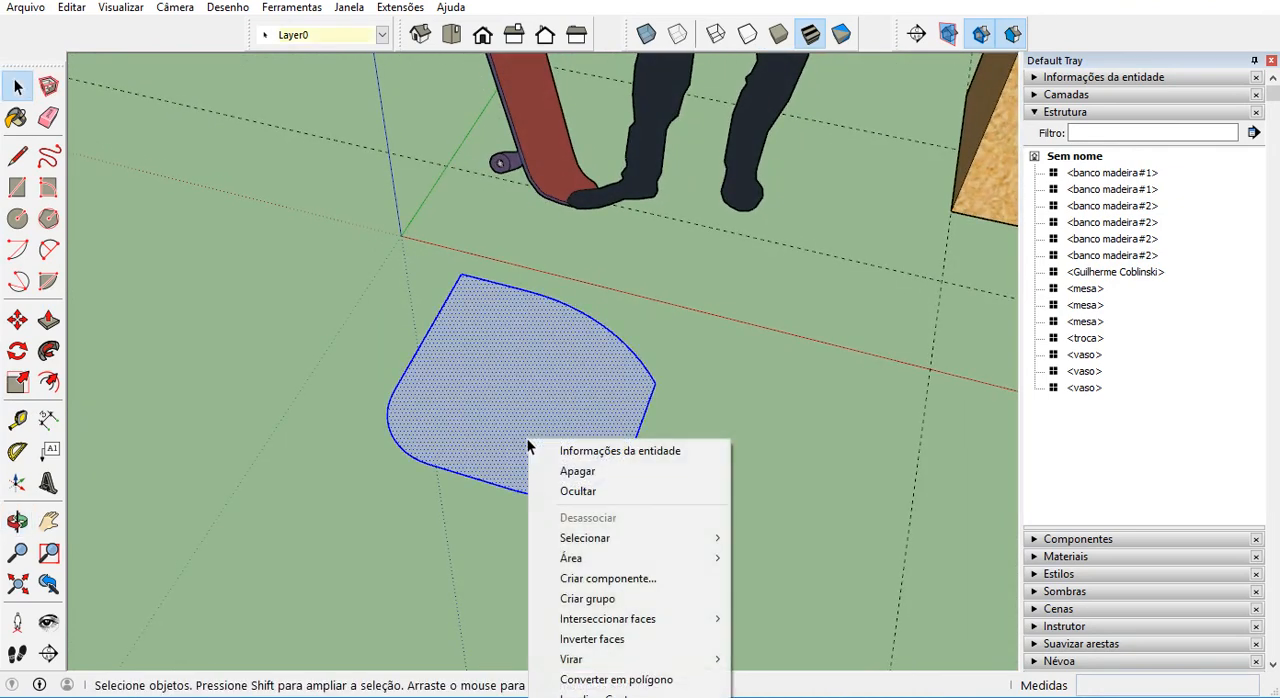
left_click(647, 579)
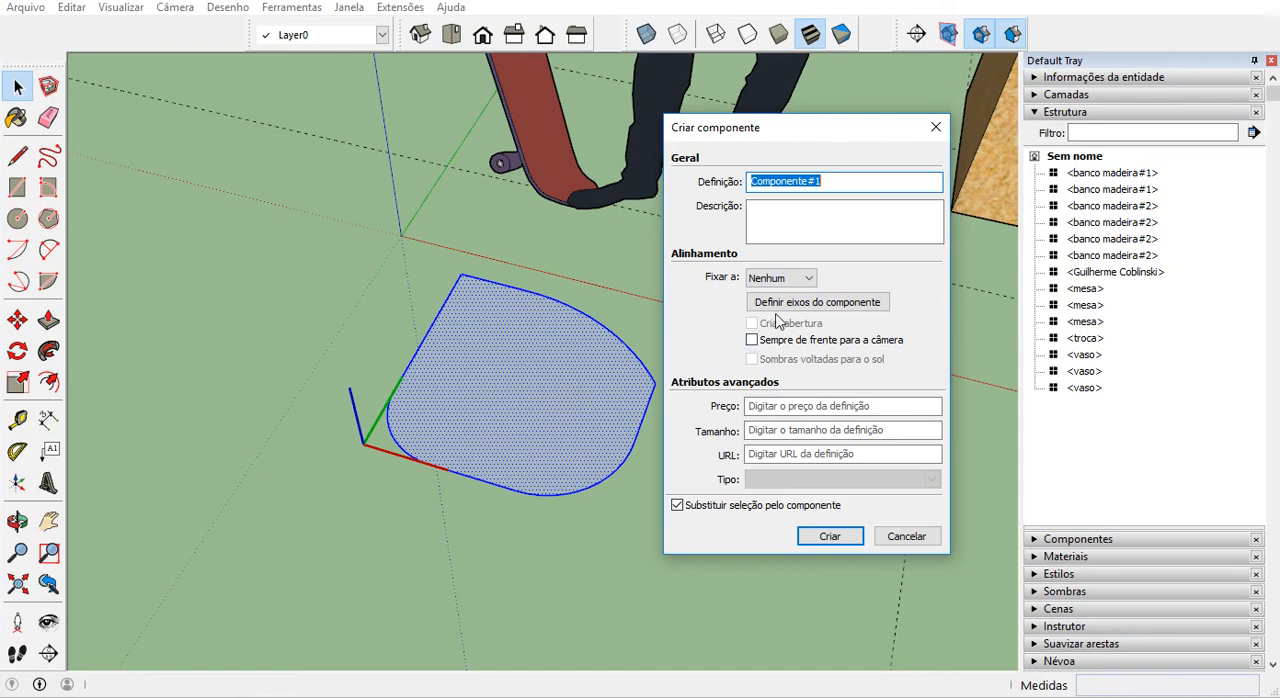
left_click(800, 310)
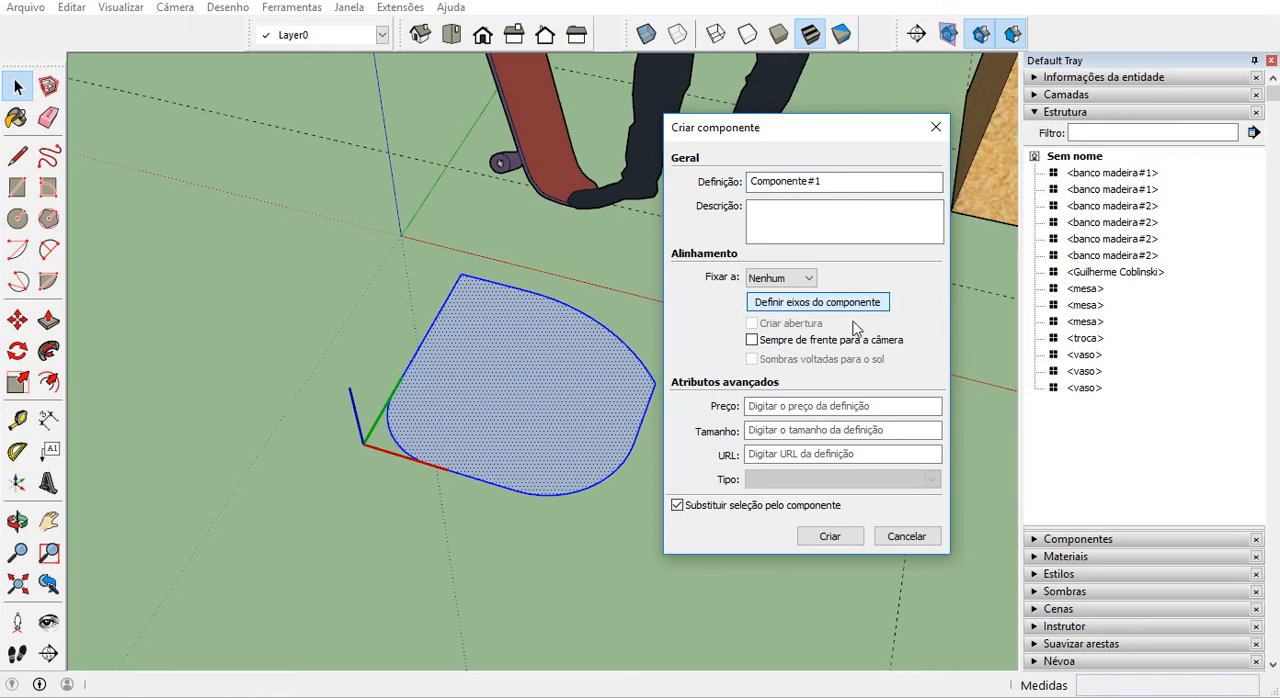
left_click(840, 188)
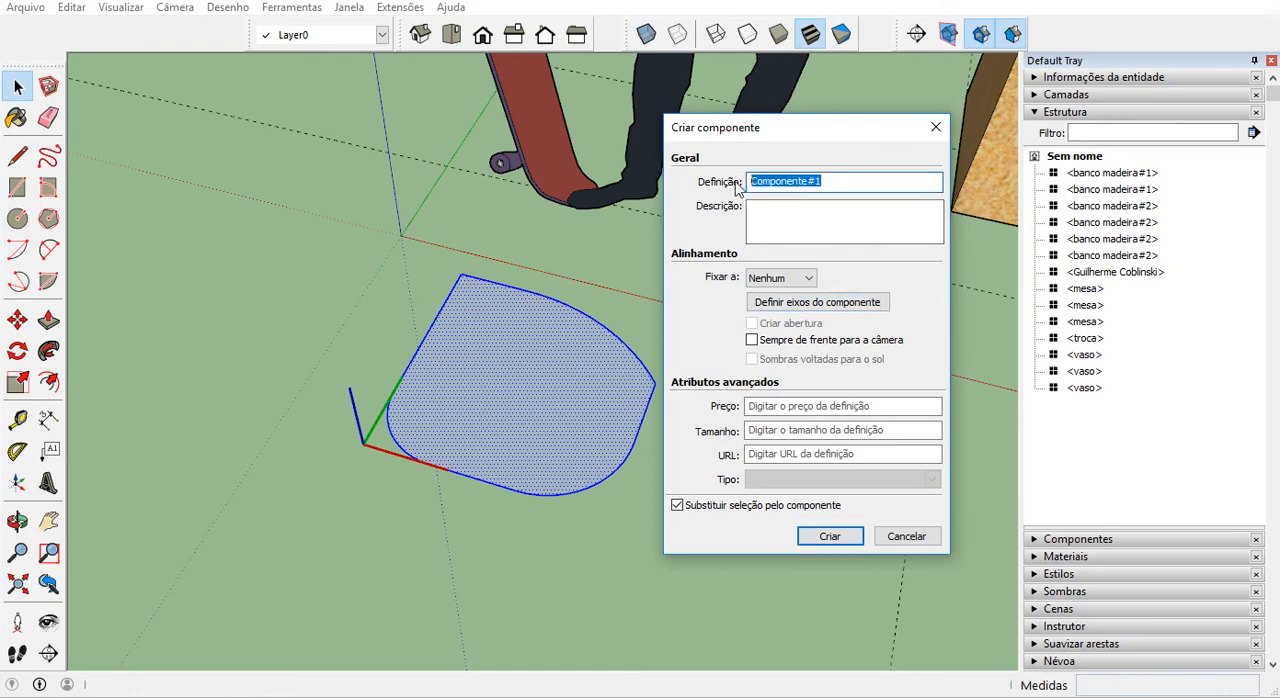
type("banco folha")
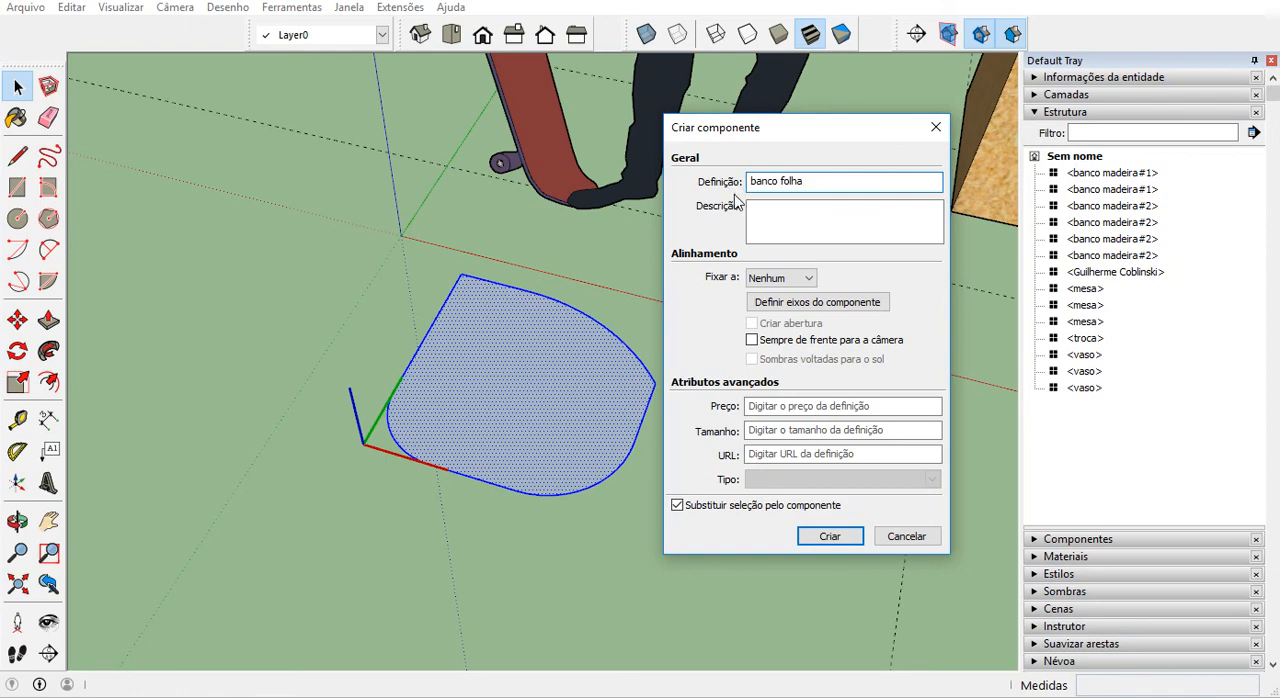
Place the component's axes at the middle of the seat face, aligned with the model's red and green directions, and create the component.
left_click(802, 303)
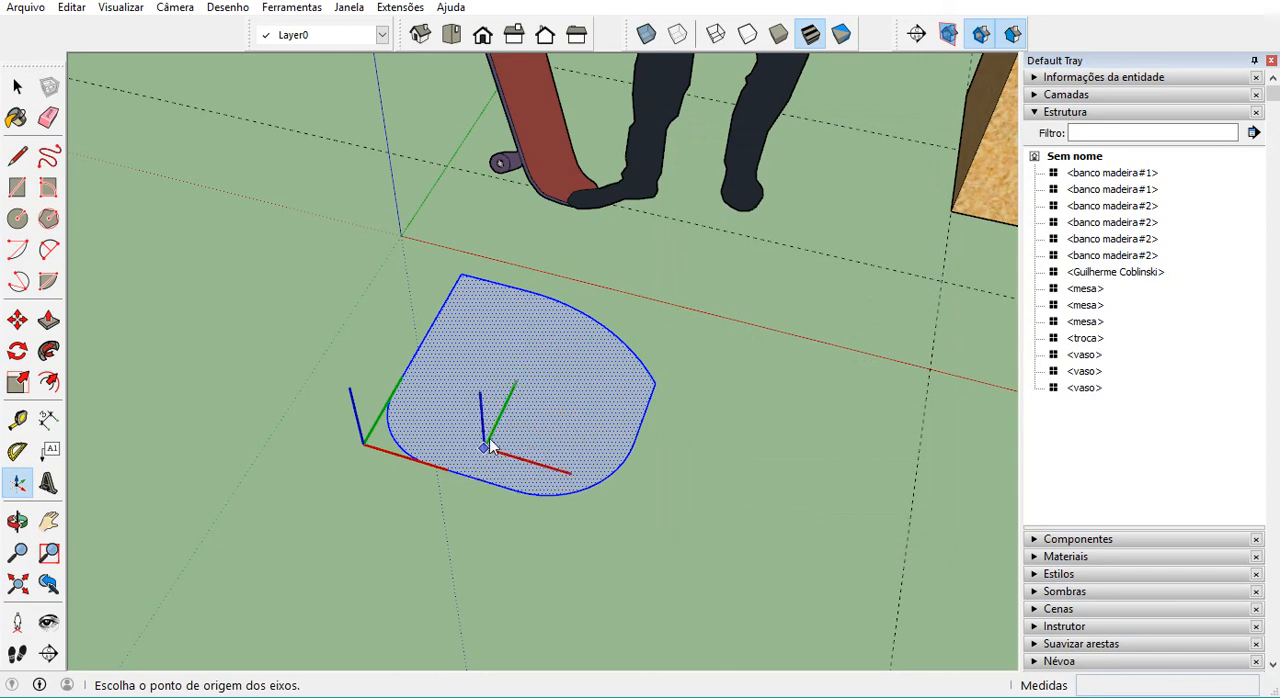
left_click(522, 399)
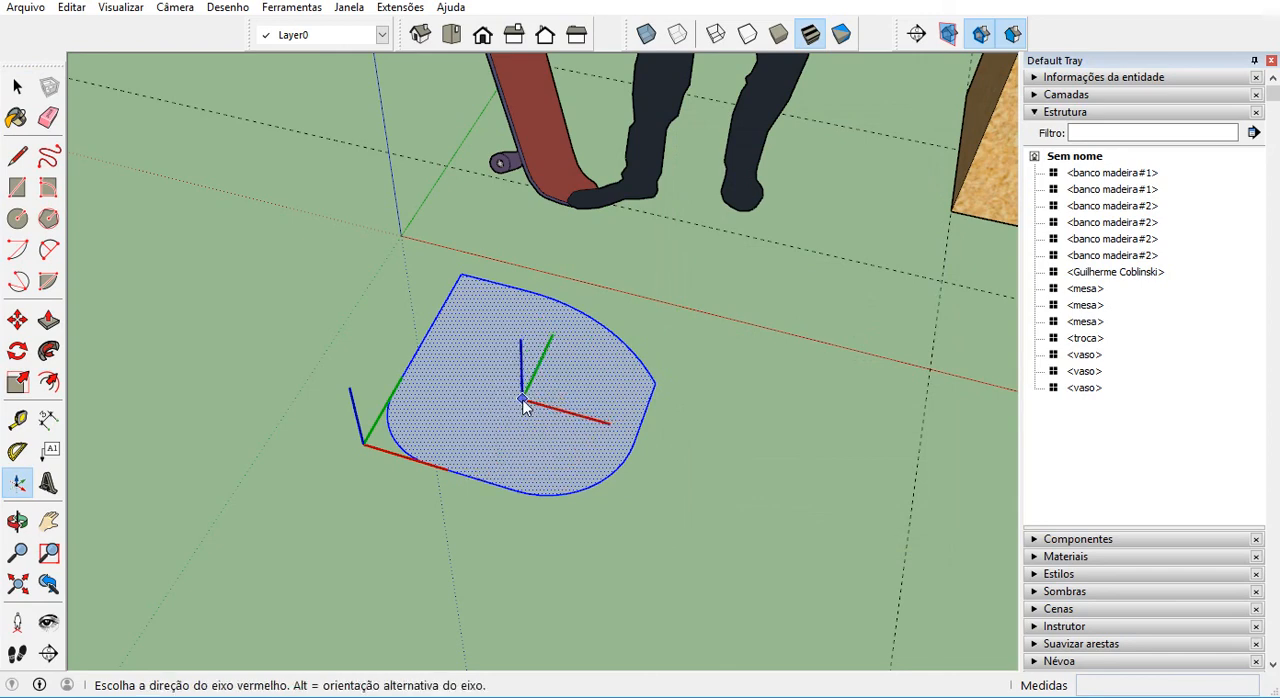
left_click(718, 461)
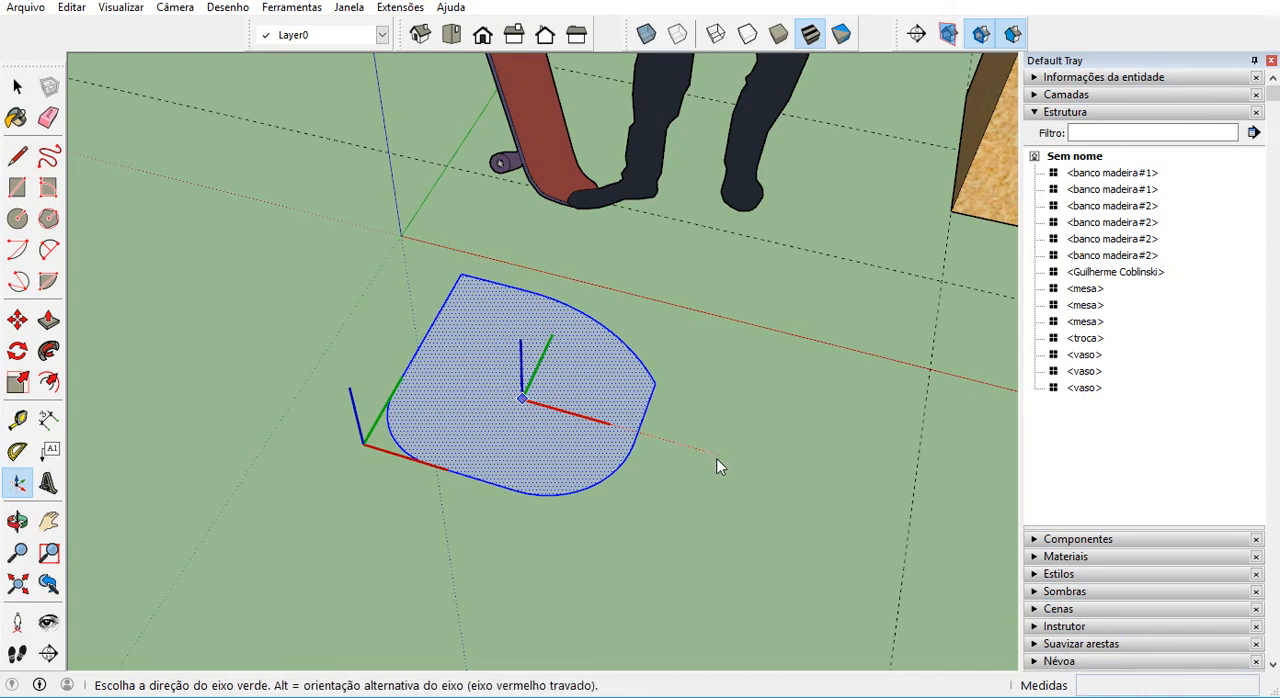
left_click(582, 266)
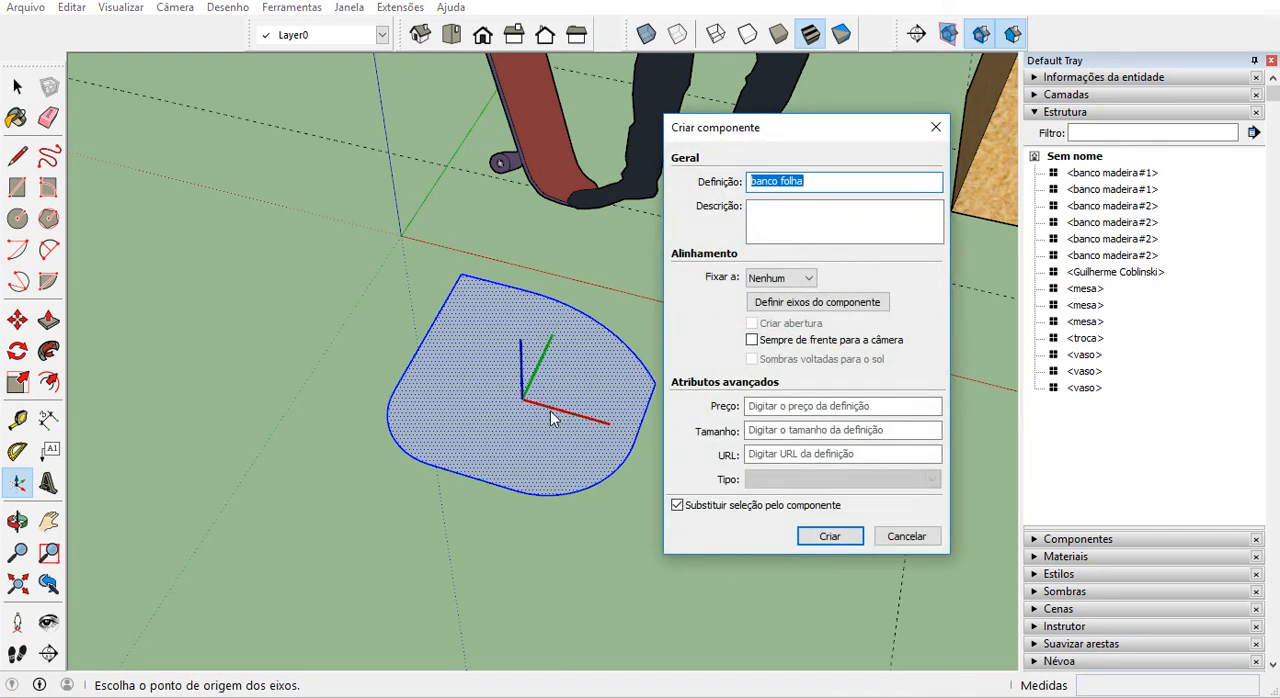
left_click(838, 540)
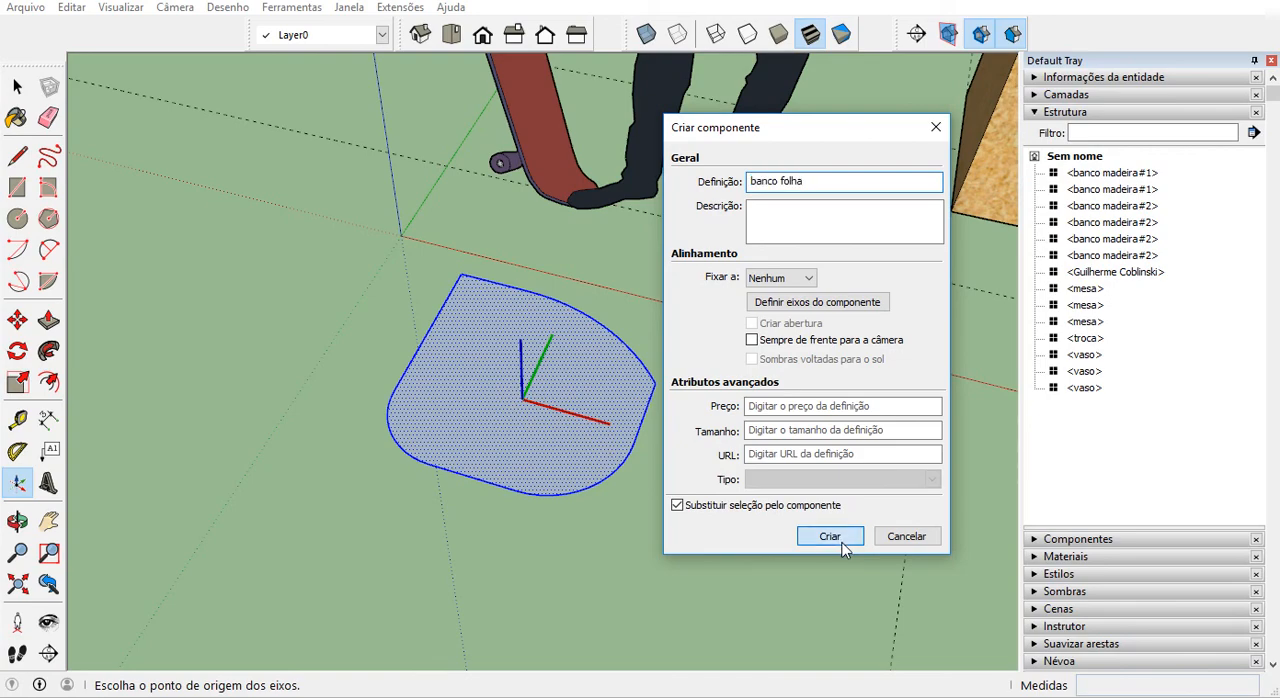
Open the banco folha component for editing and extrude its face upward by about 0.47 m.
double_click(551, 455)
left_click(48, 320)
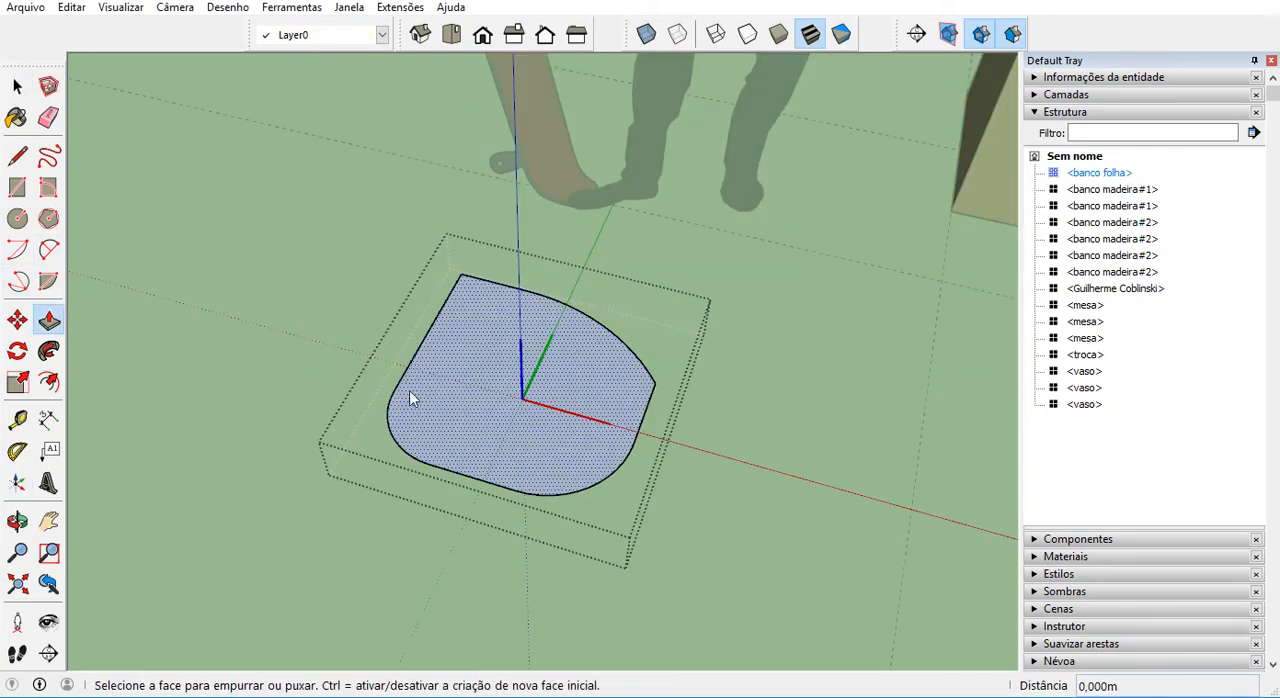
left_click(409, 390)
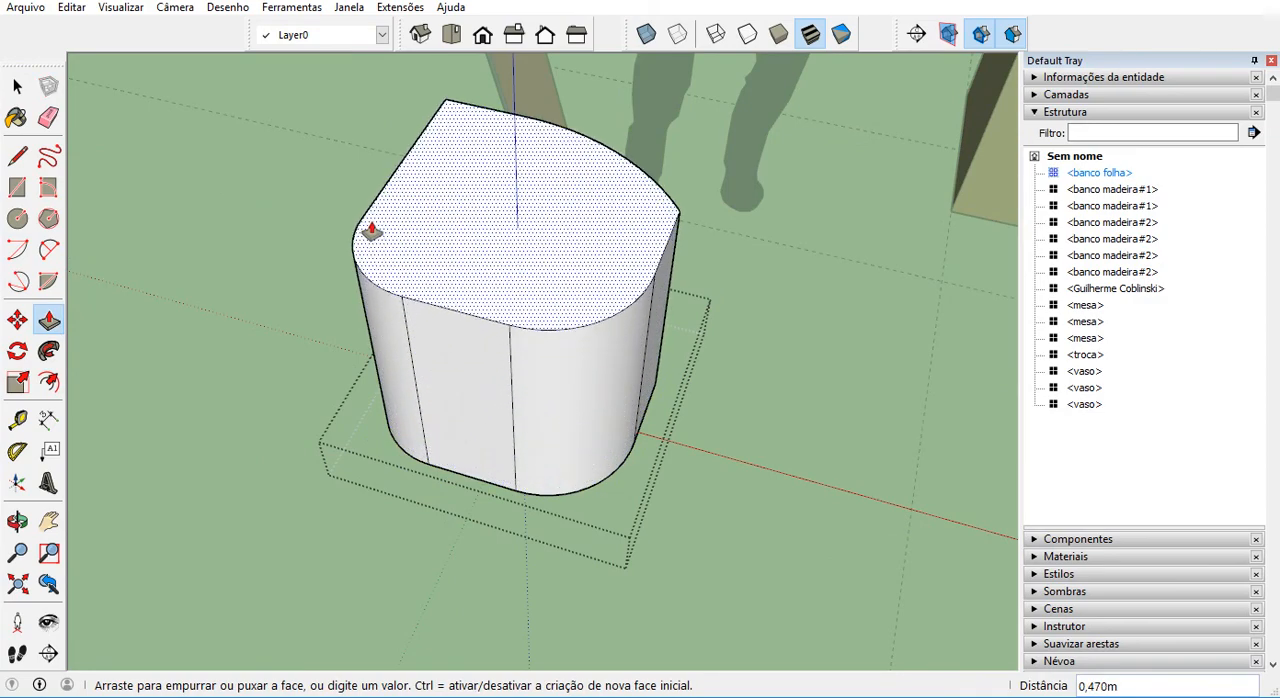
left_click(368, 232)
Draw a line about 0.53 m long across the seat's top face, just in front of its curved back edge.
middle_click_drag(394, 246, 465, 328)
key("l")
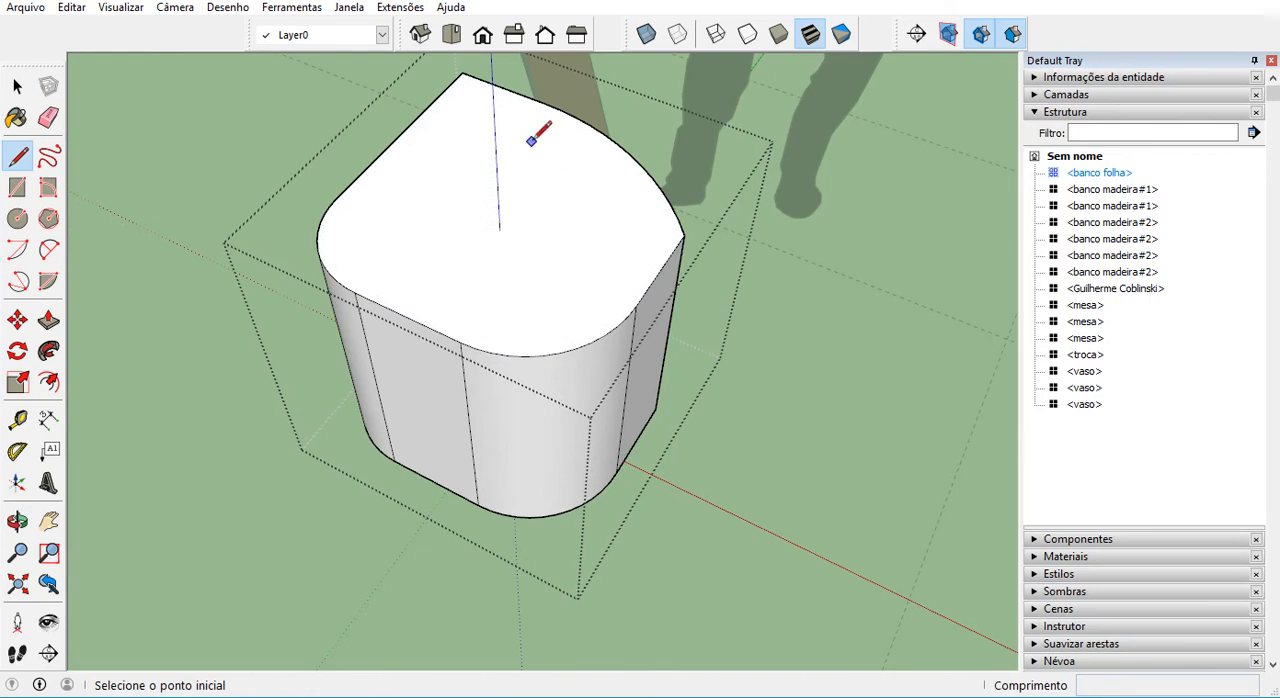
left_click(445, 90)
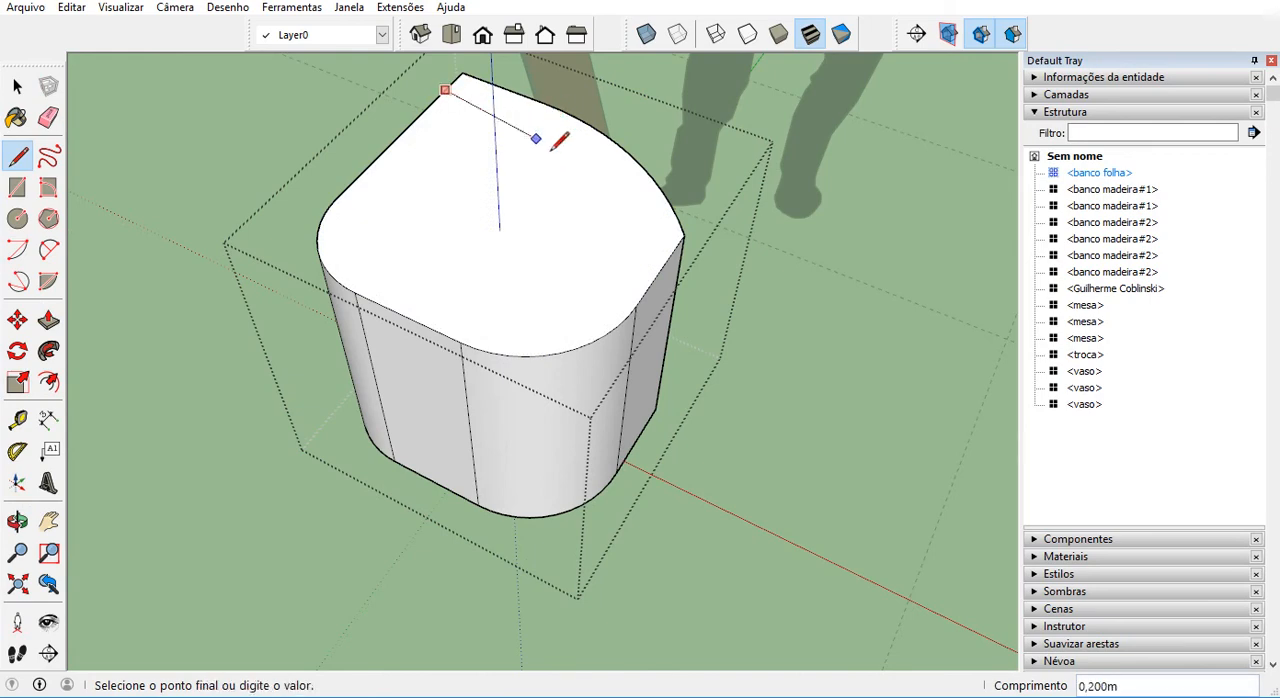
left_click(668, 258)
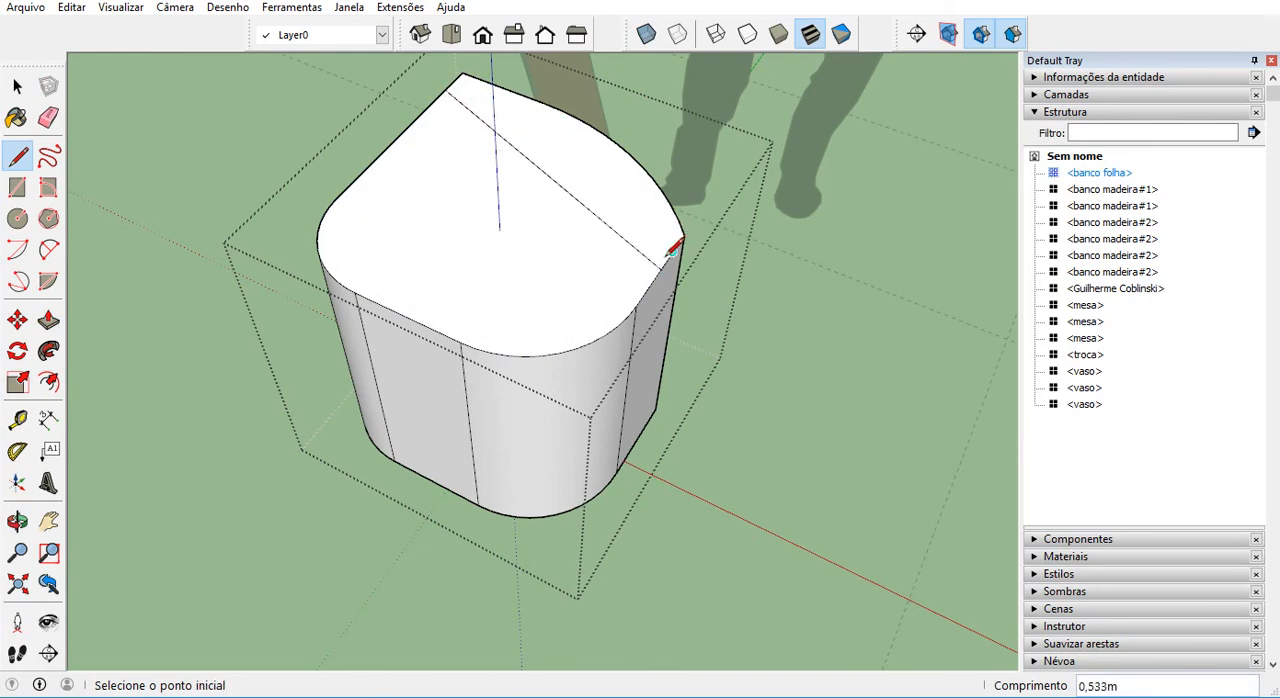
Push the large front part of the top face down slightly, leaving a raised strip along the curved back.
key("space")
left_click(572, 283)
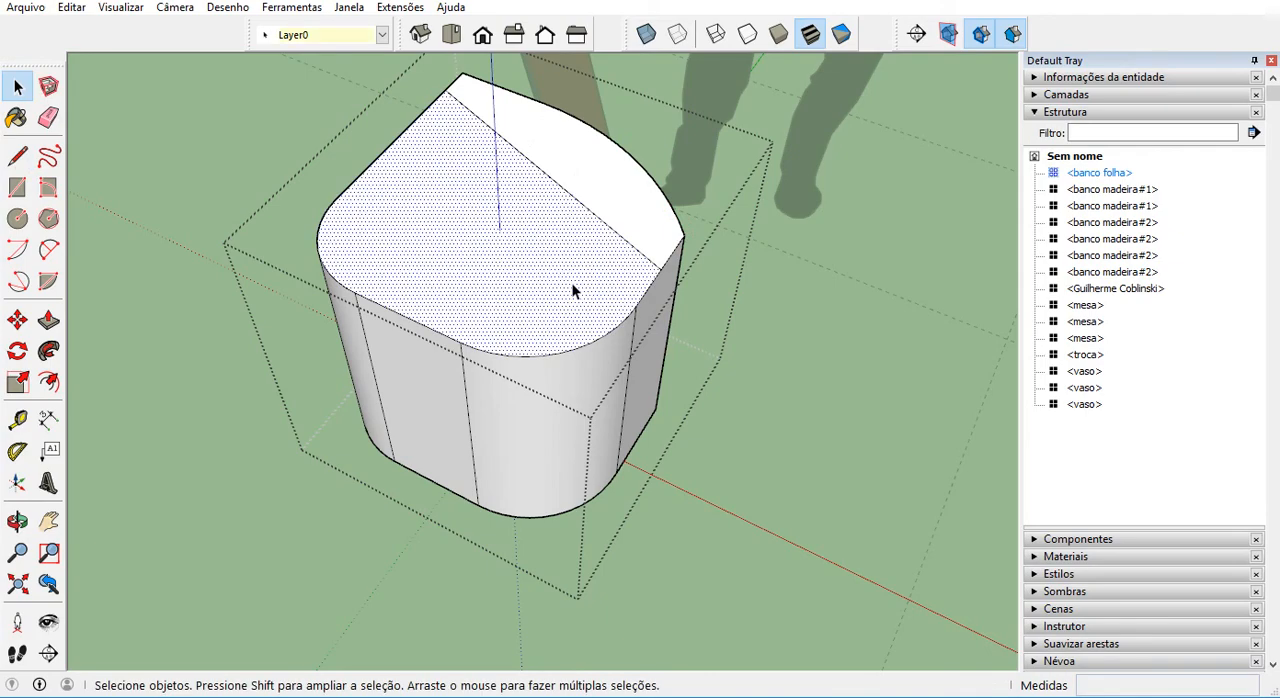
key("p")
left_click_drag(558, 297, 554, 316)
middle_click_drag(554, 316, 624, 181)
Slope the front of the raised back strip by moving its upper front edge backward, and close the component.
key("space")
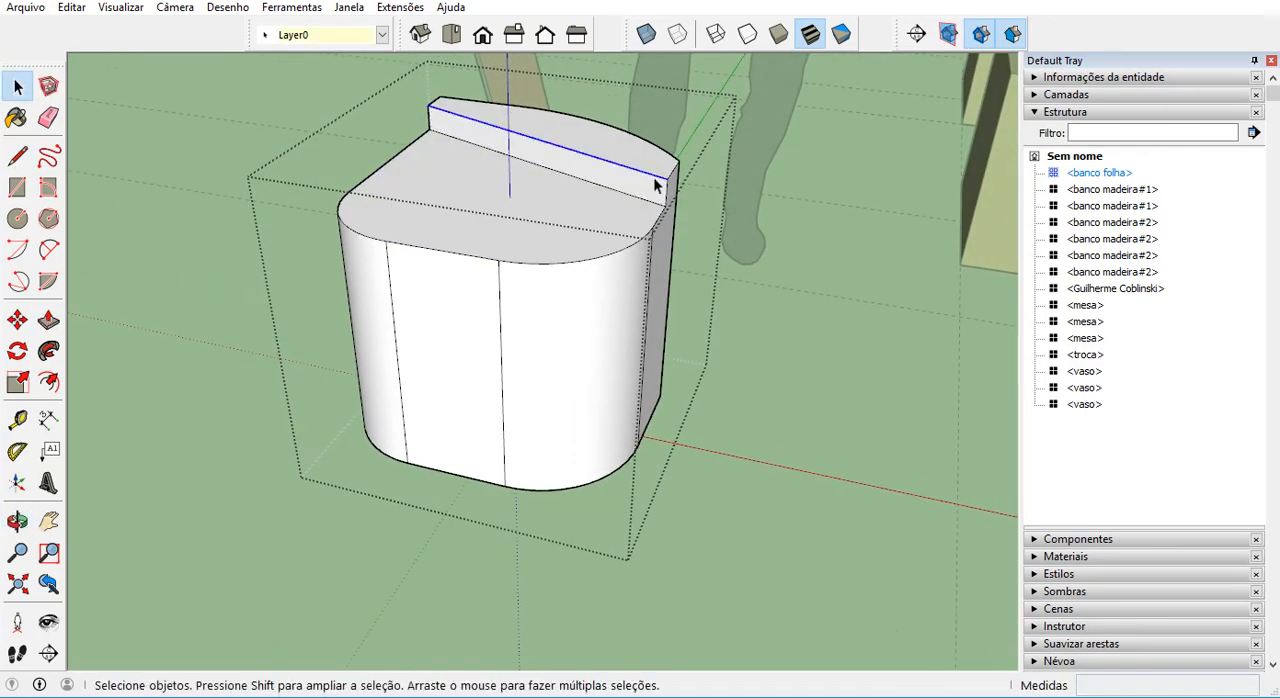
key("m")
left_click(666, 182)
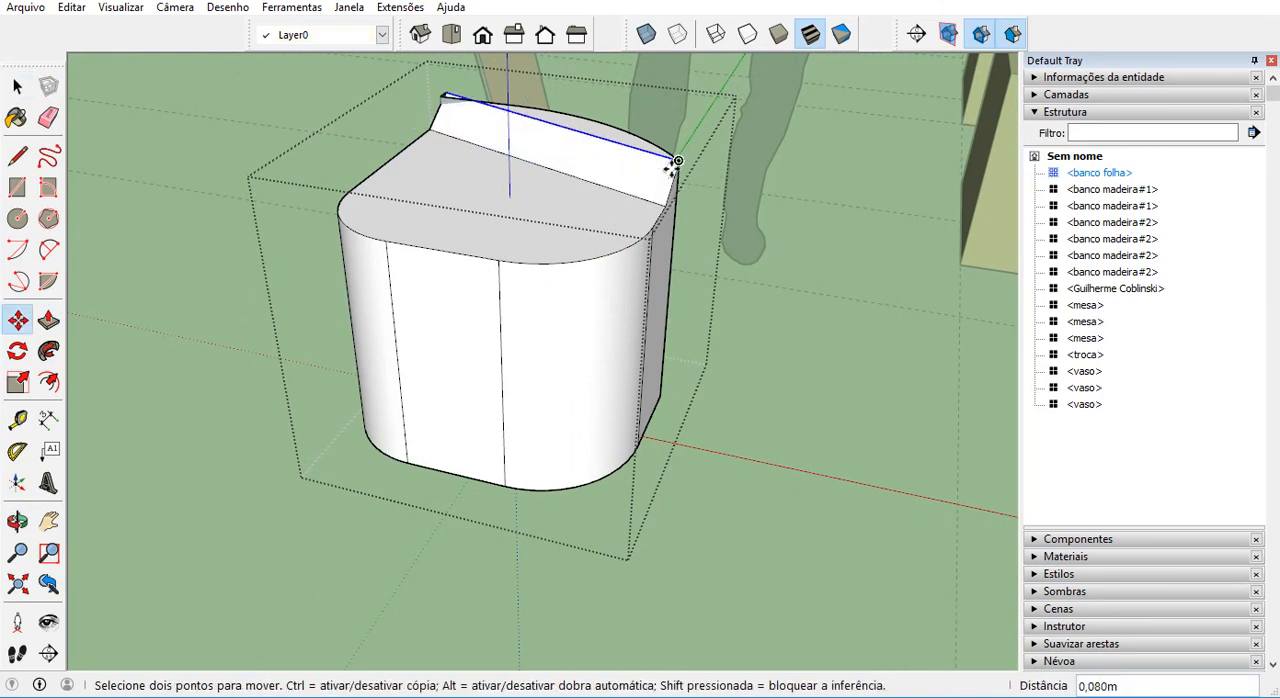
scroll(643, 171, "up", 2)
middle_click_drag(643, 171, 540, 240)
scroll(549, 183, "up", 4)
left_click(561, 184)
scroll(545, 230, "down", 3)
key("space")
left_click(708, 475)
Measure the spacing between the two dark wood benches at the middle table from their outer bottom edges.
middle_click_drag(365, 294, 279, 343)
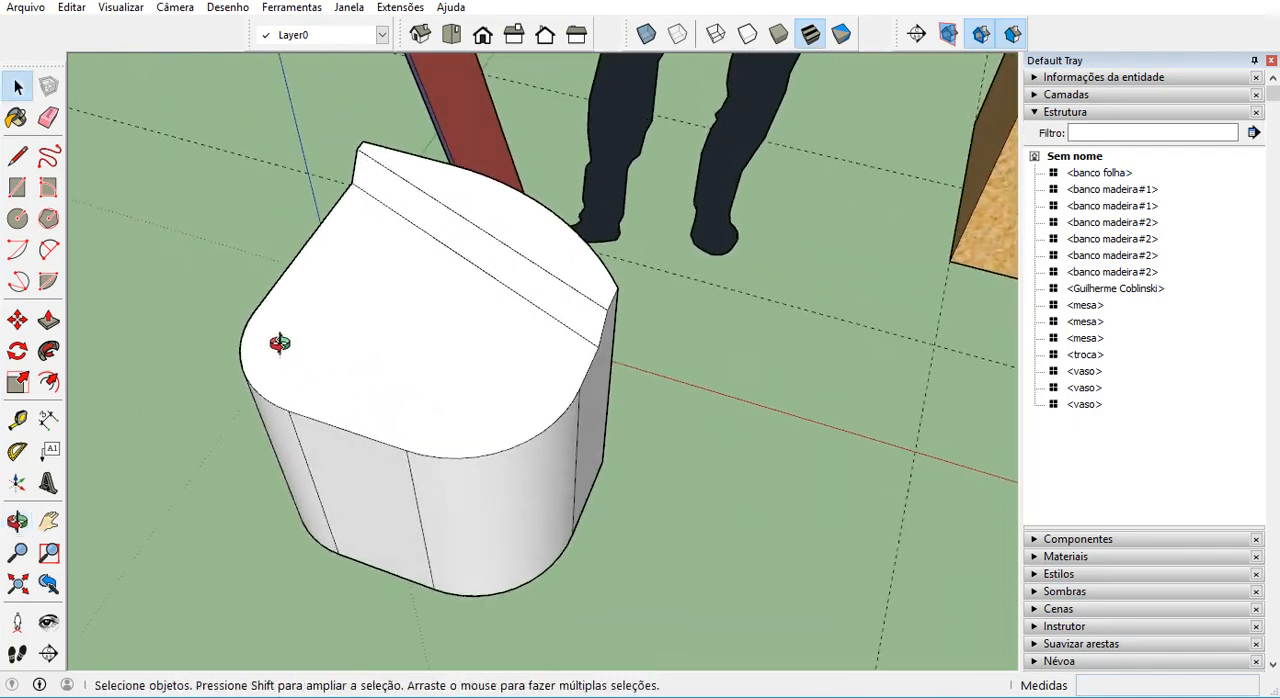
middle_click_drag(390, 324, 379, 438)
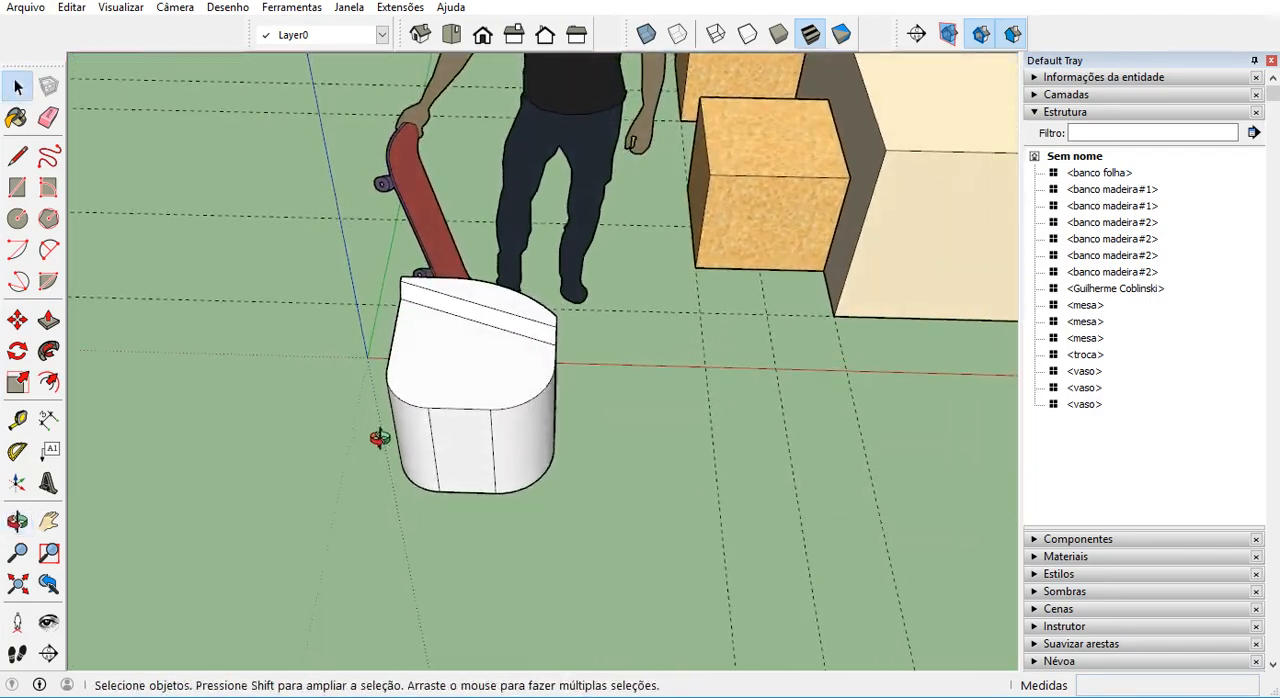
middle_click_drag(467, 422, 313, 450)
scroll(332, 452, "down", 5)
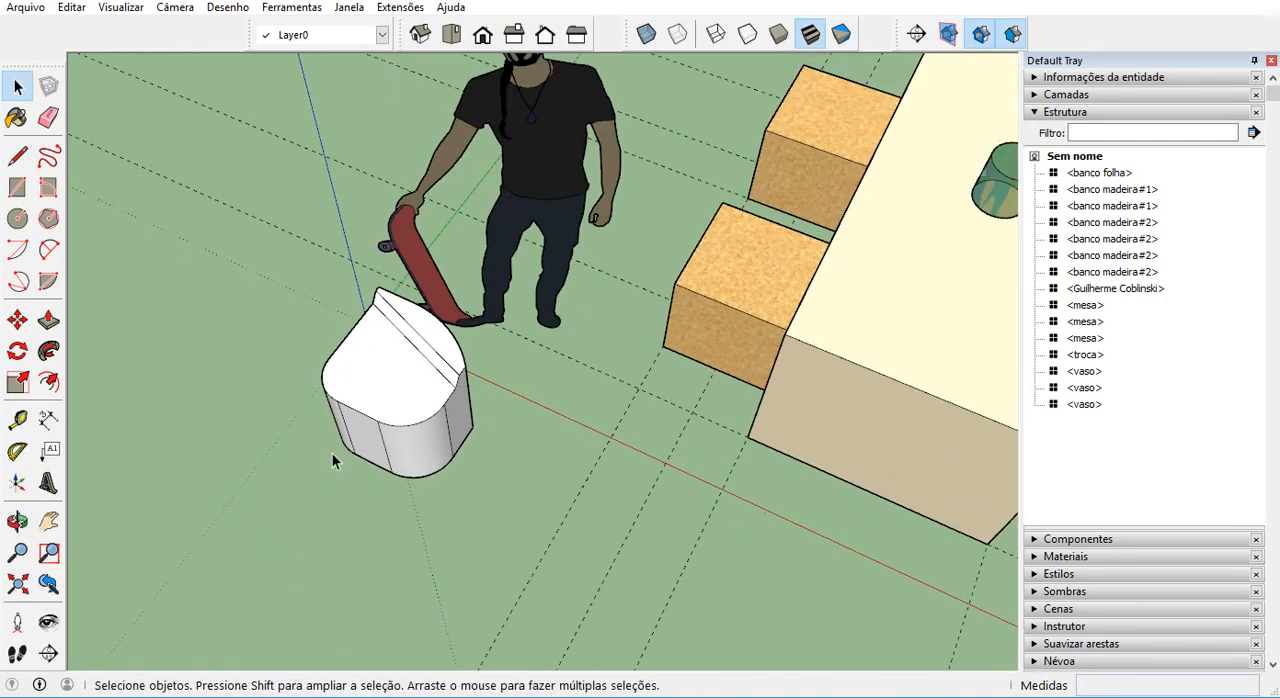
scroll(540, 360, "down", 2)
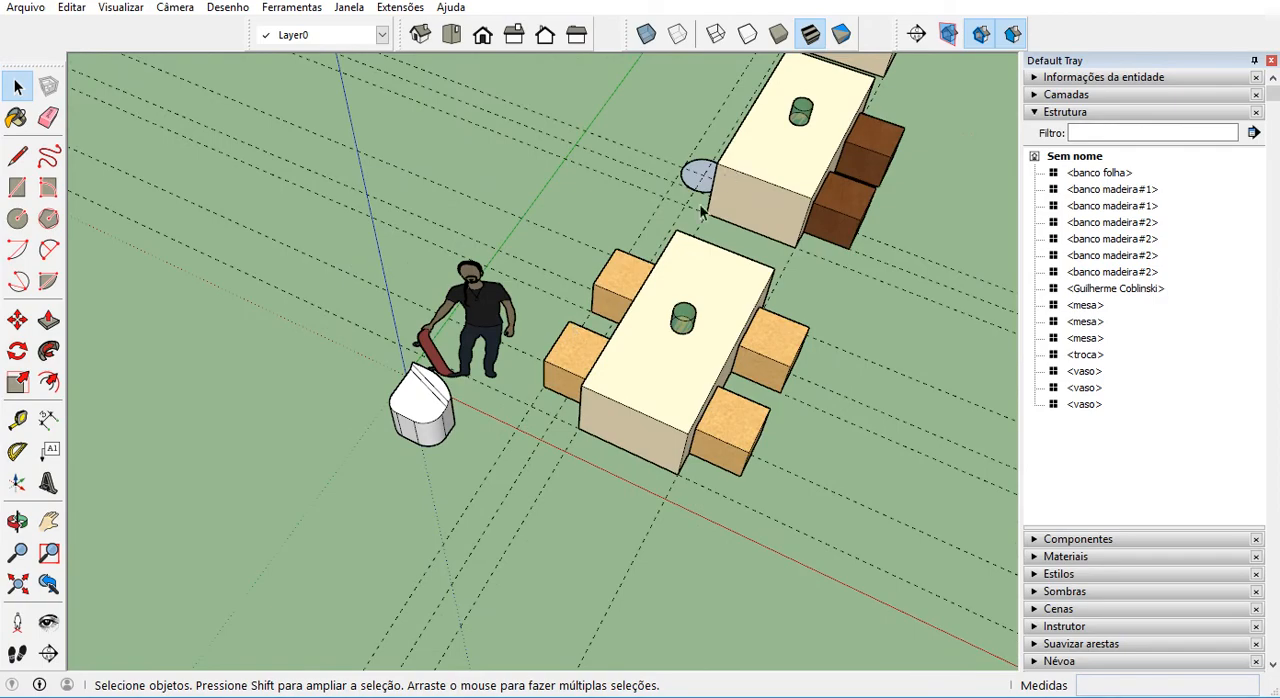
scroll(700, 214, "down", 1)
scroll(685, 200, "up", 4)
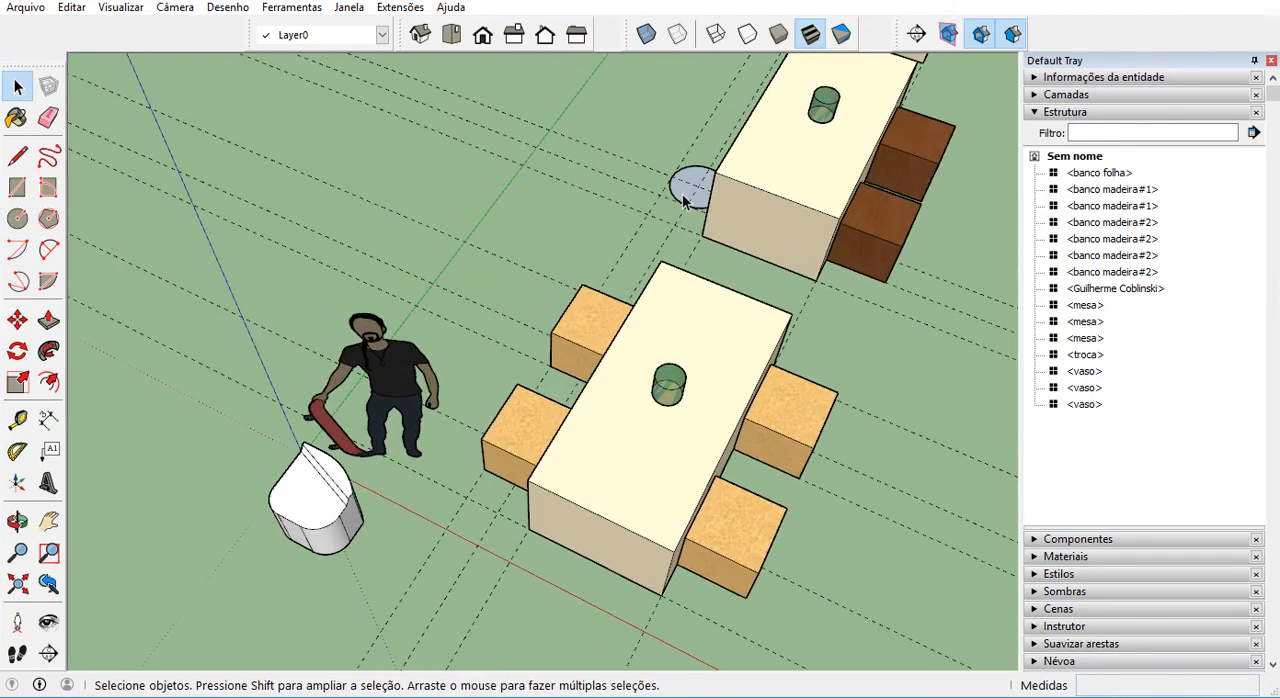
middle_click_drag(160, 625, 1150, 318)
key("t")
left_click(411, 452)
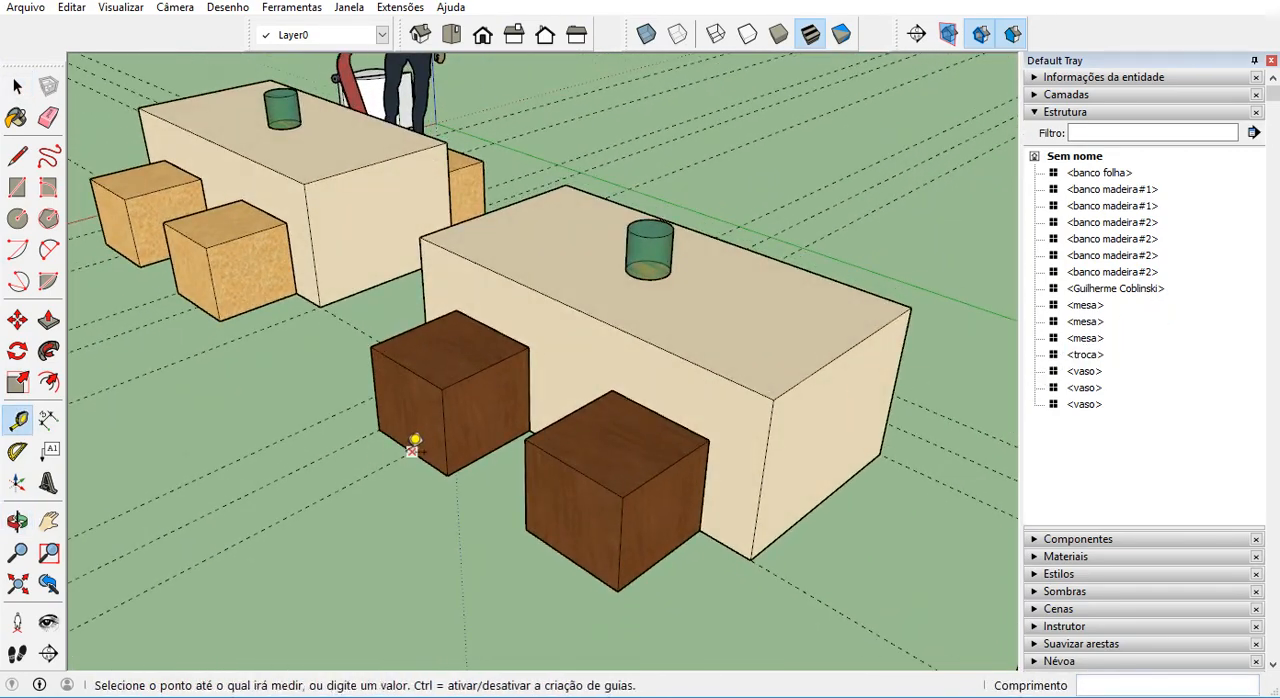
left_click(581, 540)
Place a guide 1 m along the middle table's side from the cross guide through the circular placeholder's centre.
middle_click_drag(580, 534, 406, 477)
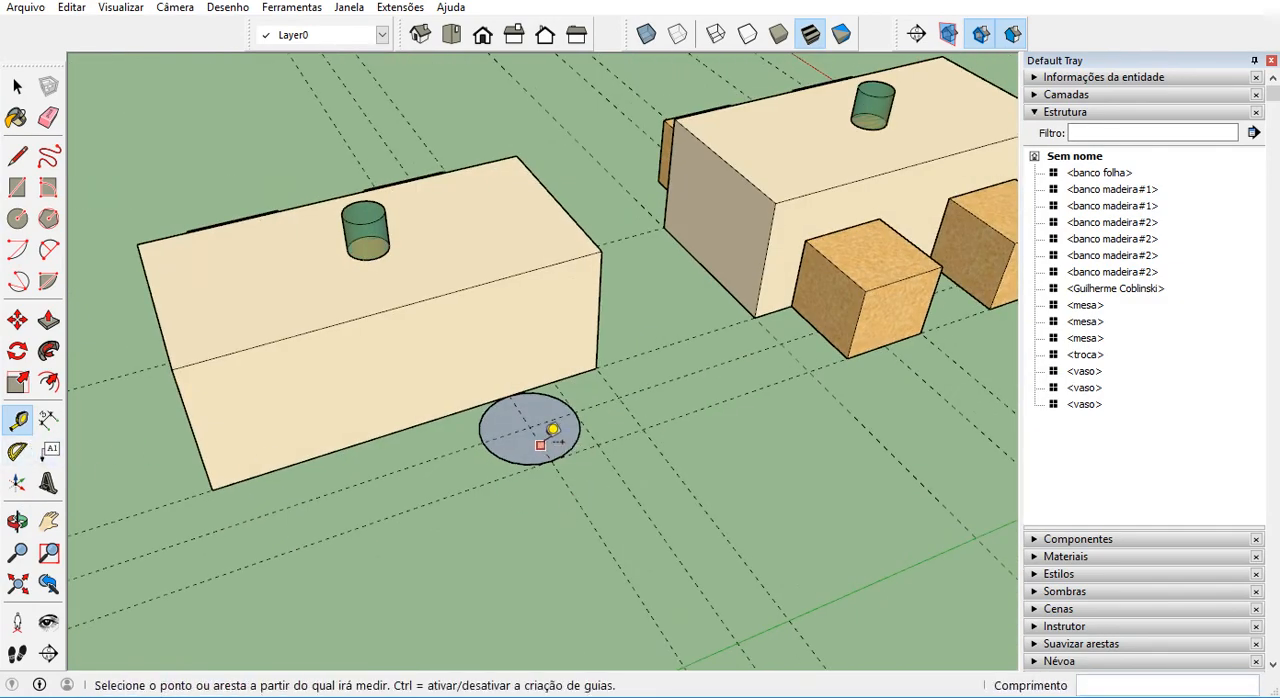
left_click(541, 445)
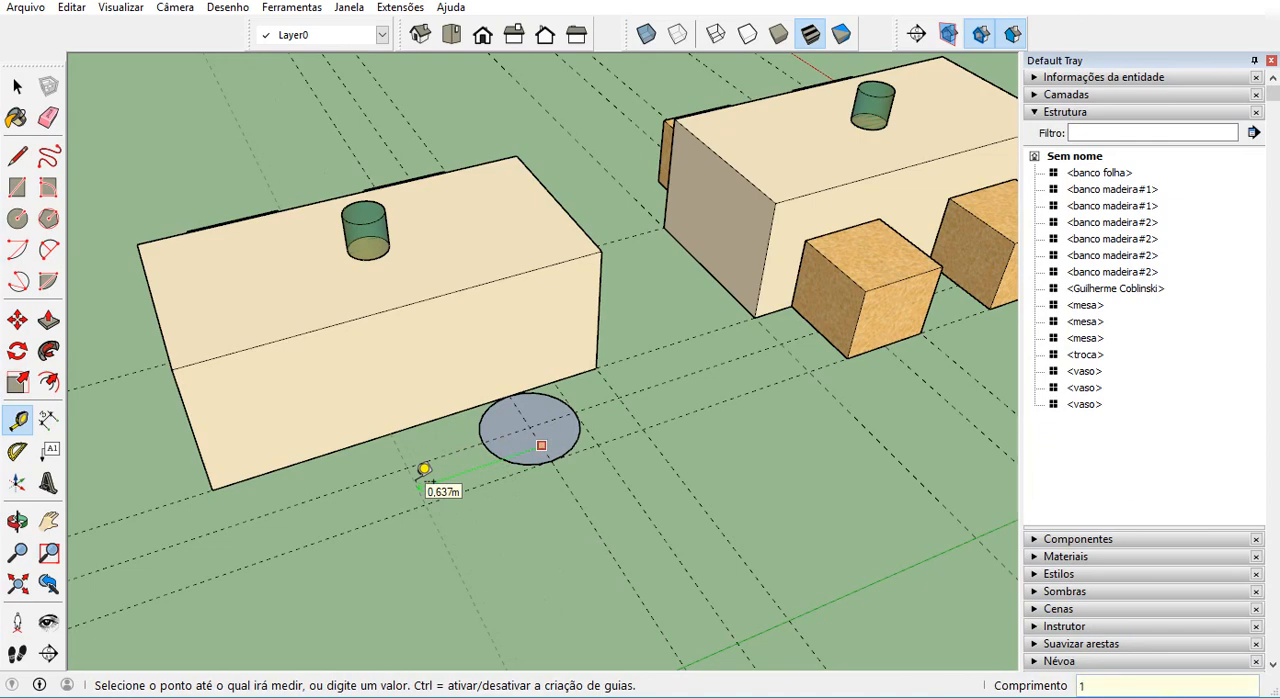
key("Return")
Add a guide along the bottom end edge of the table without benches, on the end facing the middle table.
scroll(608, 418, "down", 6)
scroll(120, 570, "up", 3)
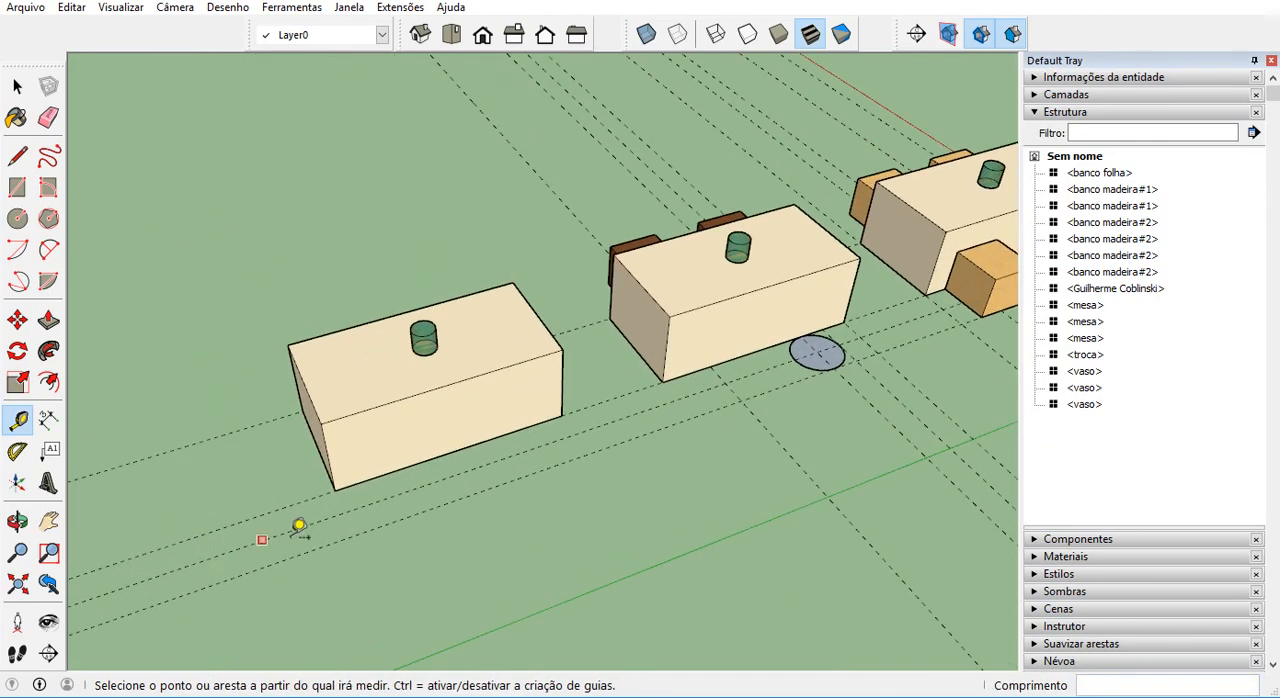
scroll(506, 434, "up", 3)
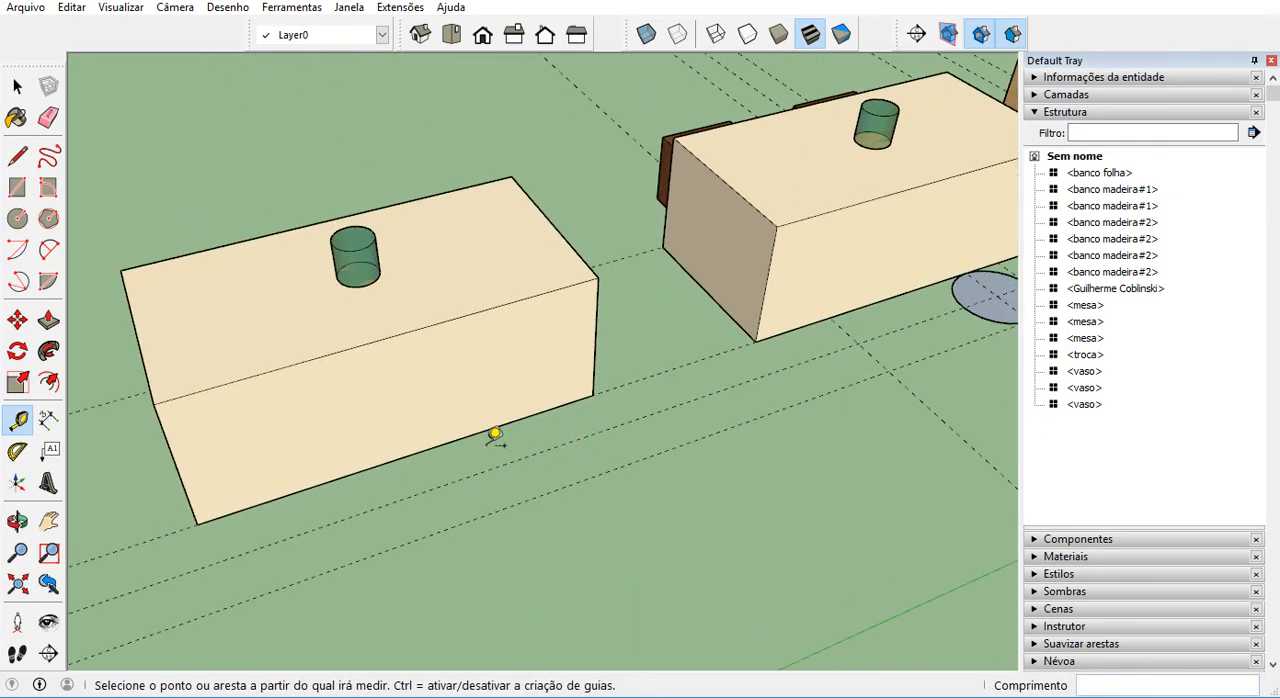
scroll(649, 360, "down", 1)
middle_click_drag(649, 360, 507, 357)
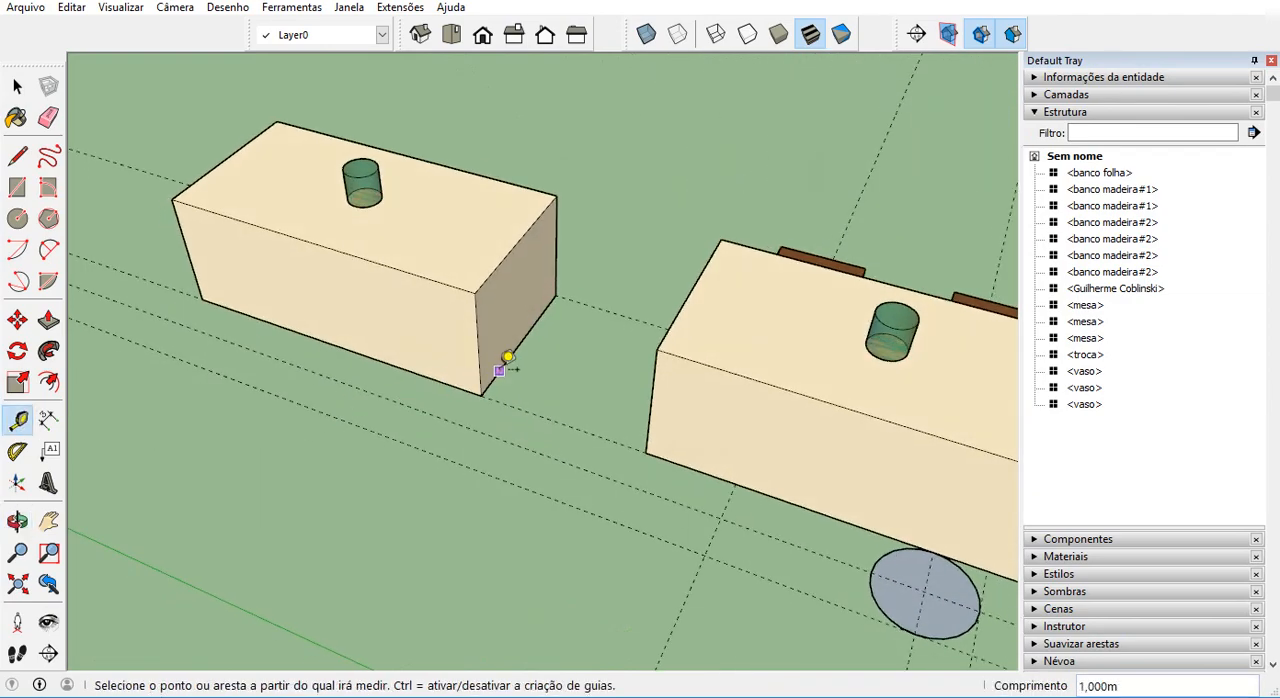
scroll(443, 414, "up", 2)
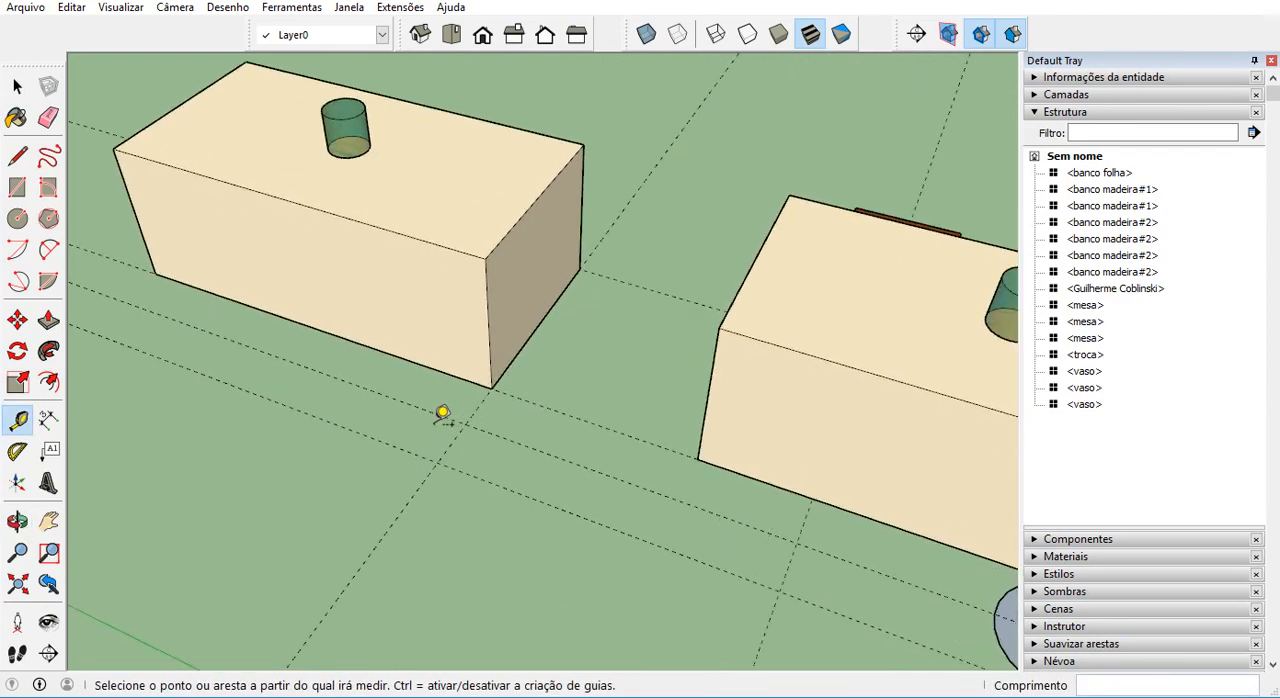
Offset a parallel guide 0.5 m inward from the end guide of the table without benches.
middle_click_drag(443, 414, 631, 433)
left_click(584, 458)
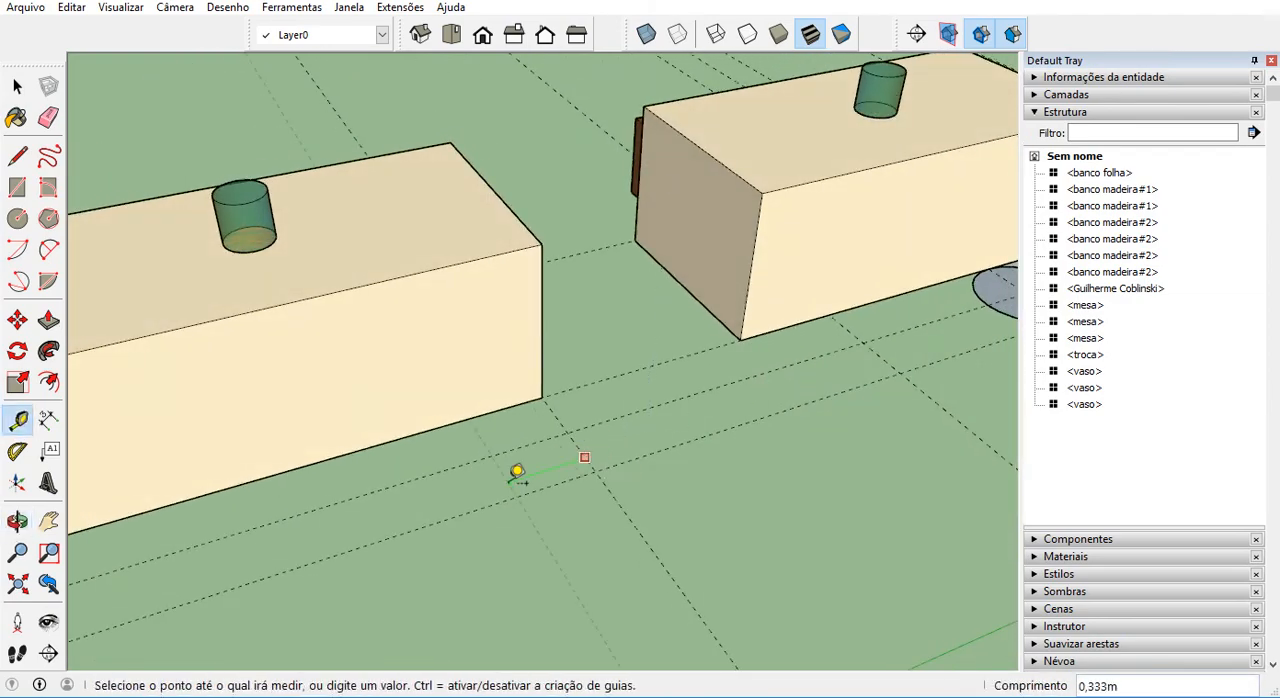
type("0,5")
key("Return")
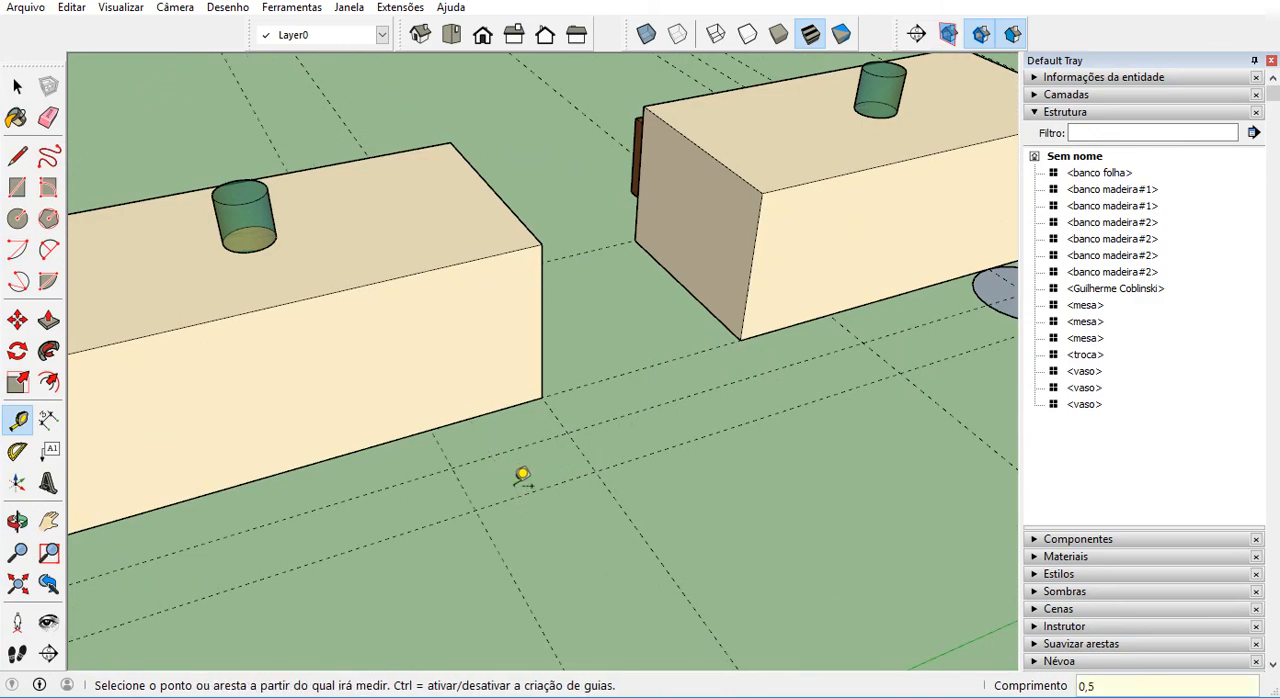
Offset another parallel guide 1 m further inward from the 0.5 m guide at the table without benches.
left_click(459, 483)
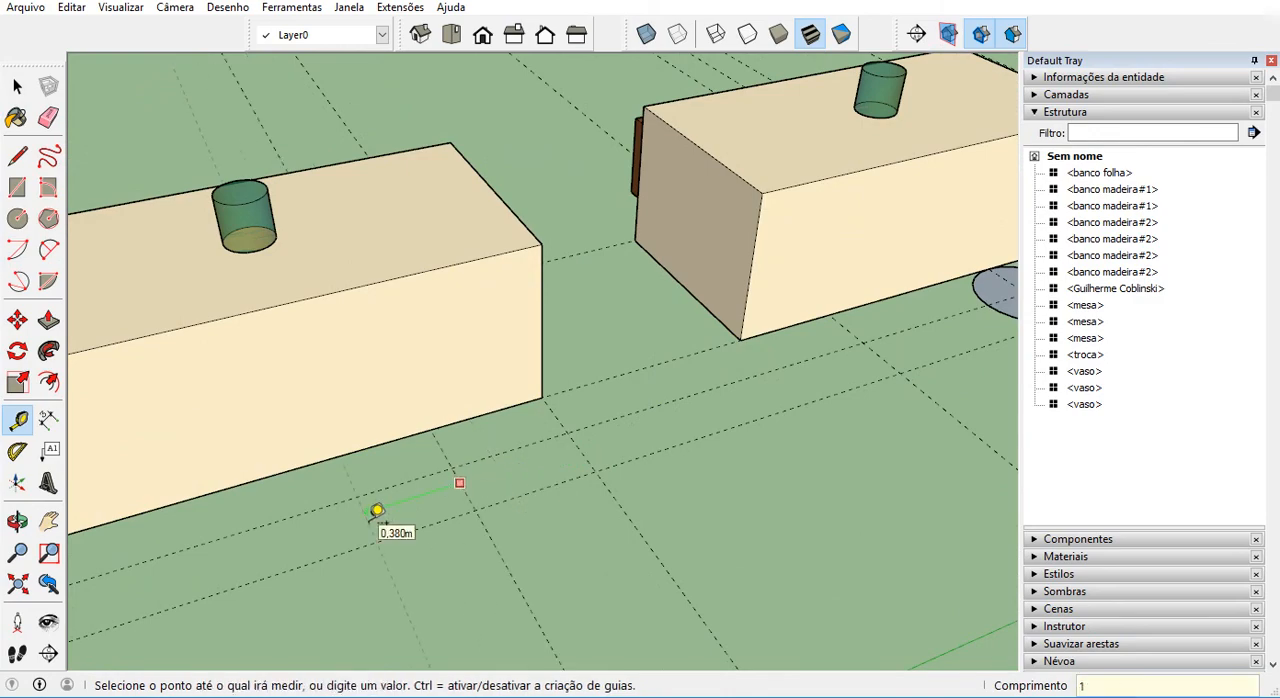
key("Return")
scroll(556, 453, "down", 4)
middle_click_drag(535, 457, 530, 486)
key("space")
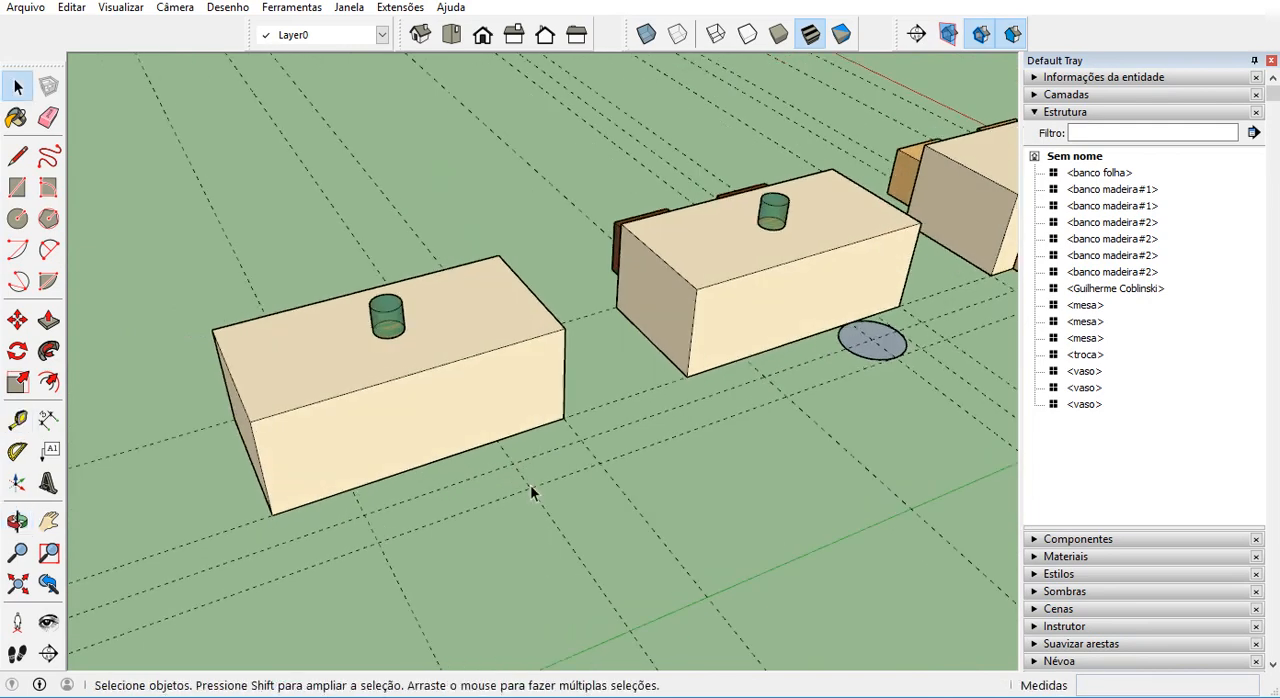
Dimension the spacing from the end guide to the first offset guide and from there to the second, beside the table without benches.
left_click(48, 419)
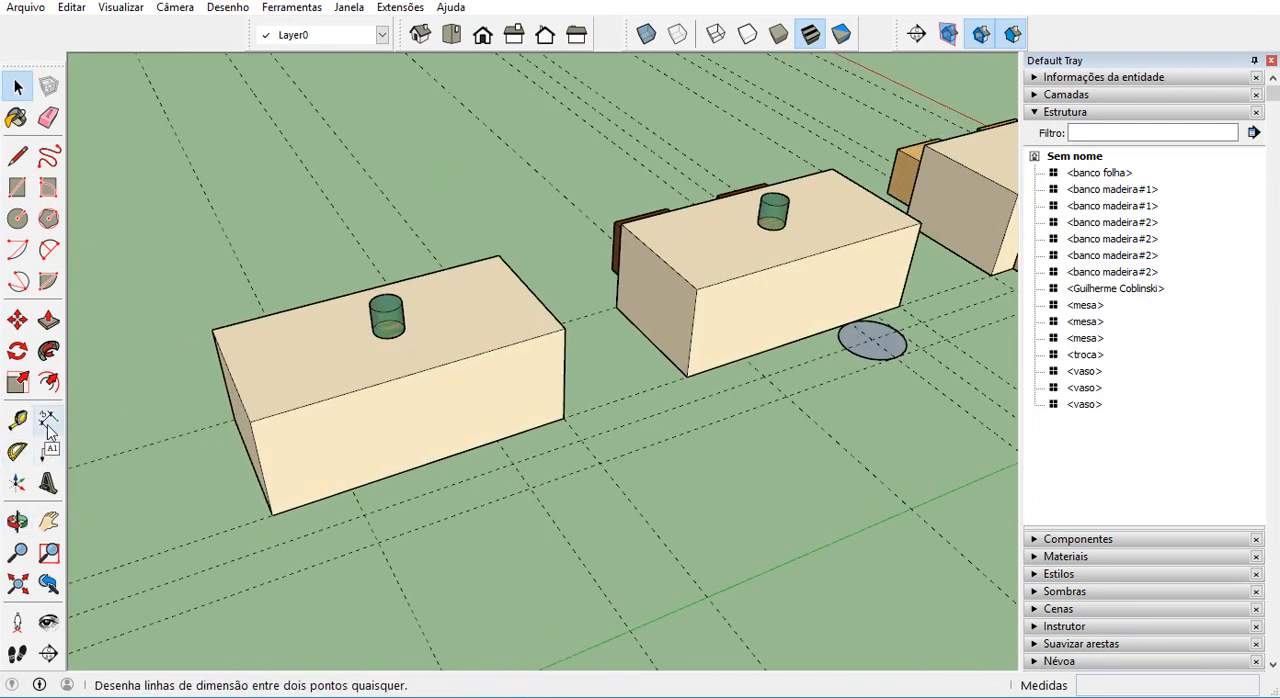
left_click(530, 487)
left_click(598, 464)
left_click(620, 489)
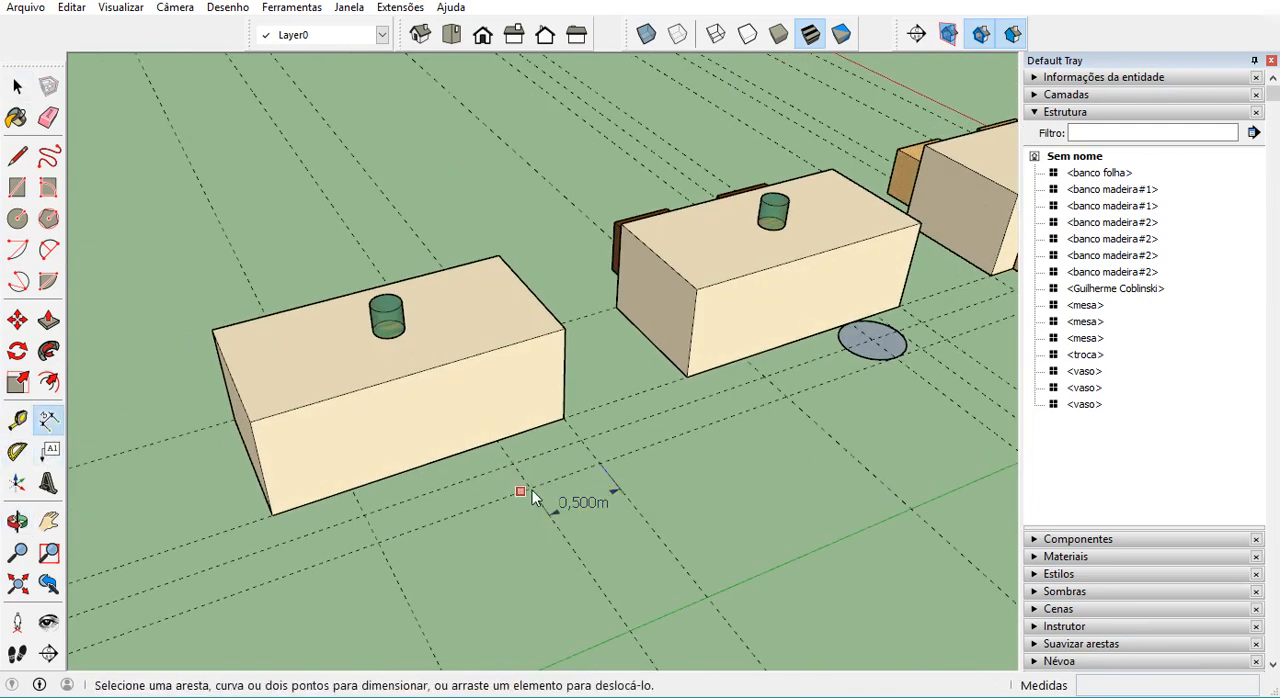
left_click(530, 488)
left_click(378, 543)
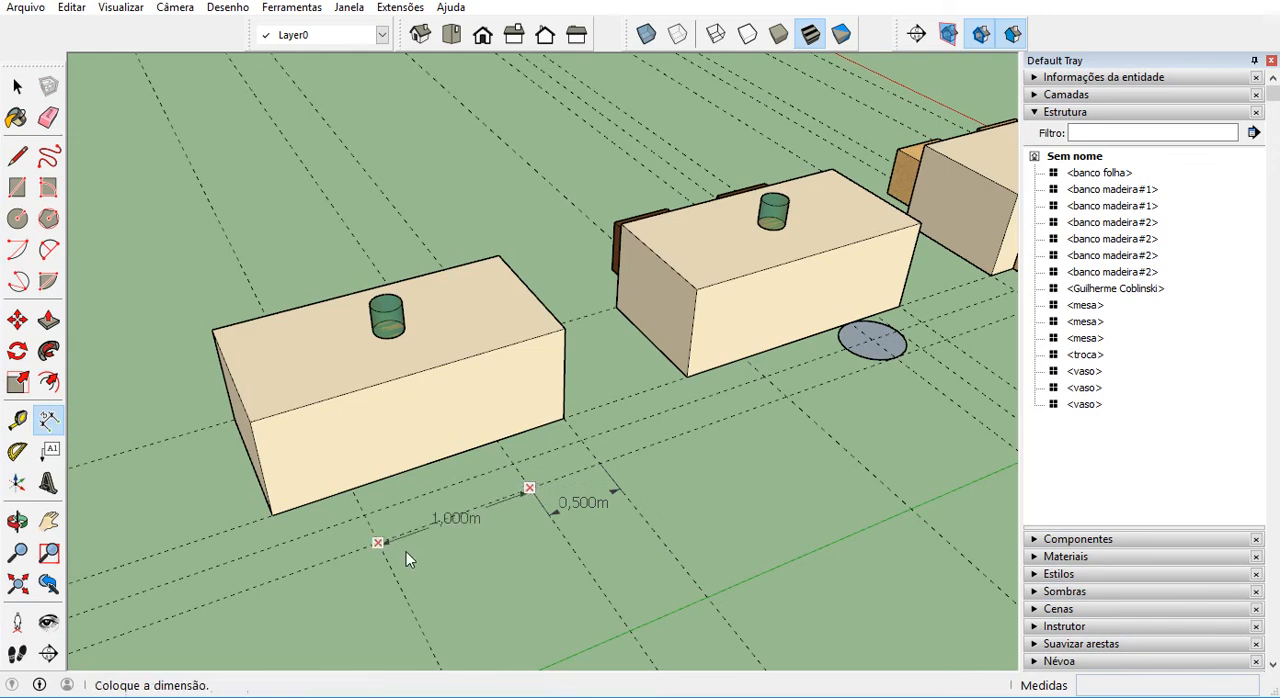
left_click(454, 556)
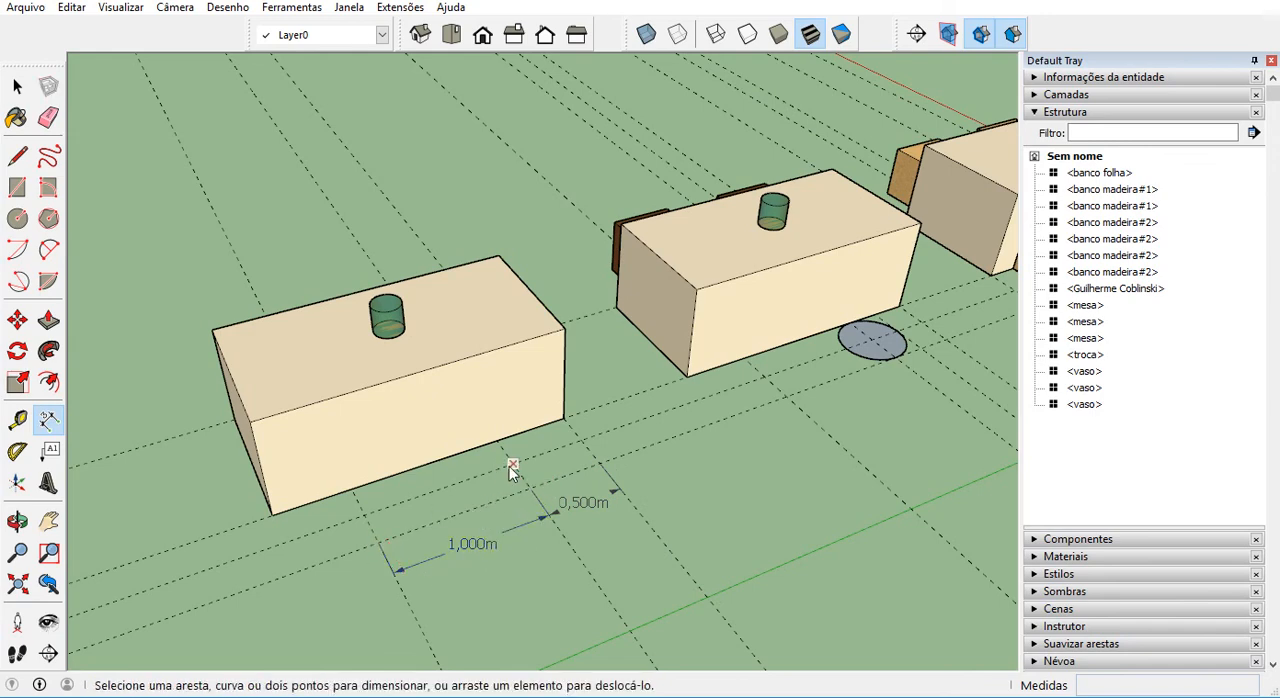
scroll(367, 512, "down", 4)
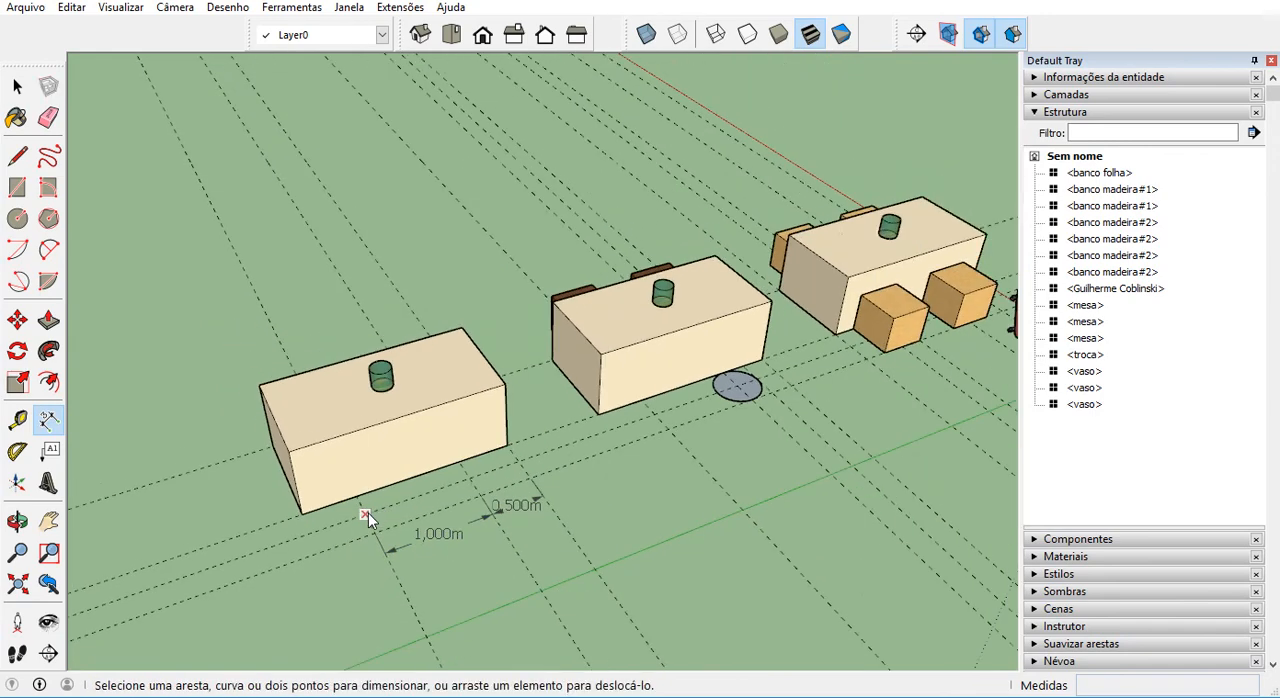
scroll(677, 434, "up", 2)
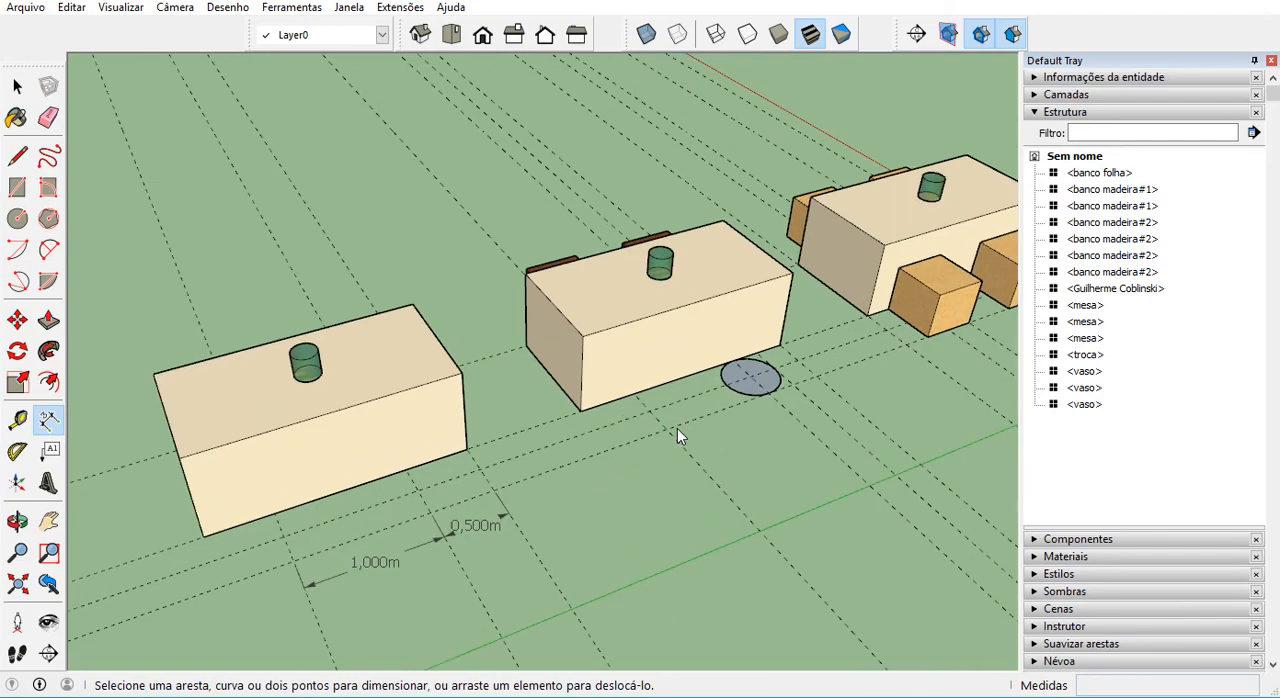
Open the circular placeholder at the middle table and examine the origin and directions of its component axes.
key("space")
middle_click_drag(751, 423, 383, 451)
scroll(141, 424, "up", 2)
scroll(551, 443, "up", 3)
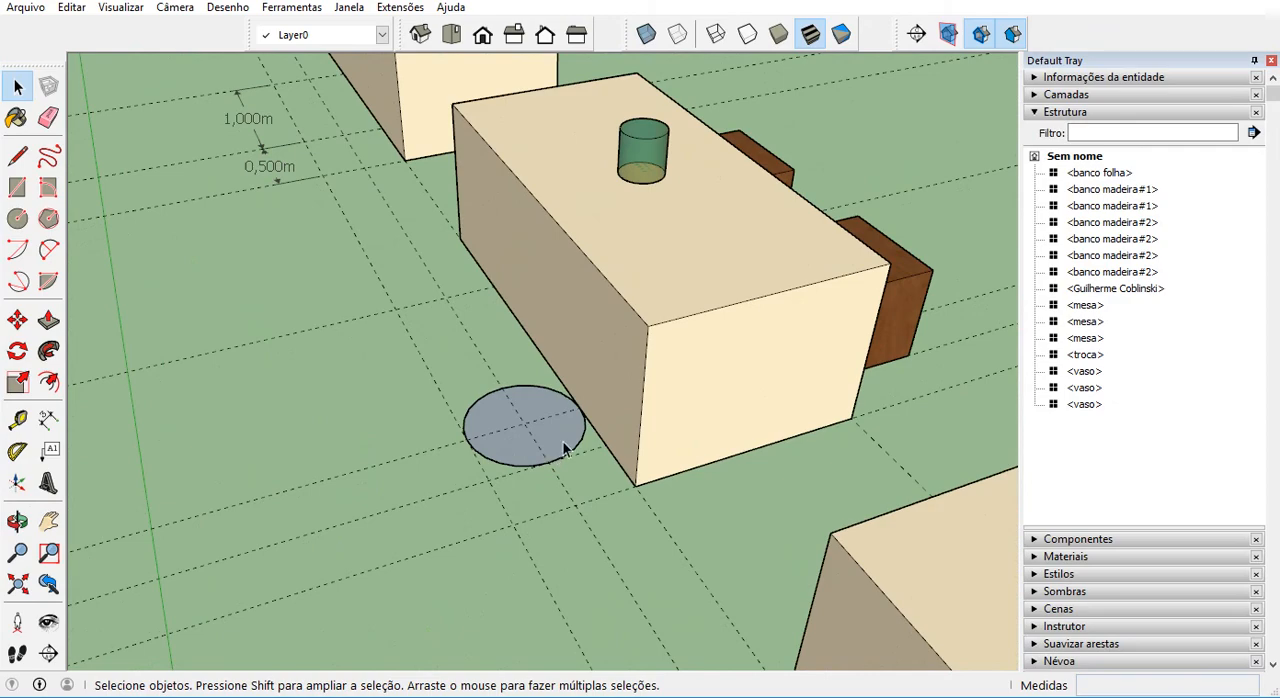
left_click(566, 452)
double_click(561, 448)
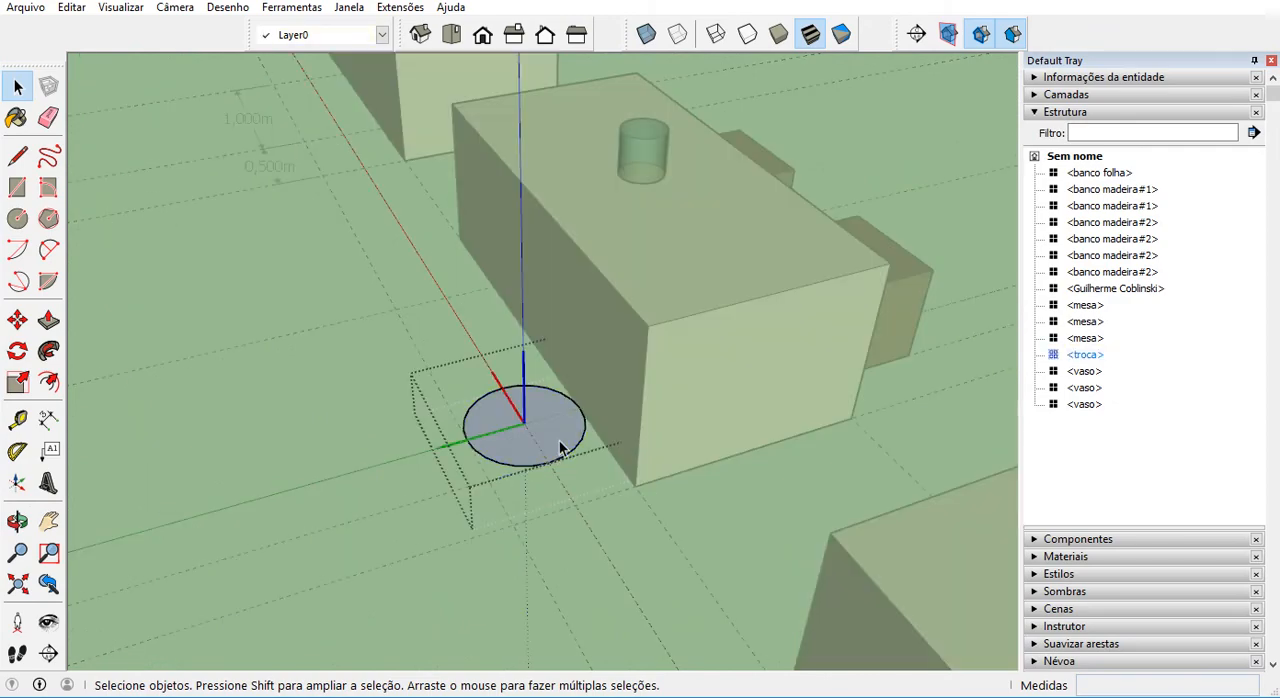
middle_click_drag(559, 440, 310, 593)
scroll(377, 452, "up", 8)
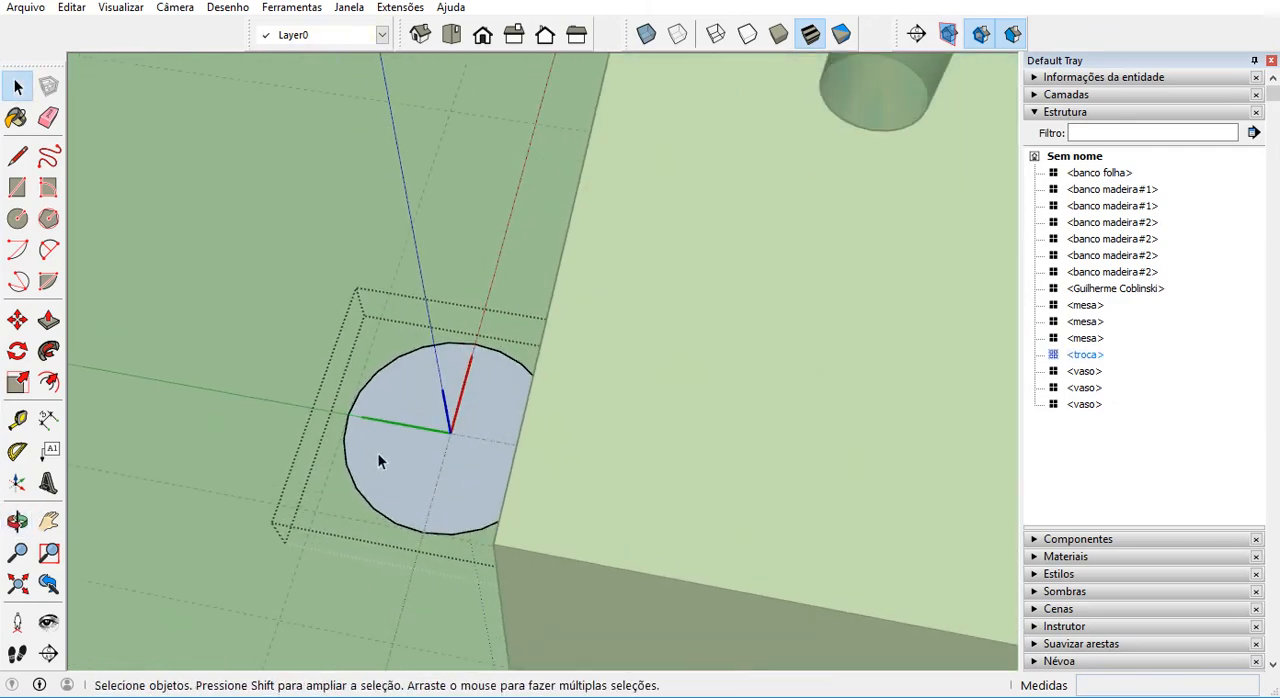
middle_click_drag(455, 420, 448, 406)
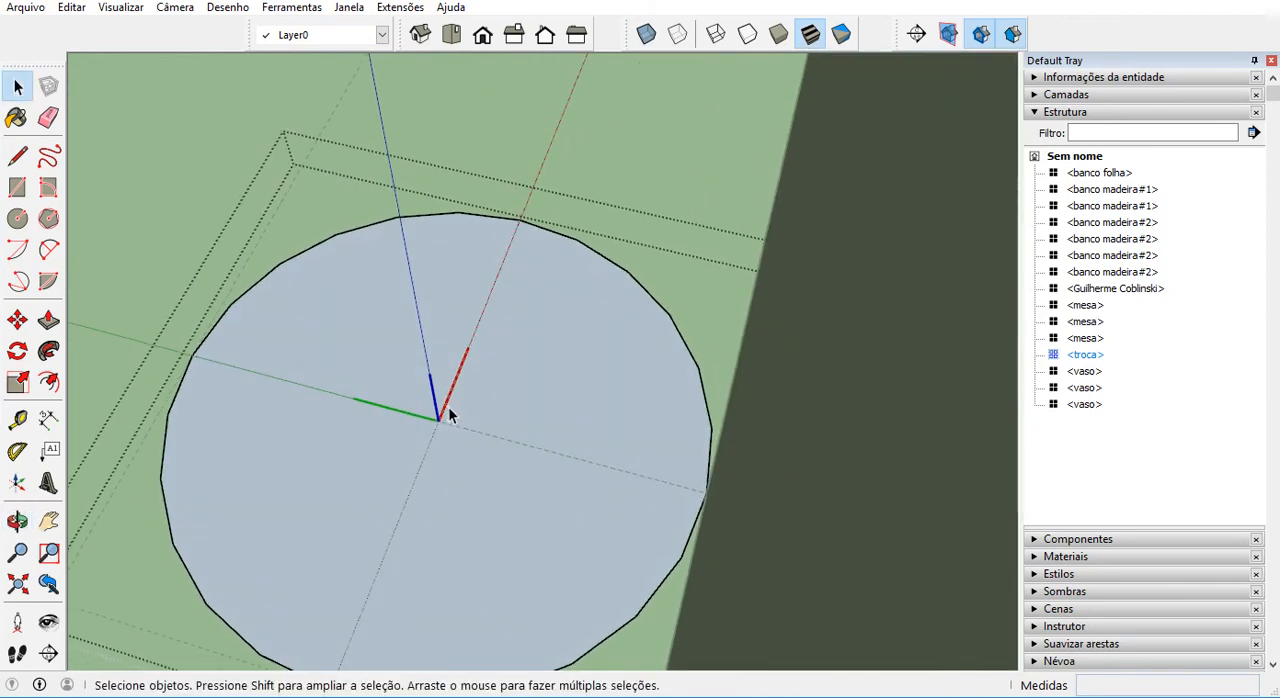
scroll(451, 403, "up", 1)
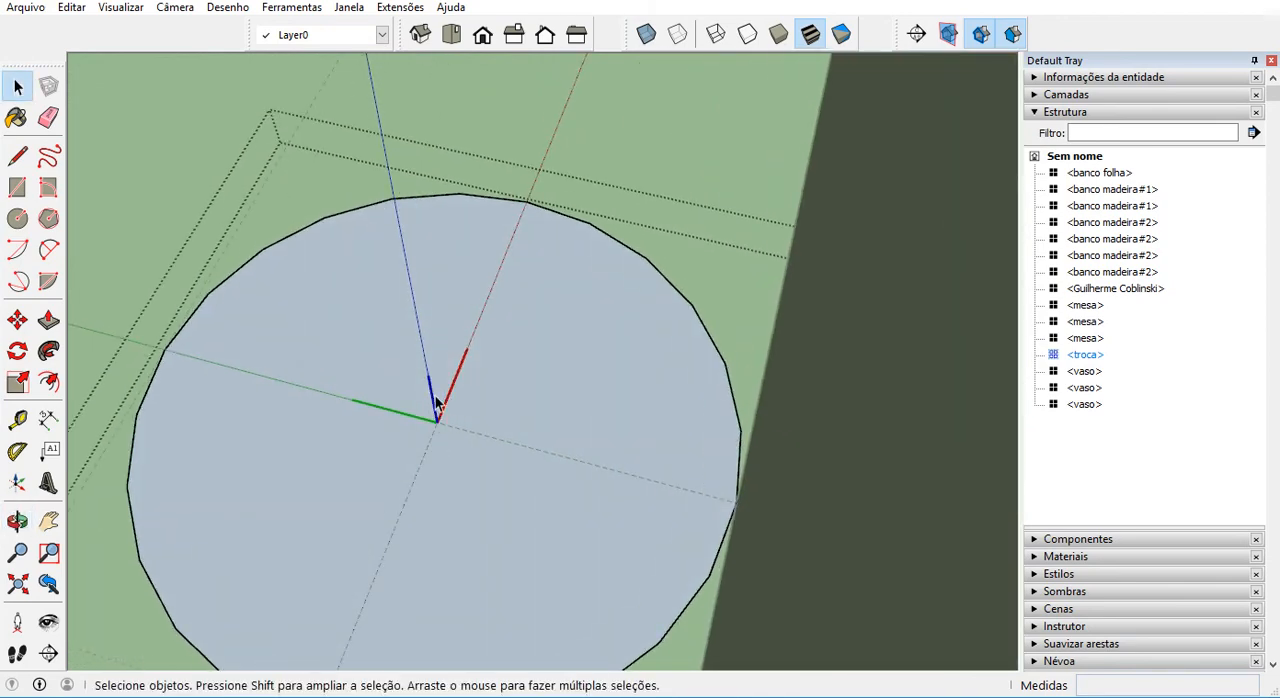
scroll(437, 402, "down", 6)
middle_click_drag(494, 423, 814, 372)
left_click(324, 415)
Copy the circular placeholder by its centre 1 m along the middle table's side onto the neighbouring guide intersection.
left_click(563, 486)
middle_click_drag(563, 486, 563, 490)
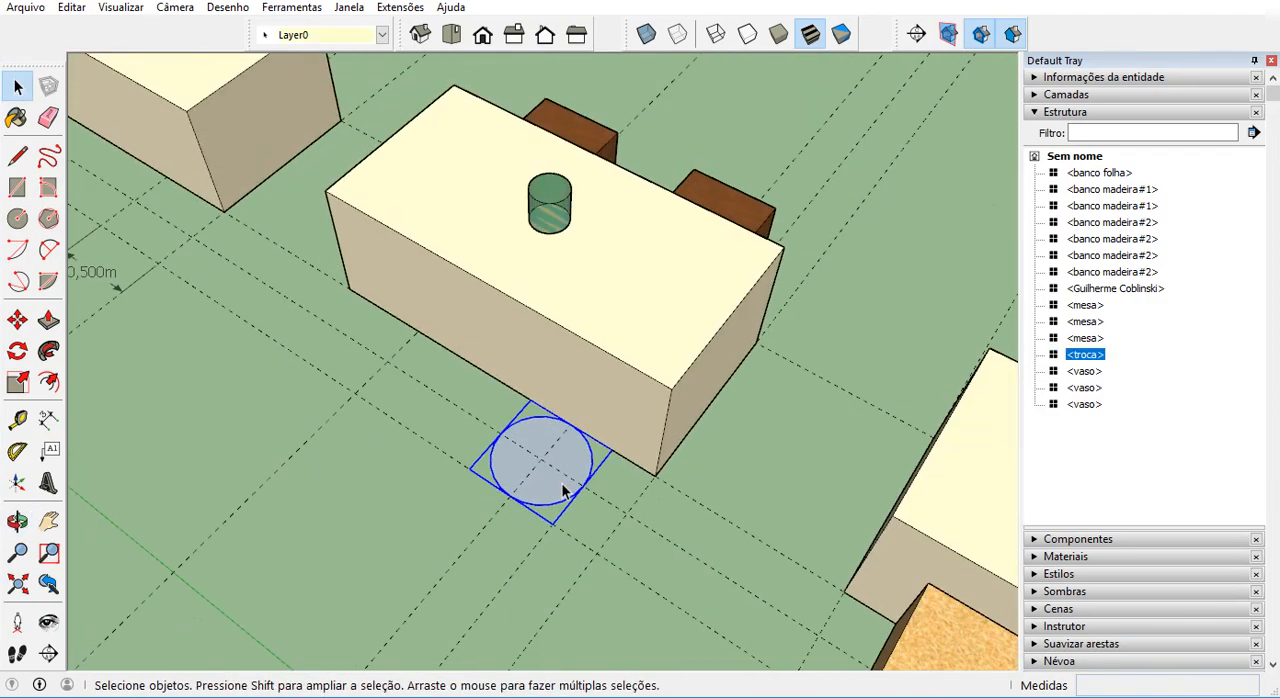
key("m")
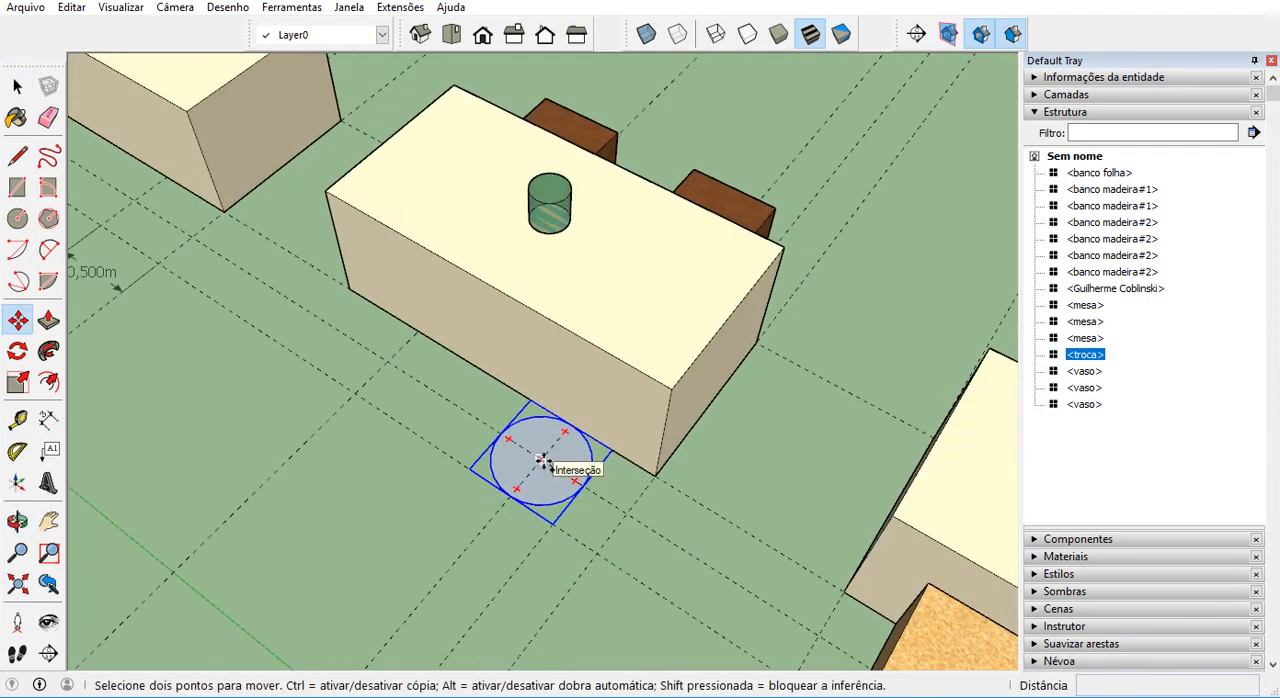
scroll(541, 460, "down", 3)
left_click(541, 460)
key("ctrl")
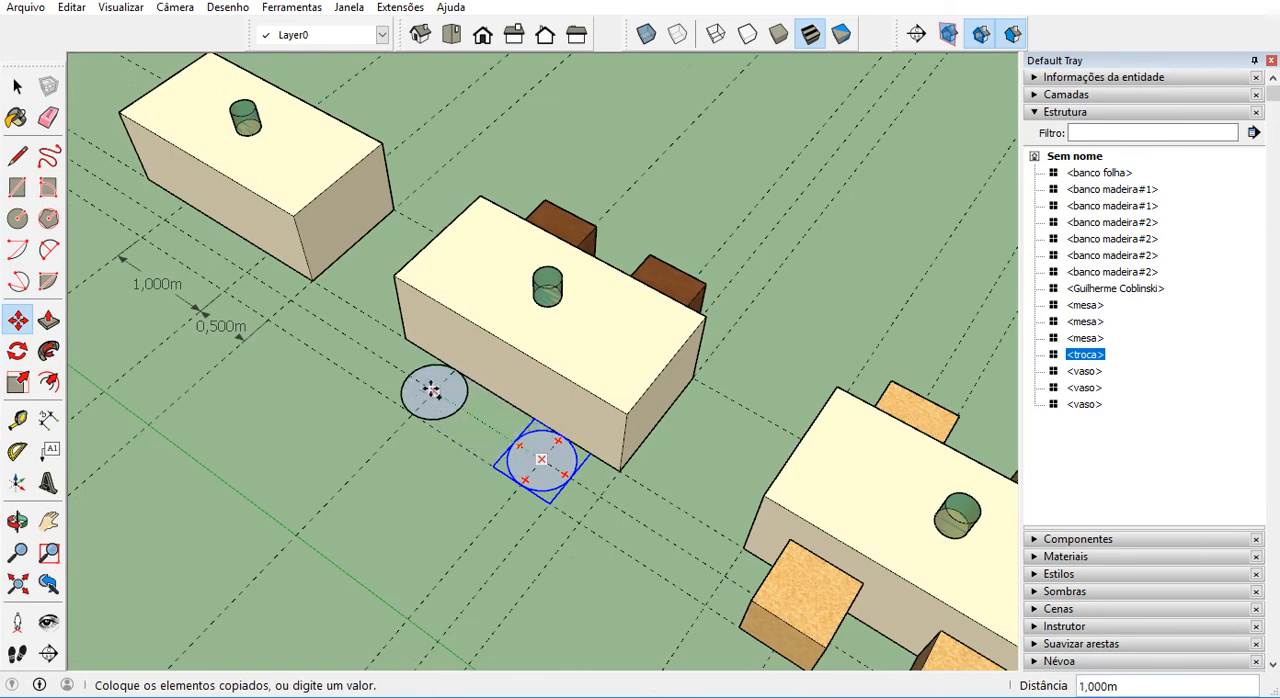
left_click(432, 390)
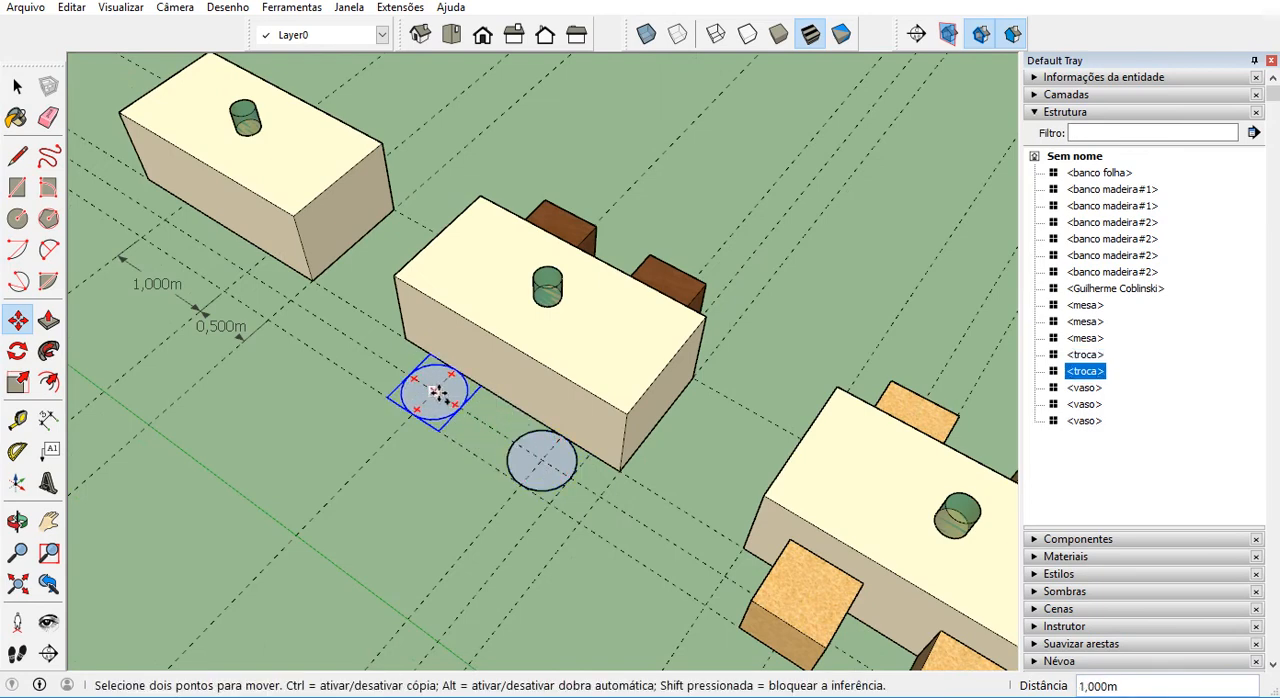
Copy the placeholder 2 m and then 1 m further onto the two guide intersections beside the table without benches.
left_click(432, 390)
key("ctrl")
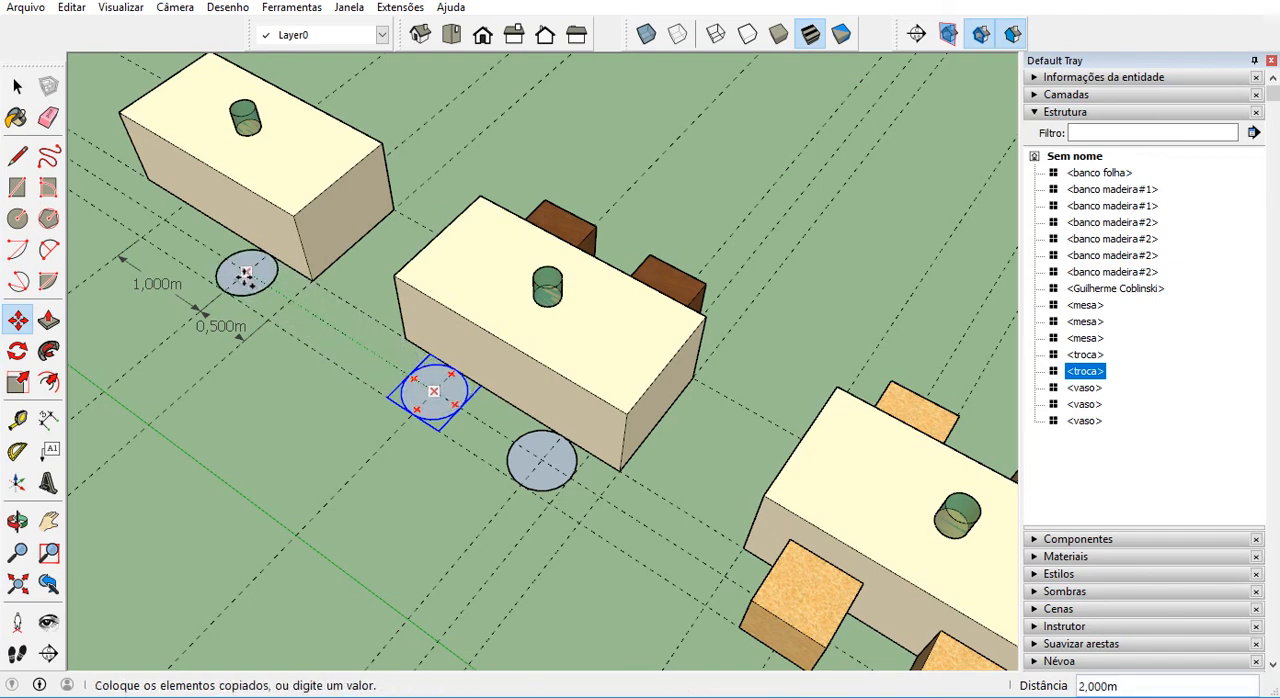
left_click(244, 275)
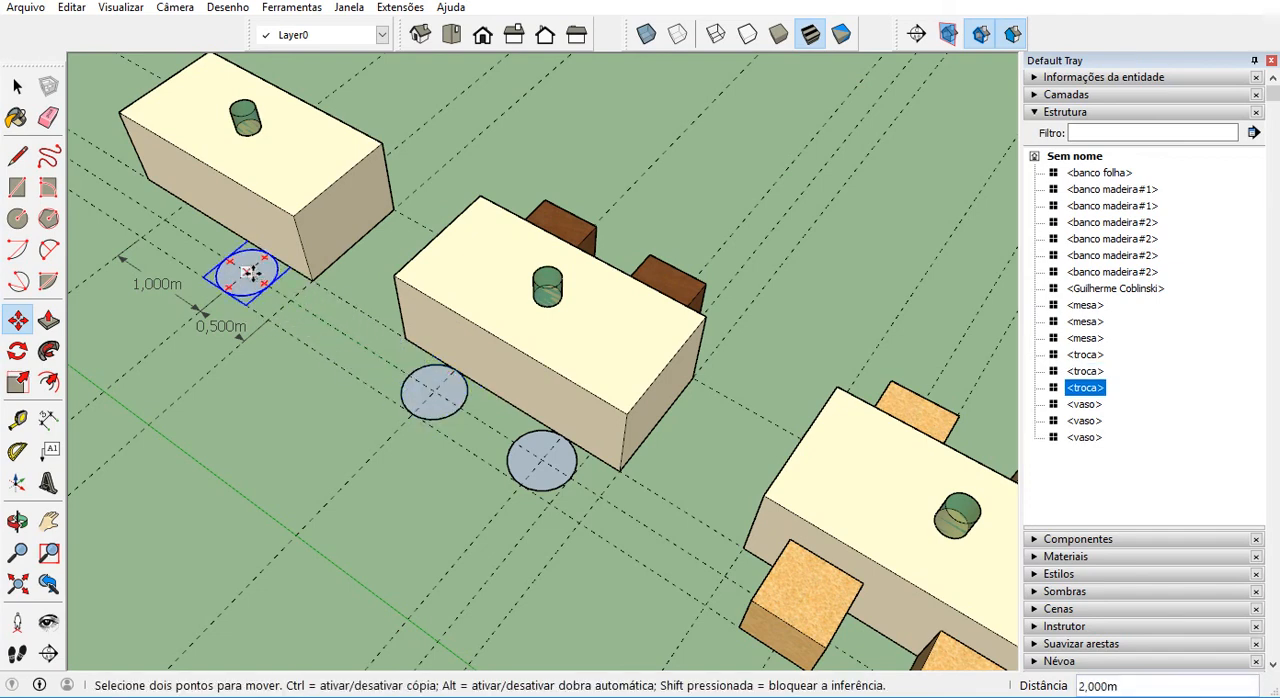
left_click(246, 272)
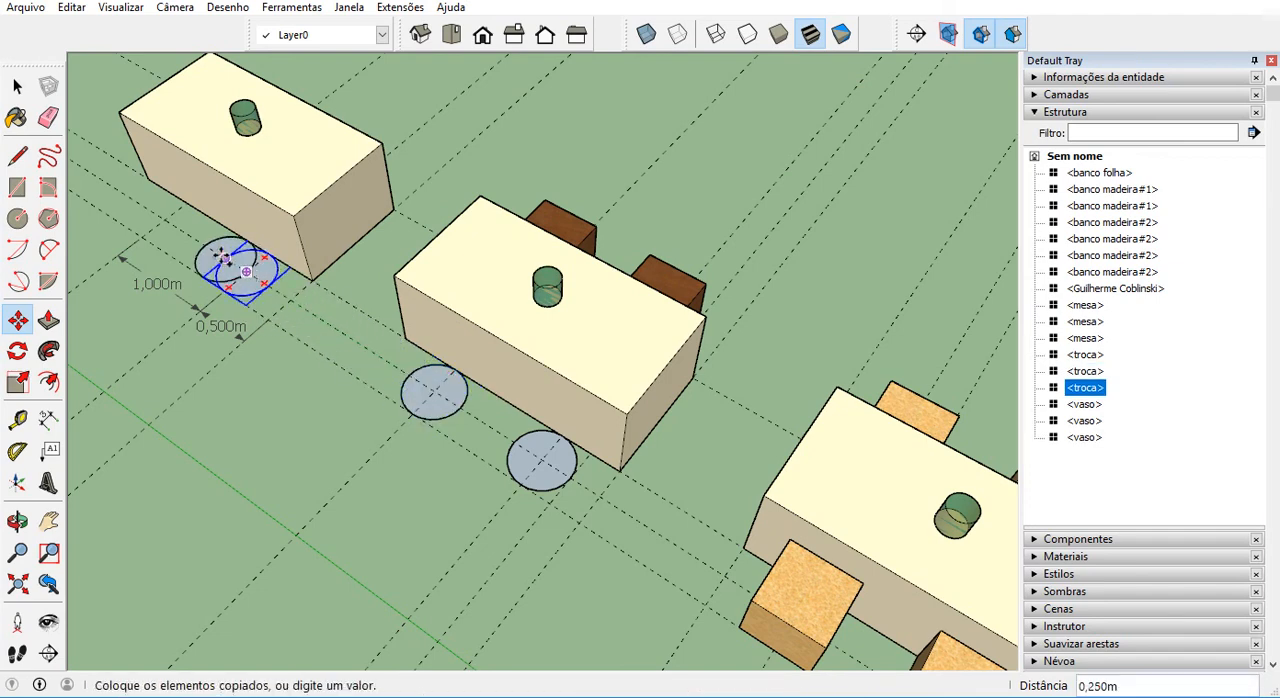
left_click(166, 215)
middle_click_drag(166, 215, 418, 280, "shift")
key("space")
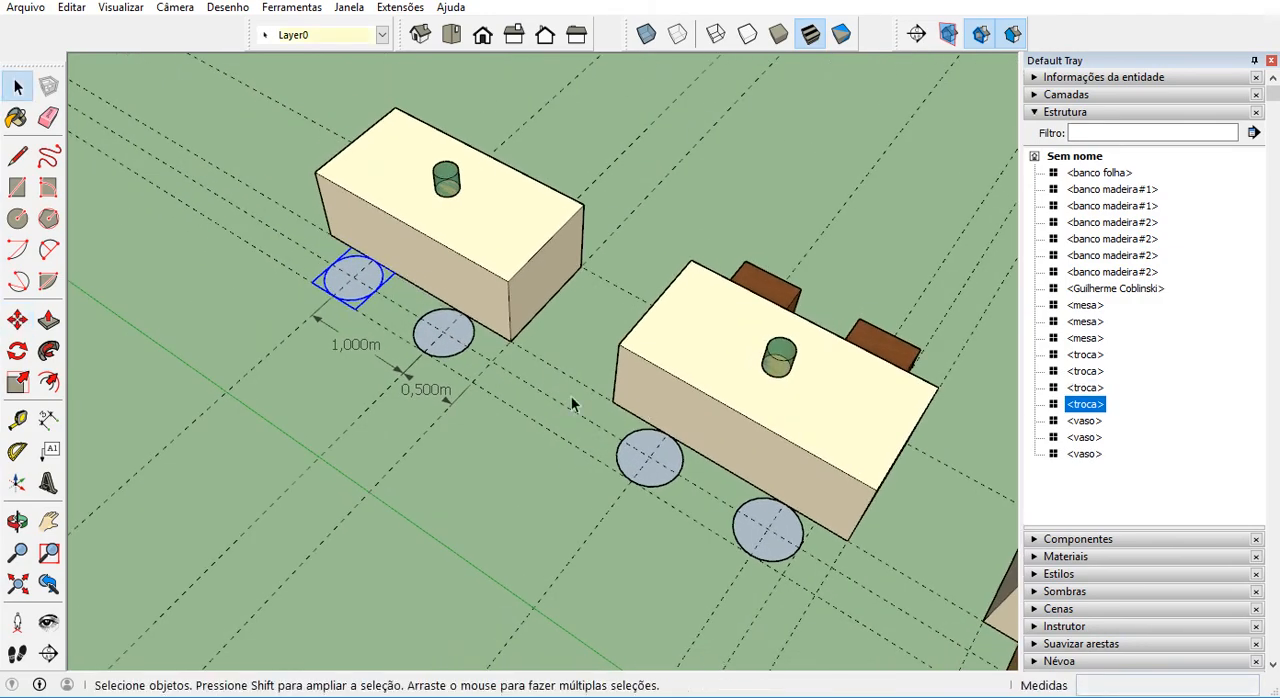
Try to copy both placeholders of the table without benches 1.5 m across to its opposite side.
middle_click_drag(760, 490, 620, 490)
scroll(414, 263, "up", 3)
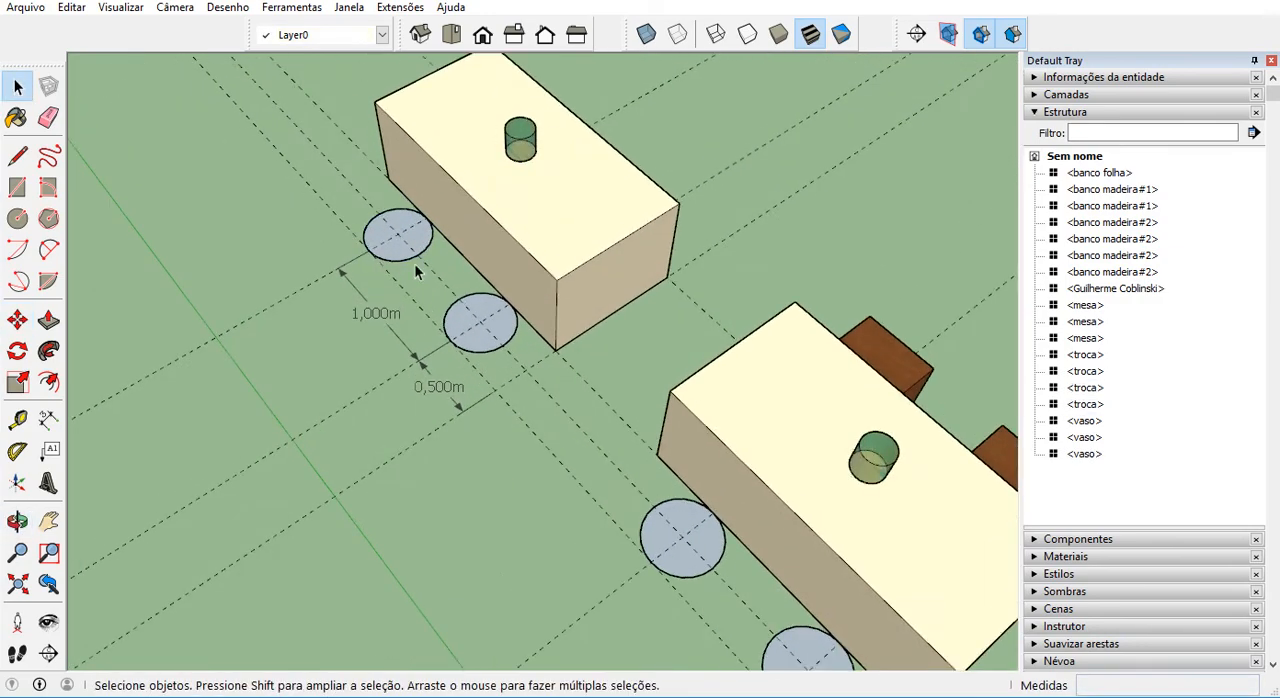
left_click(496, 312, "shift")
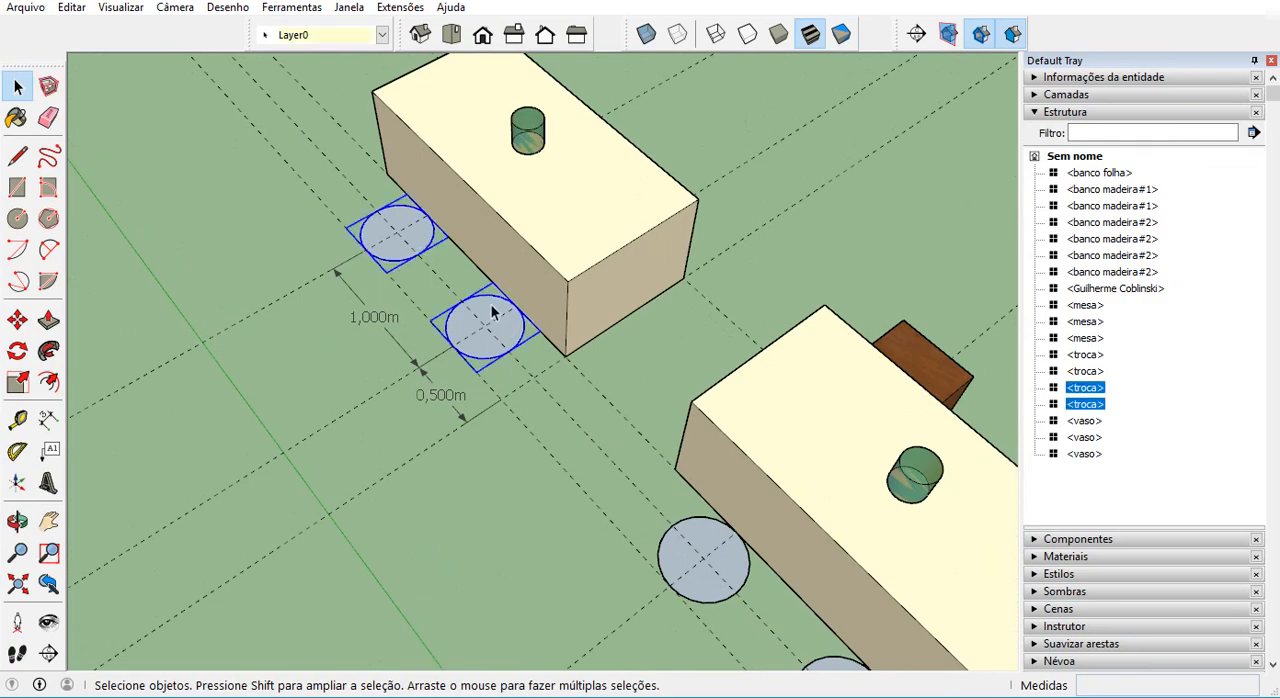
left_click(18, 322)
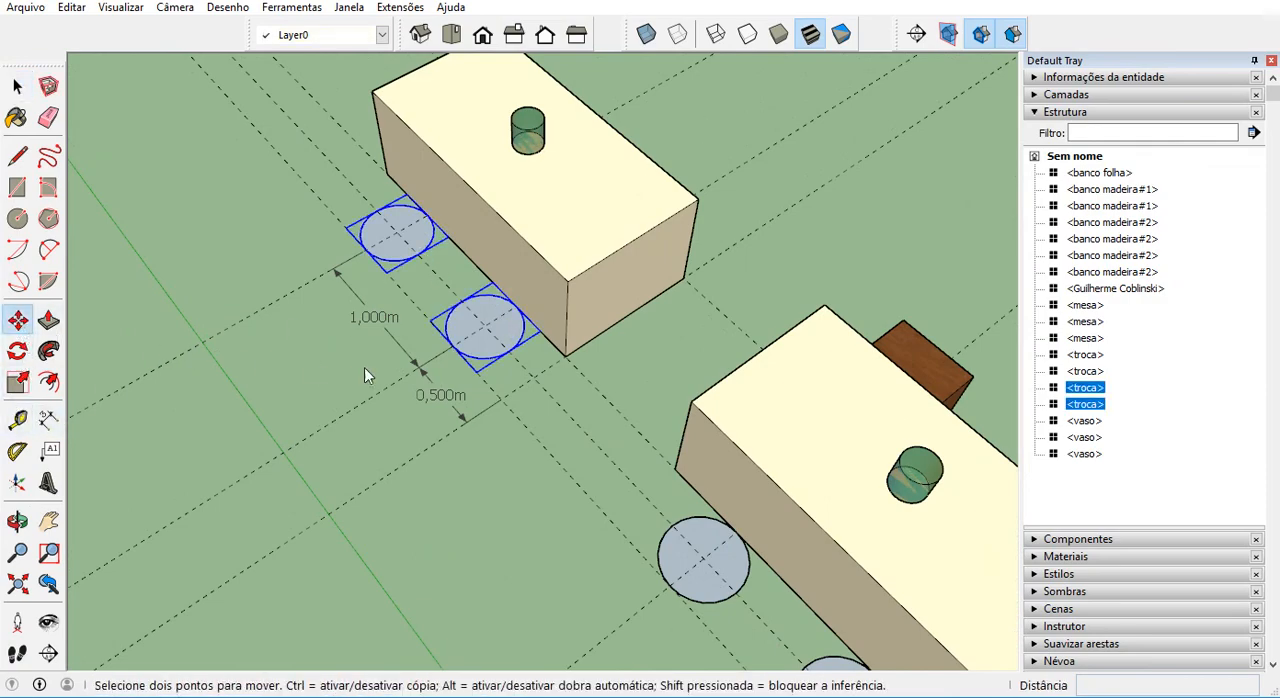
key("ctrl")
left_click(452, 346)
middle_click_drag(452, 346, 583, 391)
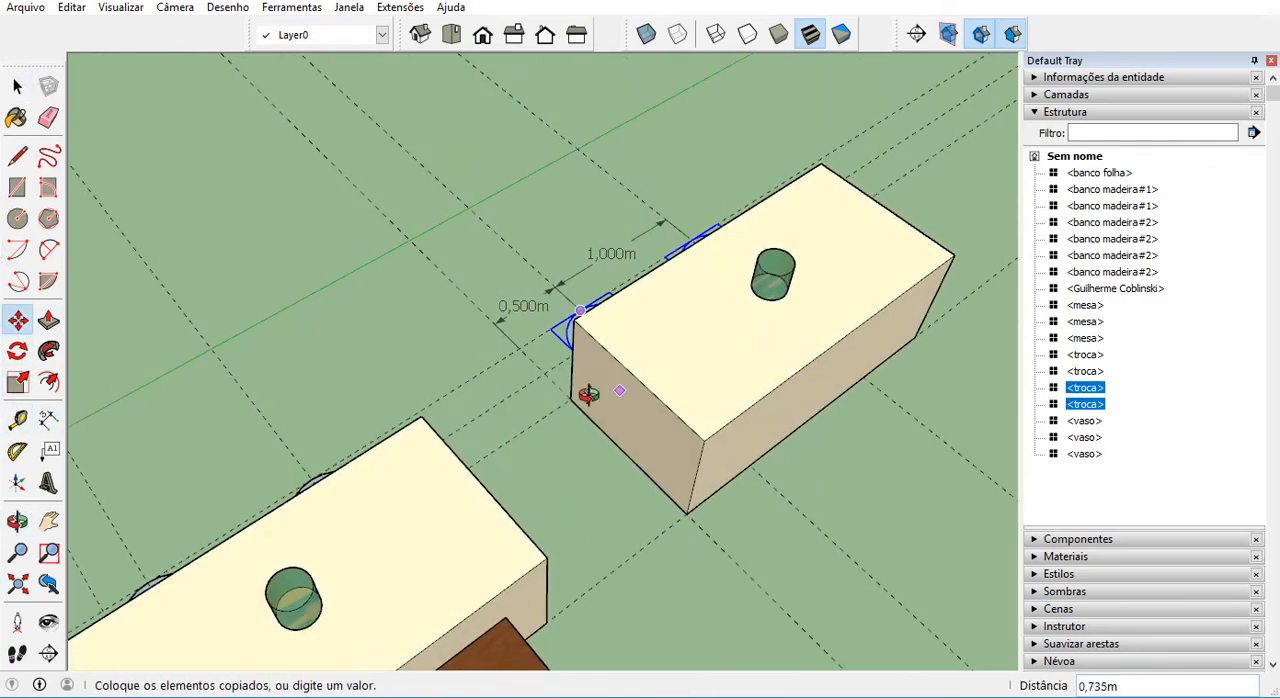
left_click(748, 461)
key("space")
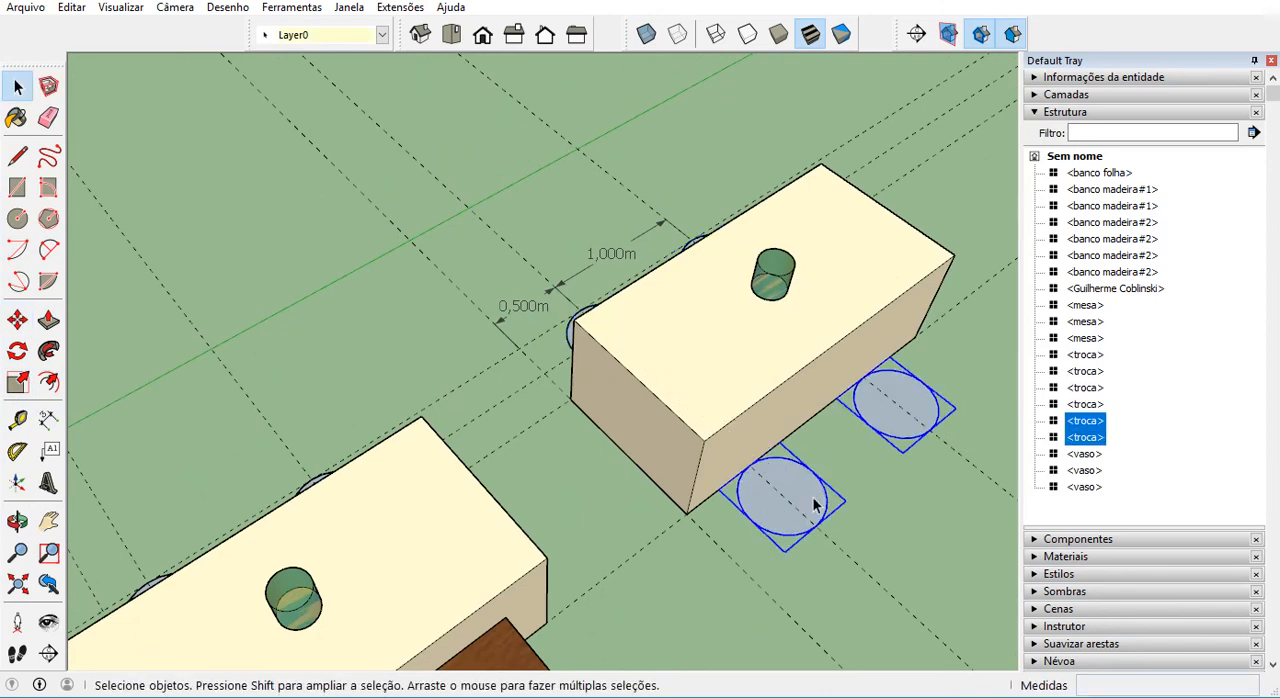
Examine the axes inside one placeholder copied to the opposite side and undo the copy of the pair.
left_click(815, 505)
double_click(815, 505)
scroll(805, 512, "up", 4)
middle_click_drag(800, 517, 753, 503)
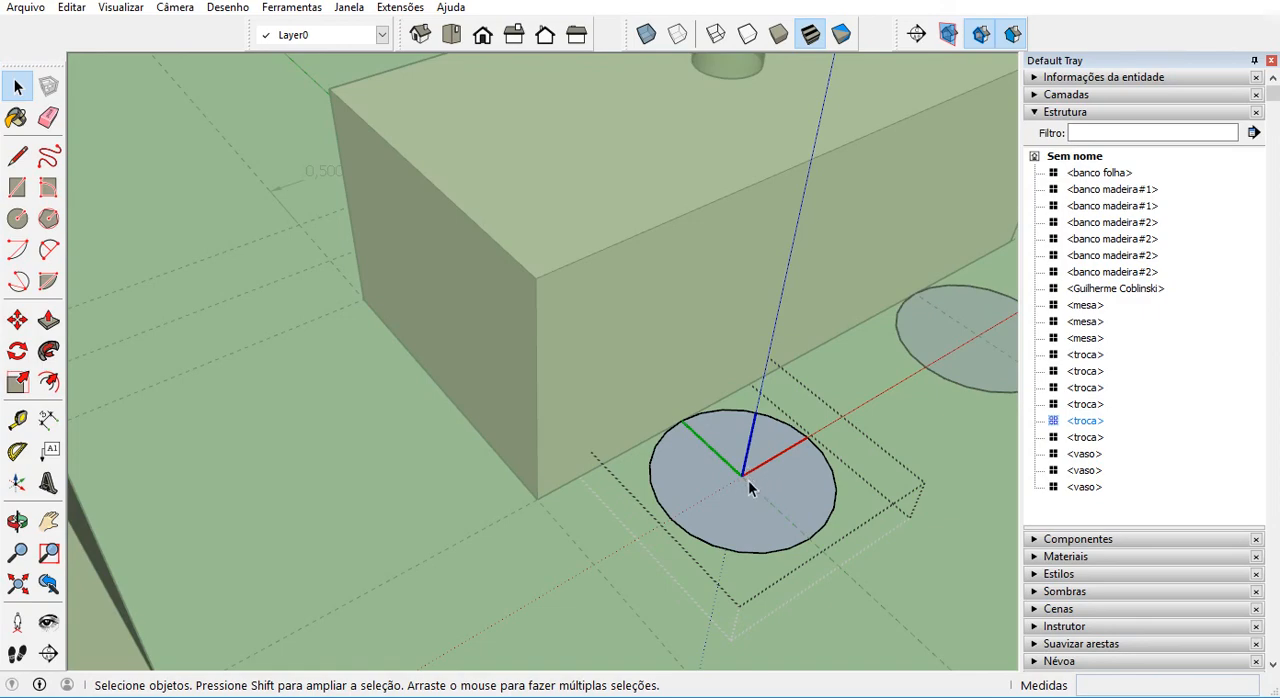
key("Escape")
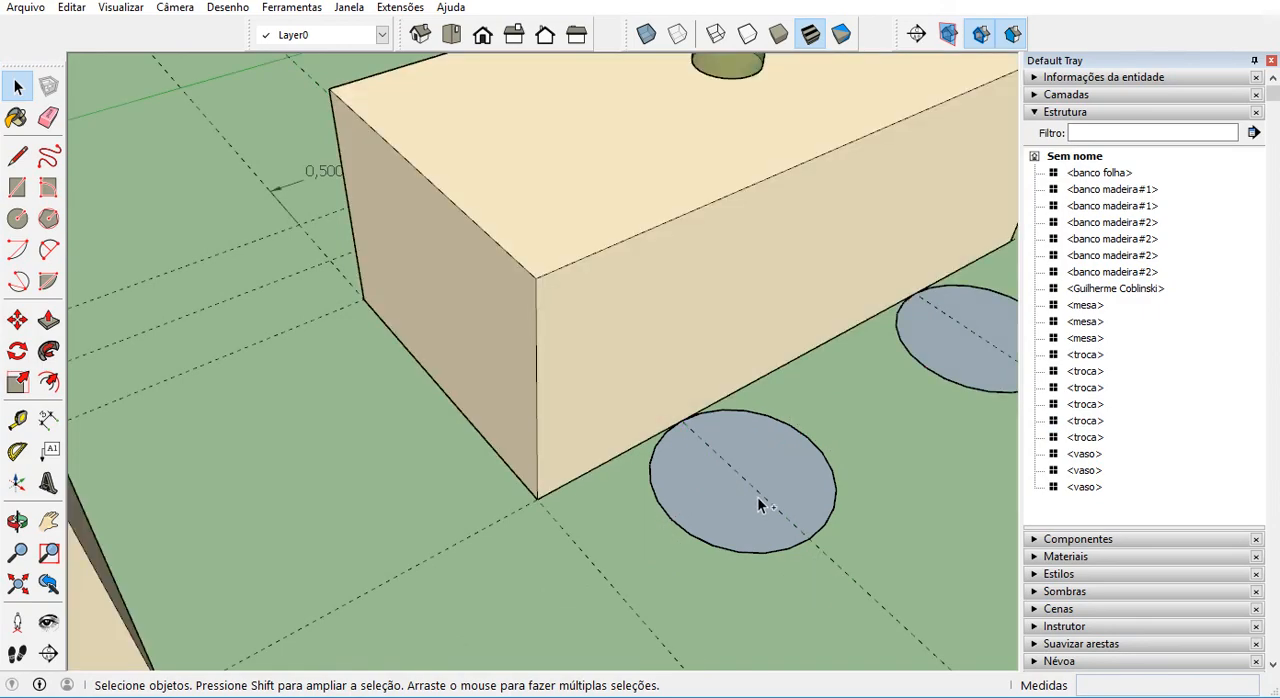
key("ctrl+z")
scroll(757, 502, "down", 3)
middle_click_drag(757, 503, 596, 428)
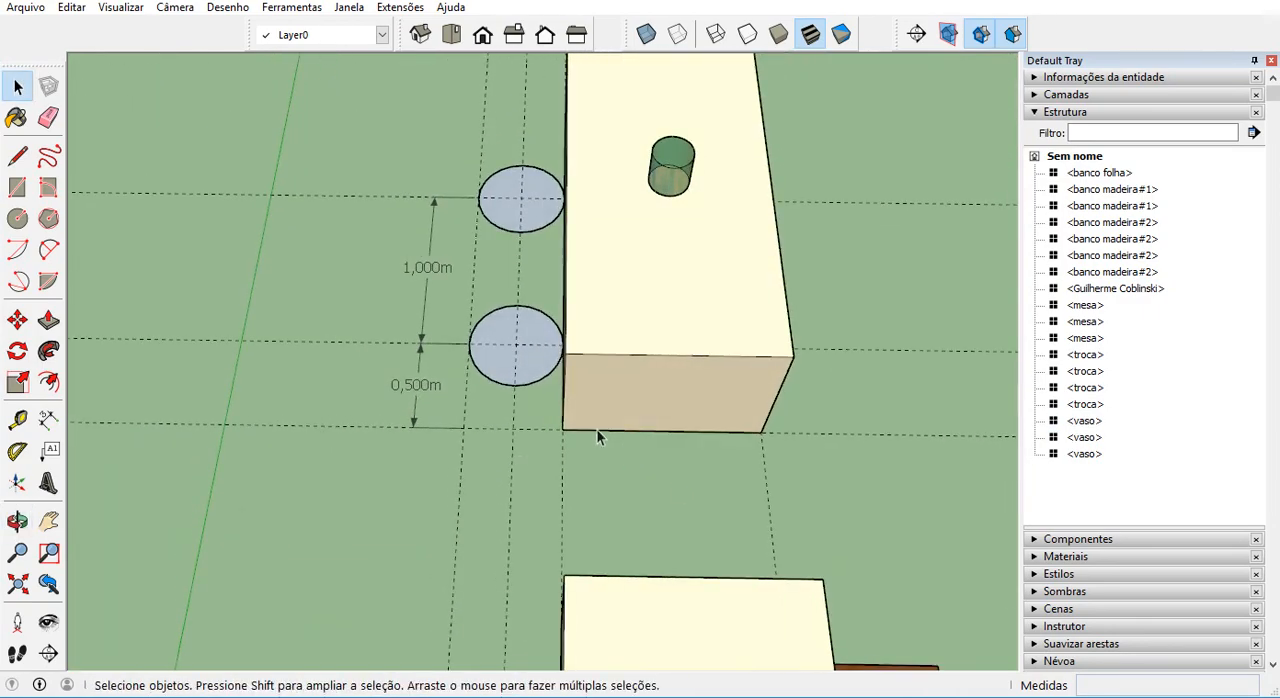
Copy both placeholders of the table without benches about 2.82 m along their cross guides, clear of the table's opposite side.
left_click(533, 375)
left_click(546, 221, "shift")
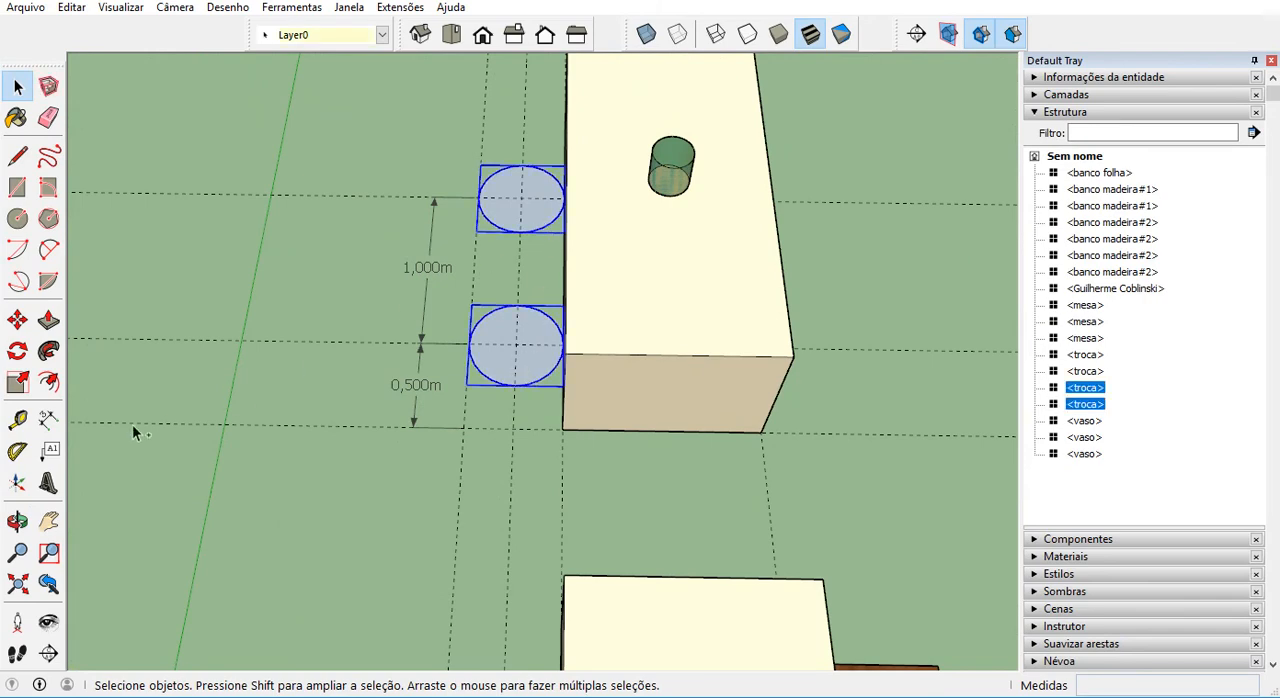
left_click(19, 321)
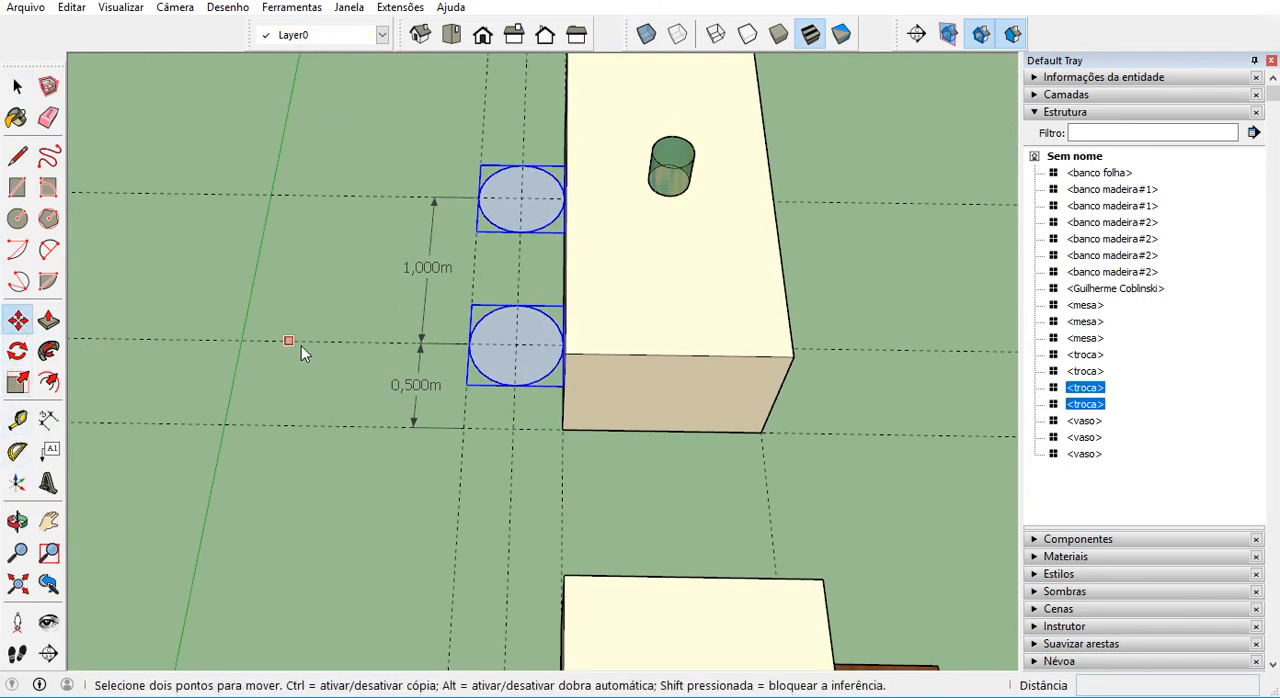
left_click(468, 344)
scroll(469, 345, "down", 2)
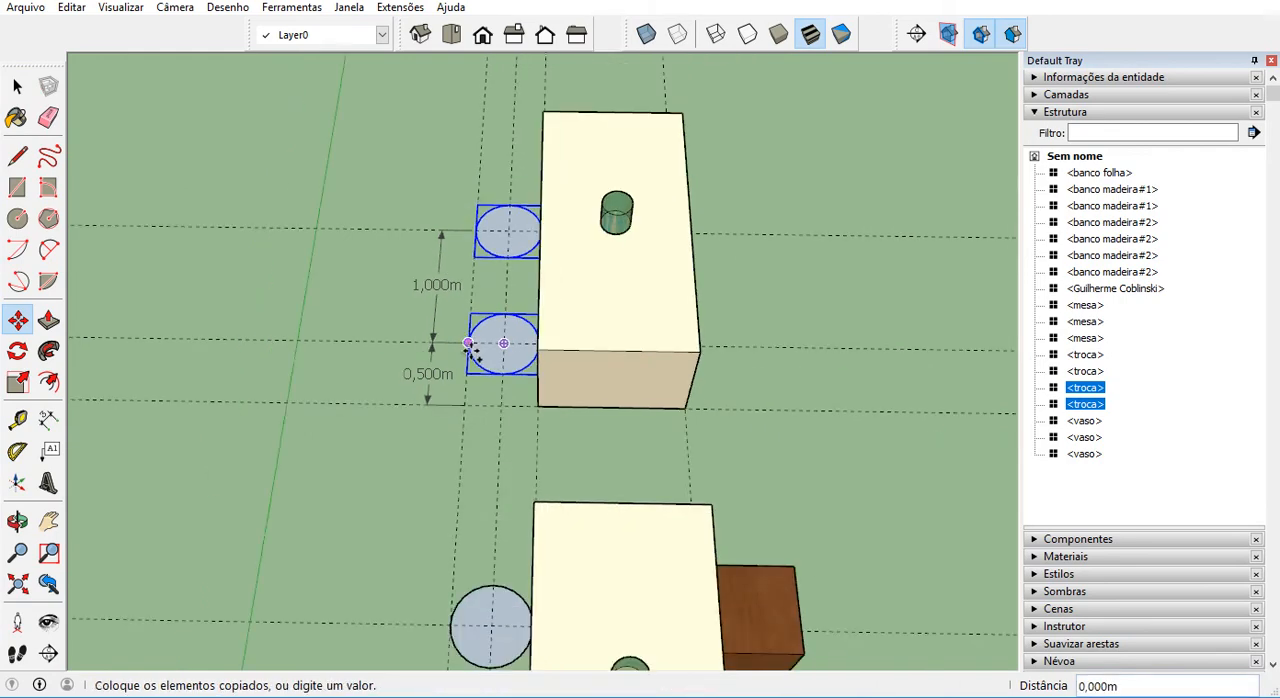
left_click(770, 348)
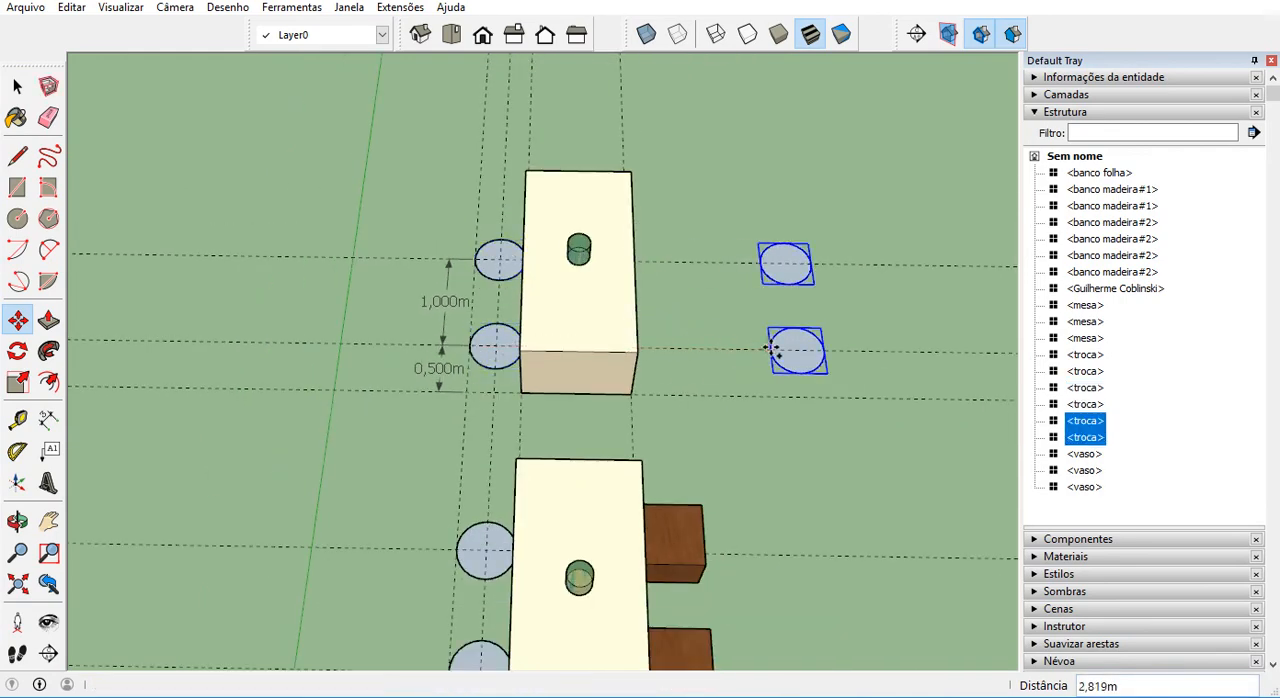
Mirror the two copied placeholders by scaling them by -1 along the red axis.
scroll(777, 343, "up", 3)
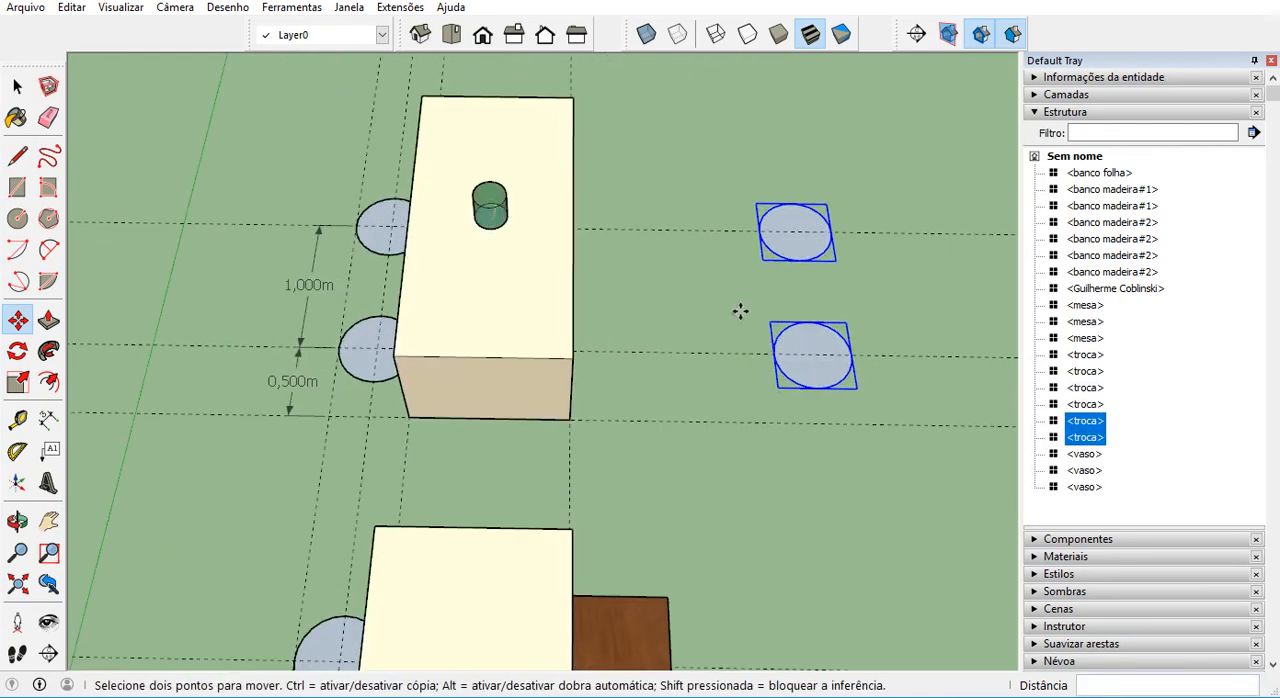
key("s")
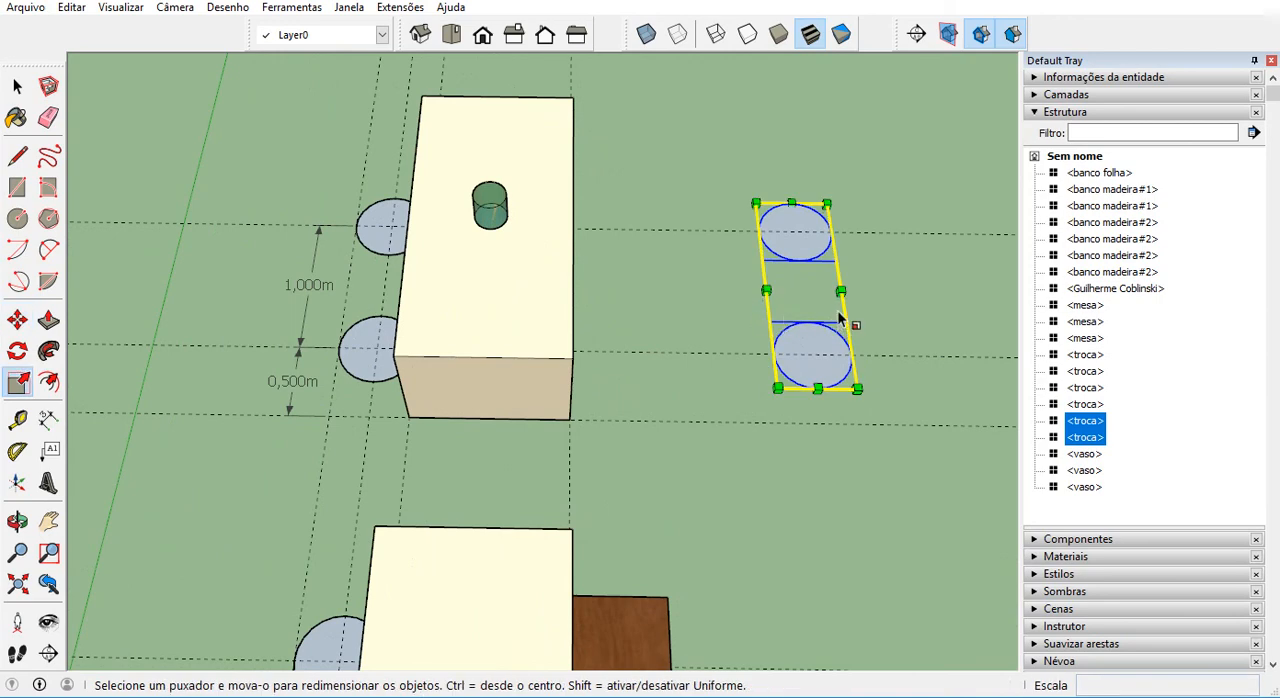
left_click_drag(840, 291, 820, 291)
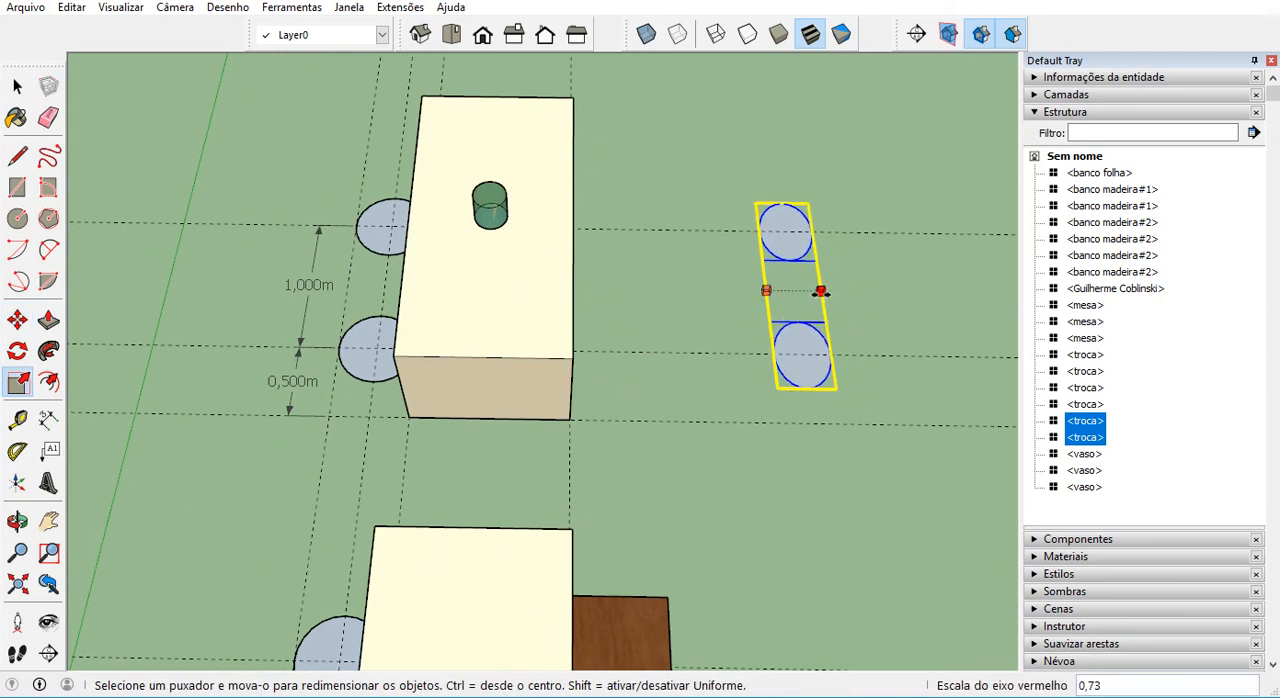
key("Return")
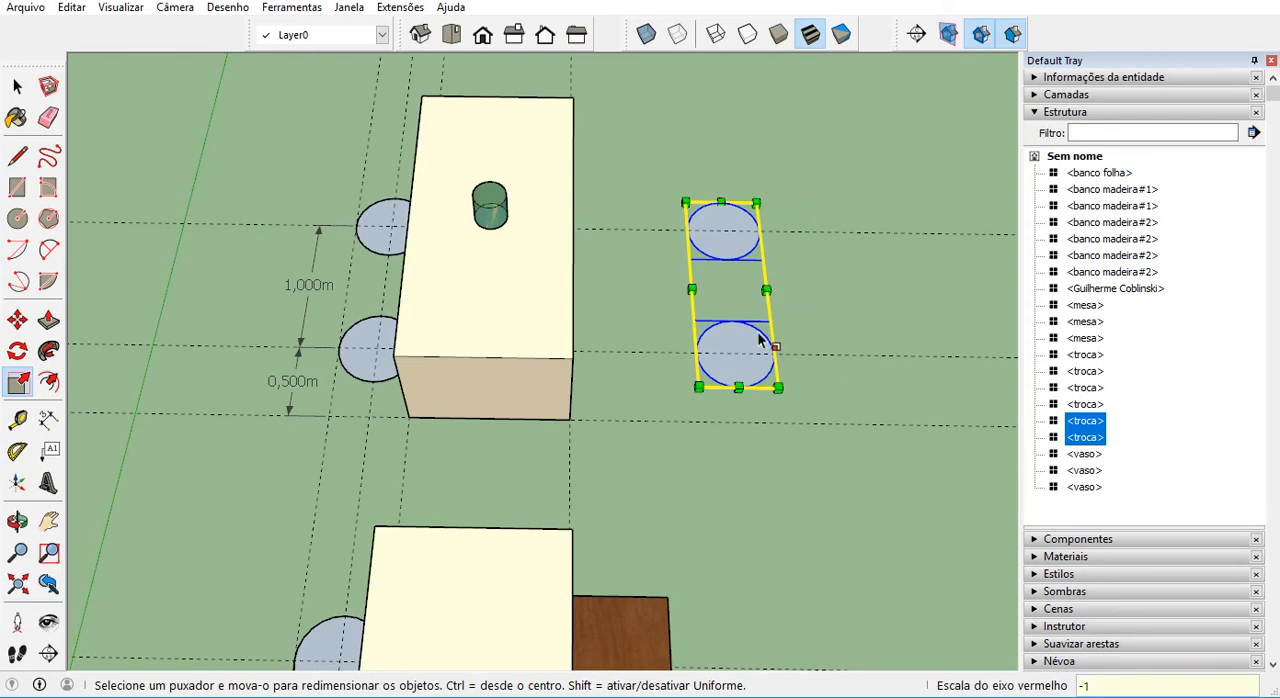
Move the mirrored pair of placeholders along the cross guides against the table's opposite side and clear the selection.
left_click(17, 320)
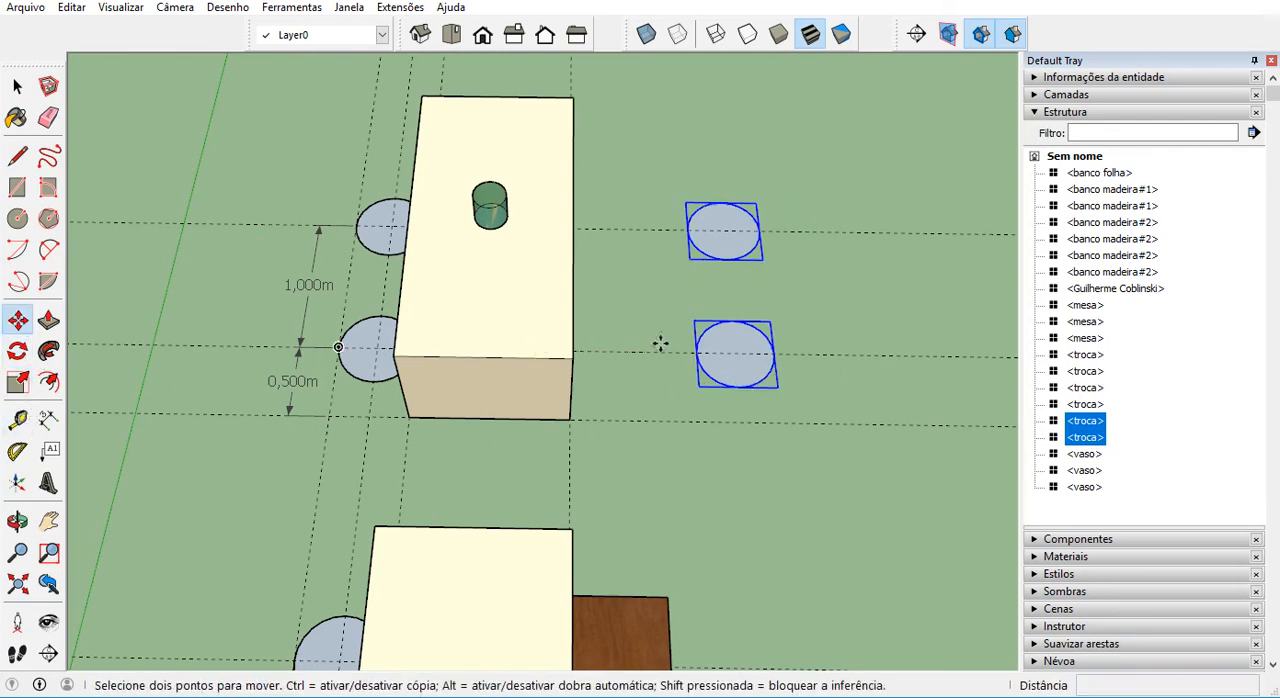
middle_click_drag(655, 360, 566, 371)
middle_click_drag(683, 384, 537, 280)
key("space")
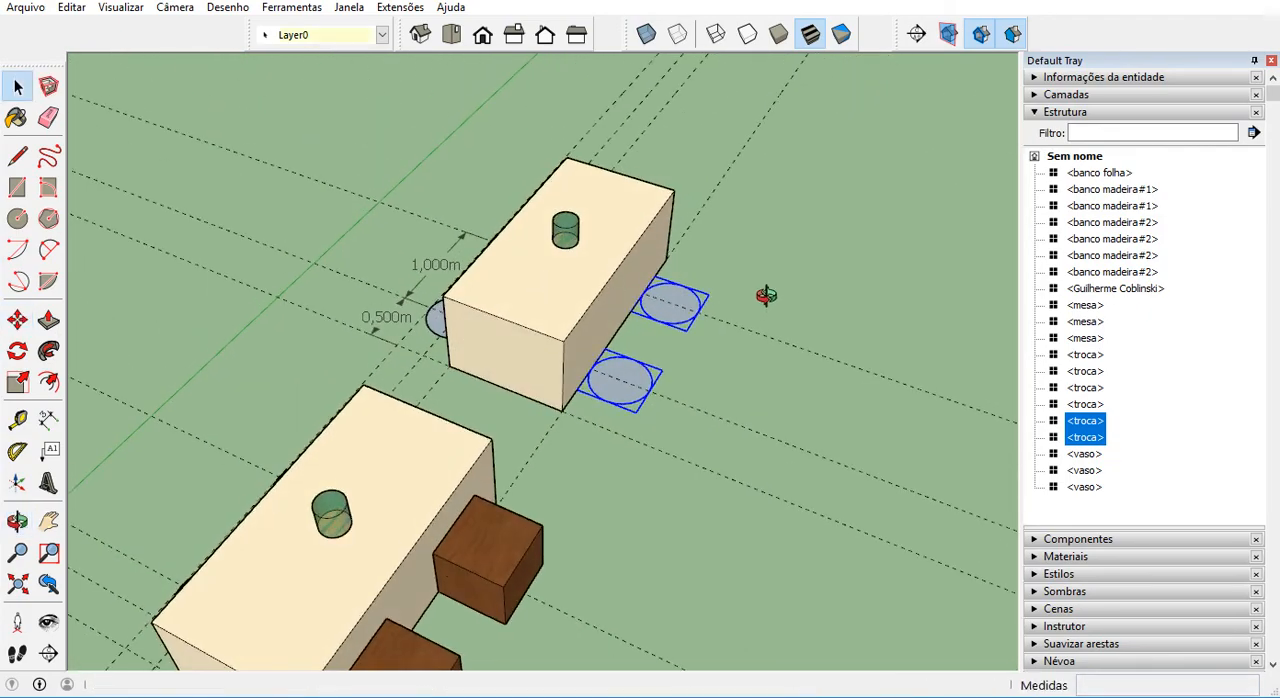
left_click(704, 249)
Save the leaf-shaped seat component as the SketchUp model "banco folha" in the Components folder.
scroll(680, 250, "down", 5)
scroll(355, 473, "up", 10)
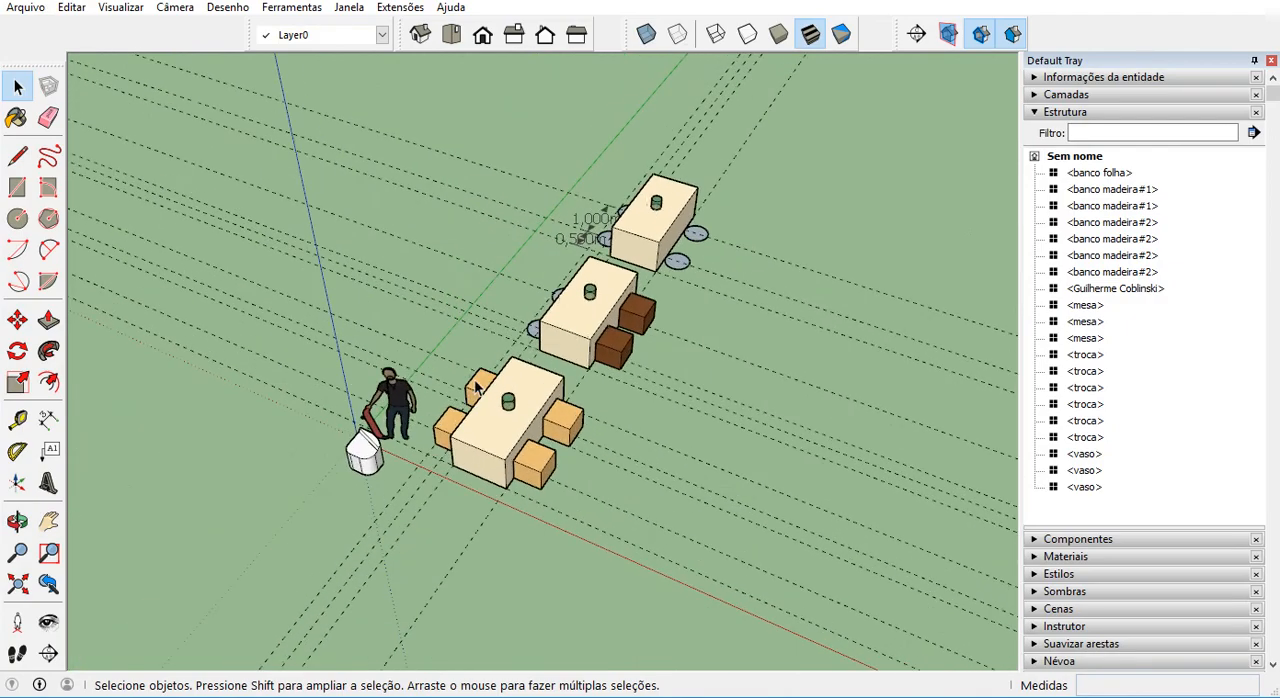
left_click(349, 483)
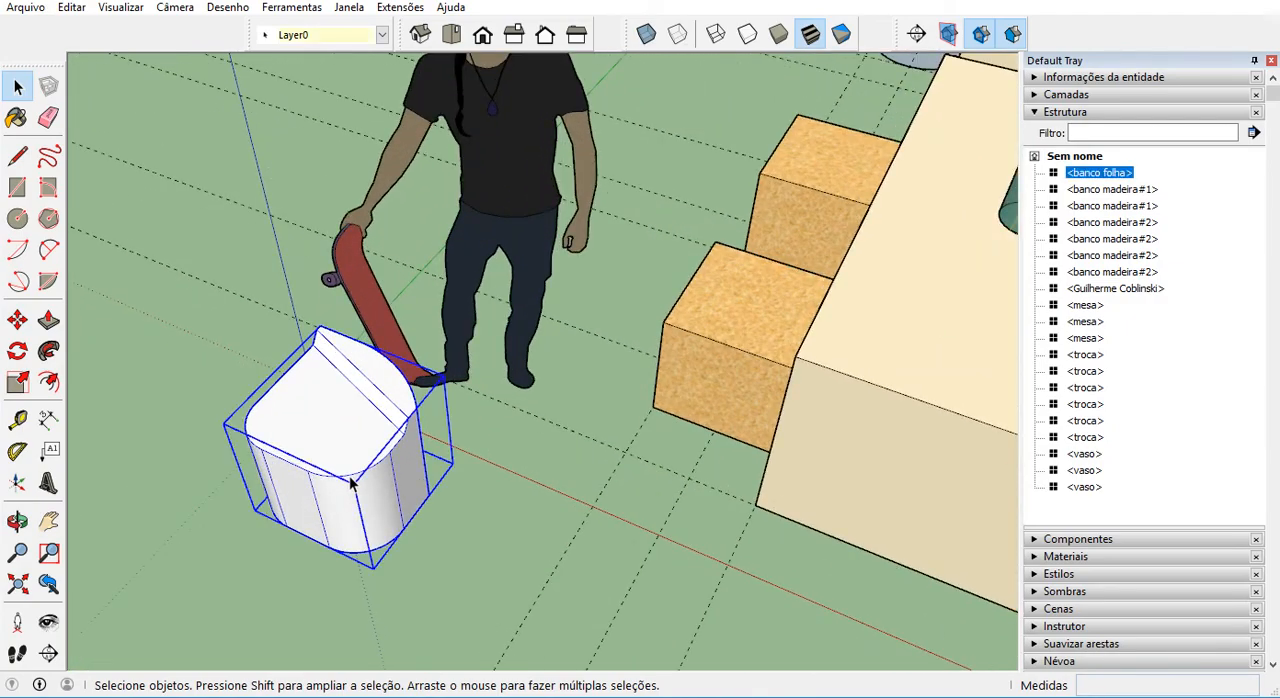
right_click(354, 399)
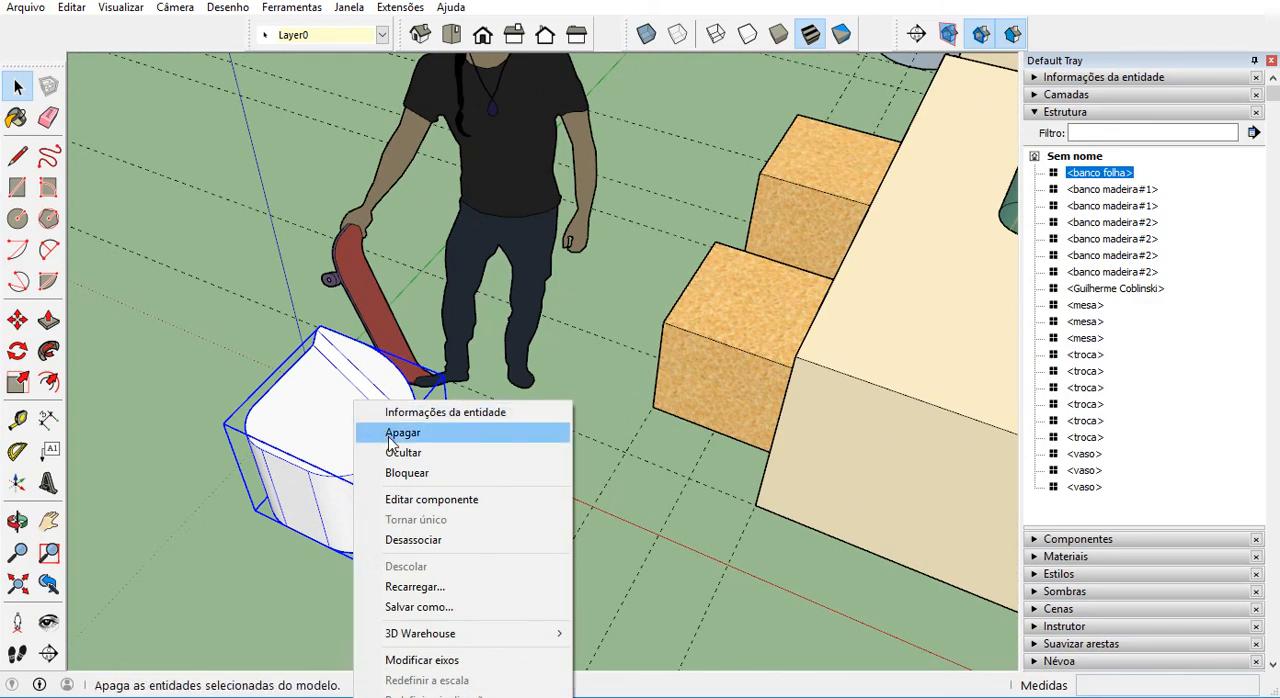
left_click(437, 607)
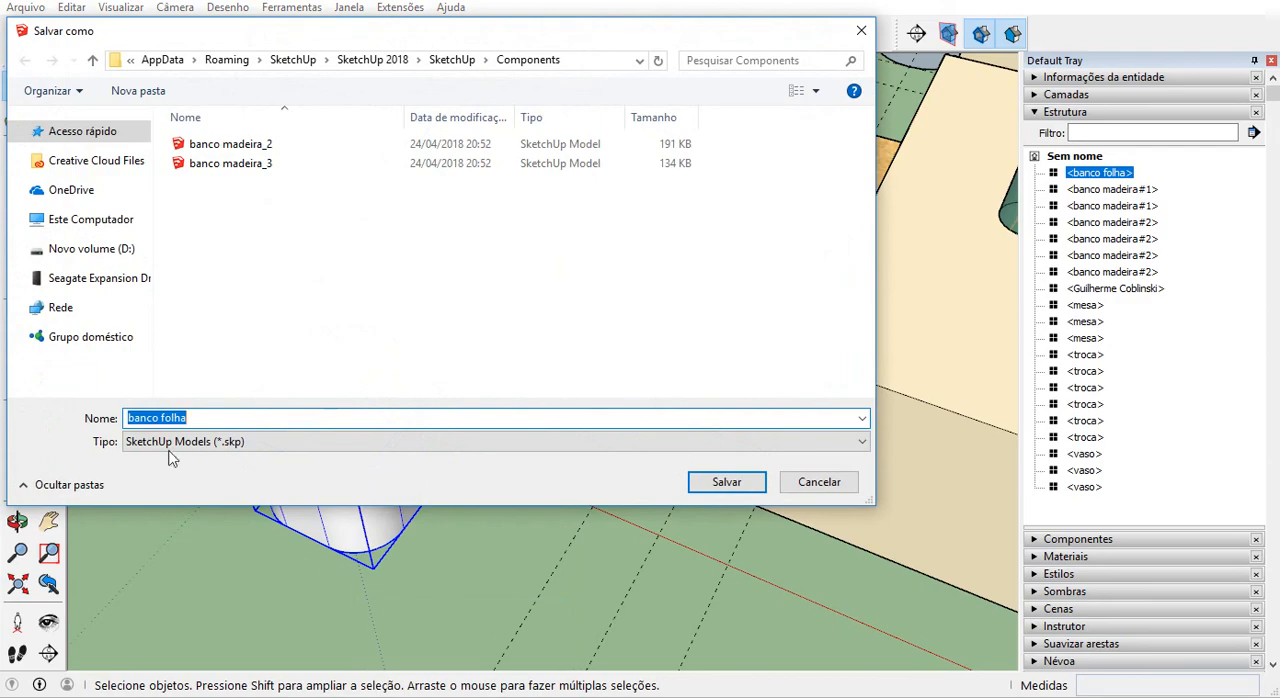
left_click(727, 483)
Examine the placeholders along the tables and select the nearest one beside the middle table.
scroll(343, 519, "down", 4)
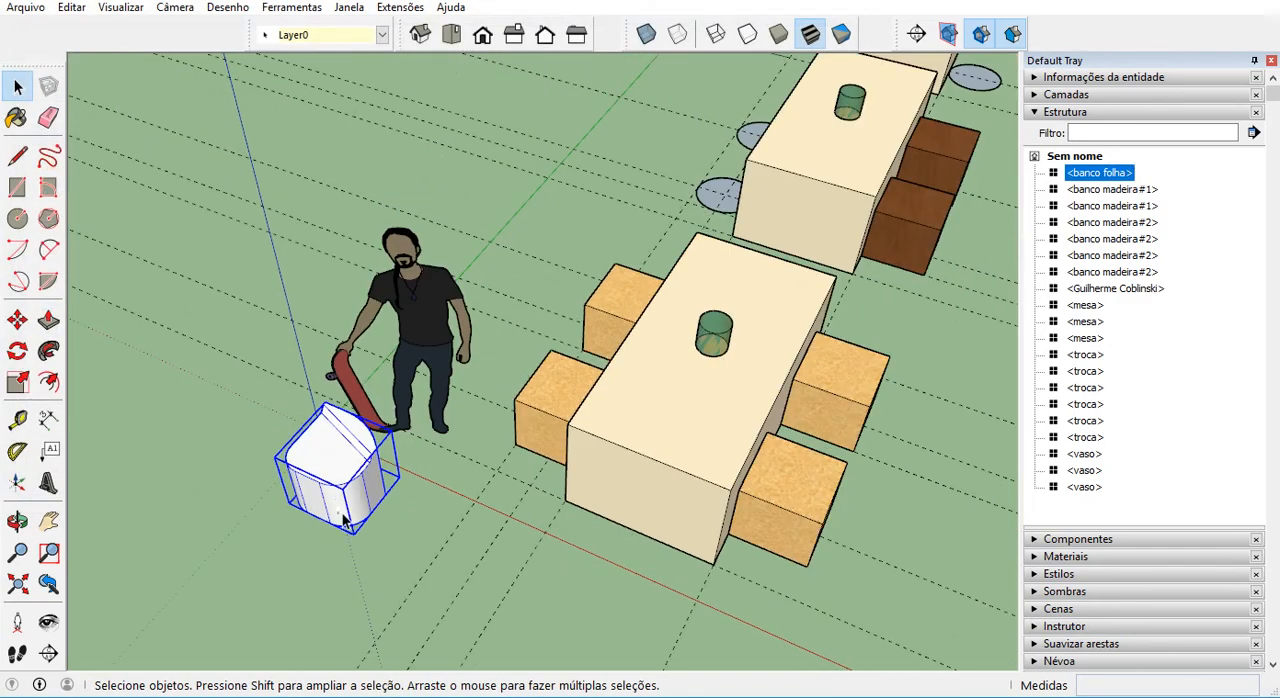
scroll(343, 519, "down", 3)
scroll(728, 135, "up", 3)
middle_click_drag(643, 177, 727, 214)
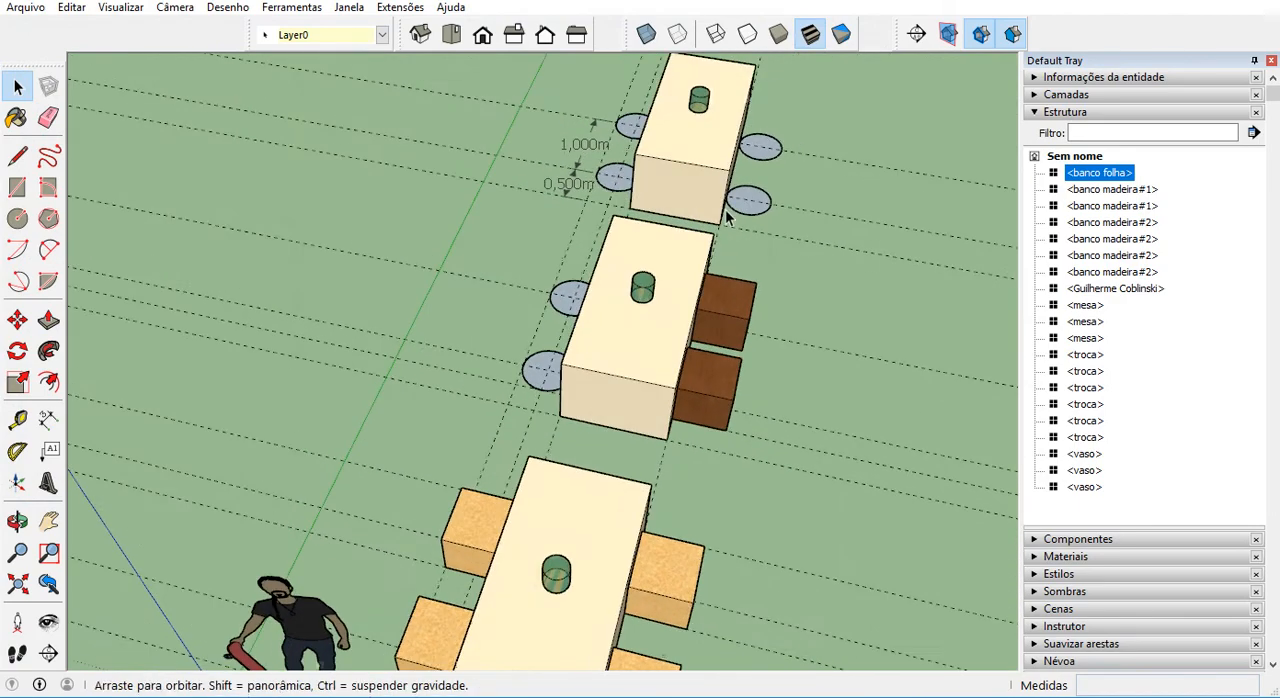
scroll(534, 372, "up", 5)
mouse_move(527, 382)
middle_mouse_down()
mouse_move(714, 386)
mouse_move(581, 391)
middle_mouse_up()
left_click(584, 385)
scroll(584, 385, "down", 8)
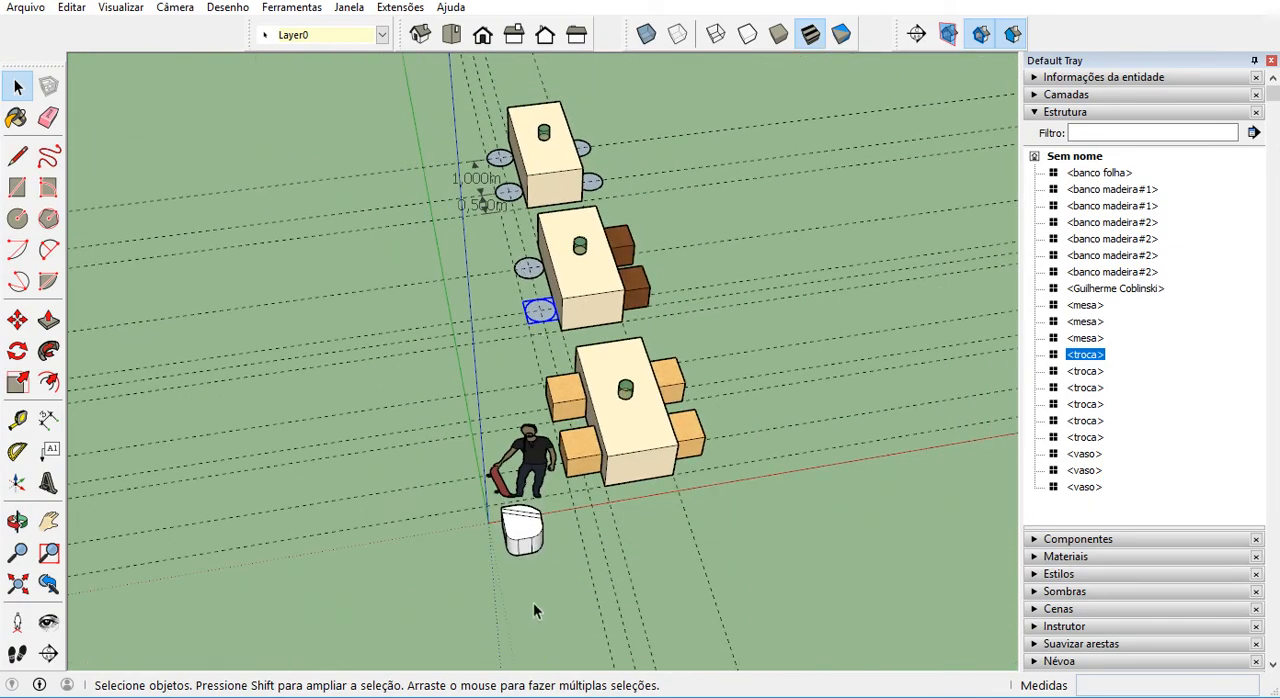
Open the banco folha component for editing and examine its axes origin in temporary X-ray view.
scroll(531, 606, "up", 6)
triple_click(517, 408)
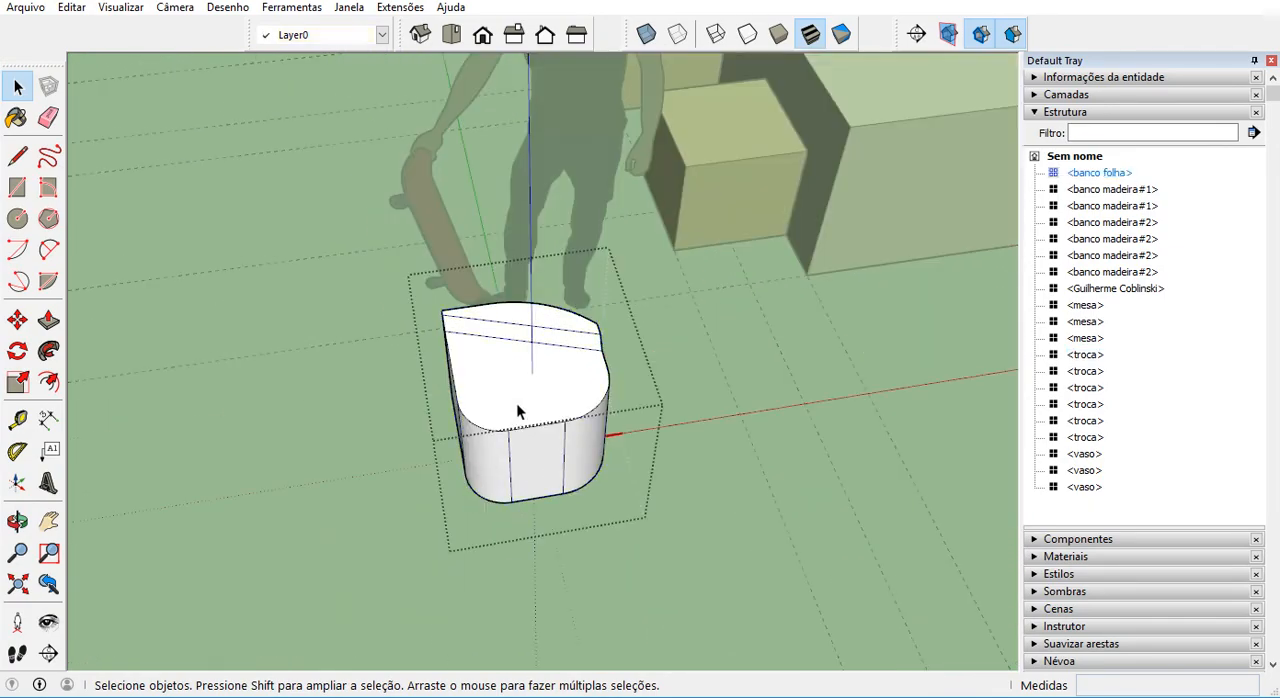
middle_click_drag(517, 408, 386, 394)
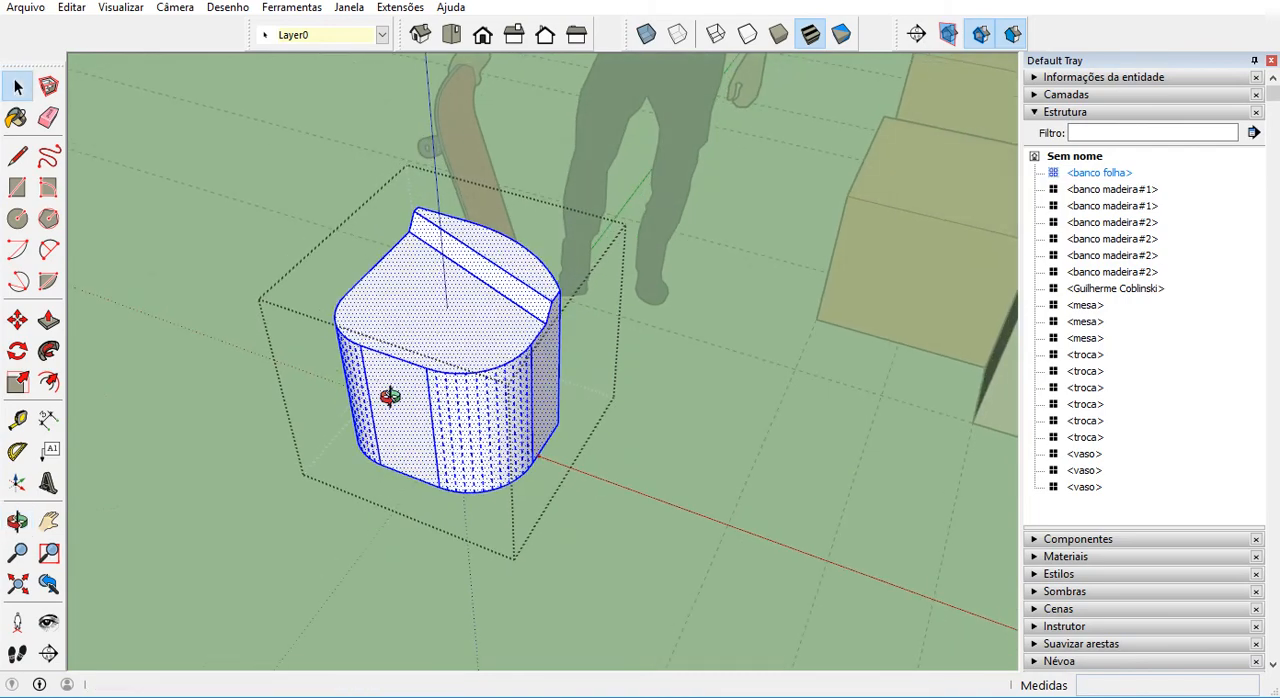
left_click(646, 36)
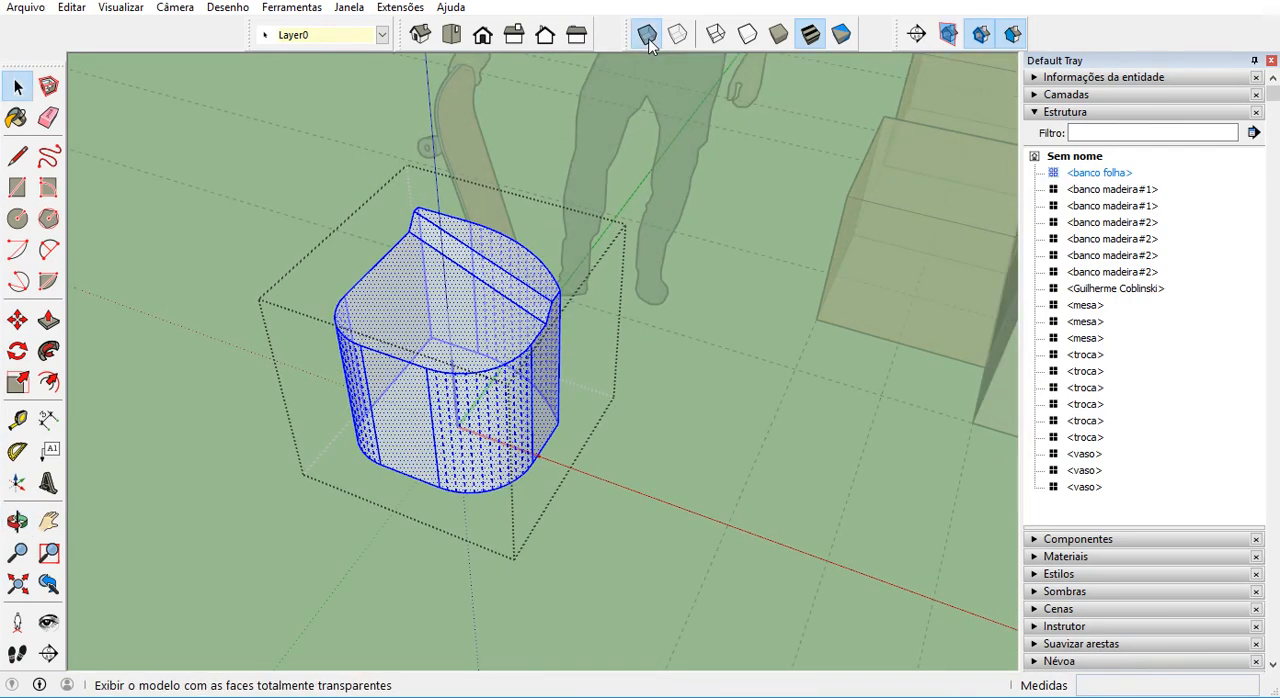
scroll(493, 443, "up", 6)
scroll(420, 430, "up", 4)
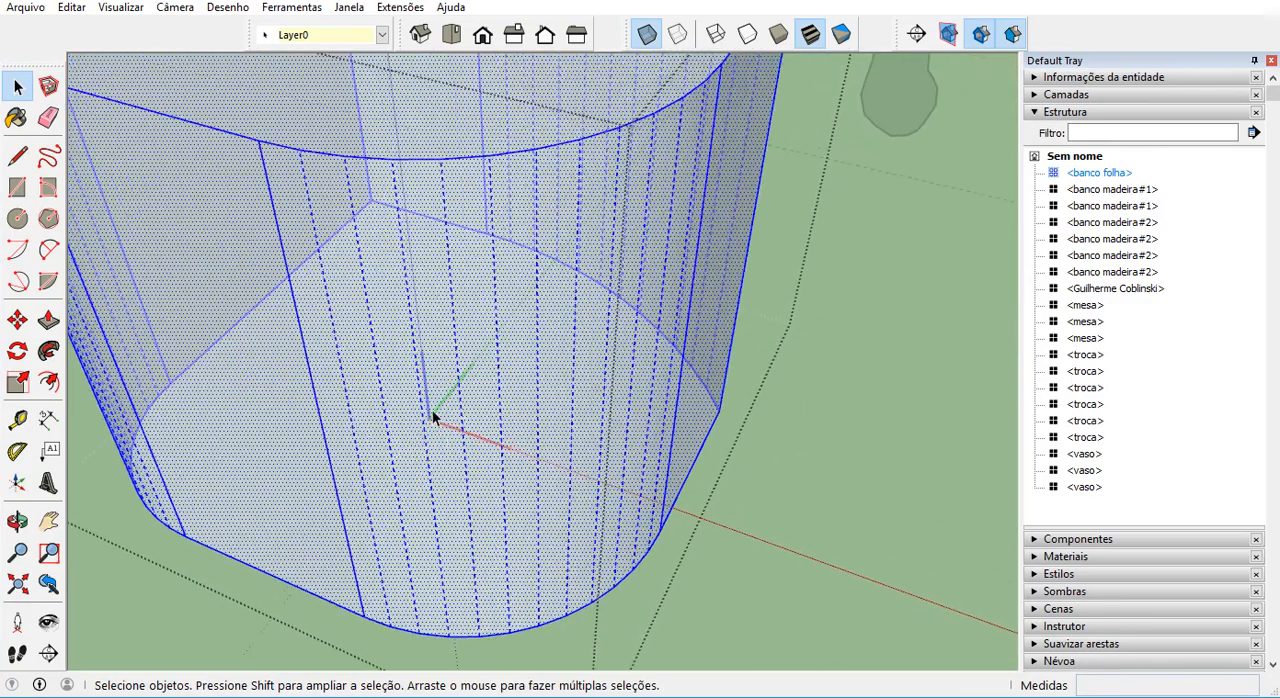
middle_click_drag(429, 443, 531, 436)
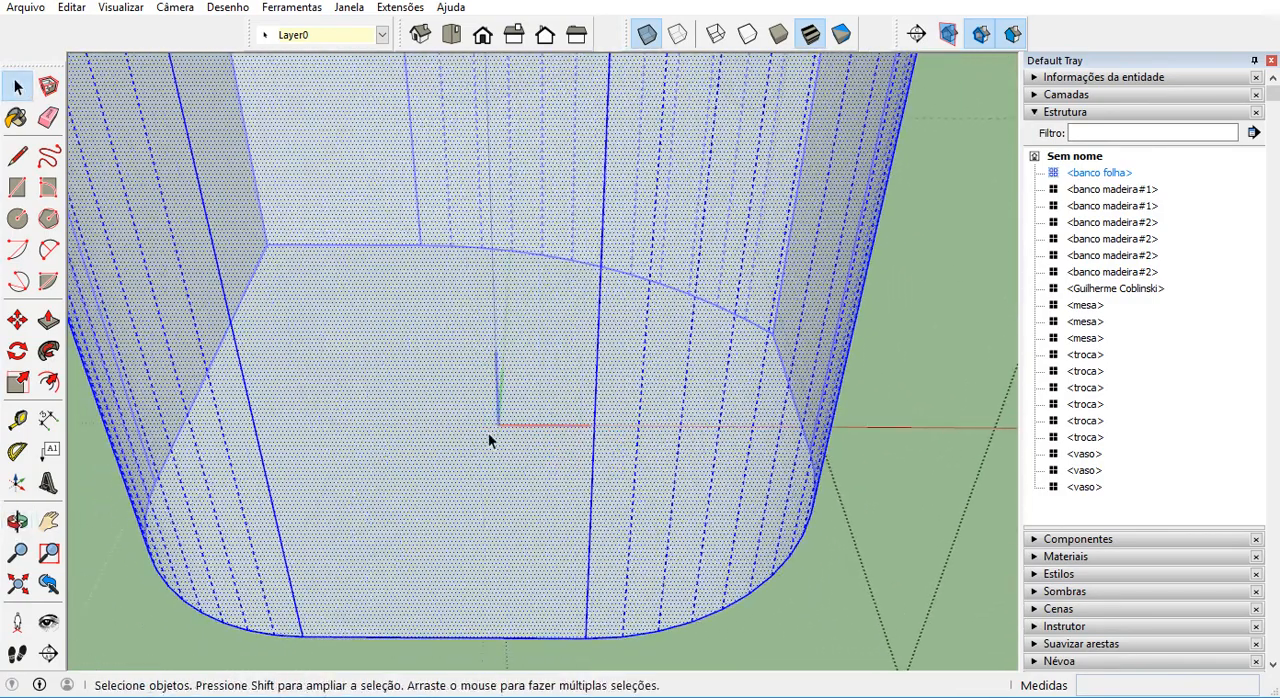
scroll(488, 440, "down", 6)
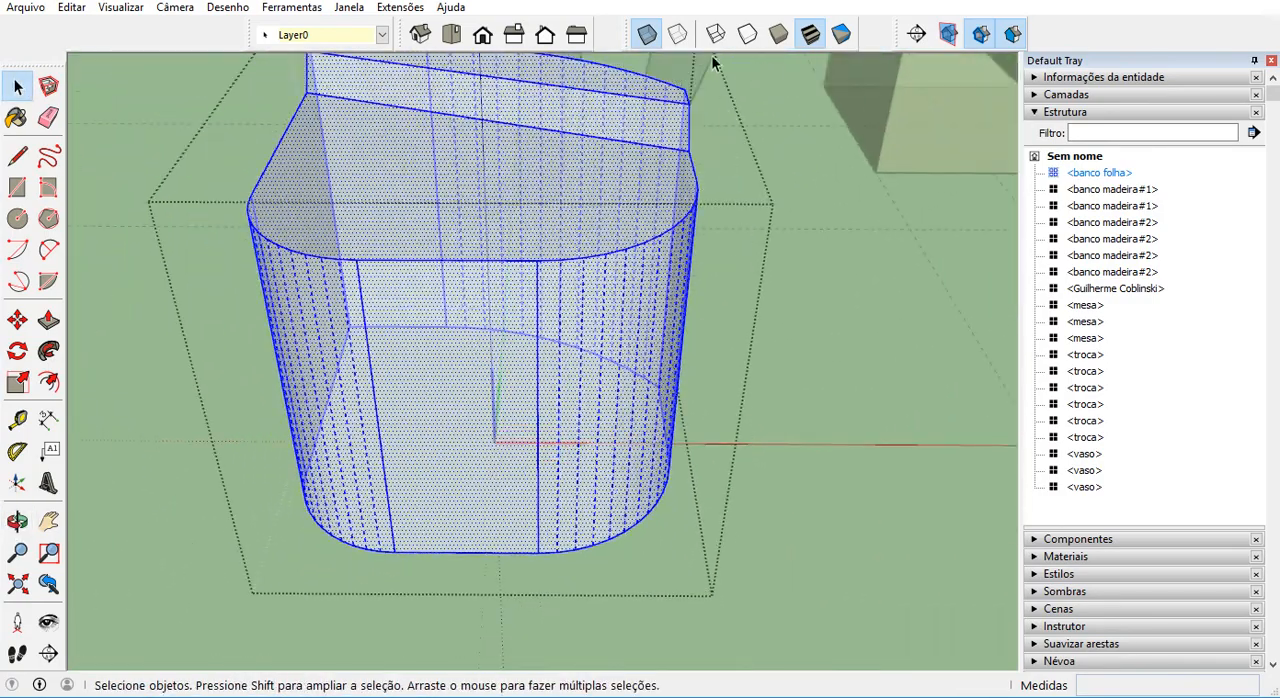
left_click(646, 36)
Examine the axes on the underside of the banco folha seat and leave component editing.
scroll(529, 515, "down", 5)
middle_click_drag(529, 515, 505, 150)
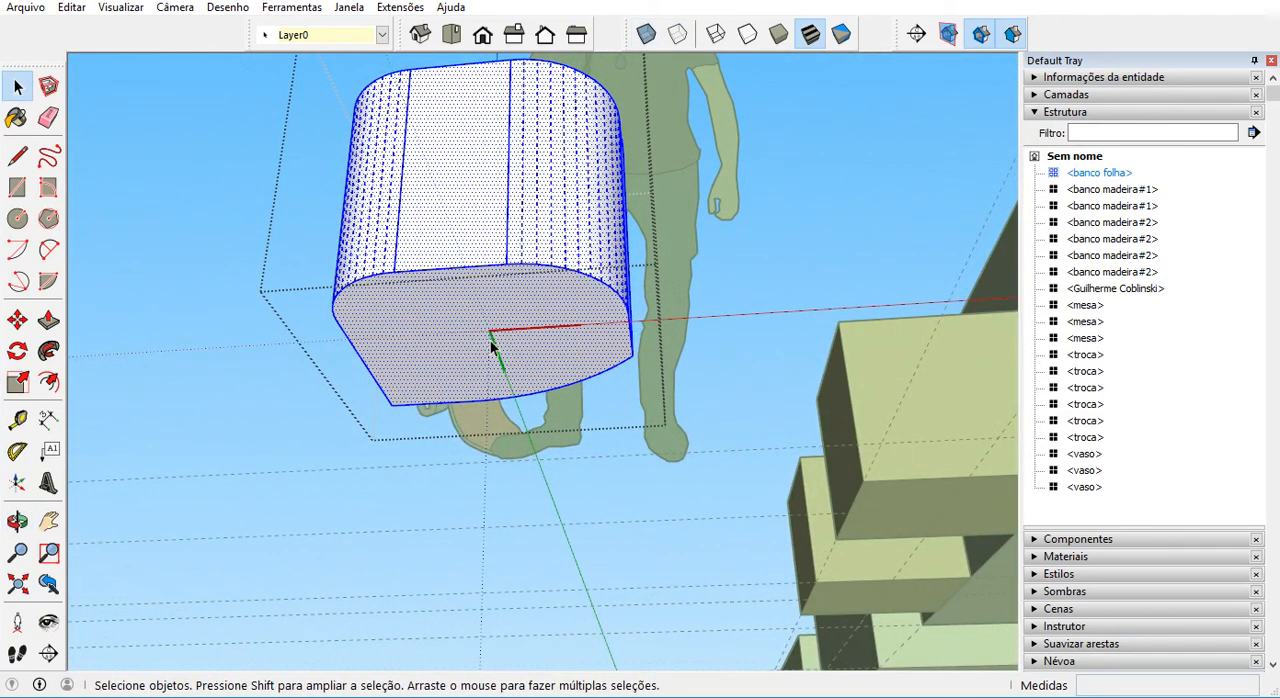
scroll(510, 365, "up", 5)
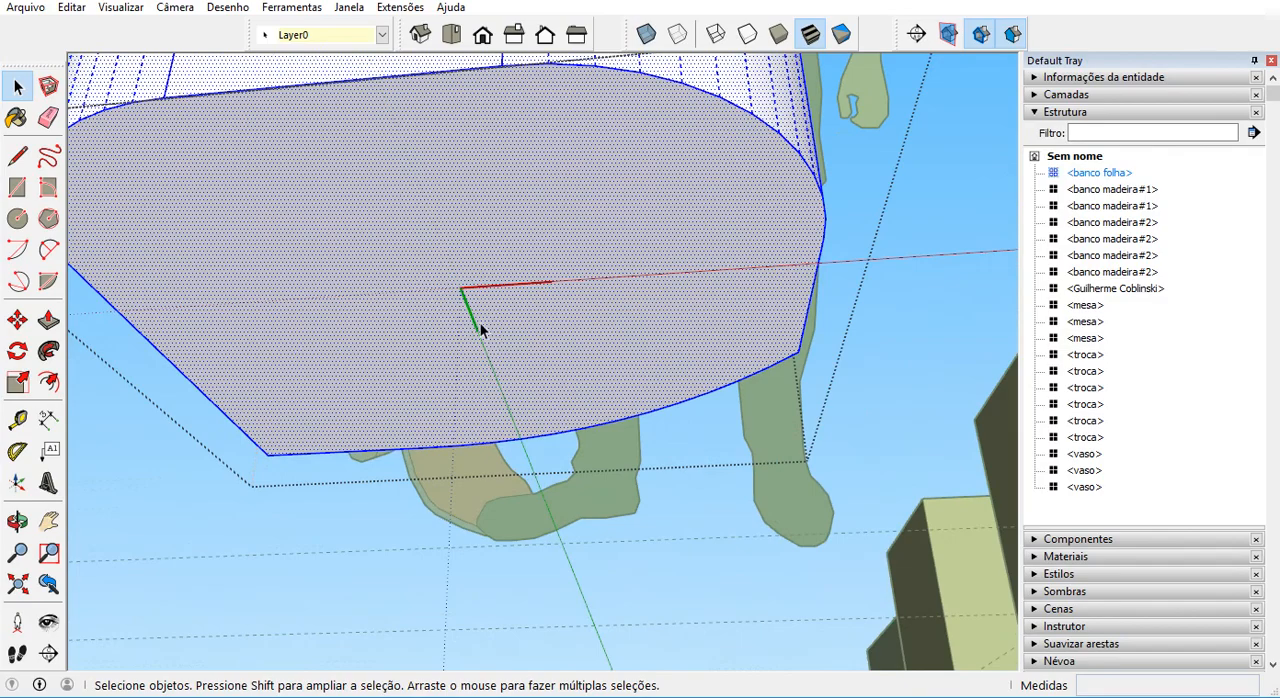
scroll(473, 292, "down", 1)
scroll(488, 282, "down", 1)
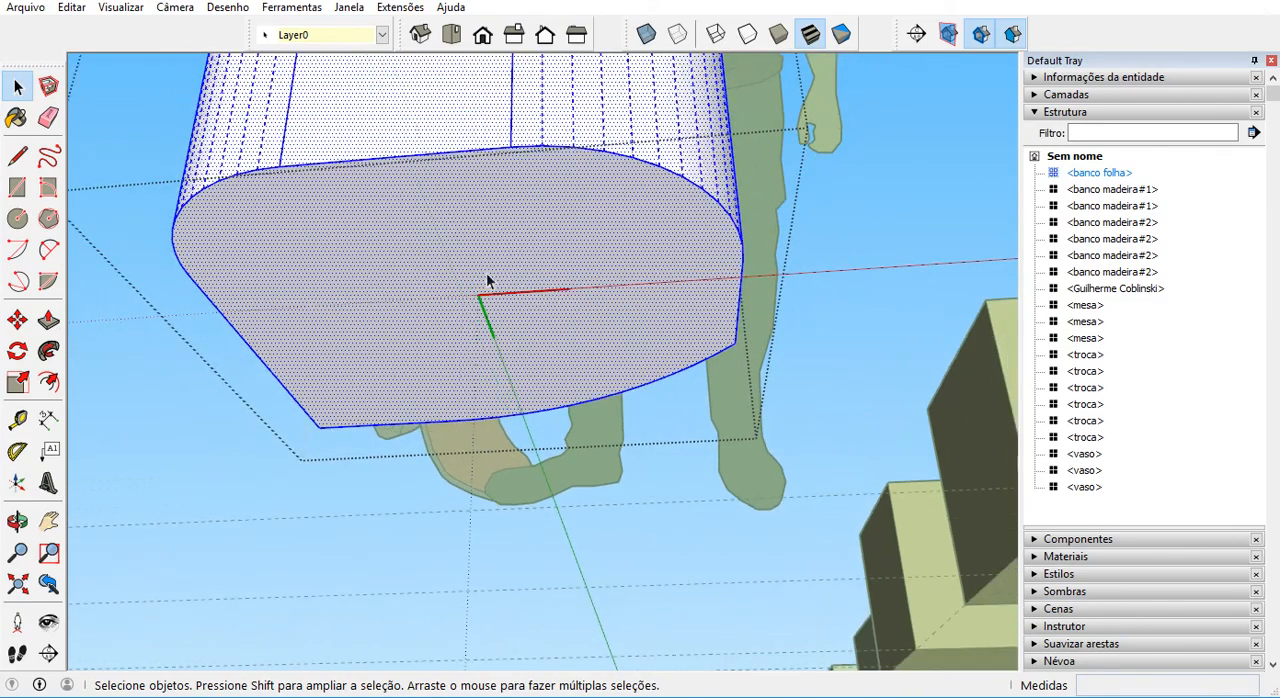
middle_click_drag(491, 205, 466, 572)
scroll(486, 491, "down", 4)
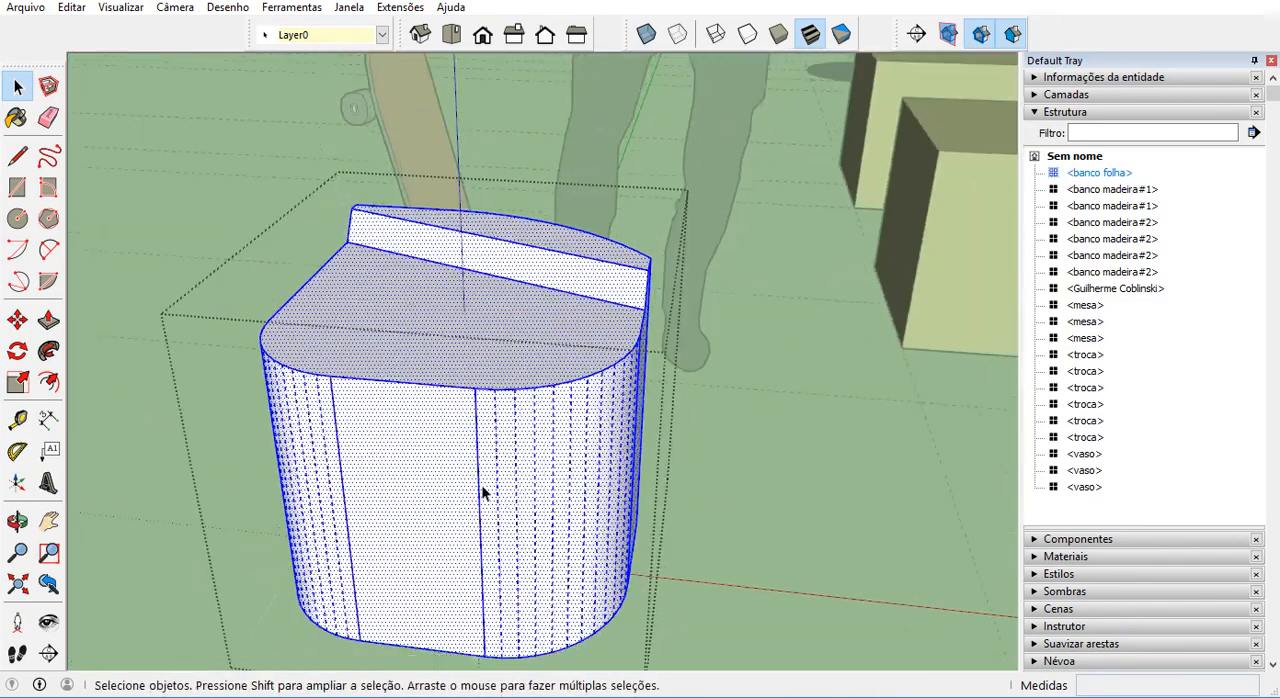
left_click(671, 508)
Select the nearest placeholder beside the middle table and bring up its component commands.
scroll(591, 465, "down", 5)
middle_click_drag(591, 463, 465, 408)
scroll(465, 408, "down", 1)
scroll(698, 330, "up", 4)
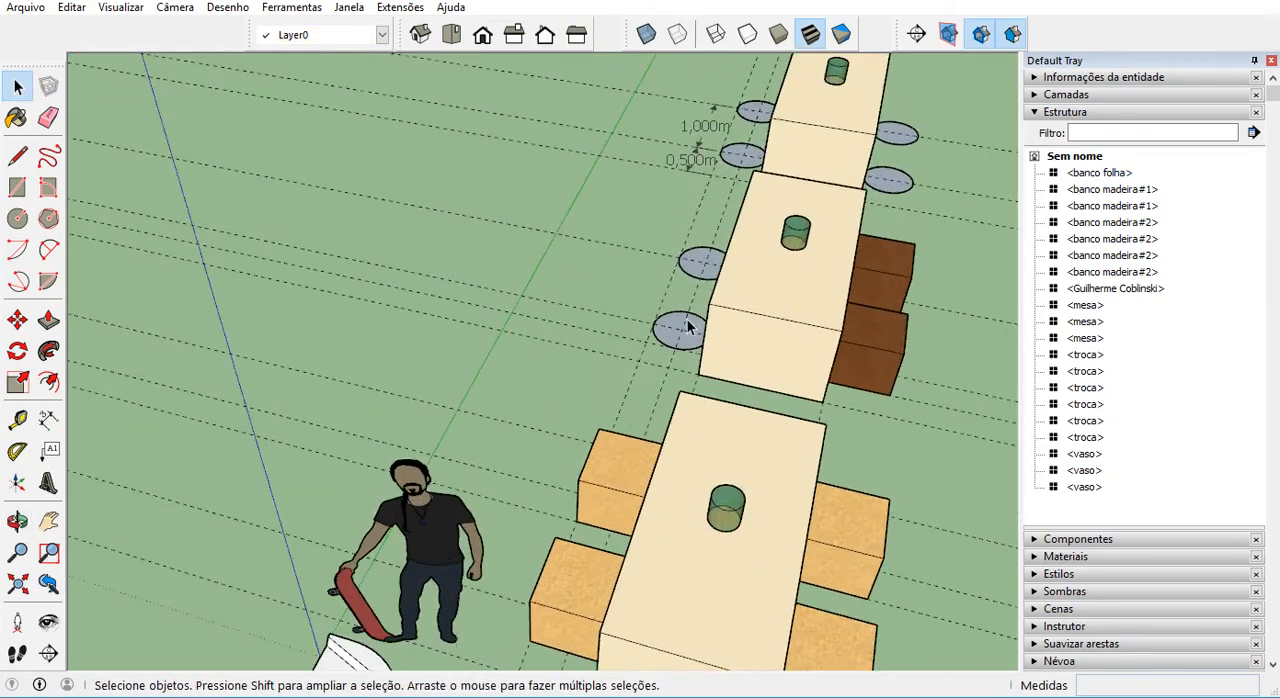
scroll(473, 520, "down", 1)
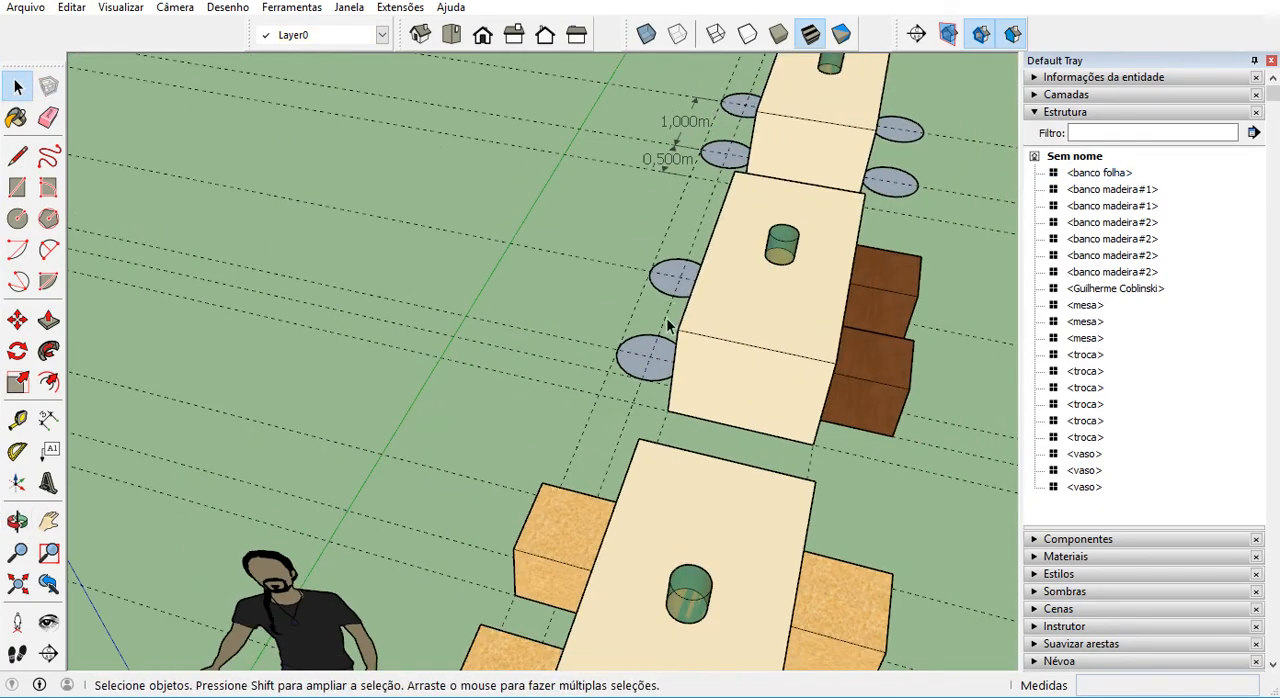
left_click(643, 347)
right_click(645, 347)
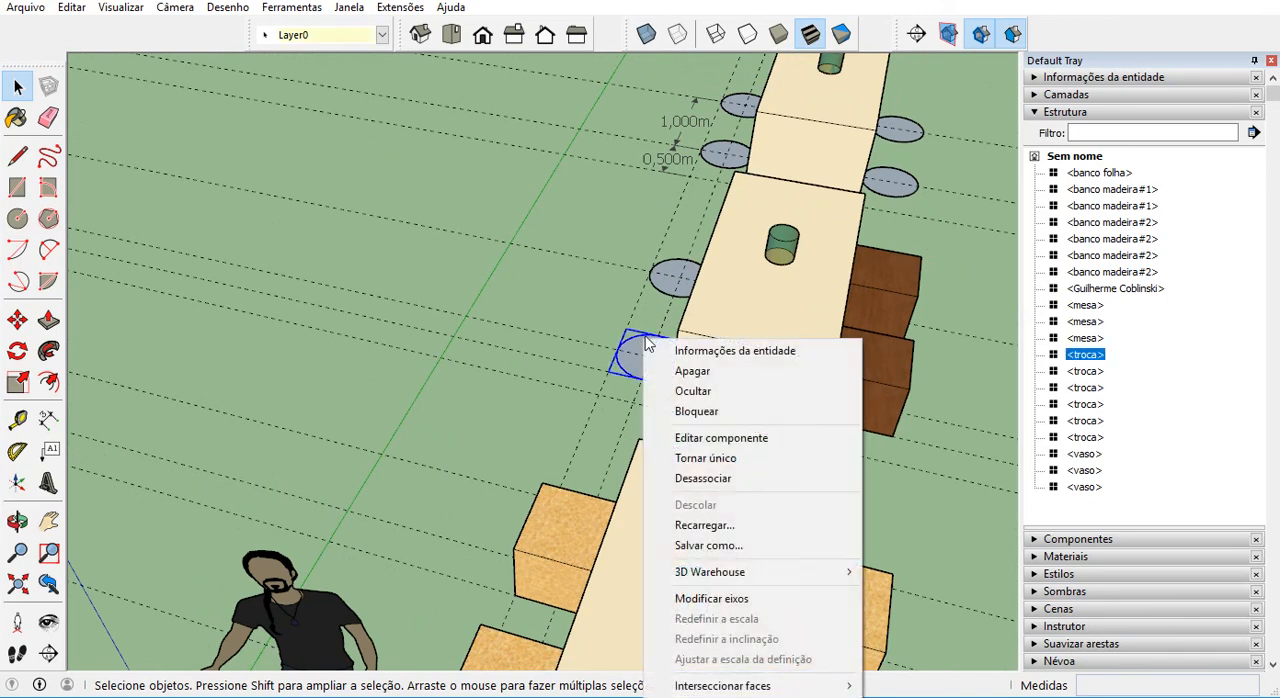
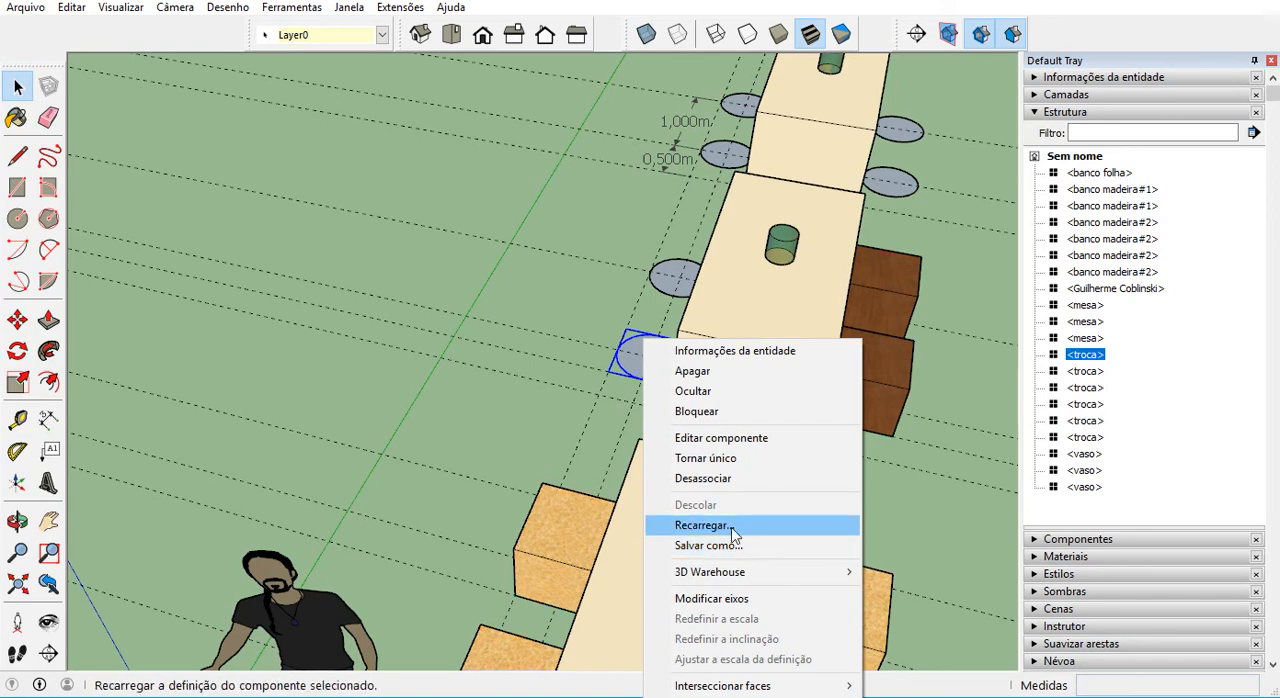
Reload the selected troca component from the saved banco folha file so that all placeholders are replaced.
left_click(733, 535)
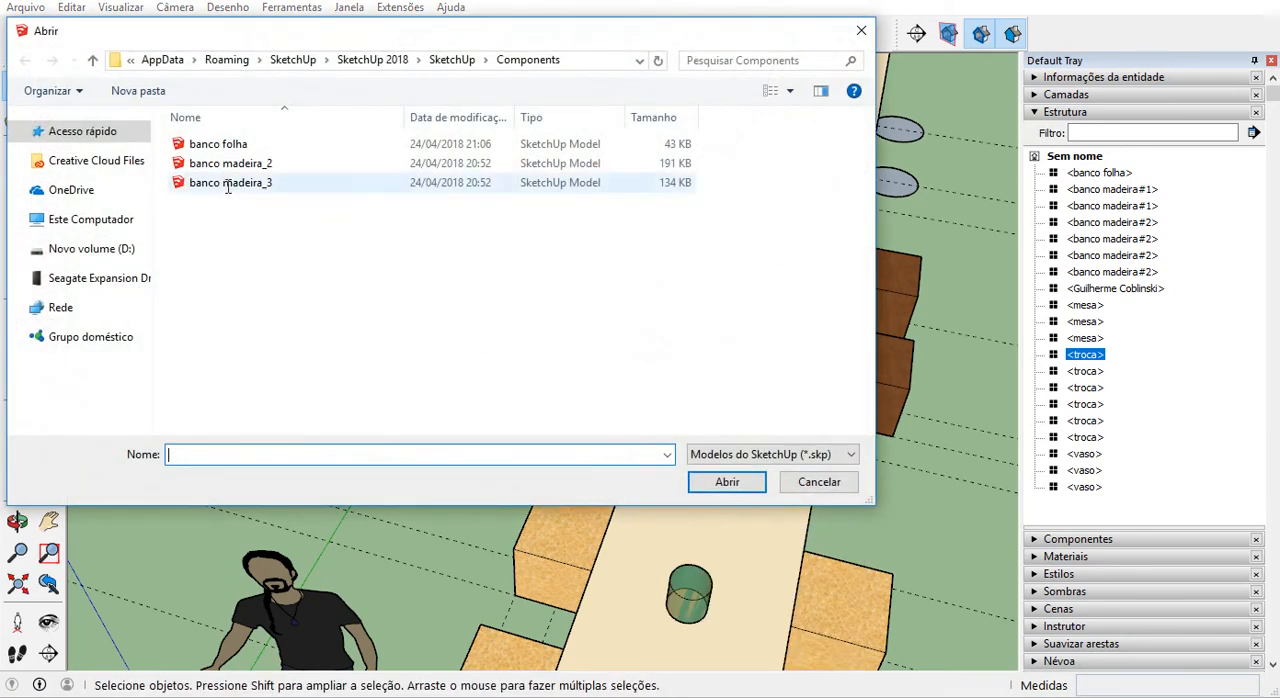
left_click(222, 146)
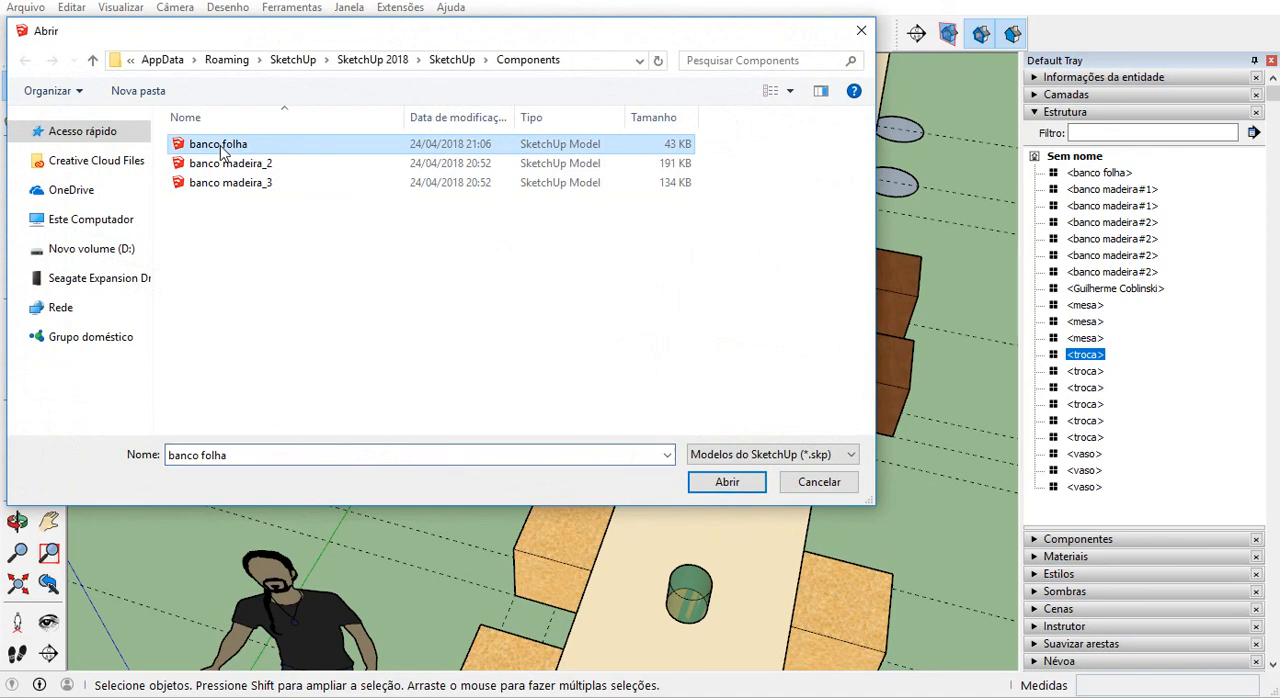
left_click(727, 483)
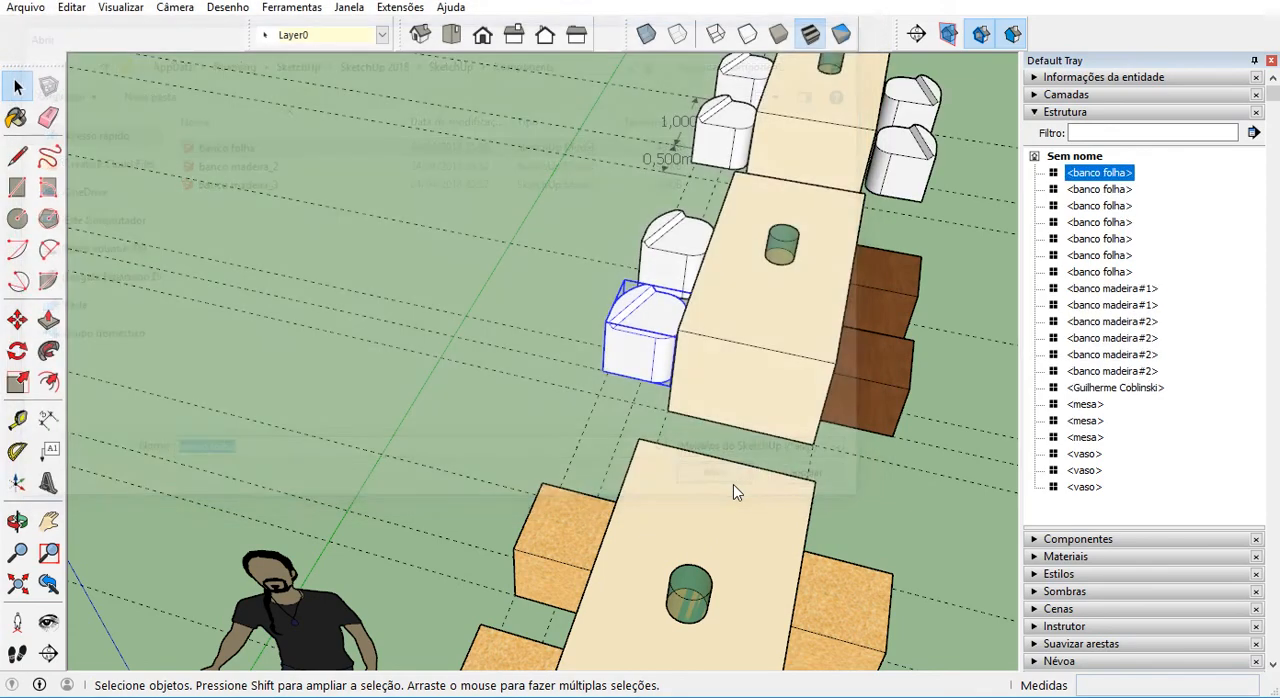
Examine how the replaced banco folha seats are oriented on both sides of the middle and far tables.
middle_click_drag(680, 457, 276, 530)
scroll(577, 458, "up", 3)
scroll(438, 484, "up", 2)
mouse_move(438, 484)
middle_mouse_down()
mouse_move(576, 382)
mouse_move(923, 231)
mouse_move(1078, 248)
mouse_move(1034, 480)
mouse_move(1177, 634)
mouse_move(394, 511)
mouse_move(273, 391)
middle_mouse_up()
scroll(275, 392, "down", 6)
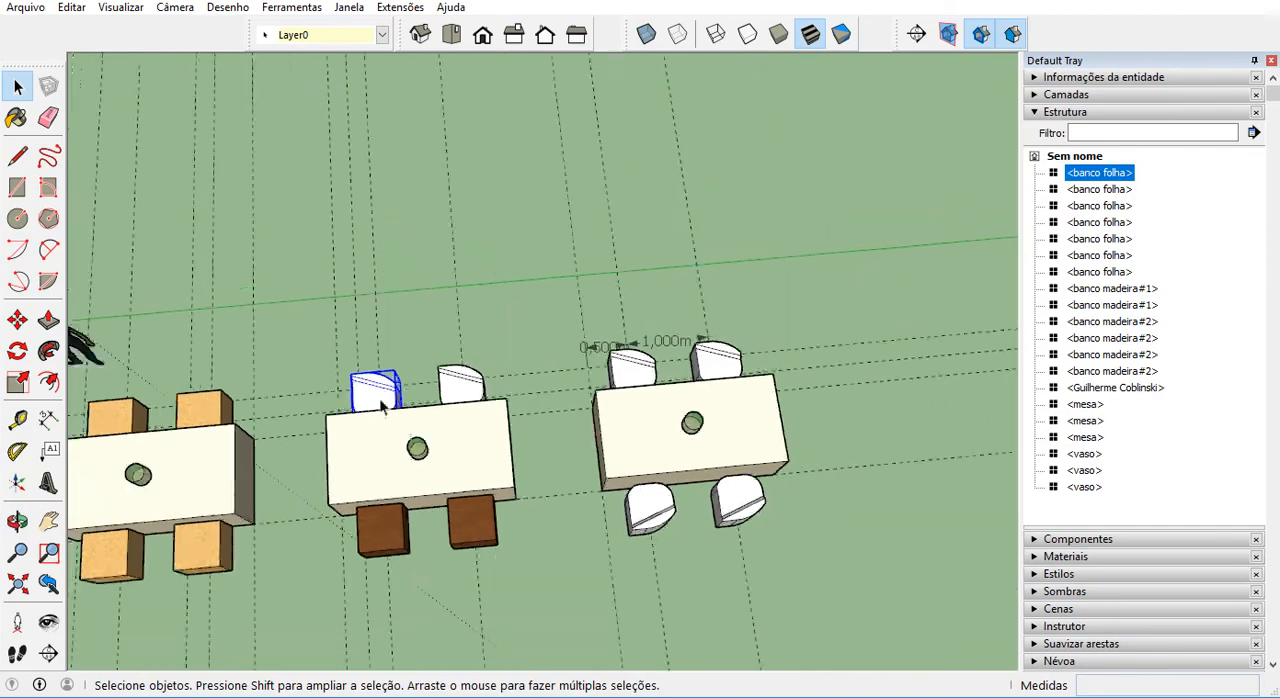
scroll(840, 366, "up", 4)
mouse_move(707, 403)
middle_mouse_down()
mouse_move(526, 235)
mouse_move(800, 217)
mouse_move(994, 343)
mouse_move(755, 516)
mouse_move(906, 623)
mouse_move(491, 434)
mouse_move(646, 543)
mouse_move(734, 580)
mouse_move(680, 566)
mouse_move(580, 430)
mouse_move(894, 389)
mouse_move(757, 452)
mouse_move(471, 334)
mouse_move(527, 355)
middle_mouse_up()
scroll(652, 395, "down", 3)
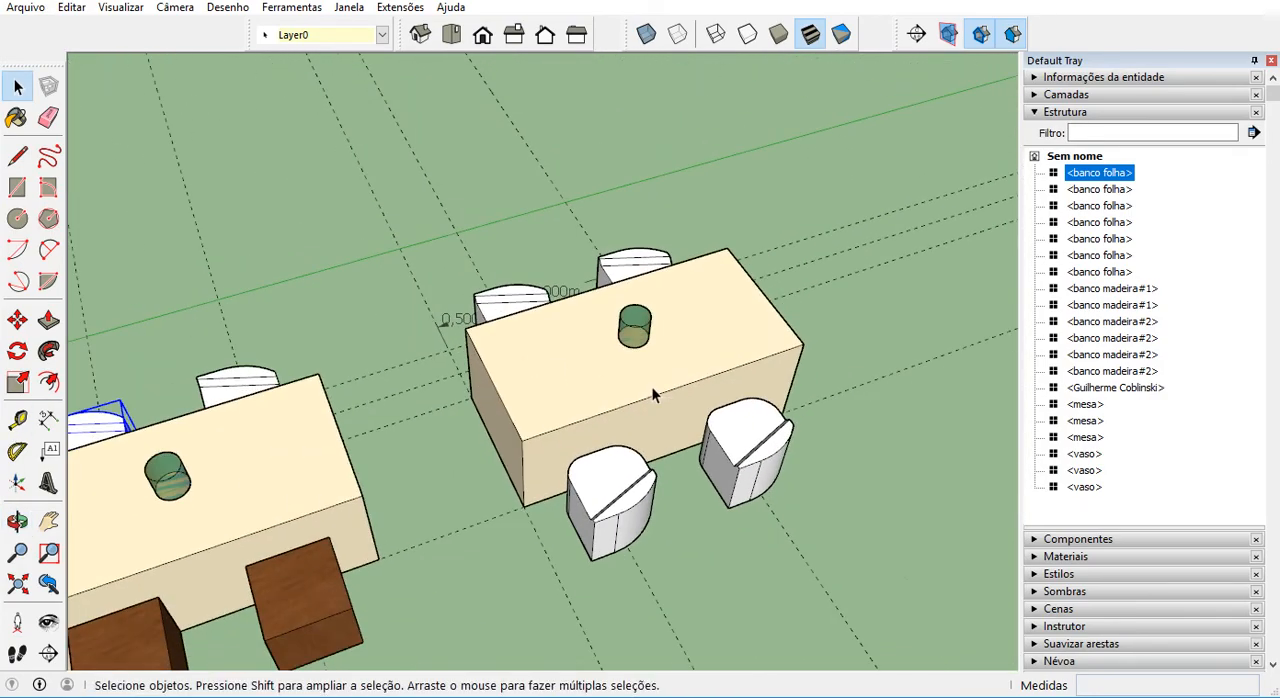
scroll(652, 395, "down", 5)
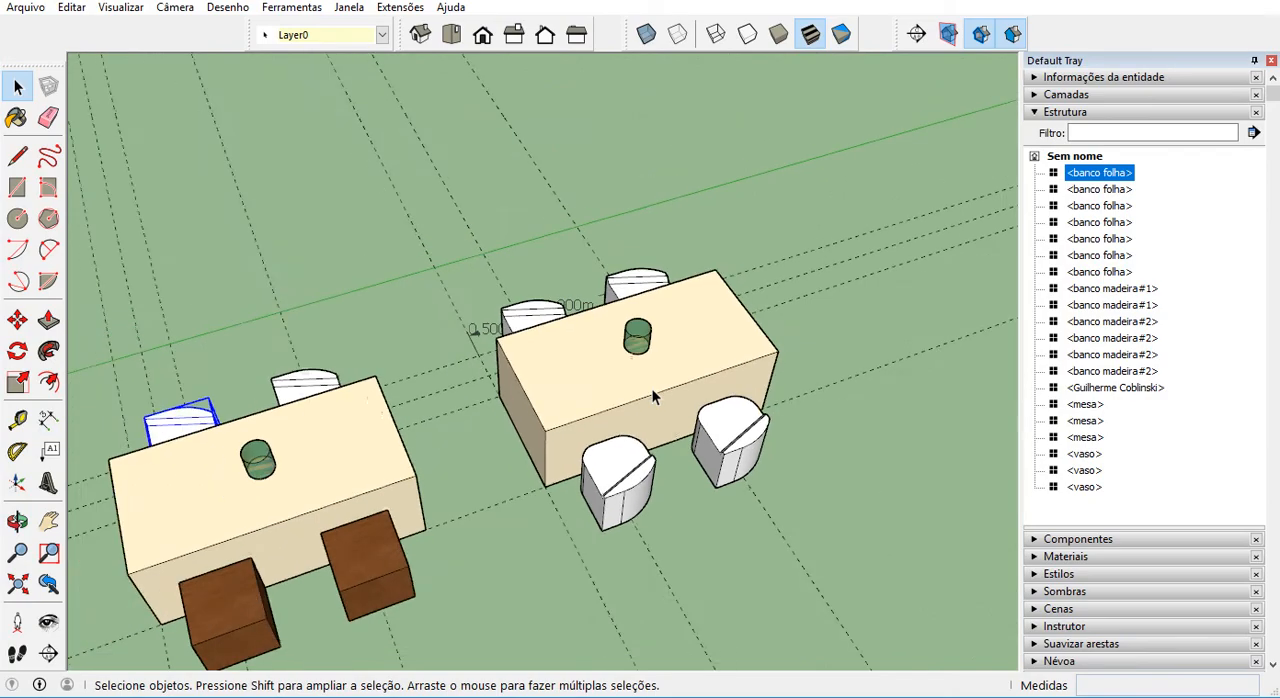
mouse_move(652, 395)
middle_mouse_down()
mouse_move(829, 434)
mouse_move(829, 448)
mouse_move(594, 486)
mouse_move(909, 477)
mouse_move(994, 489)
mouse_move(712, 358)
middle_mouse_up()
scroll(523, 245, "up", 4)
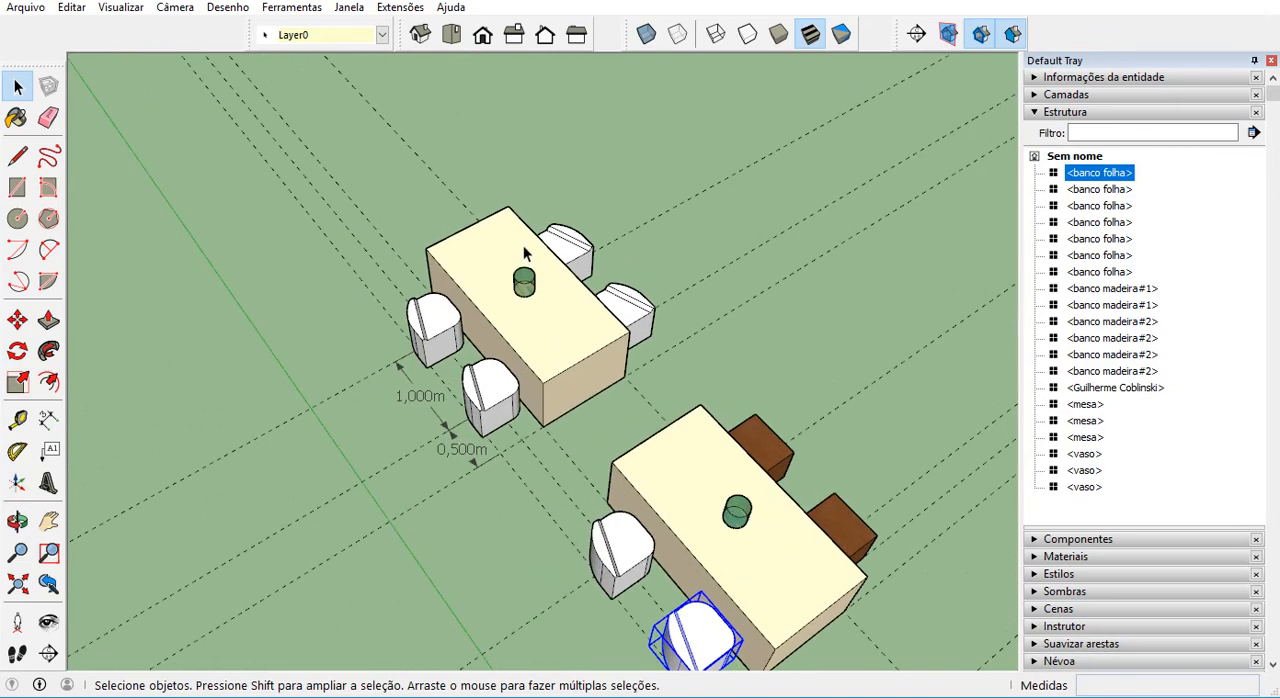
scroll(504, 427, "up", 3)
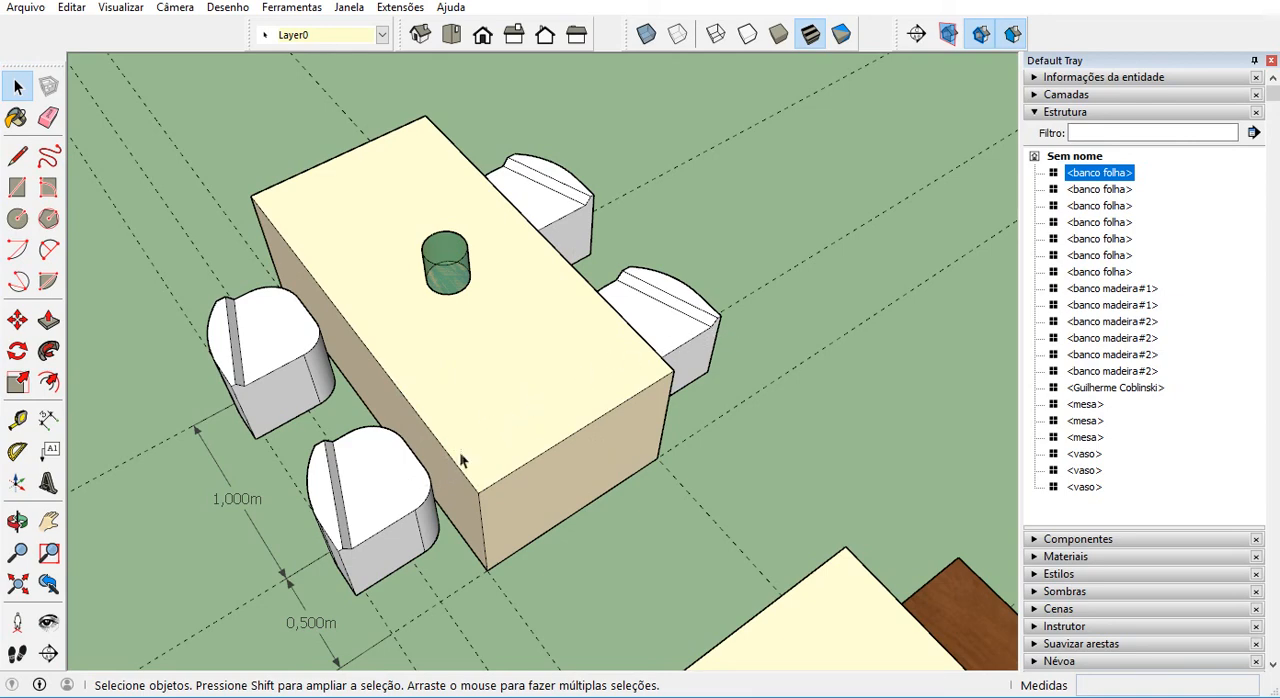
Try rotating the near seat on the far table's dimensioned side by about 180 degrees, and clear the selection.
left_click(404, 502)
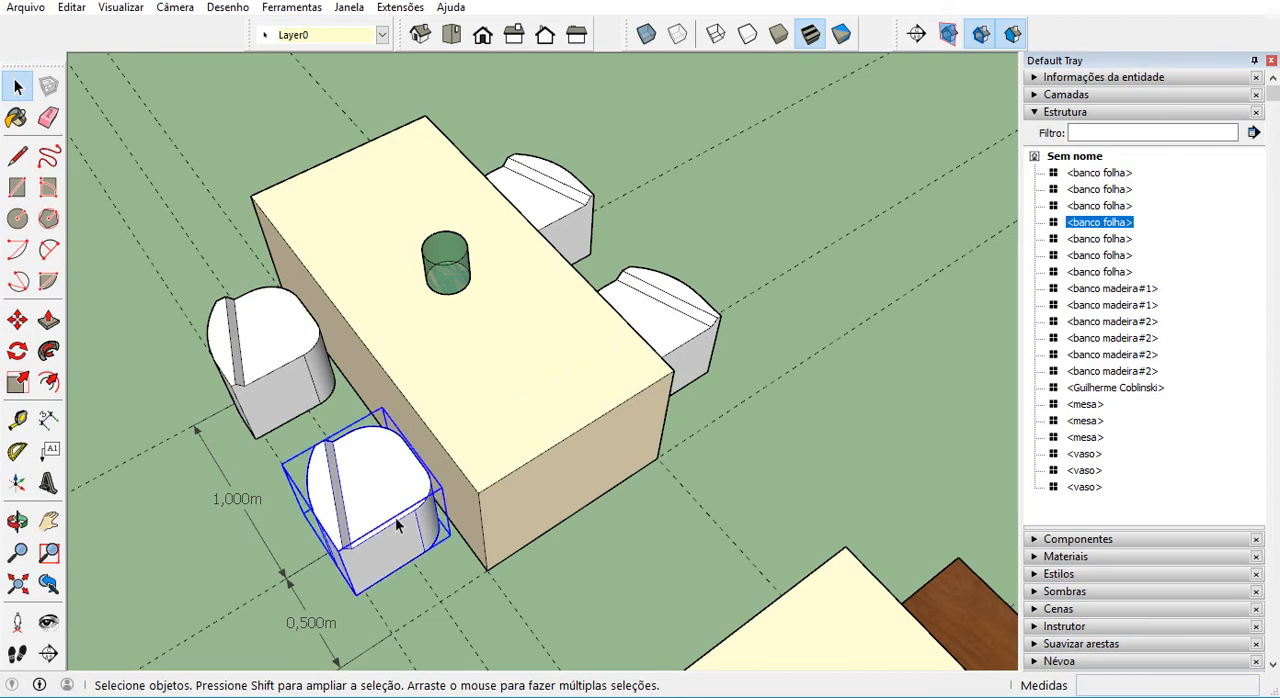
scroll(337, 536, "up", 5)
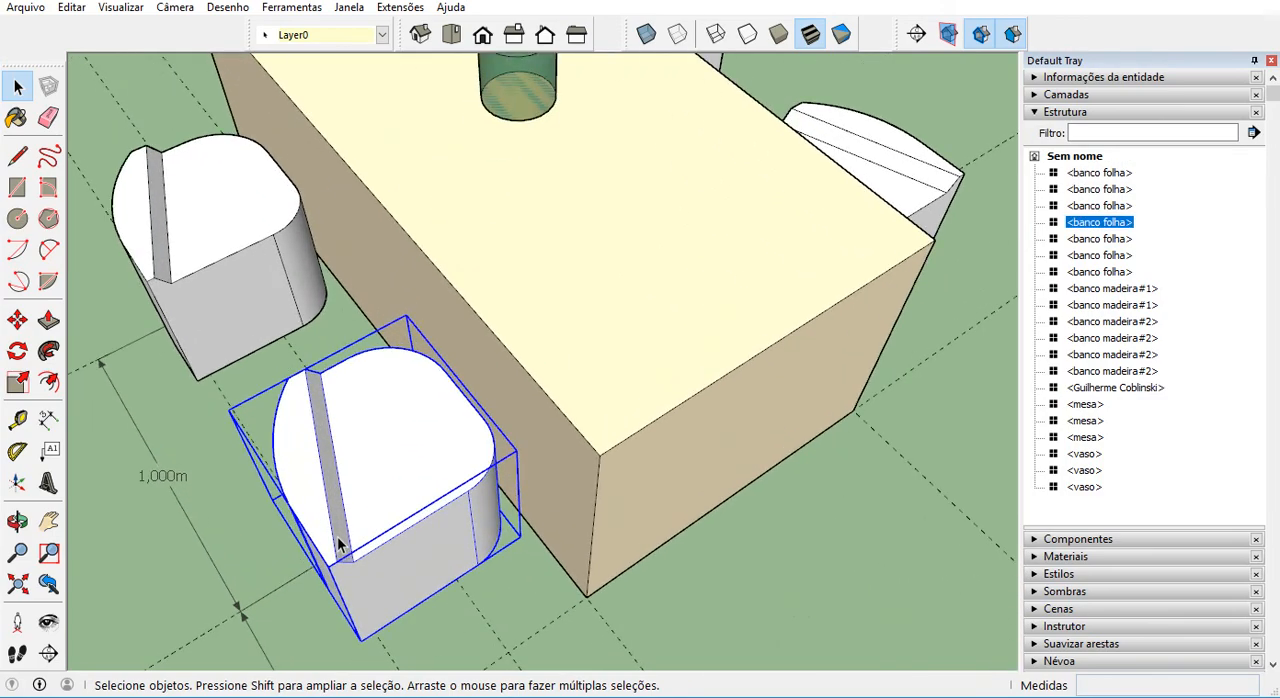
middle_click_drag(337, 536, 265, 487)
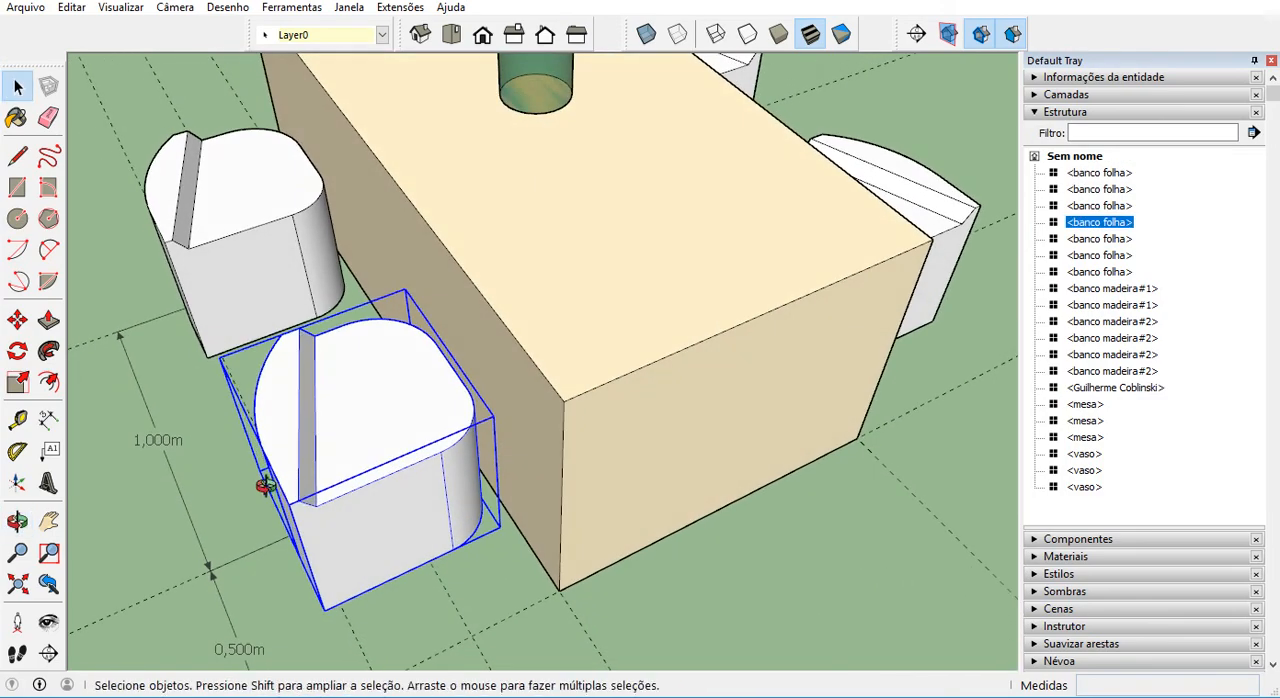
left_click(17, 319)
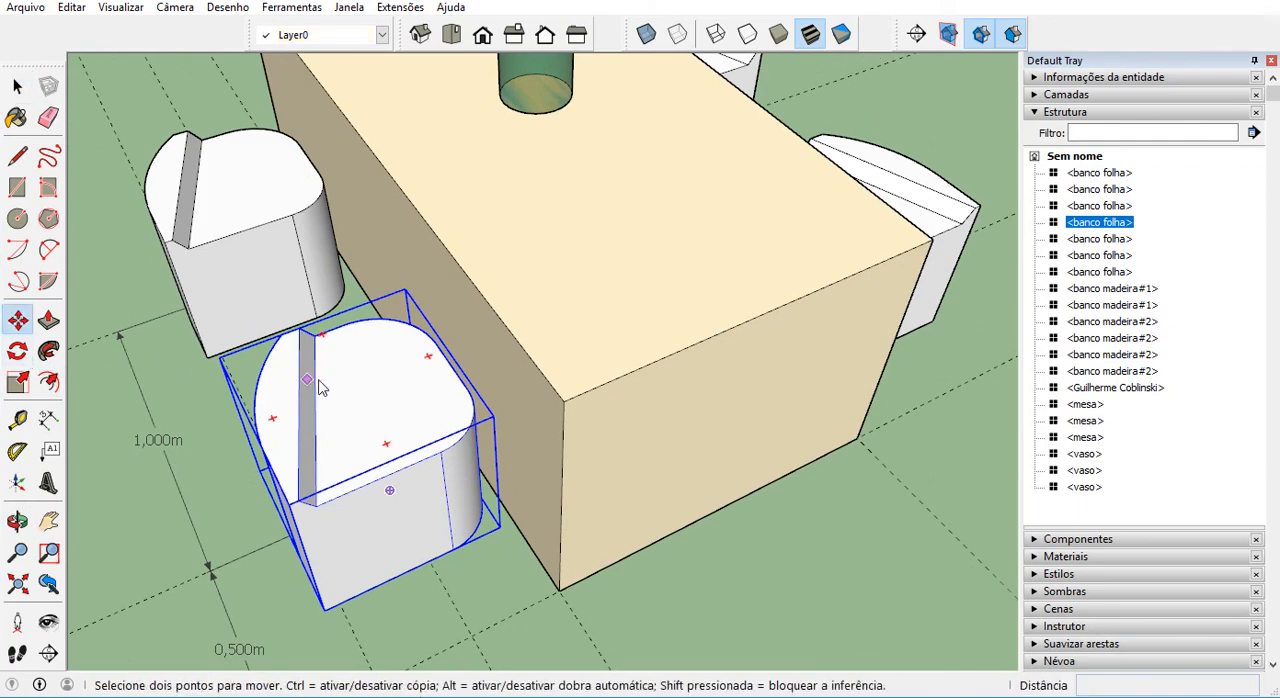
left_click(429, 355)
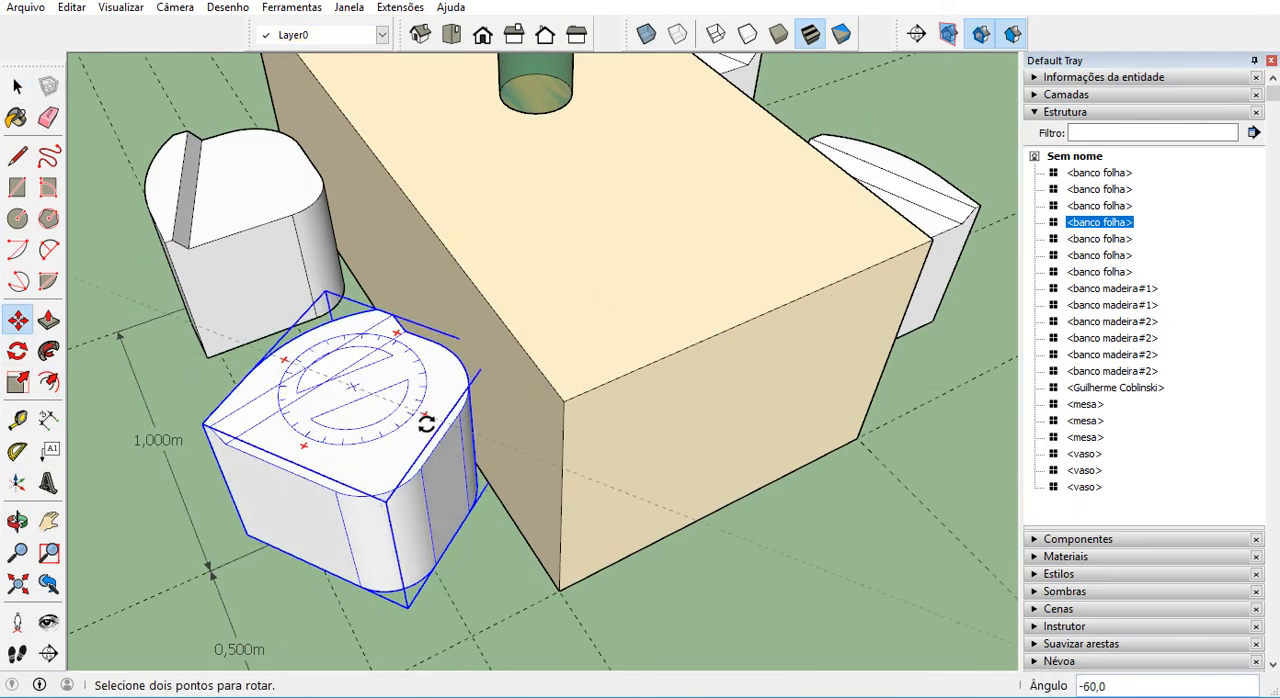
middle_click_drag(423, 420, 342, 497)
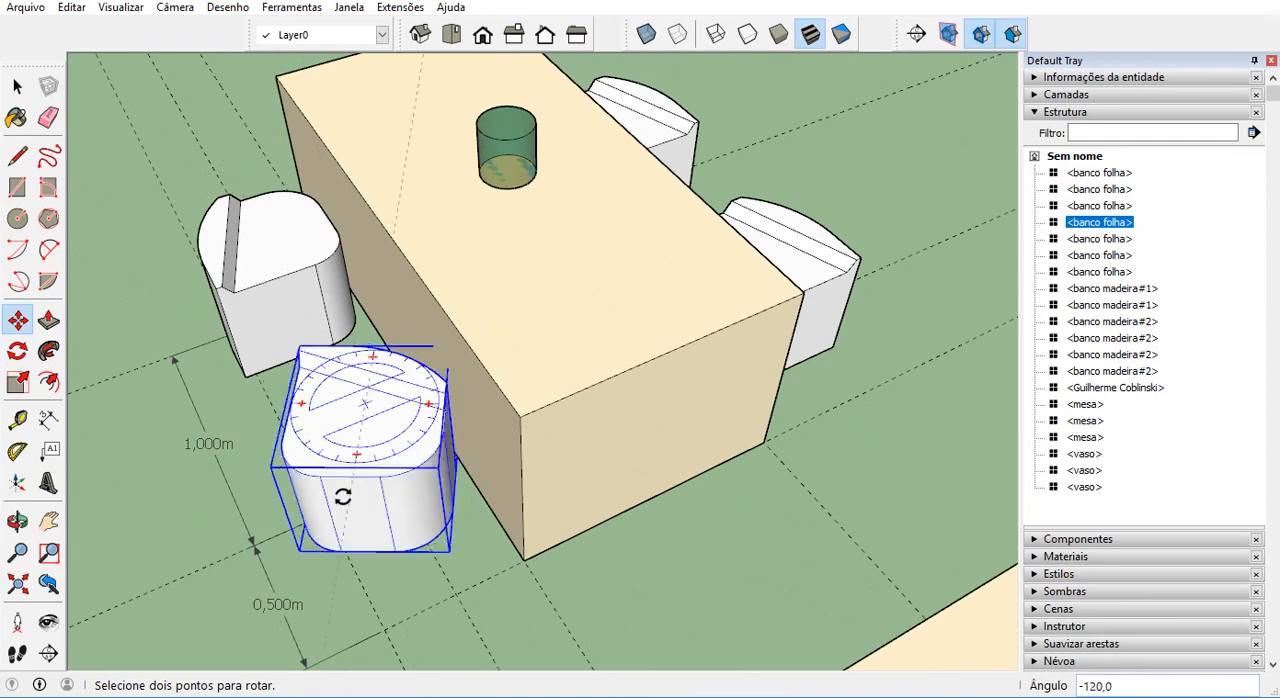
left_click(251, 443)
middle_click_drag(251, 443, 666, 445)
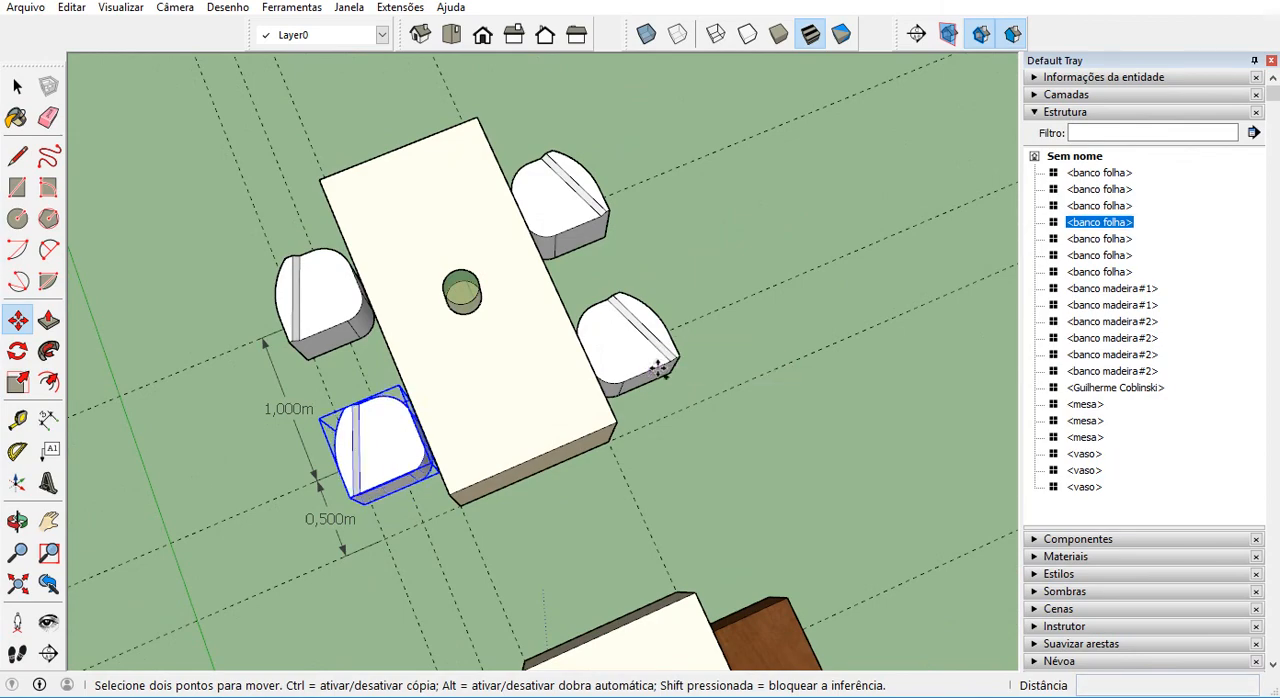
key("space")
left_click(726, 374)
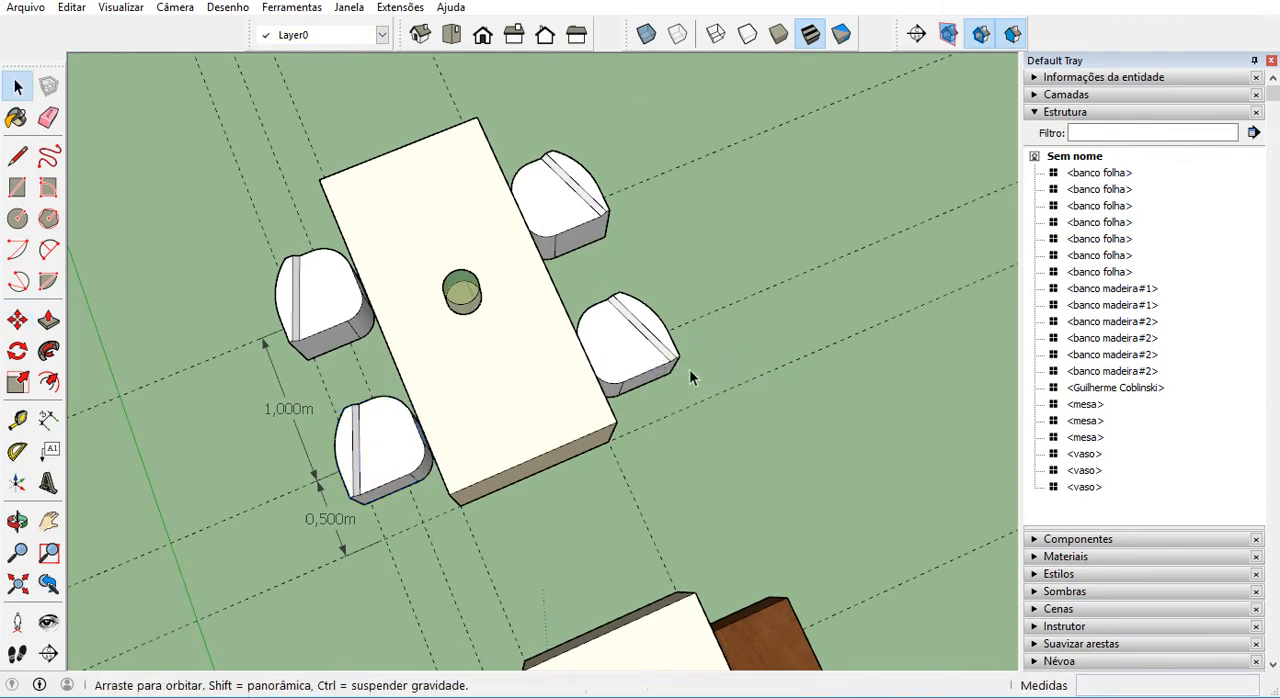
Mirror the two banco folha seats on the far table's undimensioned side by scaling them along the green axis by -1.
middle_click_drag(689, 369, 598, 287)
scroll(592, 278, "up", 3)
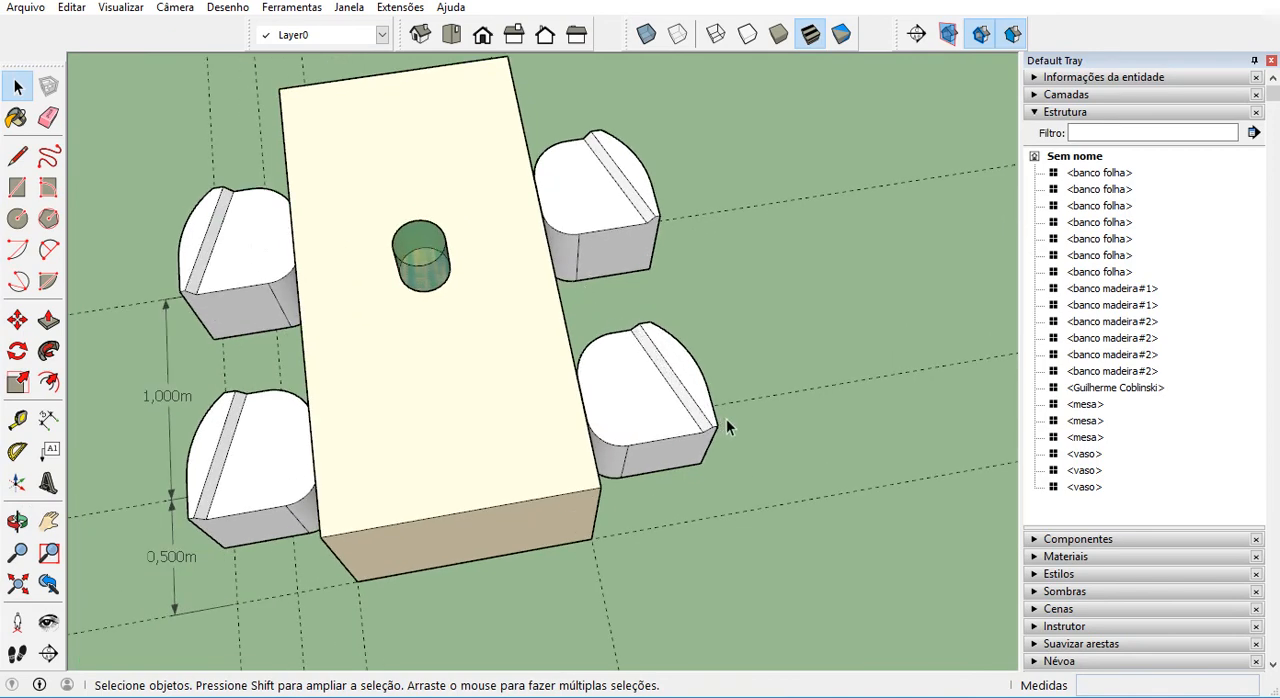
middle_click_drag(716, 426, 392, 383)
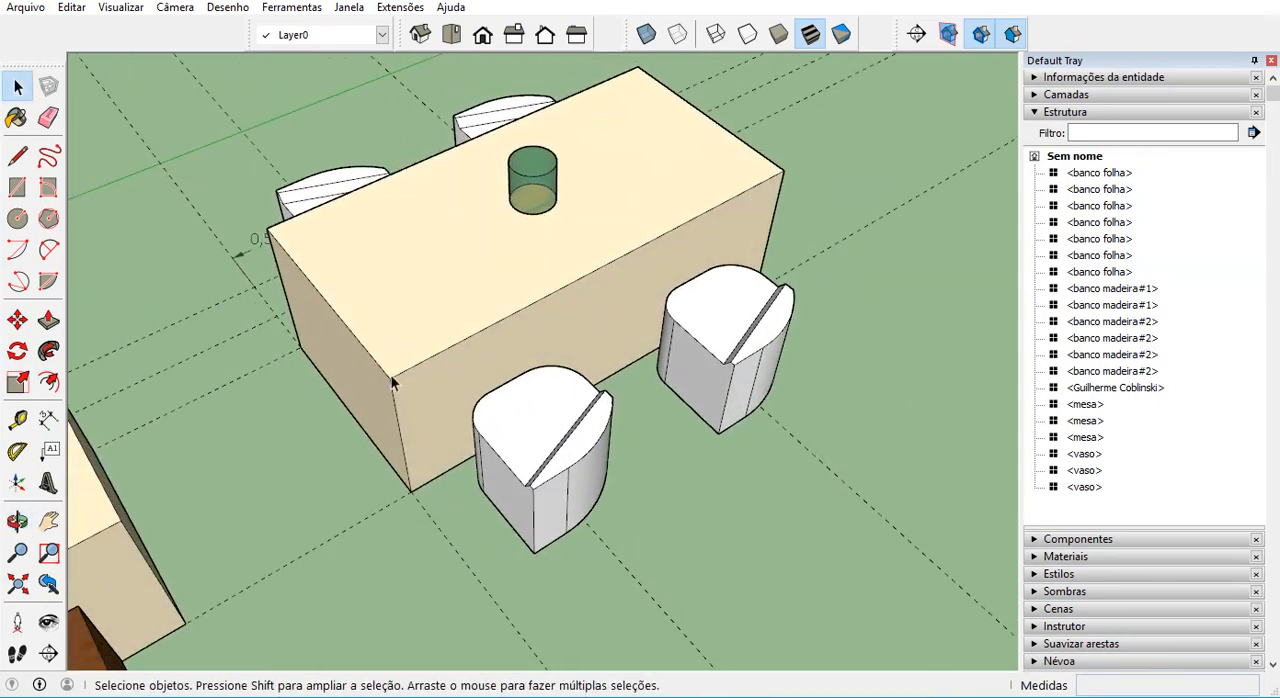
left_click(550, 458)
middle_click_drag(550, 458, 558, 476)
left_click(712, 365, "shift")
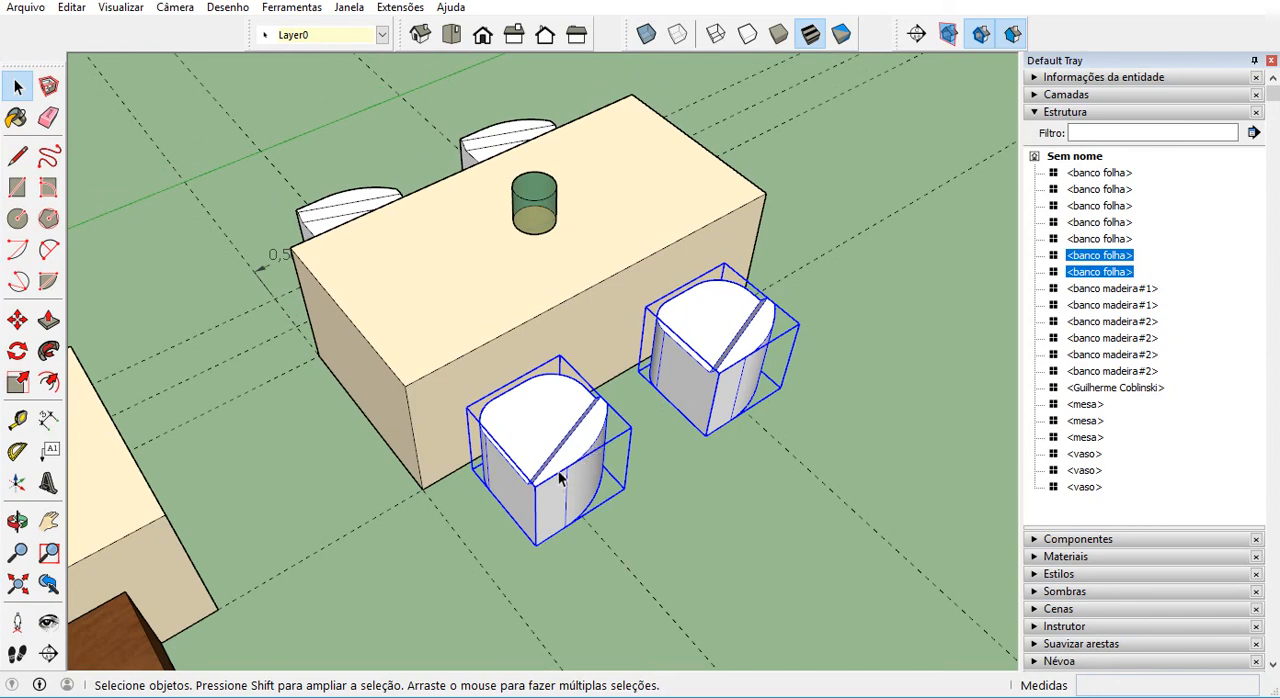
middle_click_drag(540, 490, 611, 420)
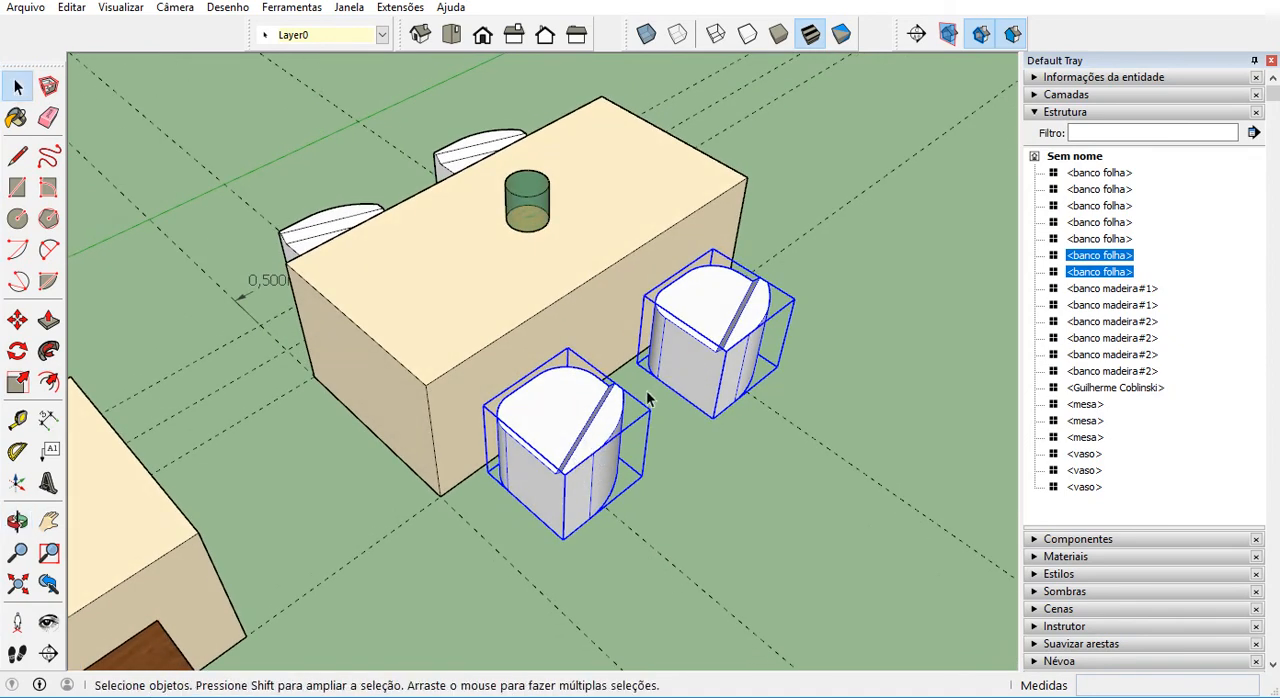
left_click(20, 383)
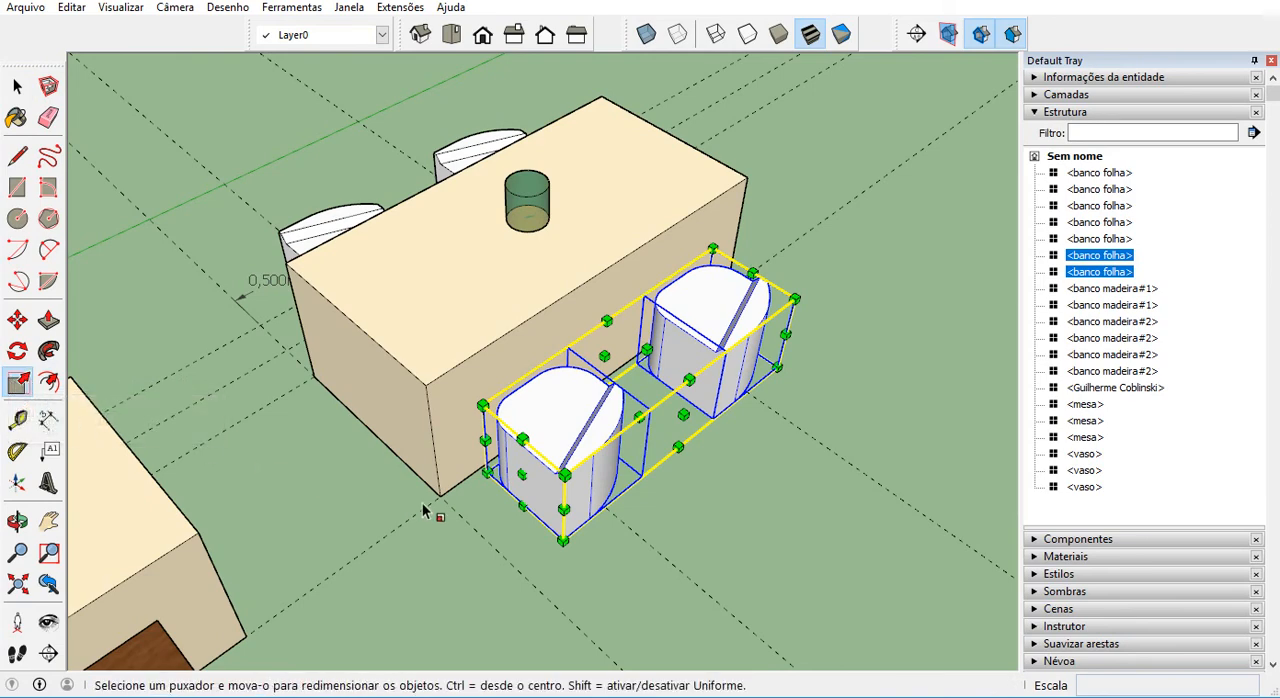
scroll(522, 474, "up", 5)
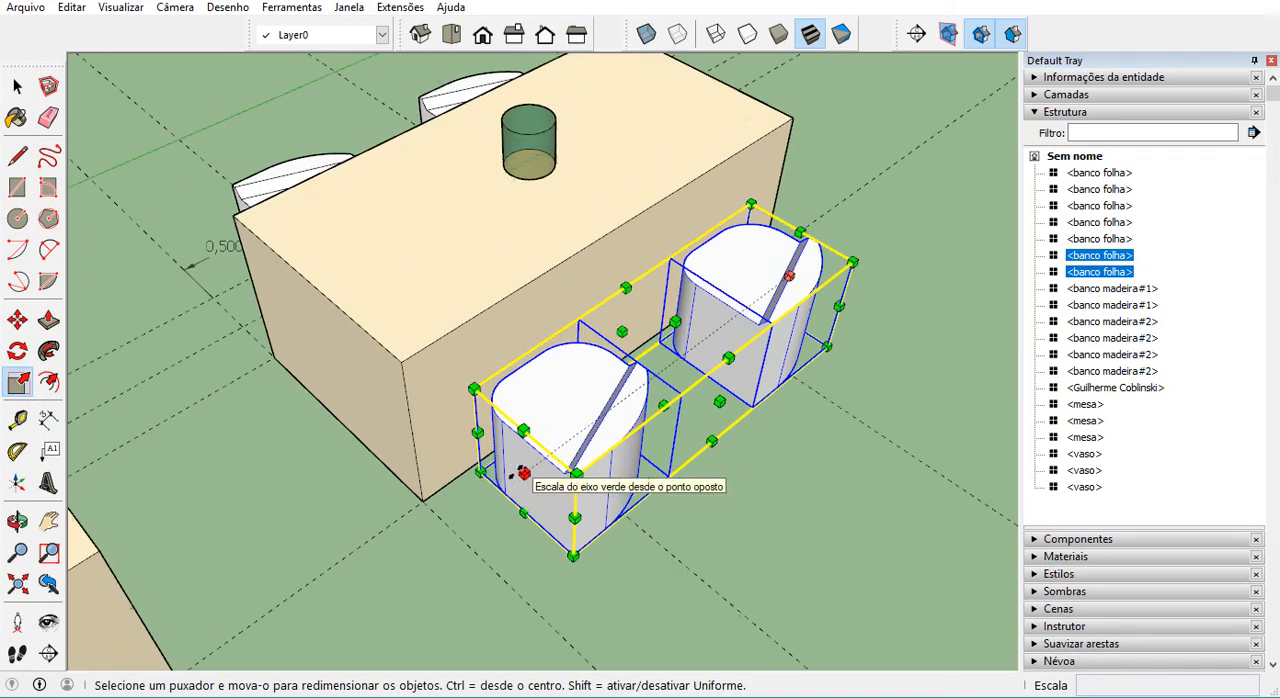
middle_click_drag(519, 480, 511, 446)
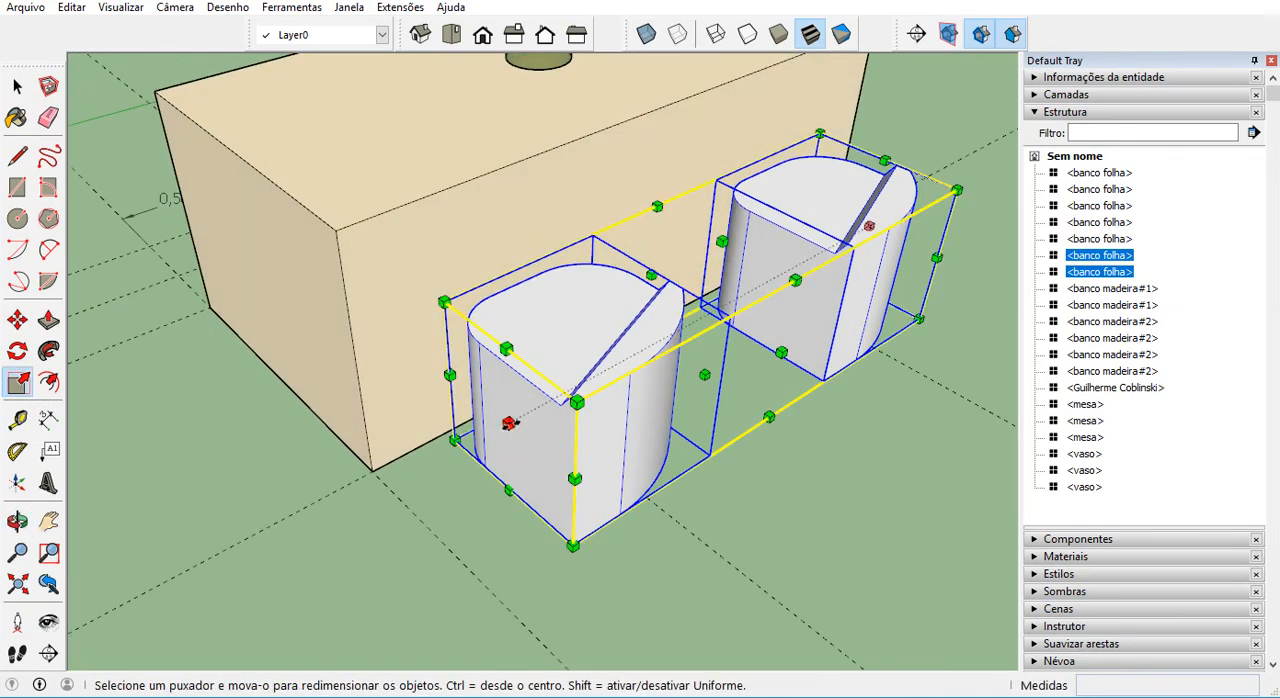
left_click_drag(509, 423, 617, 363)
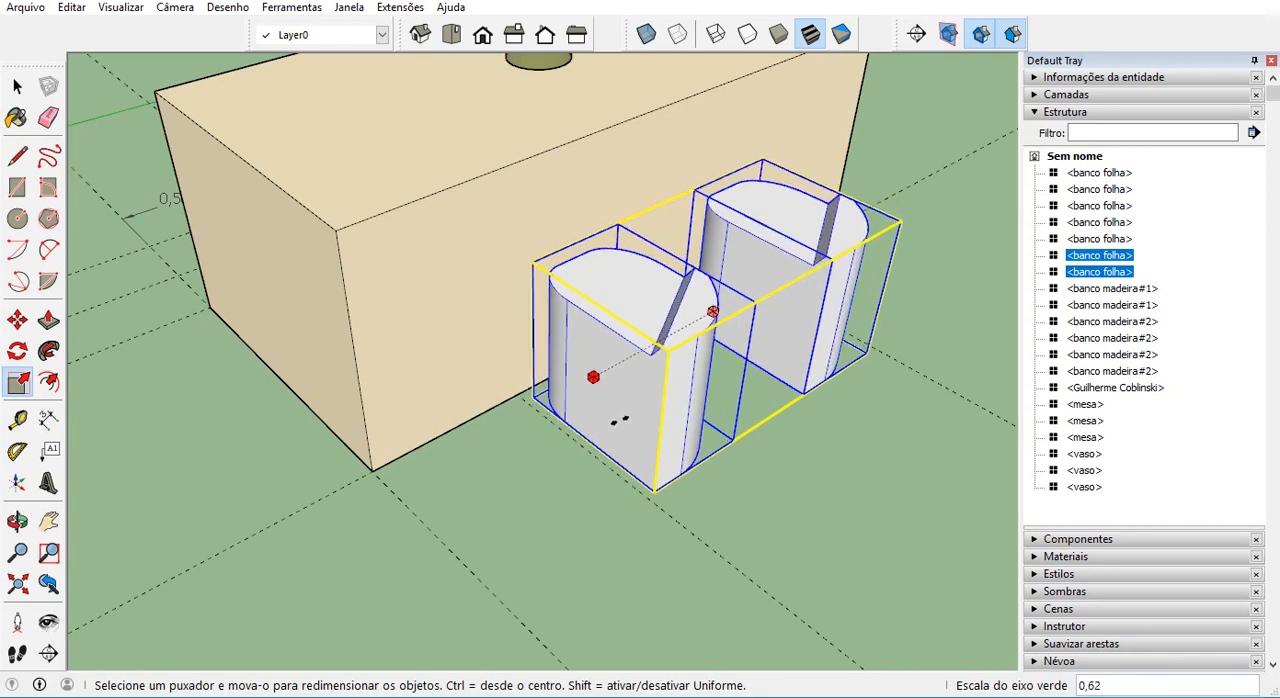
mouse_move(586, 380)
left_mouse_down()
mouse_move(566, 389)
mouse_move(583, 383)
left_mouse_up()
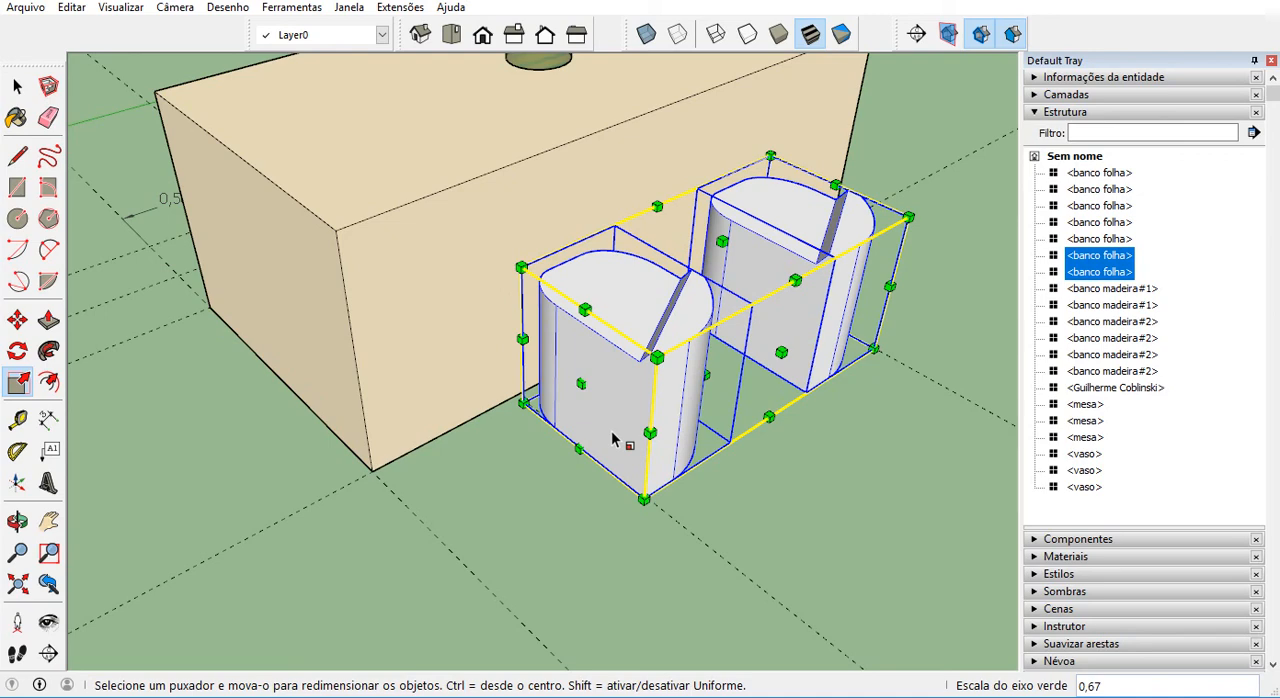
key("Return")
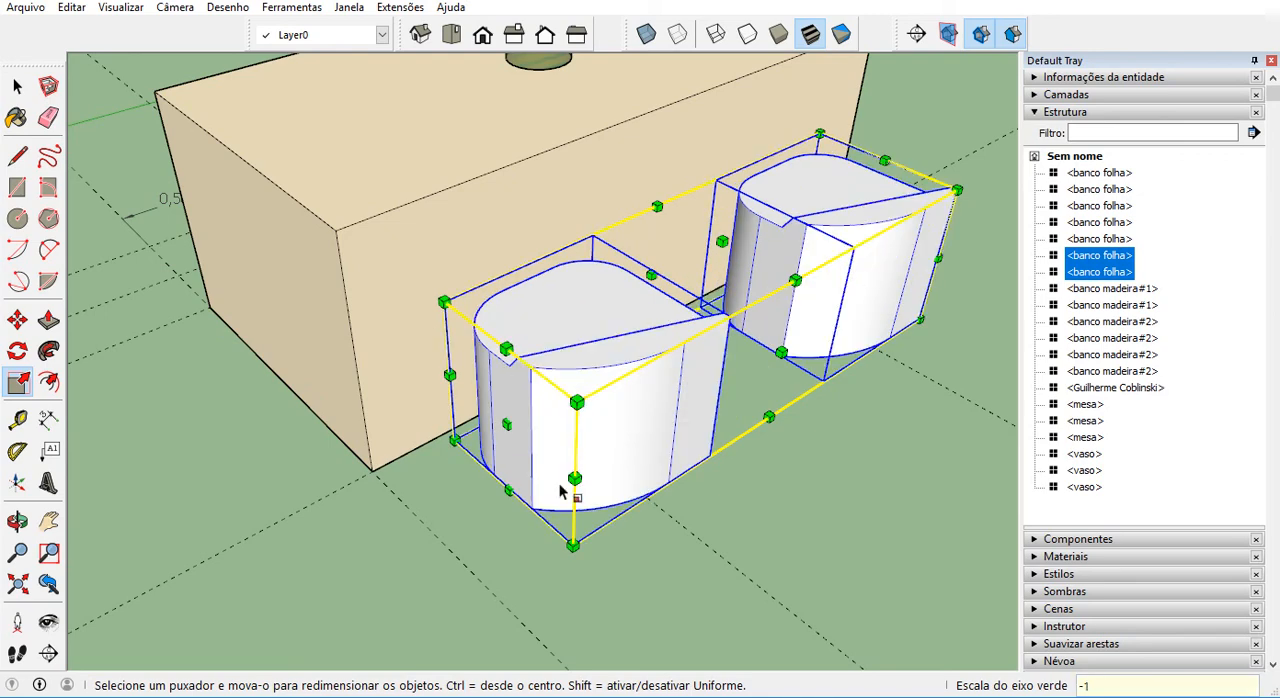
middle_click_drag(560, 490, 654, 623)
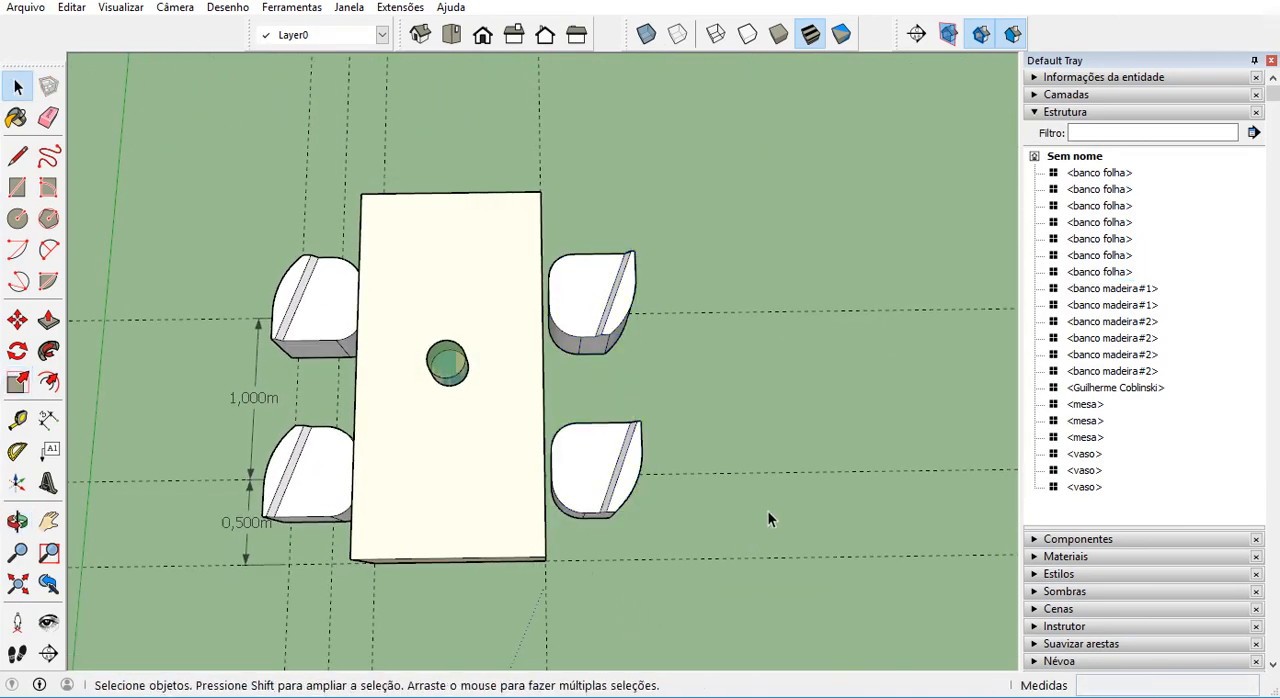
Try turning the seat beside the 0,500m dimension about its vertical axis to compare orientations, and clear the selection.
scroll(766, 509, "down", 1)
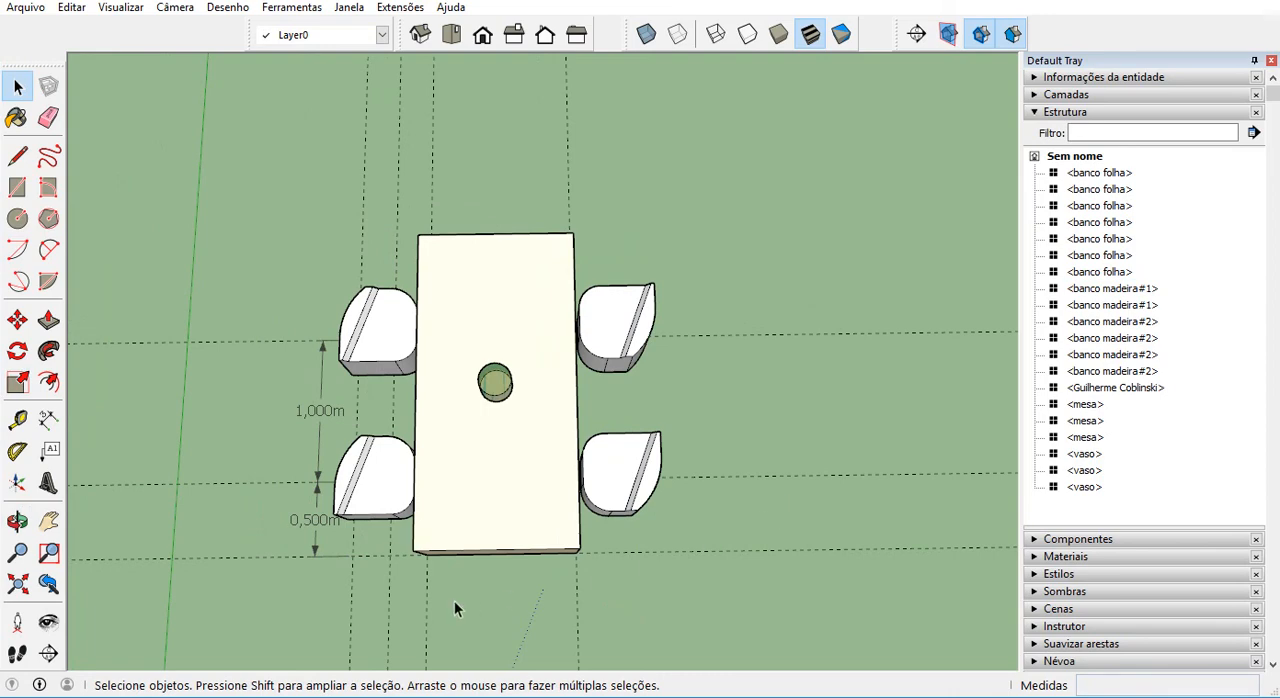
left_click(357, 510)
scroll(357, 515, "up", 3)
scroll(357, 515, "up", 3)
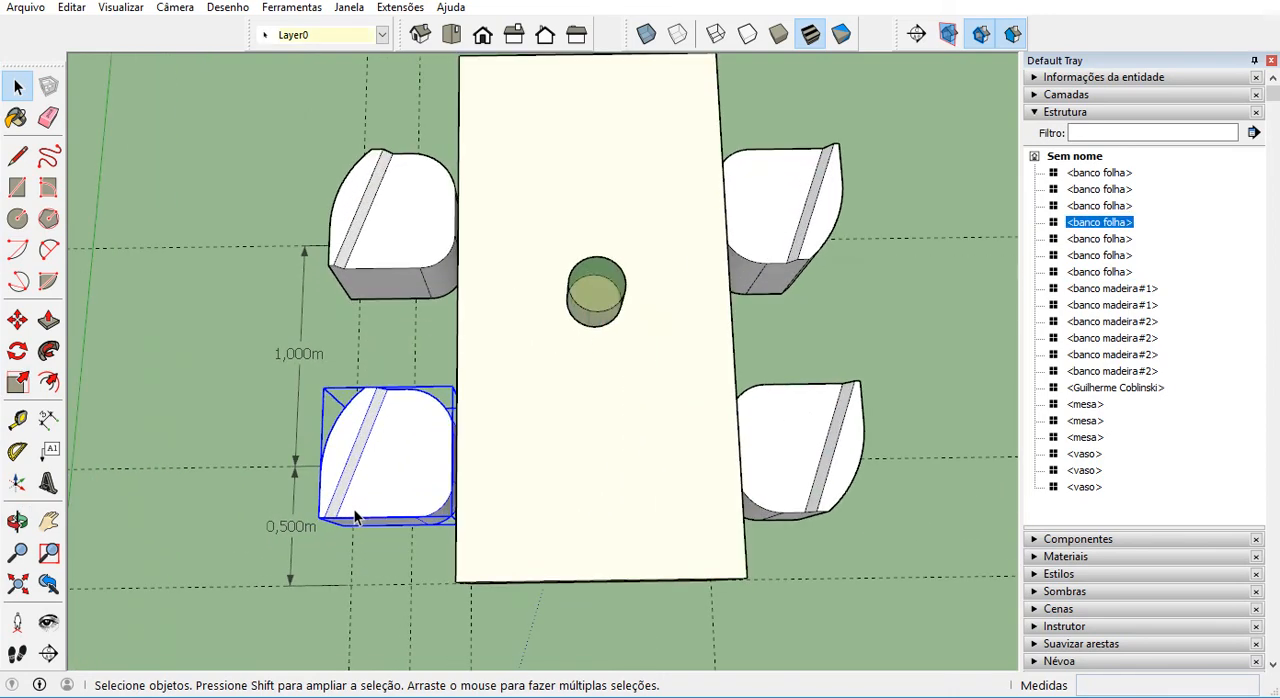
key("m")
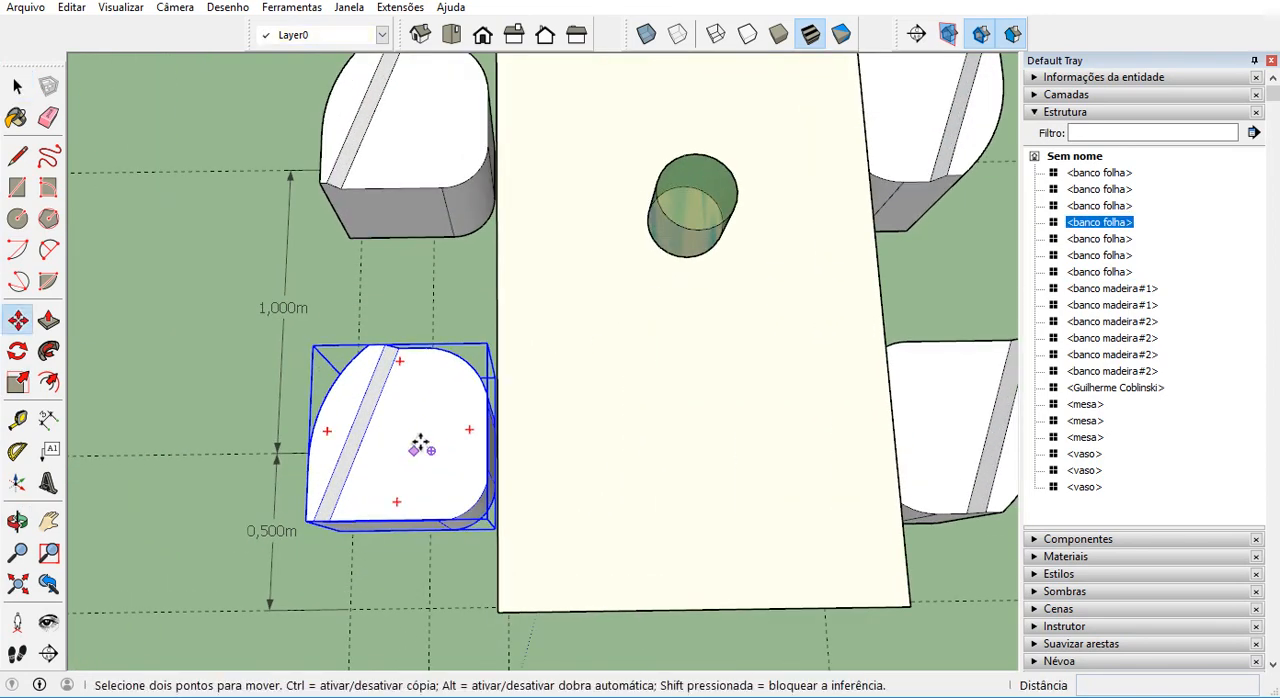
left_click(398, 363)
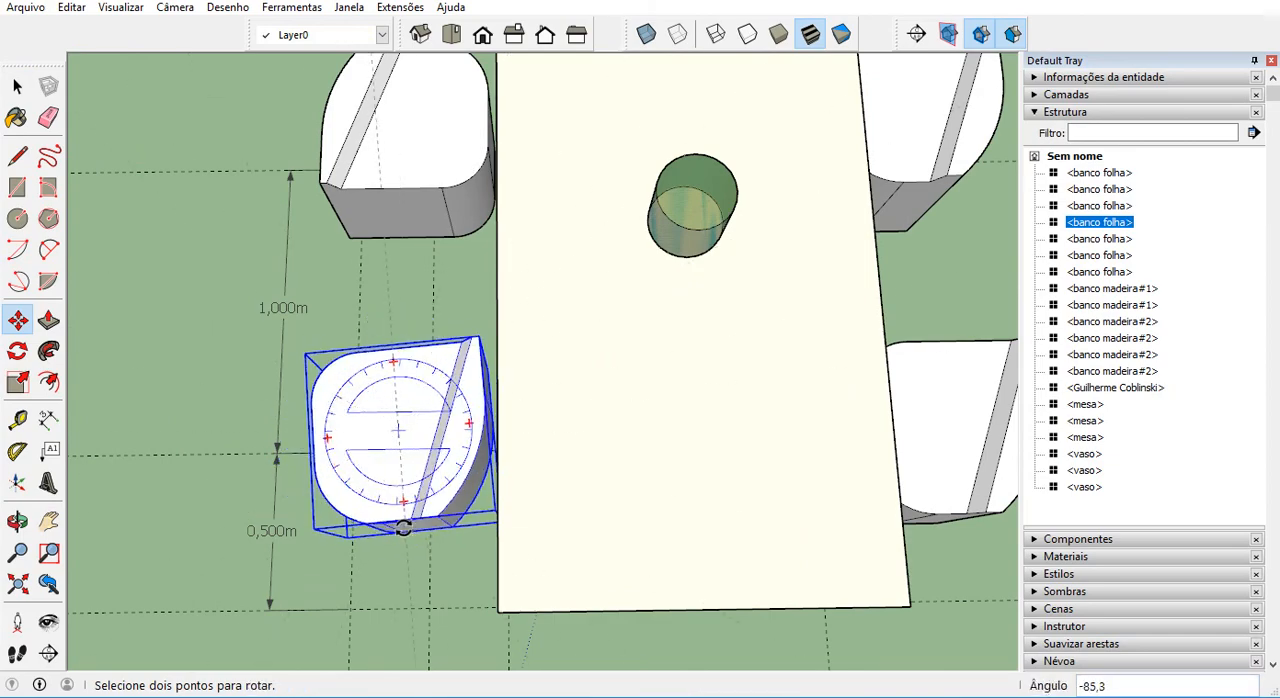
scroll(392, 540, "down", 1)
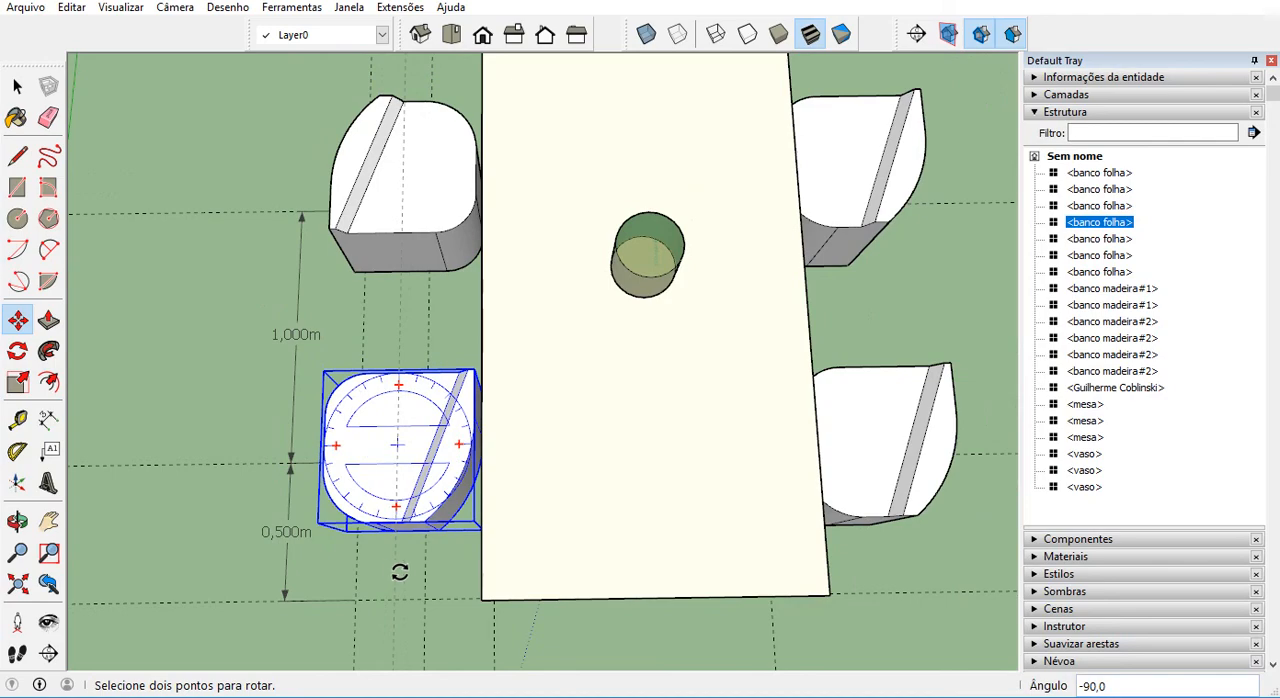
left_click(399, 572)
scroll(526, 489, "down", 3)
key("space")
left_click(764, 418)
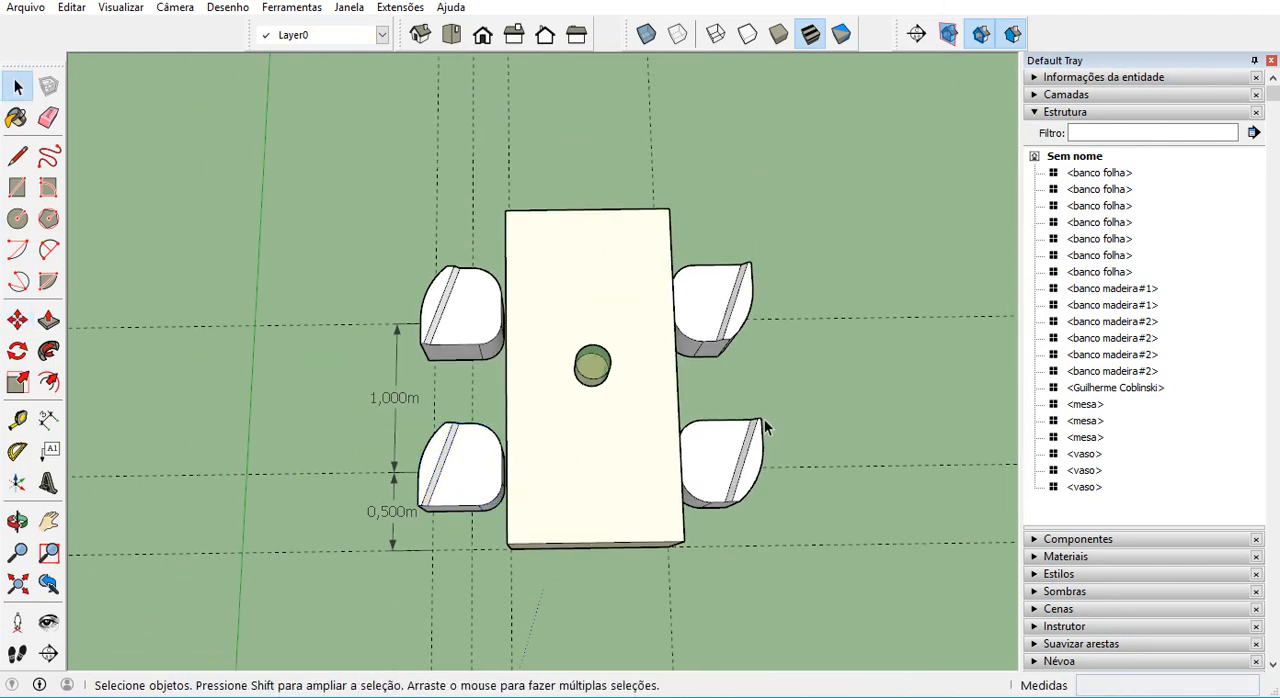
Examine the seats around all three tables from above and at eye level.
scroll(764, 418, "down", 1)
middle_click_drag(982, 459, 634, 277)
scroll(660, 300, "down", 3)
scroll(672, 320, "down", 2)
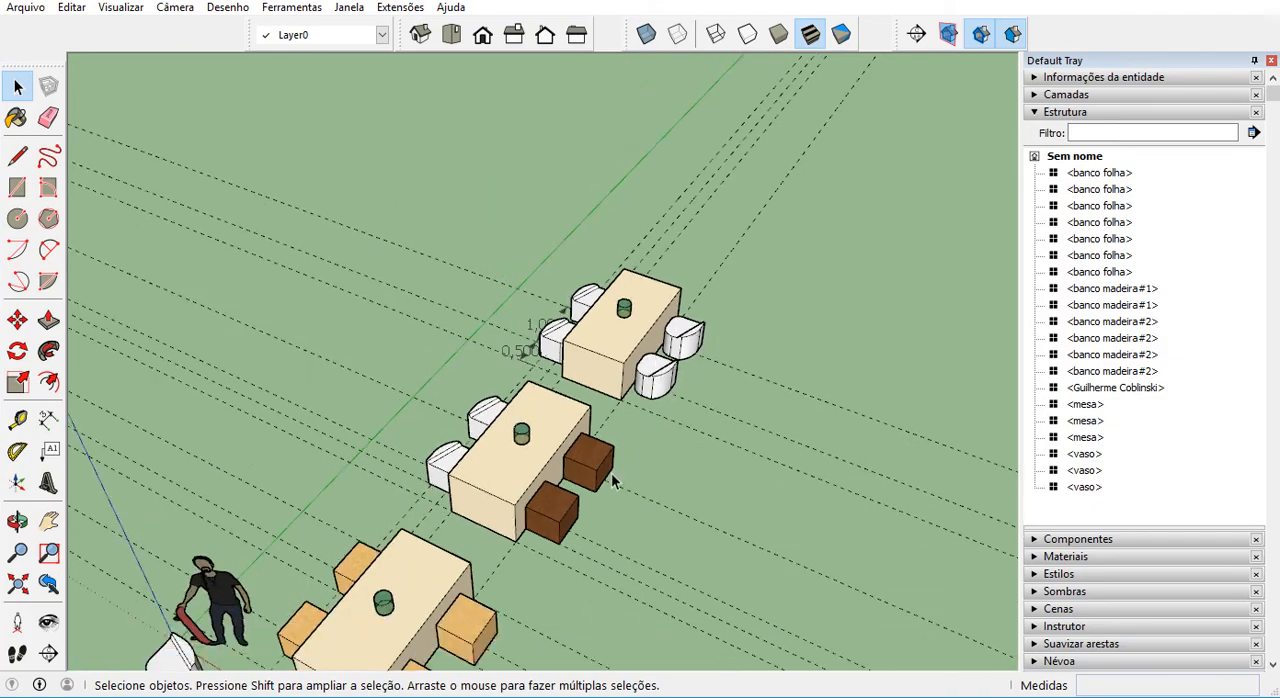
middle_click_drag(612, 474, 580, 340)
scroll(588, 344, "down", 3)
scroll(462, 531, "up", 4)
middle_click_drag(558, 462, 600, 484)
scroll(600, 484, "up", 2)
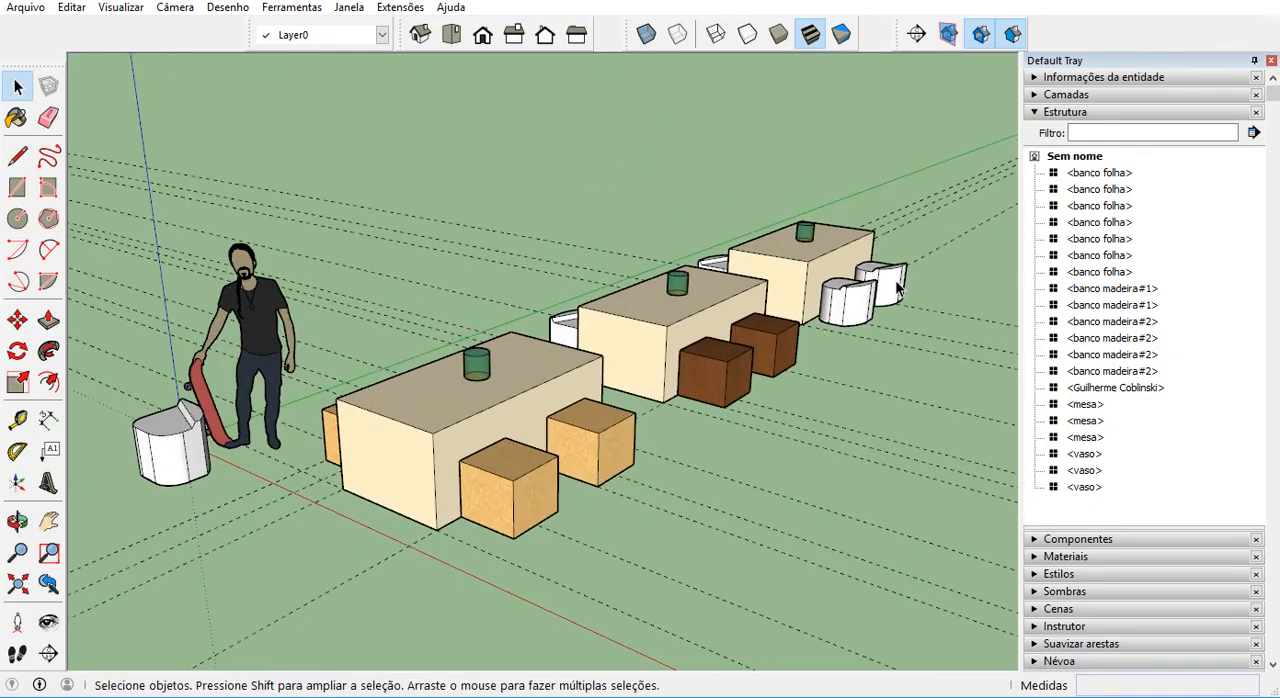
Try reloading the near table's front wooden seat from the saved banco folha component file, and clear the selection.
scroll(530, 525, "up", 1)
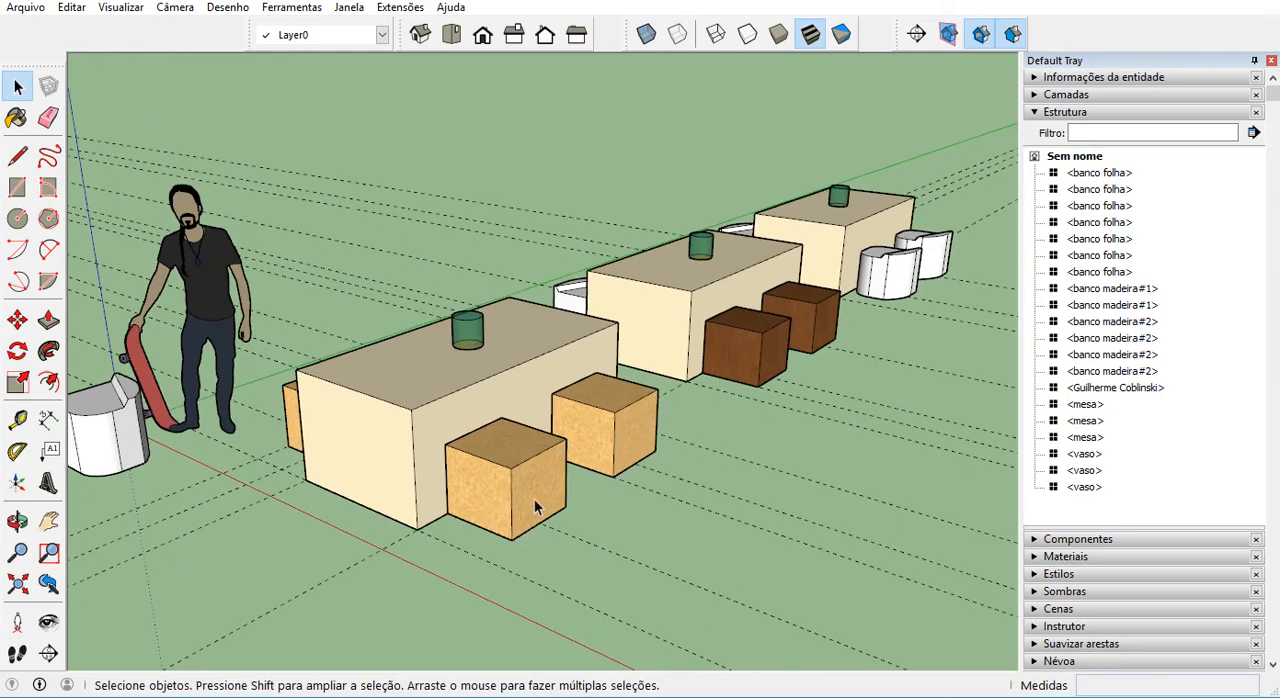
left_click(502, 520)
scroll(495, 528, "up", 2)
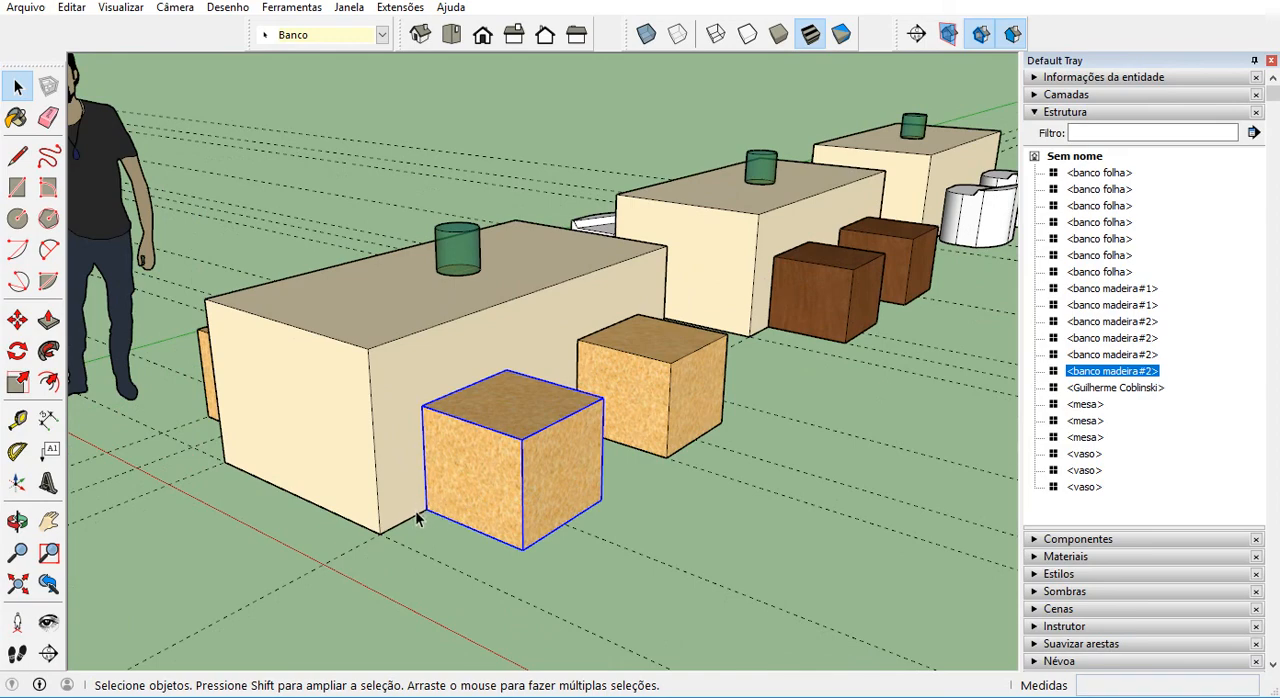
scroll(500, 484, "down", 1)
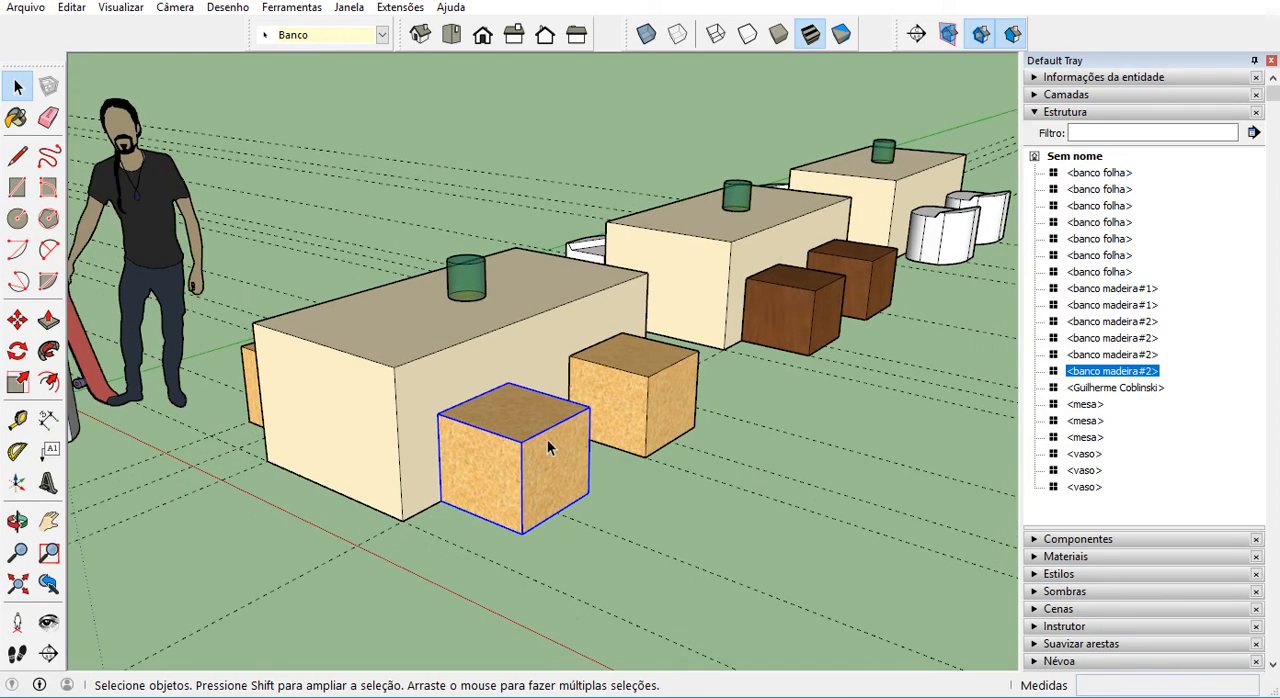
scroll(450, 495, "up", 1)
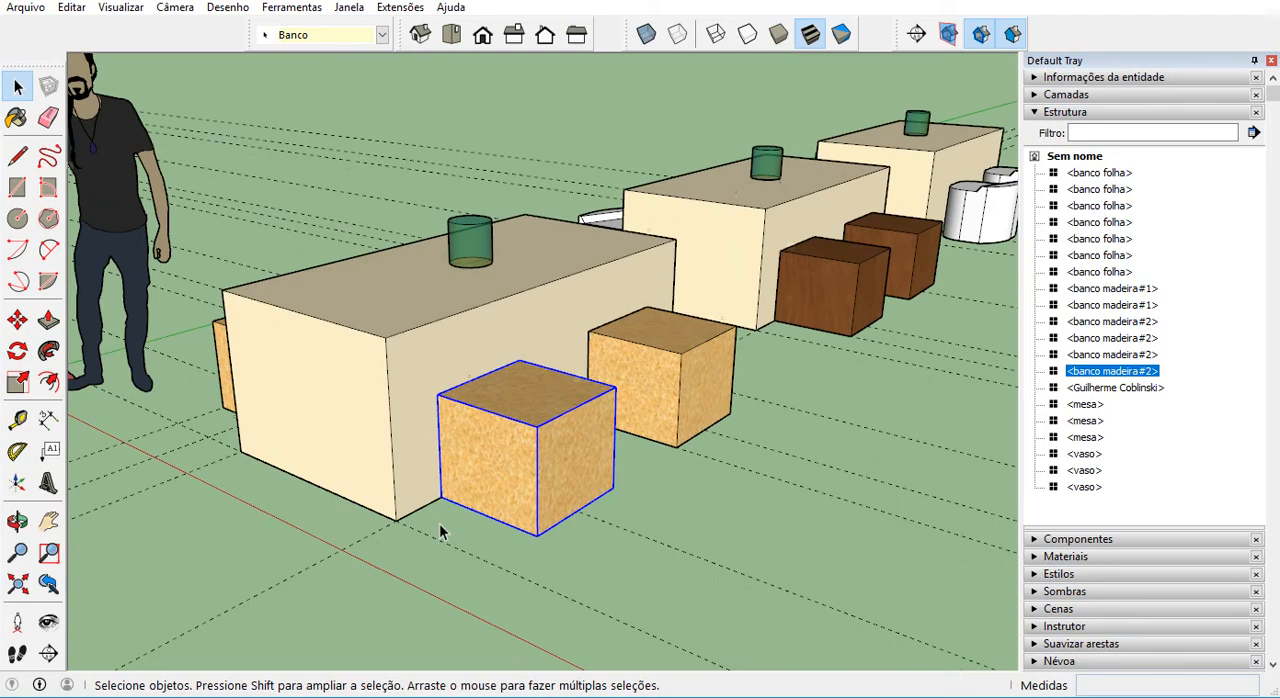
right_click(483, 477)
right_click(502, 402)
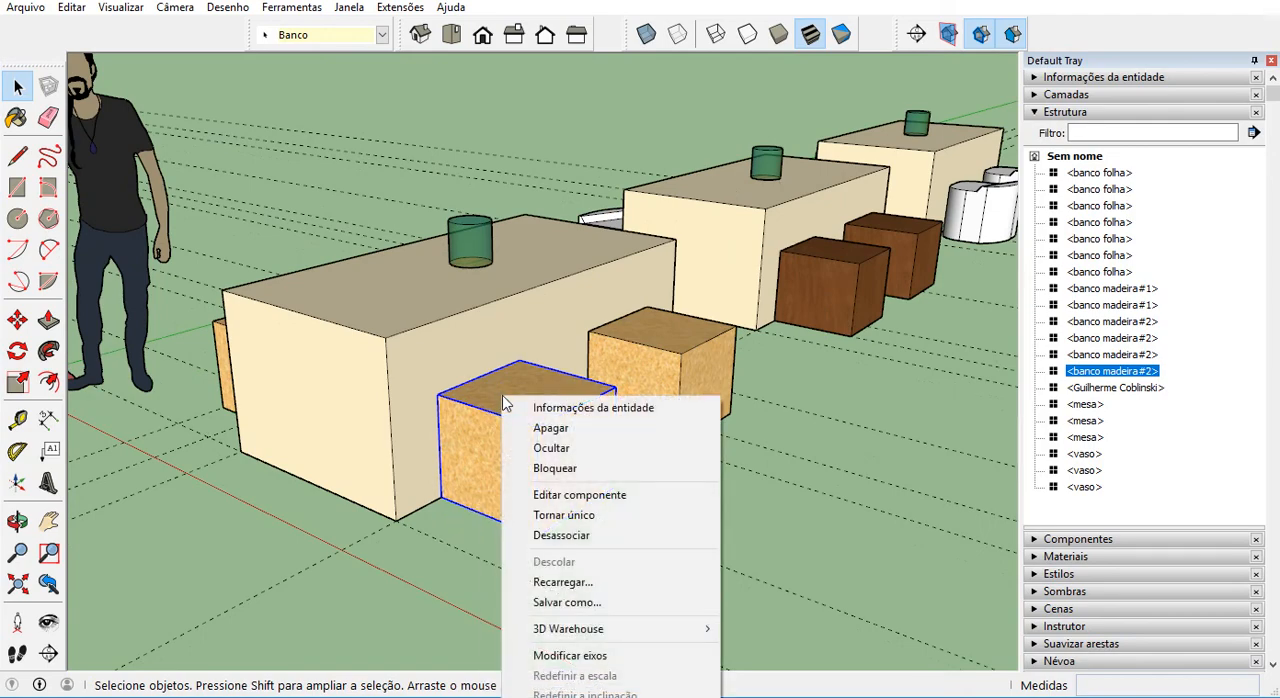
left_click(593, 581)
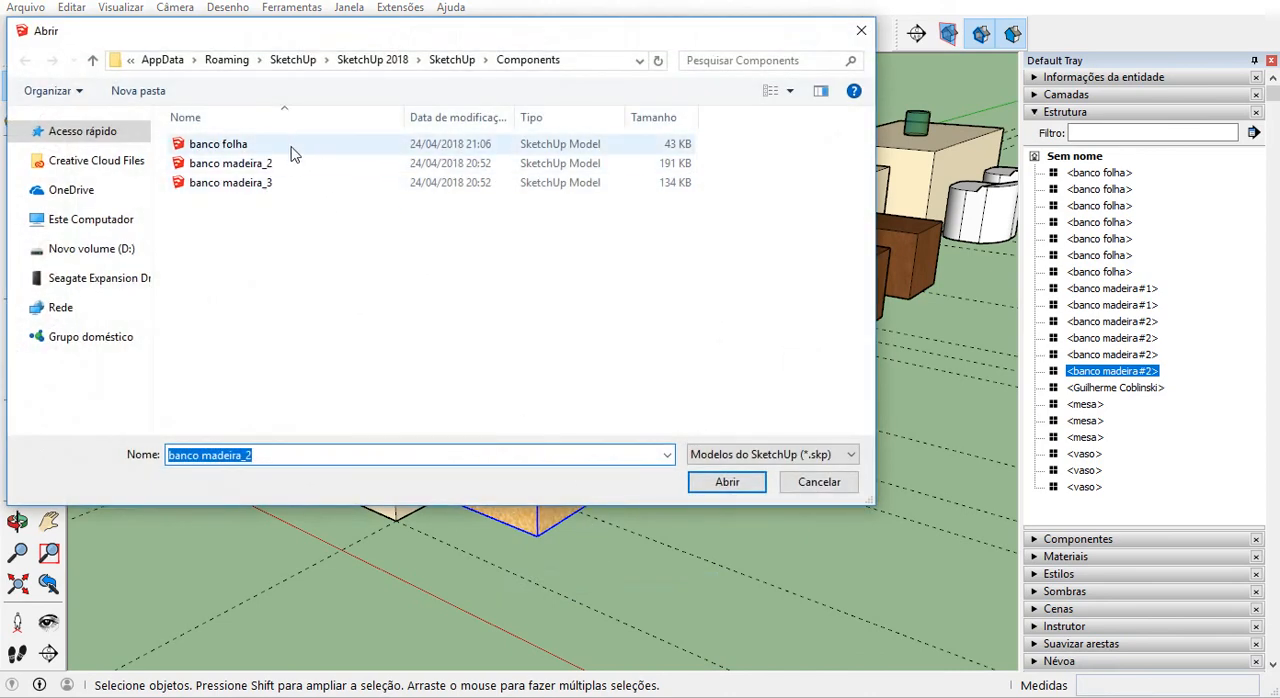
left_click(295, 153)
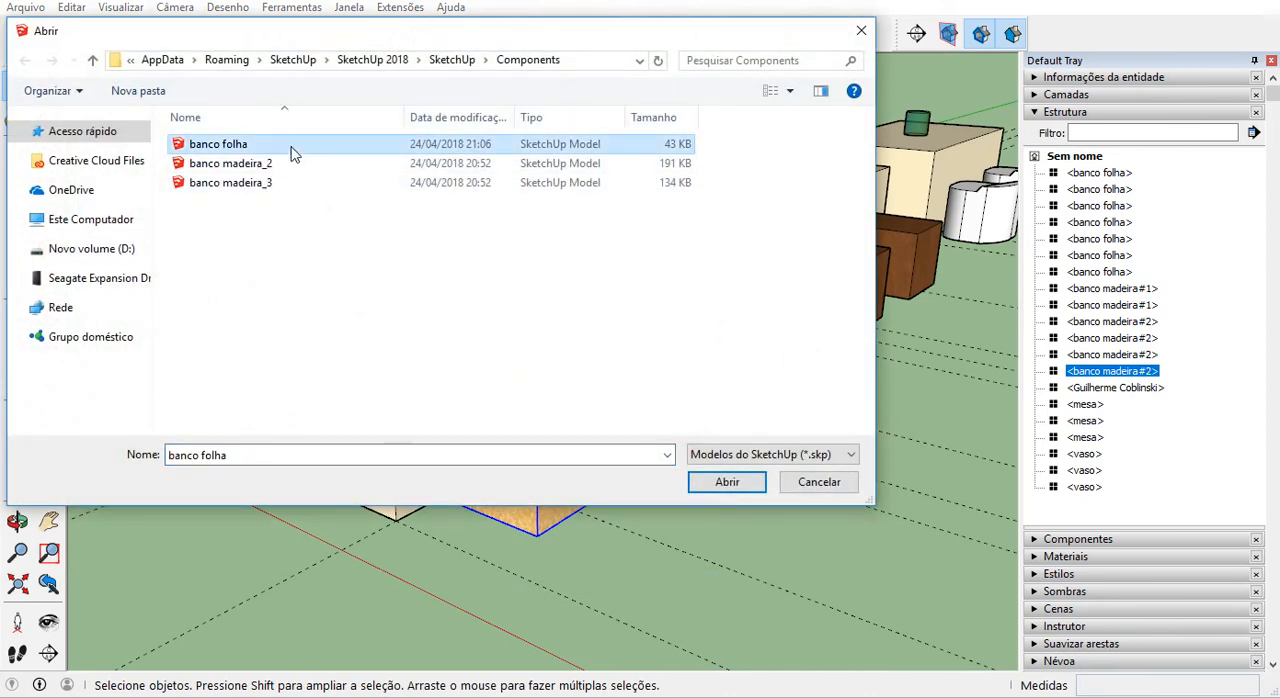
left_click(727, 483)
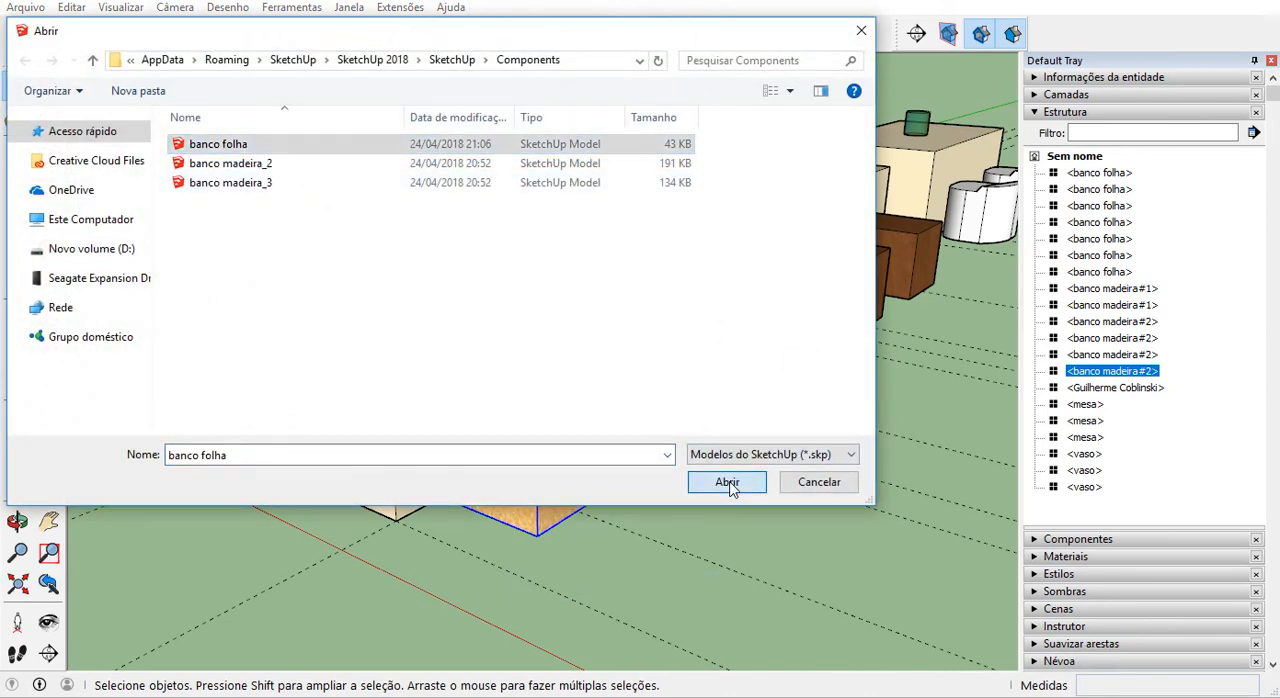
middle_click_drag(563, 491, 420, 588)
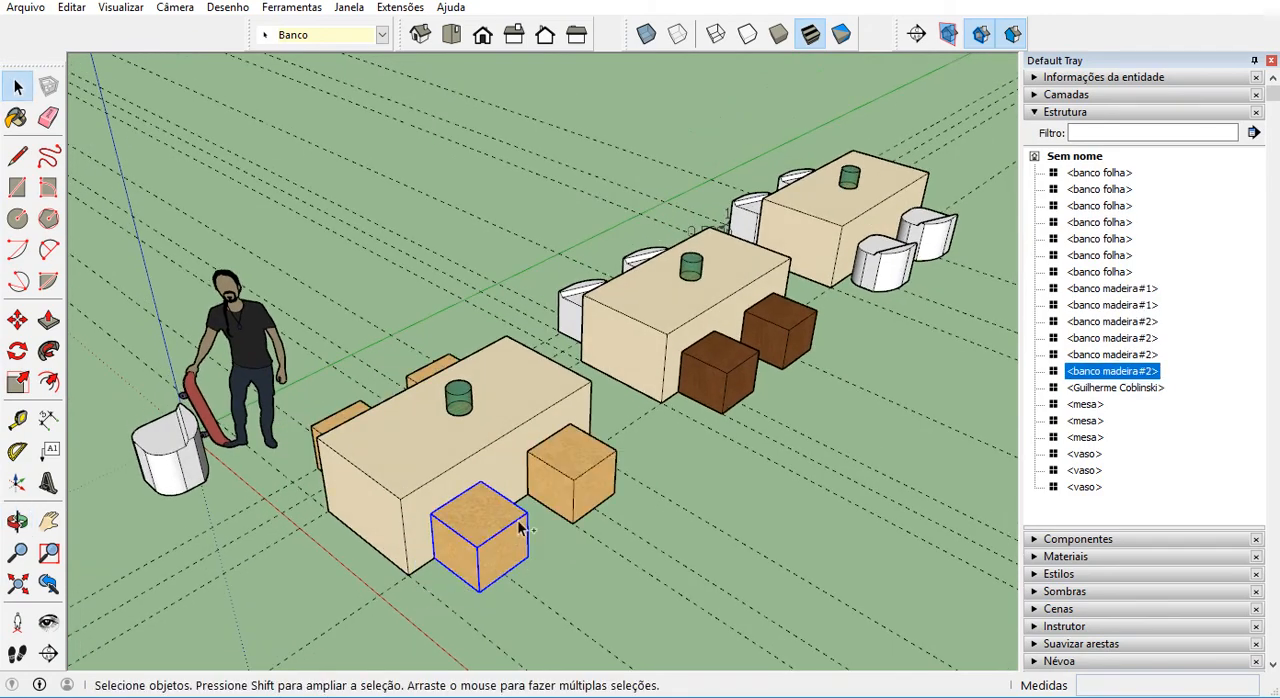
middle_click_drag(440, 594, 665, 443)
left_click(720, 464)
Check the layer assignment of the wooden seats on both sides of the near table.
scroll(445, 290, "down", 3)
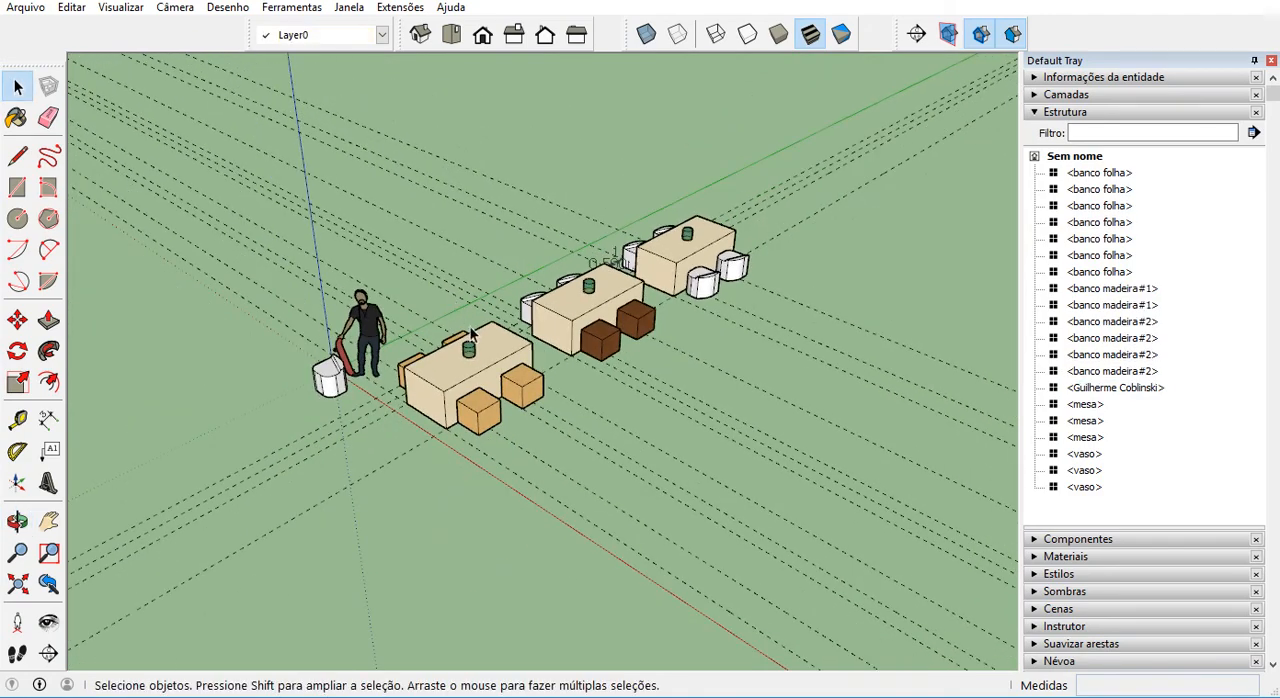
middle_click_drag(490, 382, 686, 366)
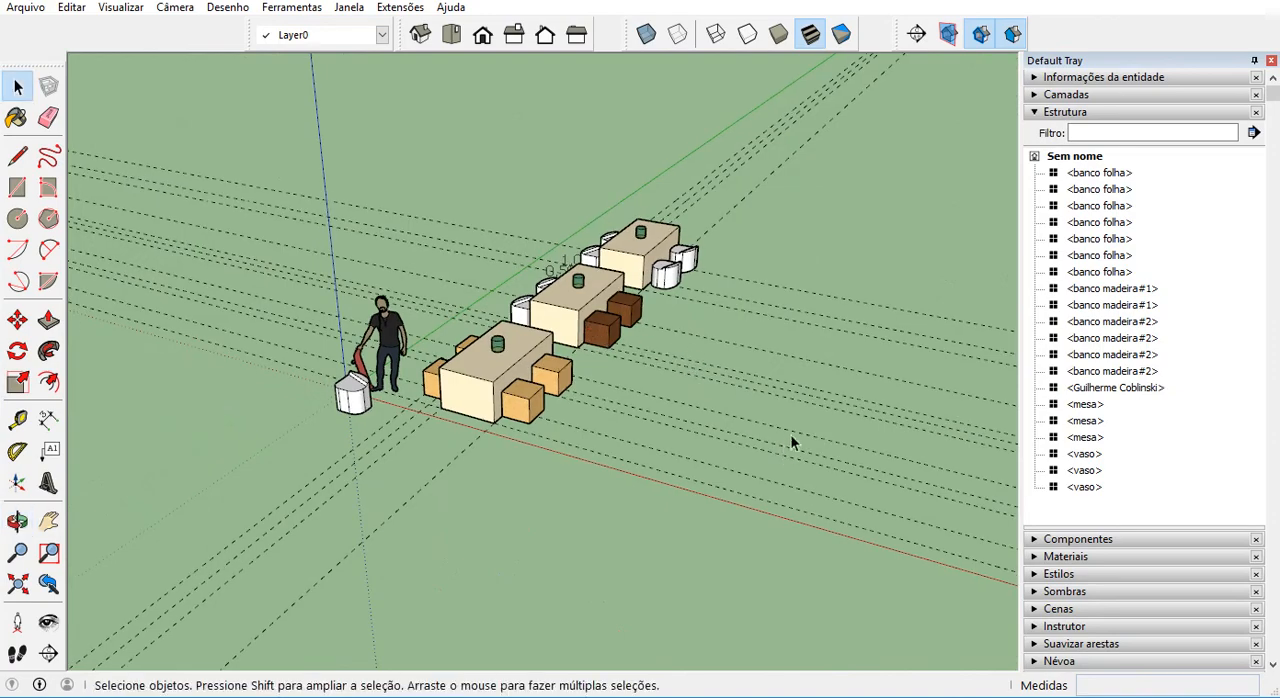
middle_click_drag(740, 290, 616, 289)
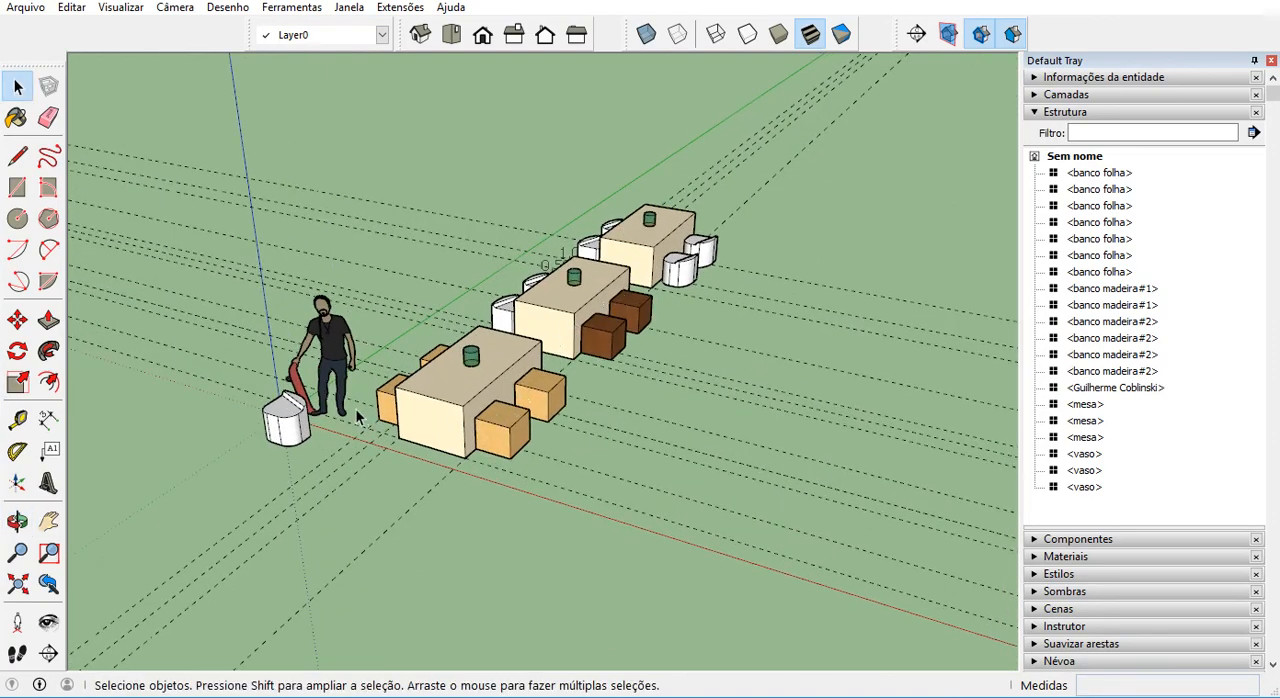
scroll(322, 422, "up", 3)
scroll(311, 424, "up", 2)
middle_click_drag(311, 424, 512, 427)
left_click(519, 438)
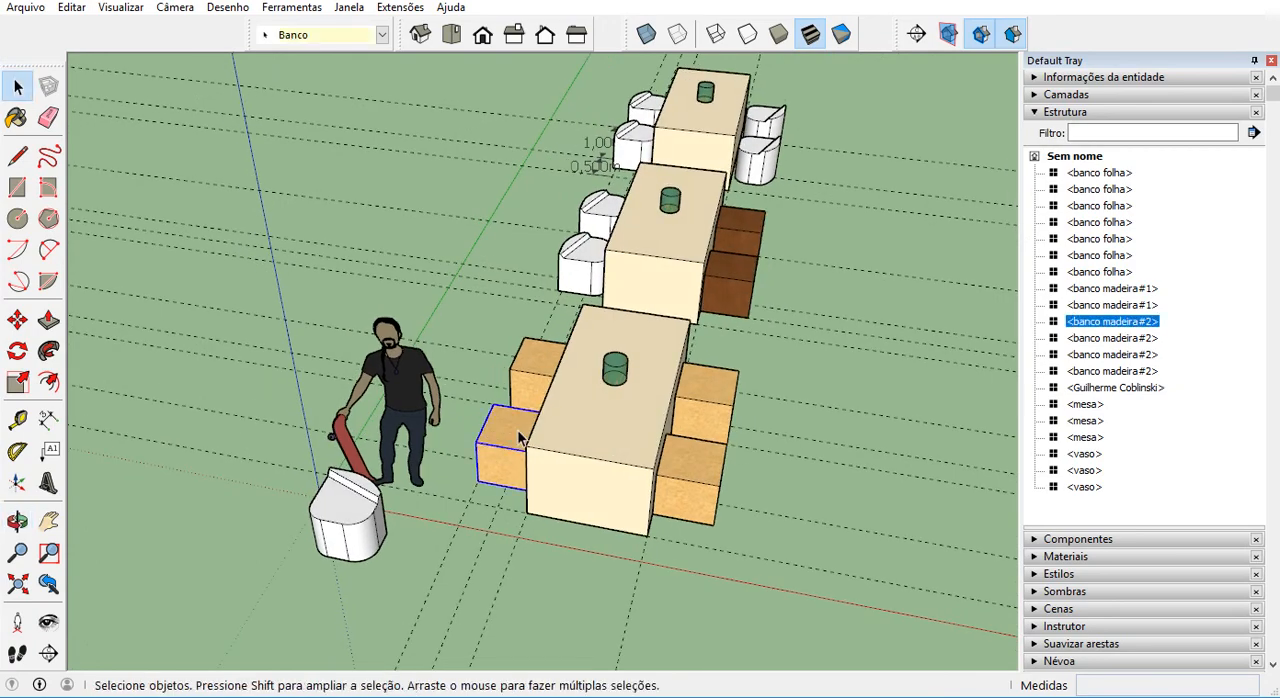
left_click(550, 360)
left_click(732, 400)
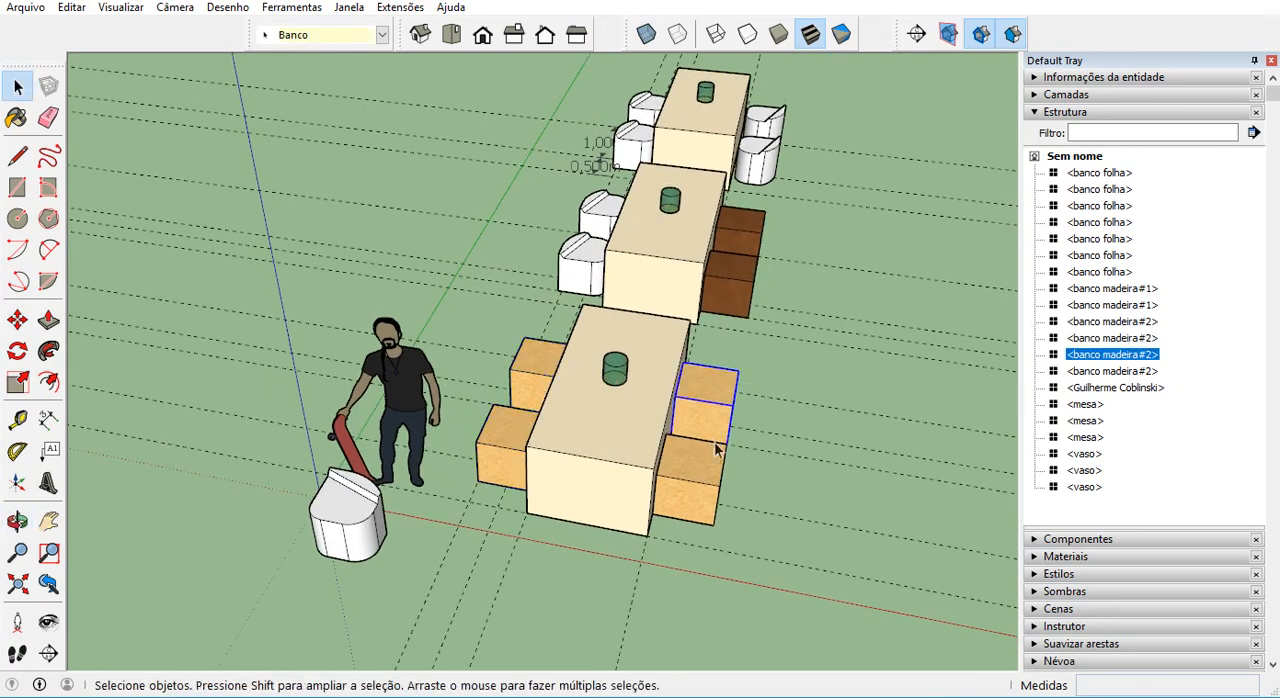
left_click(716, 452)
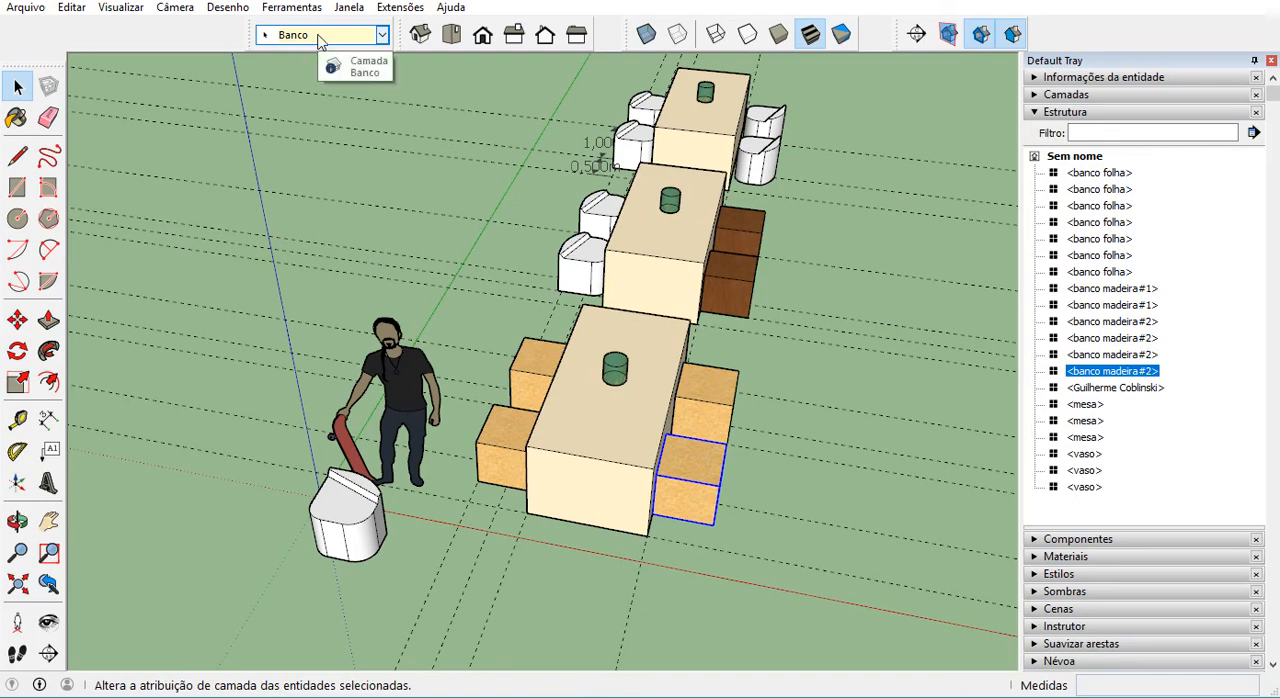
scroll(523, 206, "up", 3)
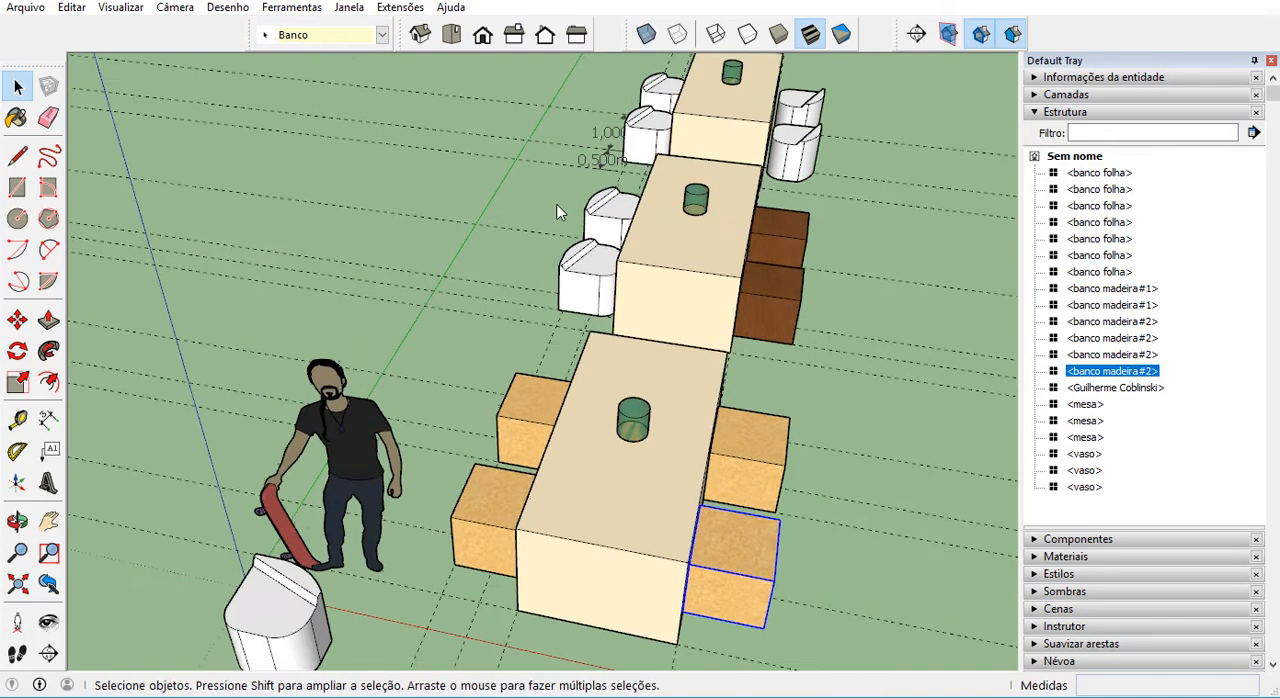
Check the layer assignment of the banco folha seats around the middle and far tables.
left_click(587, 266)
scroll(587, 266, "up", 2)
left_click(610, 220)
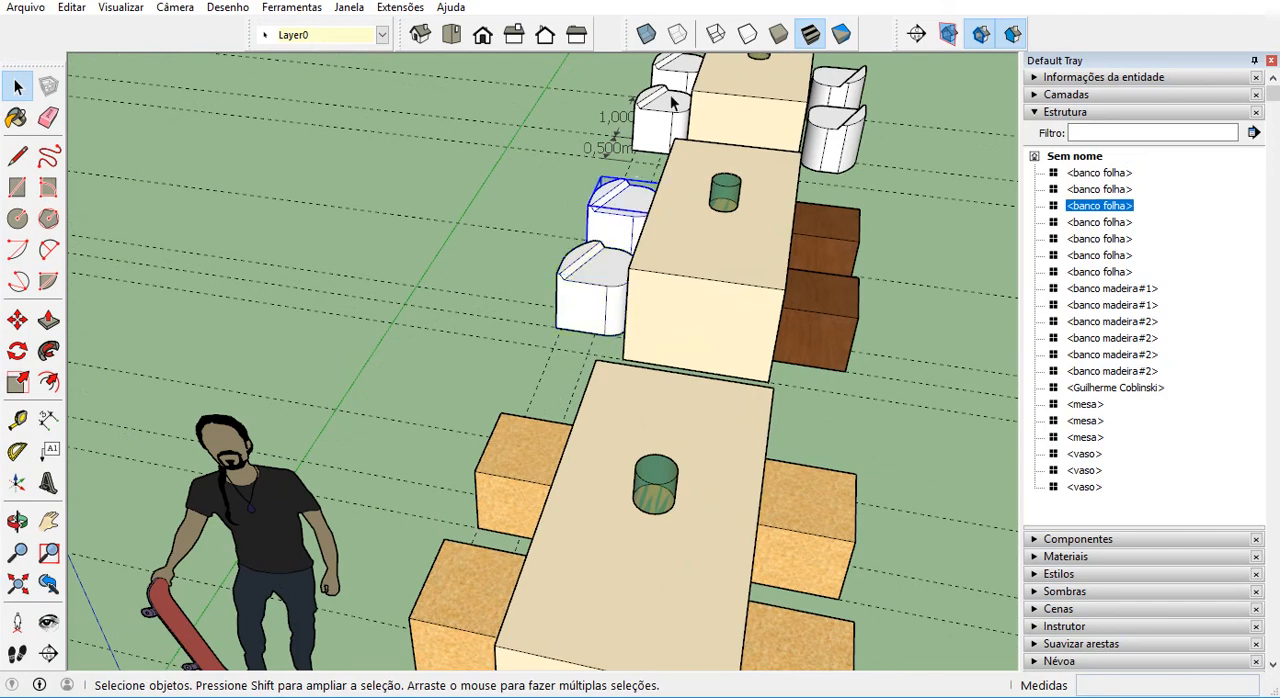
left_click(662, 112)
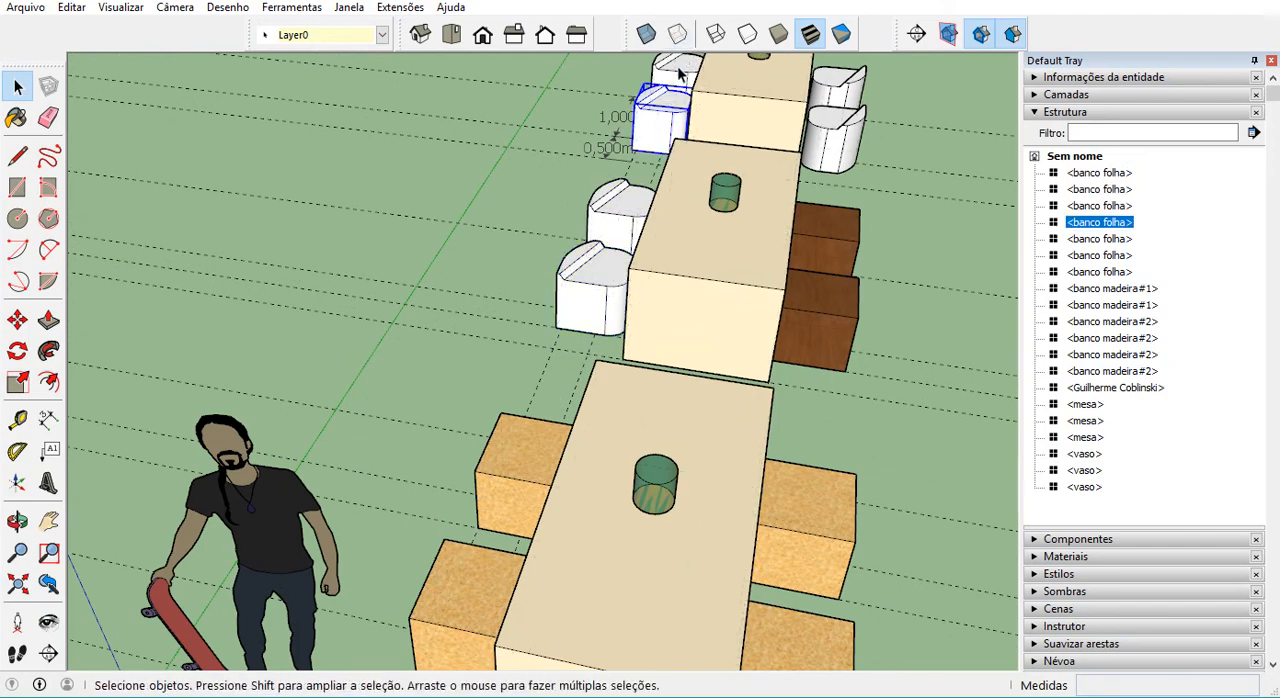
left_click(678, 78)
left_click(664, 122)
left_click(855, 95)
scroll(607, 372, "down", 2)
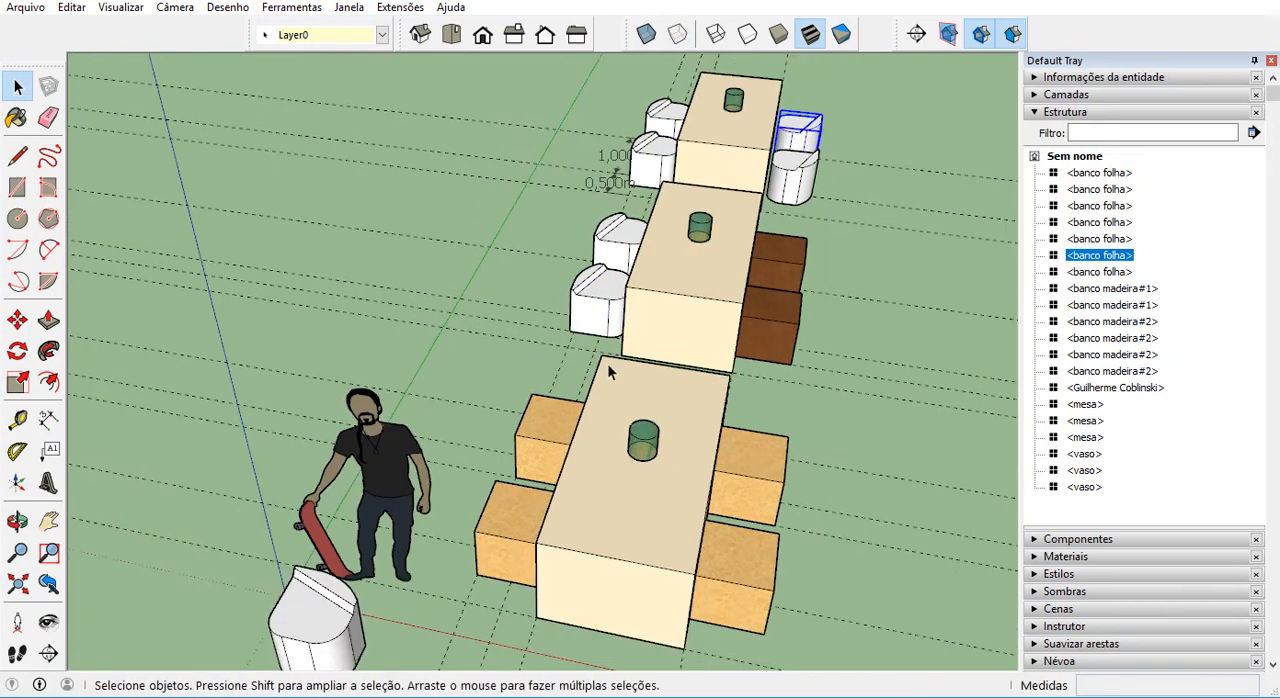
Assign the six banco folha seats around the middle and far tables to the Banco layer.
left_click(640, 262)
left_click(620, 255)
left_click(612, 302, "shift")
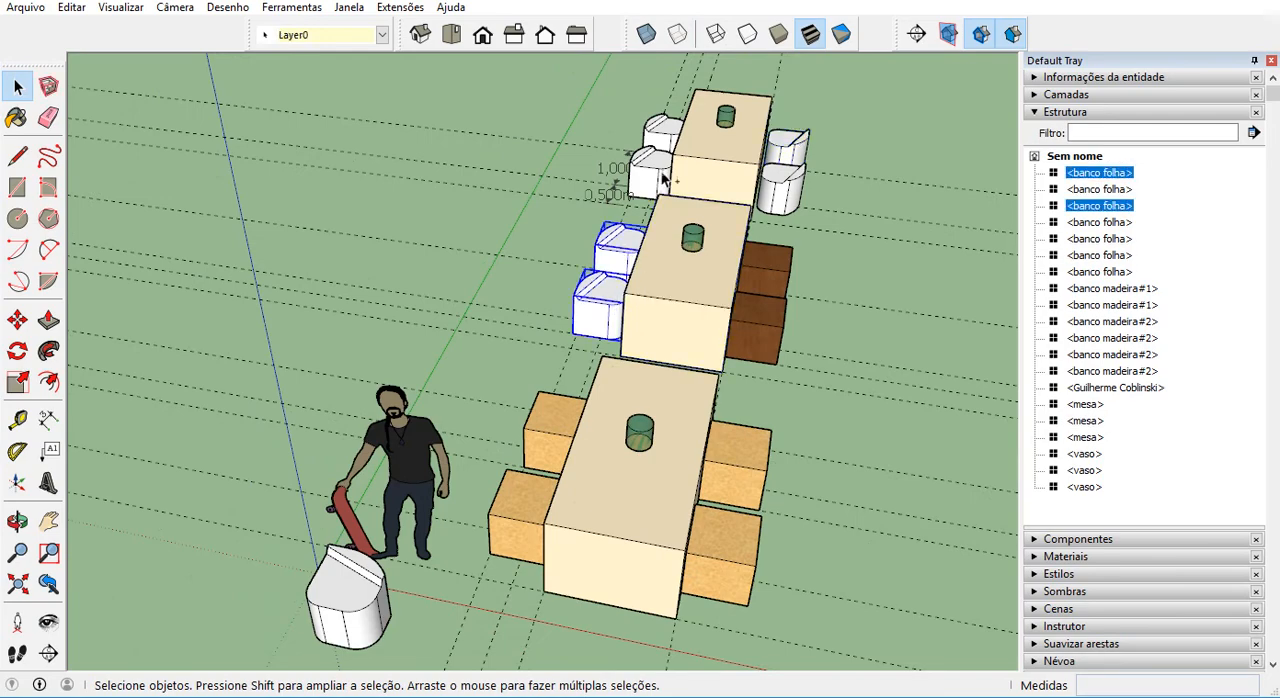
left_click(660, 174, "shift")
left_click(665, 134, "shift")
left_click(778, 148, "shift")
left_click(788, 186, "shift")
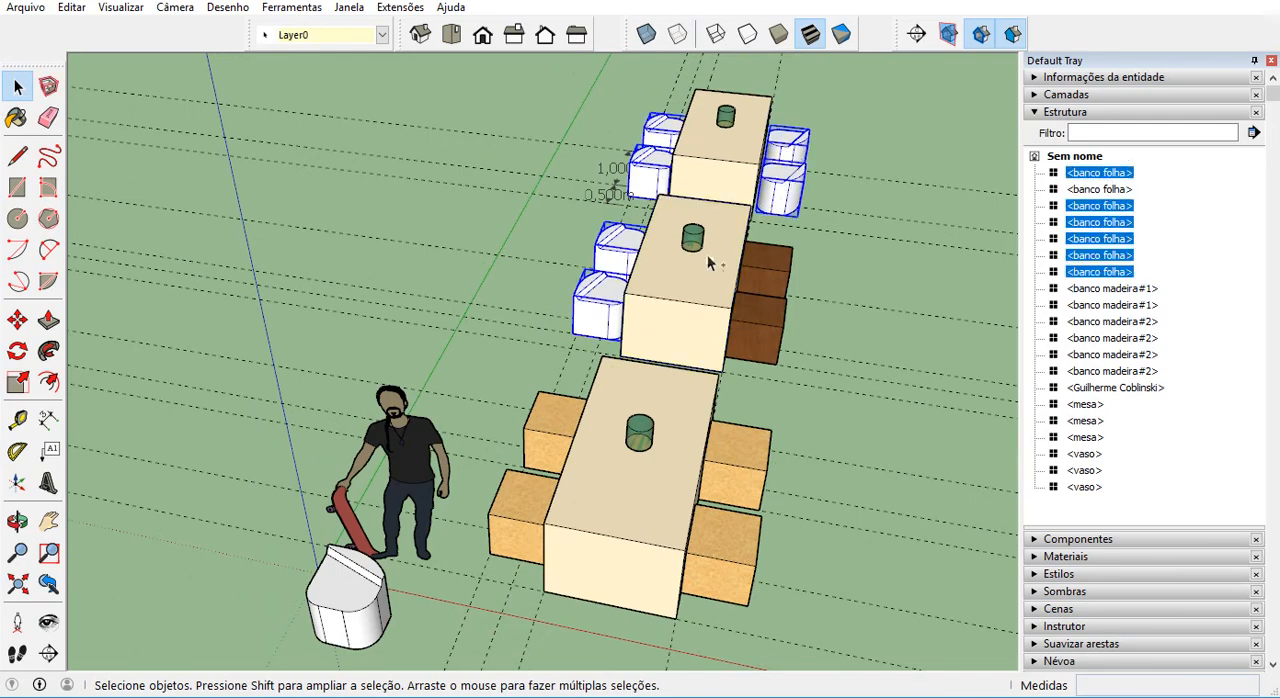
left_click(381, 36)
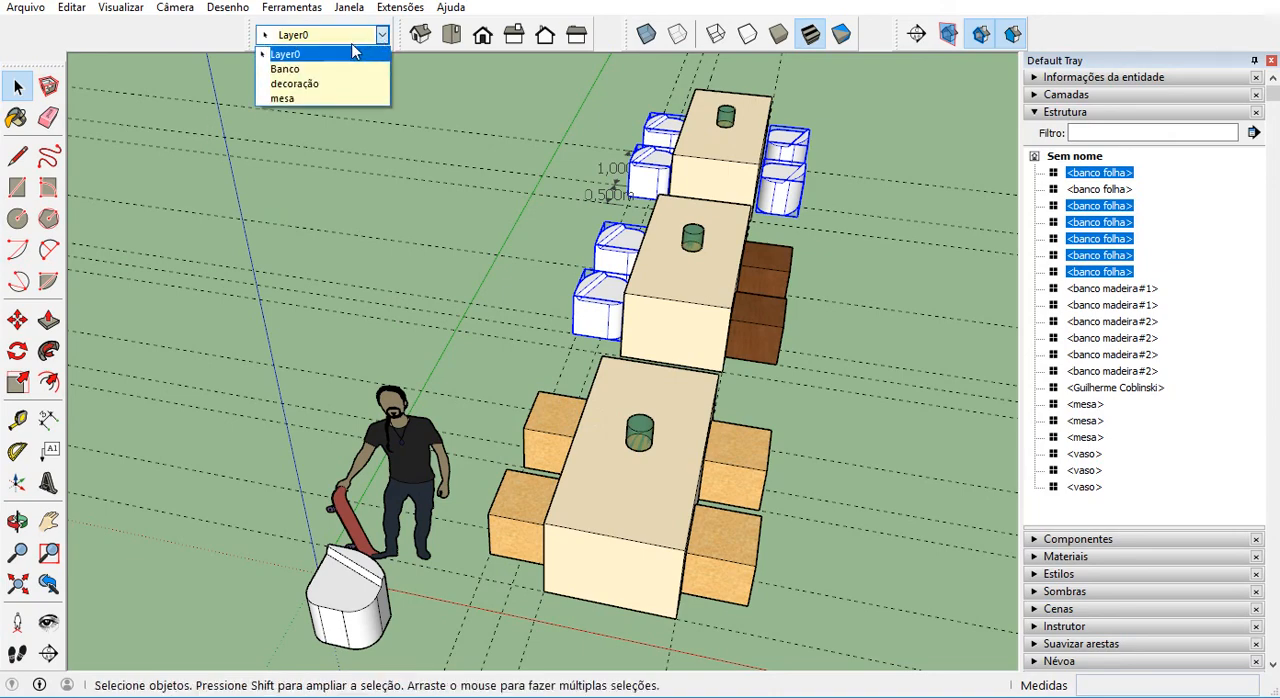
left_click(329, 69)
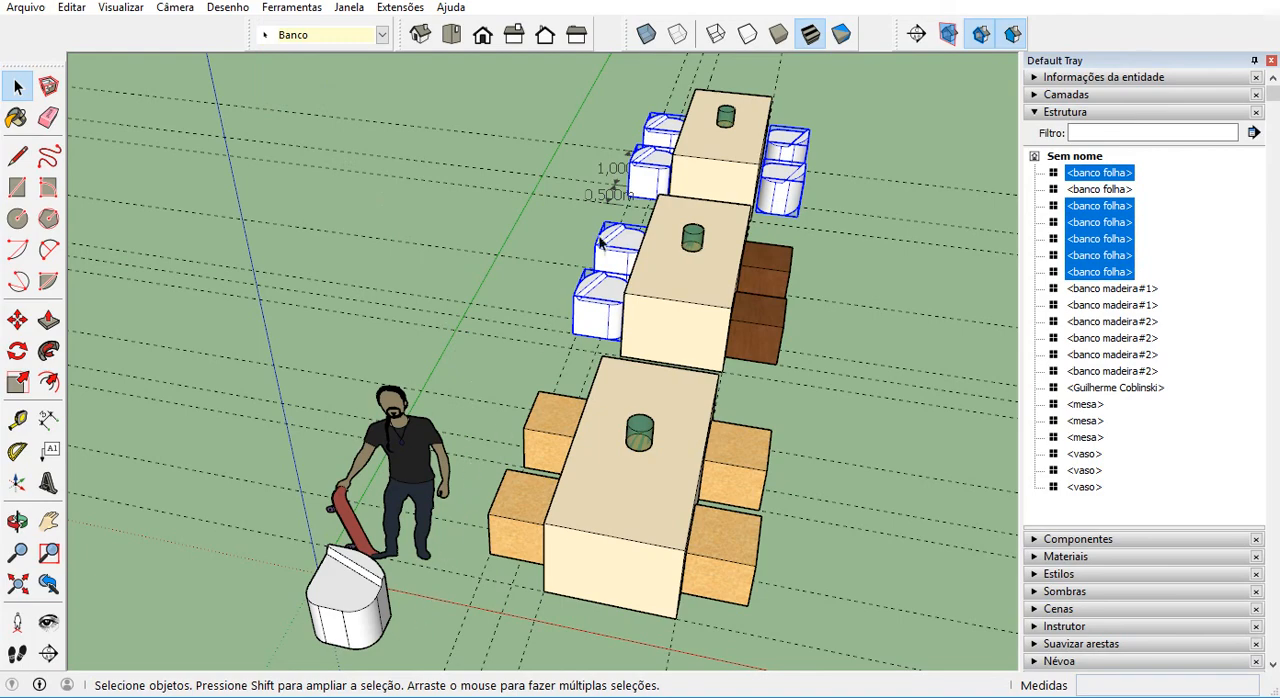
Delete the loose banco folha seat standing beside the human figure.
middle_click_drag(600, 243, 400, 520)
left_click(392, 527)
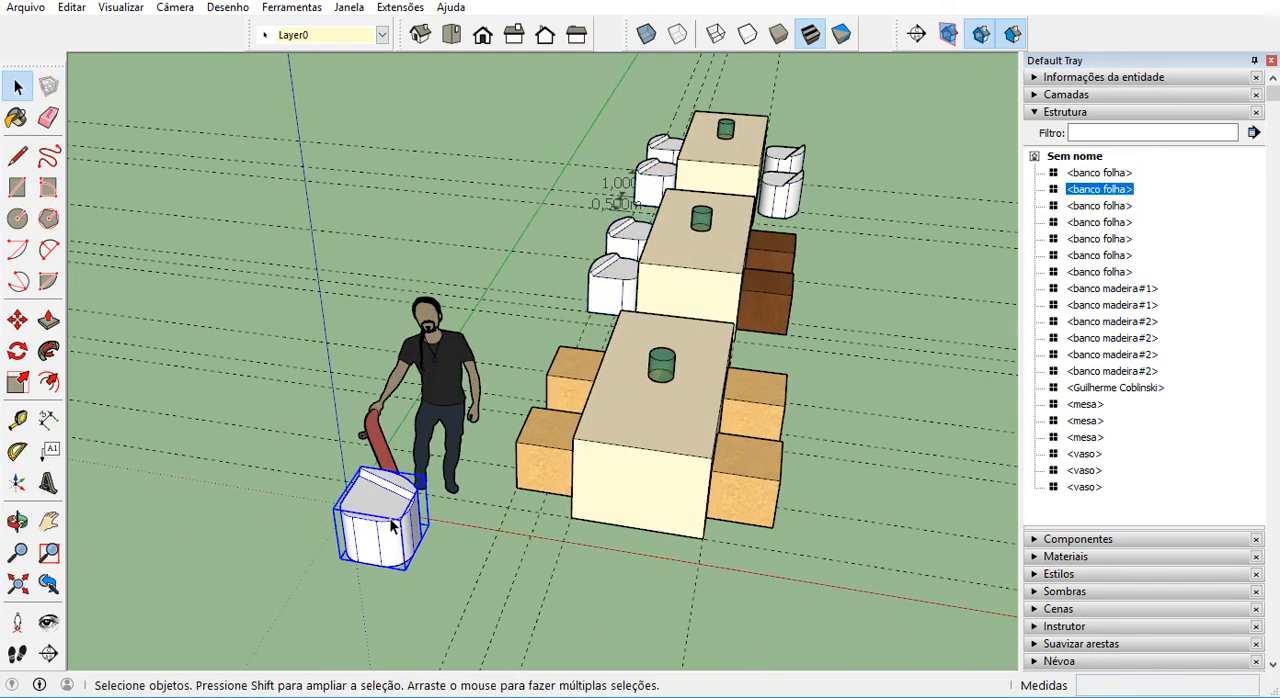
scroll(392, 527, "up", 2)
key("Delete")
scroll(373, 548, "down", 4)
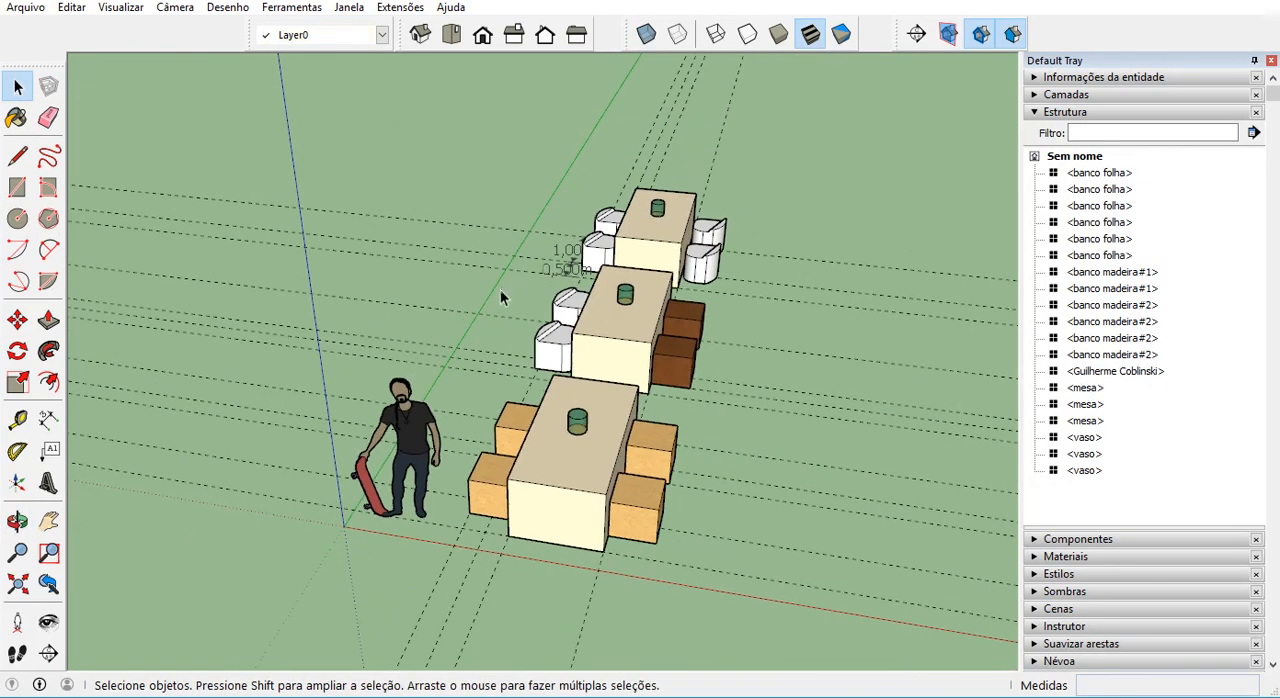
Delete the 0,500m and 1,000m dimensions beside the far table's seats.
scroll(536, 215, "up", 6)
left_click(597, 319)
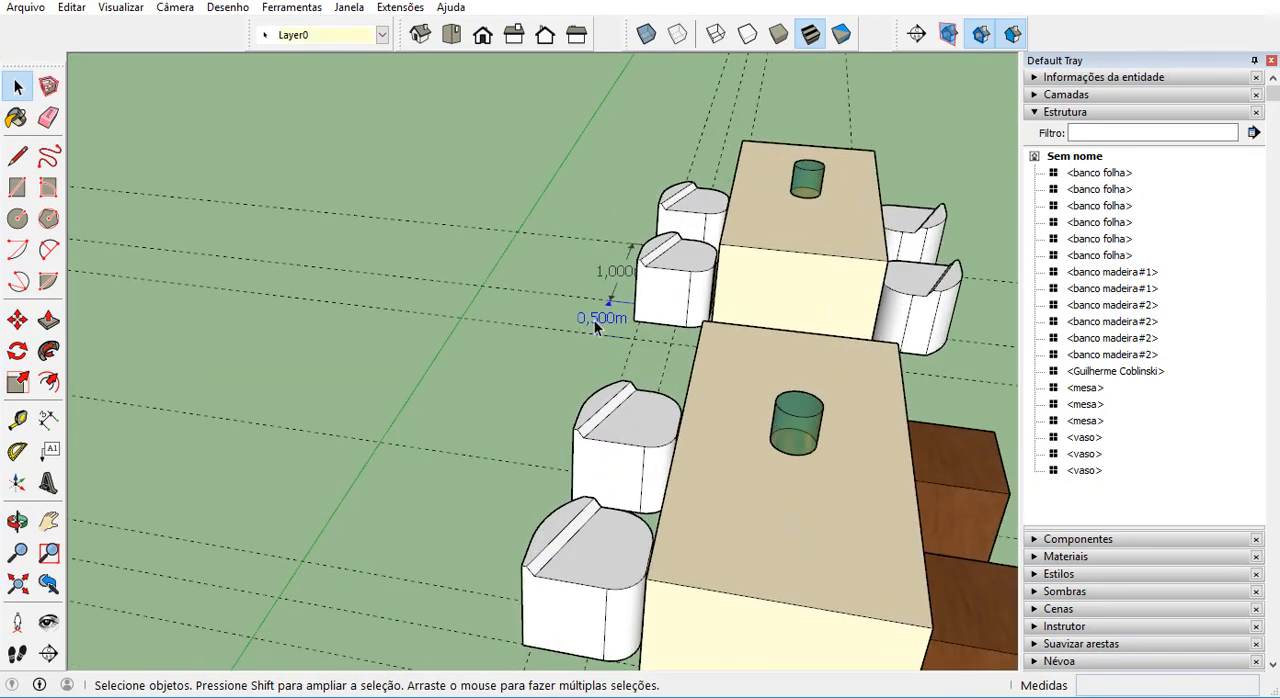
key("Delete")
left_click(615, 266)
key("Delete")
scroll(616, 254, "down", 3)
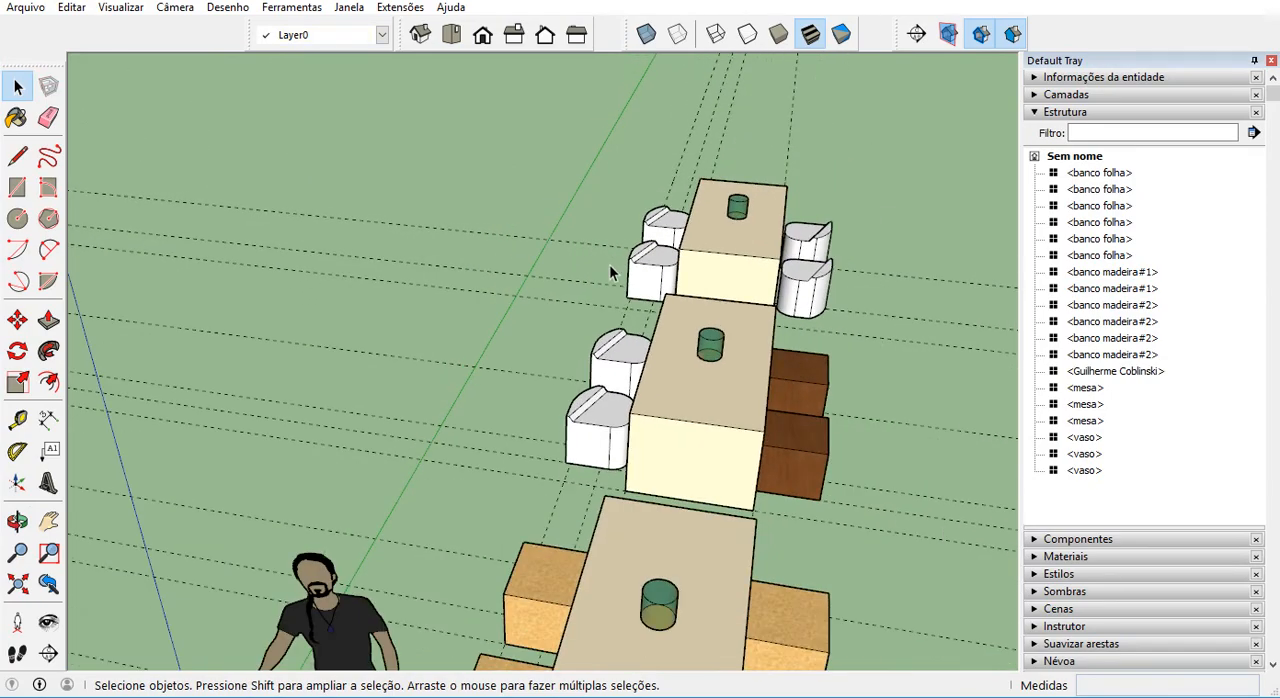
Delete all construction guides from the model.
scroll(600, 265, "down", 3)
middle_click_drag(539, 247, 480, 309)
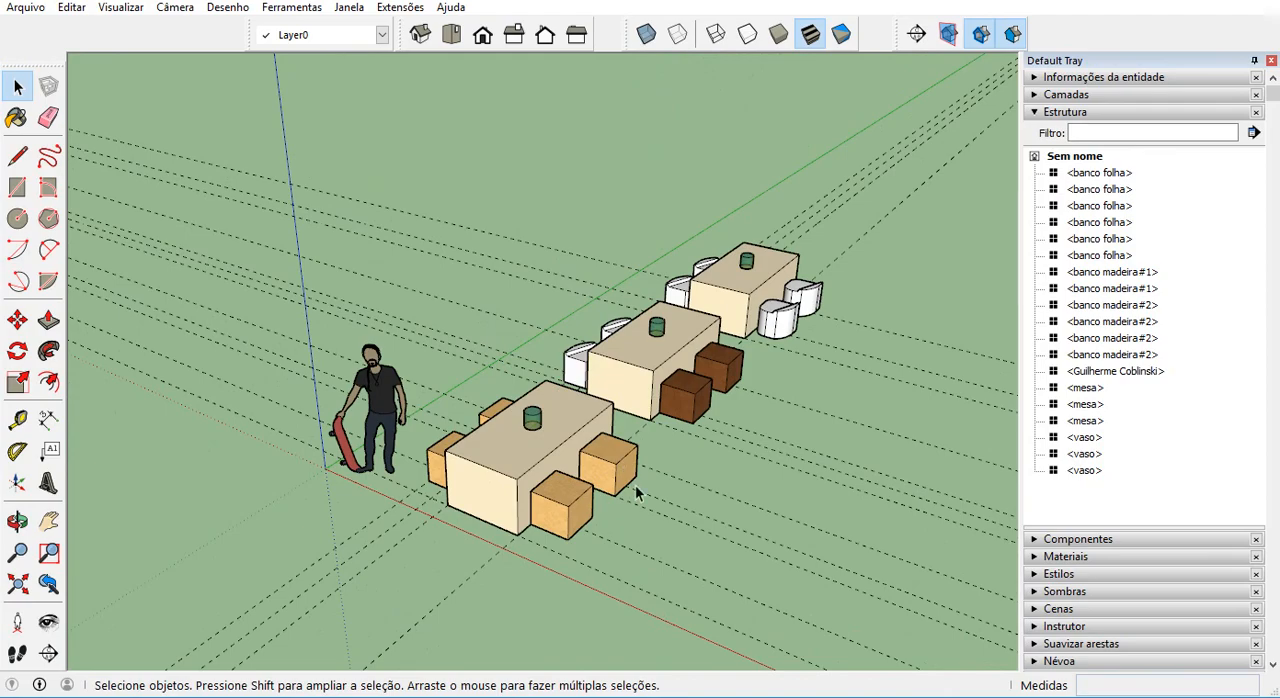
middle_click_drag(918, 310, 1014, 315)
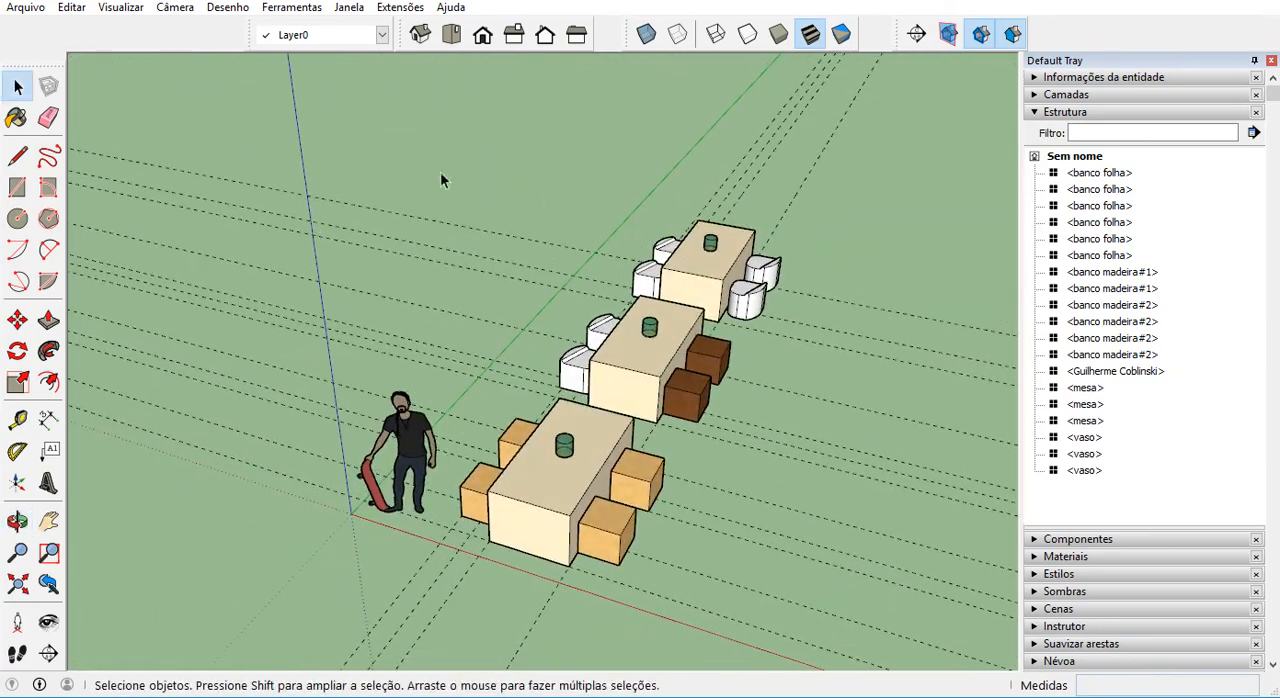
left_click(72, 18)
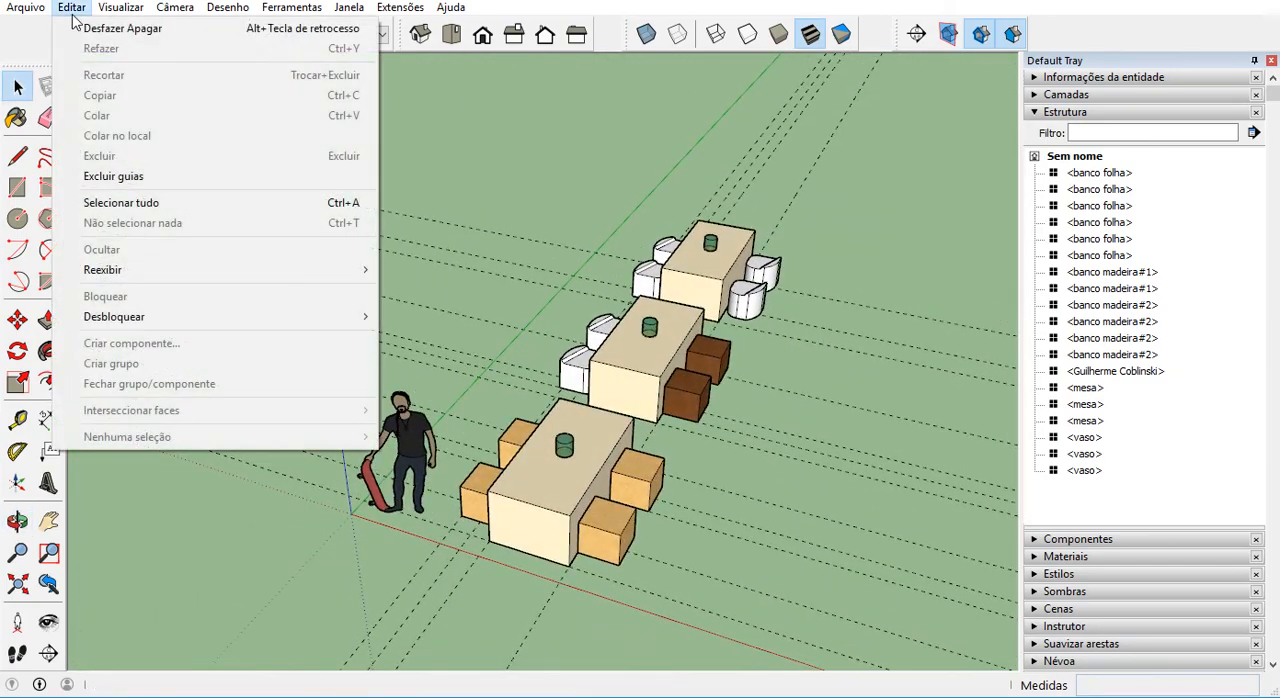
left_click(138, 178)
scroll(703, 523, "up", 2)
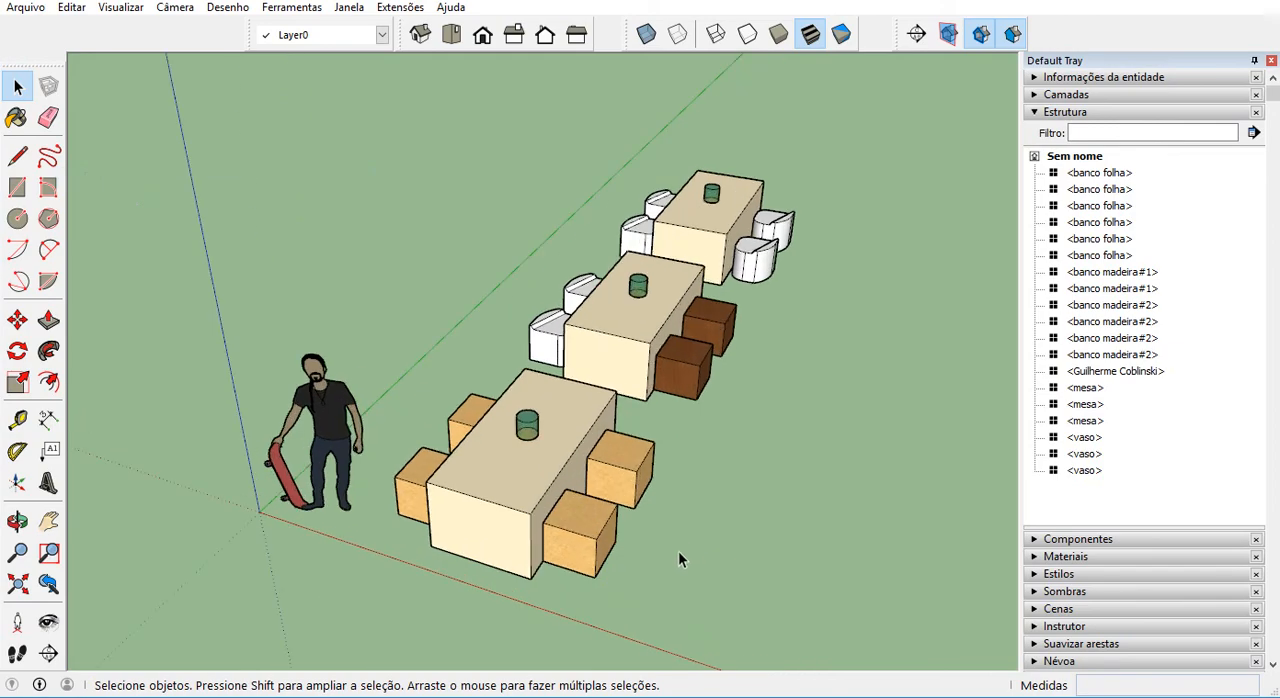
Draw a 6 by 12 m rectangle on the ground along the open side of the three tables.
middle_click_drag(678, 560, 376, 388)
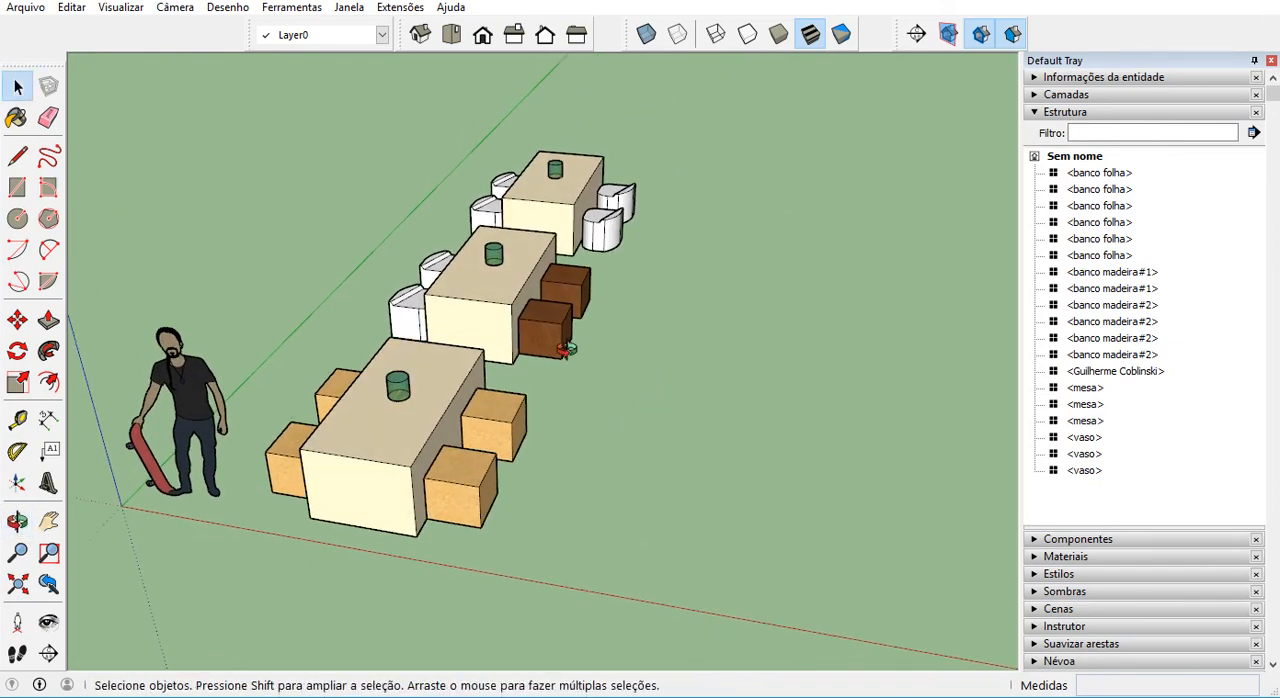
key("r")
scroll(376, 388, "down", 2)
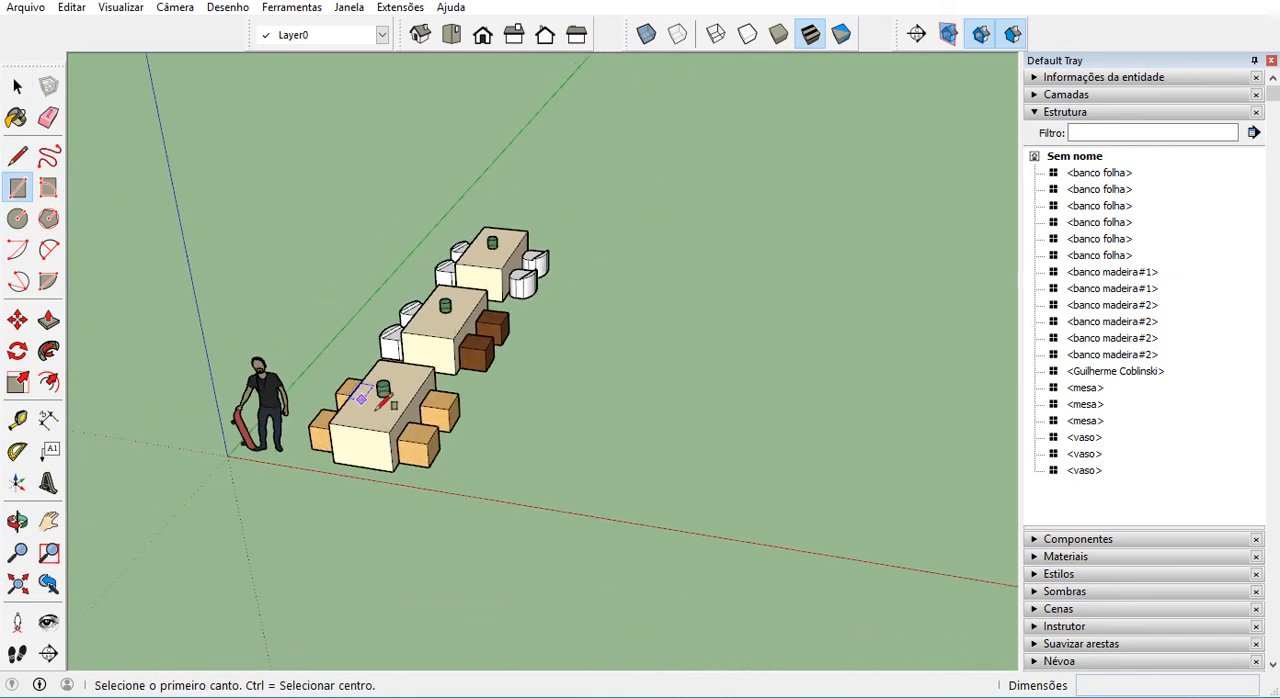
left_click(487, 468)
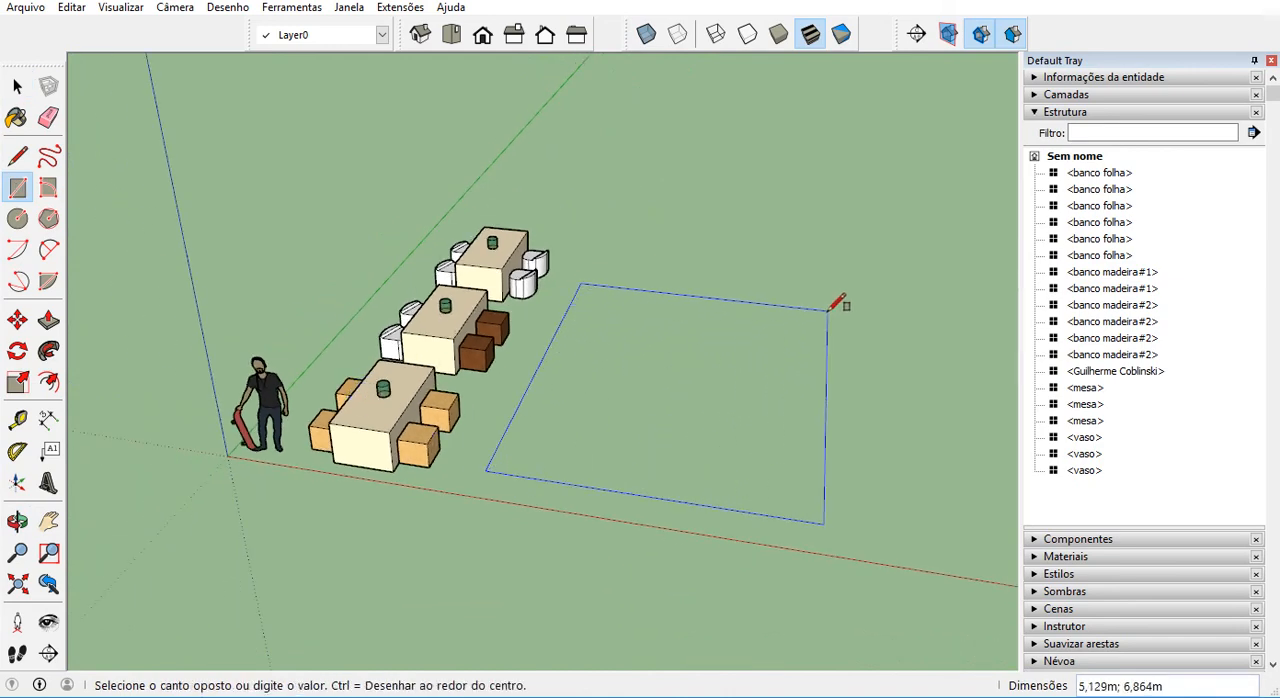
type("6;12")
key("Return")
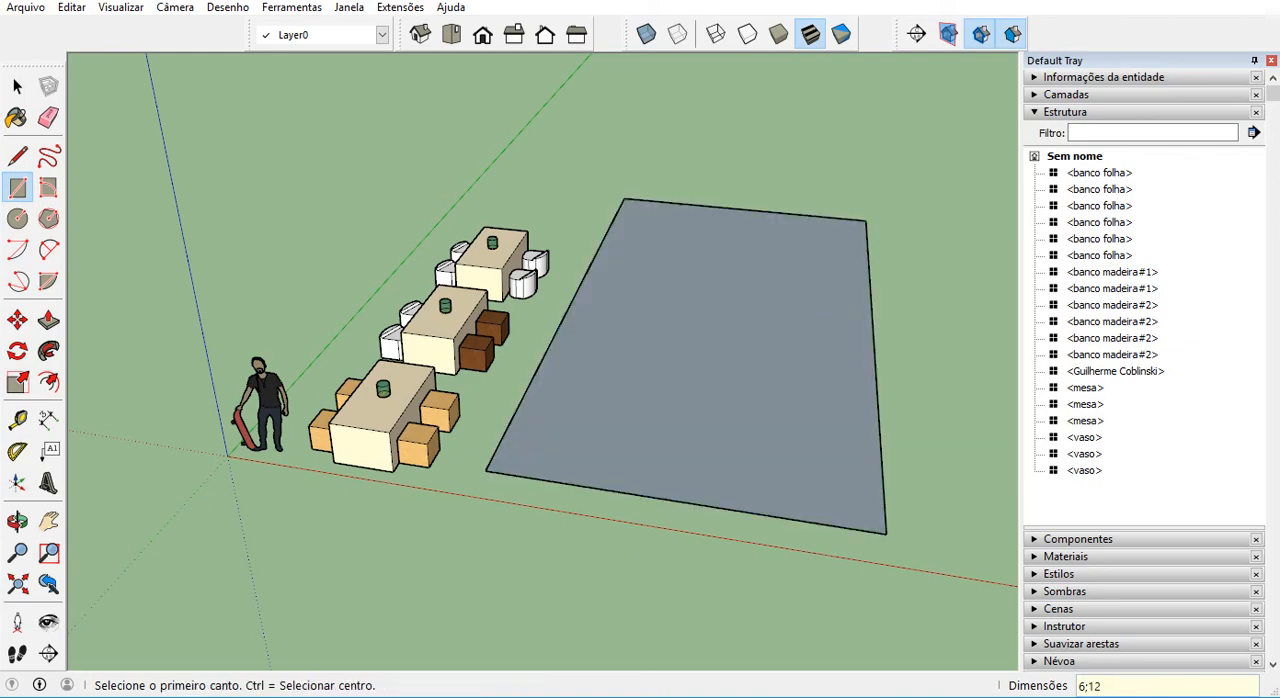
Offset the outline of the 6 by 12 m ground rectangle inward to form a narrow border all around.
middle_click_drag(594, 560, 534, 515)
left_click(17, 87)
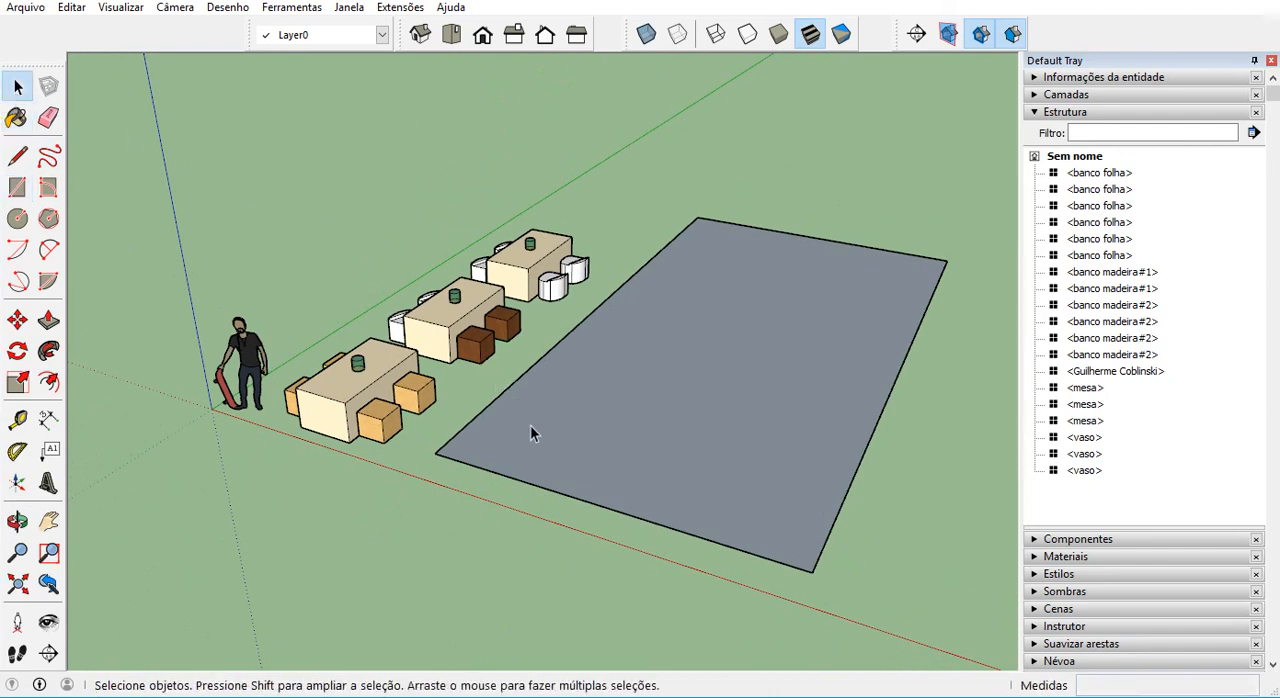
left_click(50, 381)
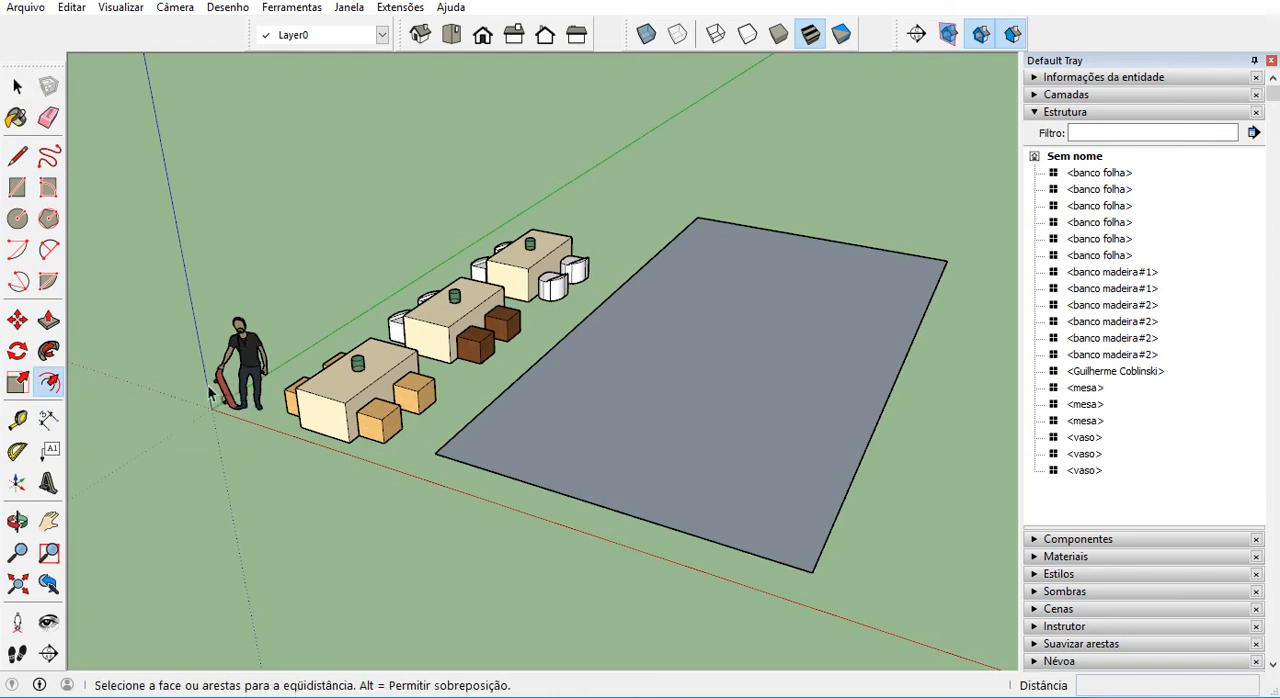
left_click(594, 476)
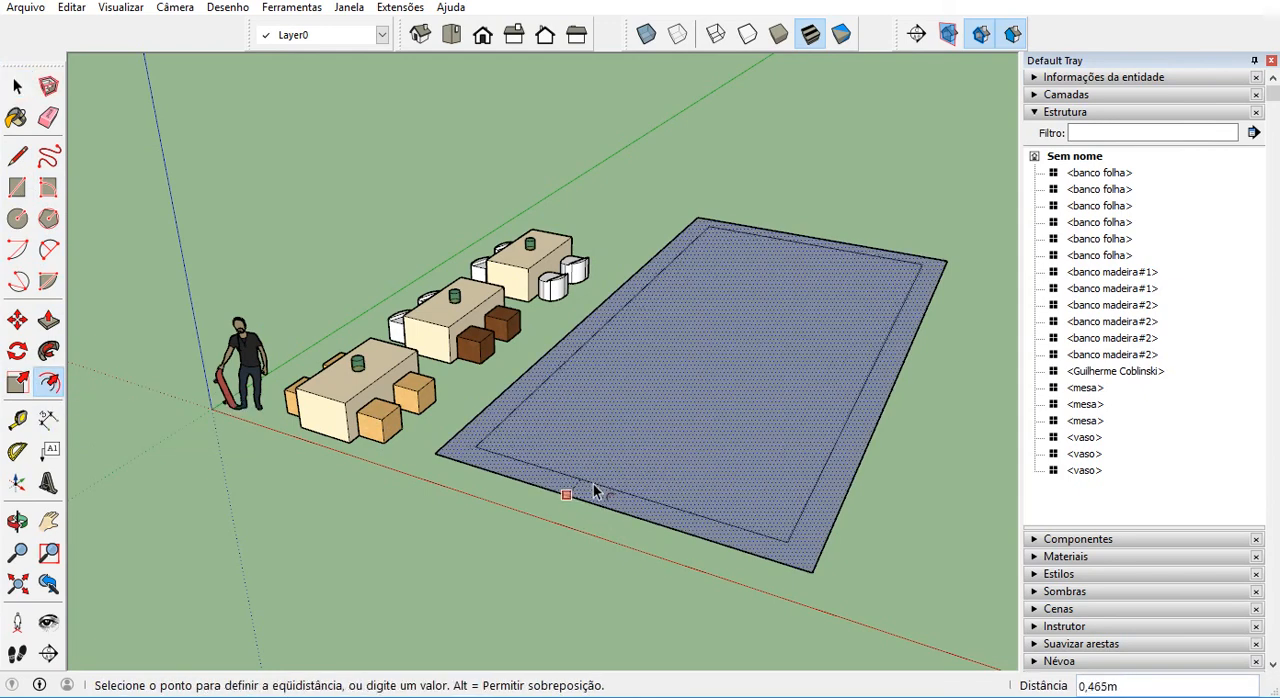
left_click(594, 491)
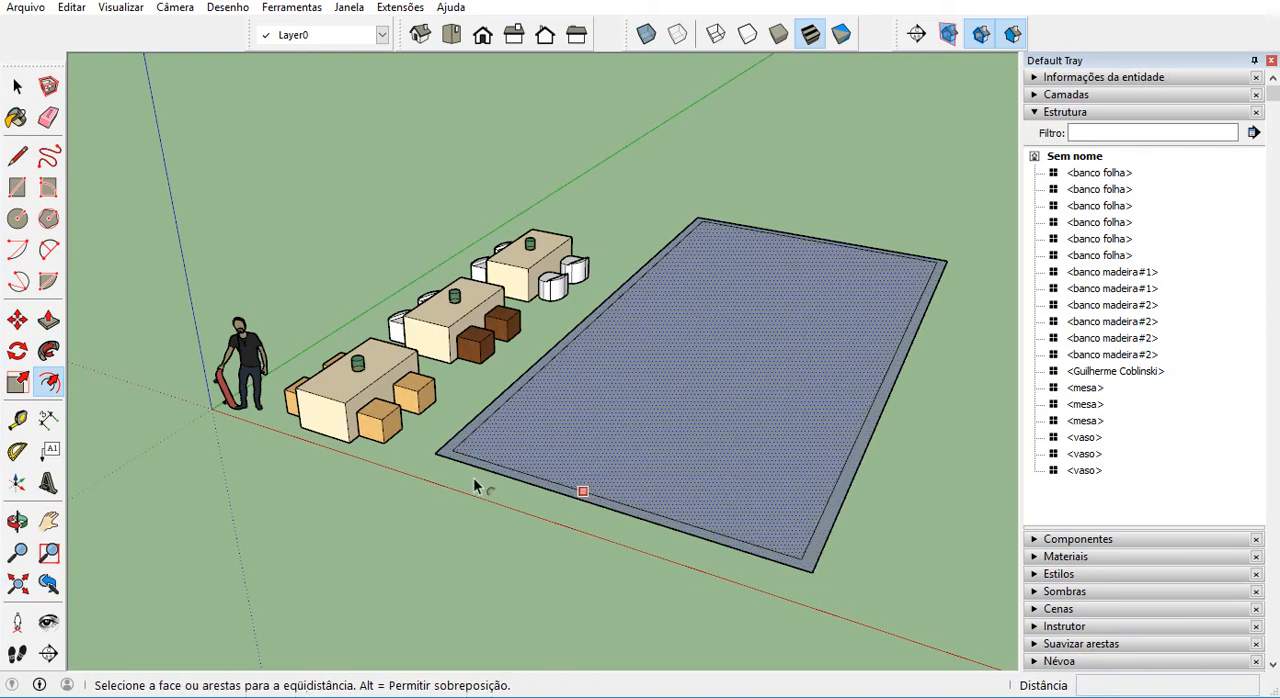
Delete the inner face of the offset rectangle so only the narrow border face is kept.
left_click(17, 88)
scroll(539, 369, "up", 2)
left_click(619, 452)
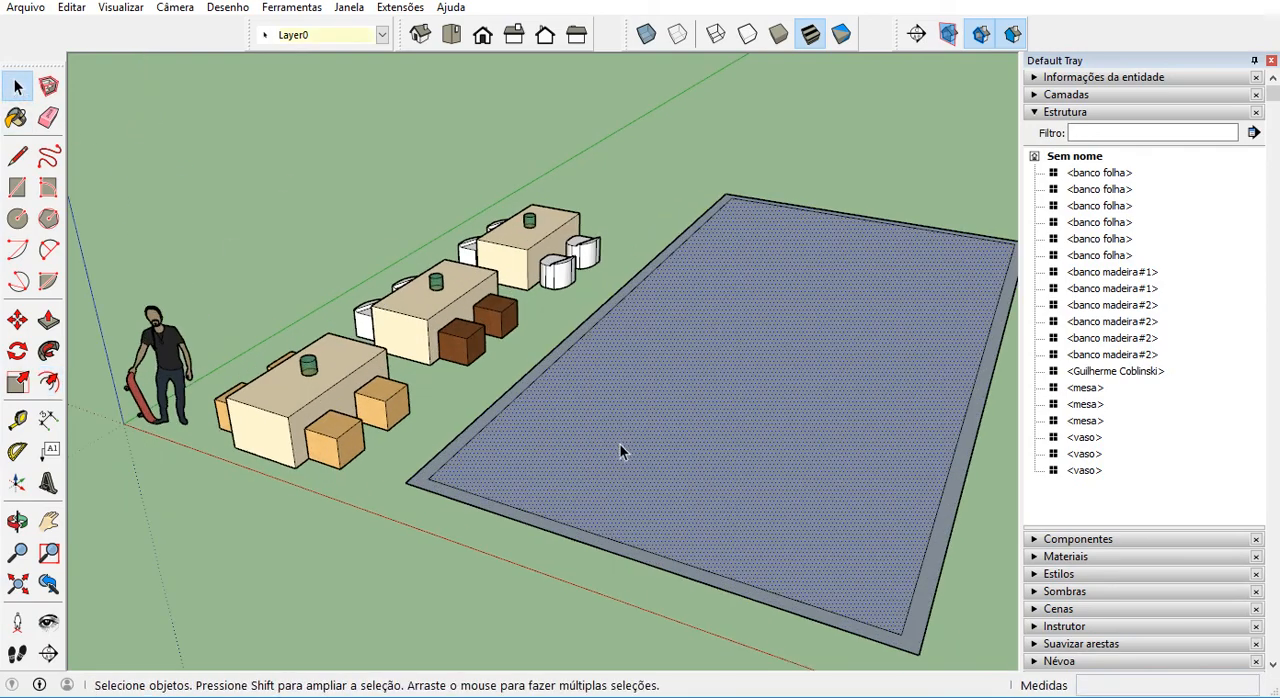
key("Delete")
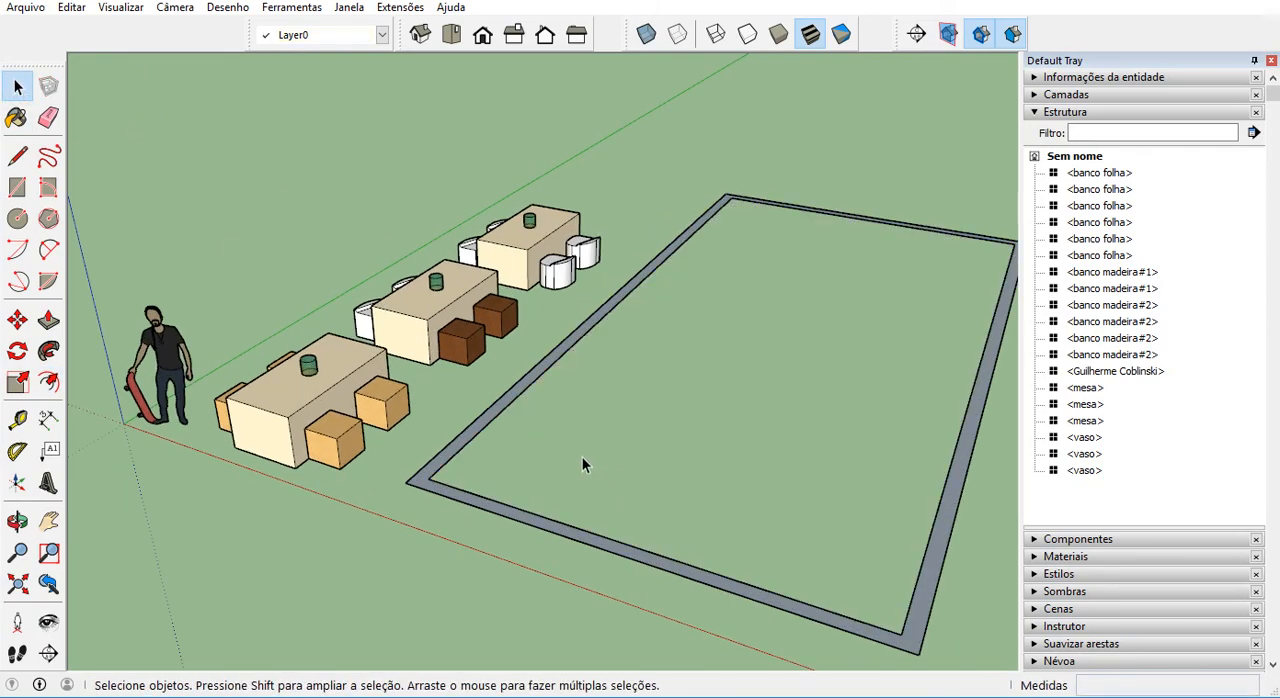
Create a component named paredes from the border face and all its edges.
scroll(467, 512, "up", 2)
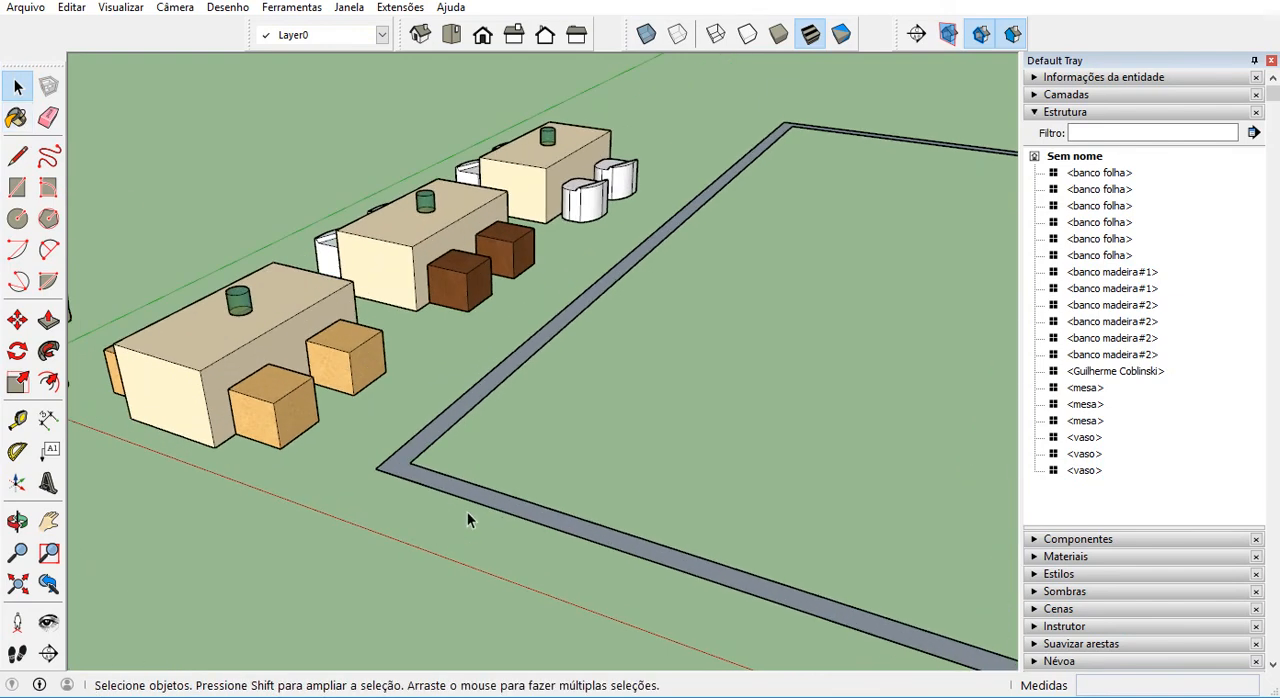
double_click(411, 458)
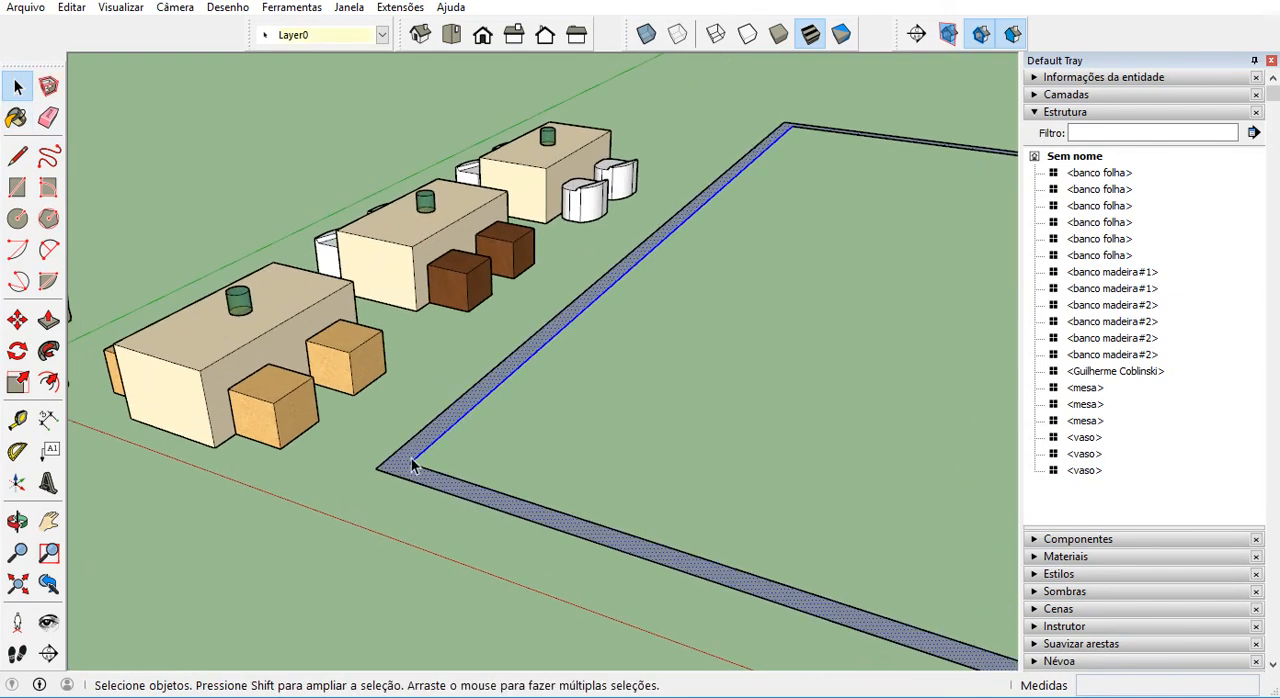
right_click(412, 460)
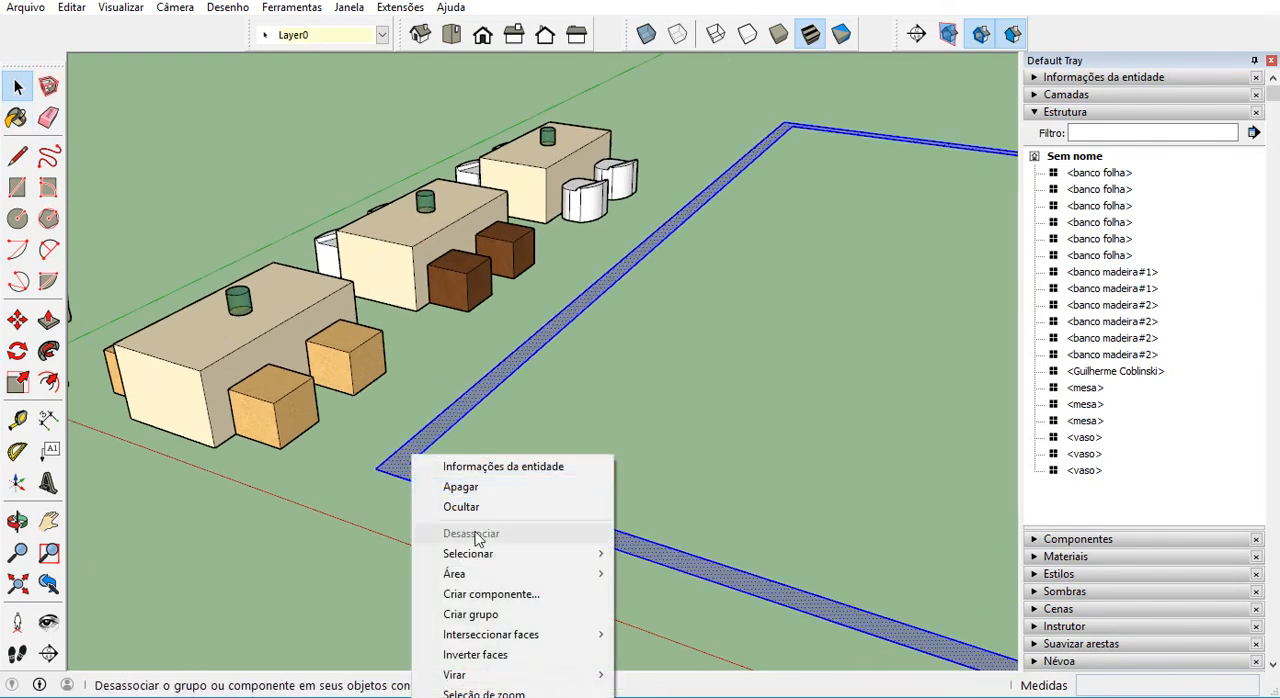
left_click(490, 593)
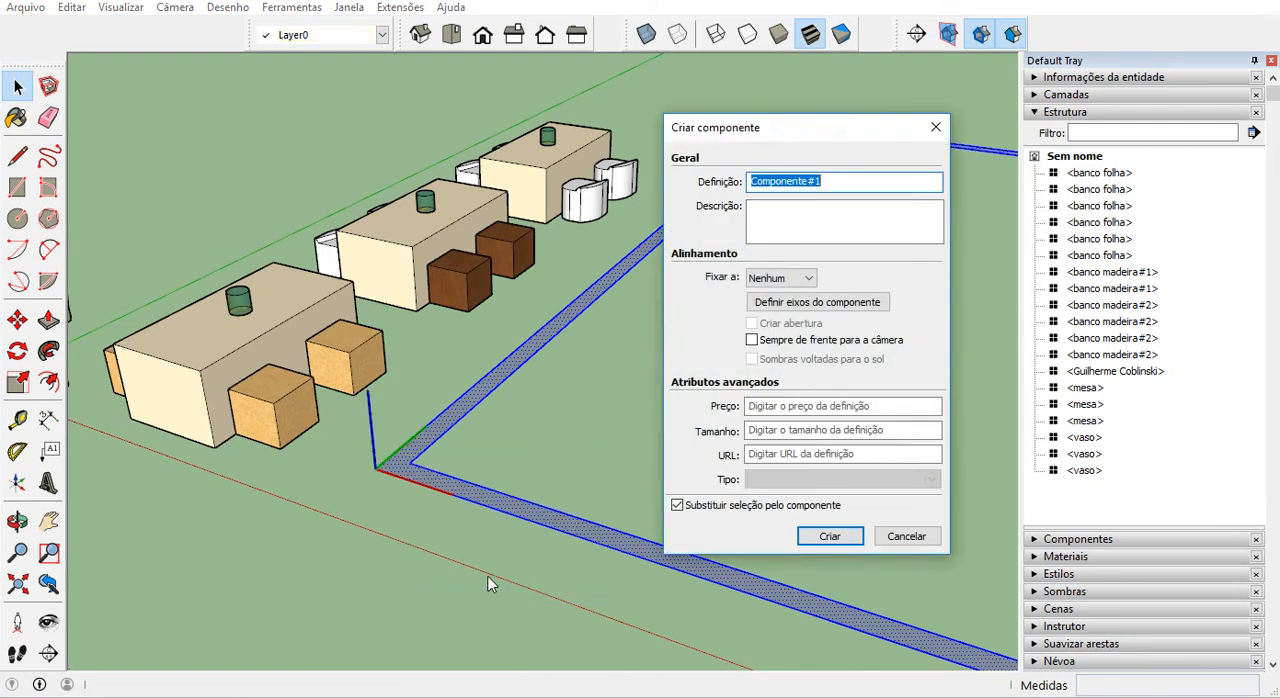
type("paredes")
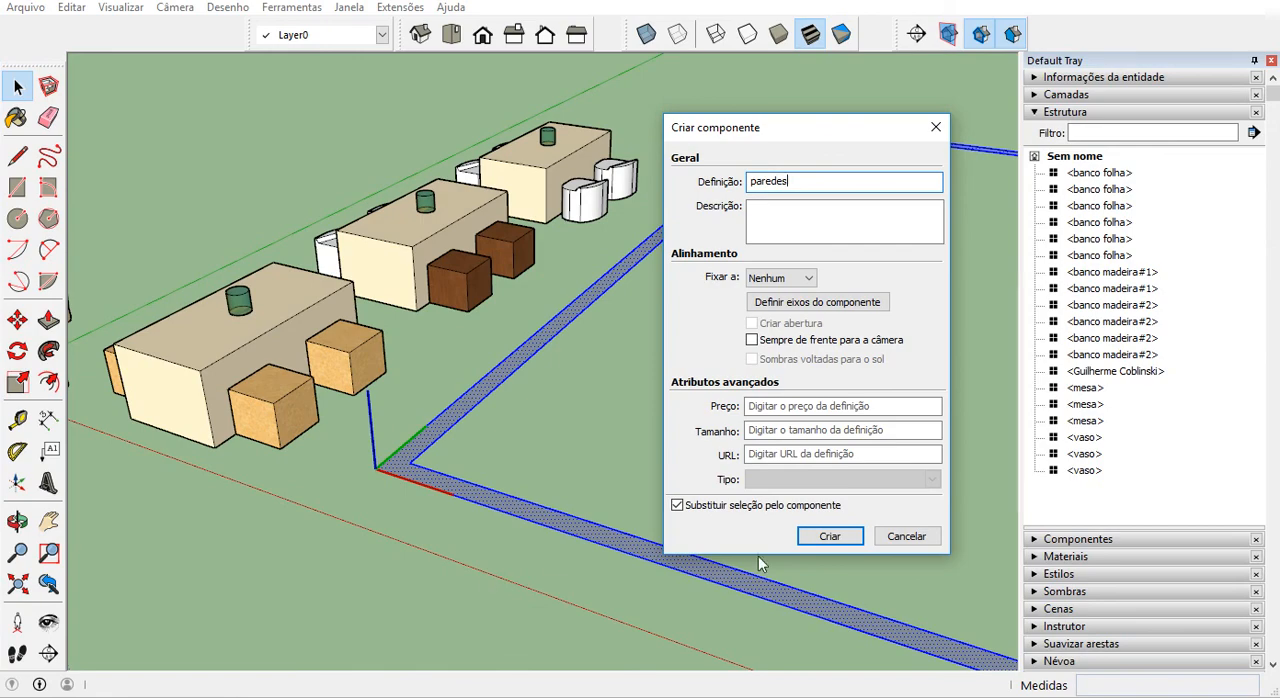
left_click(830, 536)
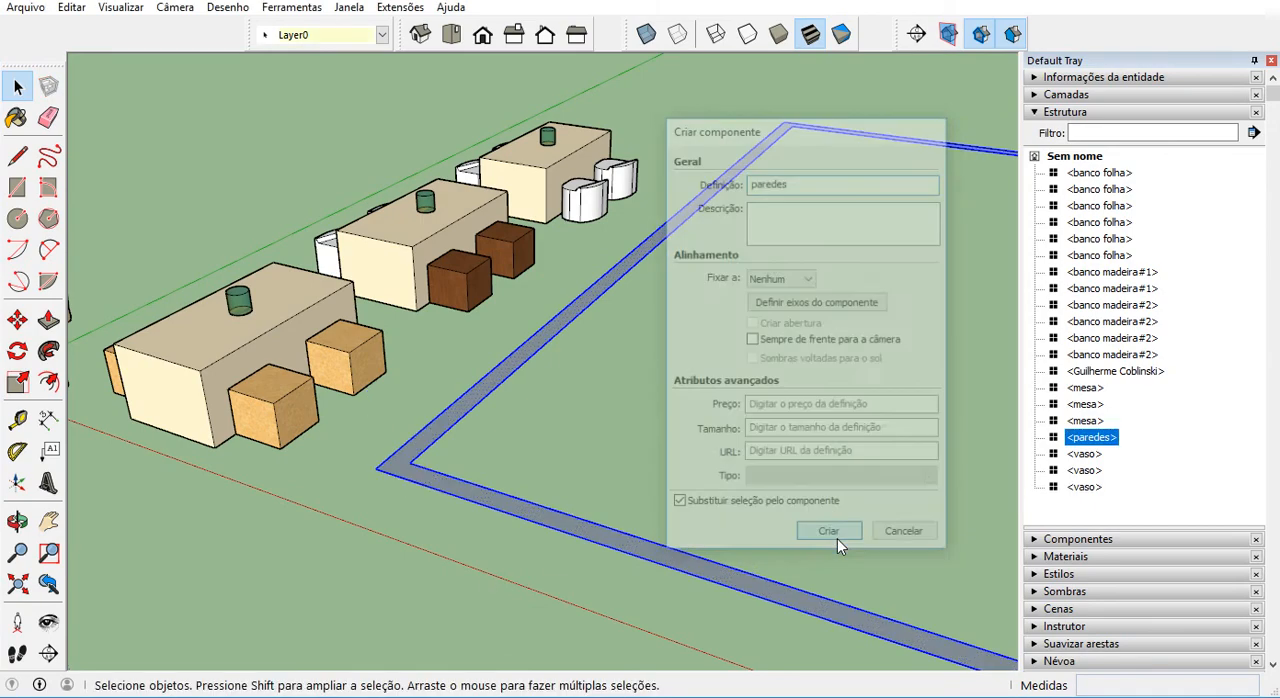
Inside the paredes component, extrude the border face upward 3 m into walls and leave component editing.
scroll(465, 452, "down", 3)
scroll(480, 455, "down", 2)
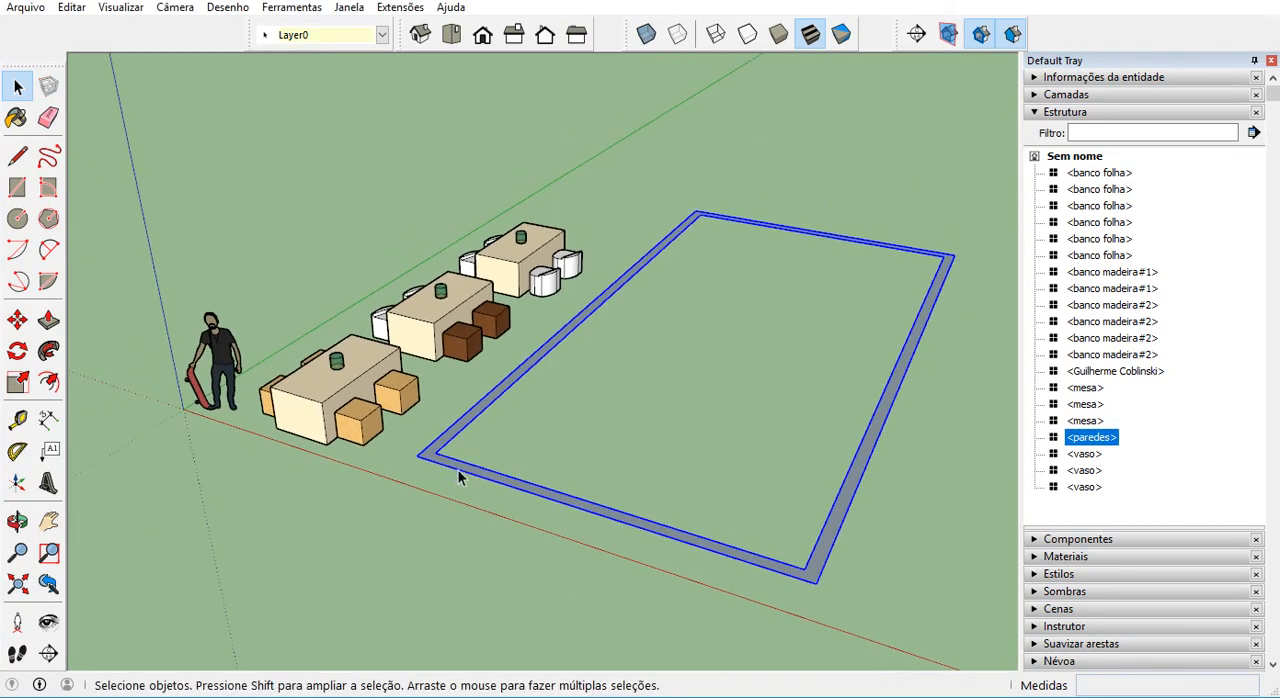
double_click(458, 472)
left_click(57, 323)
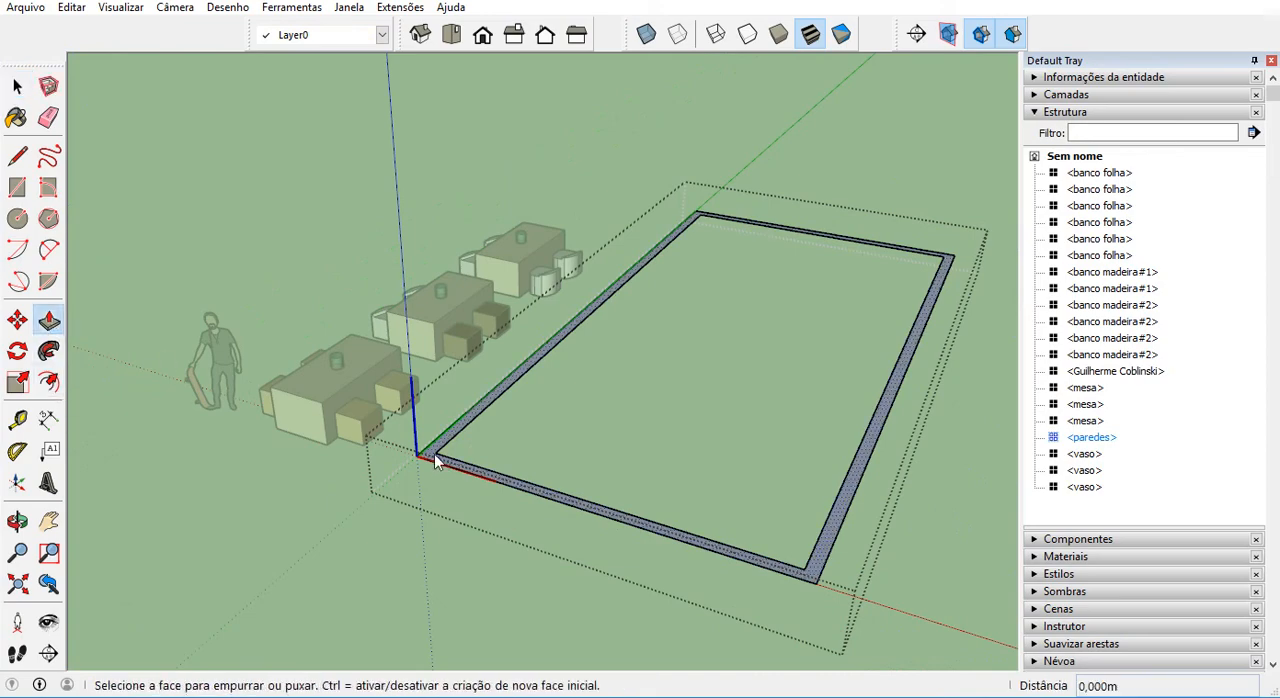
left_click_drag(434, 454, 438, 413)
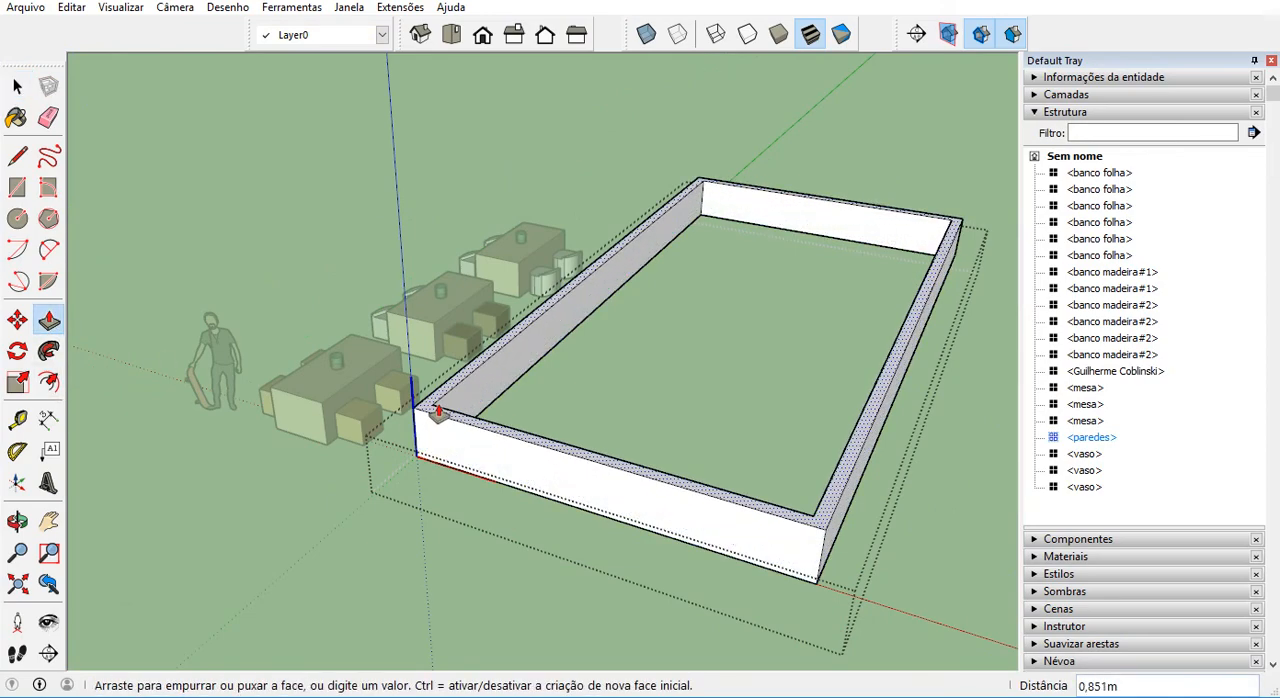
type("3")
key("Return")
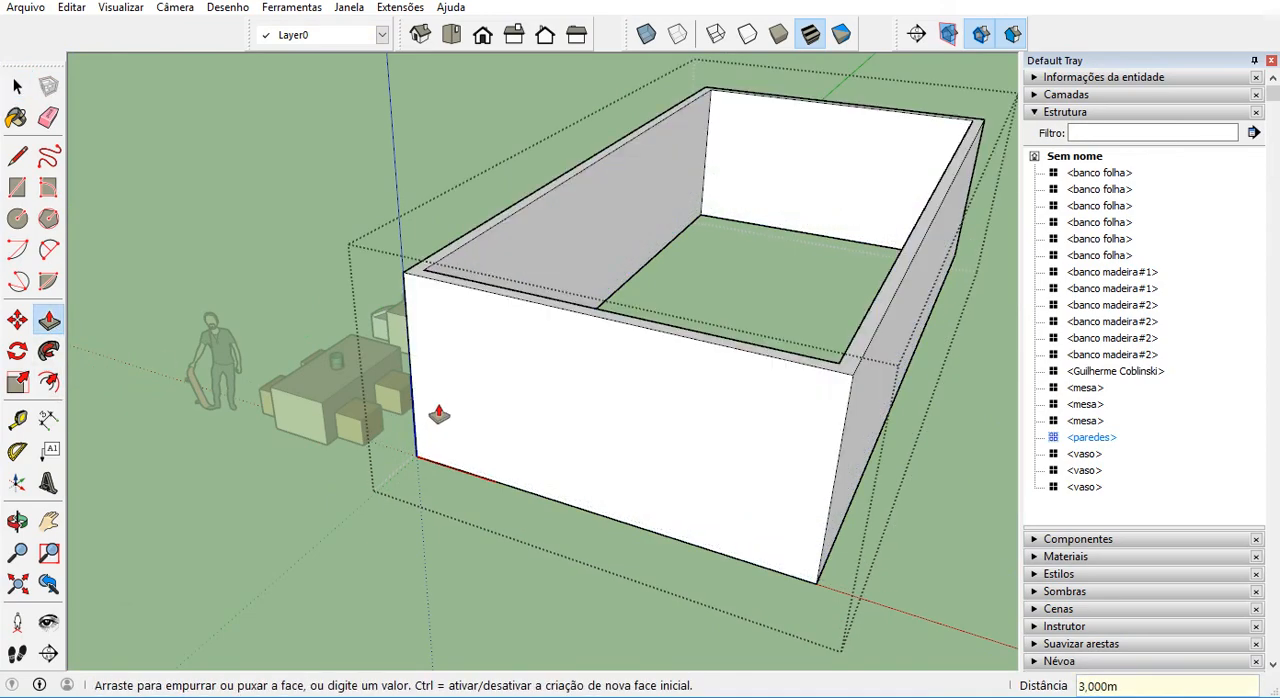
key("space")
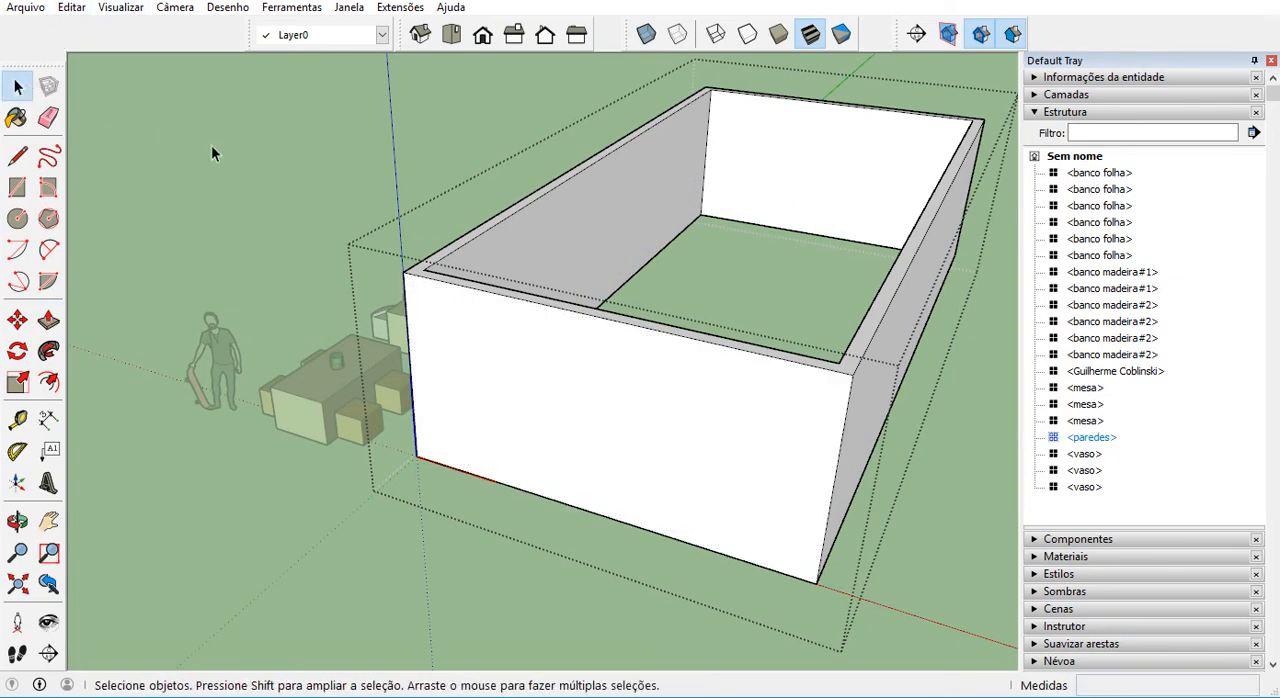
left_click(211, 145)
Paint all faces of the walls inside the paredes component with the Cor B01 color from the Cores collection.
scroll(424, 334, "down", 3)
middle_click_drag(449, 409, 510, 415)
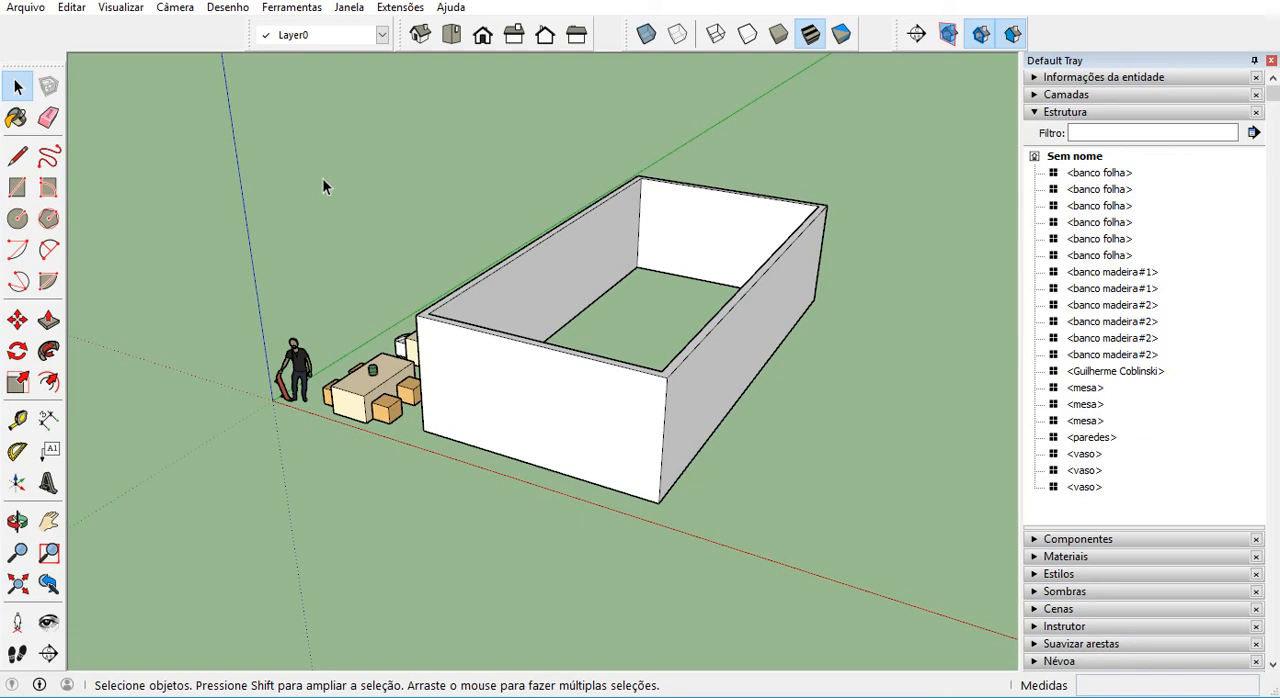
triple_click(576, 414)
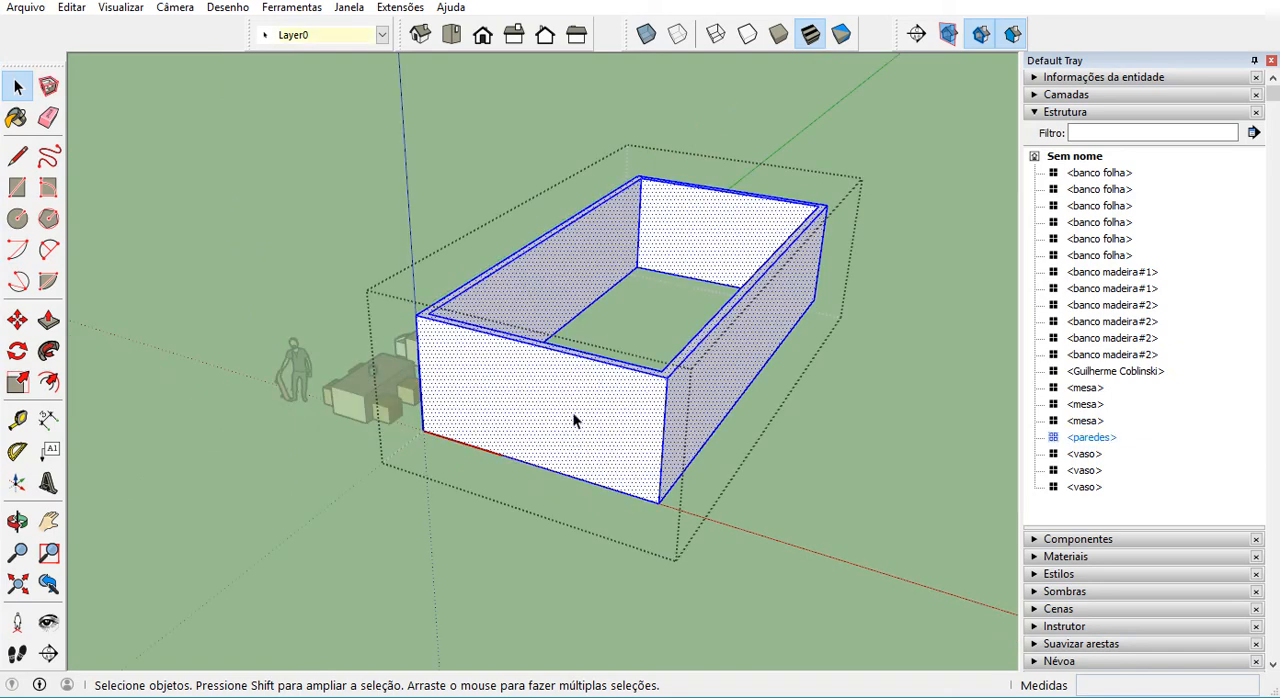
left_click(1062, 112)
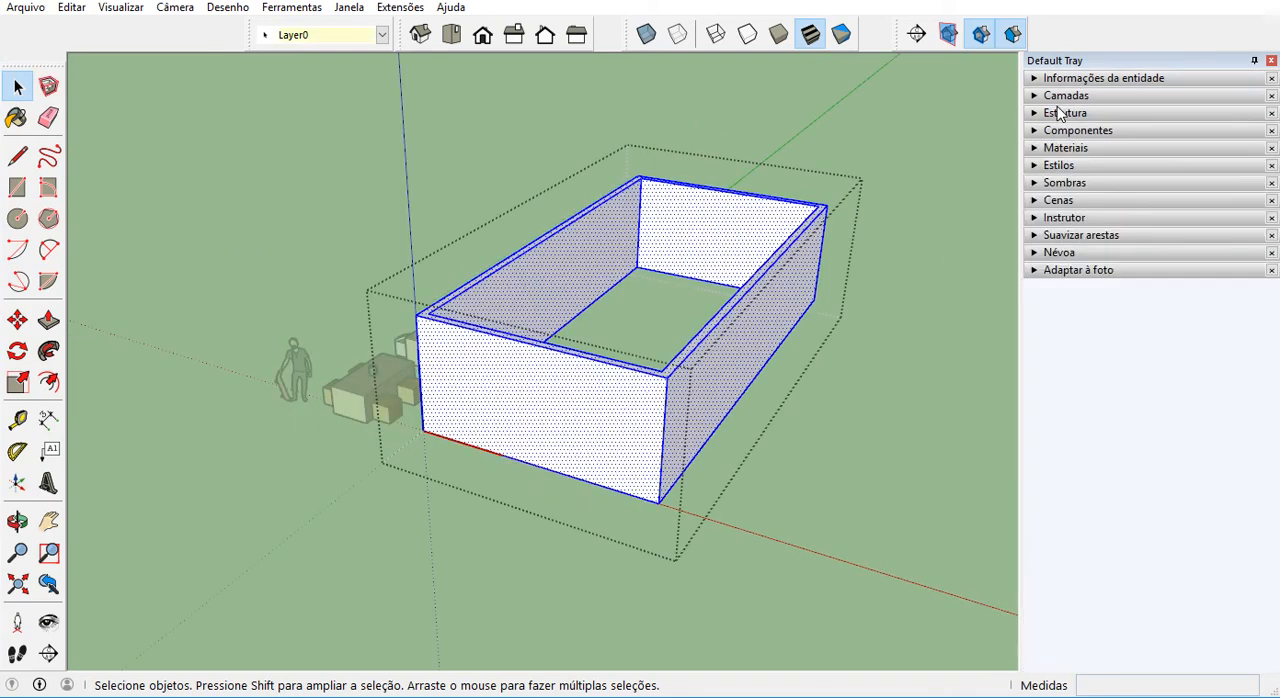
left_click(1058, 97)
left_click(1058, 98)
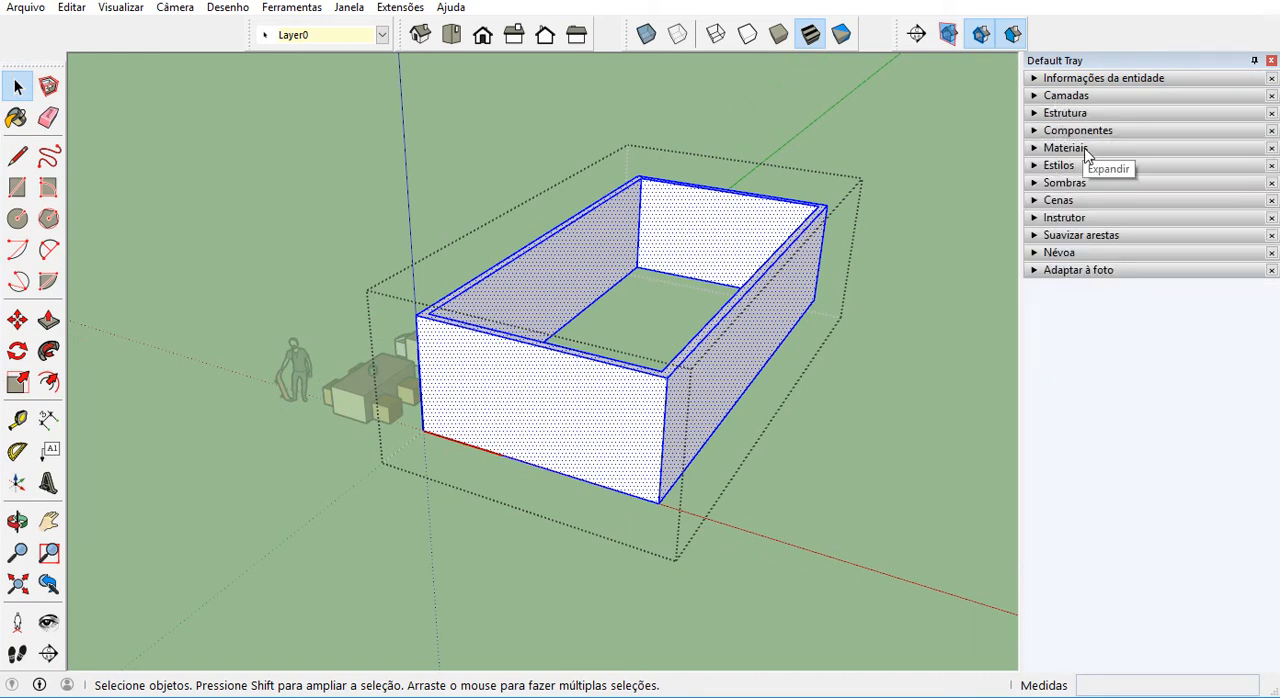
left_click(1087, 149)
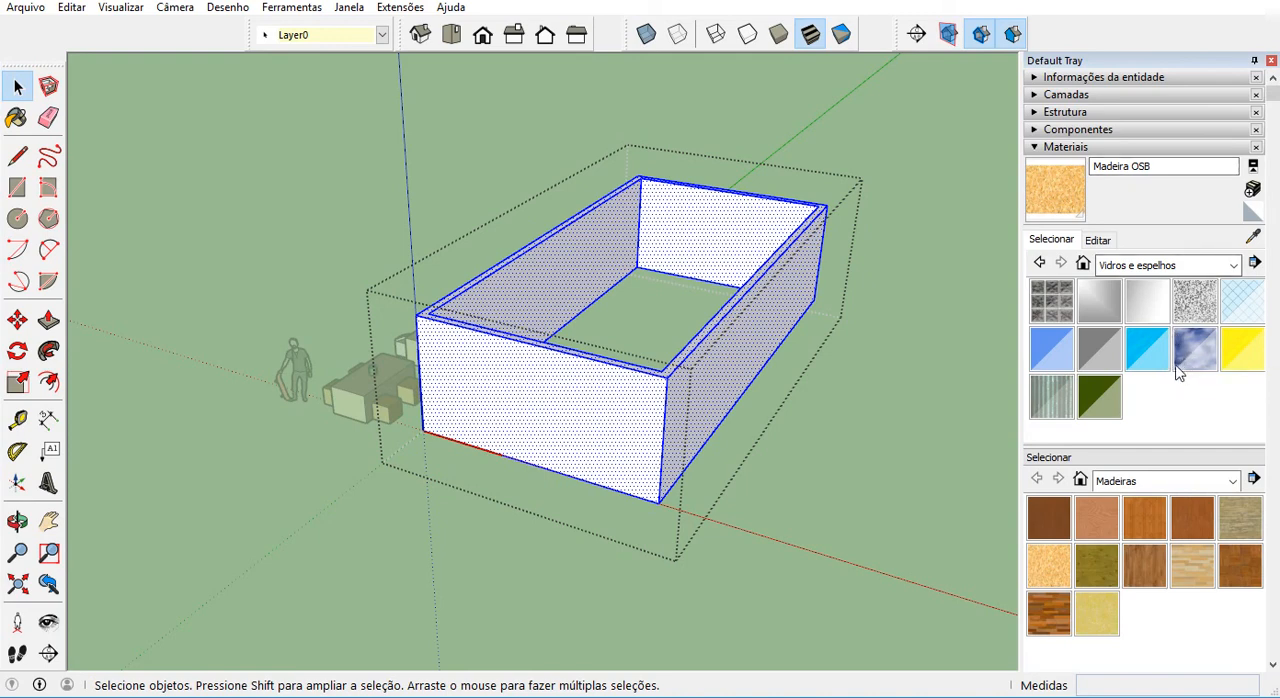
left_click(1180, 265)
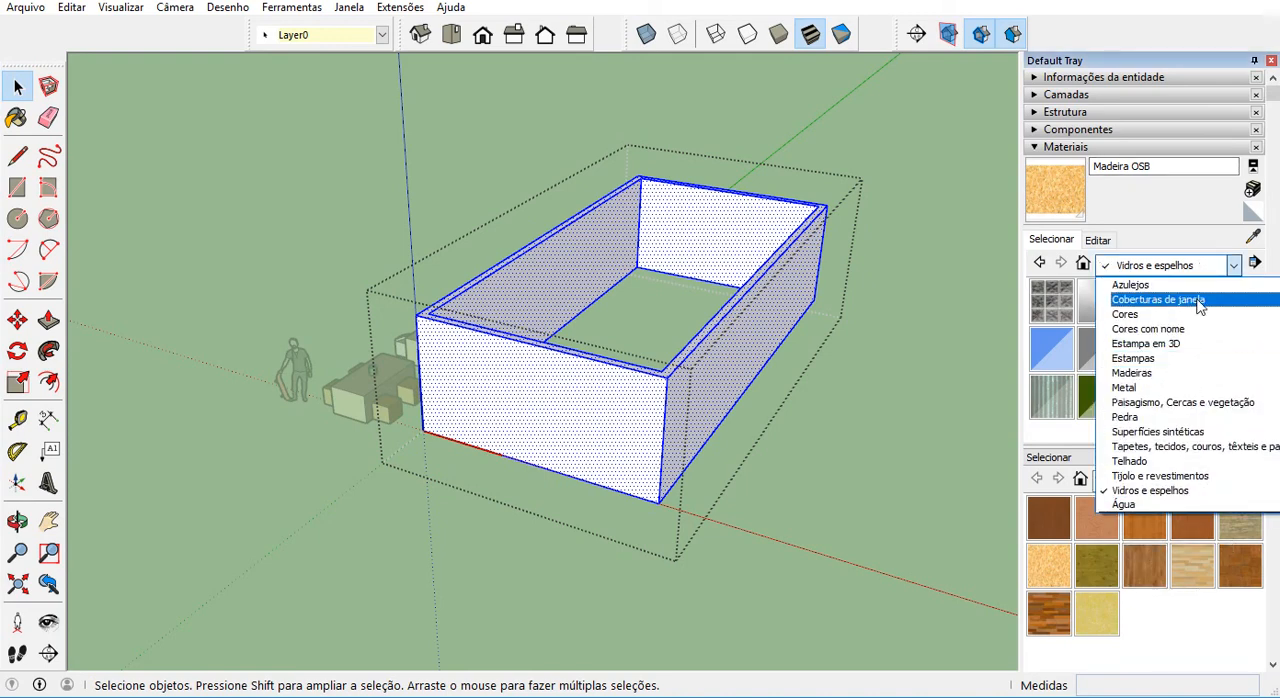
left_click(1199, 316)
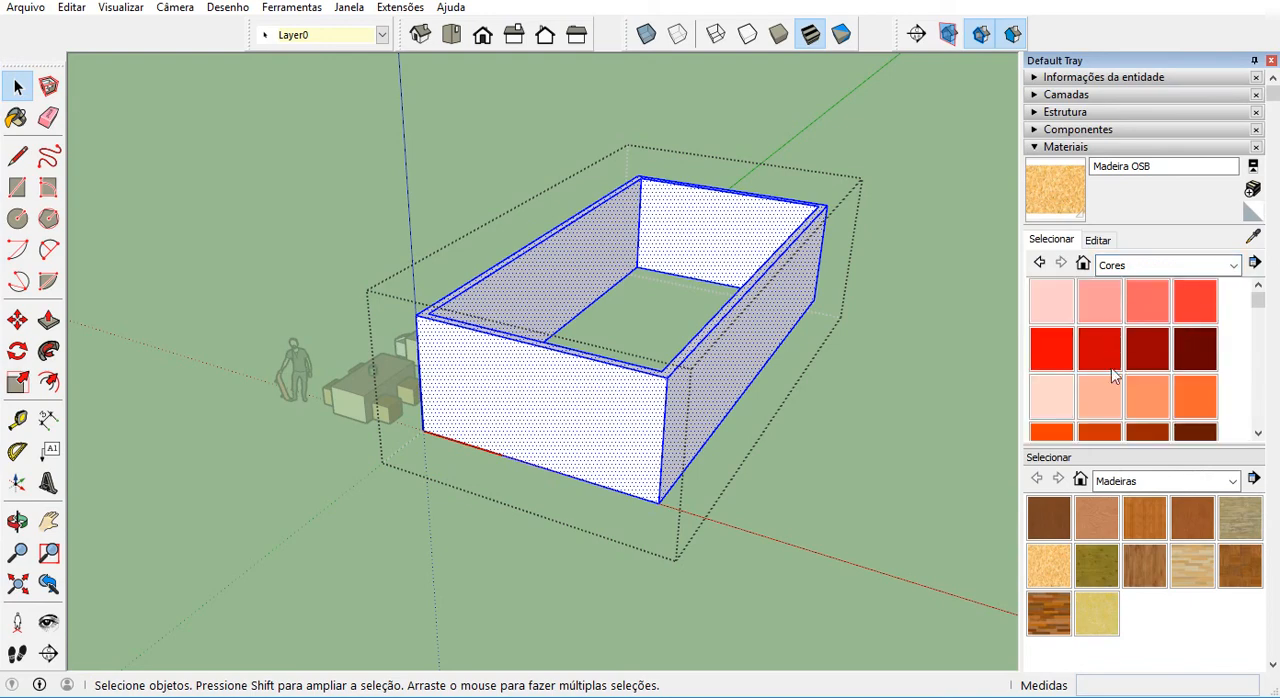
left_click(1052, 398)
left_click(730, 352)
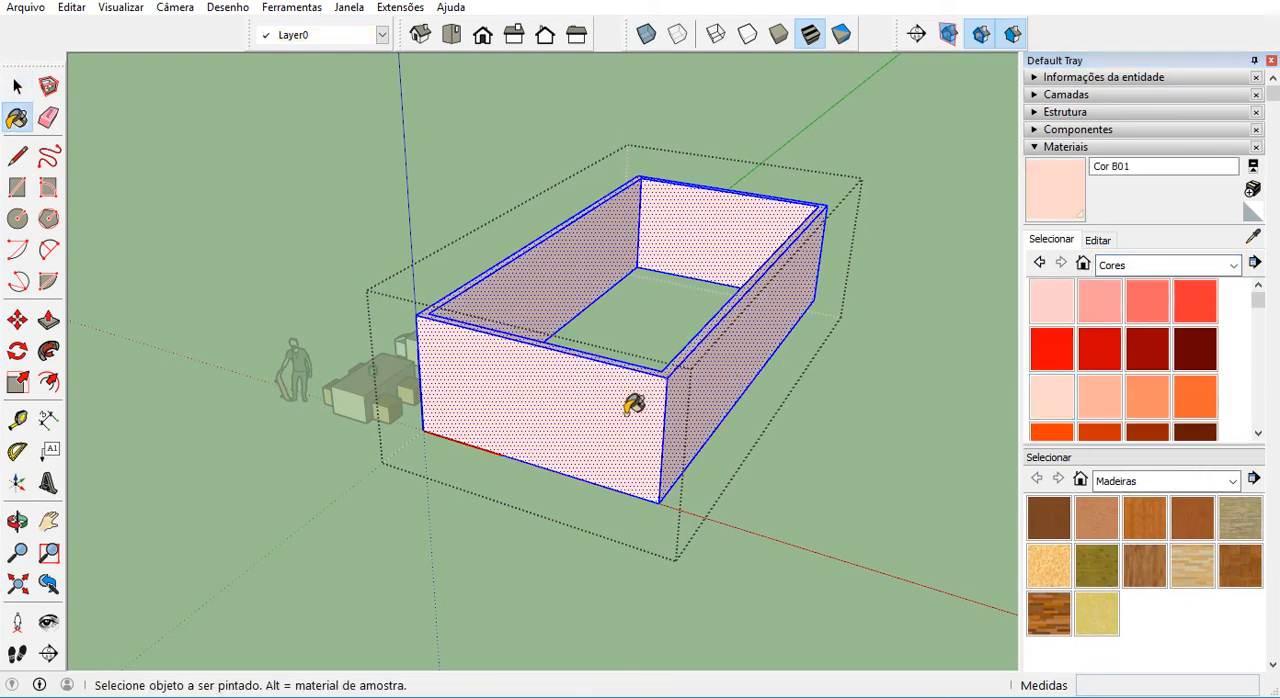
key("space")
Copy the paredes component along the red axis, placing the duplicate beside the original on the side away from the tables.
scroll(524, 459, "up", 5)
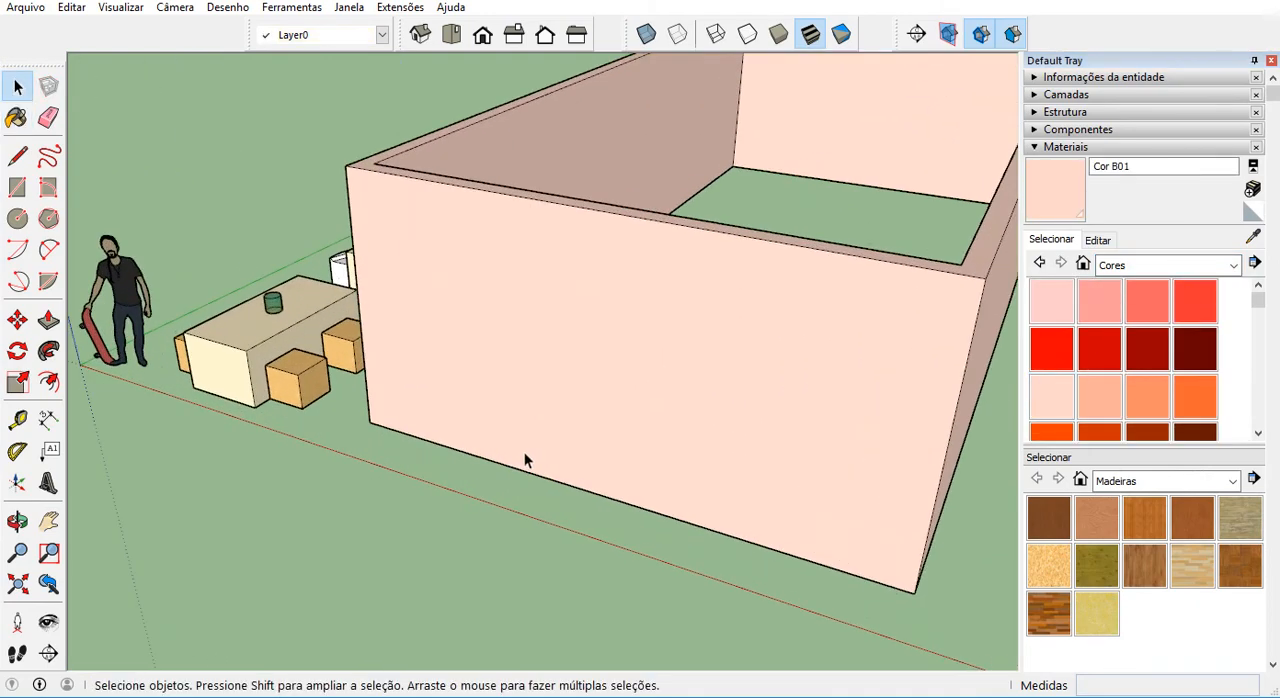
middle_click_drag(524, 459, 455, 395)
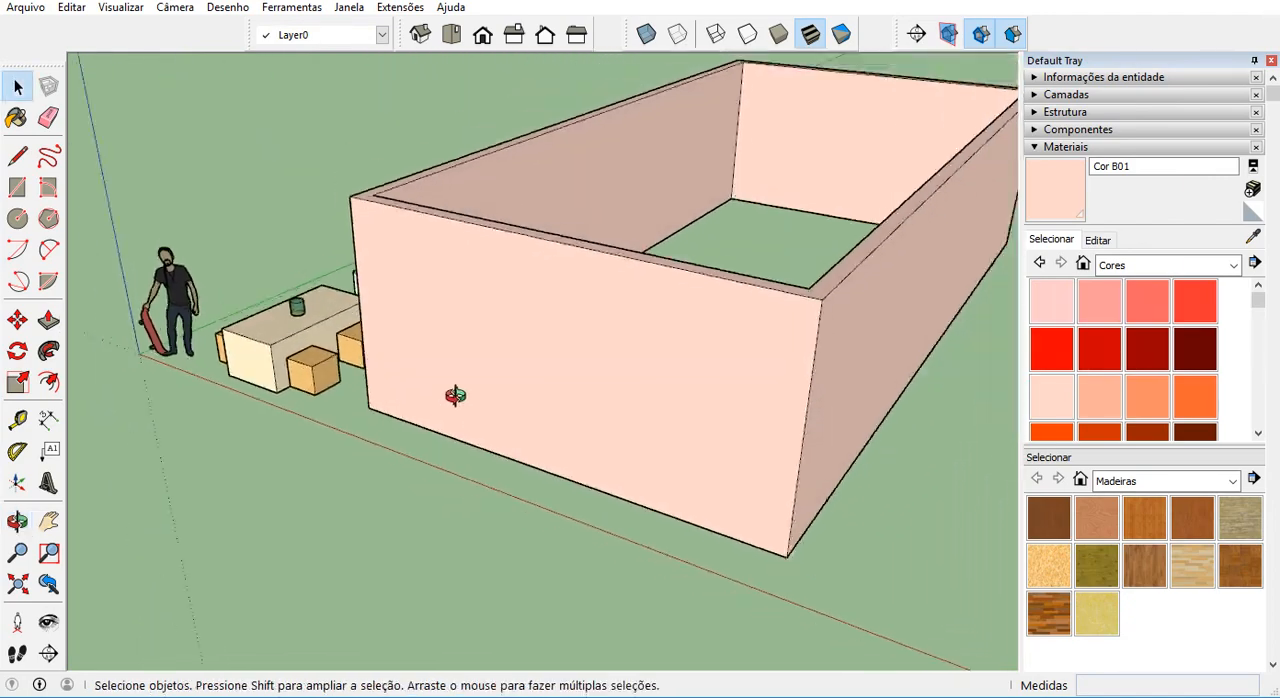
scroll(565, 412, "down", 1)
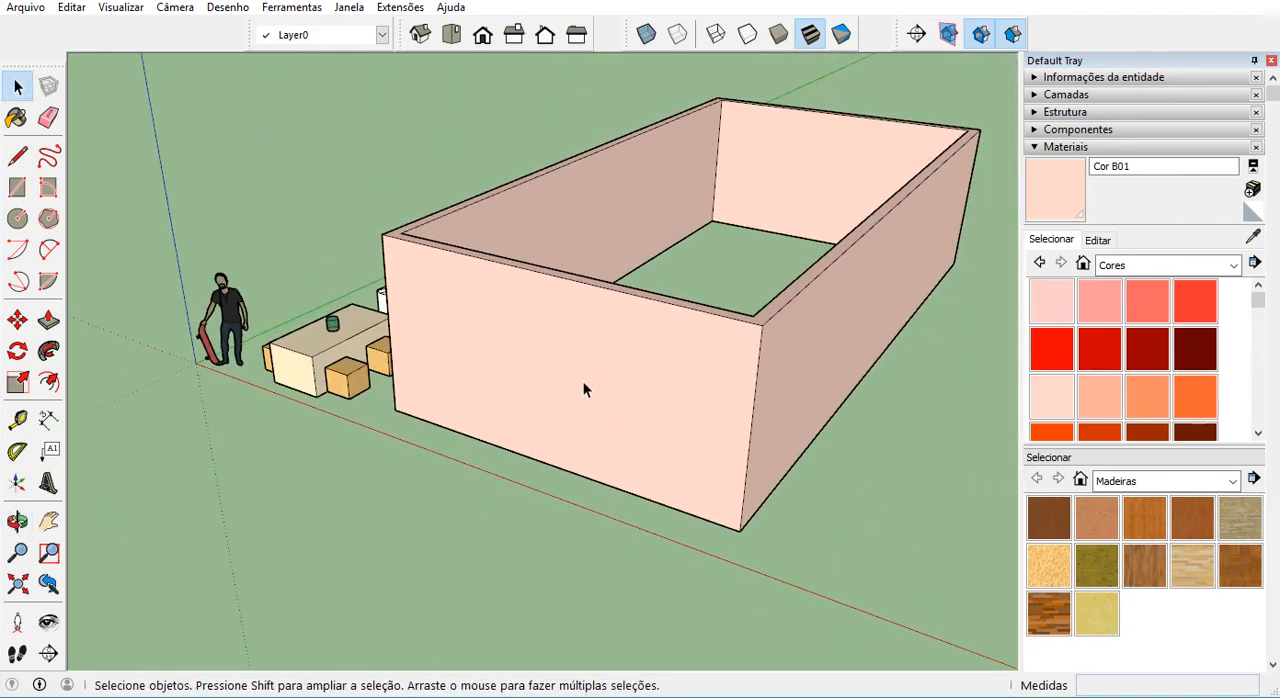
left_click(553, 398)
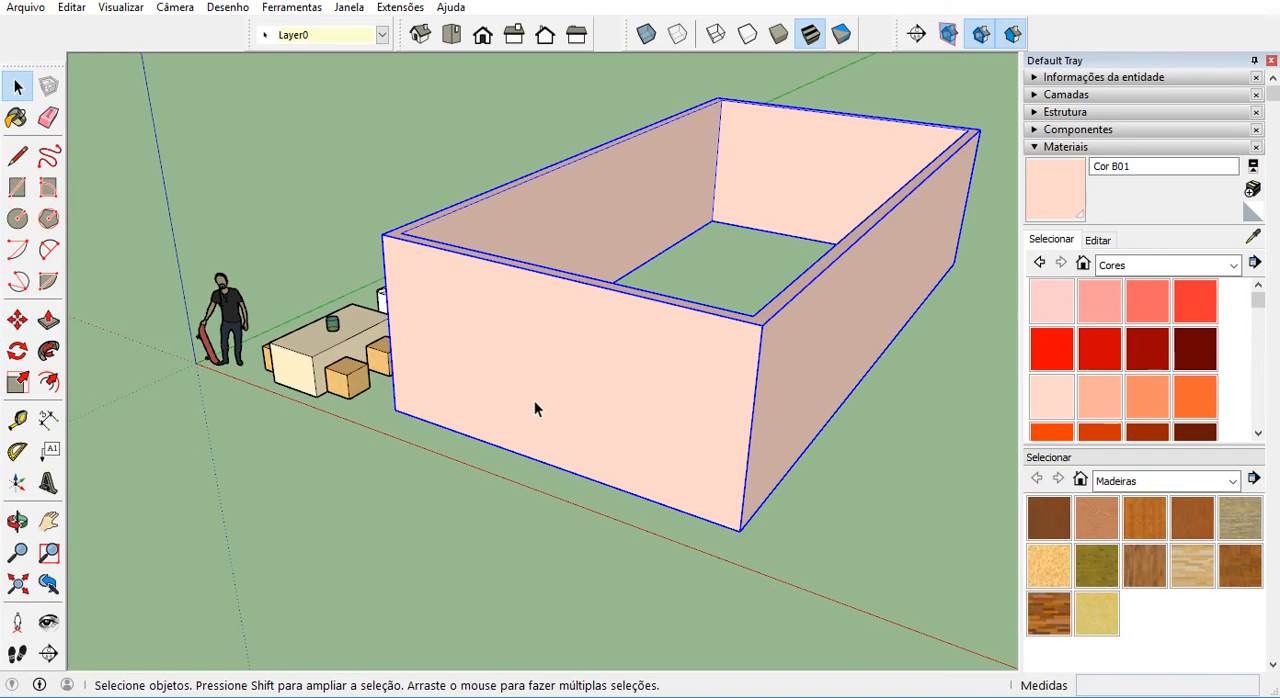
key("m")
scroll(533, 400, "down", 3)
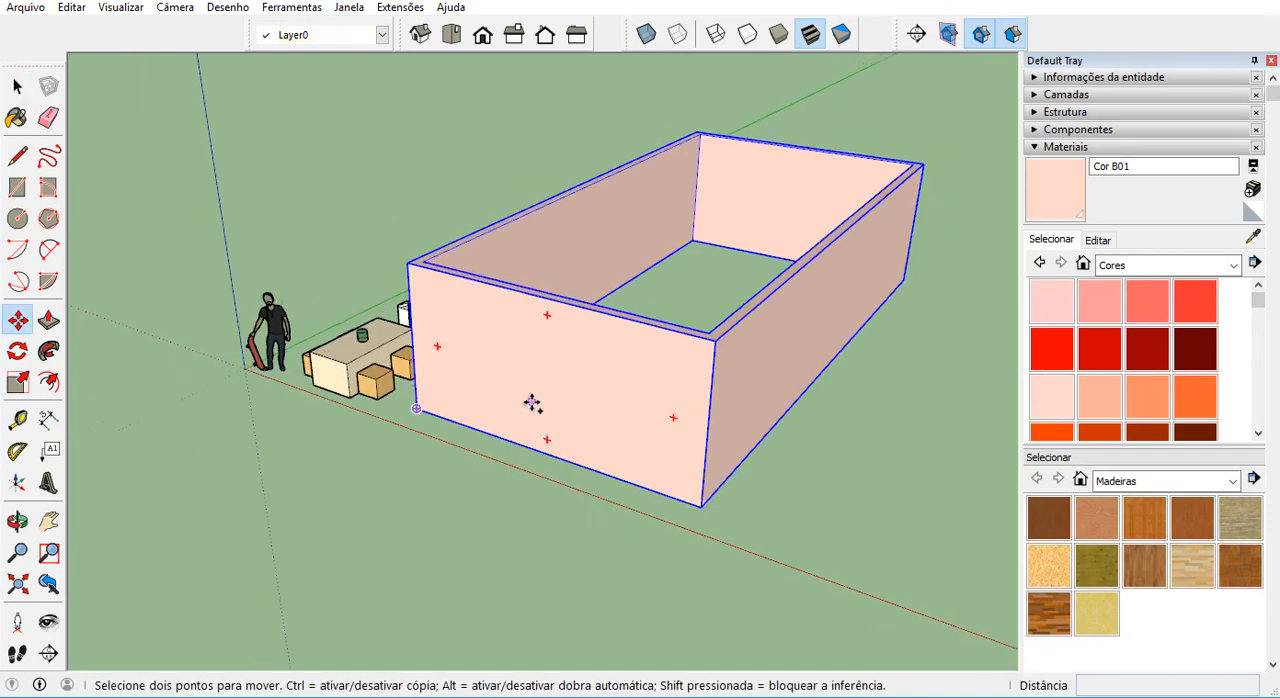
left_click(436, 410)
key("ctrl")
left_click(680, 491)
scroll(850, 500, "up", 2)
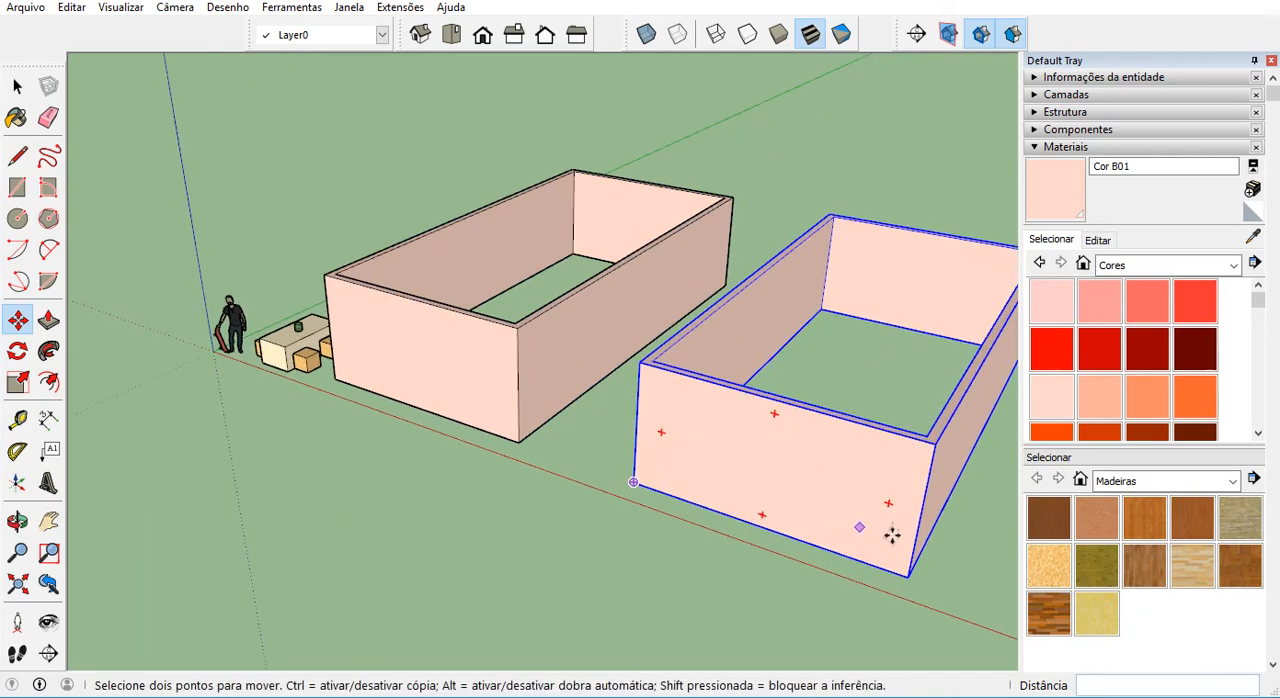
scroll(296, 324, "down", 3)
scroll(740, 389, "up", 3)
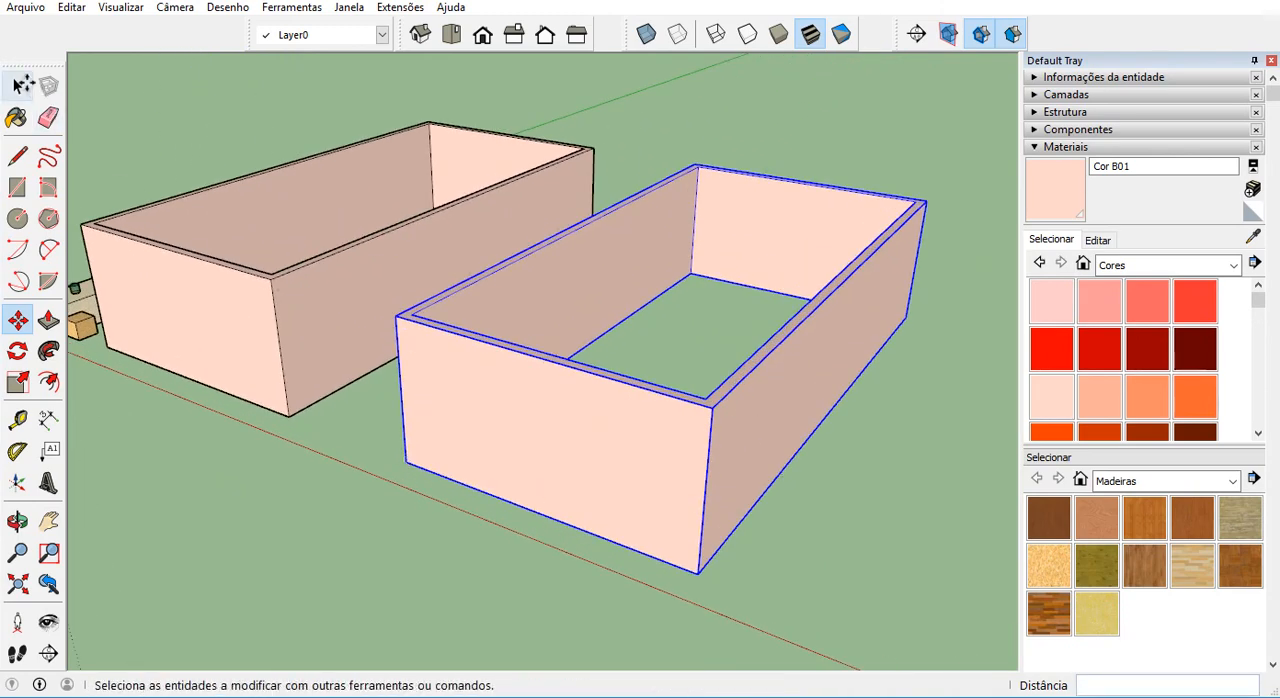
Show the model's structure list to examine the entries of the two paredes components.
left_click(20, 86)
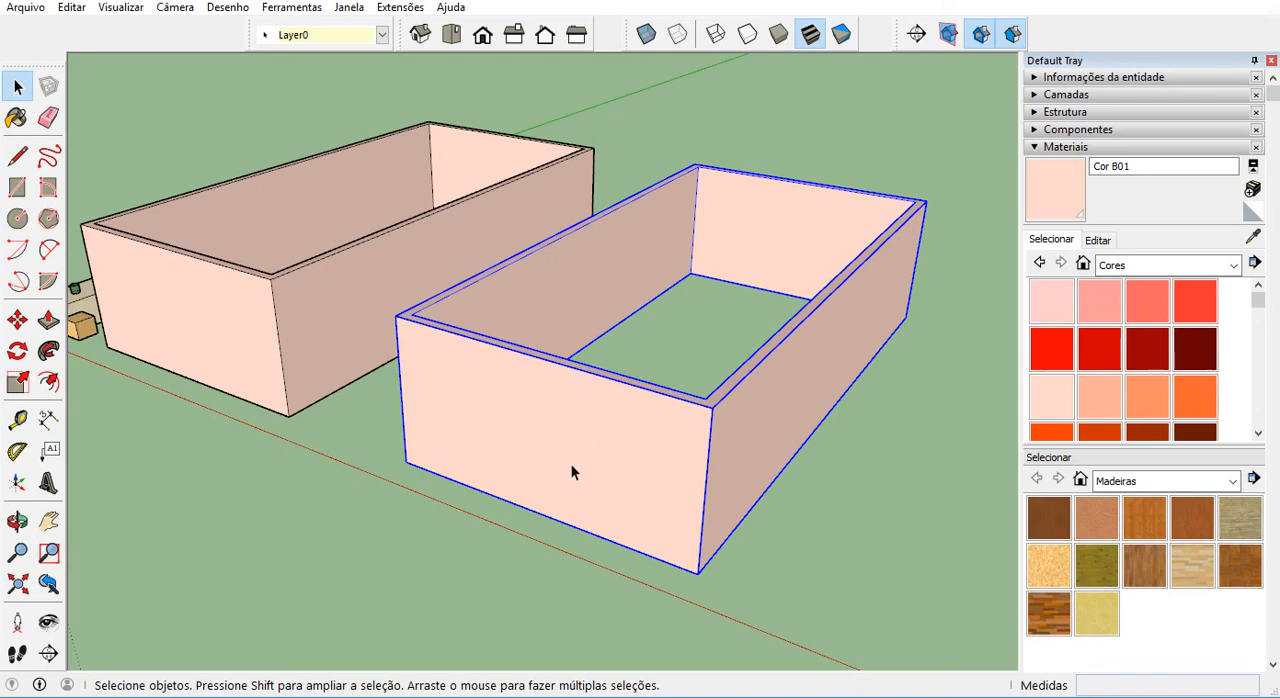
left_click(1088, 148)
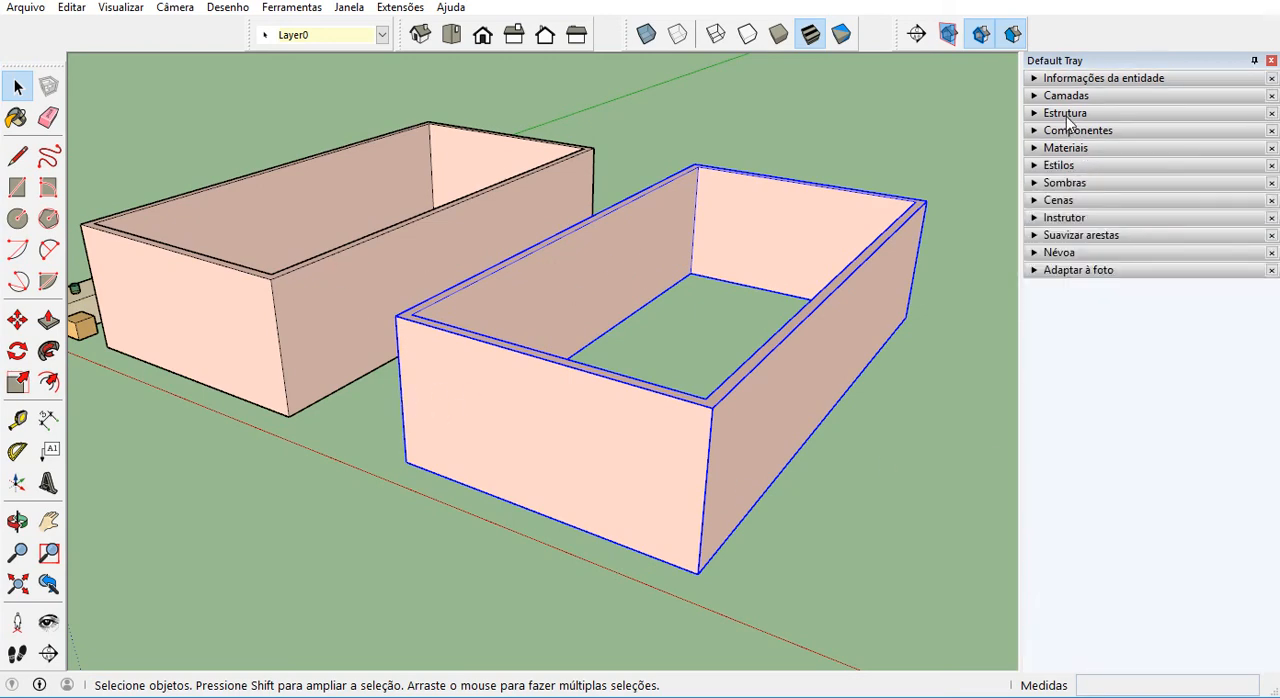
left_click(1068, 114)
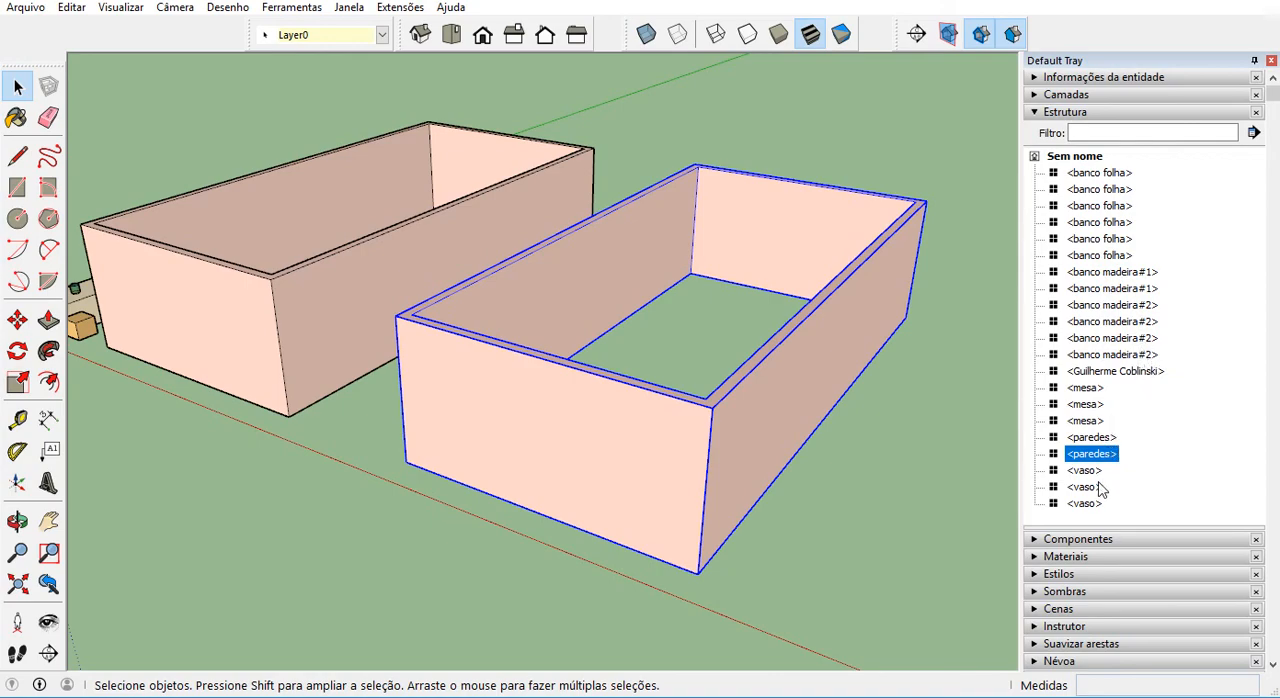
Group all the tables, benches and vases beside the human figure into one group.
scroll(854, 453, "down", 2)
scroll(854, 446, "down", 3)
middle_click_drag(393, 390, 441, 303)
scroll(432, 488, "up", 4)
left_click(424, 500)
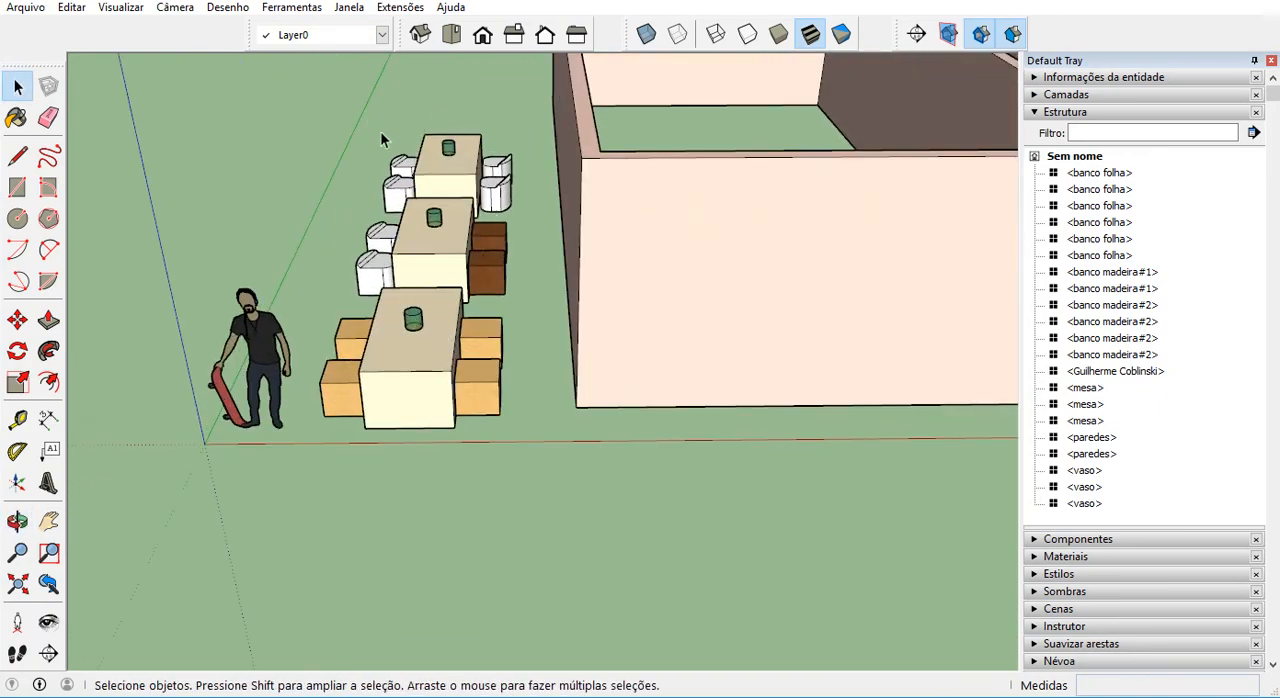
middle_click_drag(380, 140, 479, 110)
left_click_drag(497, 178, 336, 468)
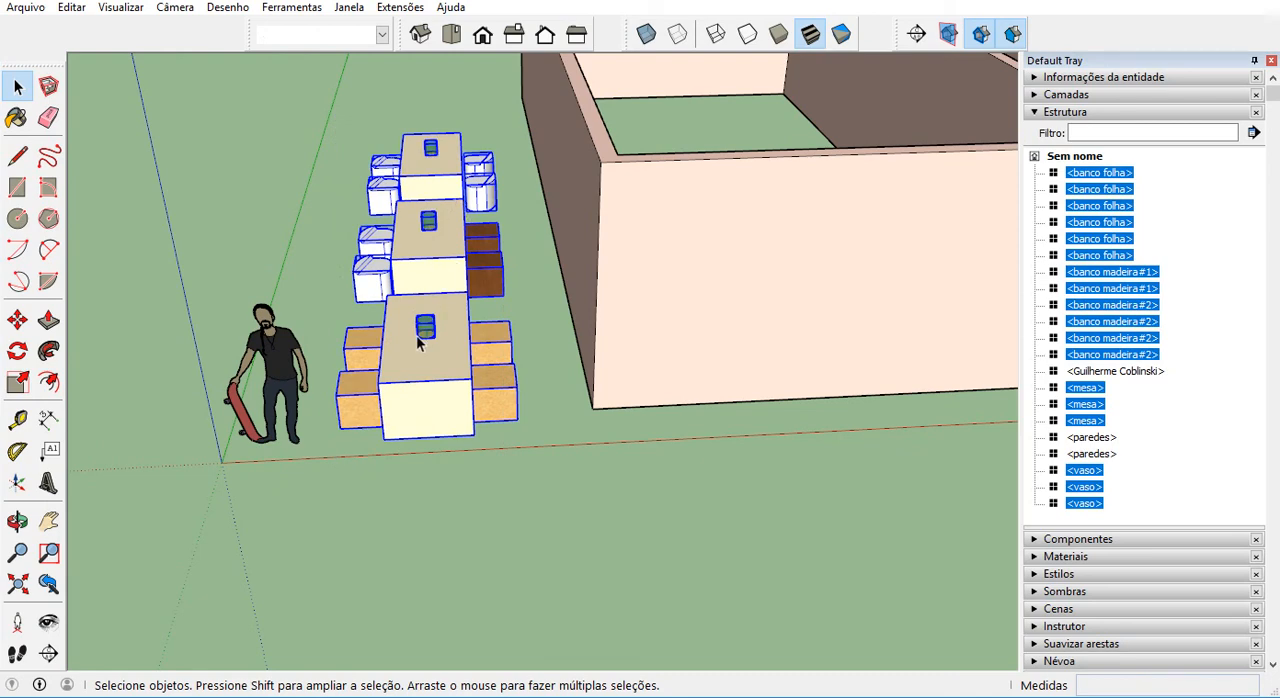
right_click(431, 245)
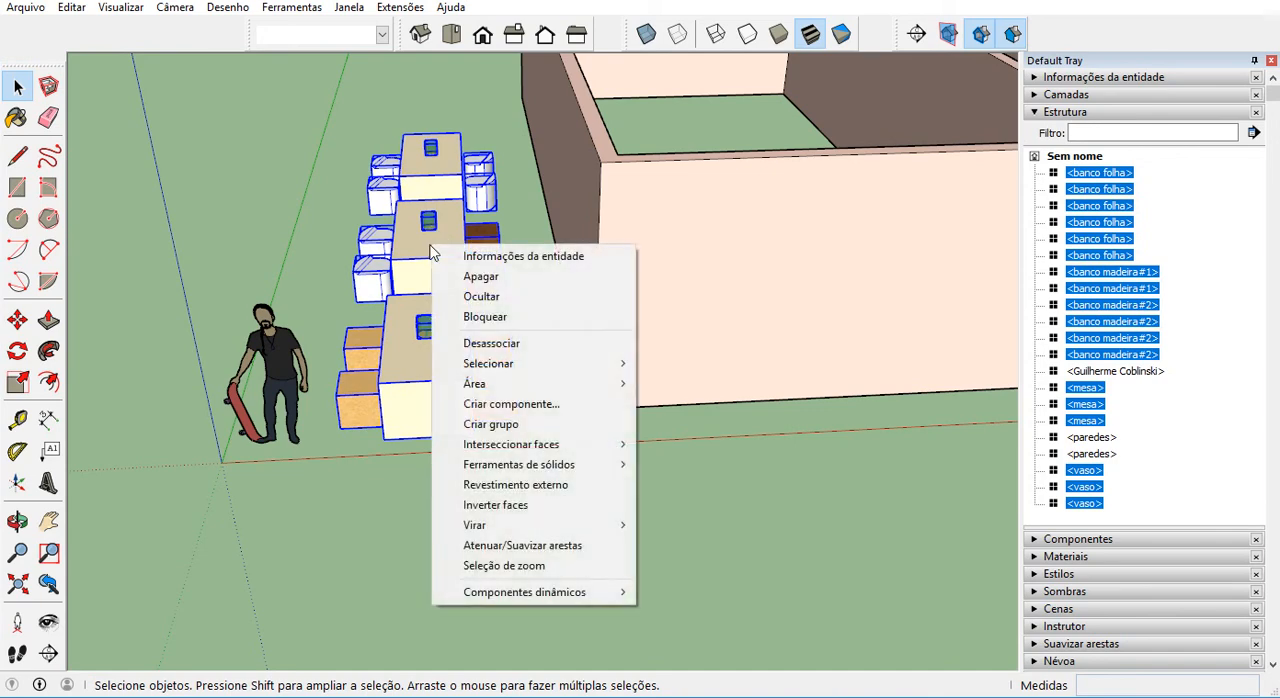
left_click(505, 424)
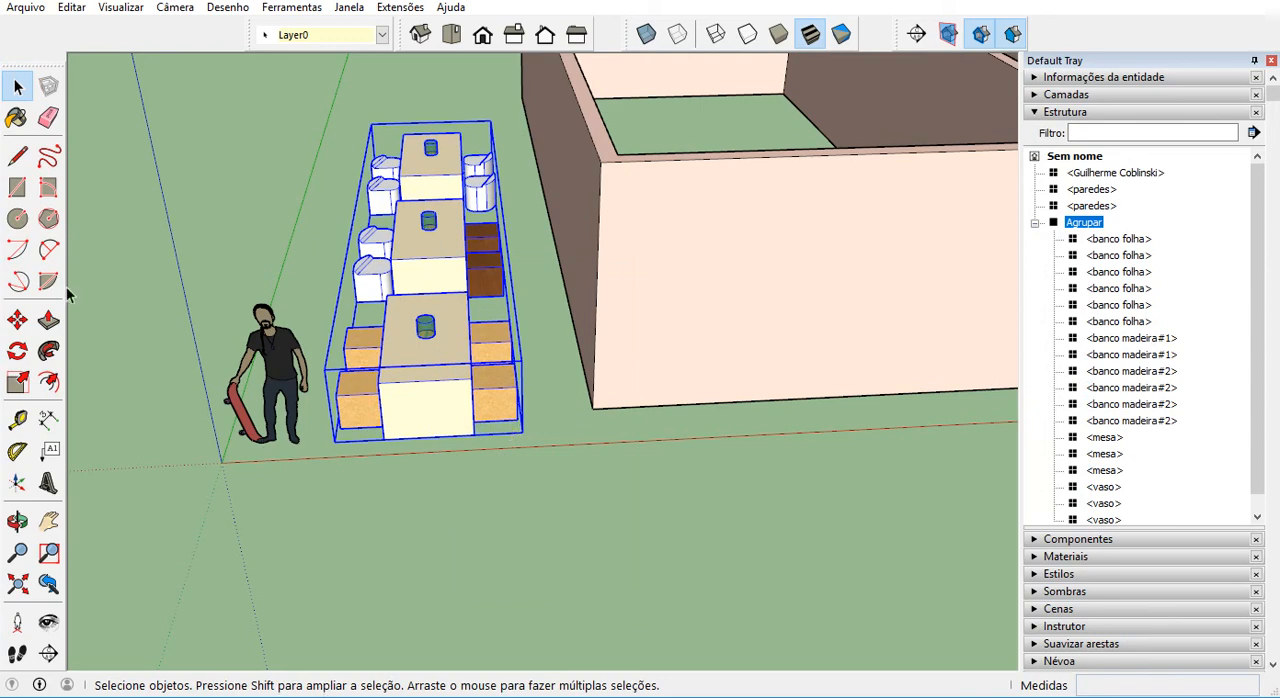
right_click(407, 318)
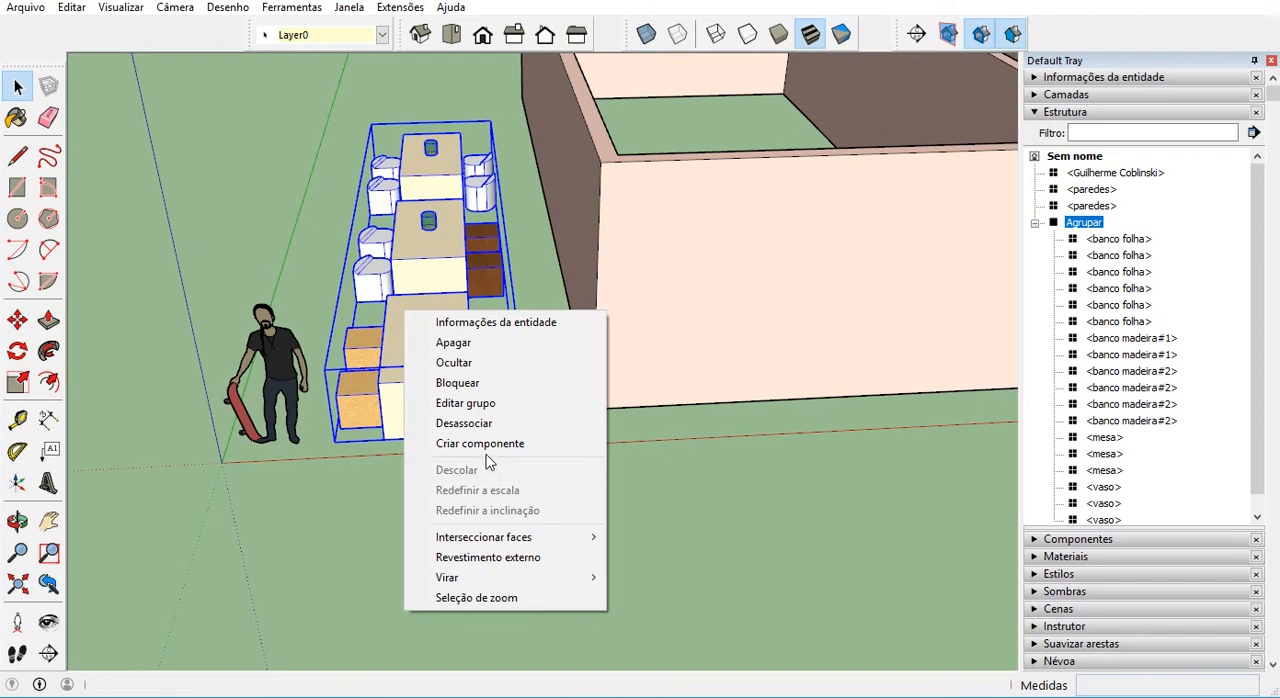
left_click(633, 446)
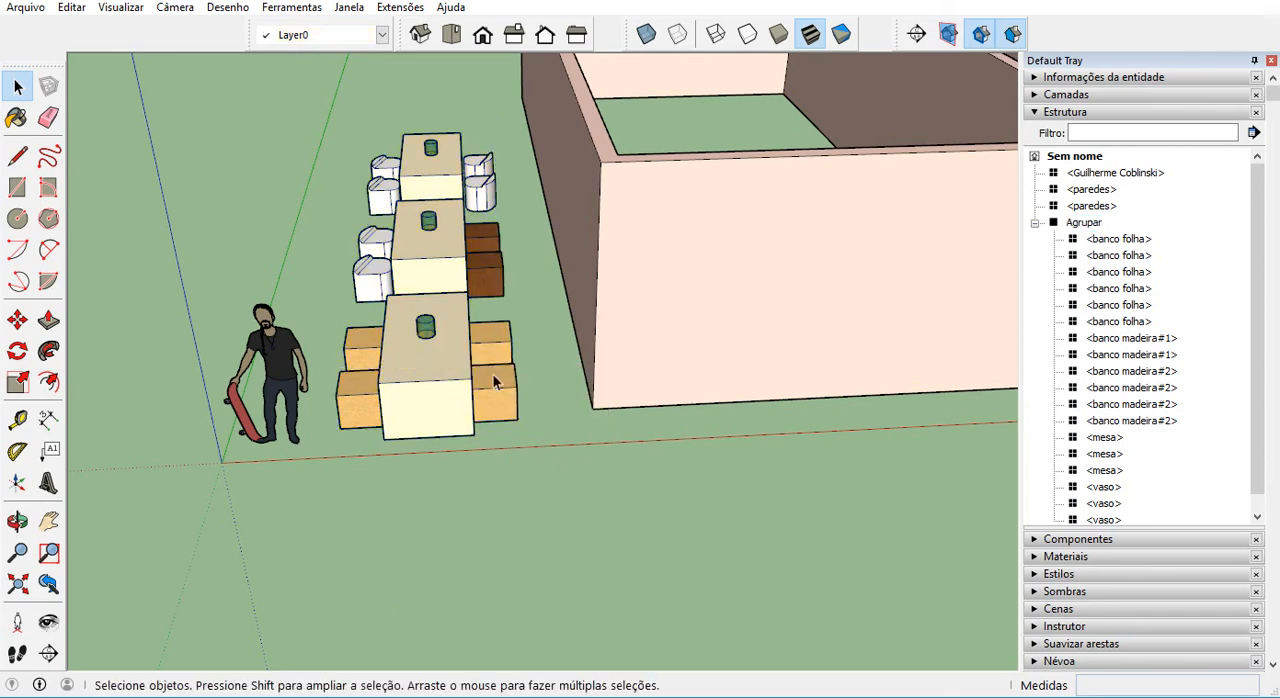
Collapse and expand the furniture group's entry in the structure list to examine its nested components, and put the list away.
left_click(1035, 224)
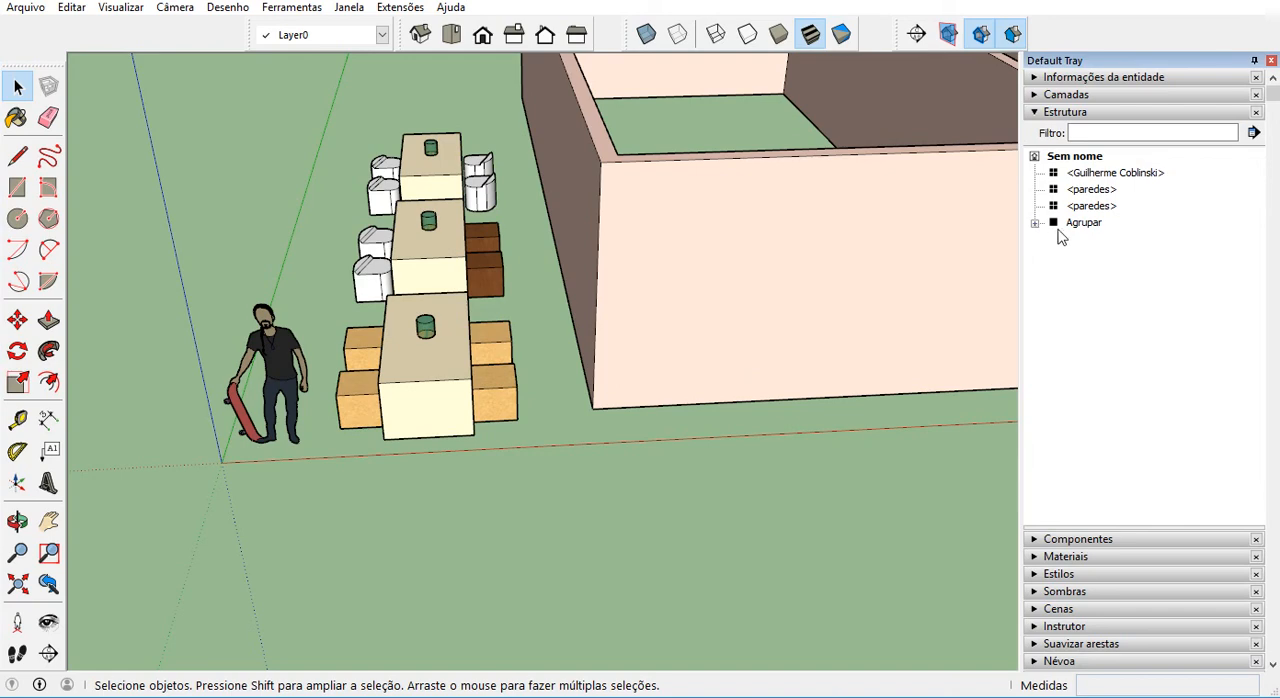
left_click(1036, 224)
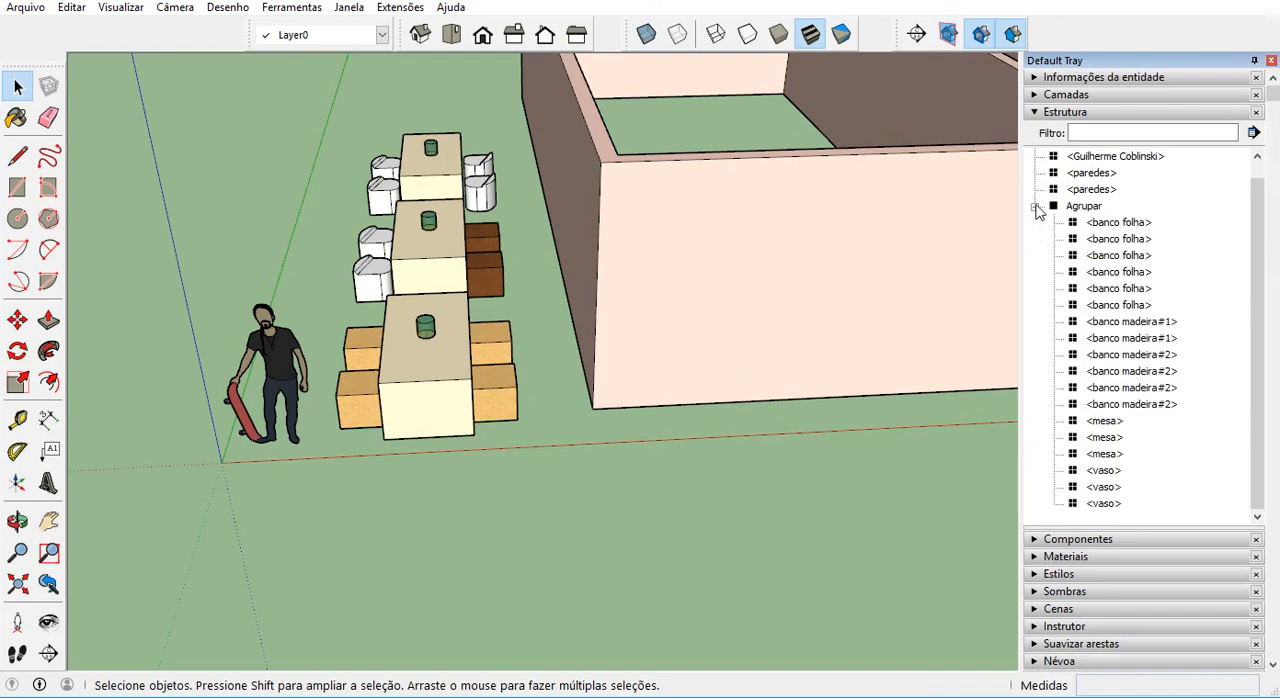
left_click(1035, 207)
left_click(1036, 223)
left_click(1036, 207)
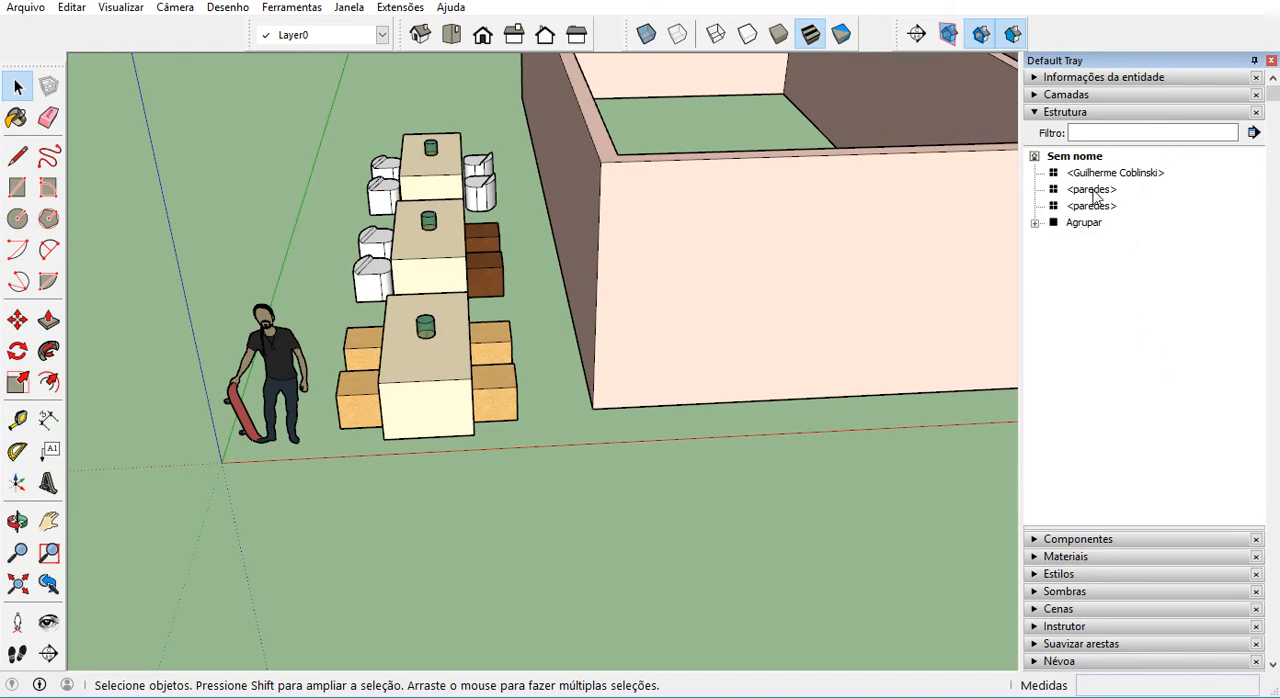
left_click(1094, 225)
left_click(660, 438)
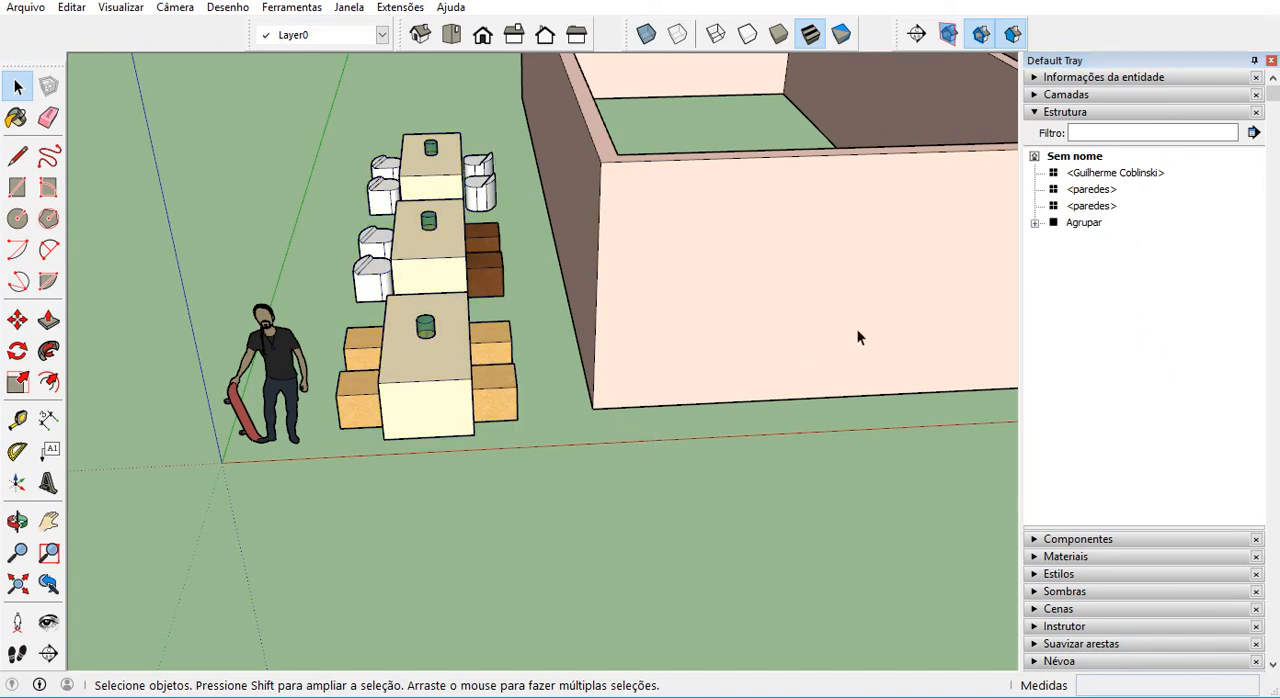
left_click(1057, 113)
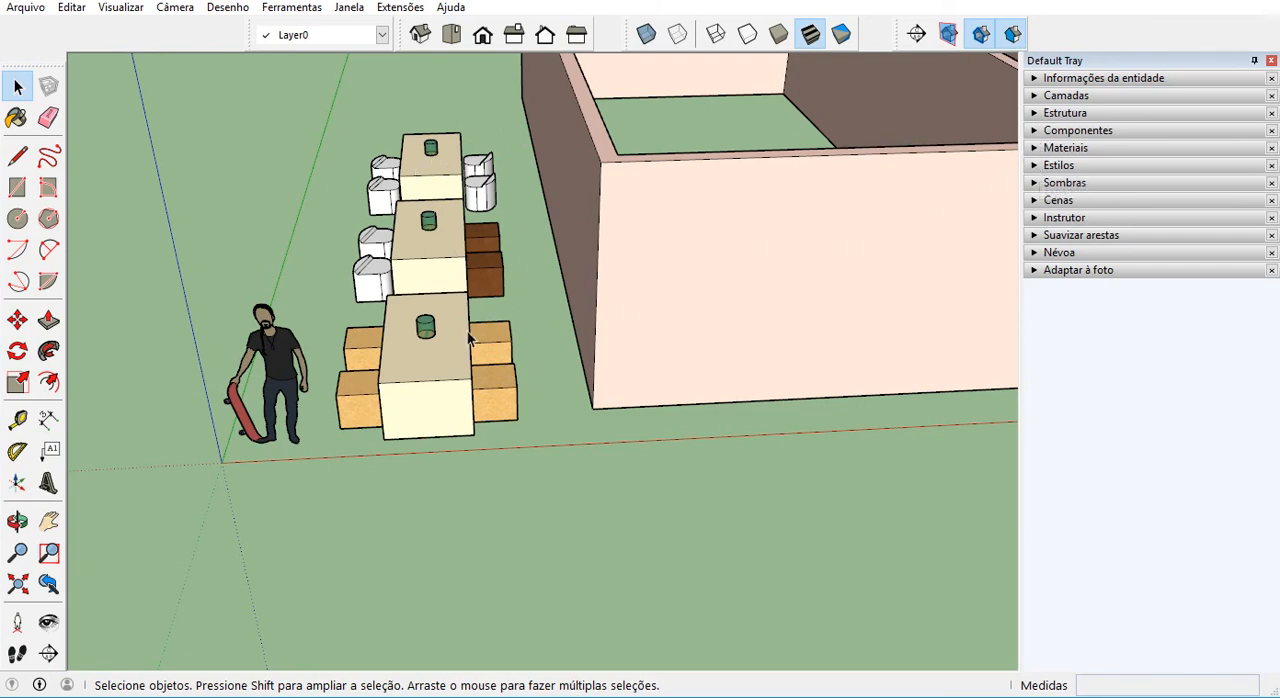
Add a new layer named restaurante.
left_click(444, 311)
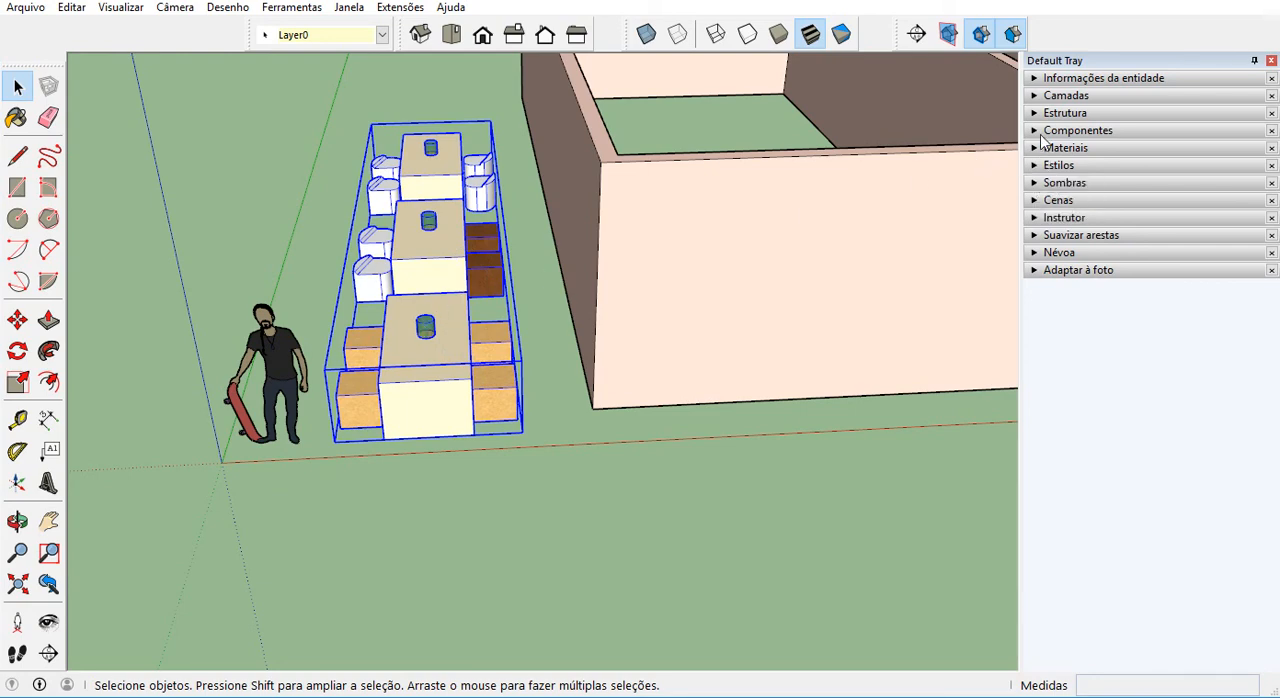
left_click(1046, 96)
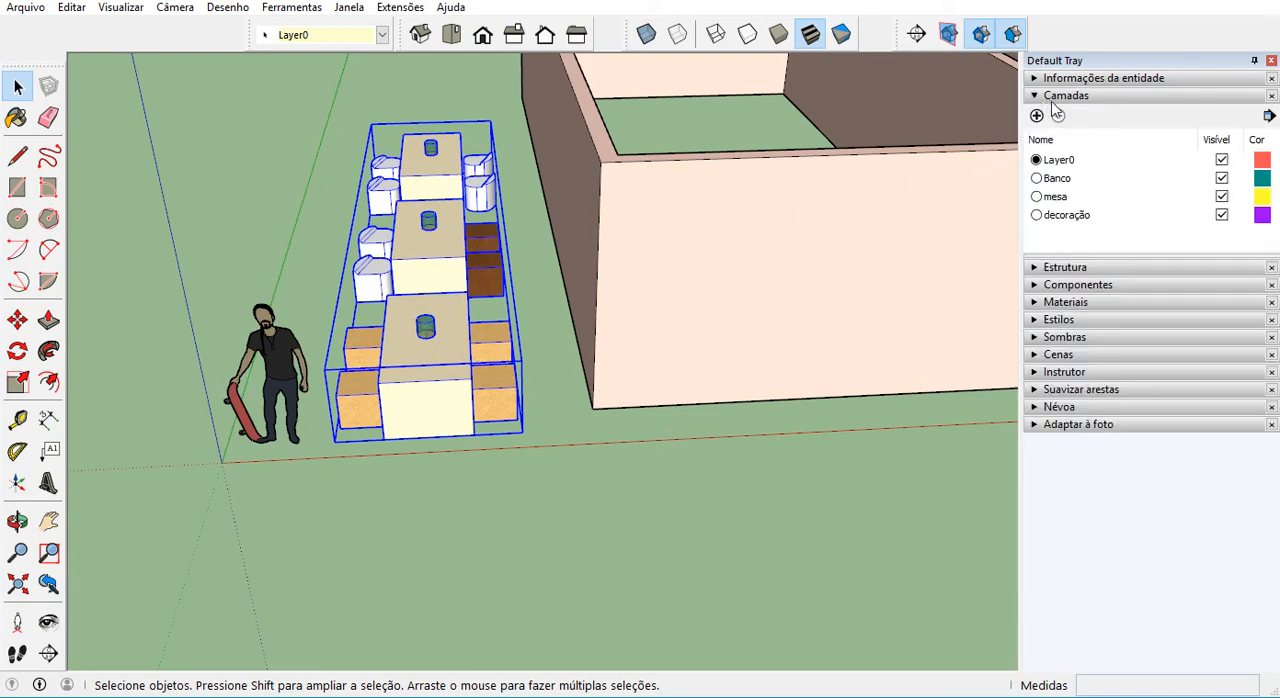
left_click(1036, 117)
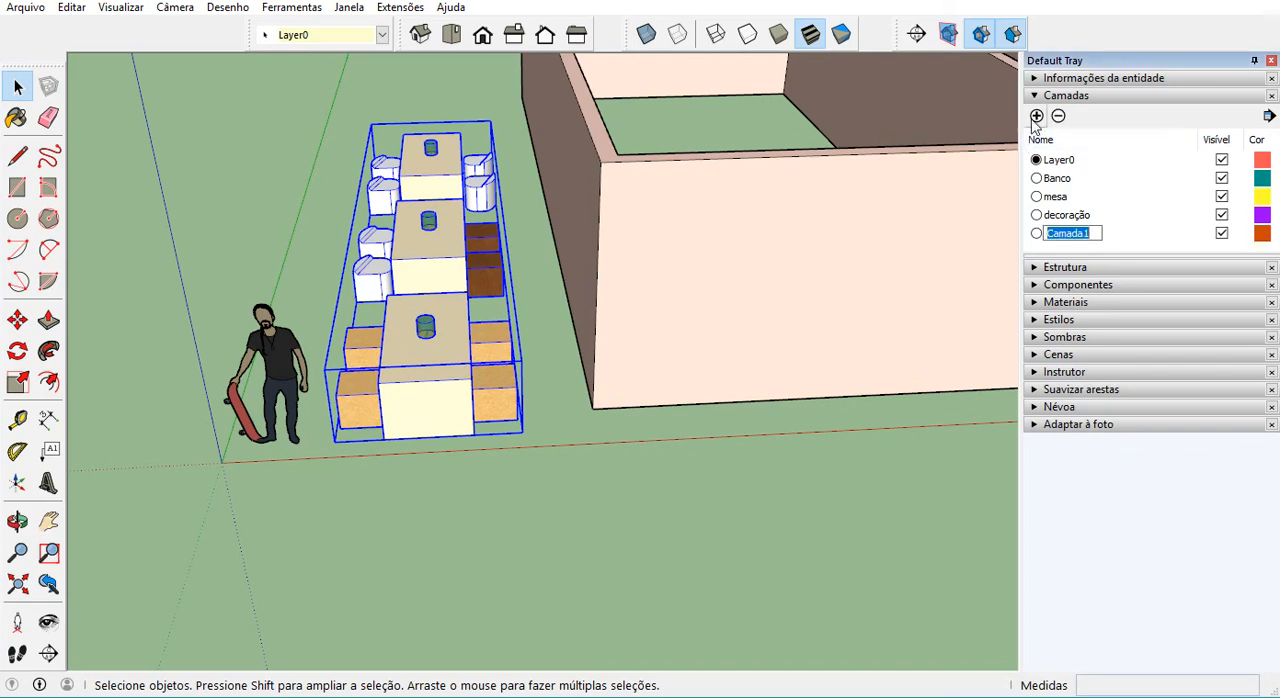
type("restaurante")
key("Return")
left_click(553, 405)
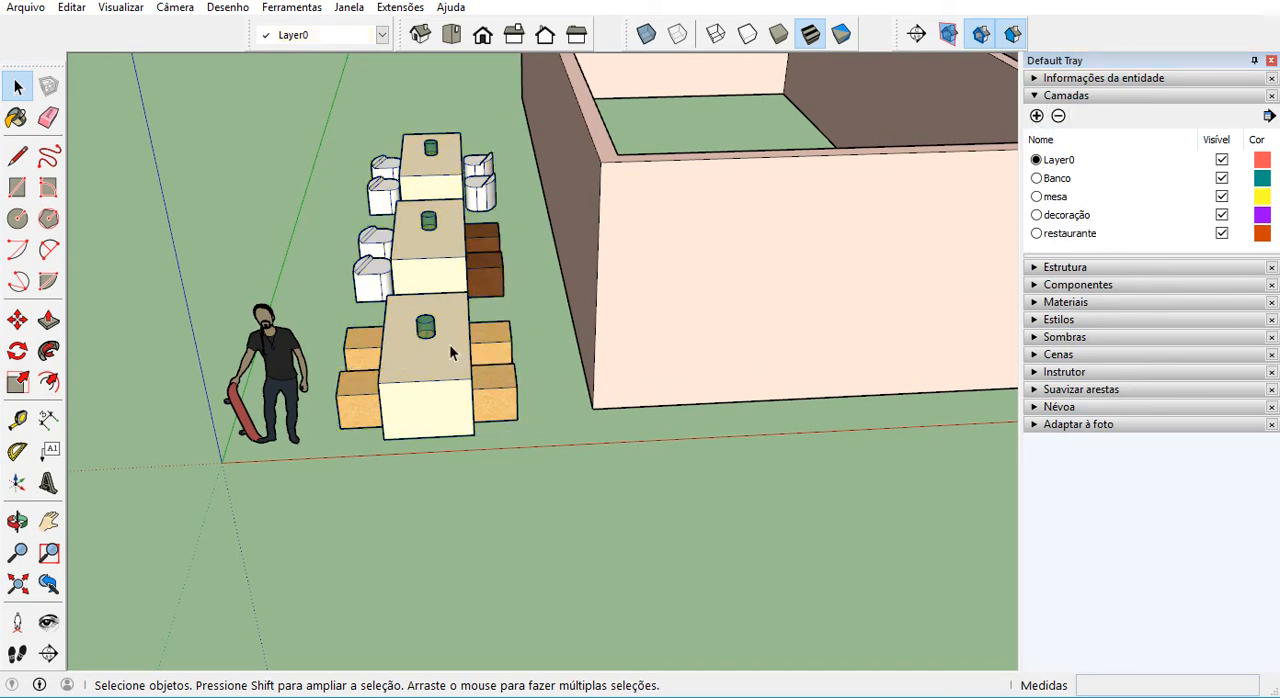
Assign the furniture group to the restaurante layer.
left_click(449, 351)
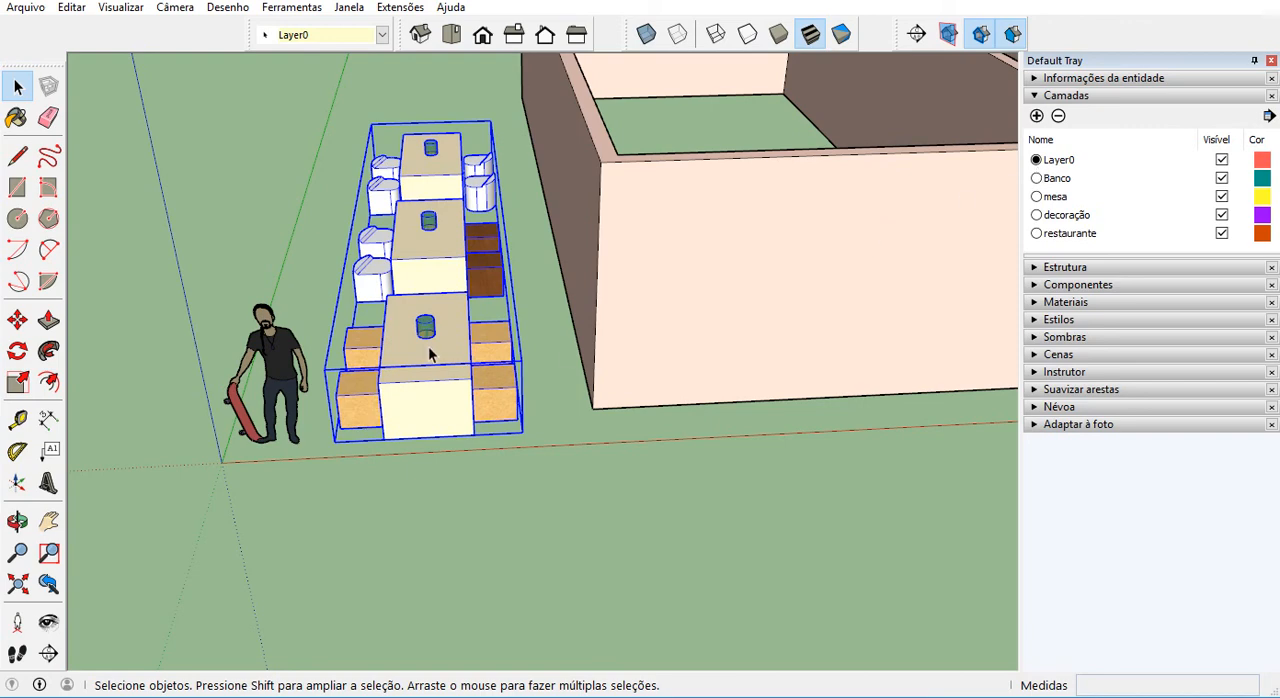
left_click(382, 38)
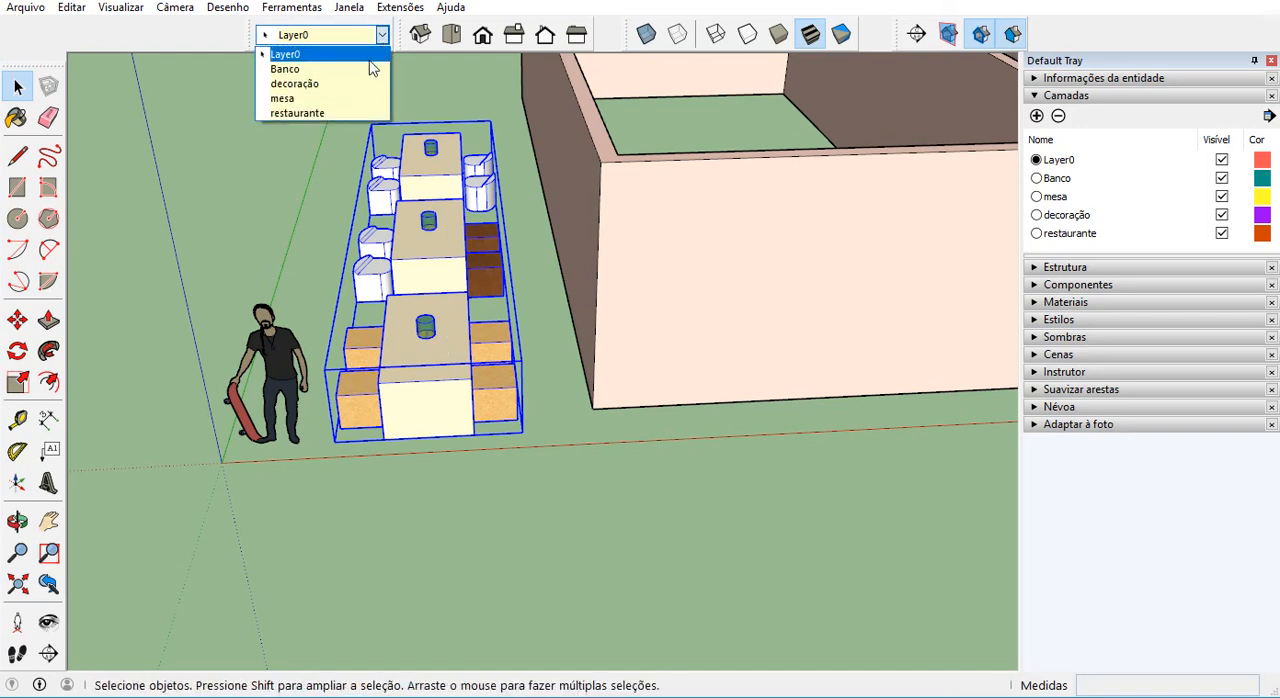
left_click(329, 113)
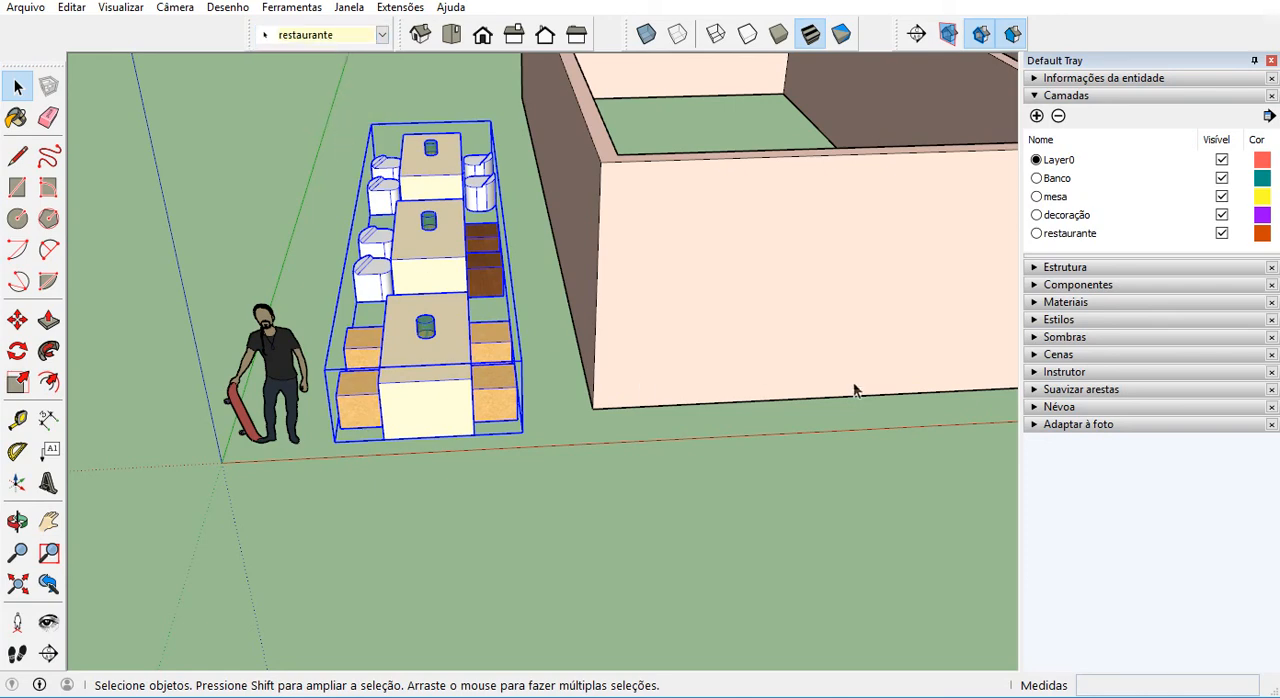
Switch the restaurante layer's visibility off and on beside the structure list to compare the entries, leaving the layer hidden.
left_click(1221, 233)
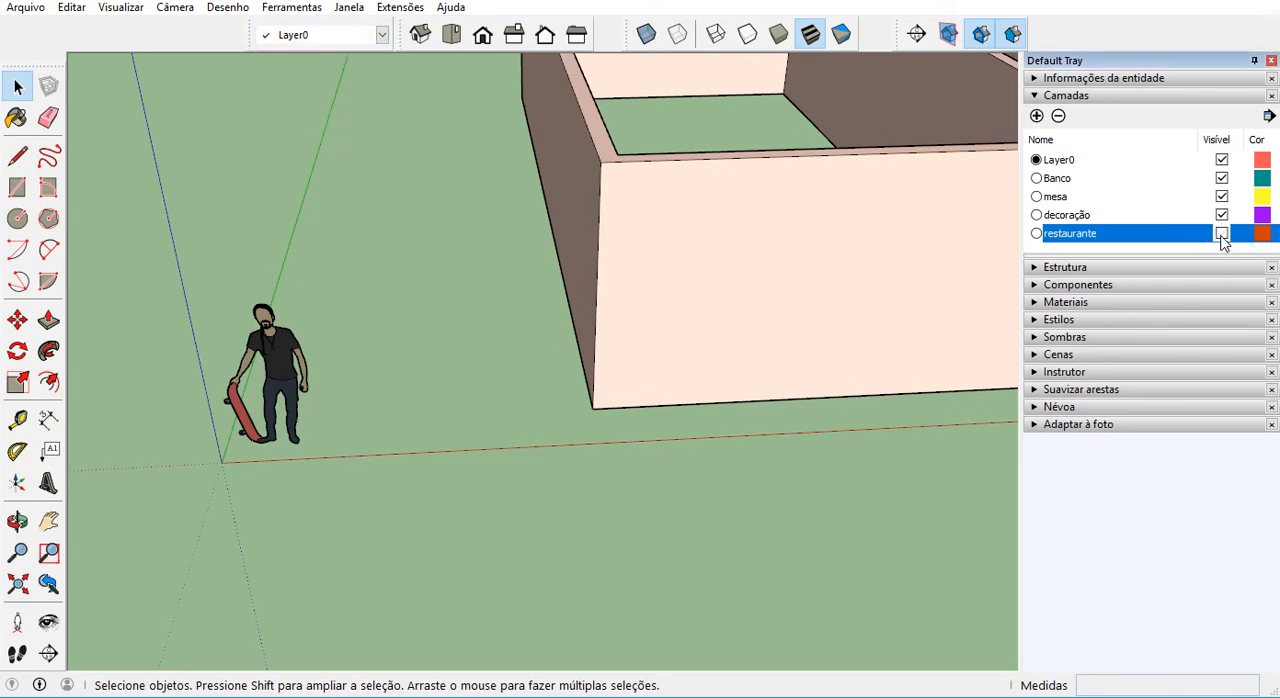
left_click(1045, 268)
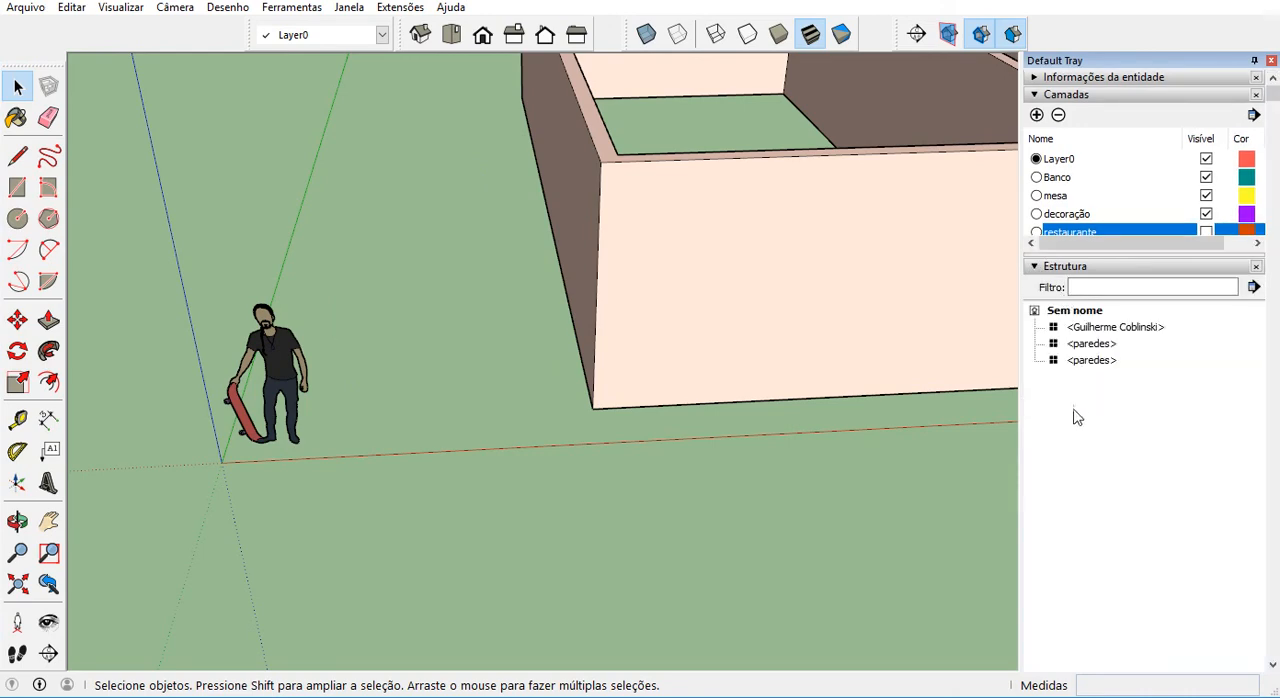
left_click_drag(1221, 245, 1231, 272)
left_click(1206, 232)
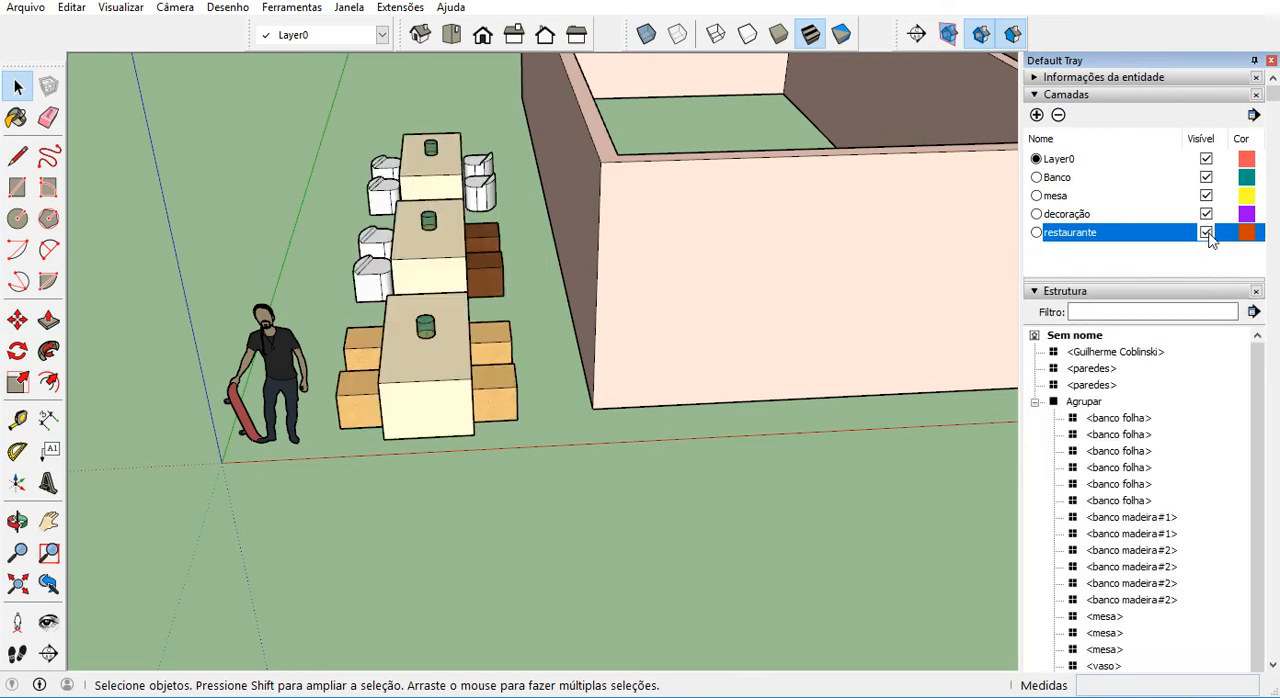
left_click(1206, 232)
left_click(1206, 232)
left_click(1206, 232)
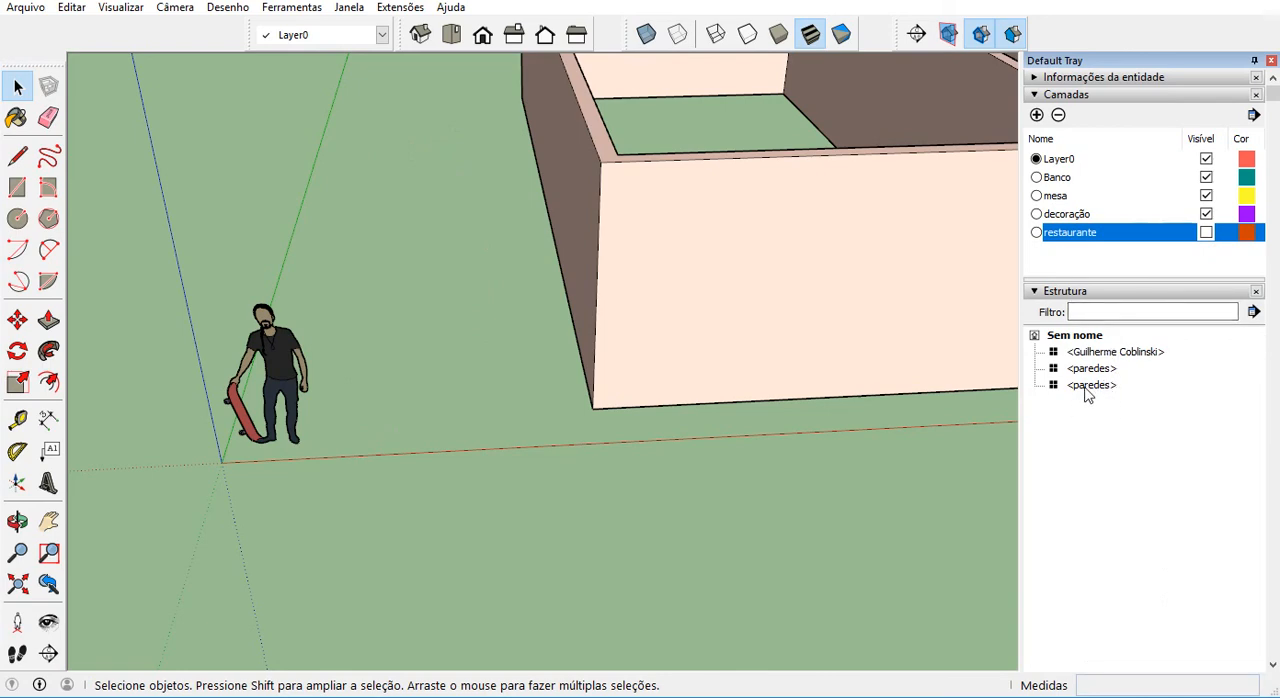
Draw a 3 by 1.5 m rectangle on the copied enclosure's front wall, from its side edge's midpoint to its bottom edge's midpoint.
middle_click_drag(886, 385, 537, 453, "shift")
scroll(537, 453, "down", 2)
middle_click_drag(802, 412, 663, 330)
middle_click_drag(821, 420, 882, 407)
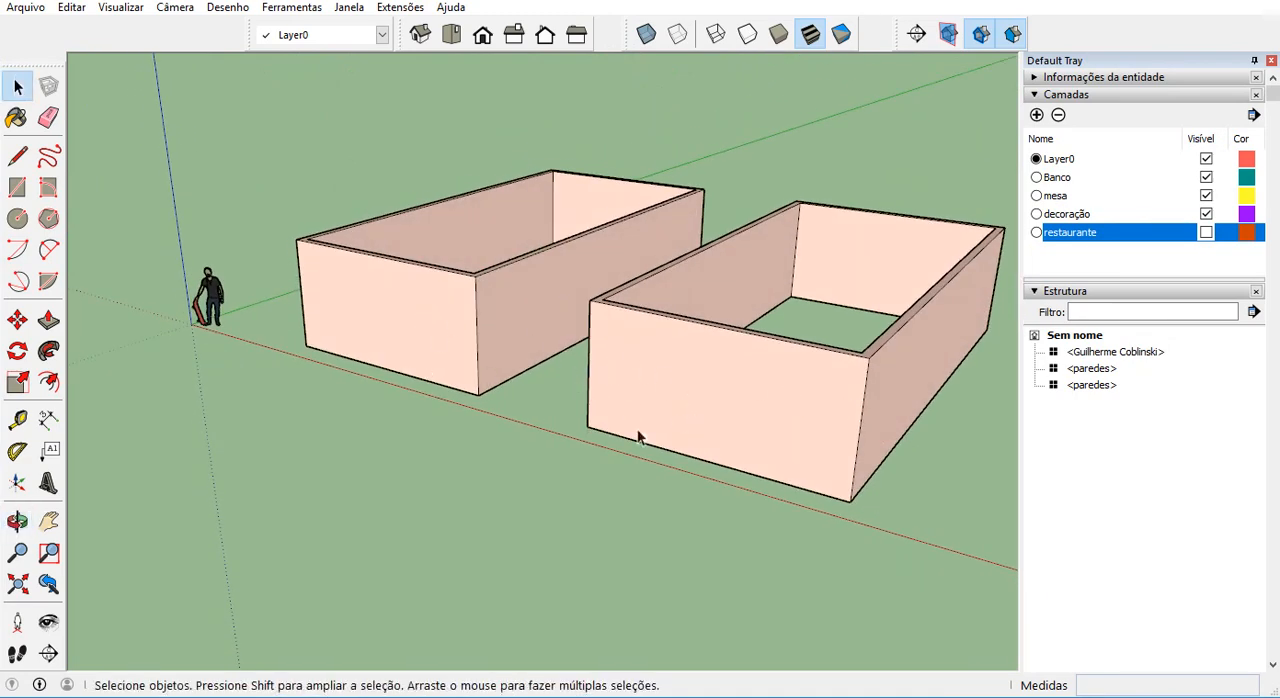
scroll(949, 502, "up", 1)
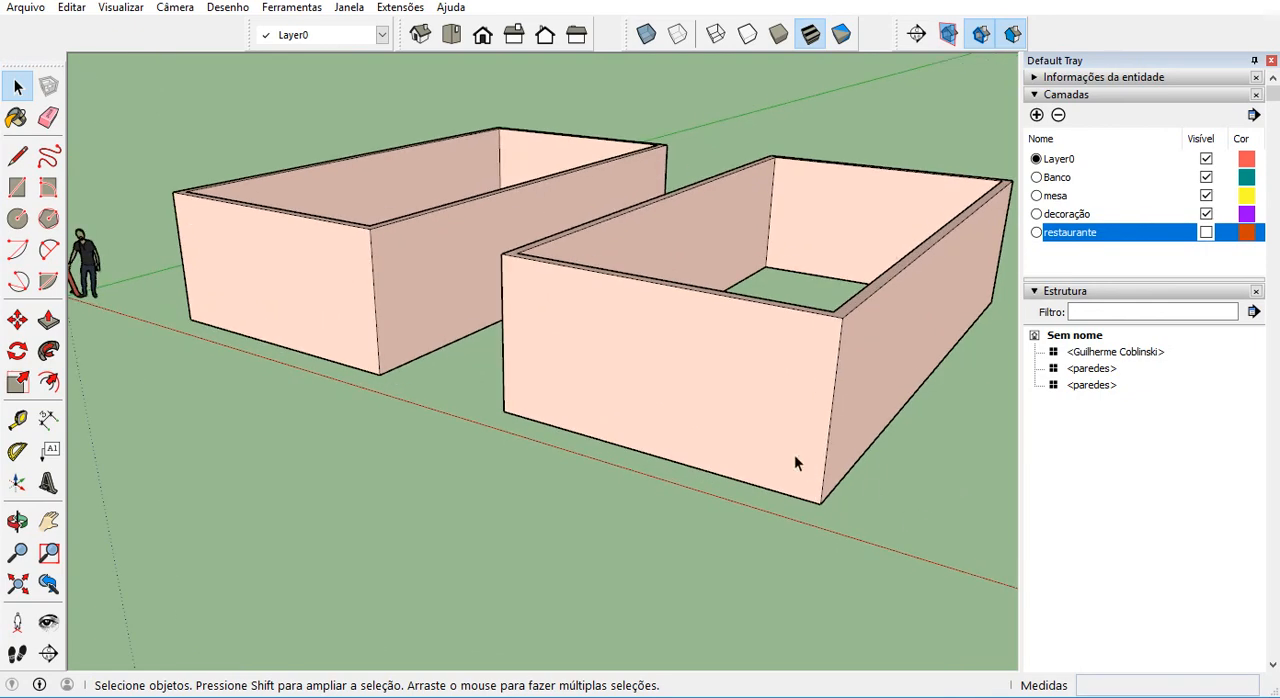
left_click(786, 457)
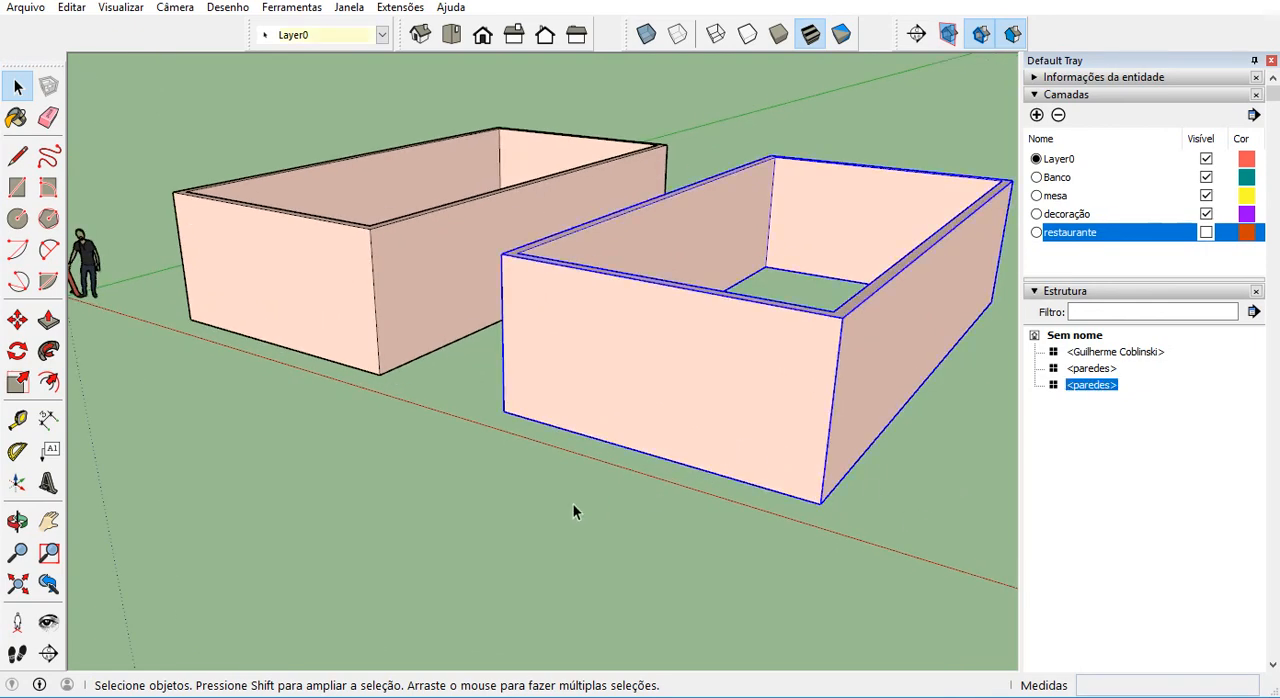
left_click(17, 187)
scroll(640, 405, "up", 2)
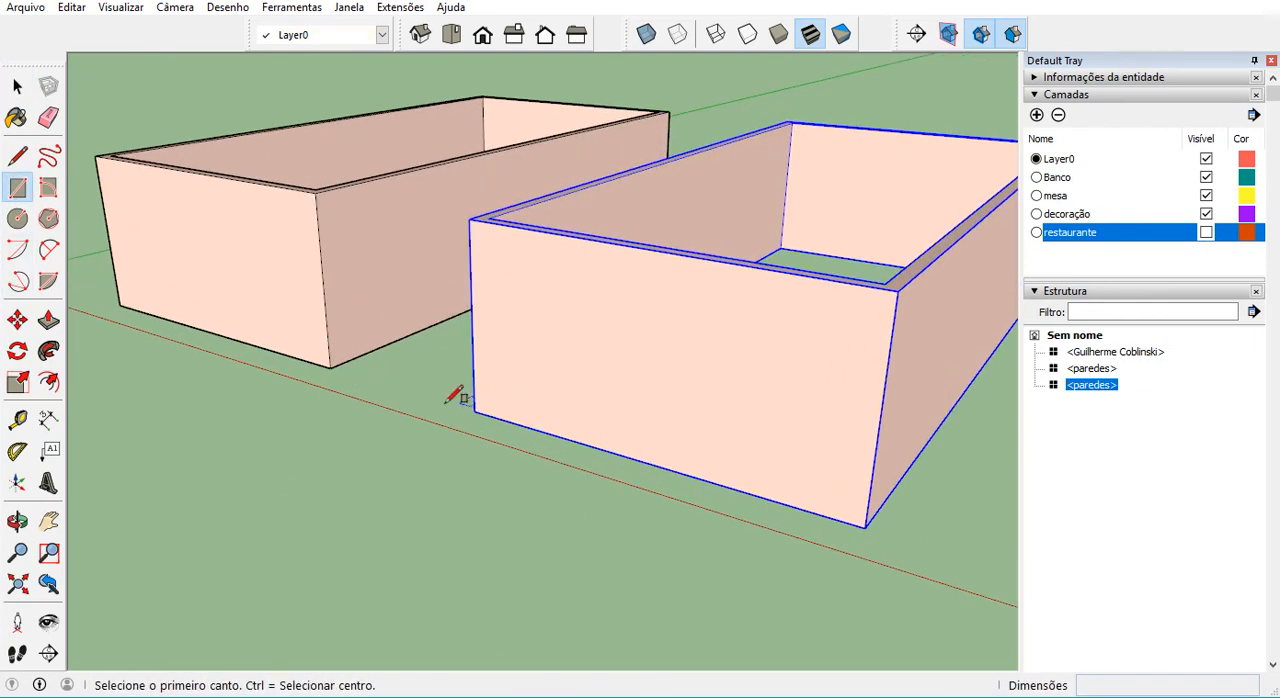
middle_click_drag(484, 308, 502, 335)
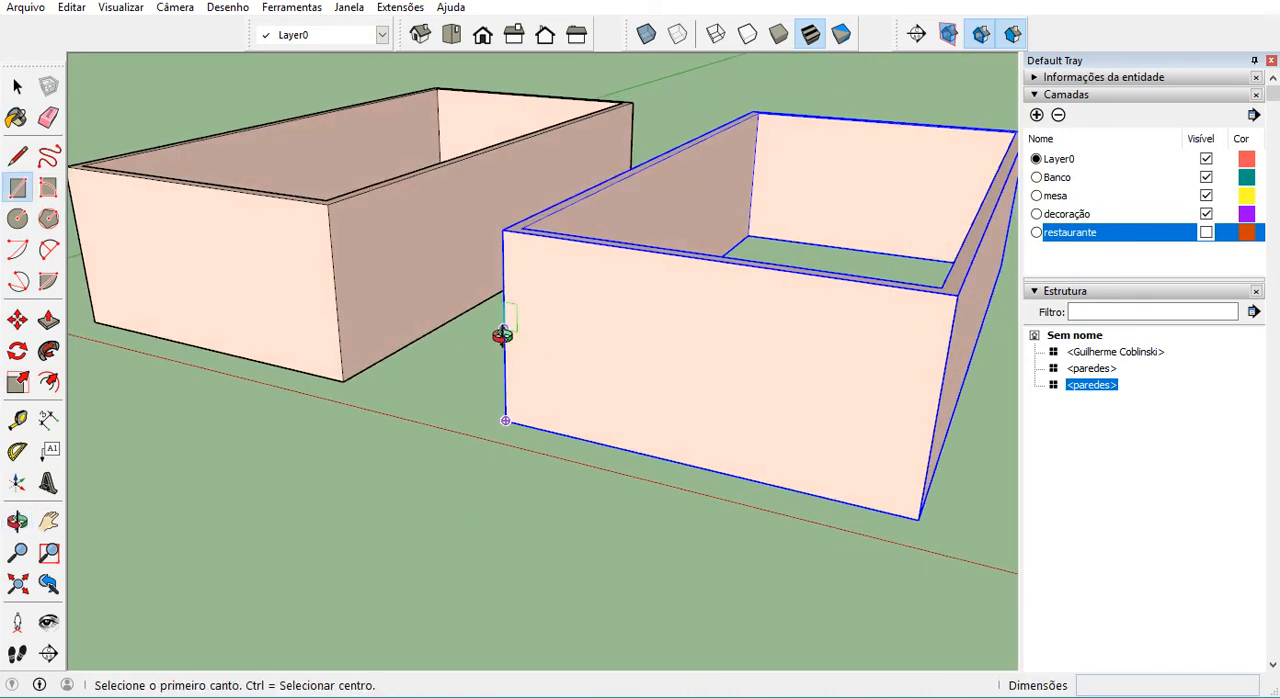
left_click(504, 328)
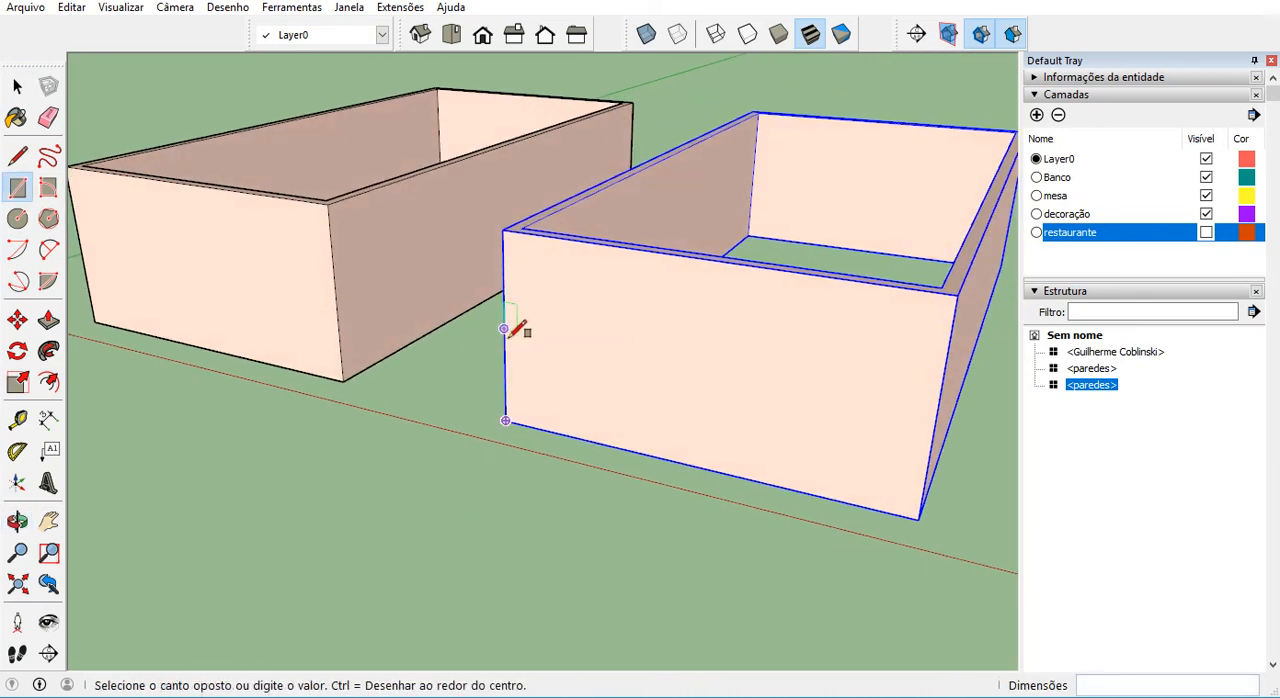
left_click(693, 463)
Extrude the rectangle outward from the wall by about 0.21 m with Push/Pull.
left_click(48, 319)
scroll(674, 403, "up", 1)
left_click(672, 409)
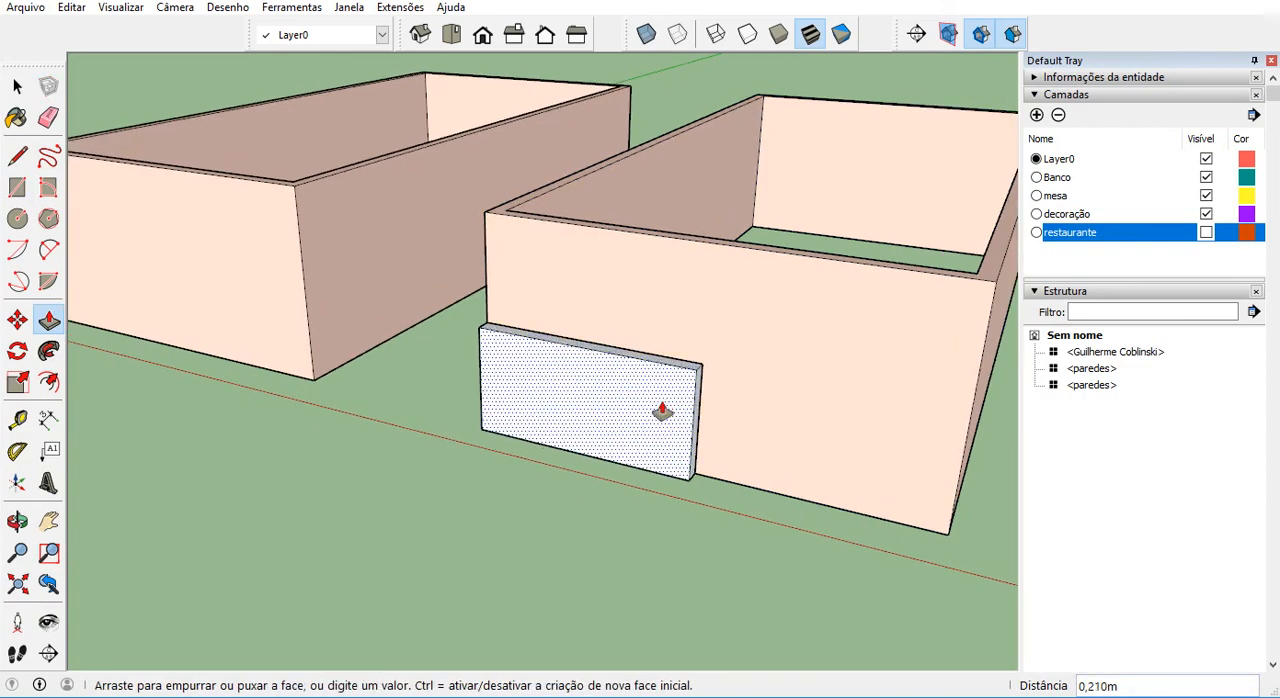
left_click(662, 410)
Turn the whole extruded panel into a component named acabamento madeira.
middle_click_drag(674, 418, 608, 423)
scroll(623, 434, "up", 4)
key("space")
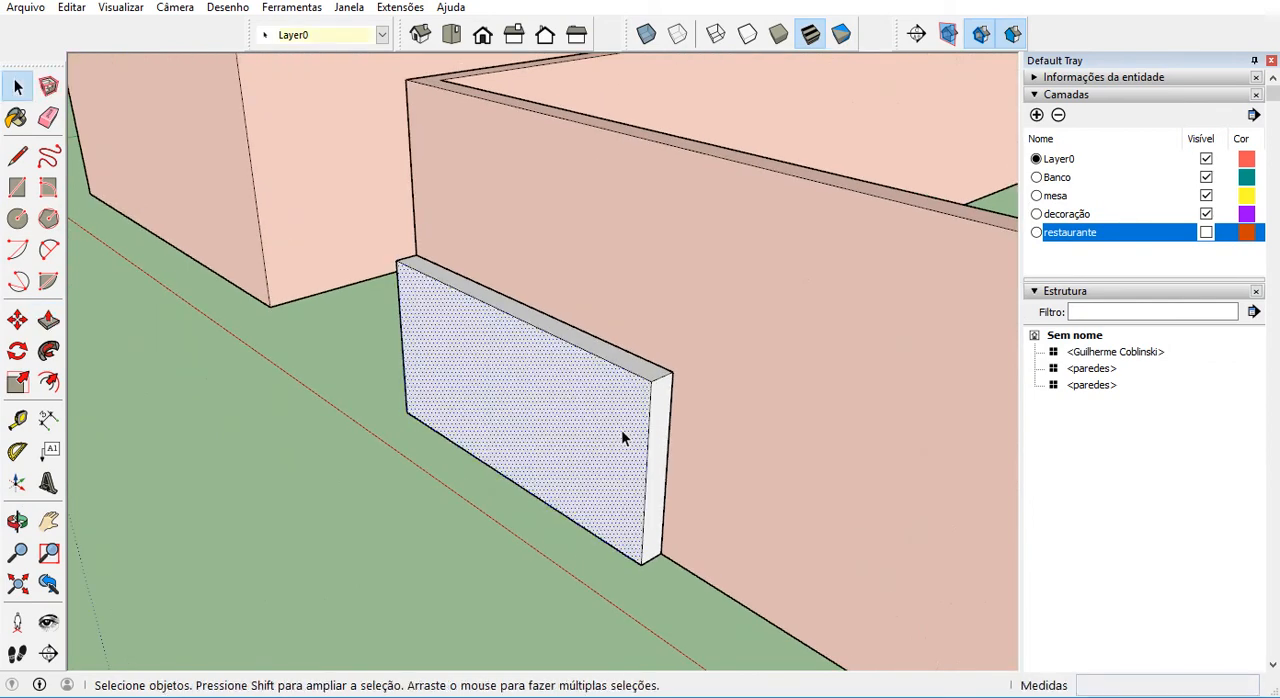
triple_click(621, 429)
right_click(606, 401)
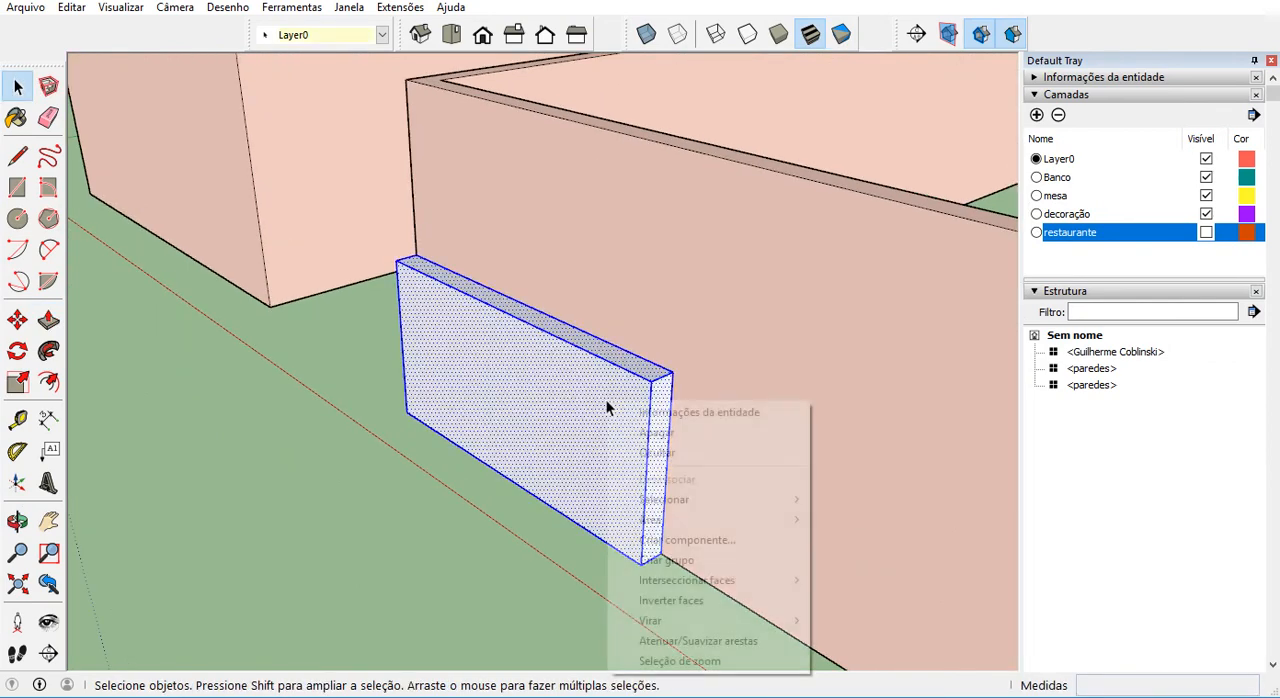
left_click(722, 545)
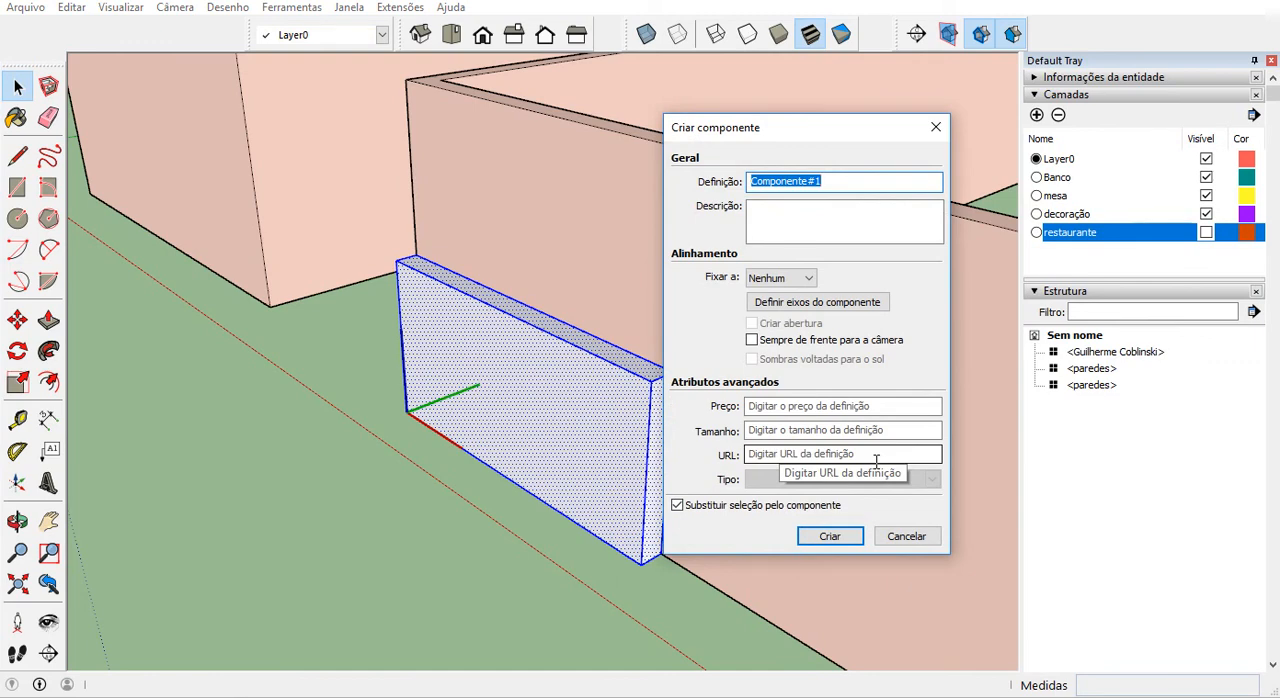
type("acabamento madeira")
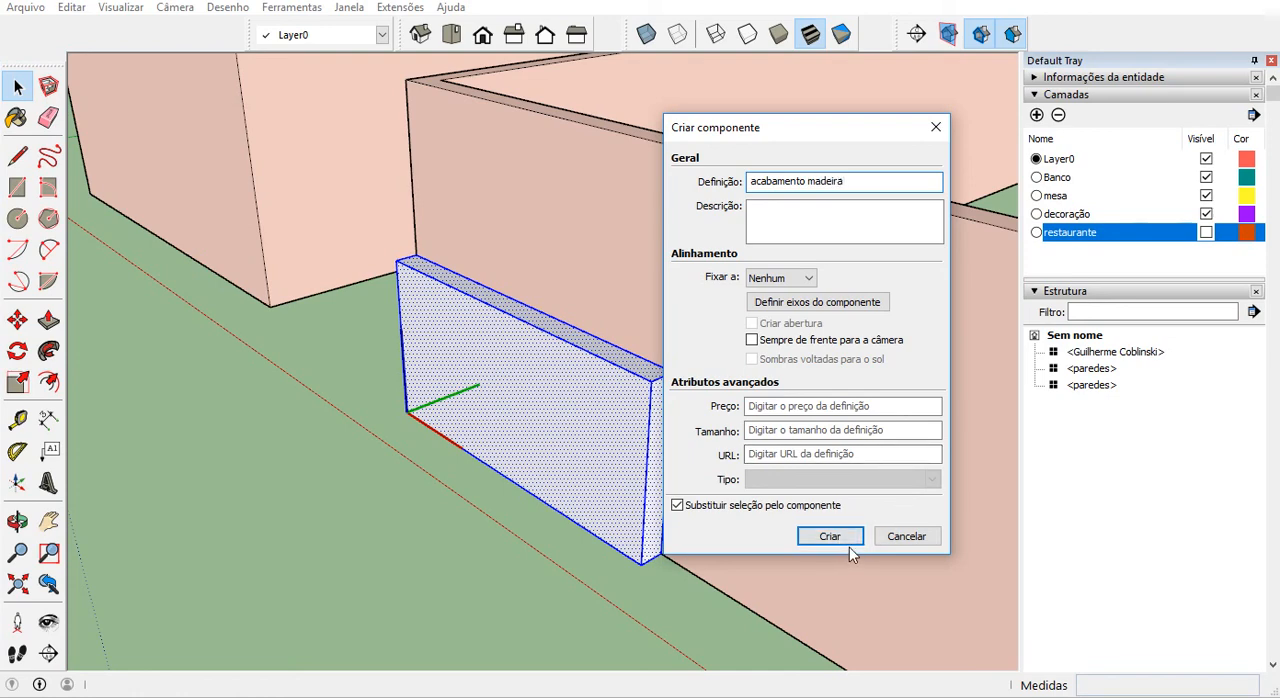
left_click(853, 546)
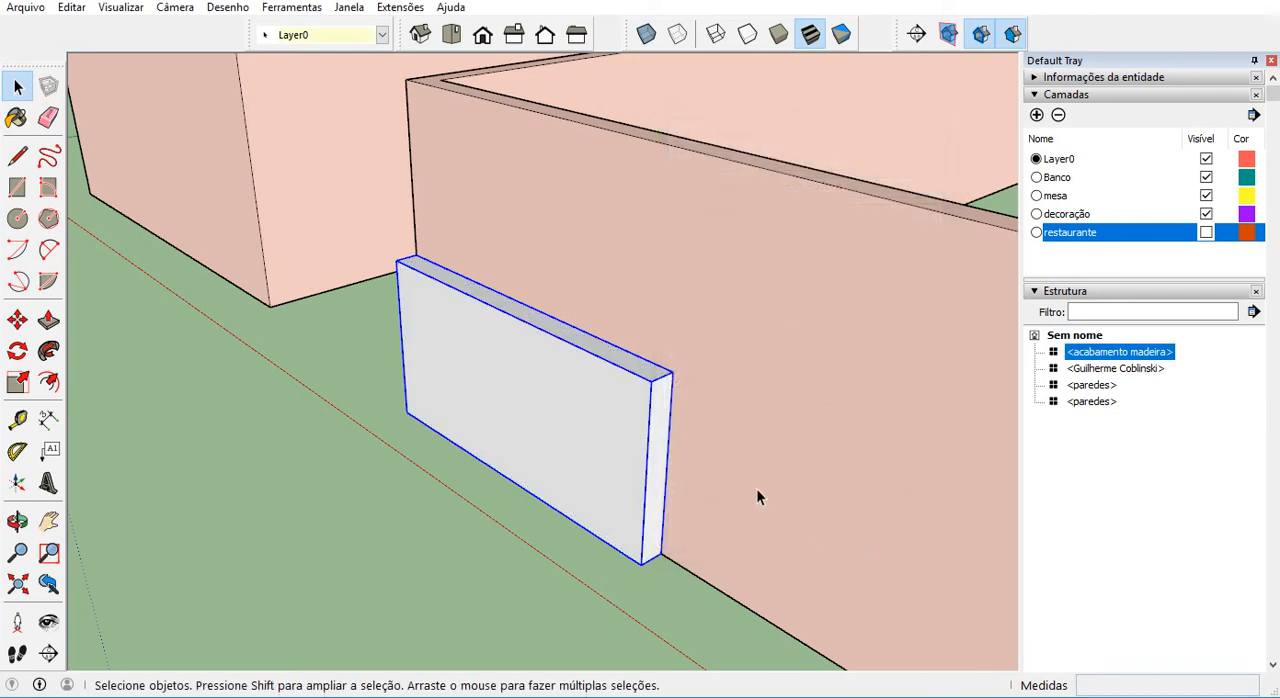
Select all geometry inside the acabamento madeira component and browse the Paisagismo, Cercas e vegetação material collection.
double_click(629, 415)
triple_click(629, 415)
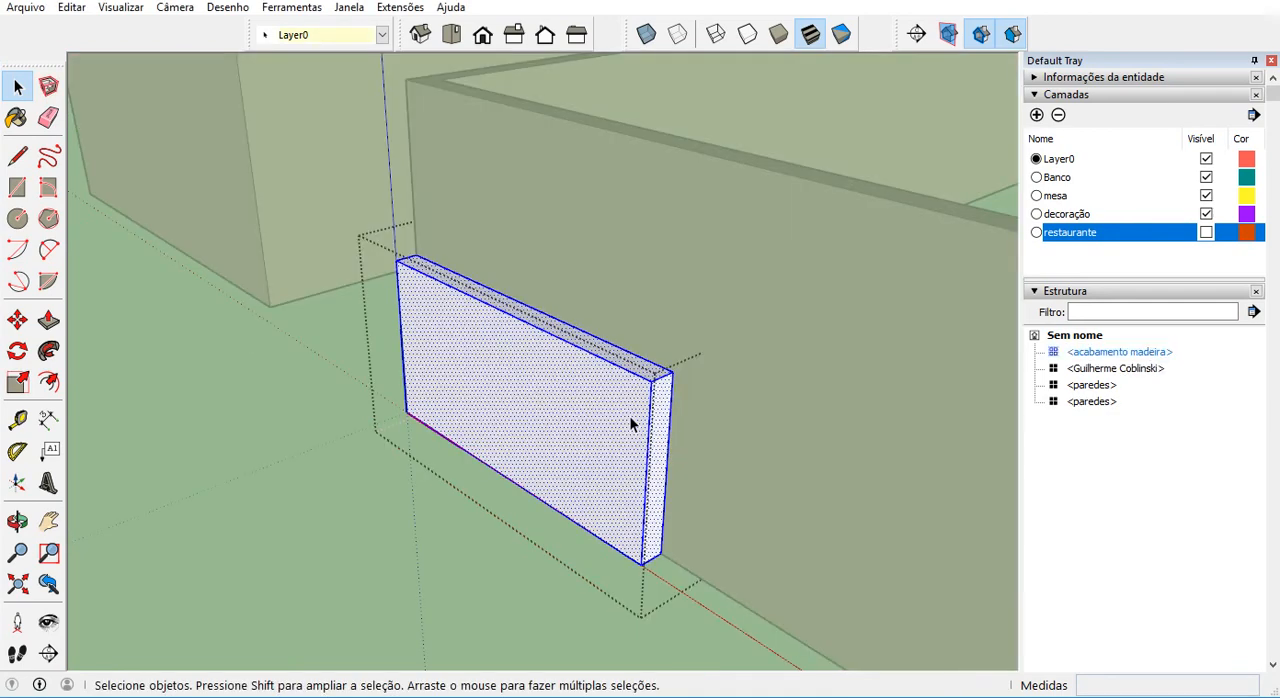
left_click(1036, 95)
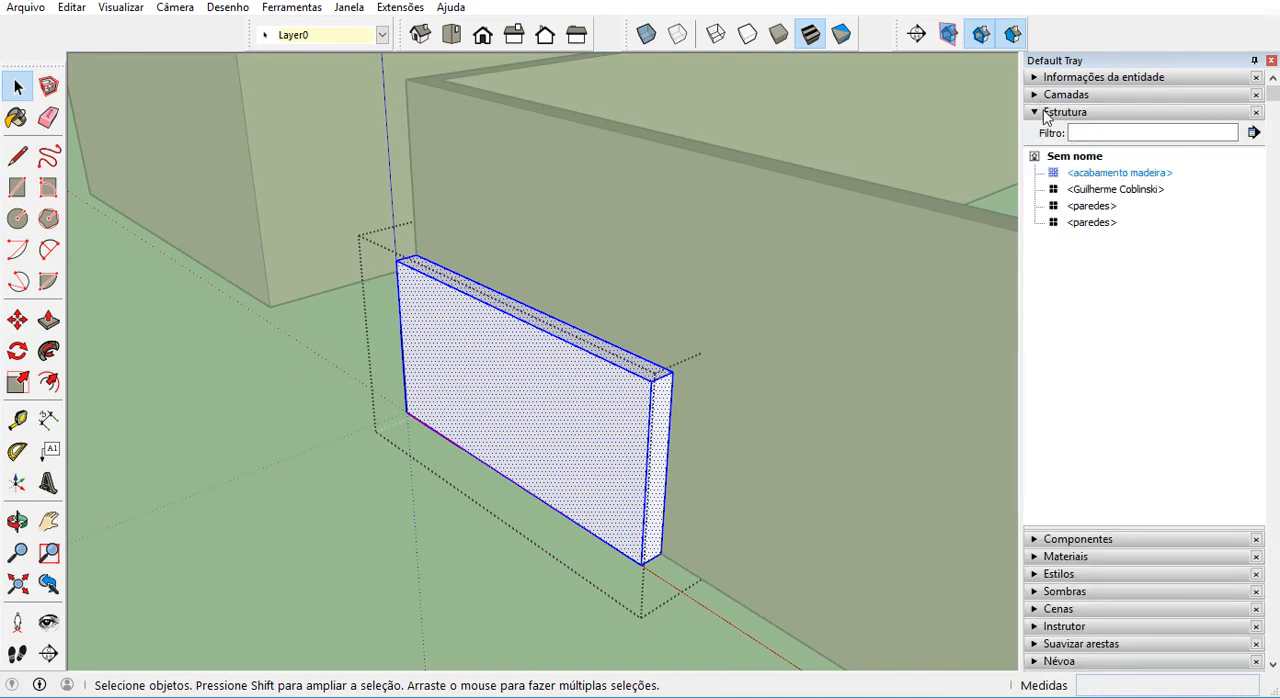
left_click(1043, 113)
left_click(1046, 149)
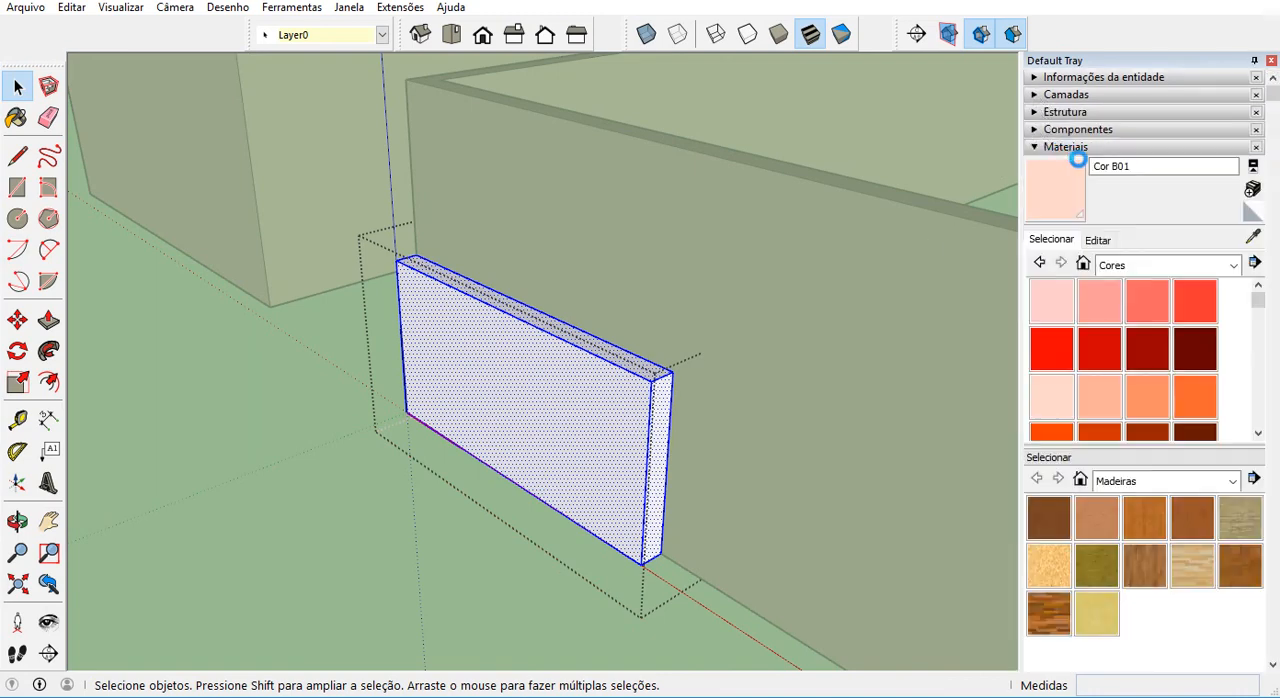
left_click(1148, 264)
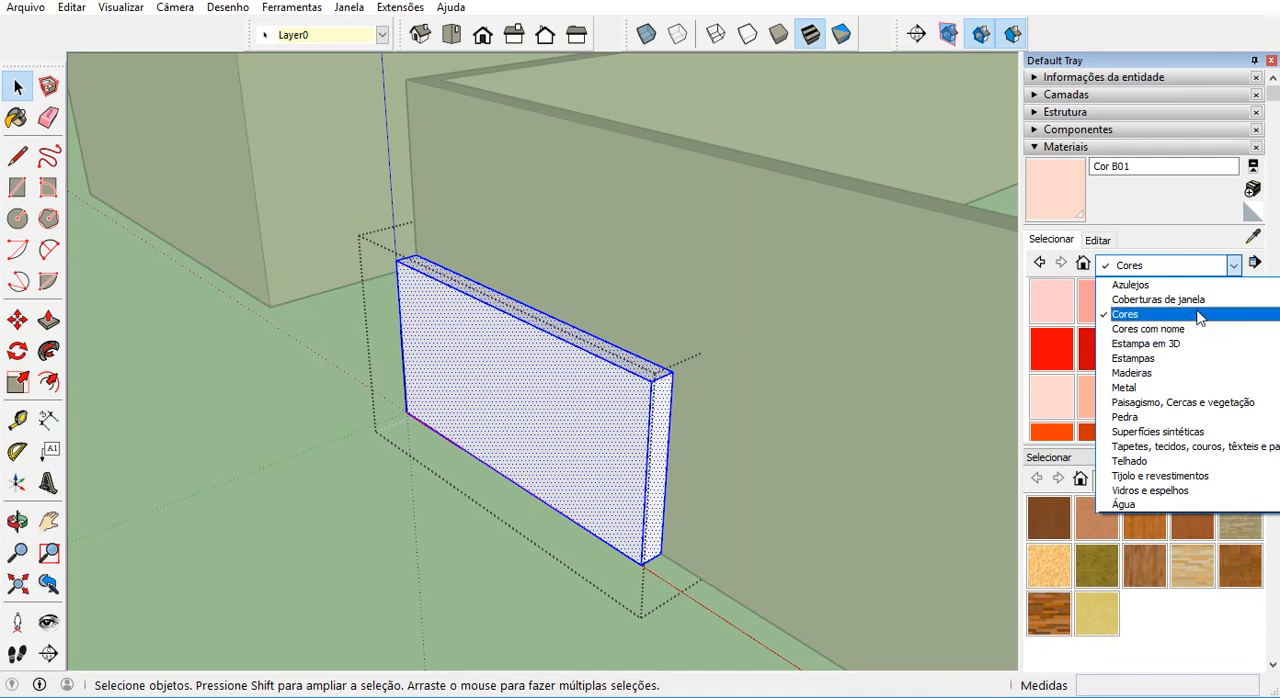
left_click(1212, 402)
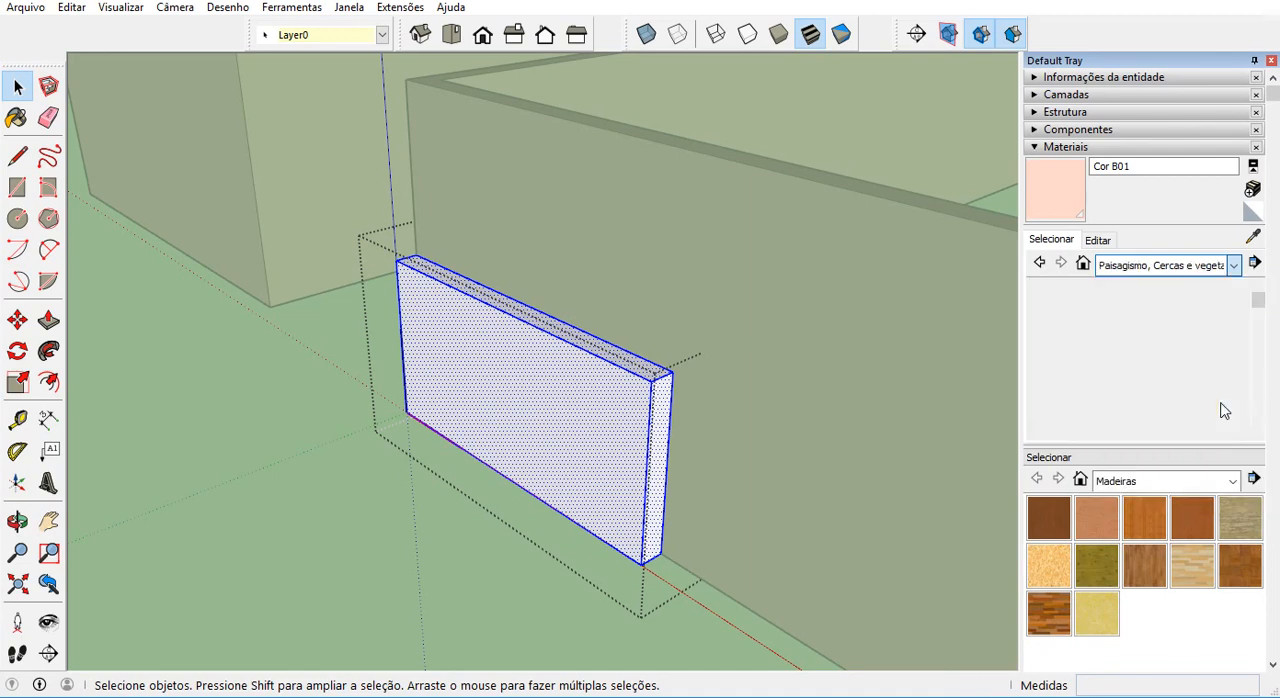
scroll(1222, 392, "down", 10)
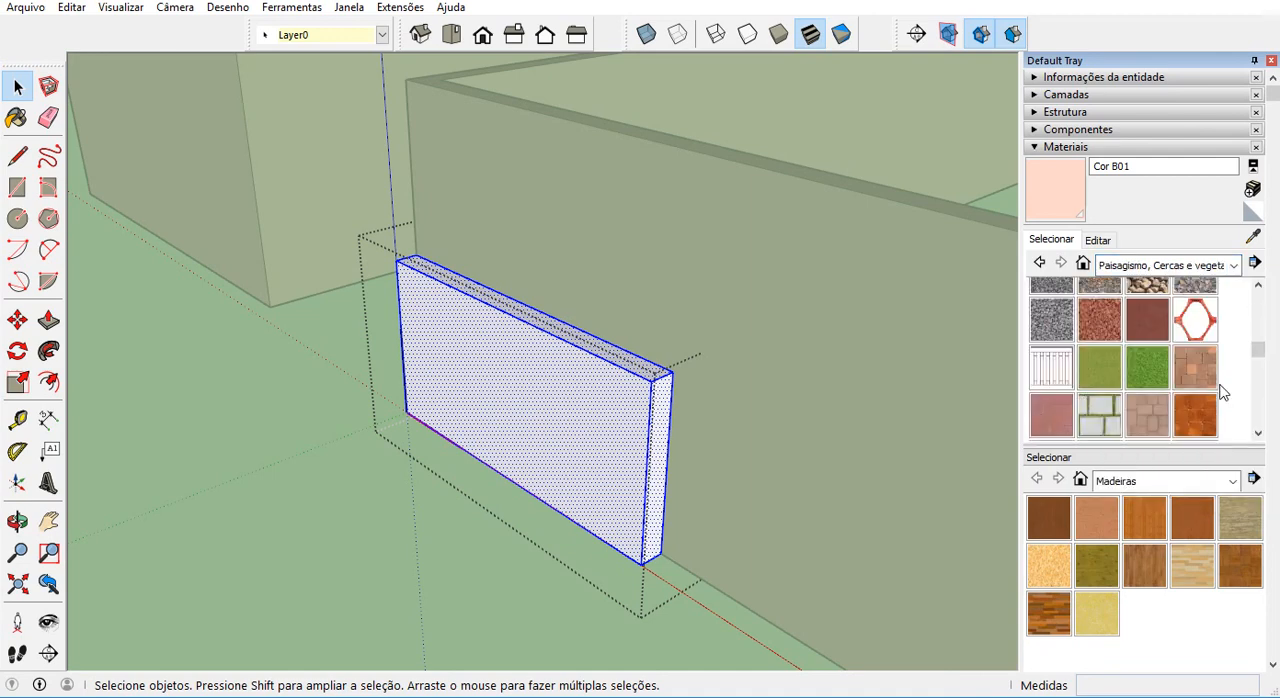
scroll(1222, 392, "up", 8)
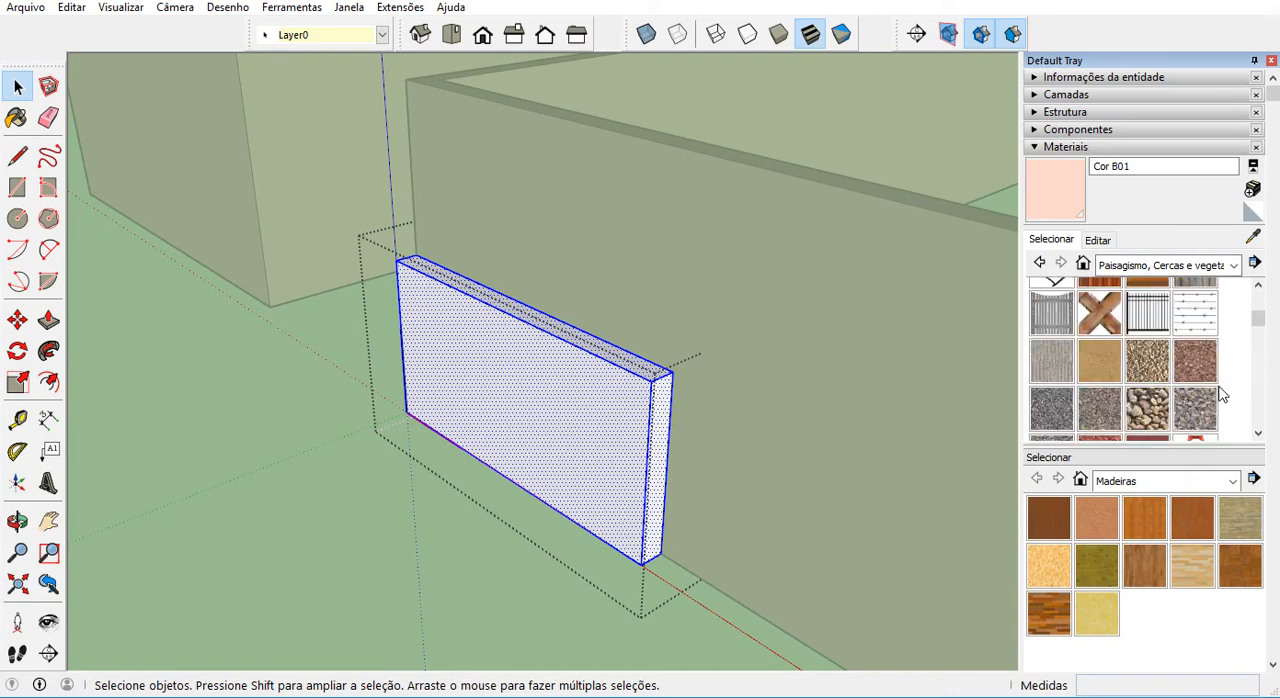
Paint the selected panel geometry with the Cerca de madeira material and leave the component.
left_click(1097, 346)
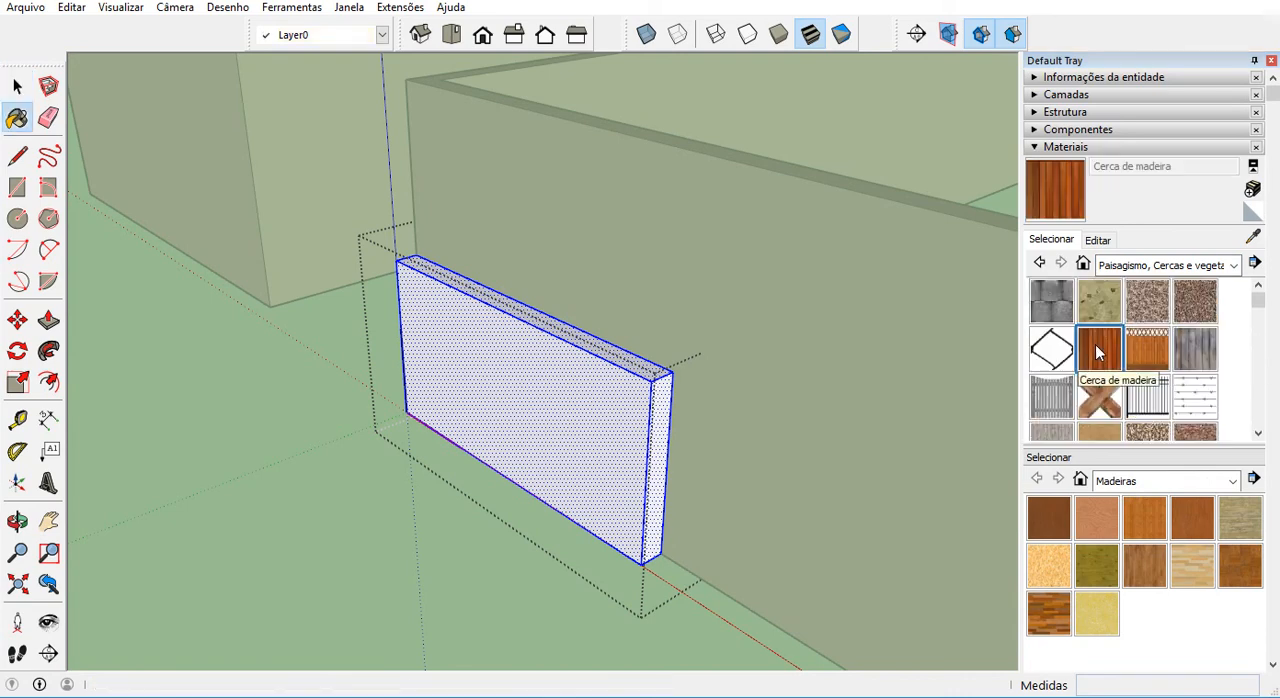
left_click(537, 450)
mouse_move(540, 445)
middle_mouse_down()
mouse_move(669, 463)
mouse_move(923, 371)
mouse_move(480, 363)
mouse_move(523, 400)
mouse_move(760, 440)
mouse_move(1011, 412)
mouse_move(474, 389)
mouse_move(446, 374)
middle_mouse_up()
scroll(567, 378, "down", 3)
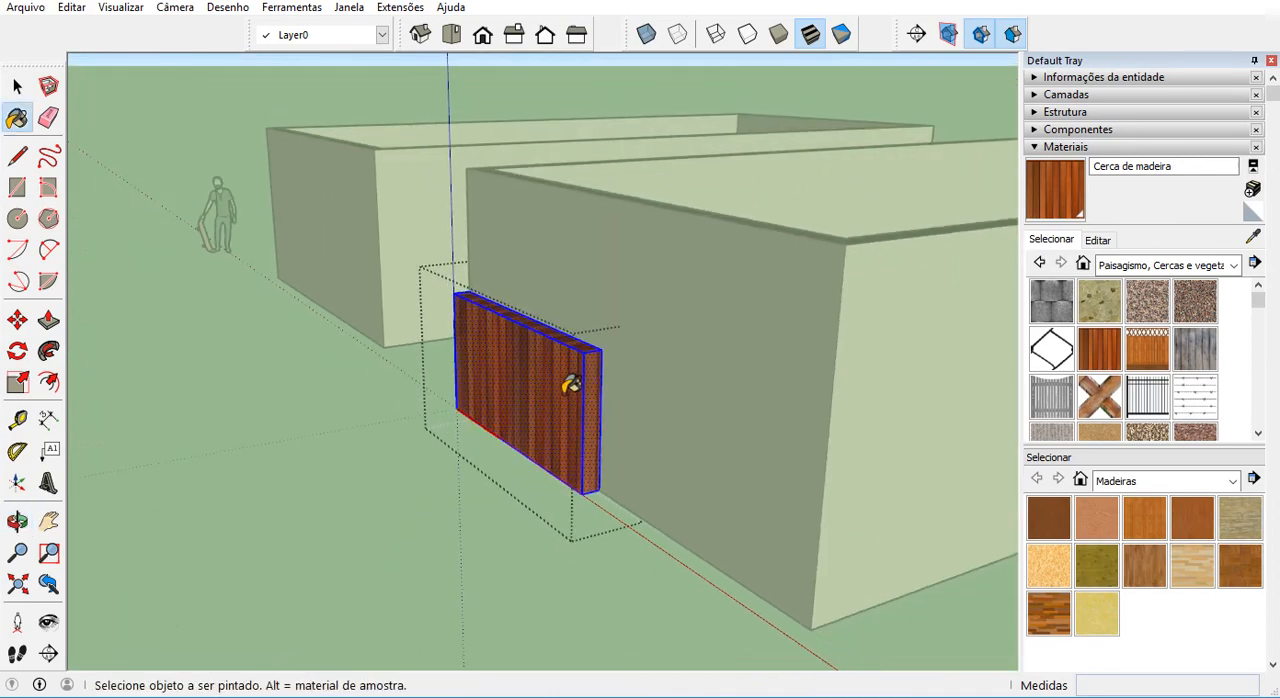
middle_click_drag(569, 380, 653, 436)
key("space")
left_click(571, 515)
middle_click_drag(591, 487, 606, 457)
left_click(605, 459)
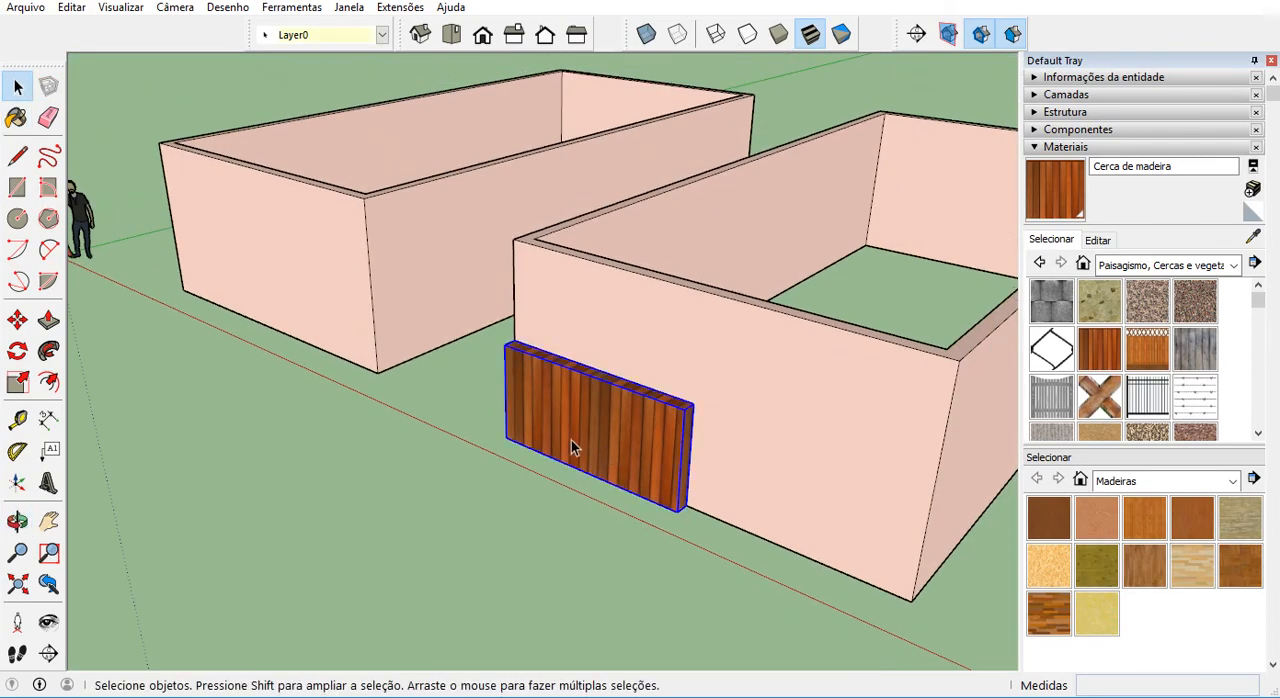
scroll(615, 430, "down", 3)
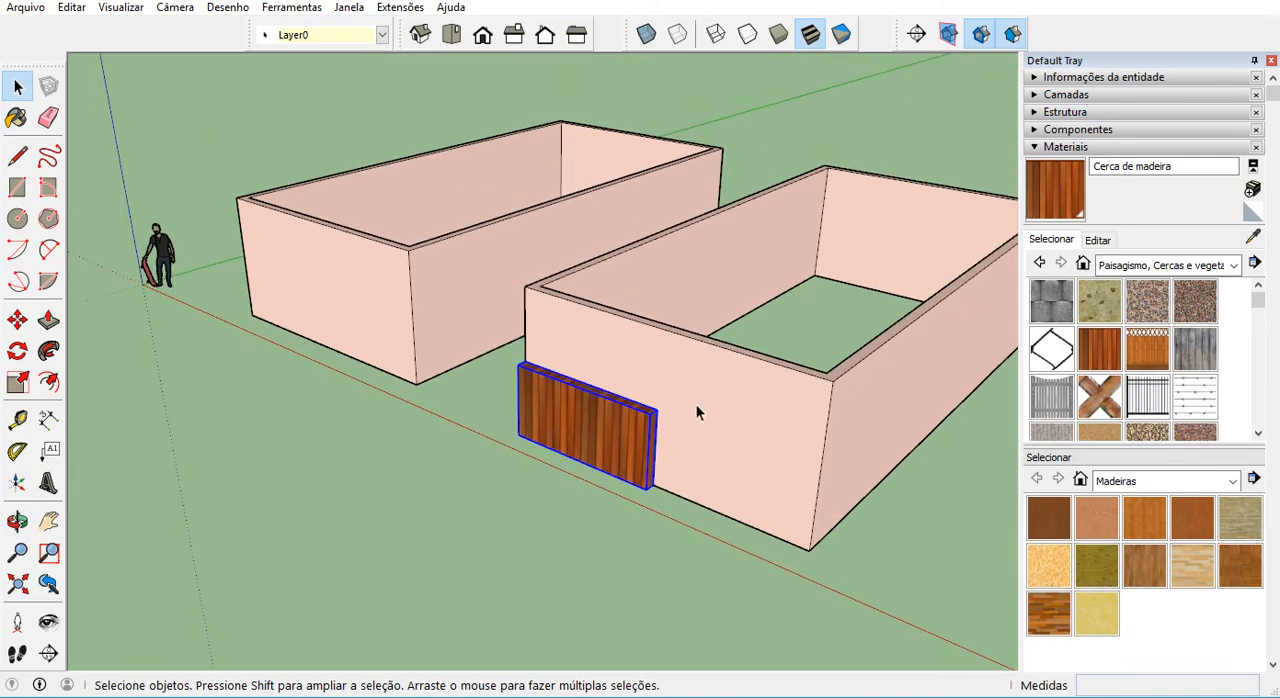
Inside the copied paredes component, draw a rectangle 1.5 m wide and about 1.1 m high on the front wall, from the wood panel's upper corner.
left_click(736, 395)
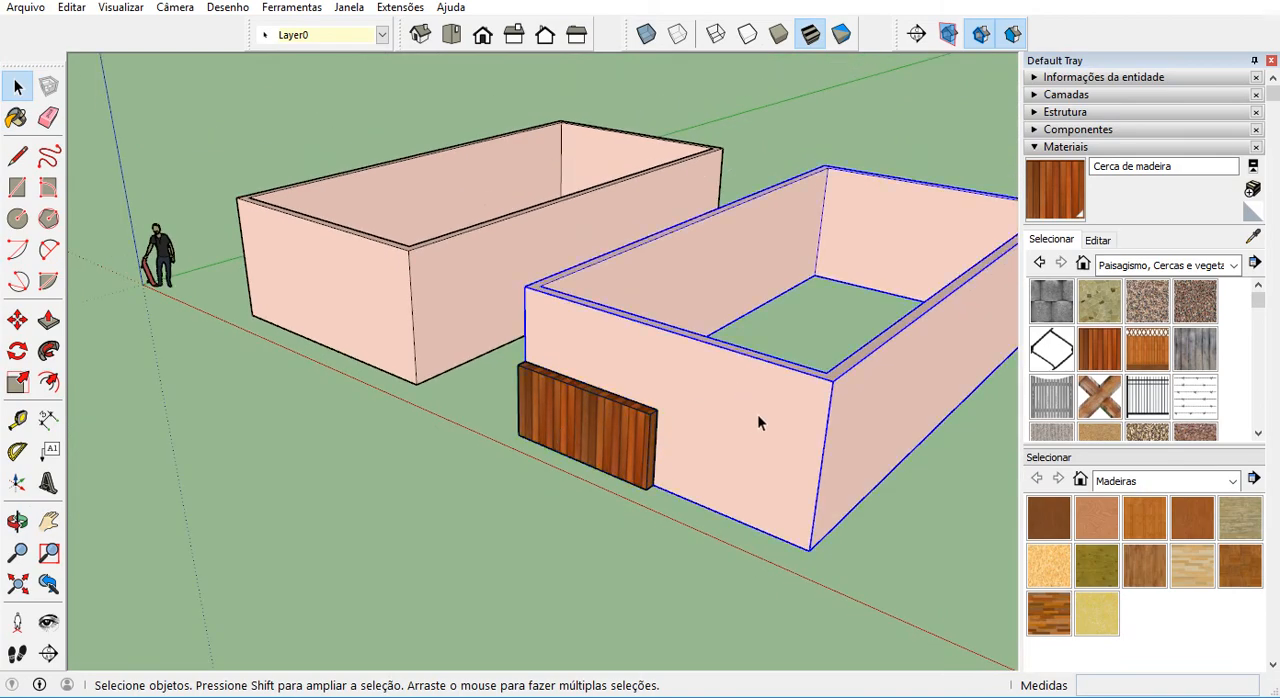
scroll(757, 420, "up", 2)
double_click(698, 420)
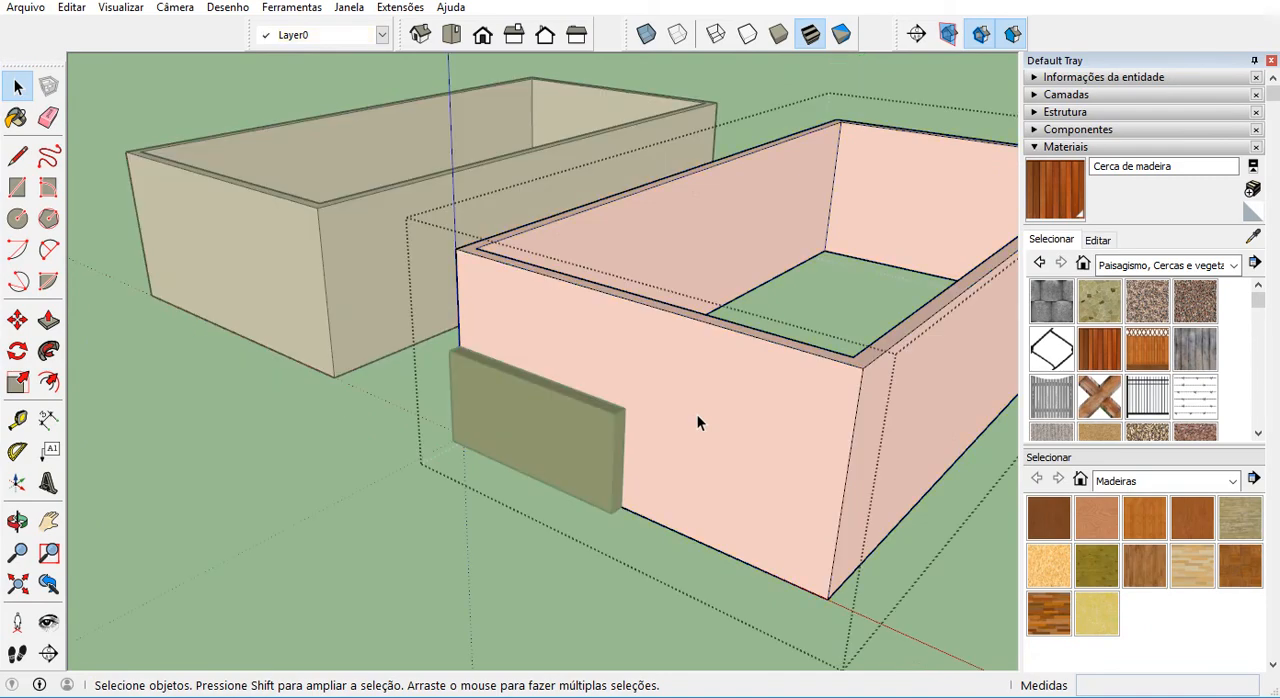
key("r")
scroll(686, 414, "up", 2)
middle_click_drag(651, 429, 451, 355)
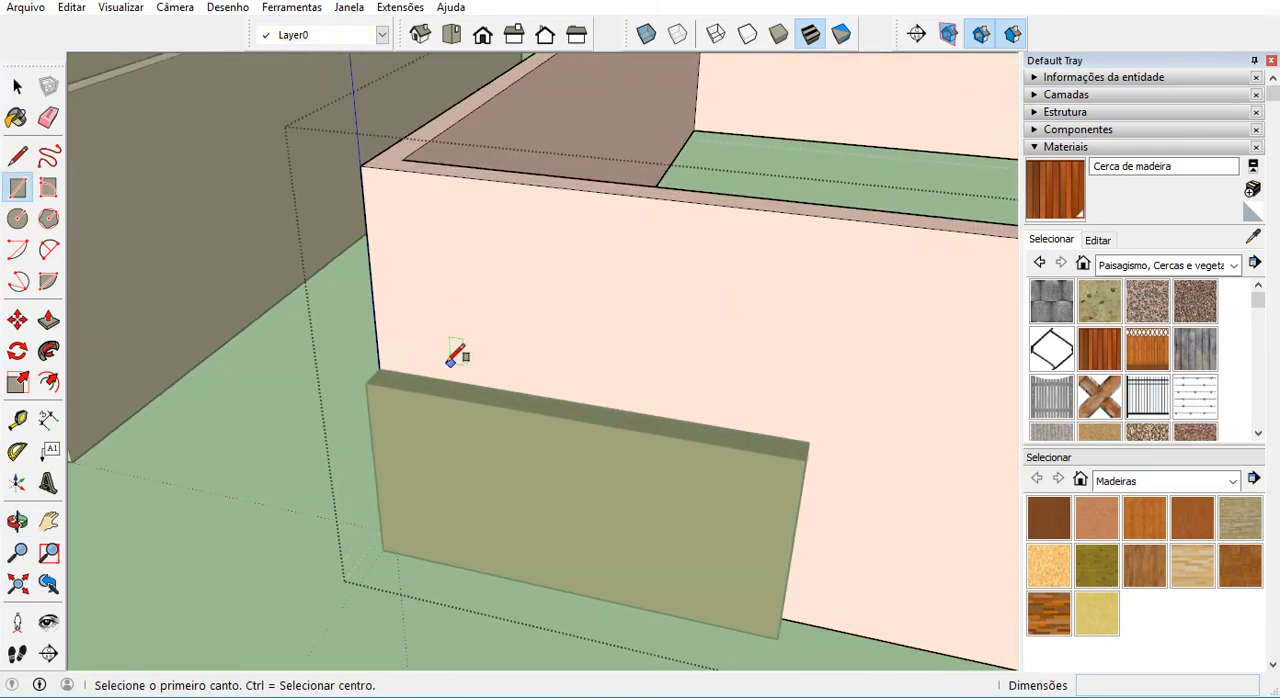
left_click(806, 440)
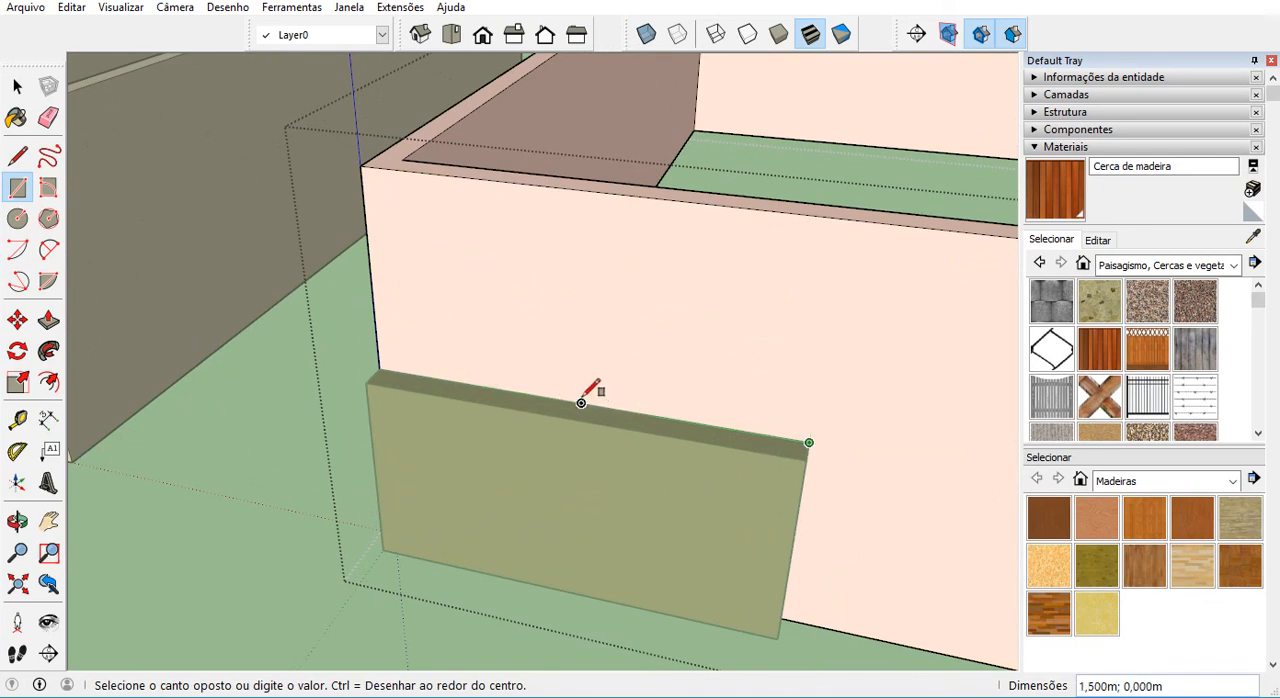
left_click(583, 254)
Push the rectangle 0.2 m through the wall with Push/Pull to cut a window opening, and leave the component.
key("space")
left_click(612, 312)
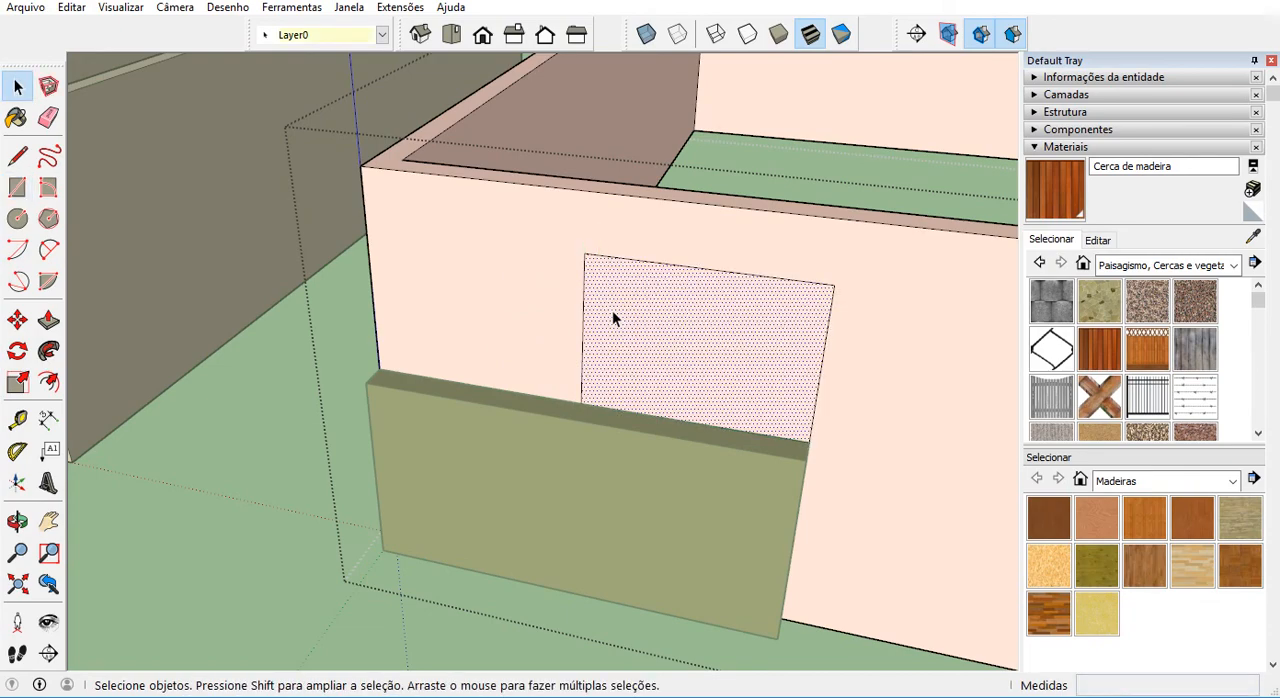
key("p")
left_click(652, 334)
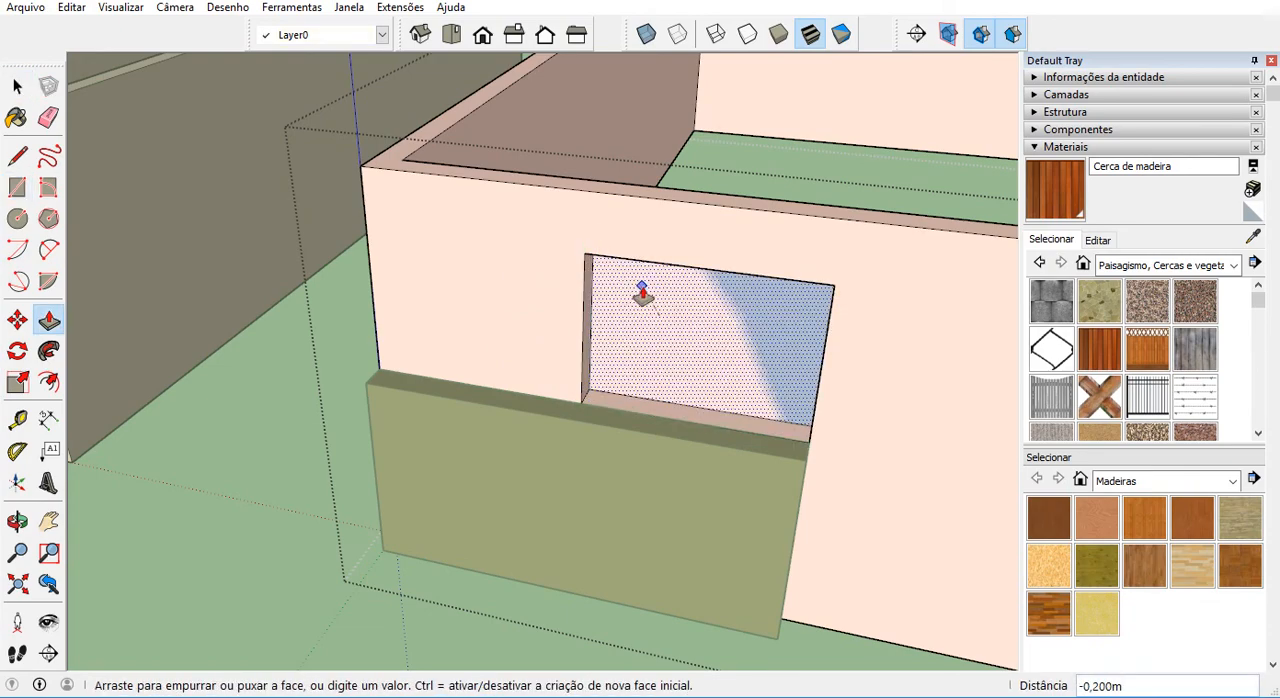
left_click(643, 294)
scroll(642, 302, "down", 5)
mouse_move(691, 386)
middle_mouse_down()
mouse_move(686, 289)
mouse_move(654, 377)
middle_mouse_up()
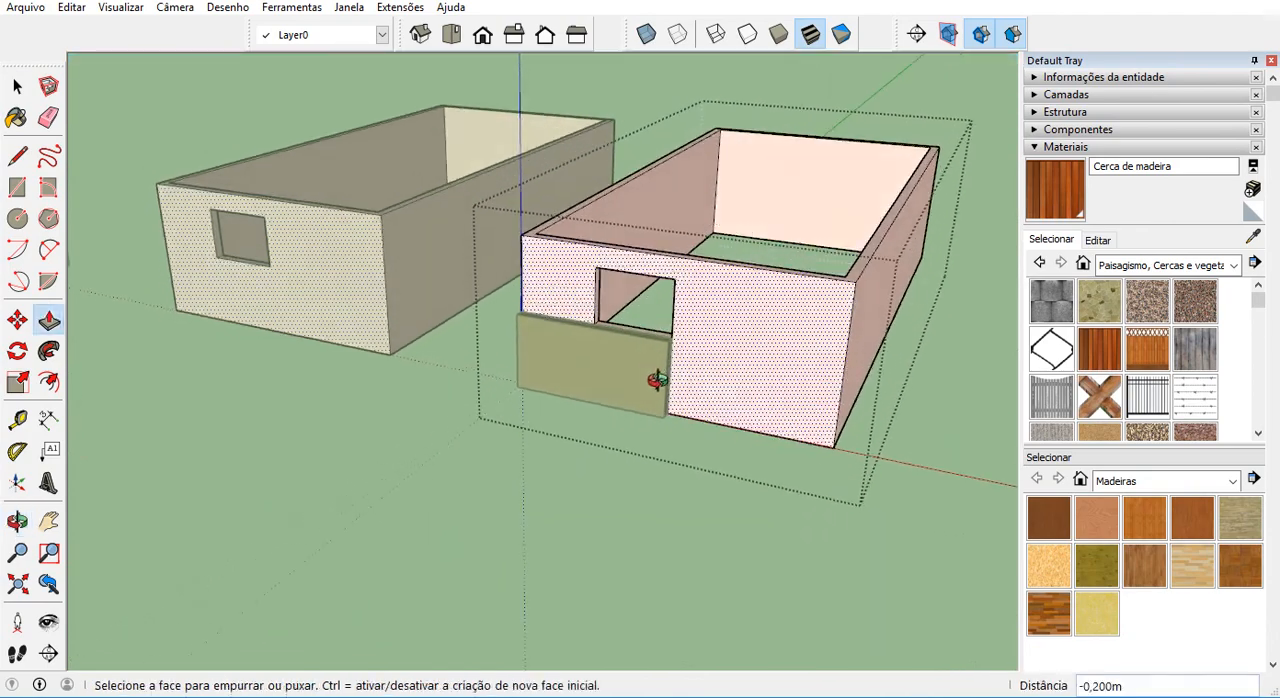
key("space")
middle_click_drag(687, 420, 632, 387)
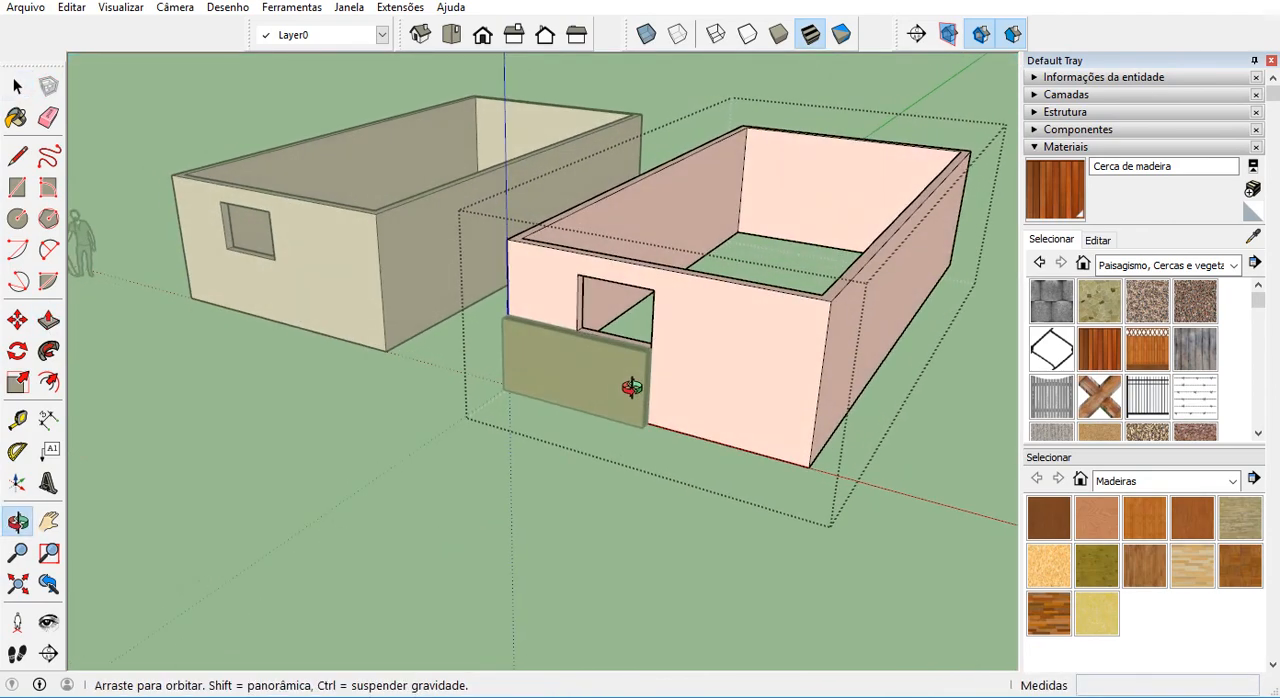
left_click(590, 494)
middle_click_drag(625, 470, 621, 410)
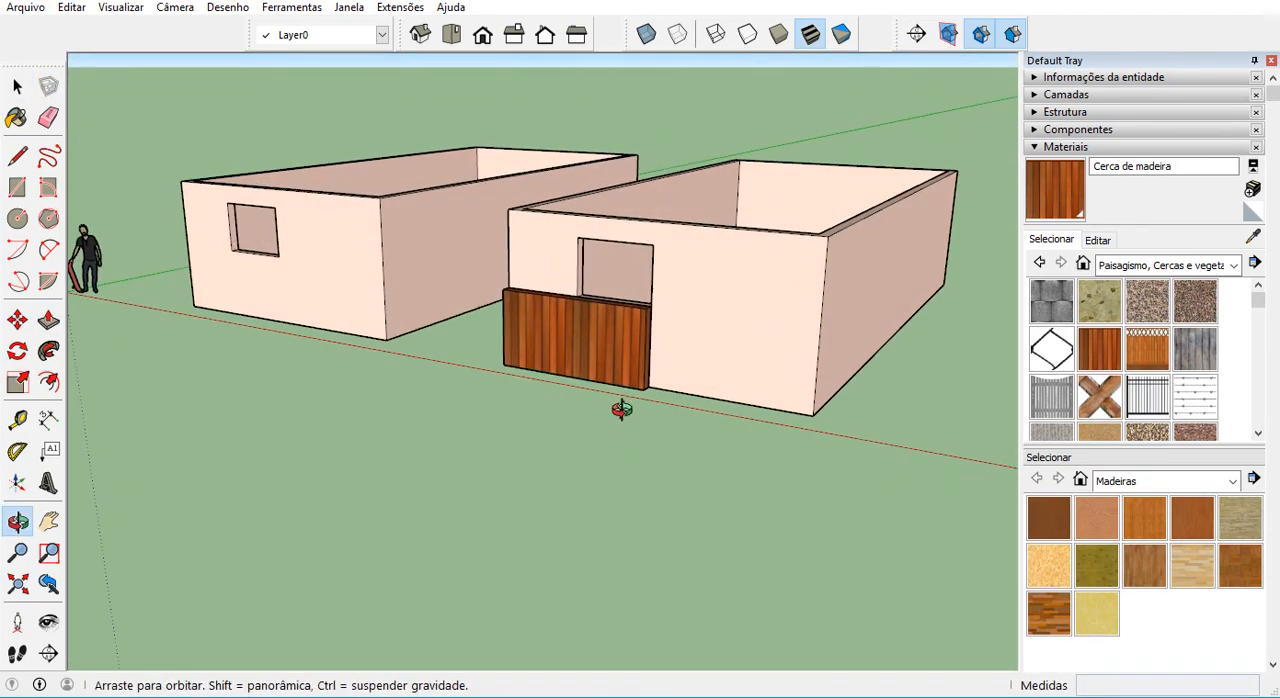
Draw a rectangle filling the copied wall's window opening from corner to opposite corner, outside the wall component.
scroll(615, 214, "up", 8)
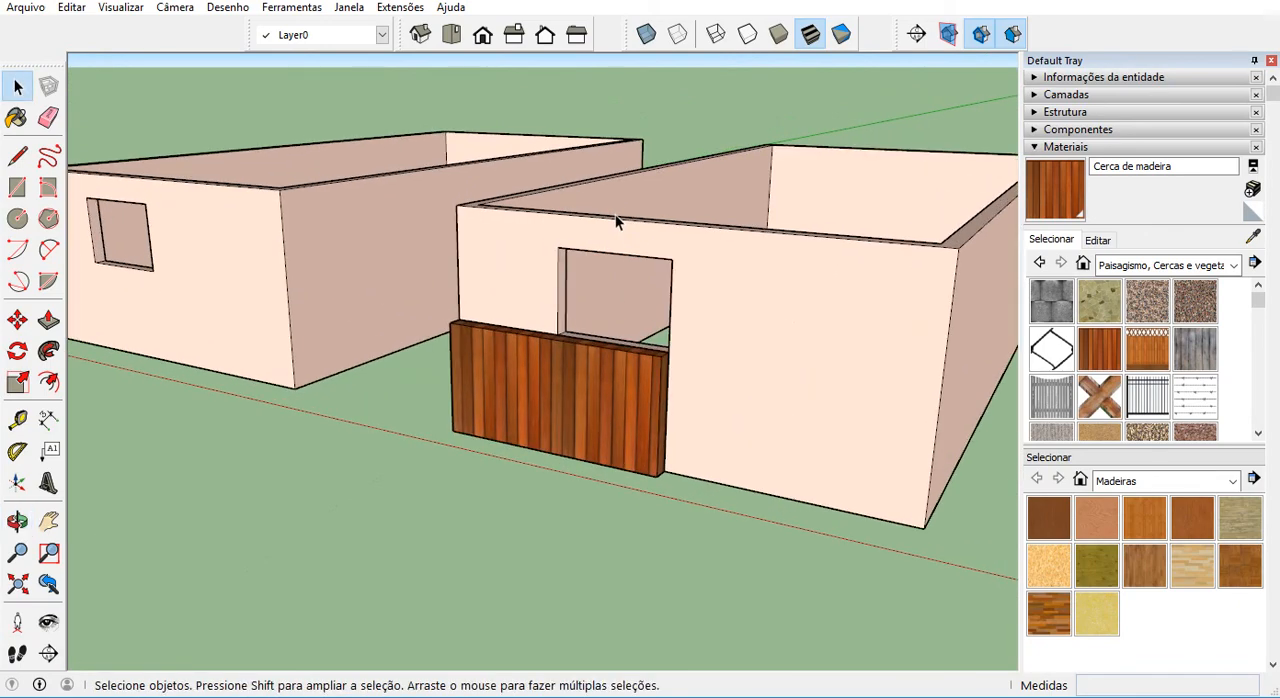
scroll(615, 216, "up", 2)
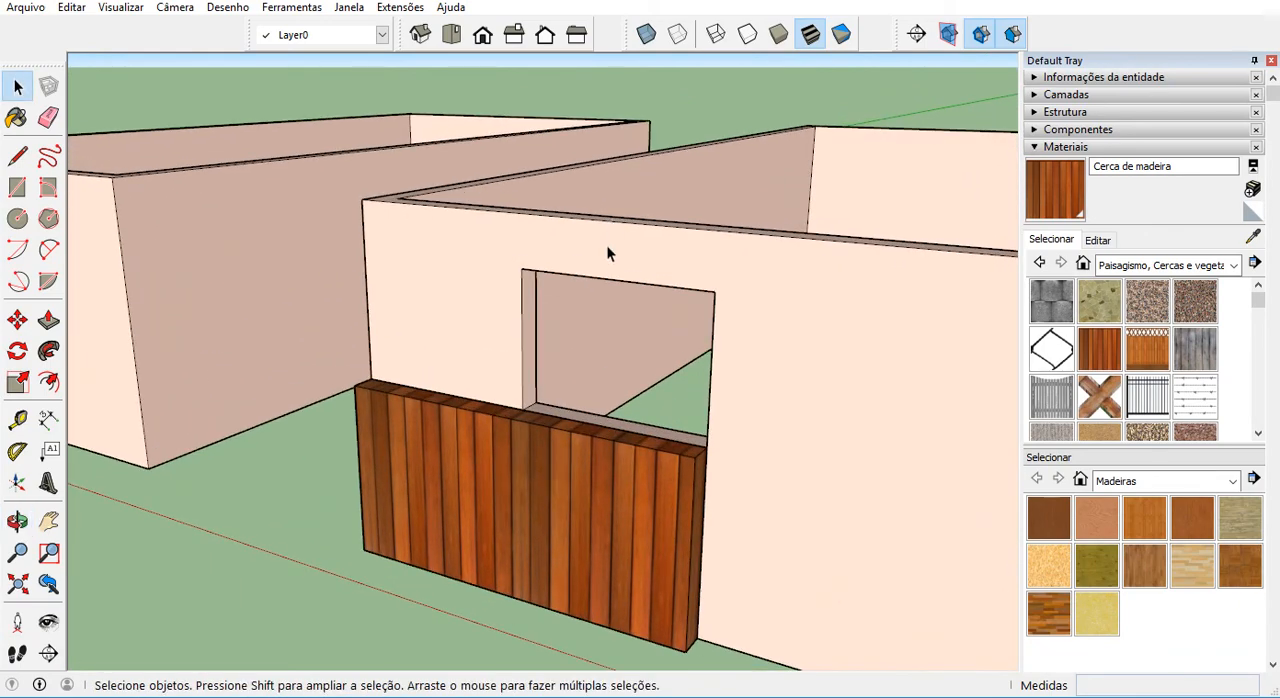
middle_click_drag(605, 313, 603, 377)
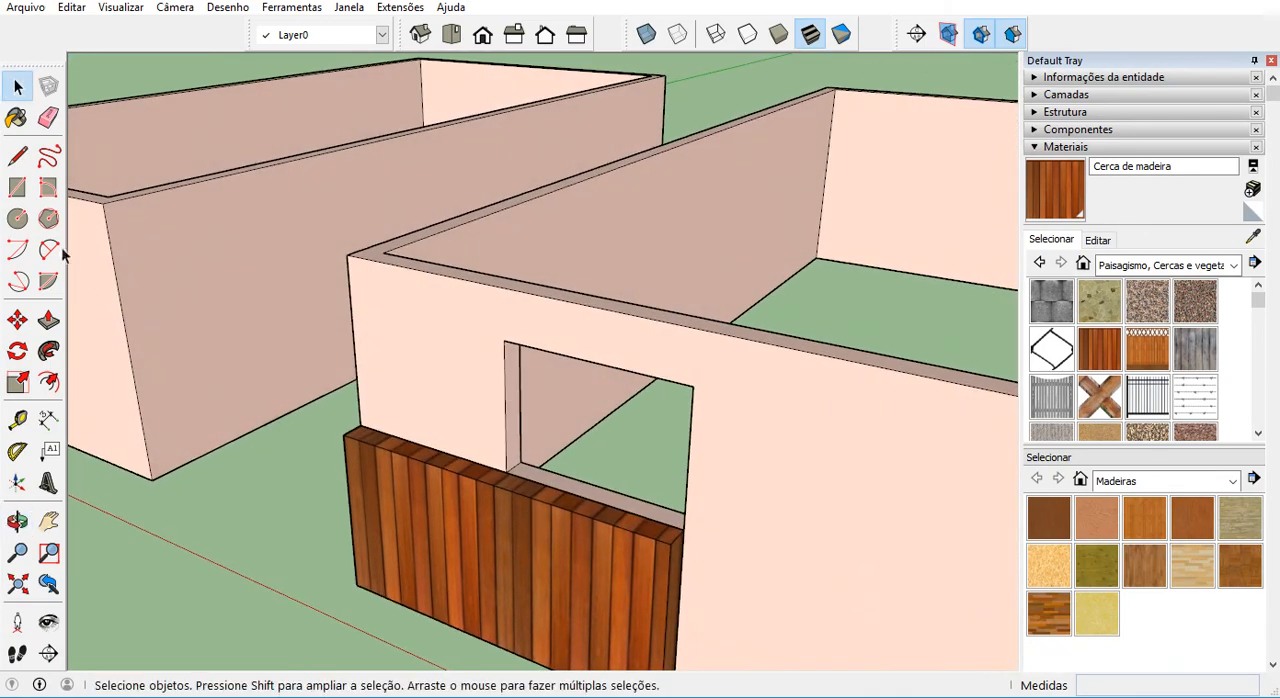
left_click(18, 188)
left_click(504, 341)
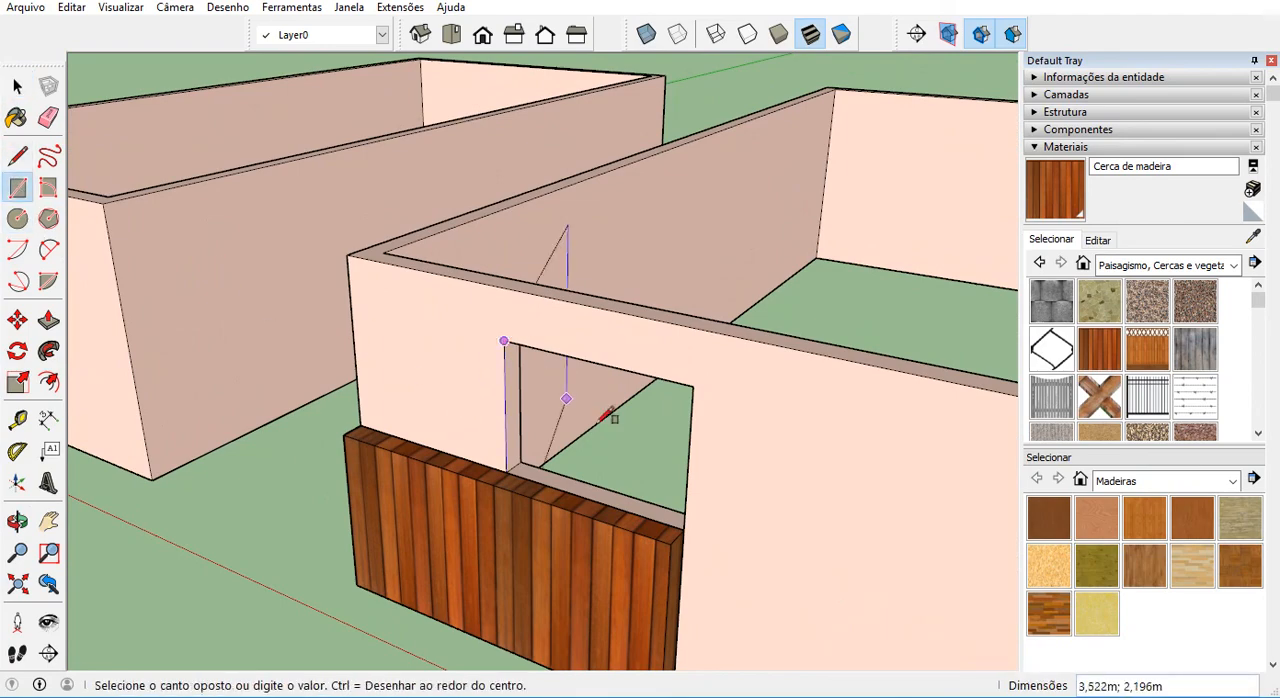
left_click(686, 520)
Offset the window rectangle's edges inward to outline a narrow frame around the pane.
scroll(634, 466, "up", 5)
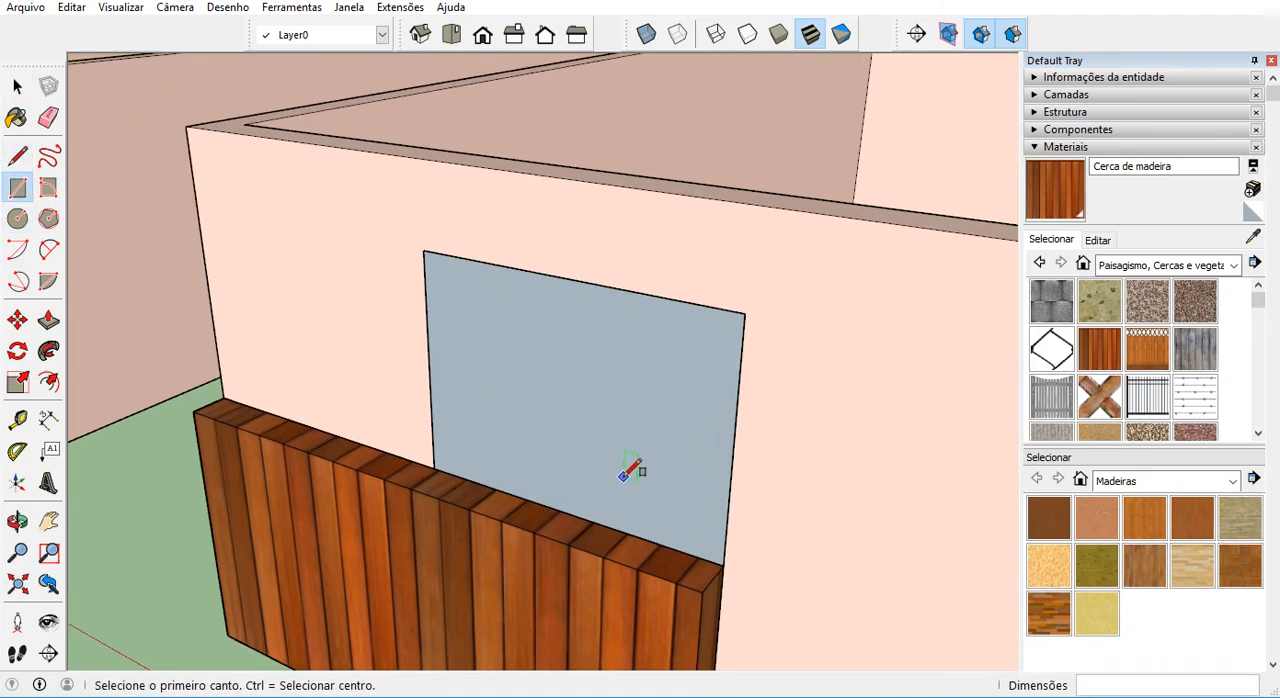
key("f")
scroll(581, 425, "up", 3)
left_click(586, 340)
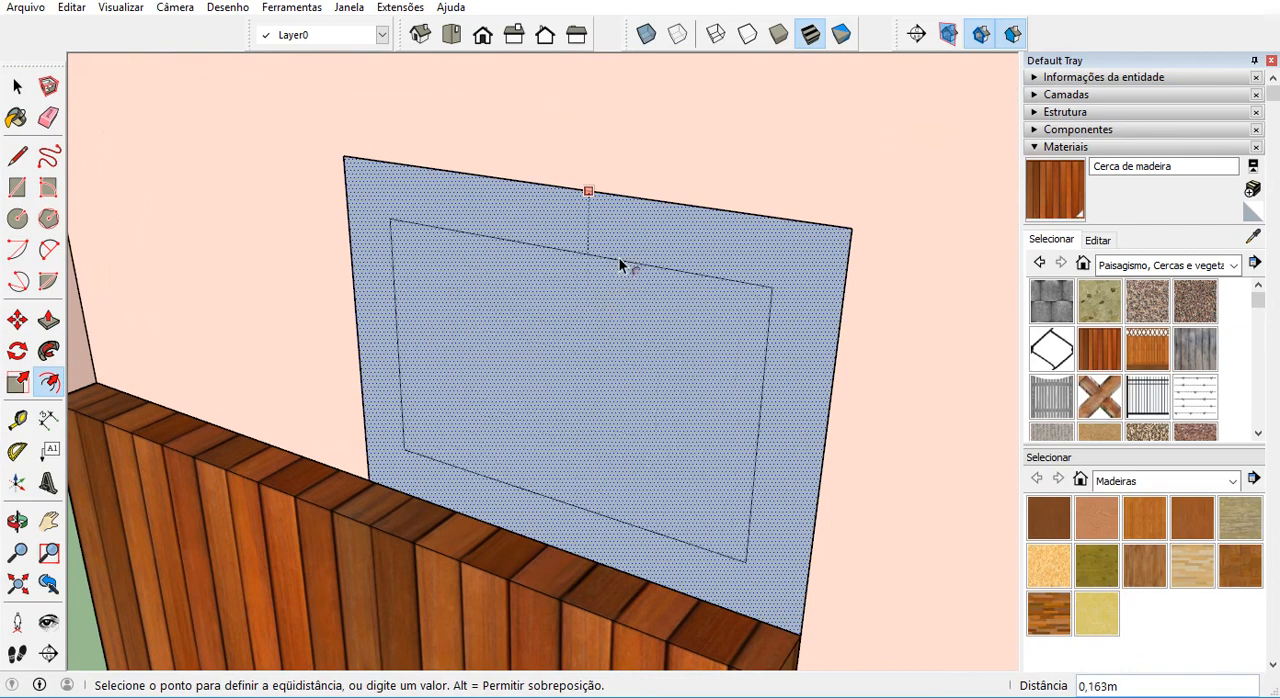
left_click(640, 216)
key("space")
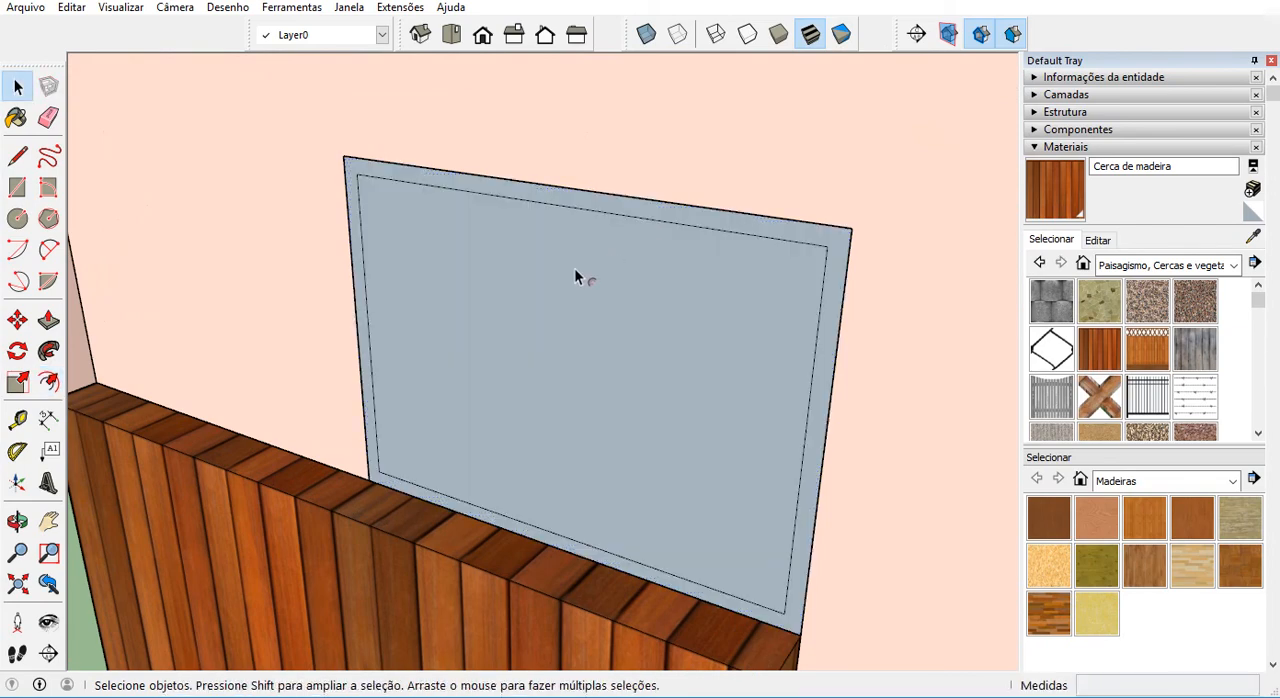
Turn the window's frame face and its edges into a component named esq alu.
double_click(813, 241)
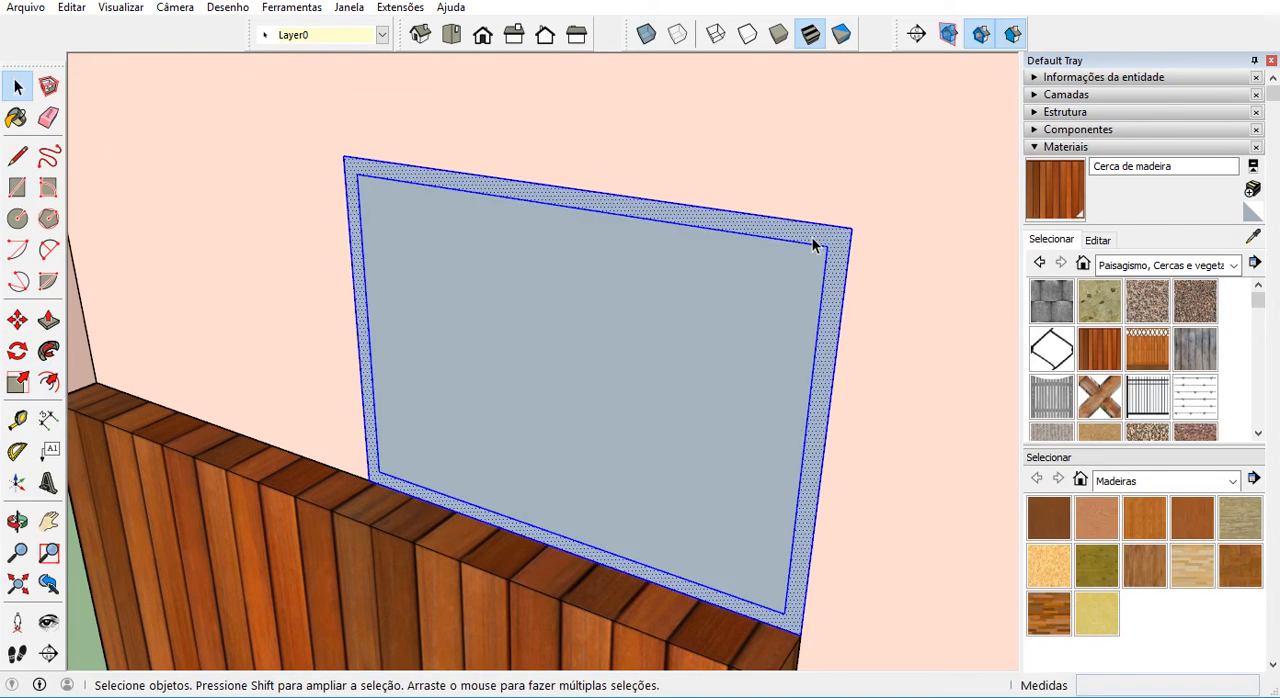
right_click(812, 240)
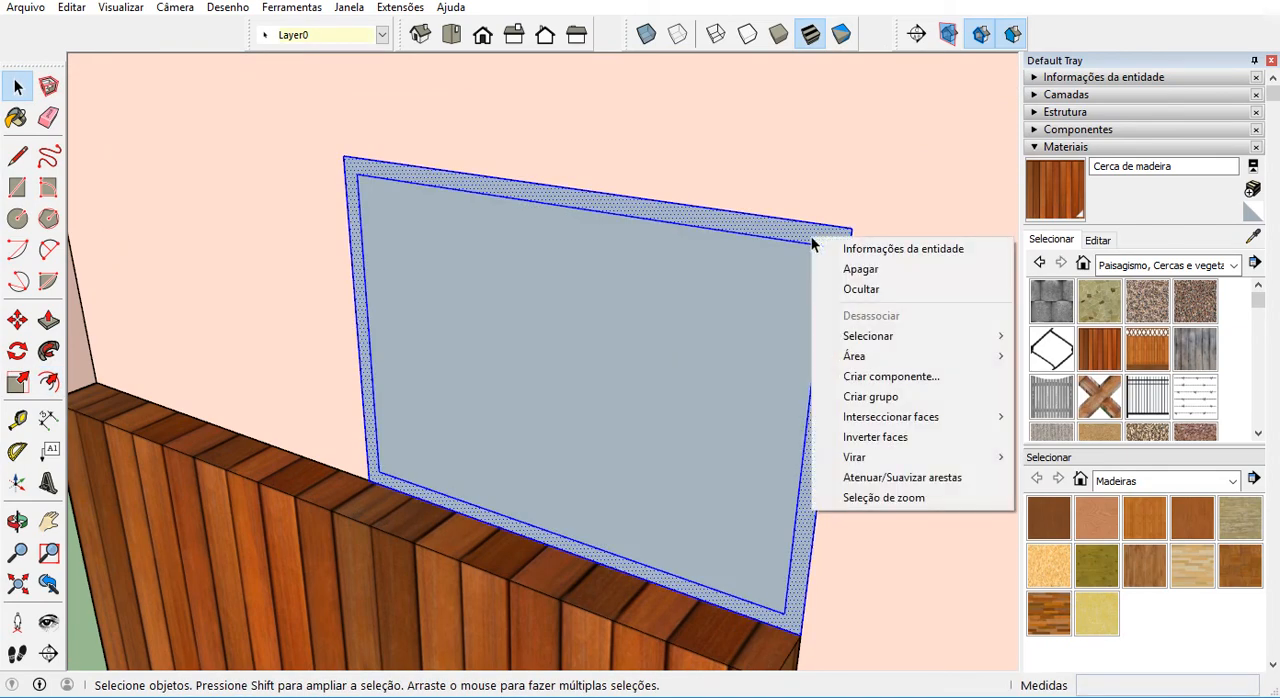
left_click(910, 386)
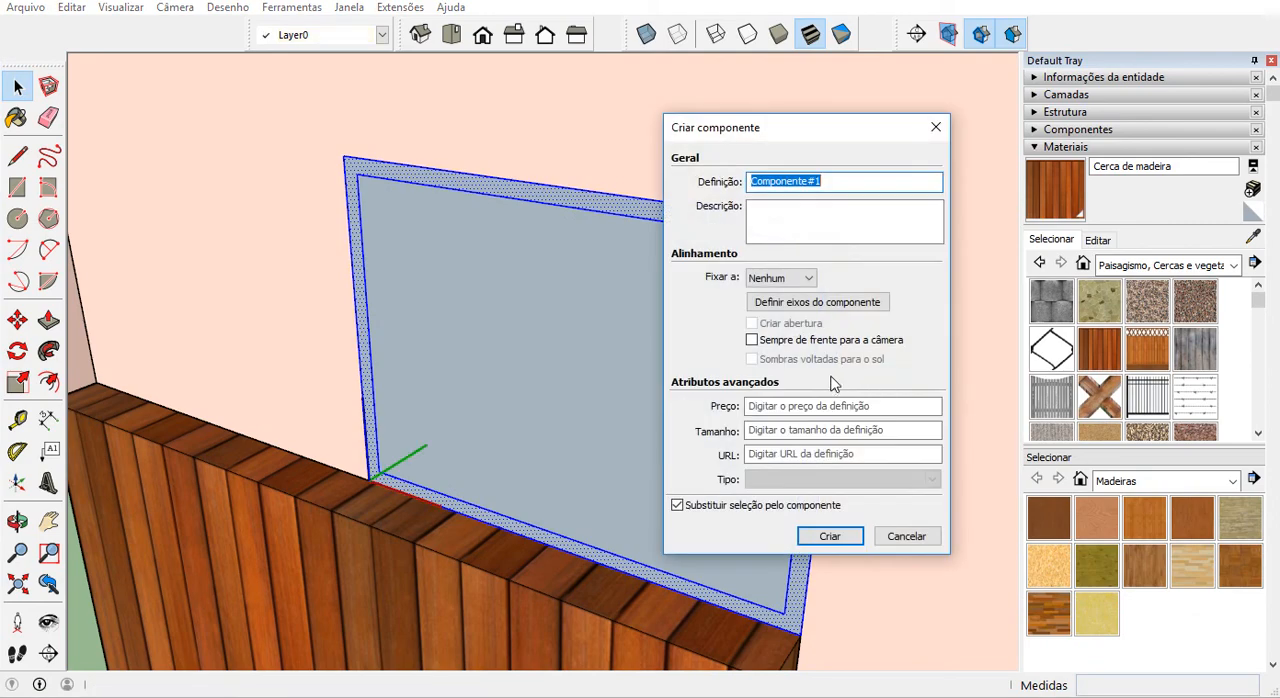
type("esq alu")
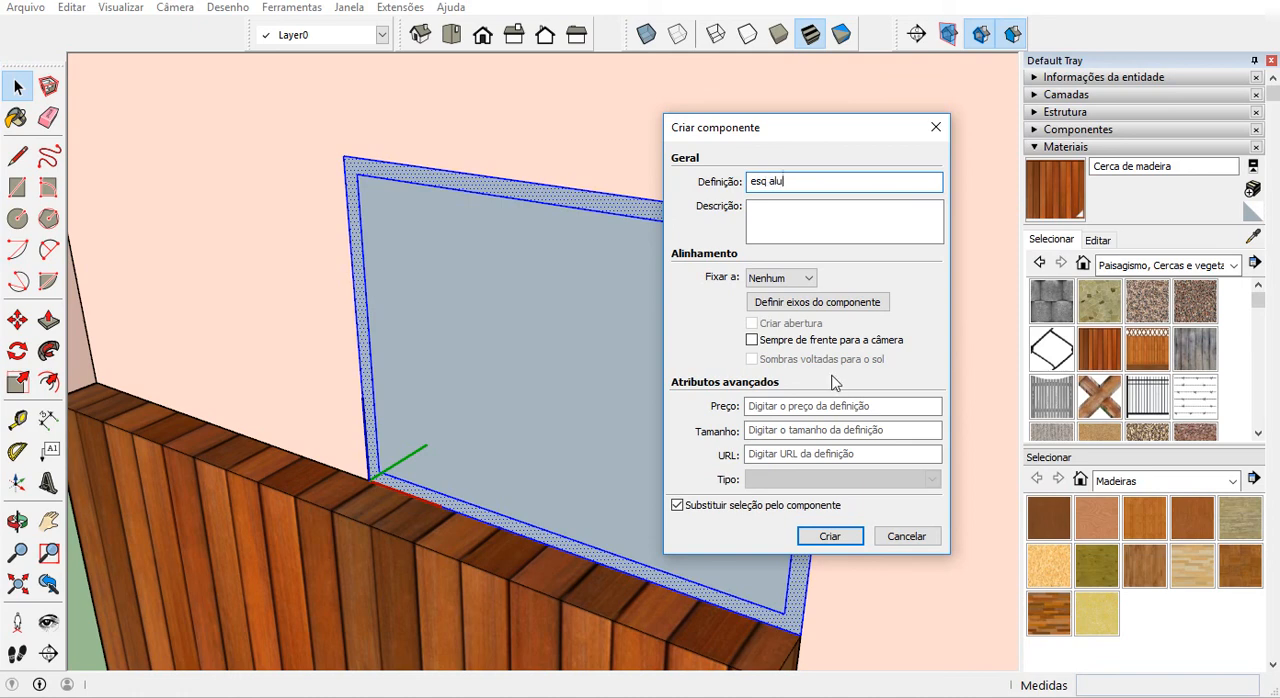
left_click(845, 540)
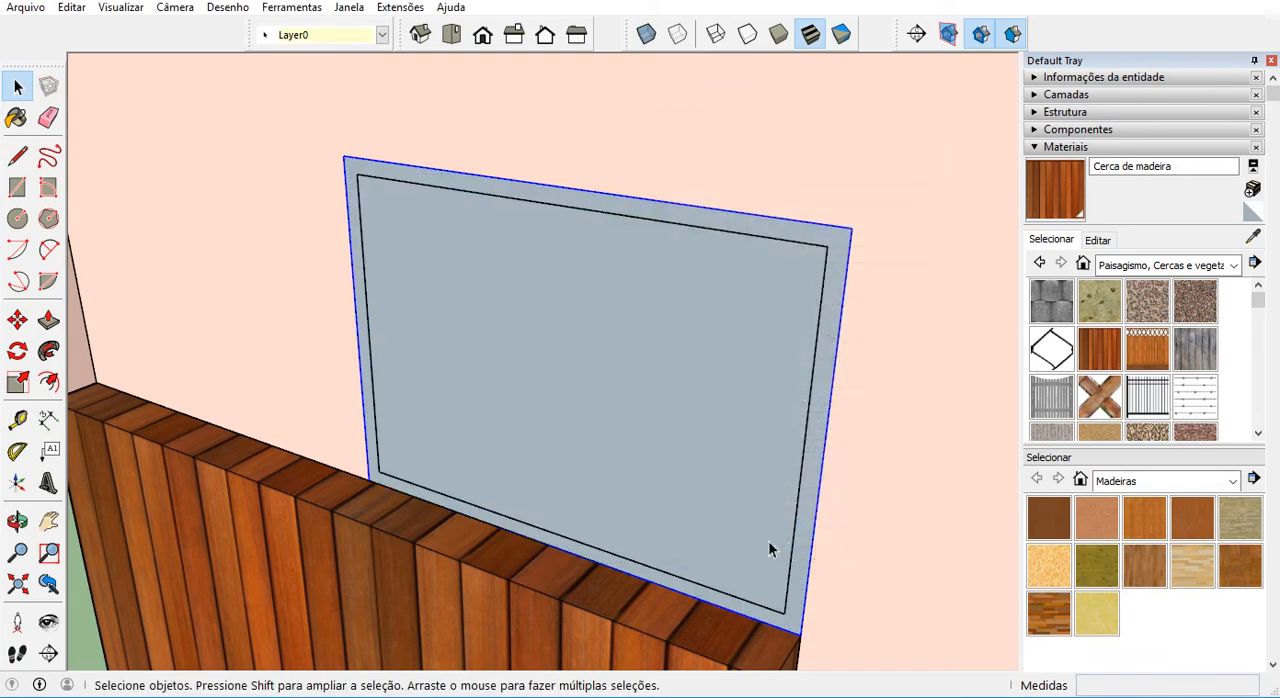
Turn the window's inner pane face and its edges into a component named vidro.
right_click(604, 477)
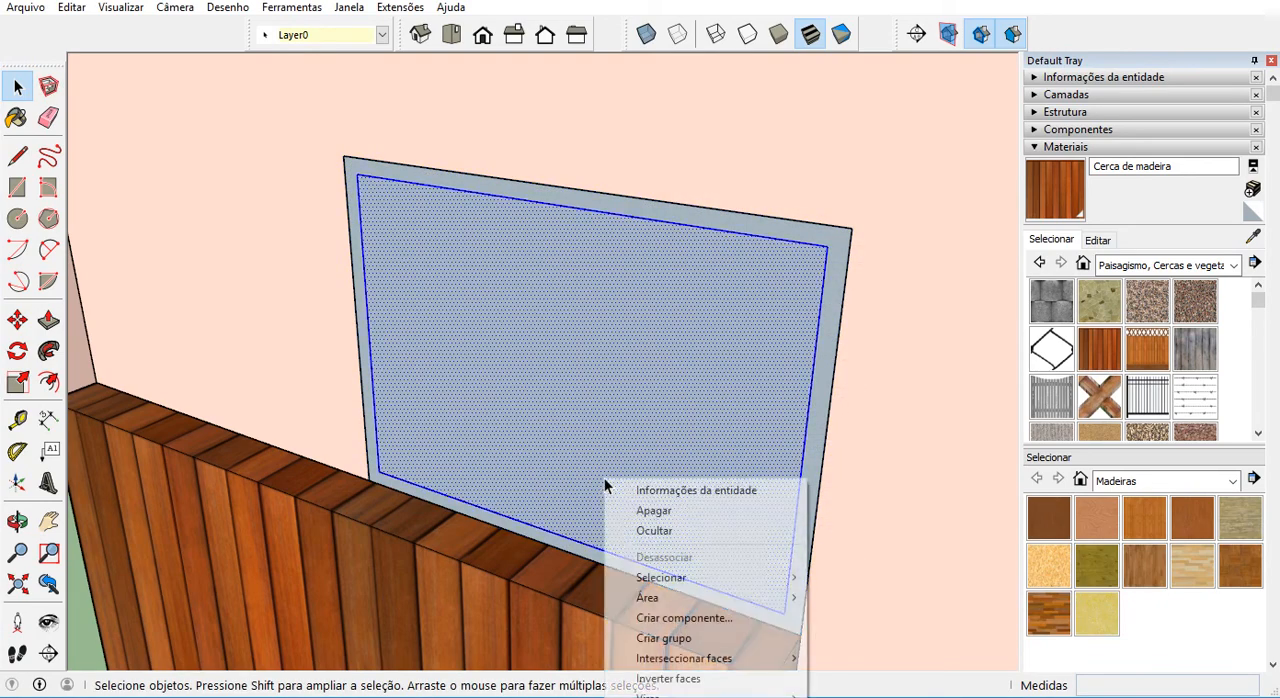
right_click(614, 378)
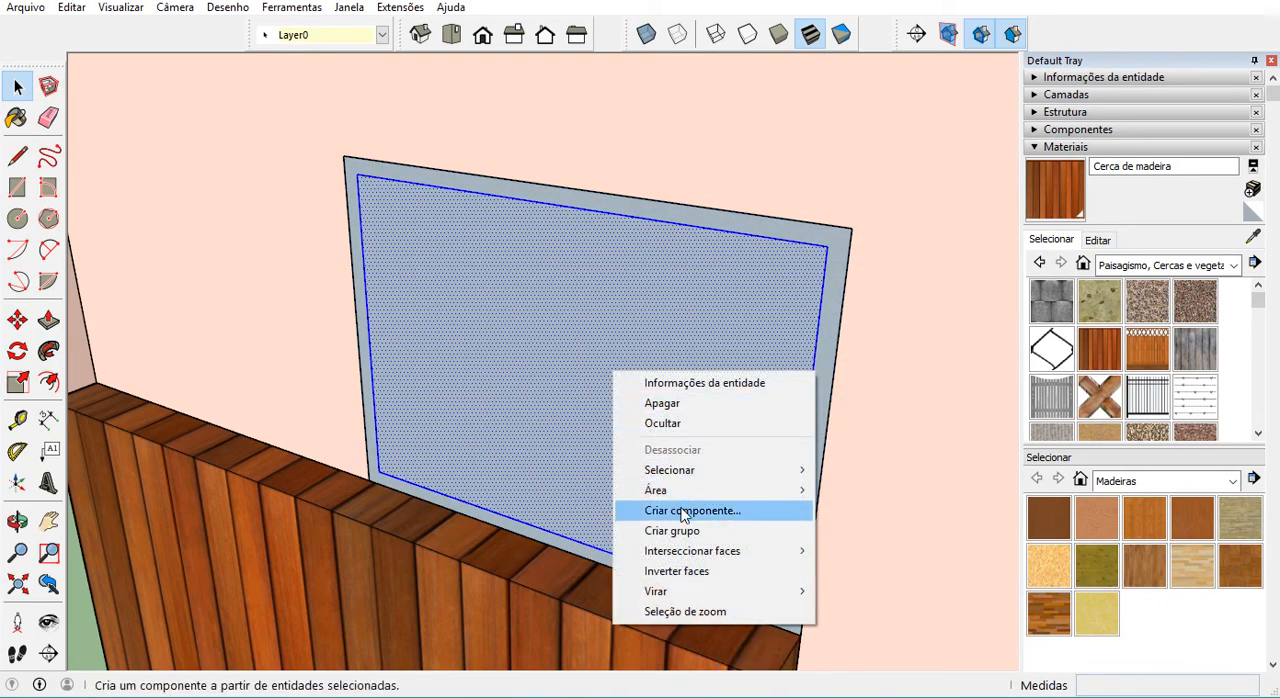
left_click(688, 509)
type("vidro")
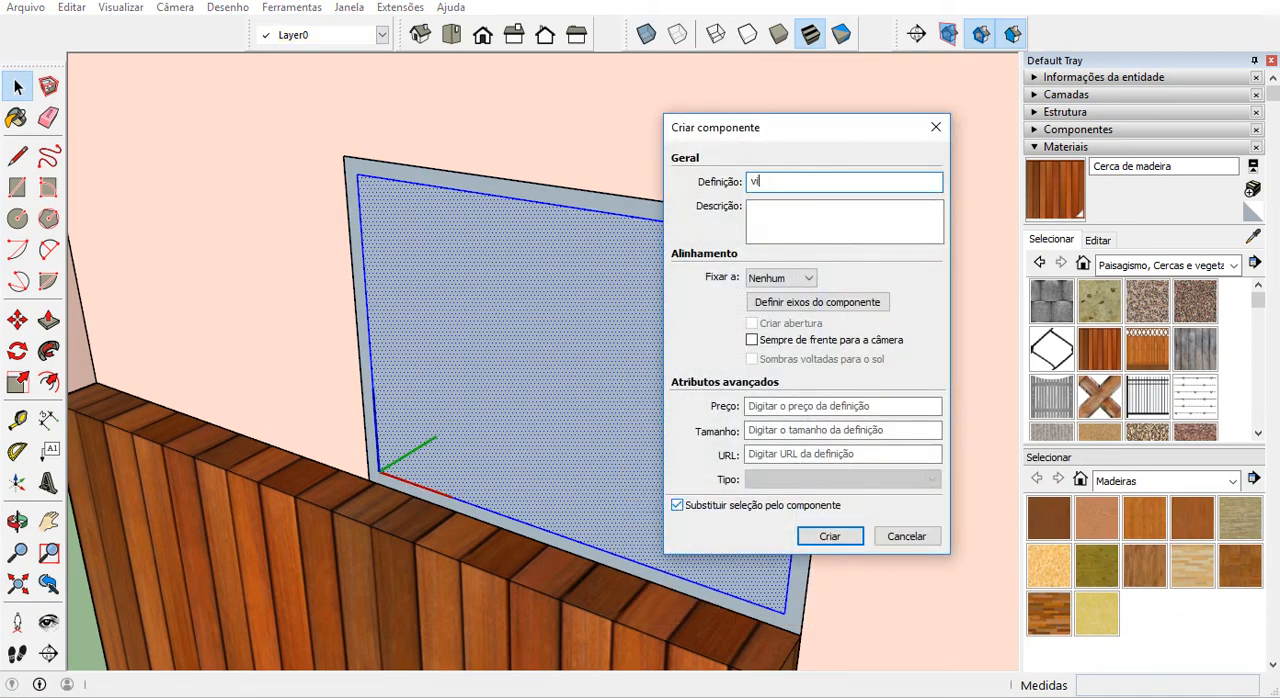
left_click(826, 537)
Extrude the esq alu frame face 0.05 m into the wall opening with Push/Pull inside its component, and leave the component.
double_click(817, 419)
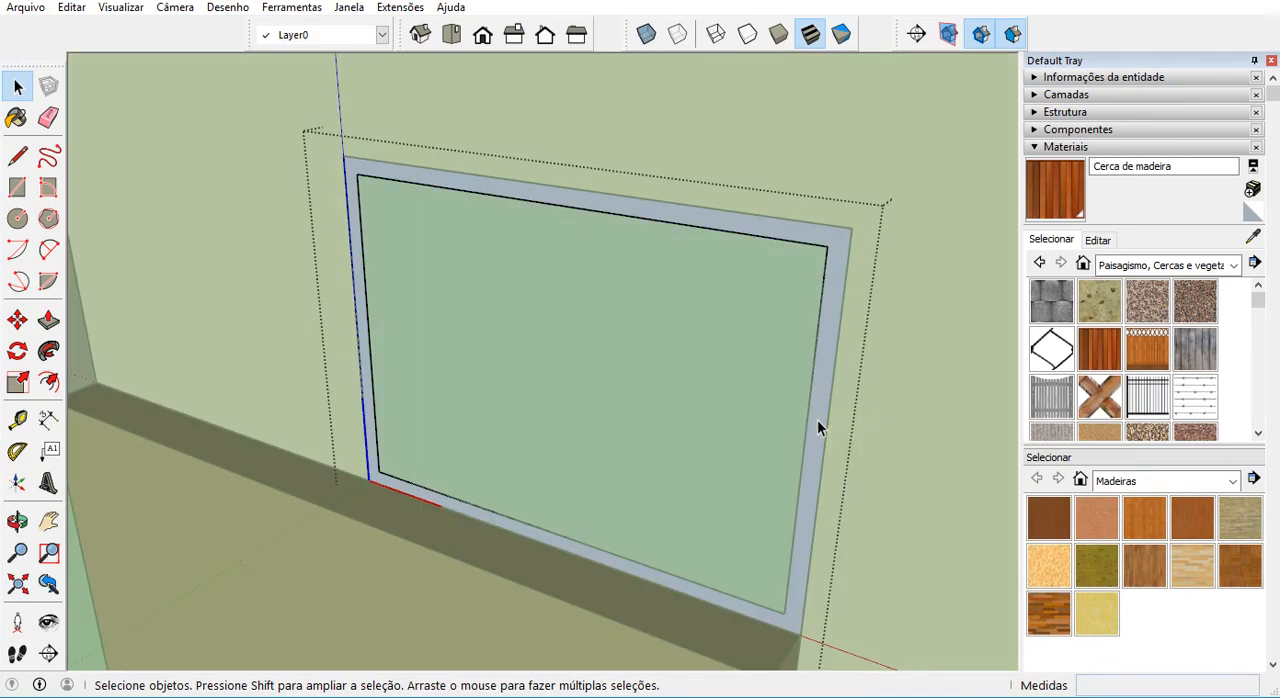
key("p")
scroll(815, 455, "down", 3)
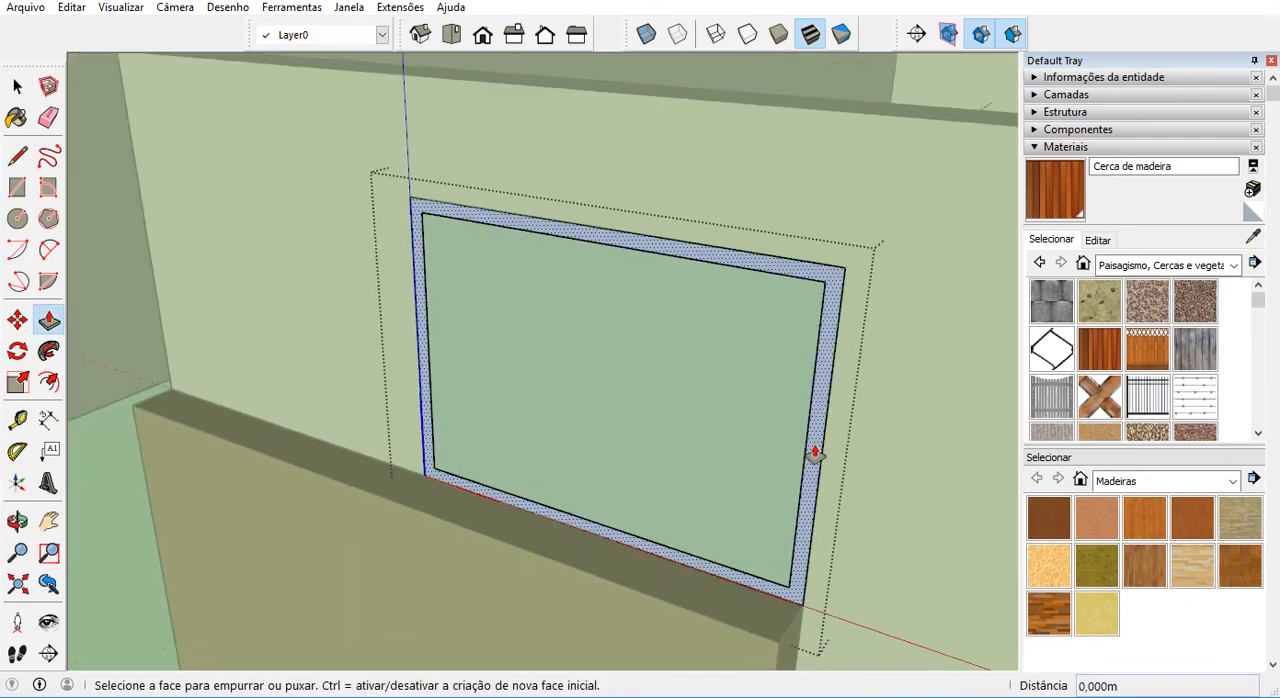
middle_click_drag(763, 360, 788, 463)
scroll(789, 451, "up", 2)
left_click_drag(789, 451, 803, 443)
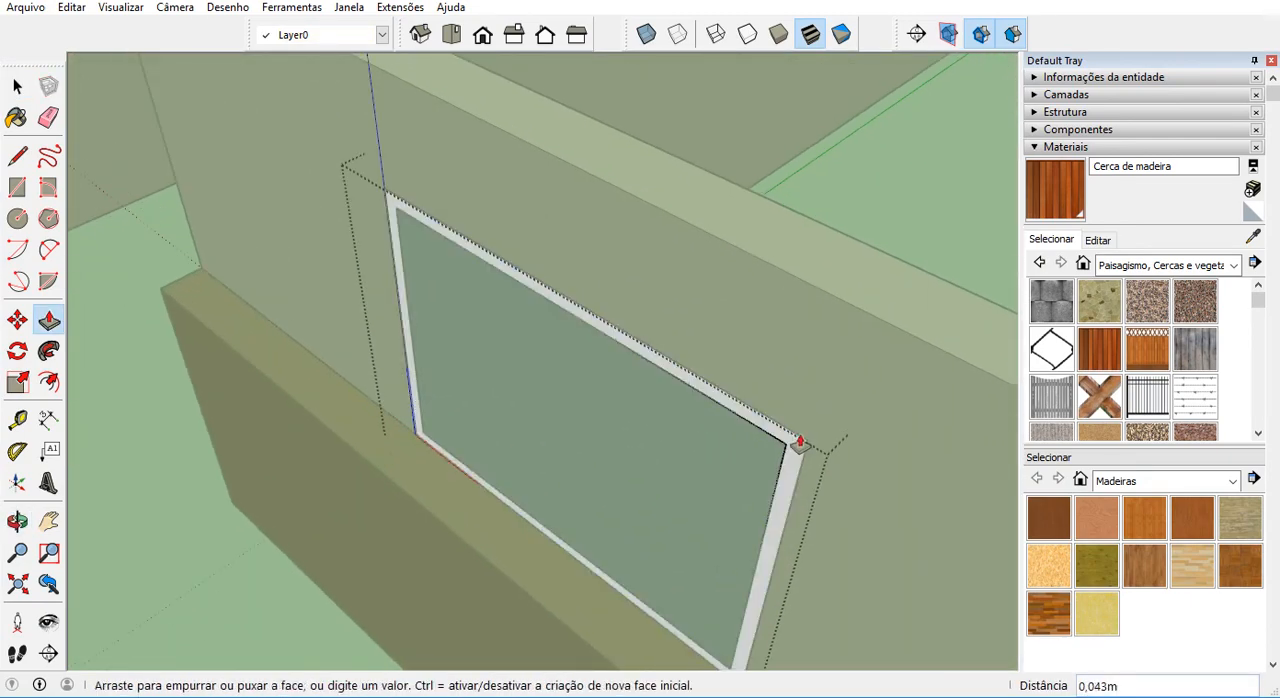
middle_click_drag(803, 443, 252, 404)
scroll(377, 409, "up", 1)
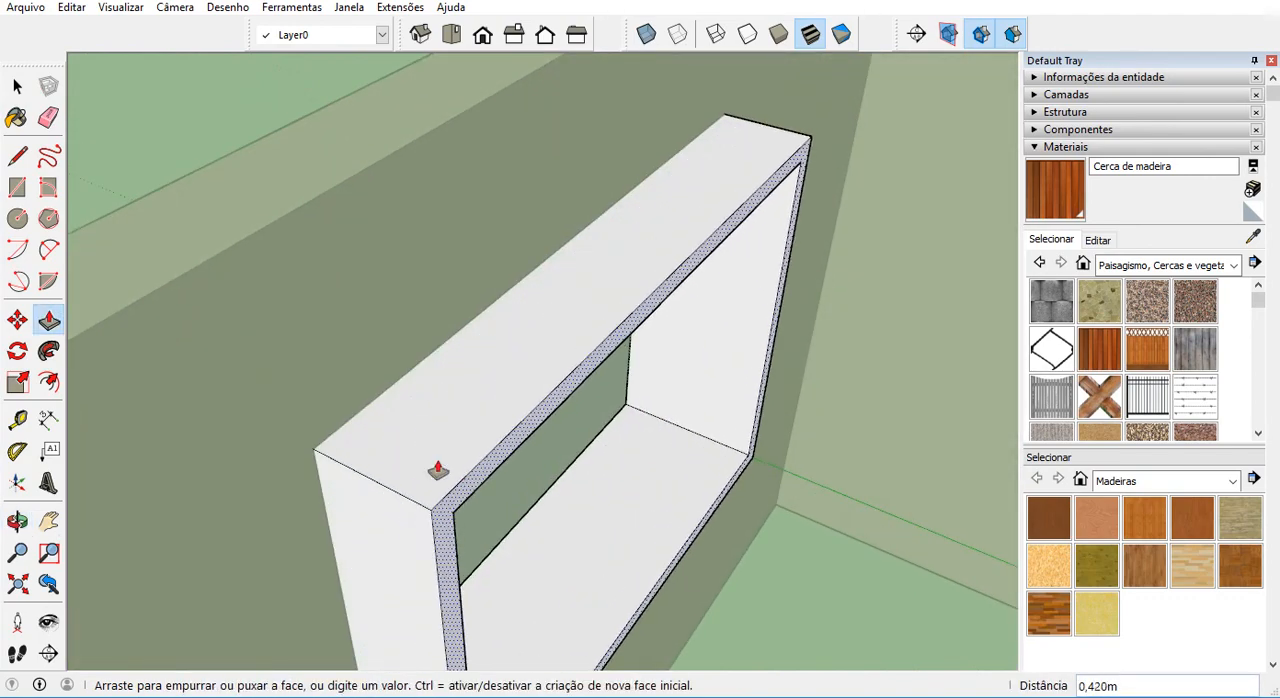
scroll(359, 421, "down", 1)
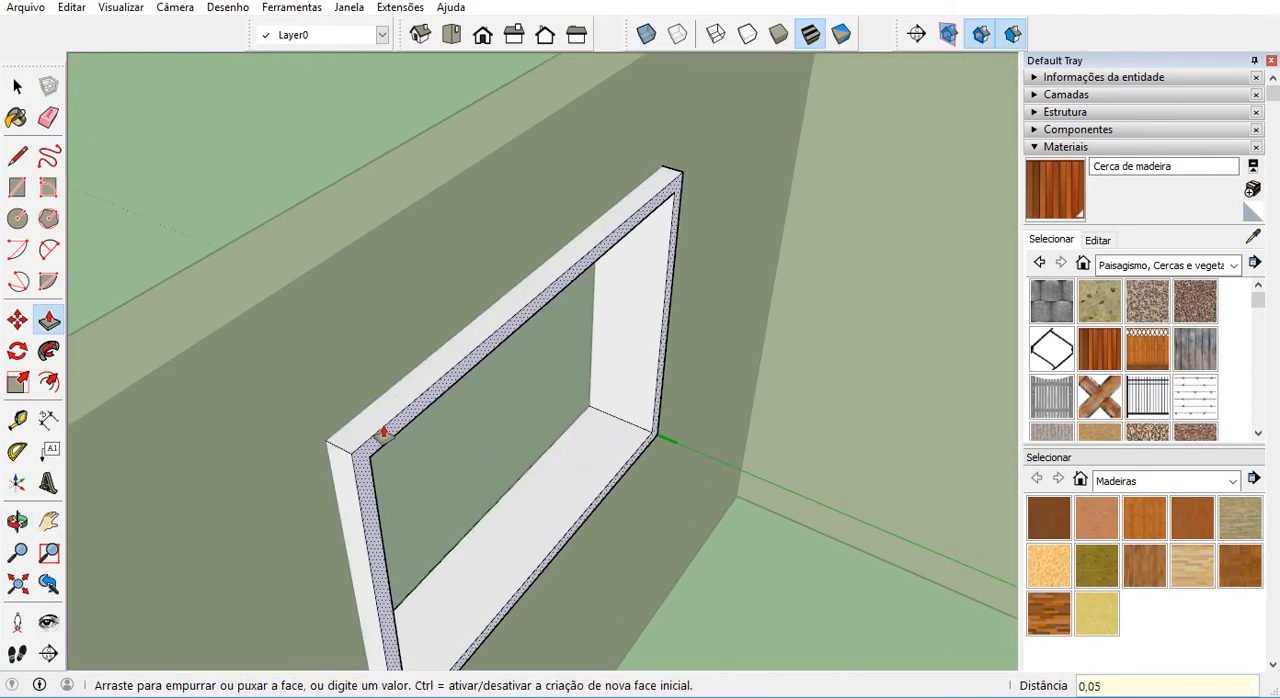
key("Return")
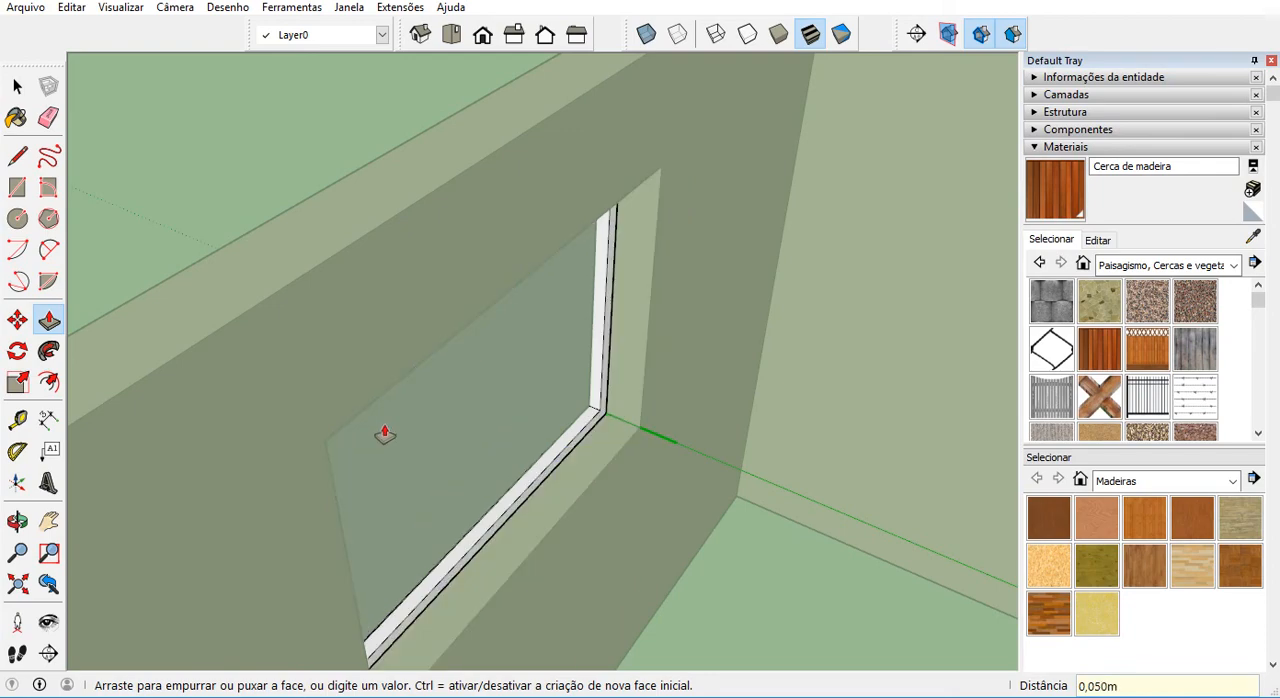
key("space")
key("Escape")
Give the vidro pane a thickness of 0.01 m with Push/Pull inside its component, and leave the component.
scroll(568, 435, "down", 2)
middle_click_drag(568, 435, 1007, 394)
scroll(660, 440, "up", 4)
double_click(603, 437)
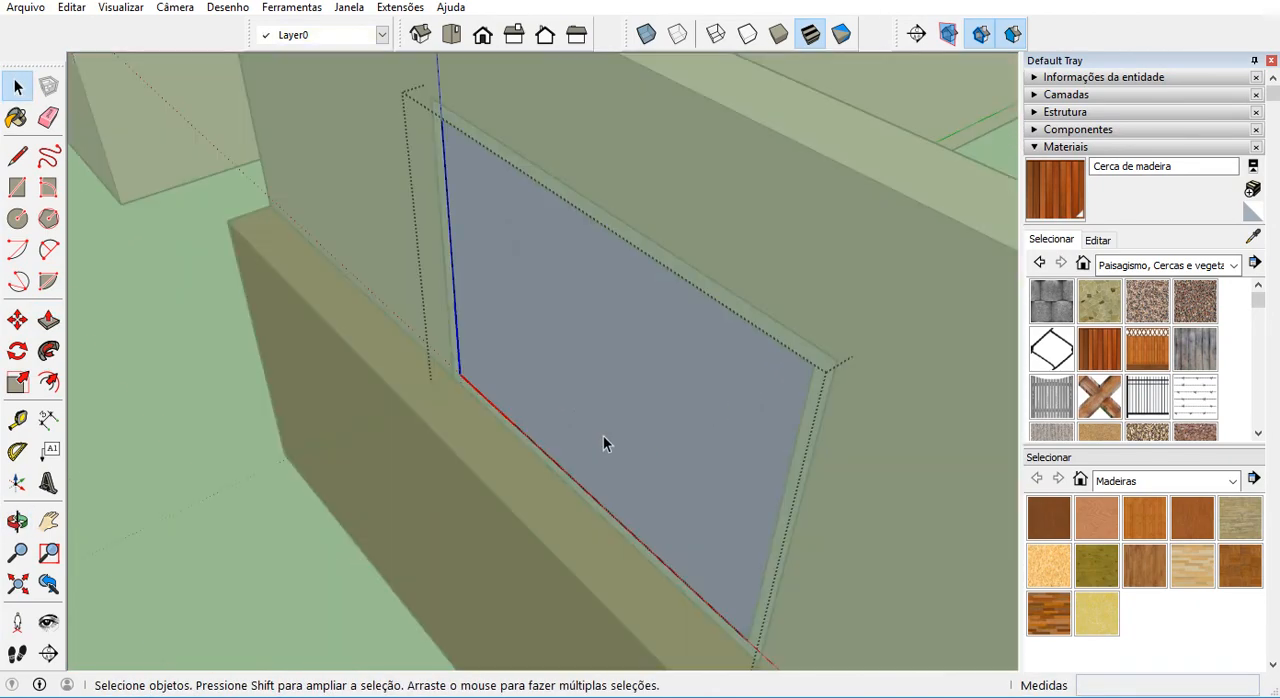
left_click(48, 320)
scroll(585, 372, "down", 1)
scroll(620, 350, "up", 2)
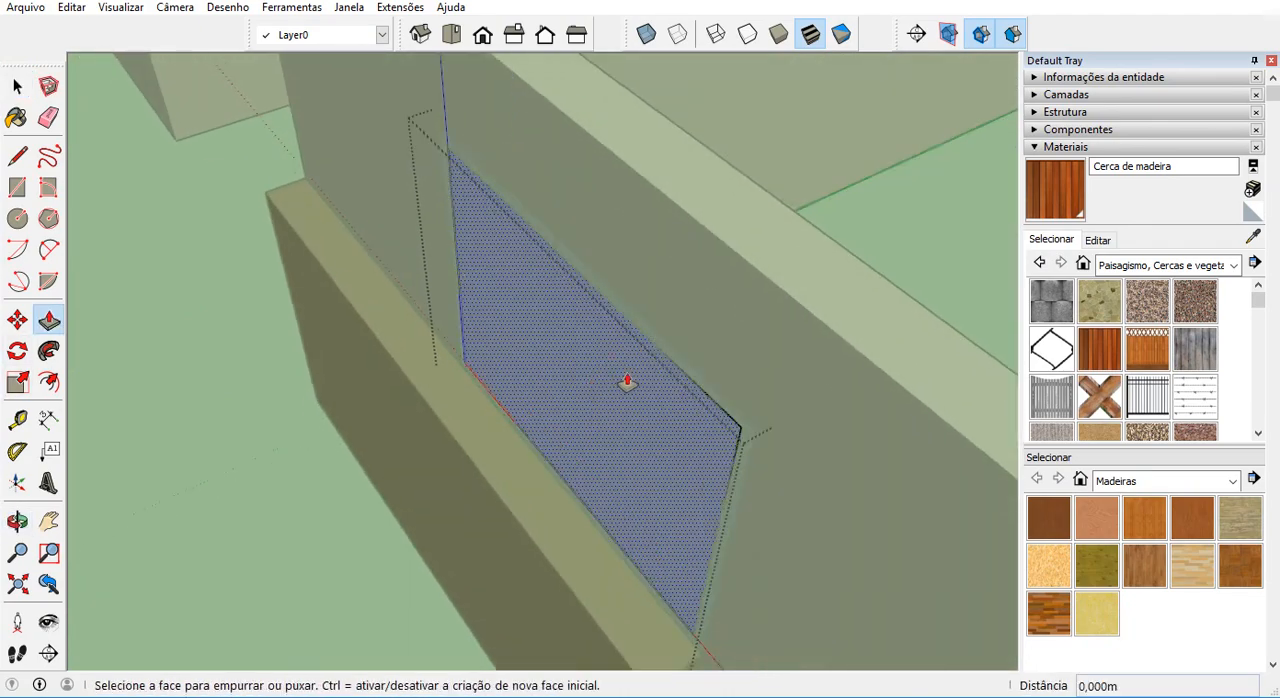
scroll(620, 383, "down", 1)
middle_click_drag(583, 395, 586, 420)
left_click(701, 380)
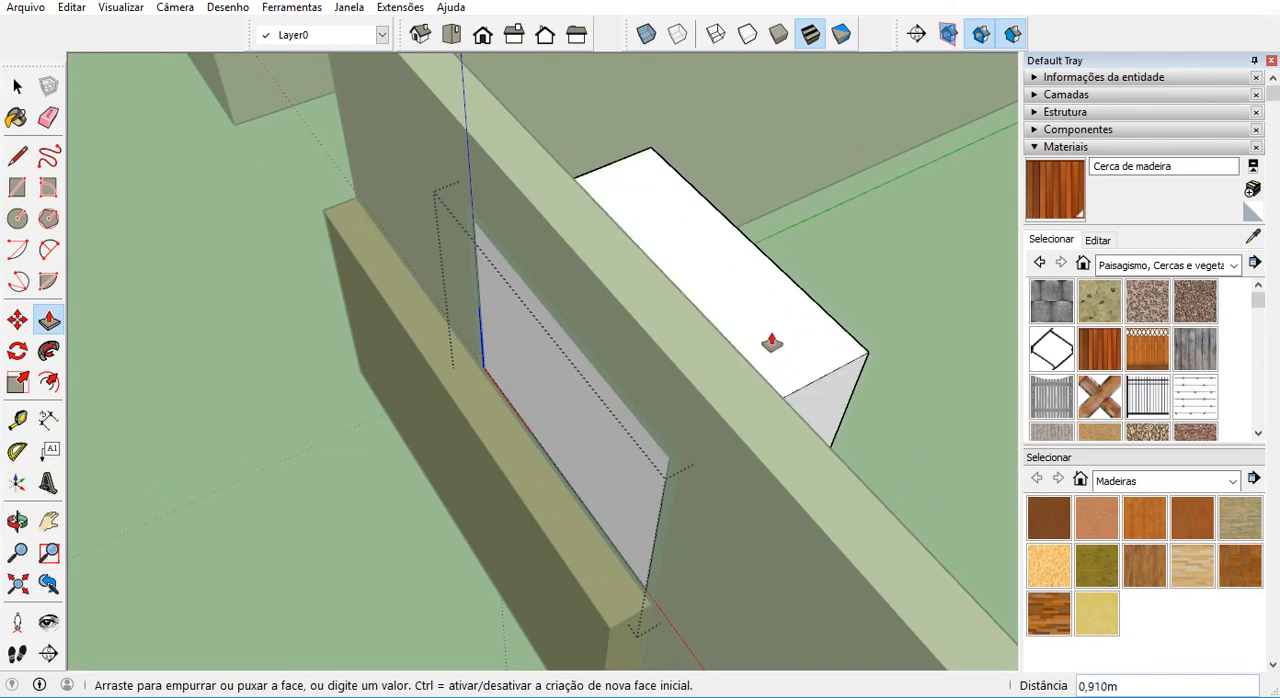
type("0,01")
key("Return")
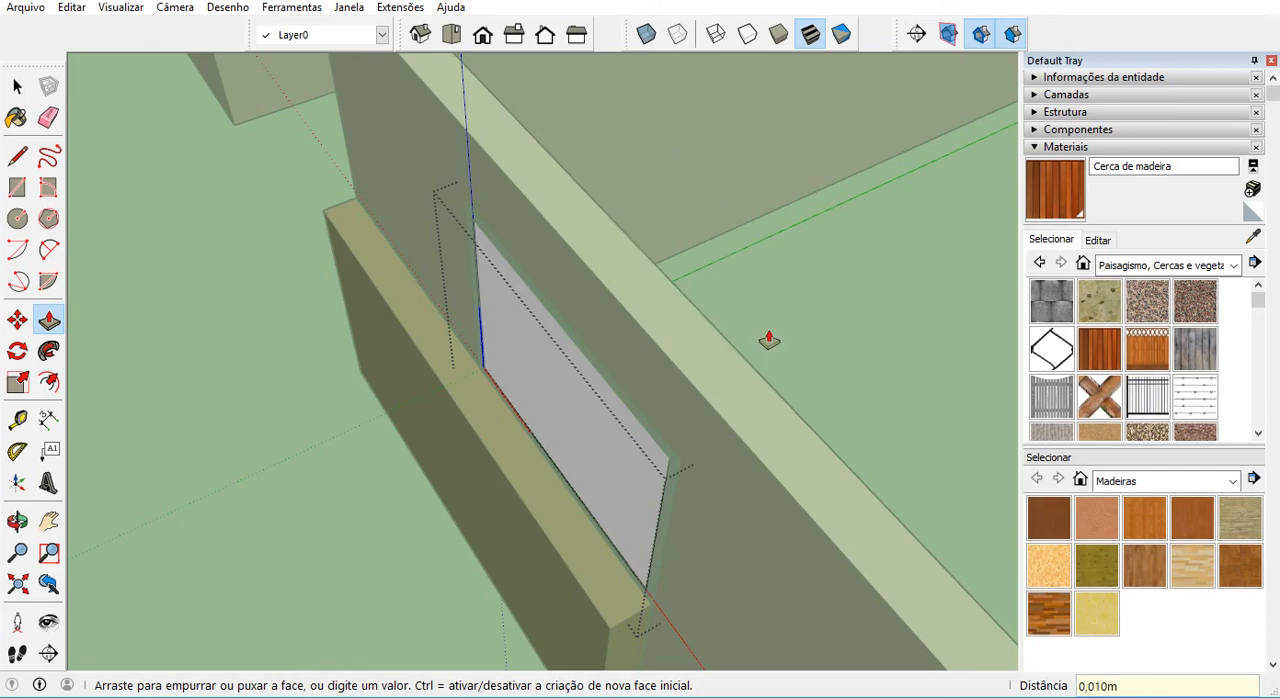
key("space")
left_click(808, 364)
Move the vidro pane 0.025 m inward from its lower corner so it sits within the frame's depth.
middle_click_drag(474, 380, 572, 358)
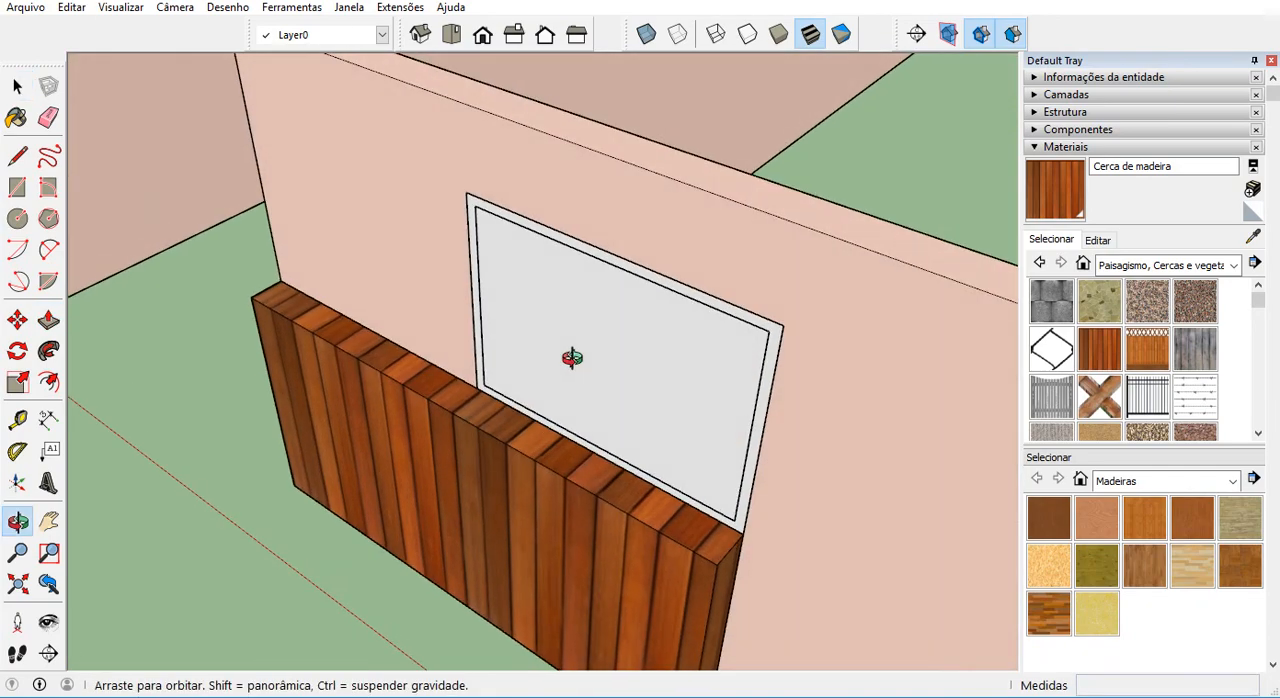
scroll(590, 370, "up", 4)
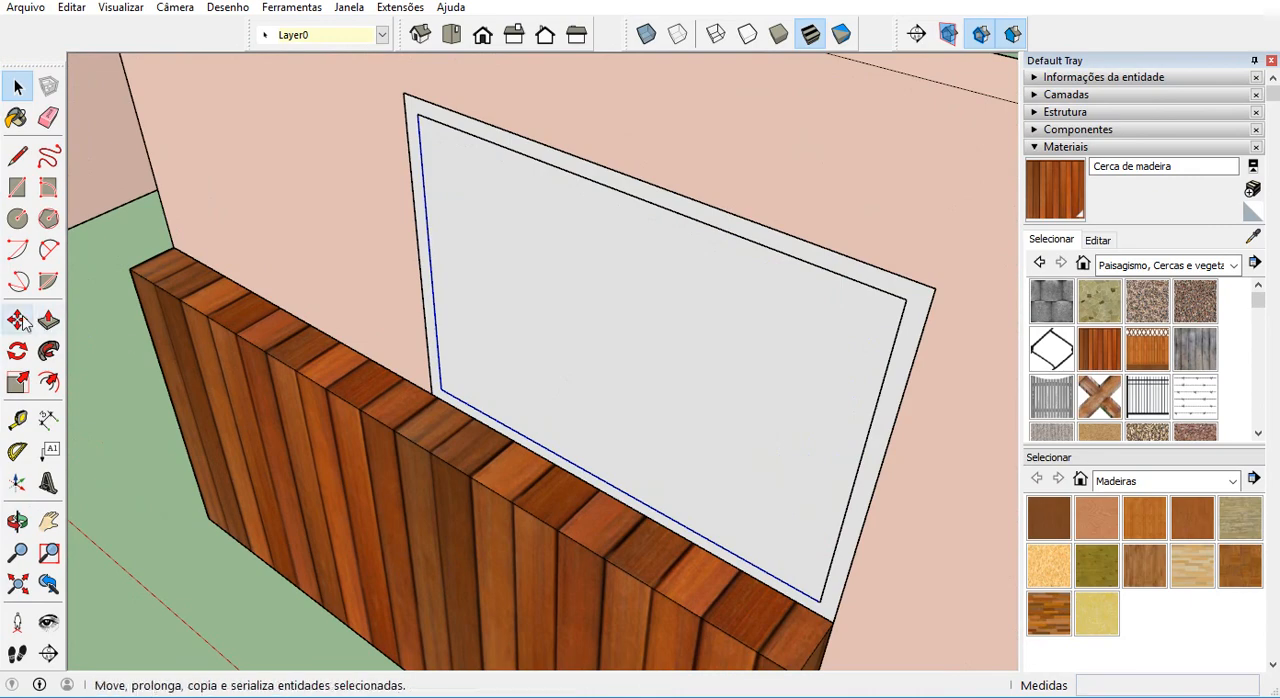
left_click(18, 320)
scroll(450, 395, "up", 6)
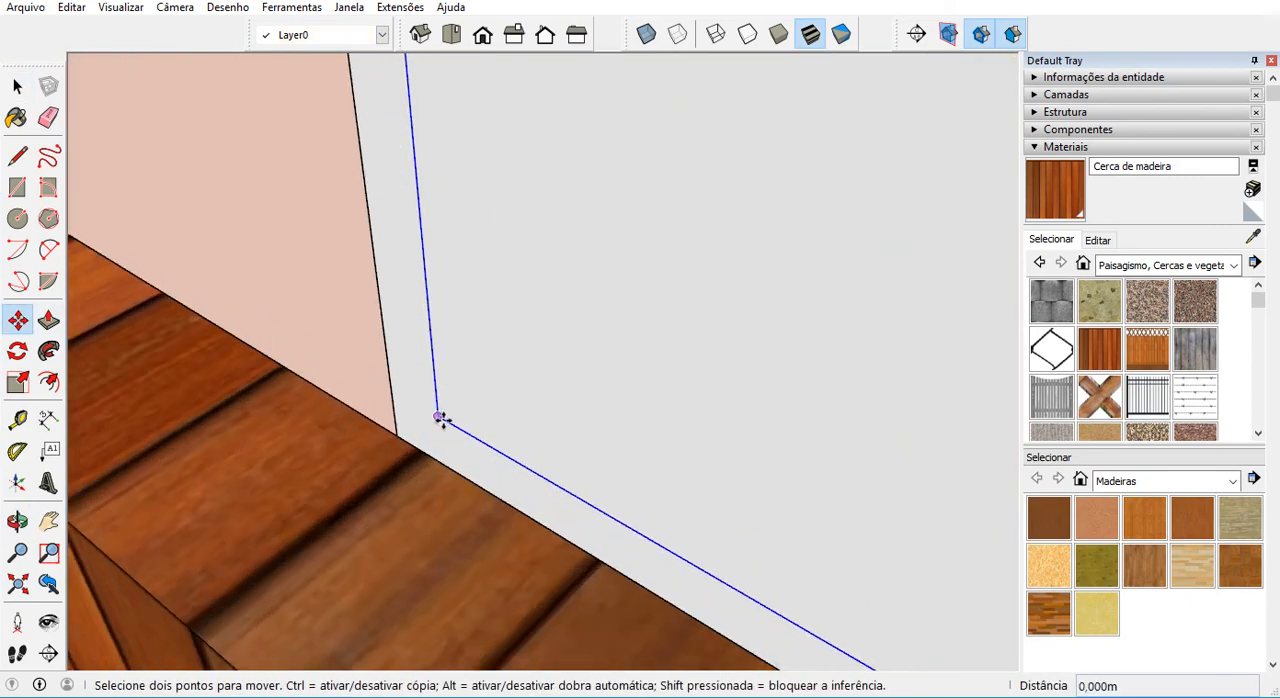
left_click(440, 418)
left_click(463, 395)
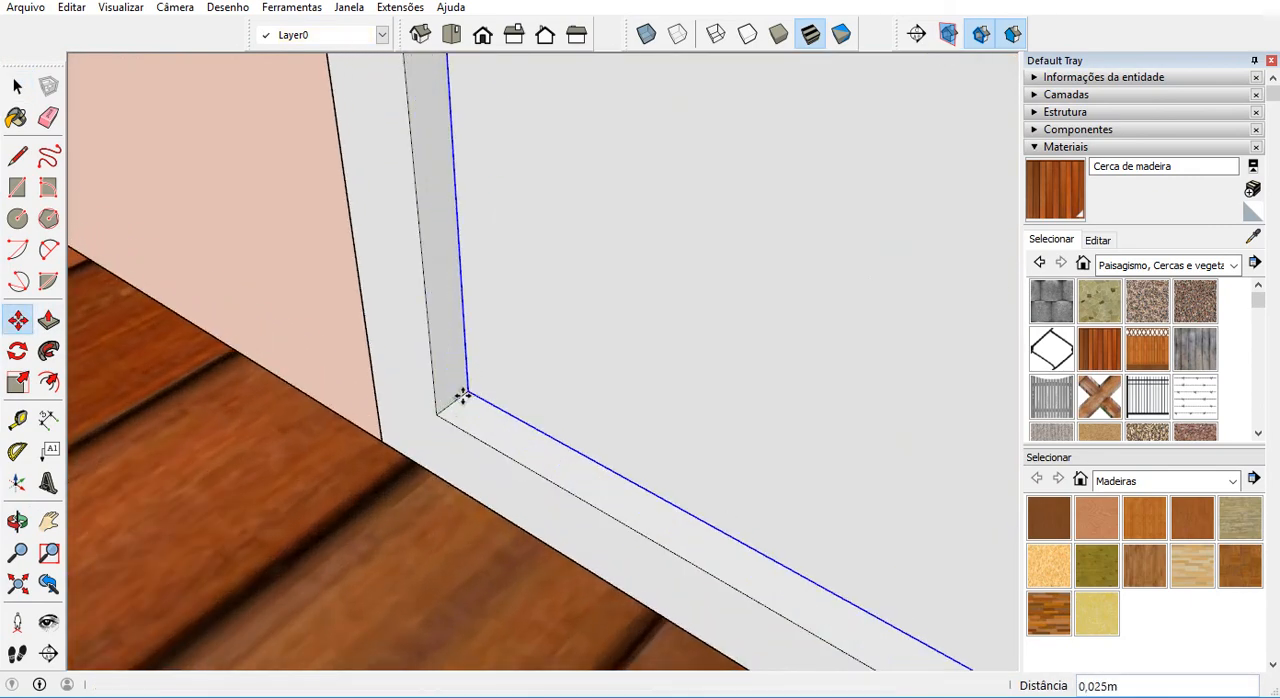
scroll(463, 395, "down", 6)
scroll(463, 408, "down", 3)
key("space")
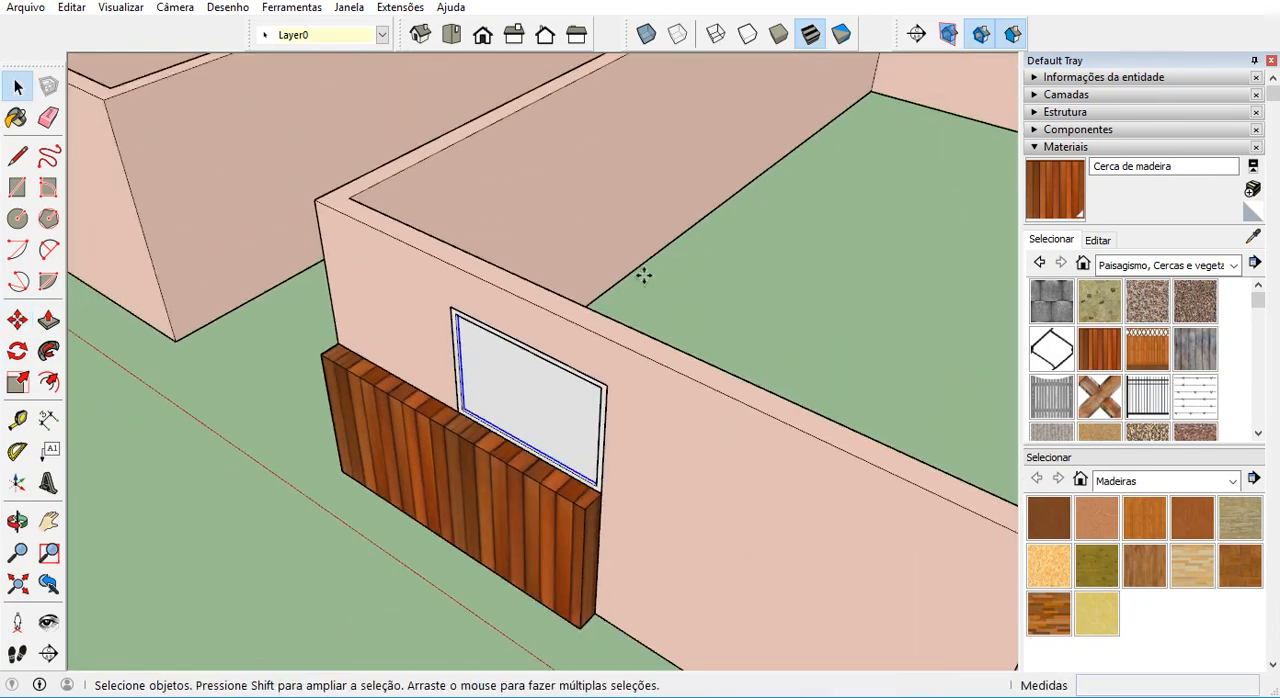
Examine the model's structure, highlighting the vidro, paredes and esq alu entries in turn to identify their objects.
scroll(425, 434, "down", 2)
middle_click_drag(425, 434, 647, 398)
scroll(488, 405, "up", 5)
scroll(647, 398, "up", 2)
scroll(668, 376, "up", 1)
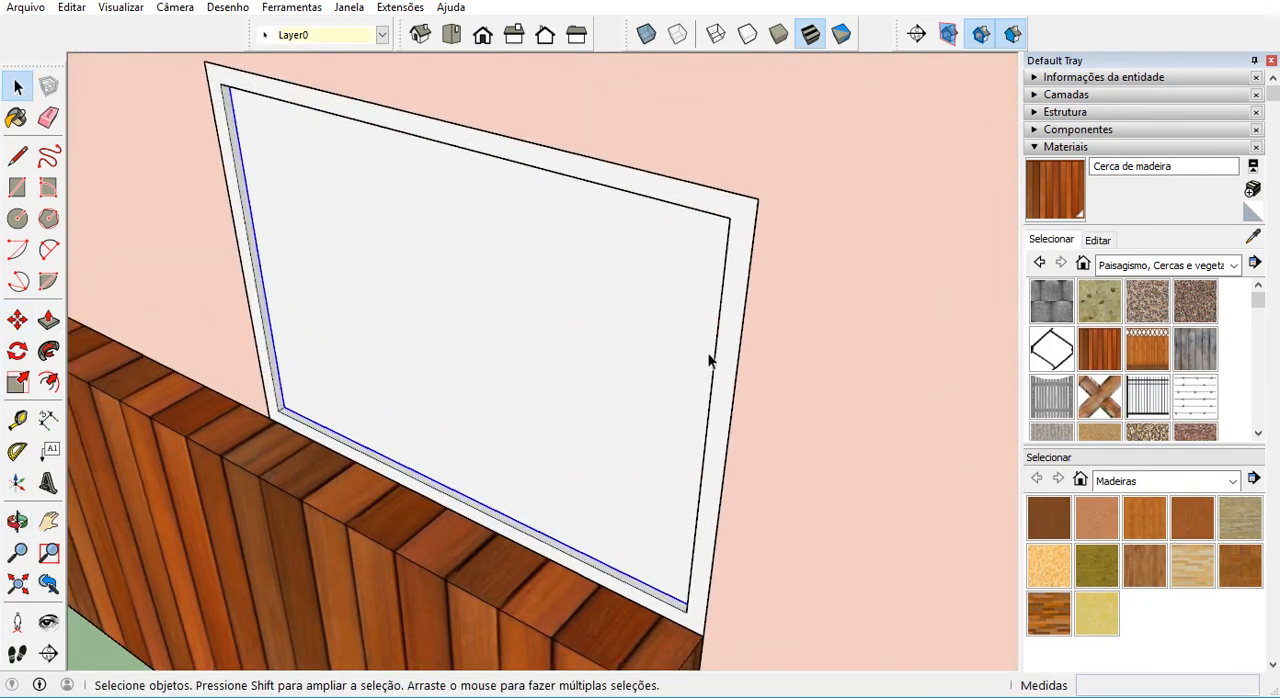
left_click(1062, 147)
left_click(1062, 113)
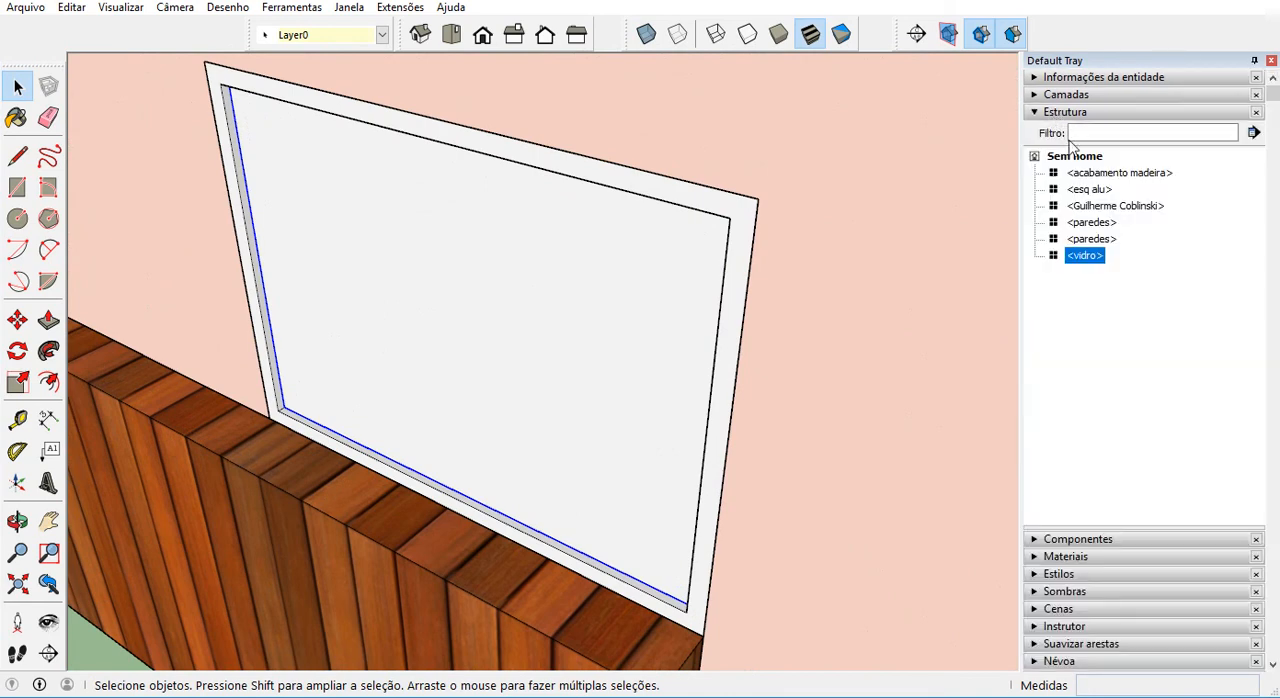
left_click(1087, 293)
left_click(1091, 255)
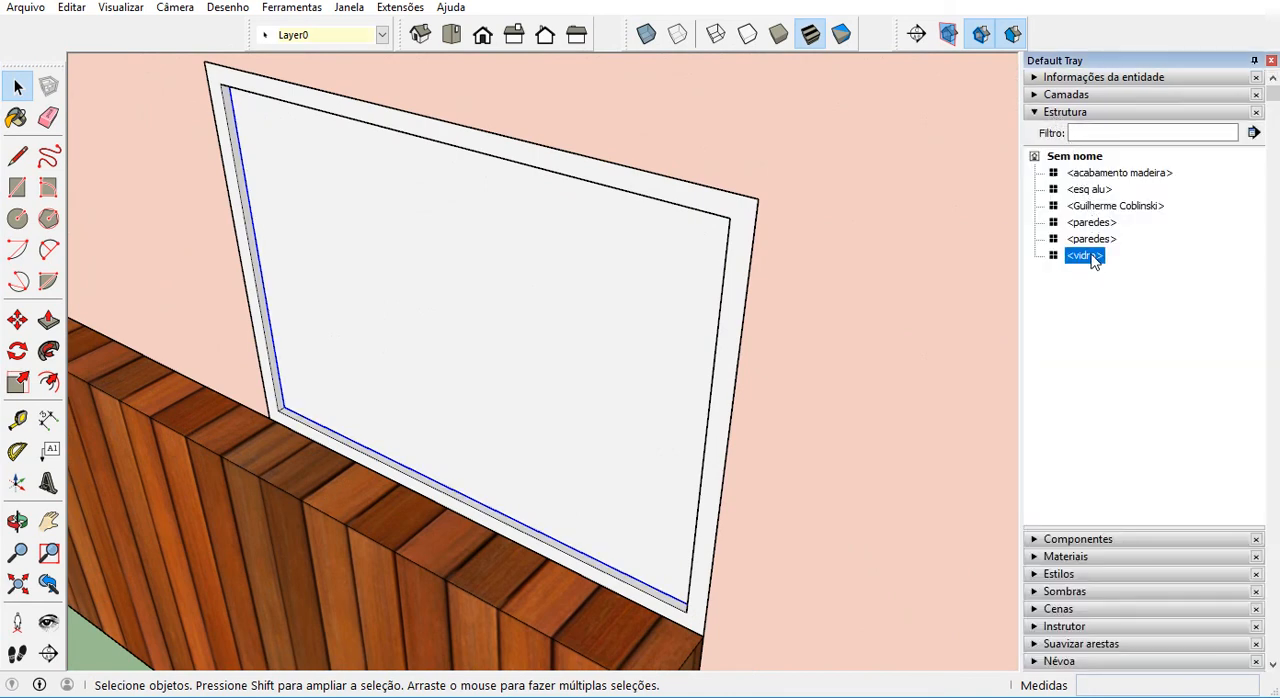
left_click(1092, 239)
left_click(1092, 222)
left_click(1090, 190)
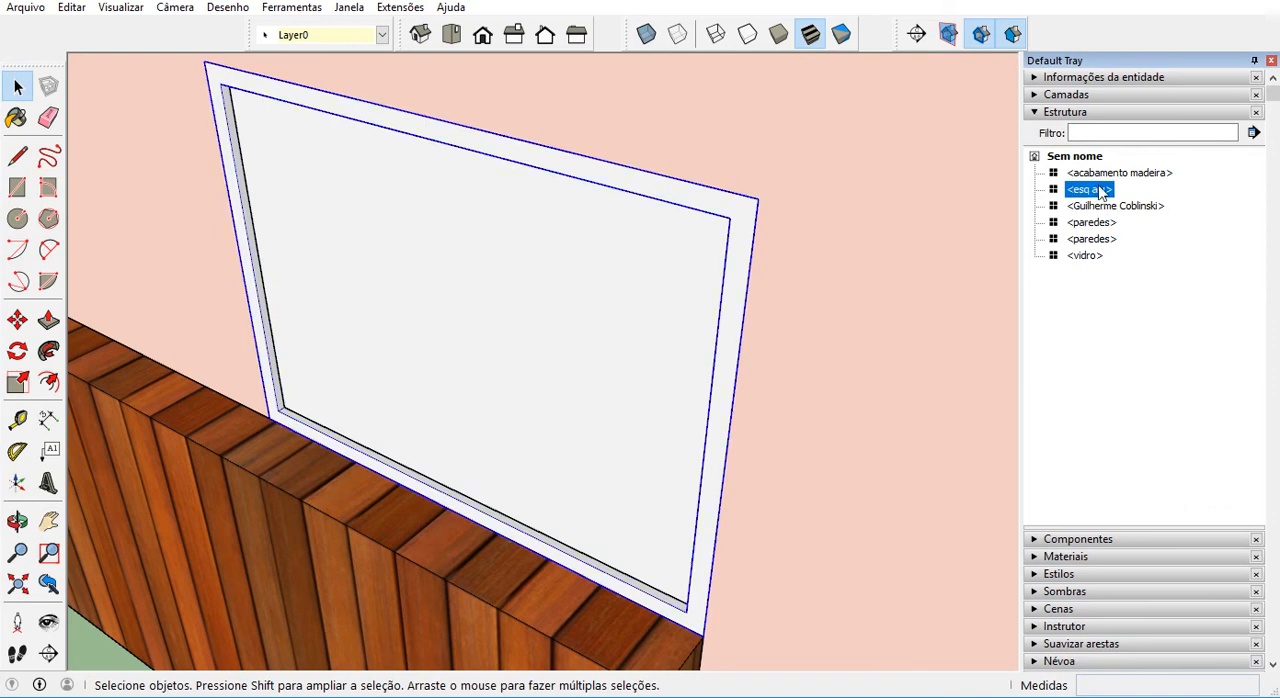
left_click(1096, 256)
Combine the esq alu and vidro components into one component named janela x, and collapse its entry in the structure list.
left_click(743, 248)
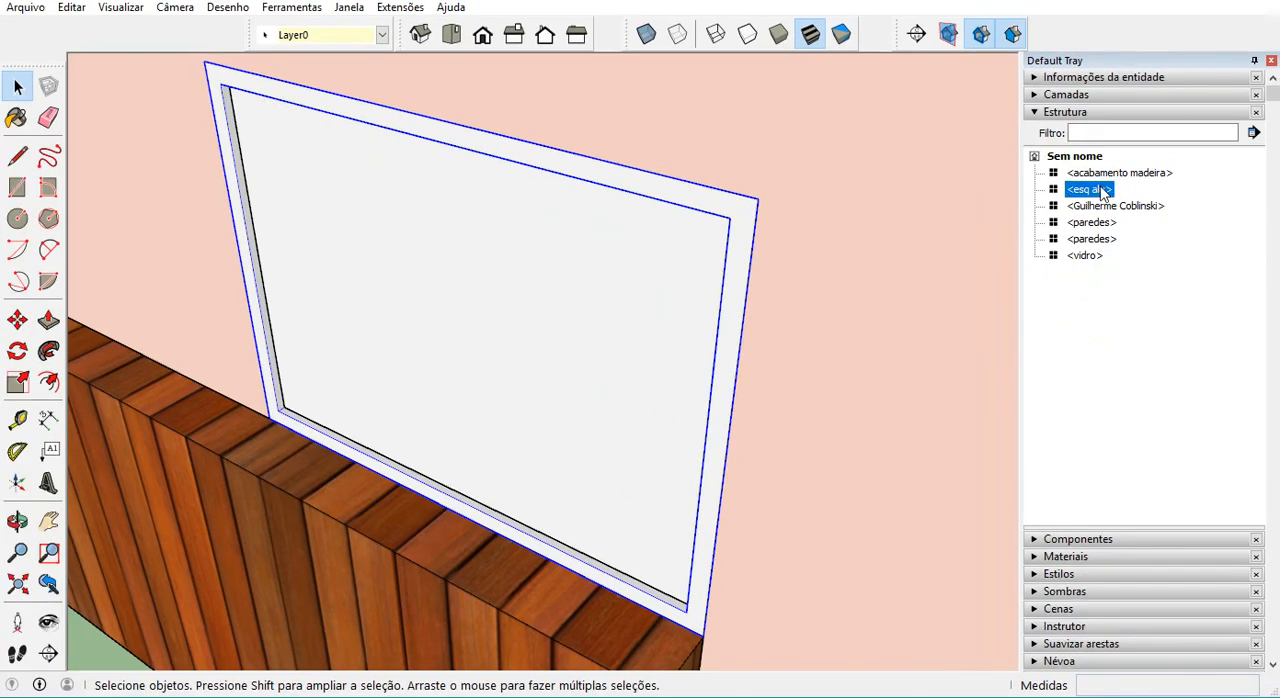
left_click(1095, 257, "ctrl")
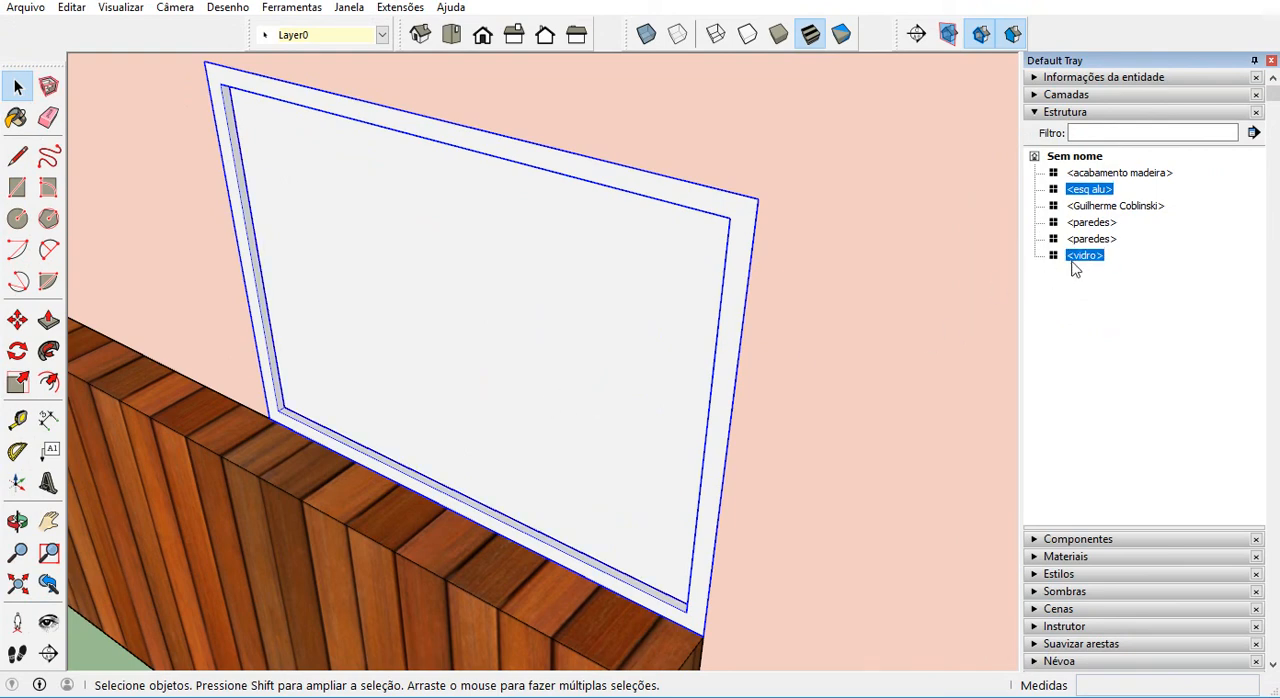
right_click(1080, 258)
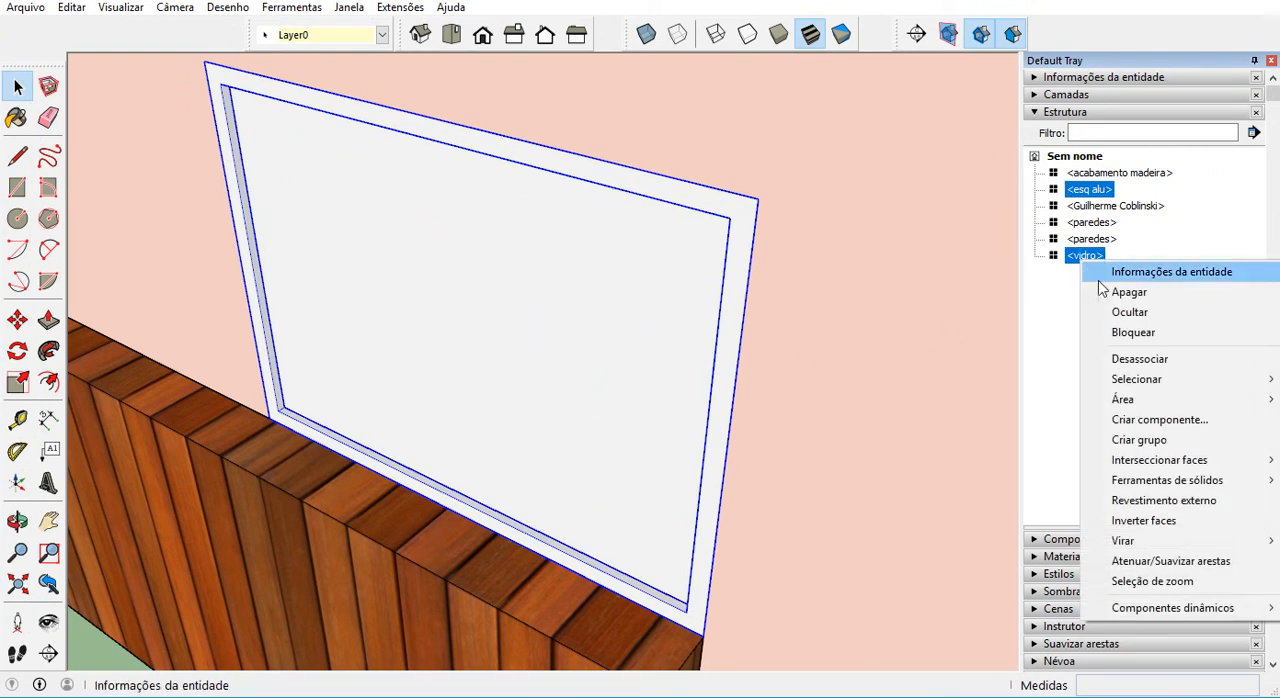
left_click(1165, 420)
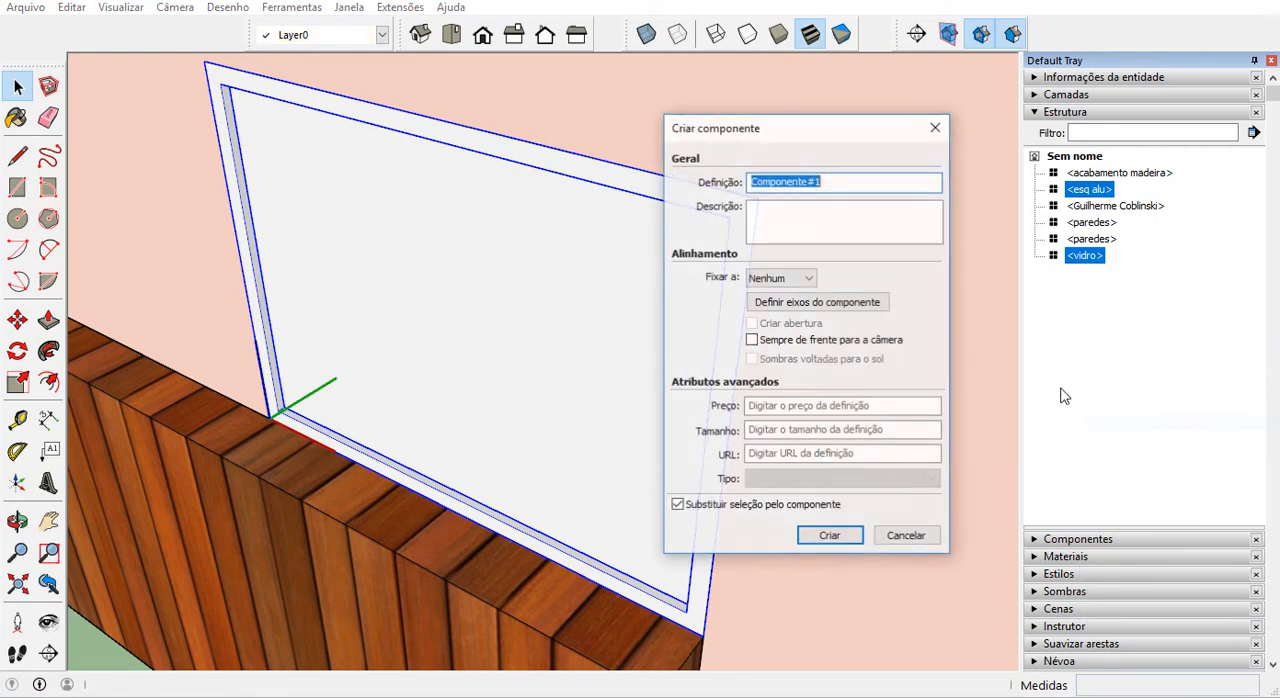
type("janela x")
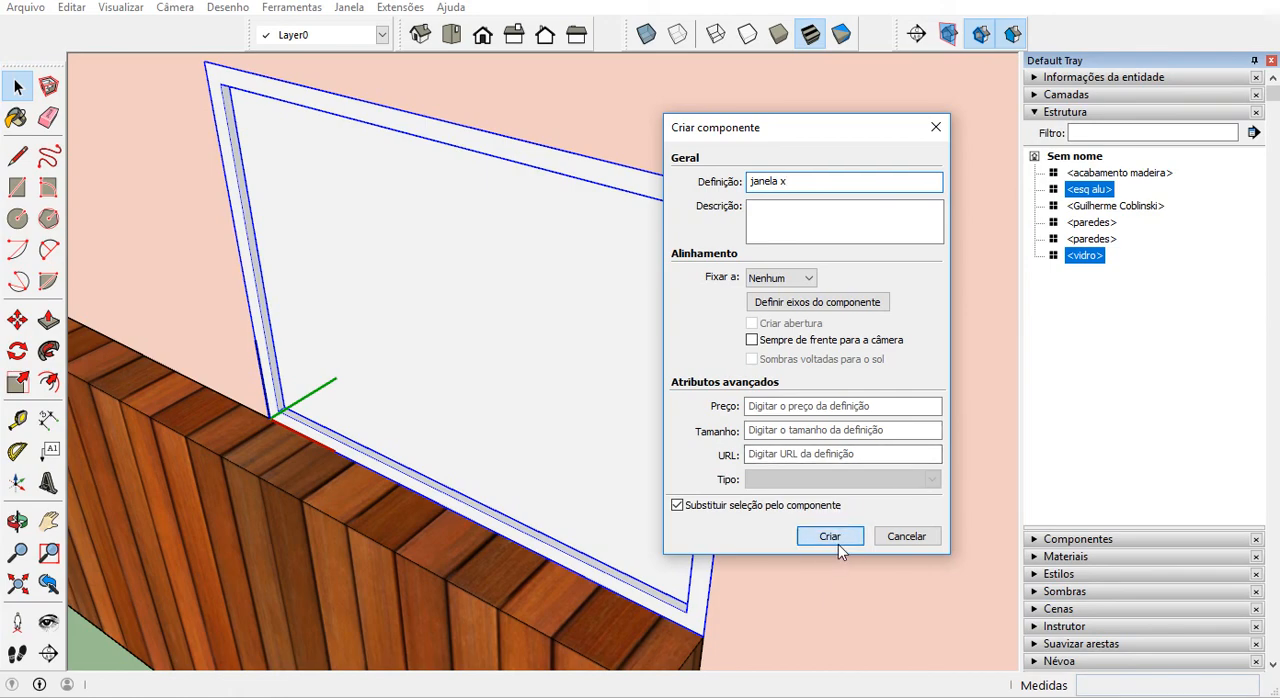
left_click(830, 537)
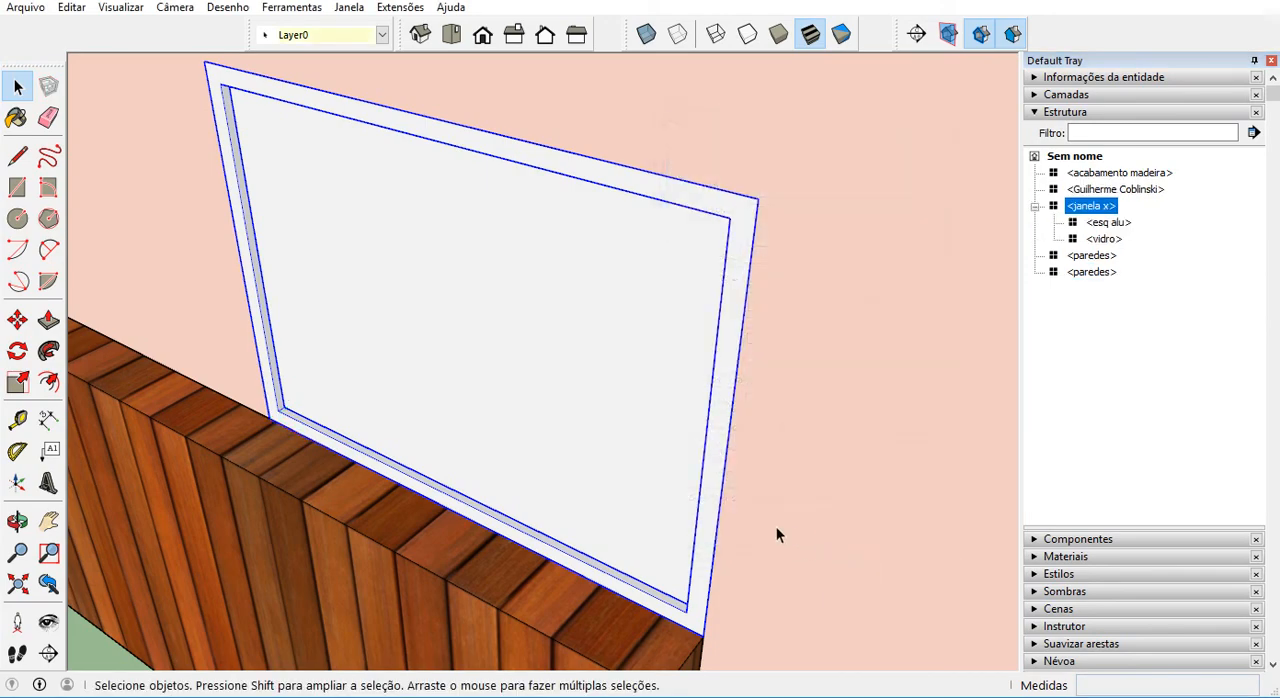
left_click(1035, 207)
Combine the acabamento madeira, janela x and paredes components of the wood-clad building into one component named tipo.
scroll(674, 323, "down", 8)
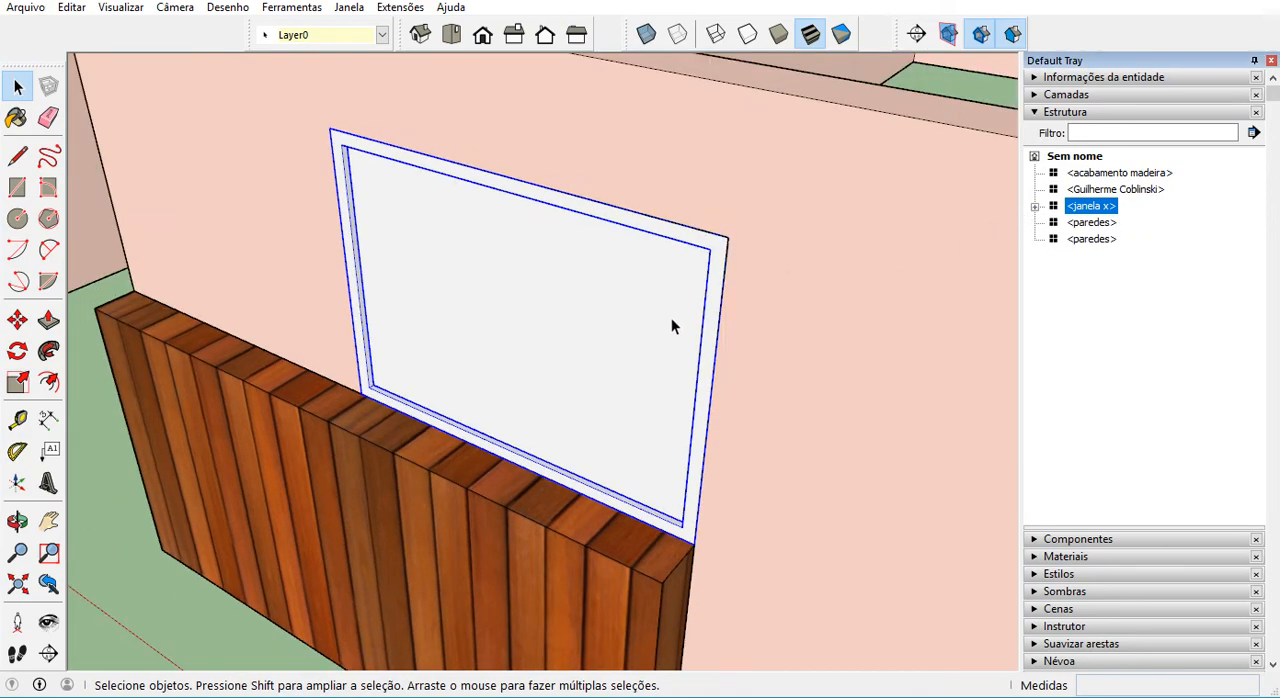
scroll(569, 367, "down", 5)
middle_click_drag(569, 367, 857, 372)
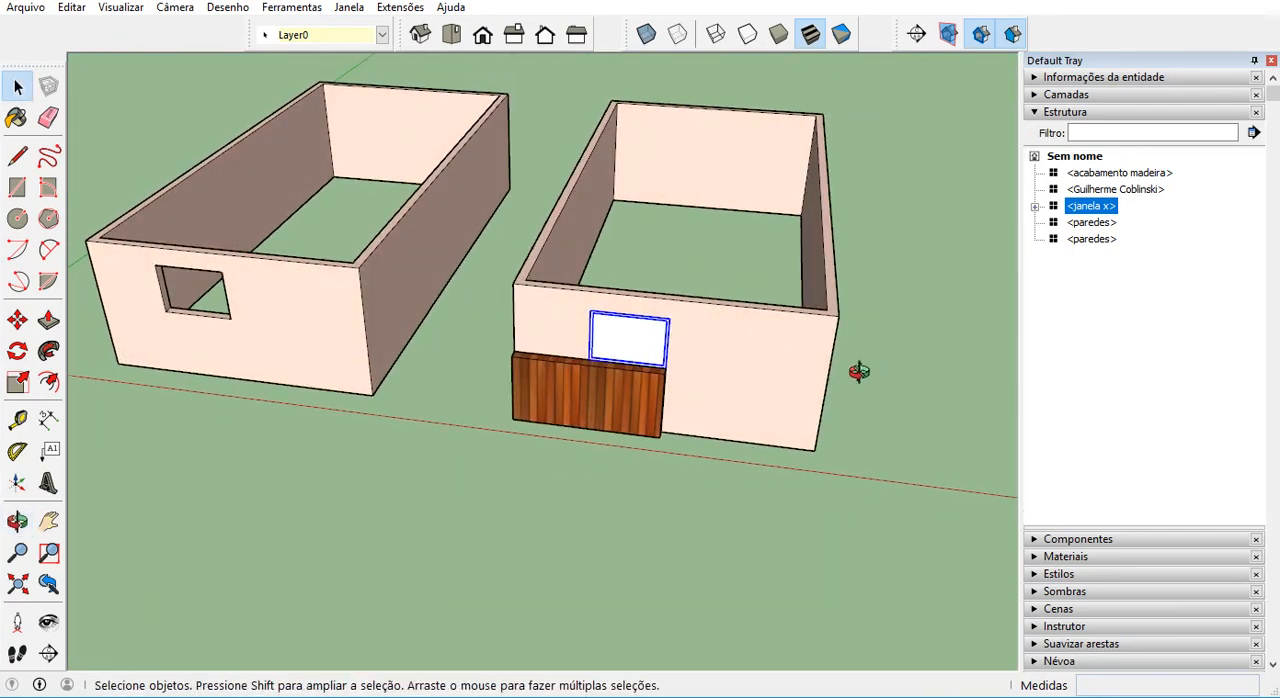
left_click(851, 390)
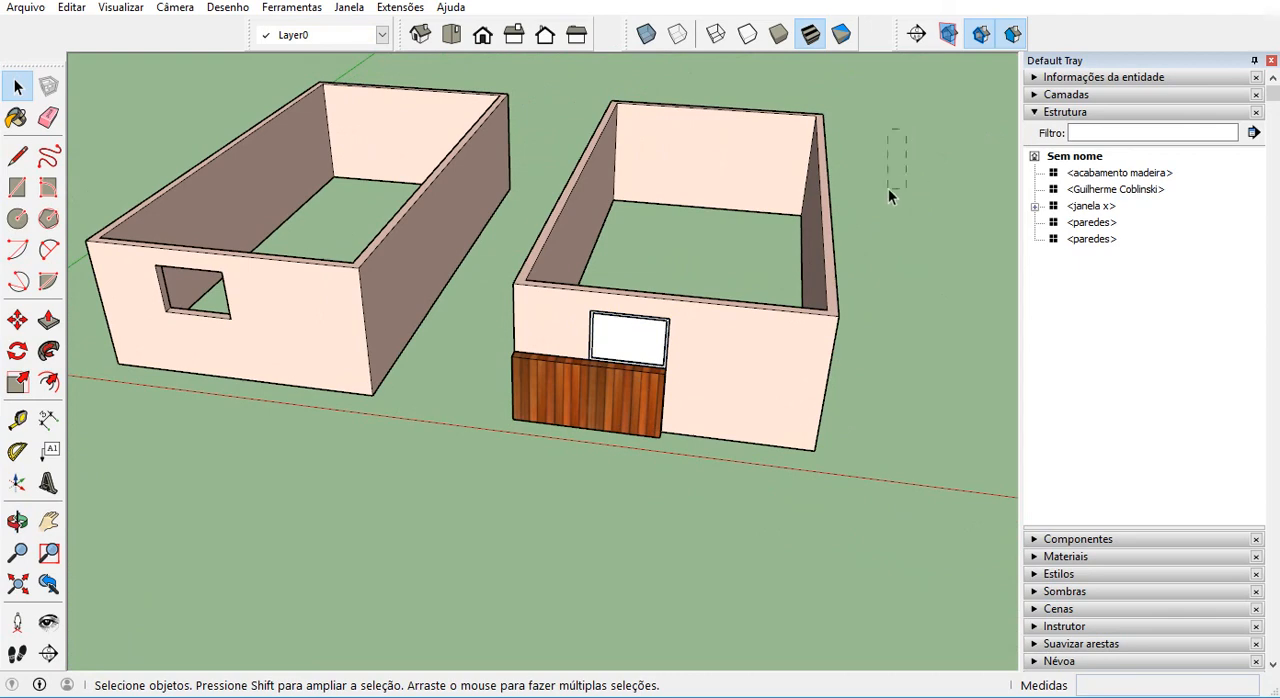
left_click_drag(888, 189, 887, 190)
middle_click_drag(865, 207, 917, 136)
left_click_drag(911, 134, 641, 364)
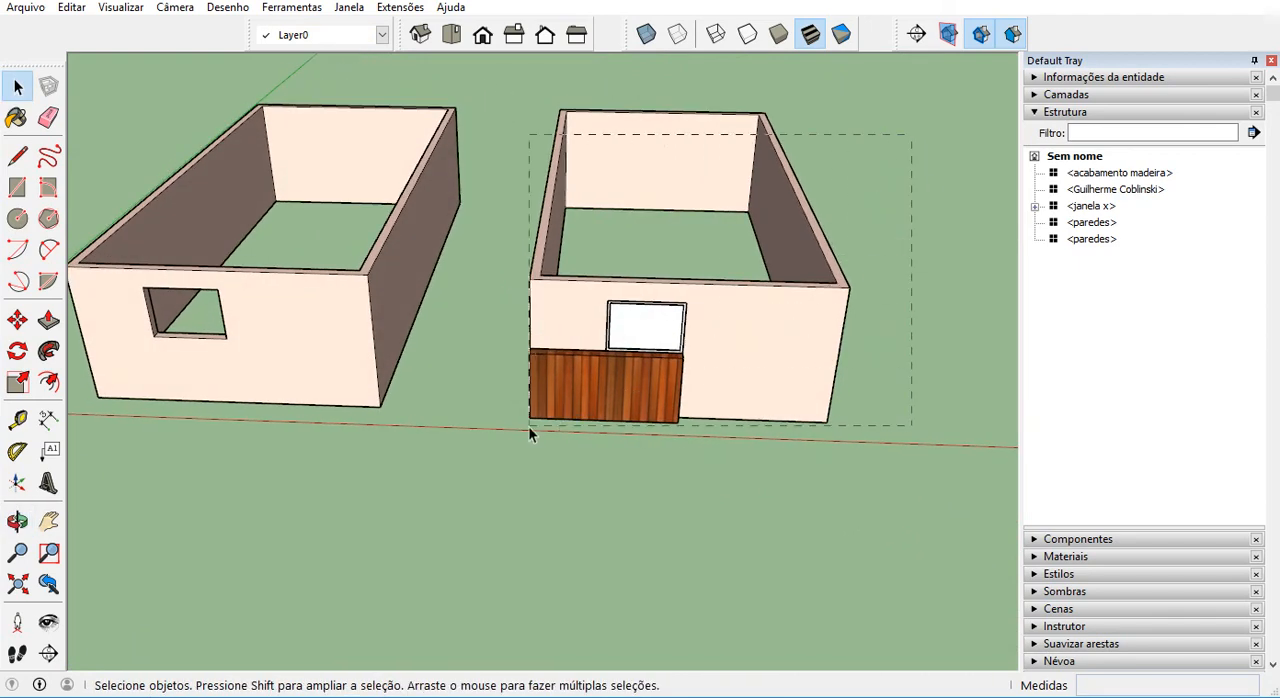
left_click_drag(530, 432, 549, 418)
left_click_drag(870, 200, 610, 408)
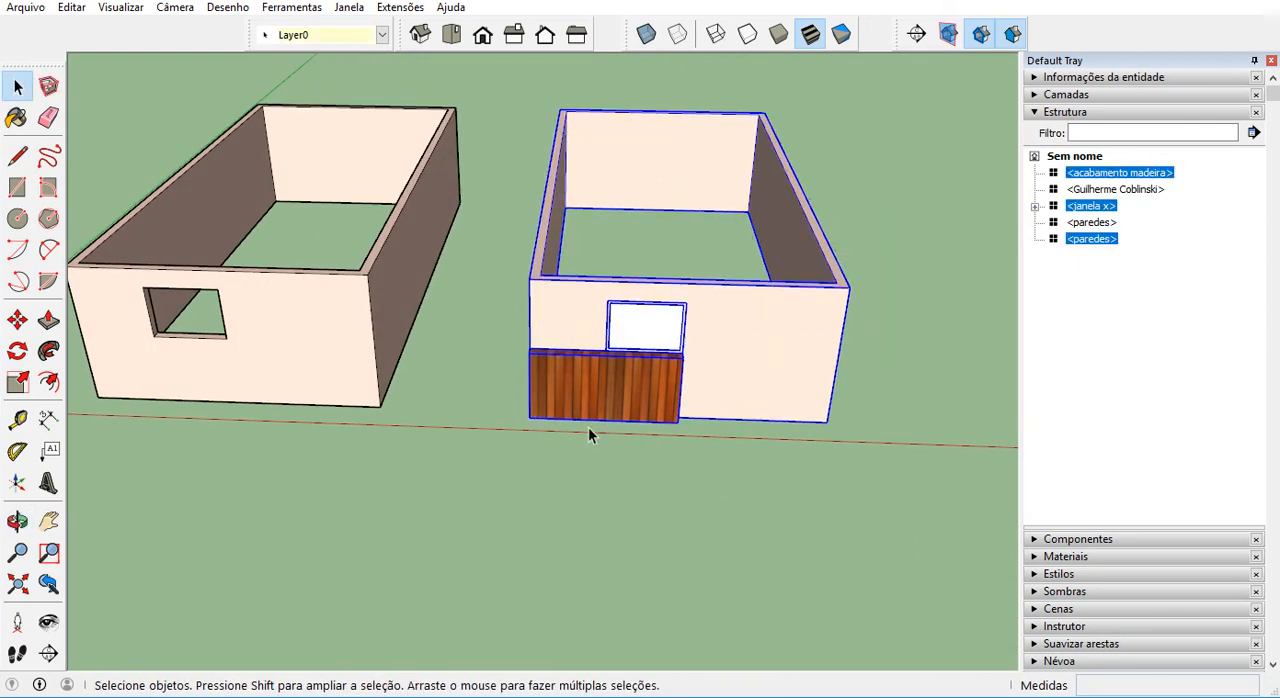
right_click(716, 312)
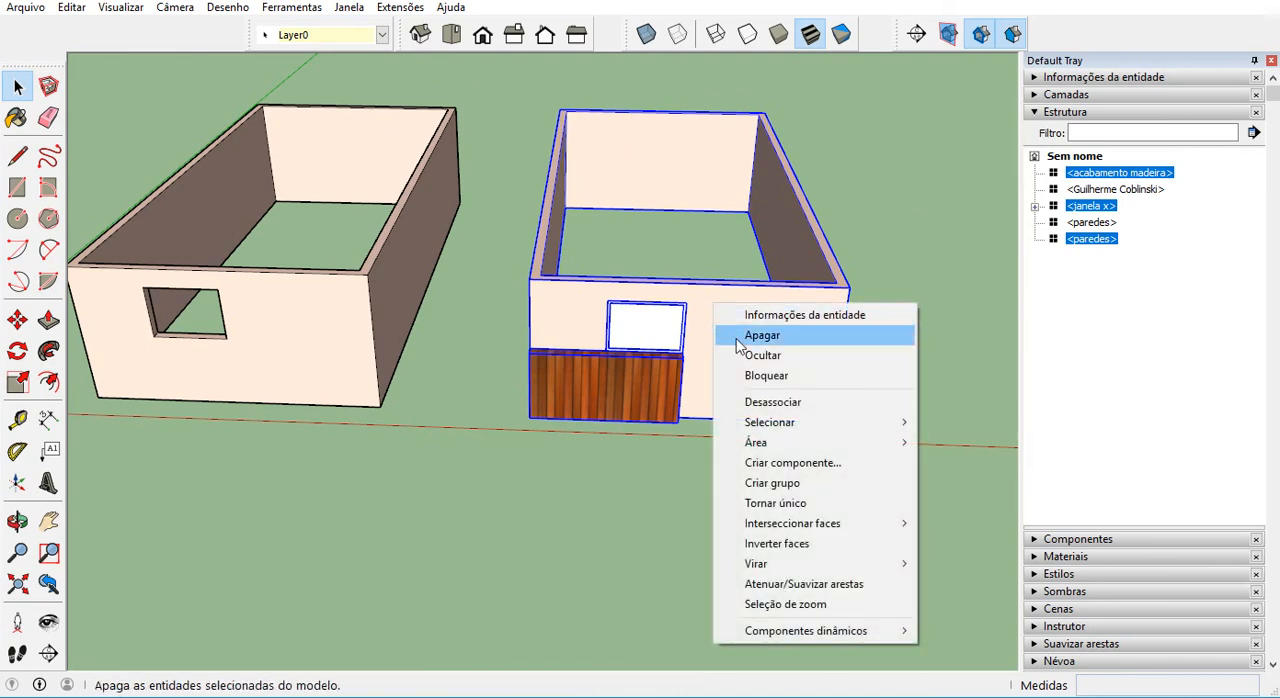
left_click(789, 463)
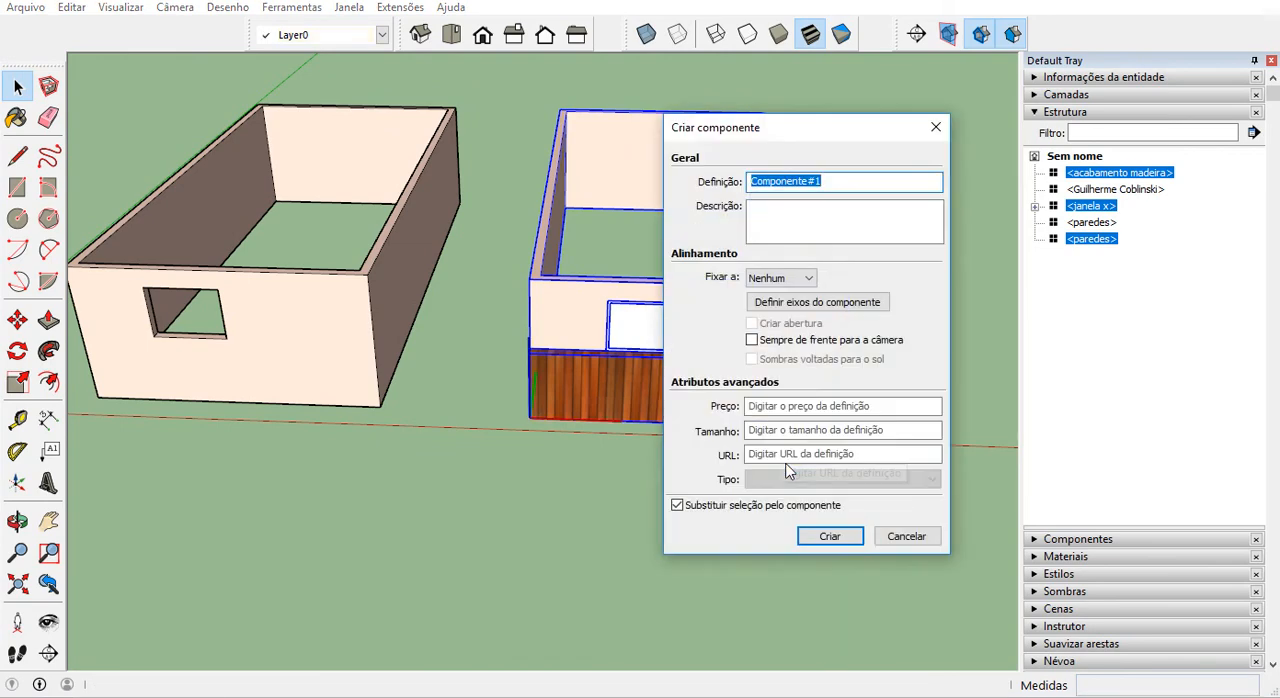
type("ti")
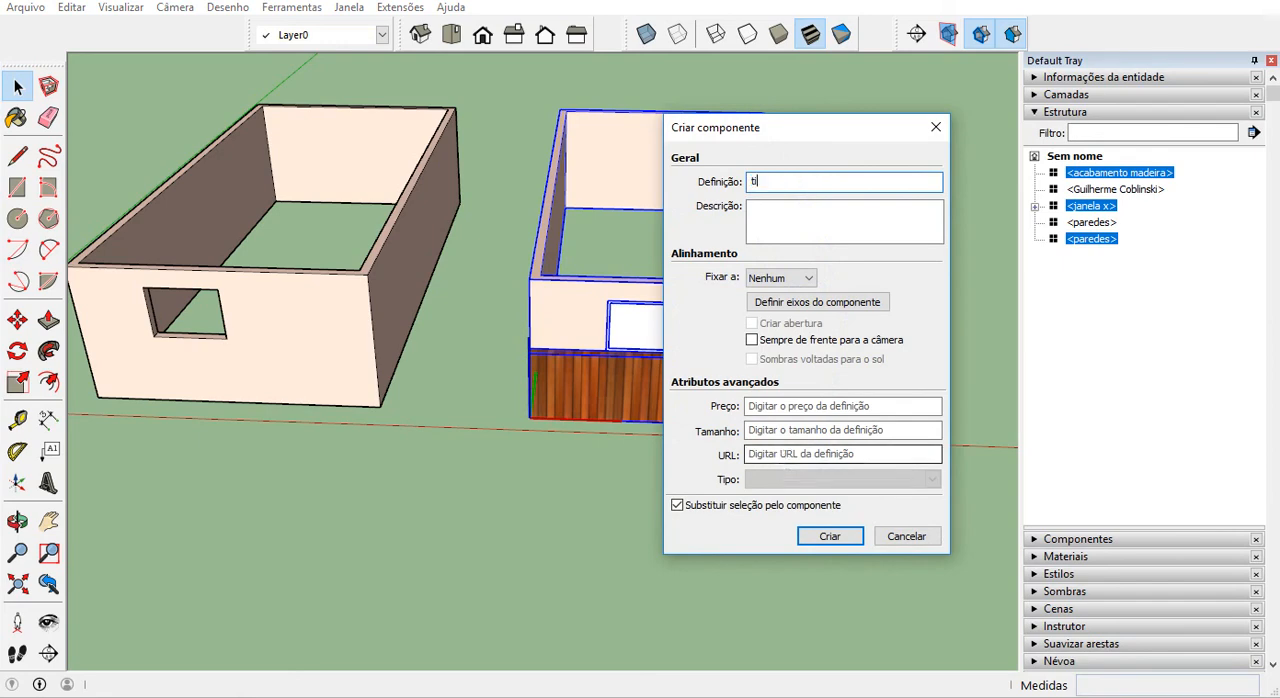
type("po")
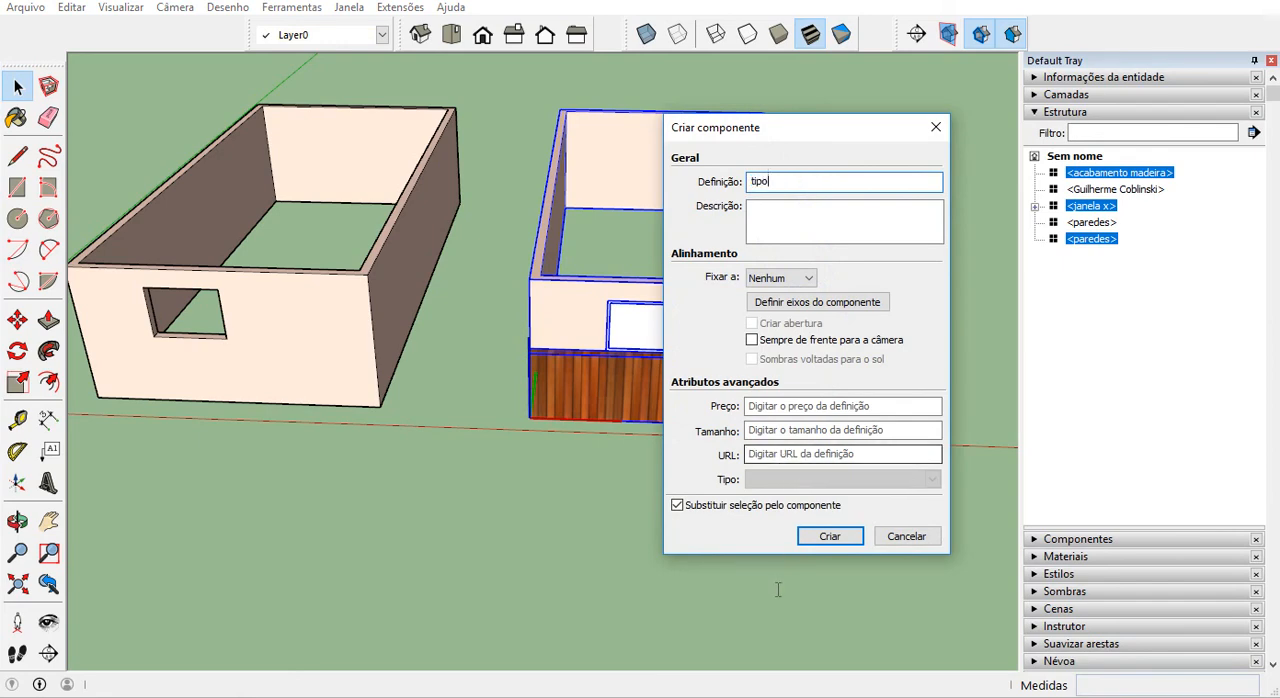
left_click(844, 542)
Examine the plain building's window opening and compare it with the wood-clad tipo building.
scroll(843, 542, "down", 3)
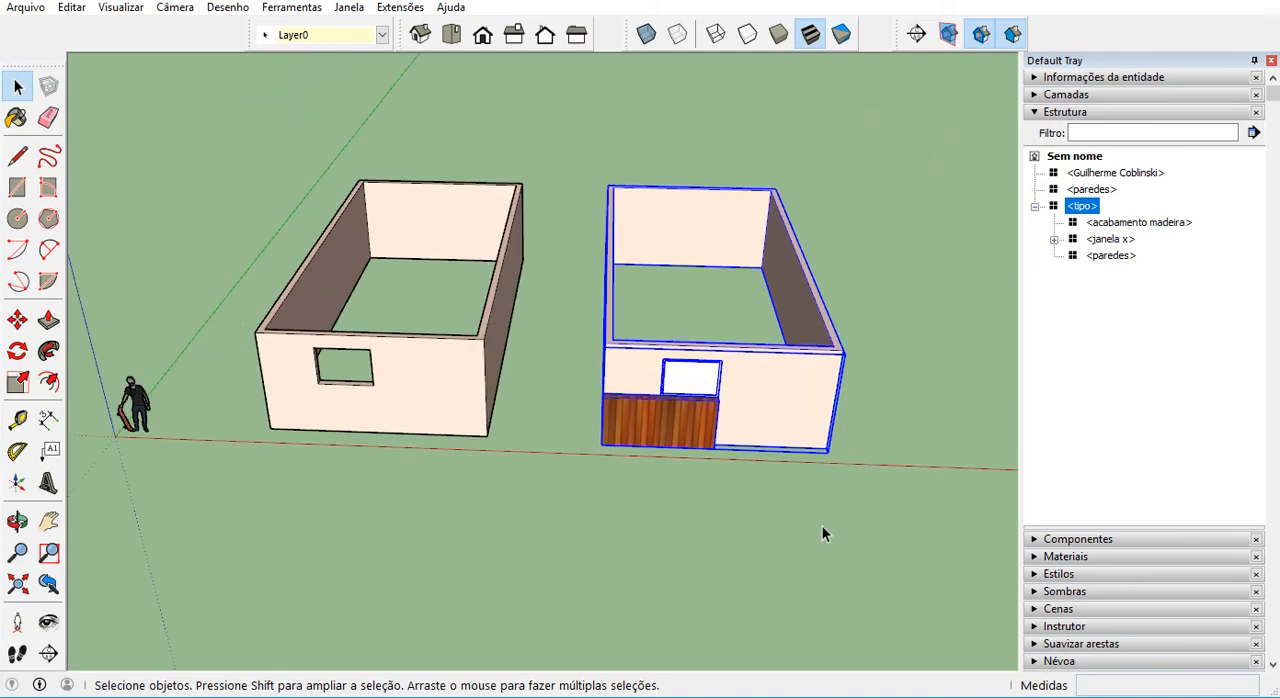
middle_click_drag(822, 525, 395, 371)
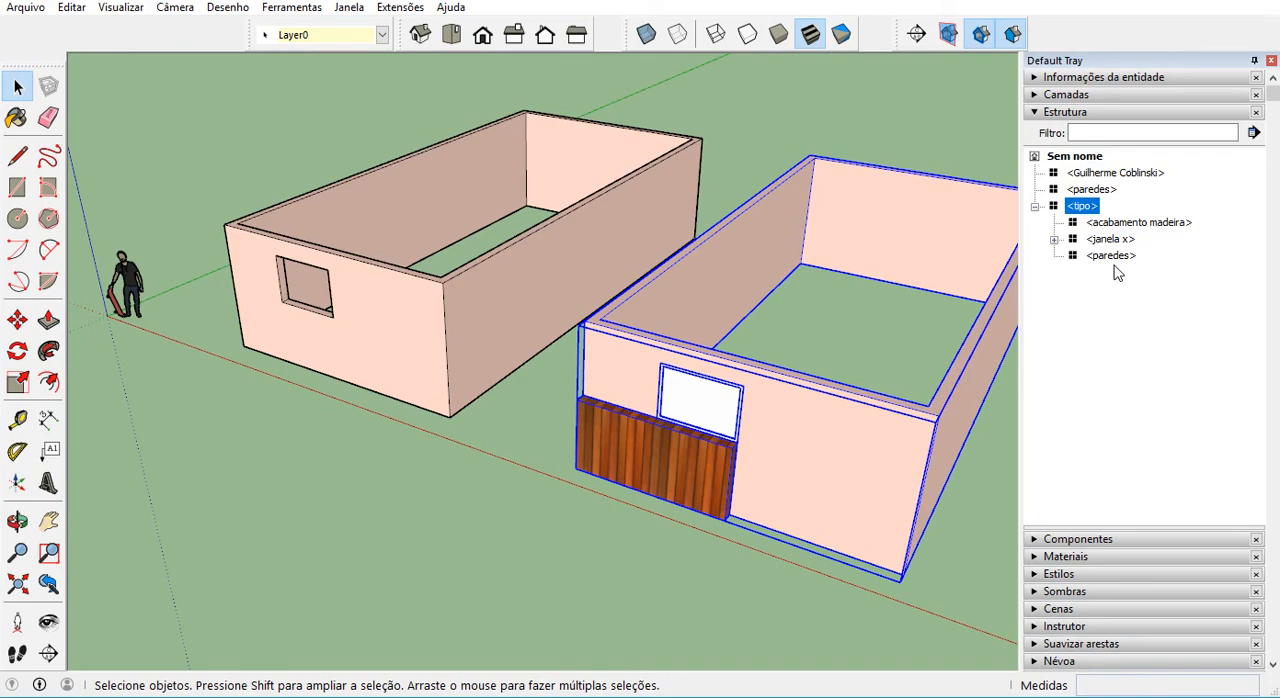
scroll(376, 267, "up", 2)
scroll(277, 272, "up", 6)
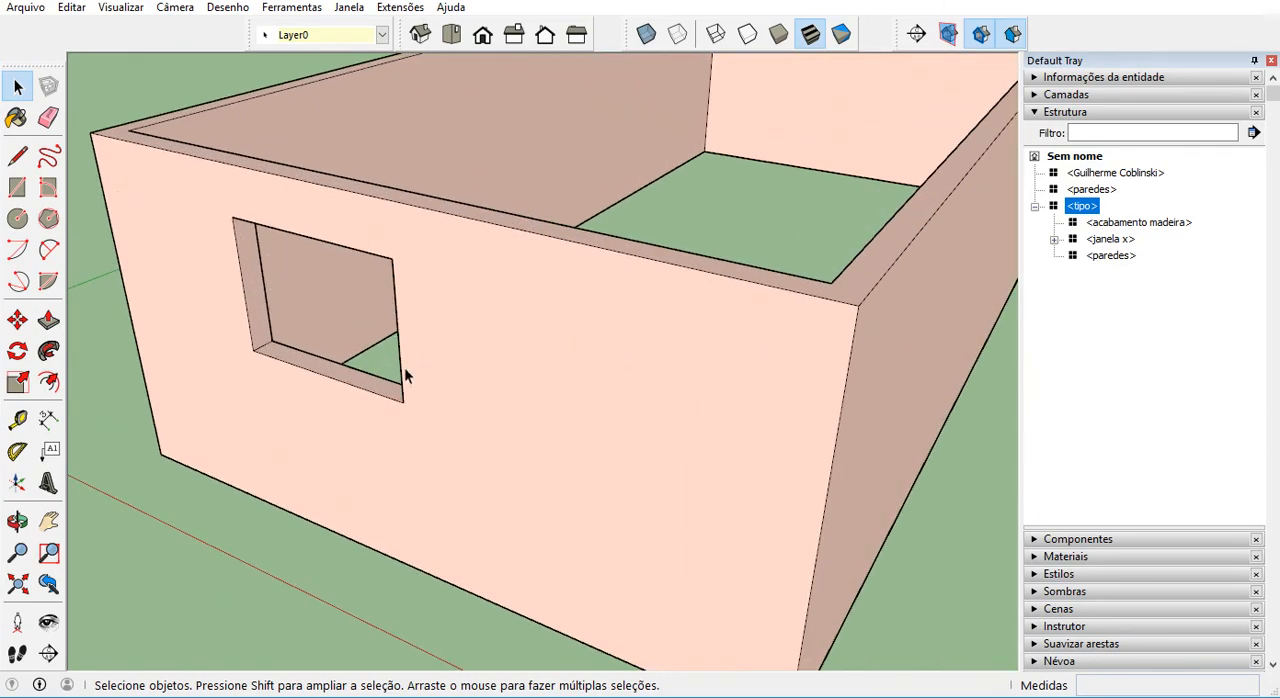
scroll(318, 330, "down", 6)
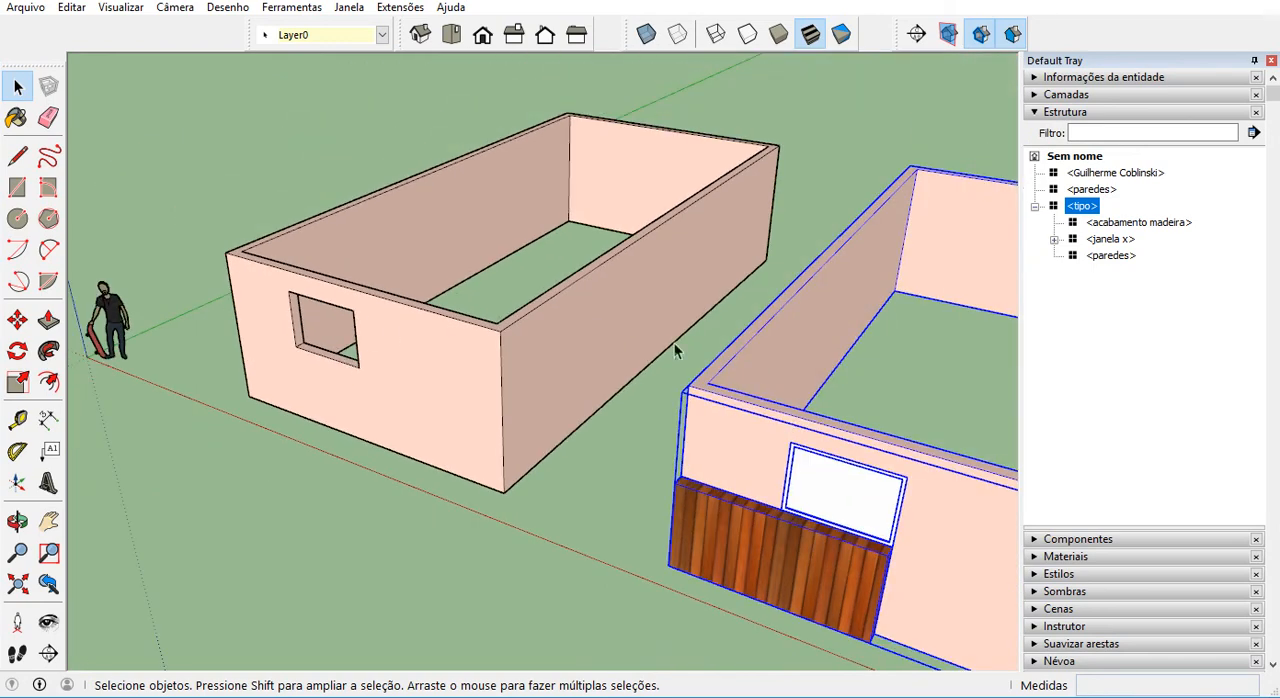
scroll(401, 348, "down", 2)
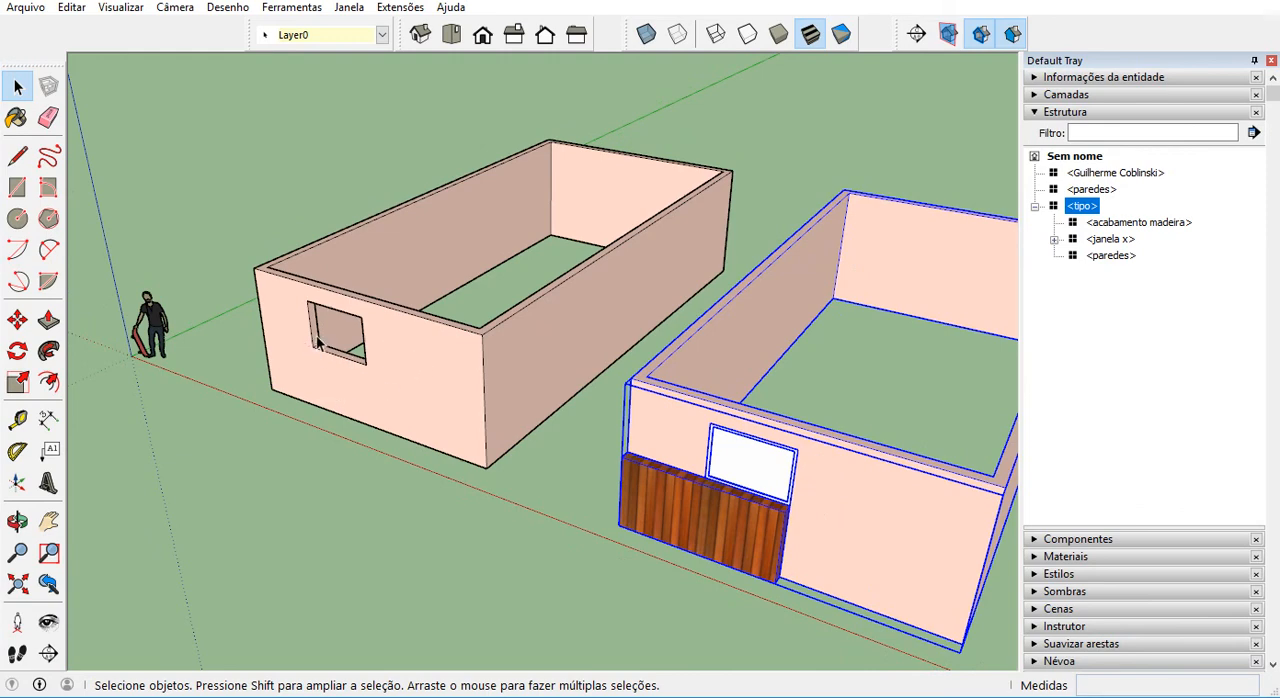
scroll(318, 343, "up", 2)
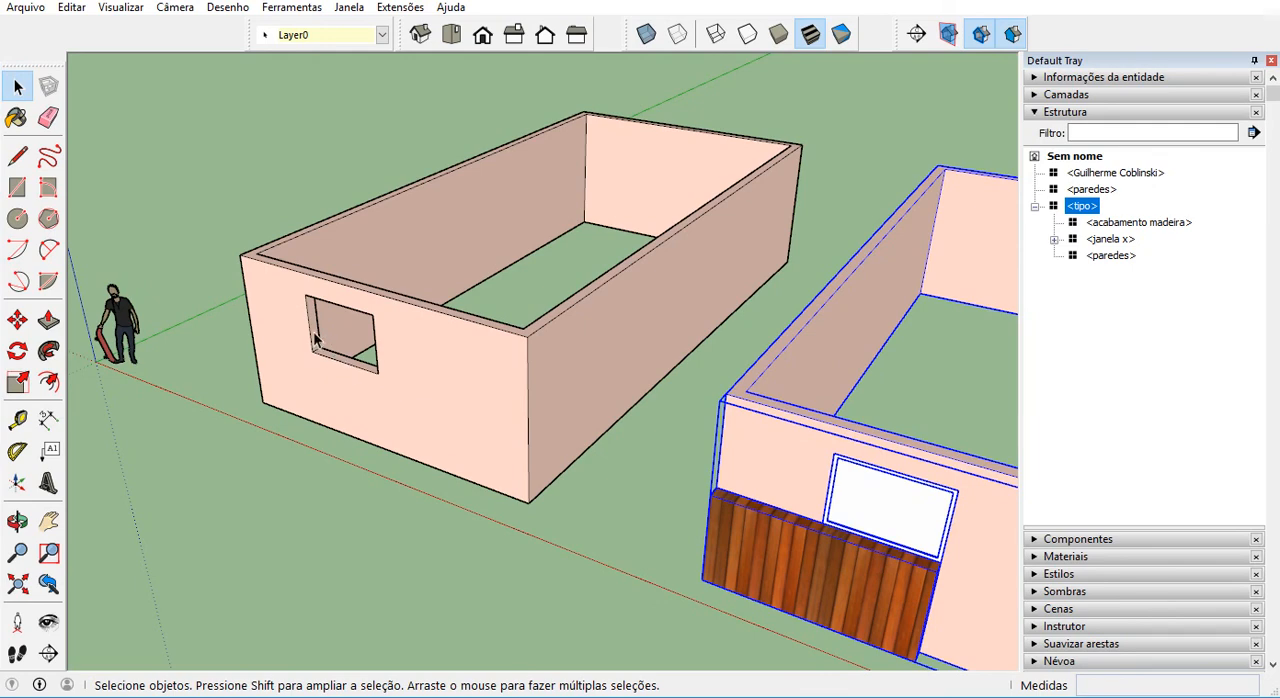
scroll(406, 401, "down", 2)
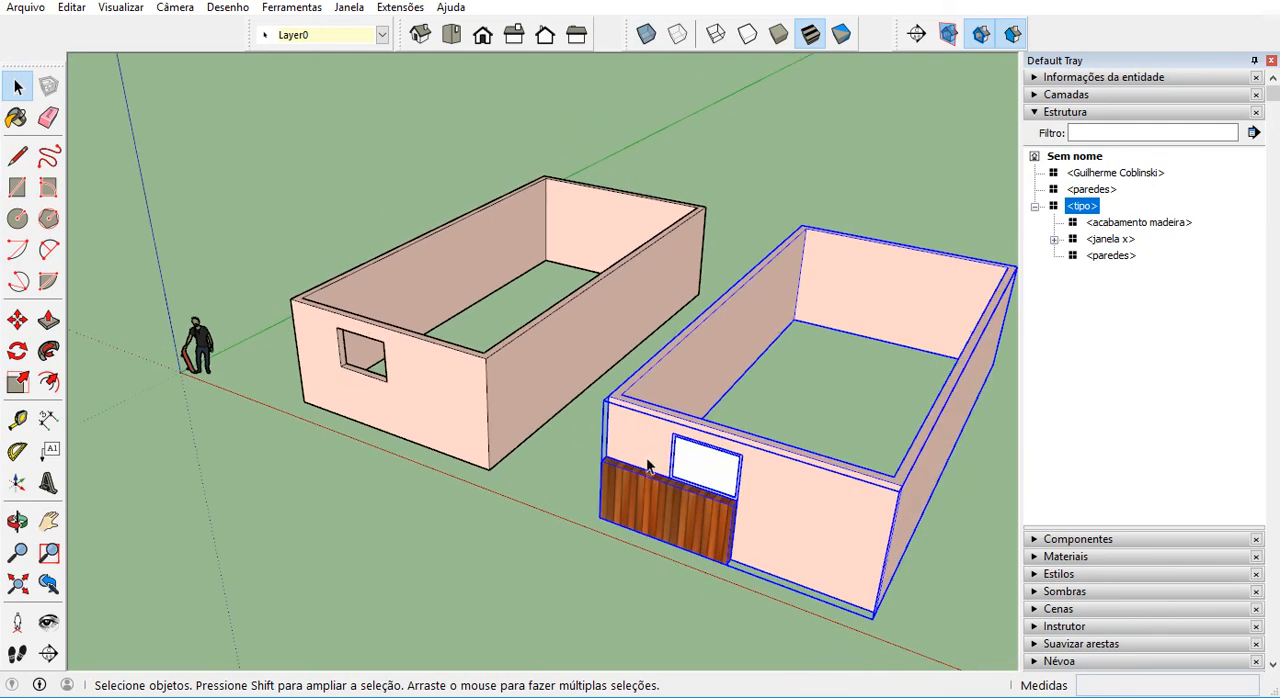
Make the plain building's paredes component unique so it is independent of the walls inside tipo.
left_click(475, 530)
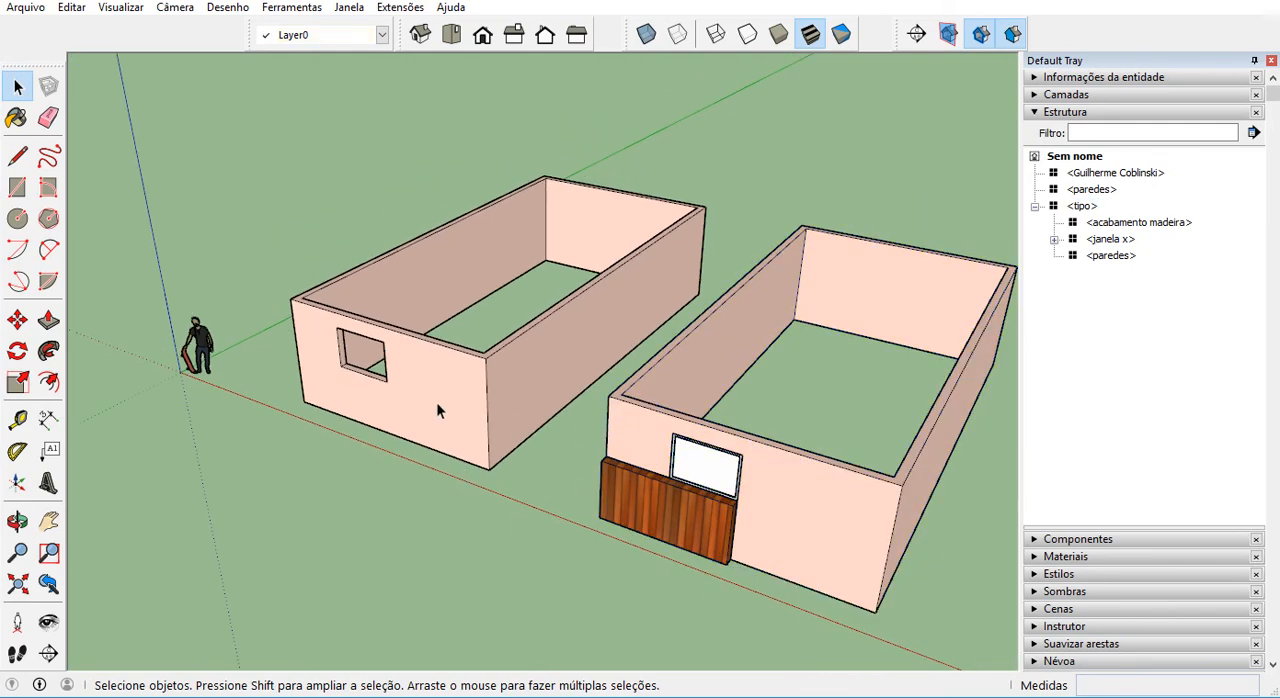
scroll(434, 397, "up", 3)
left_click(395, 341)
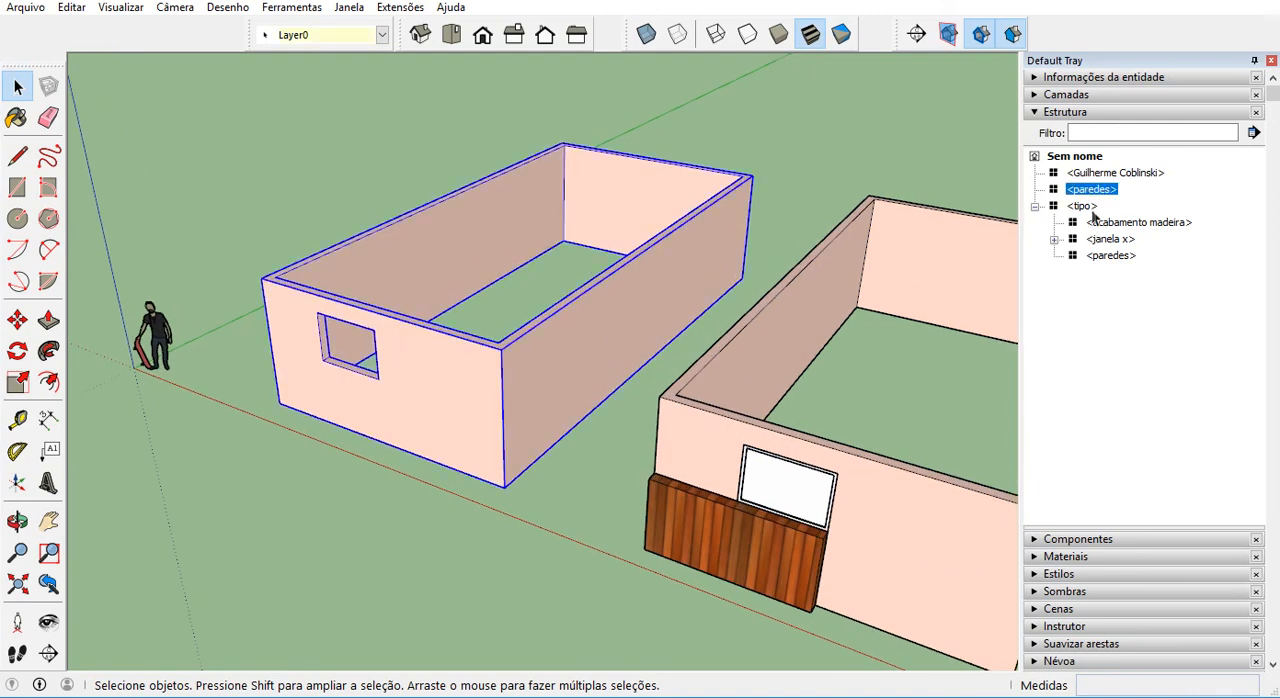
right_click(389, 342)
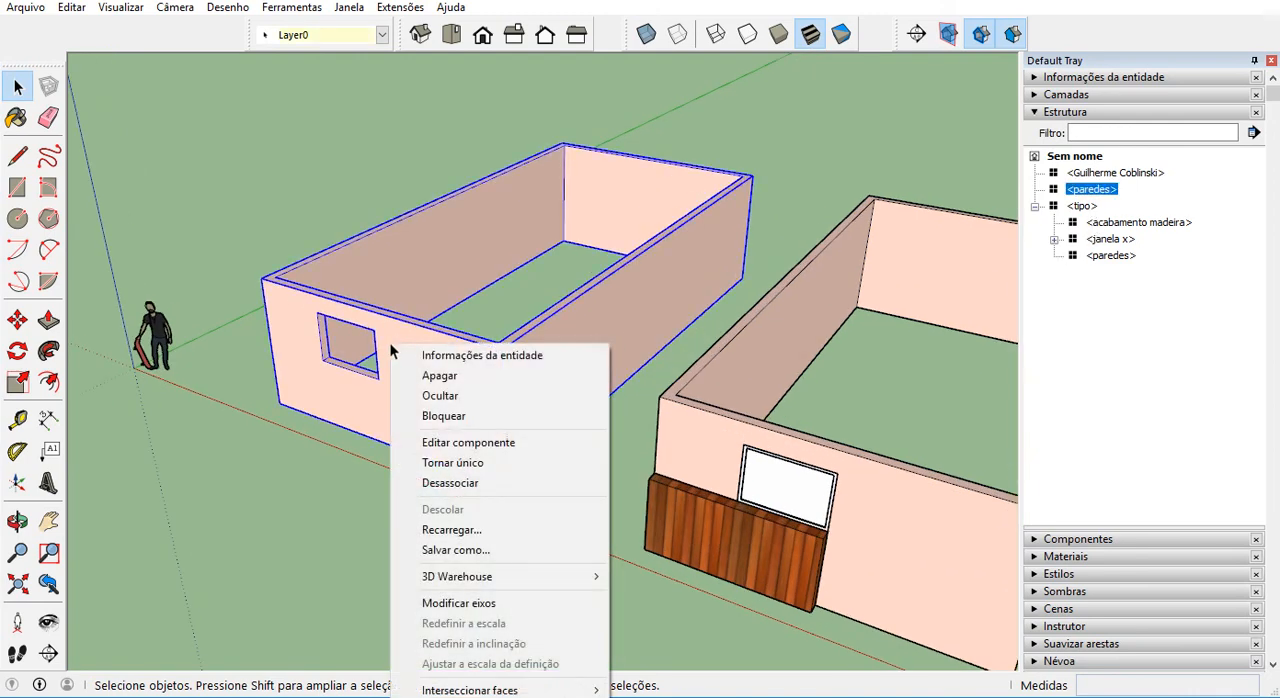
left_click(478, 463)
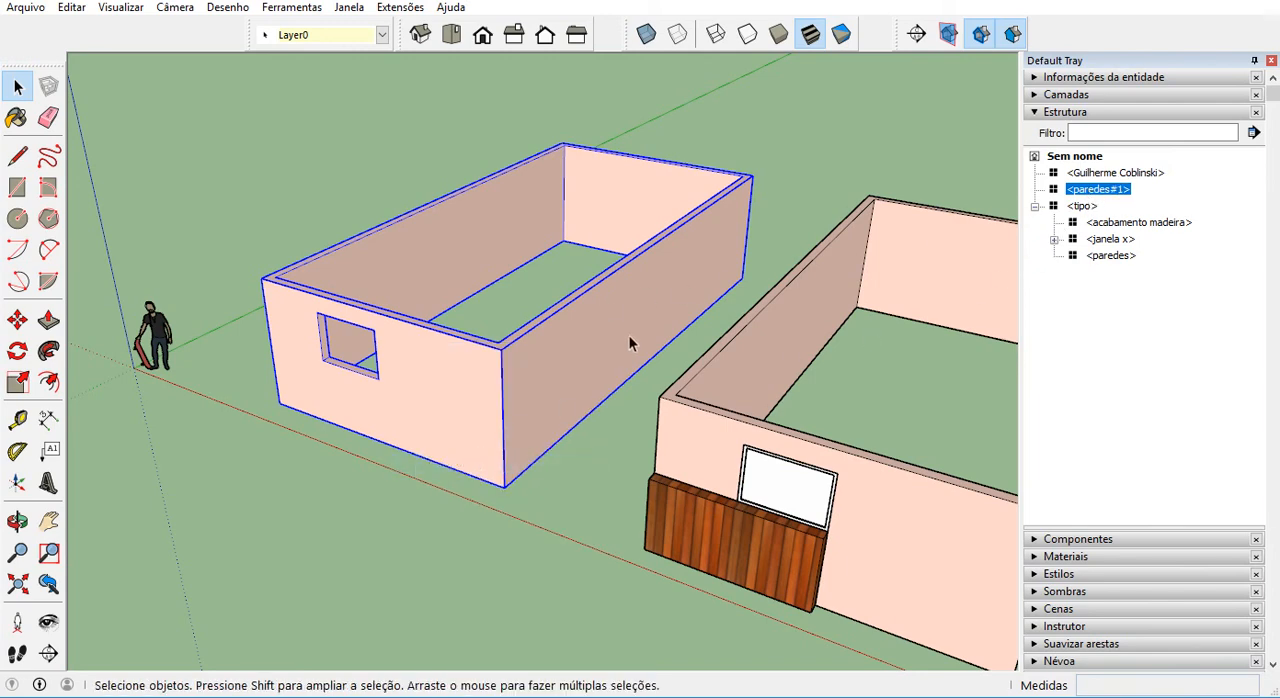
Highlight the tipo component, its nested paredes and the separate paredes#1 in turn to identify their objects.
left_click(940, 490)
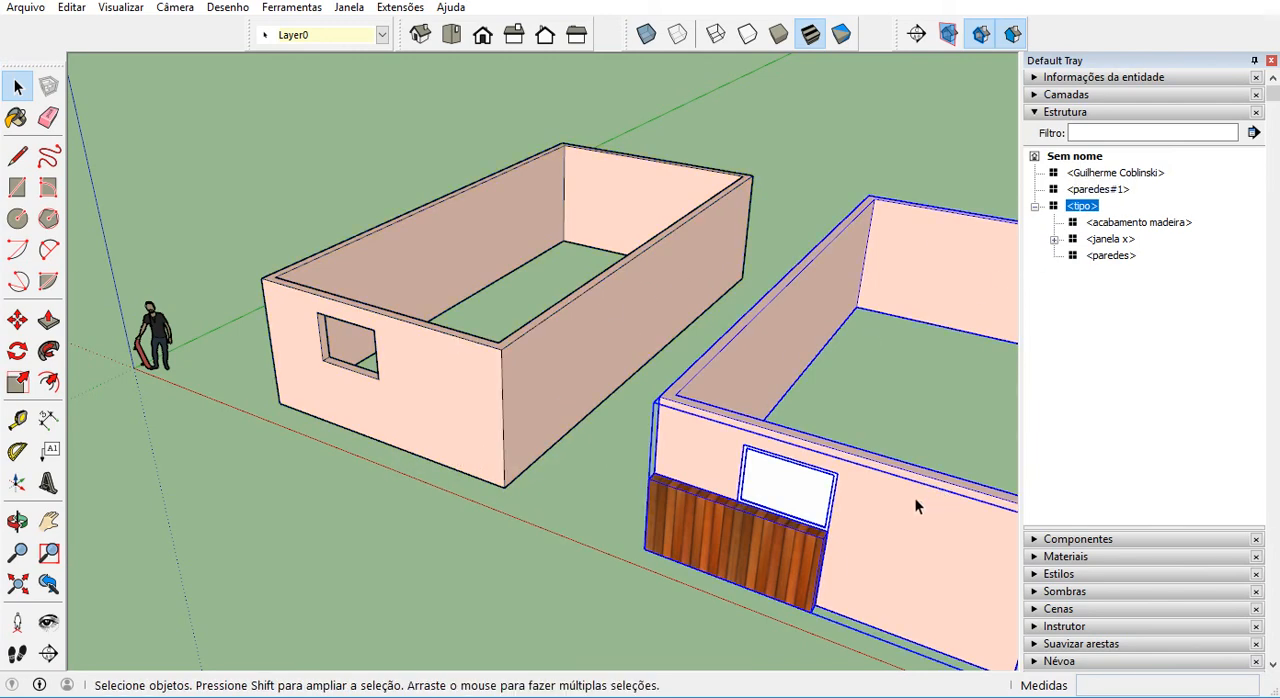
left_click(1117, 259)
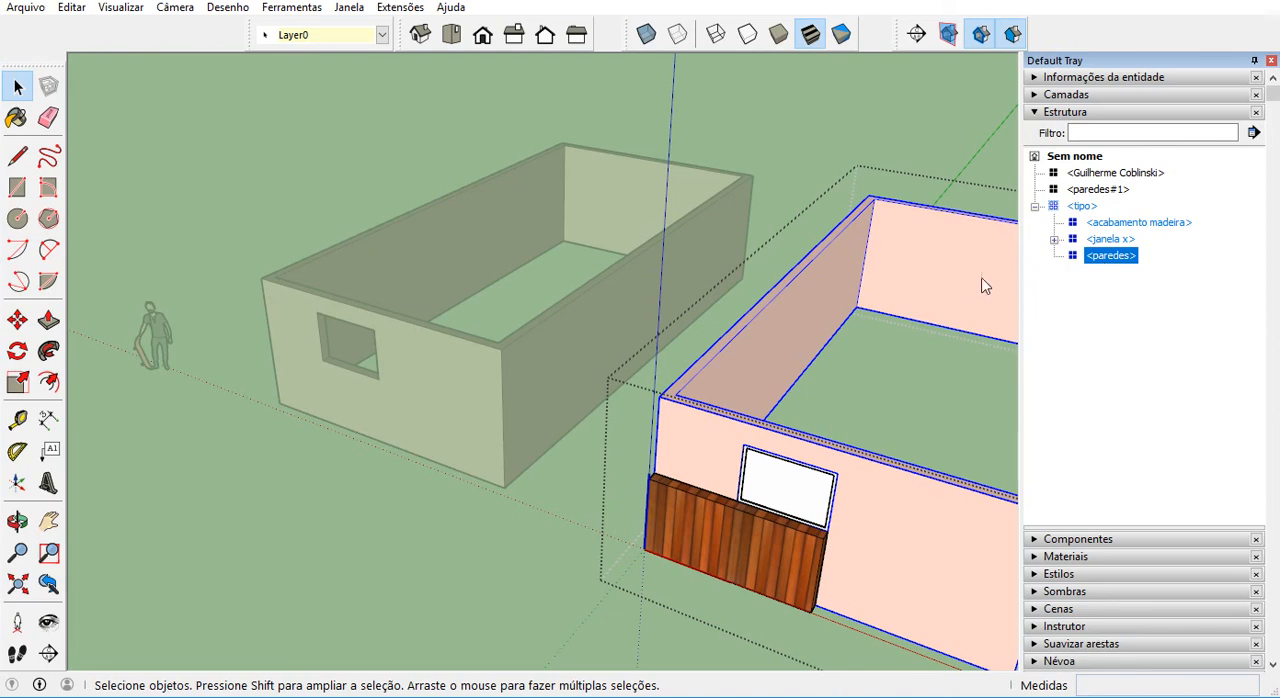
left_click(1112, 192)
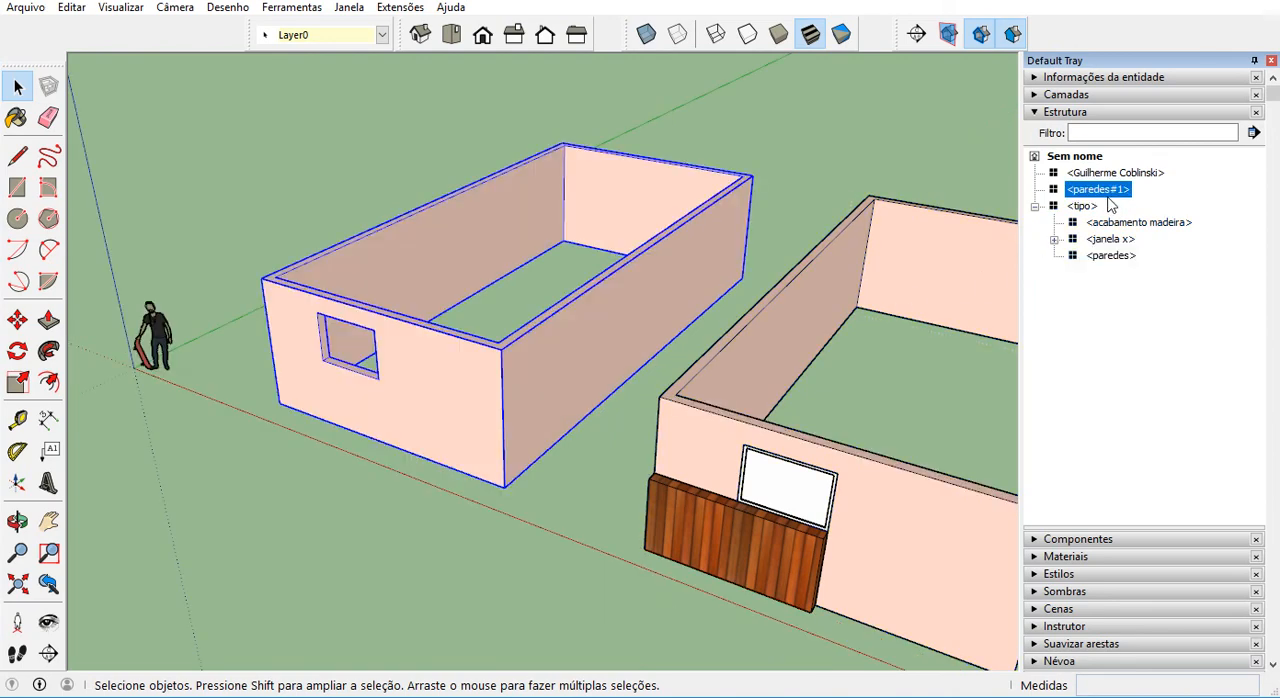
Close the window opening inside the paredes#1 component by pushing its side face 1.500 m with Push/Pull, and leave the component.
double_click(461, 356)
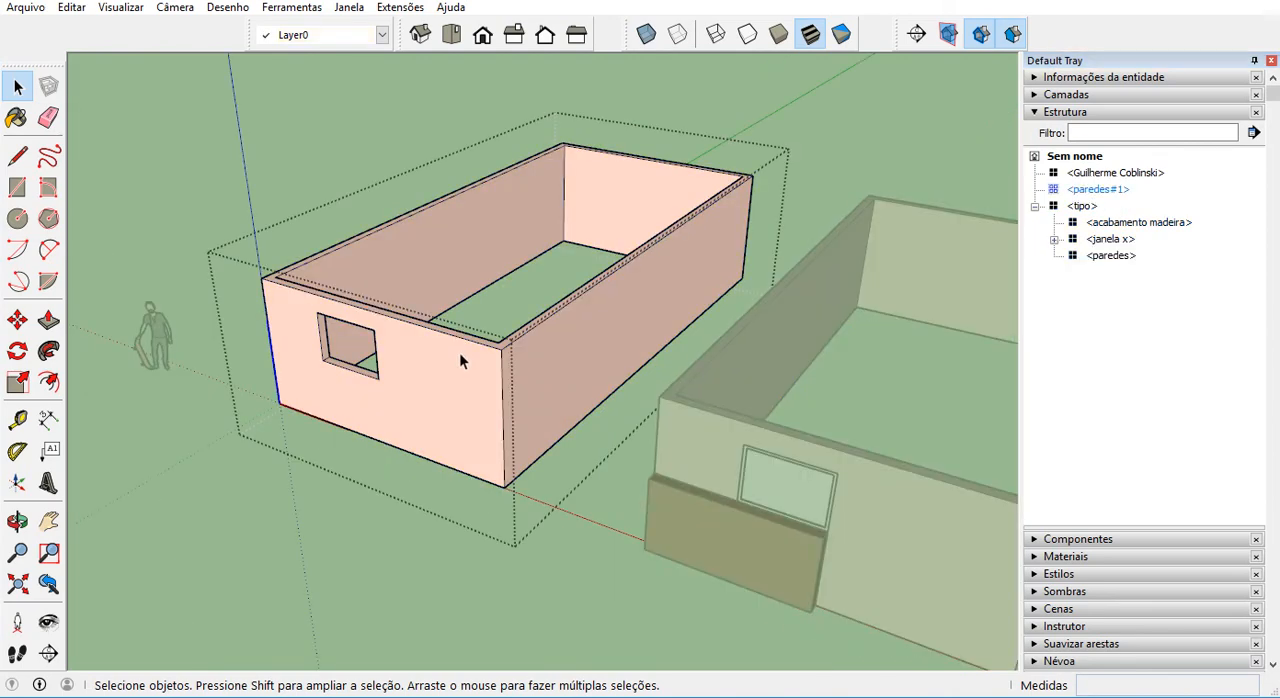
key("p")
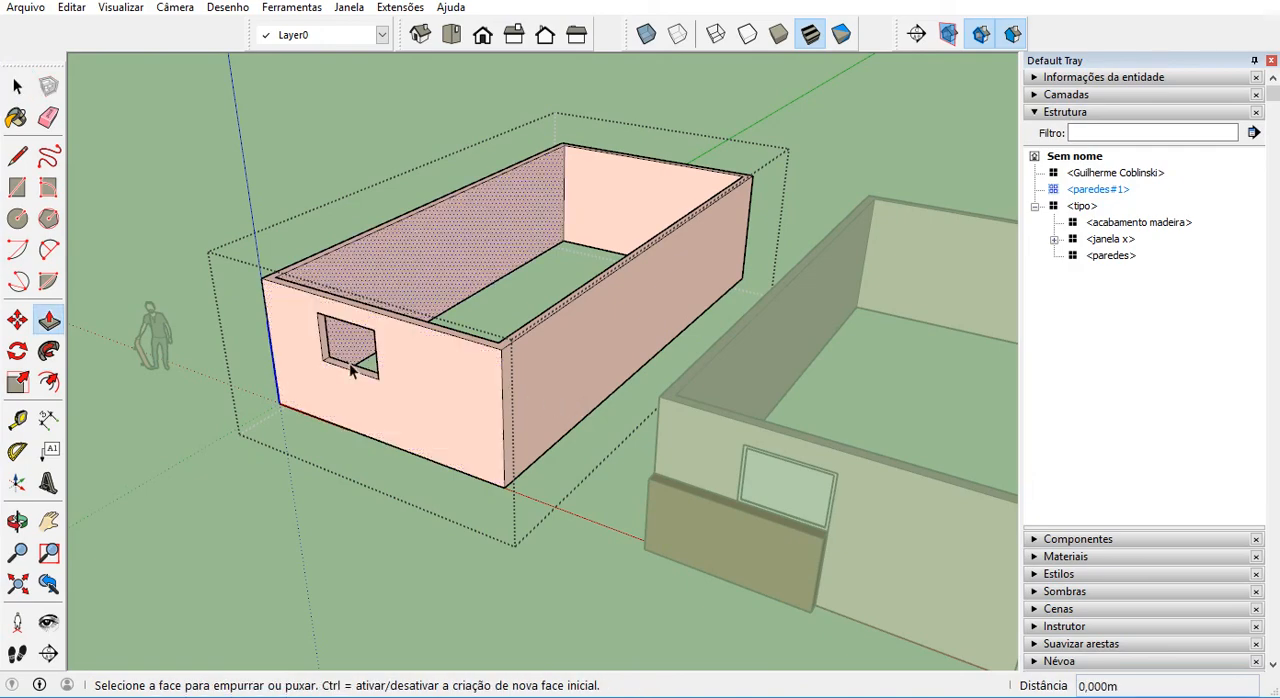
scroll(346, 352, "up", 2)
left_click(328, 346)
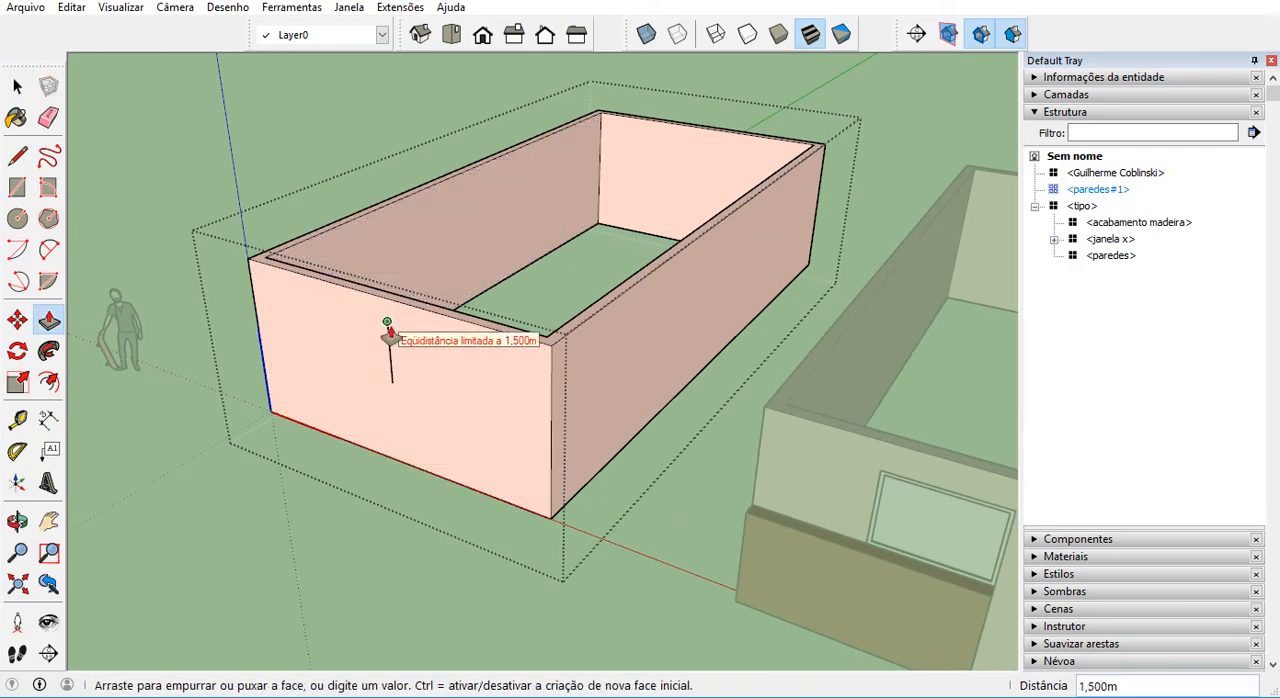
left_click(386, 327)
scroll(392, 333, "down", 2)
scroll(393, 333, "down", 2)
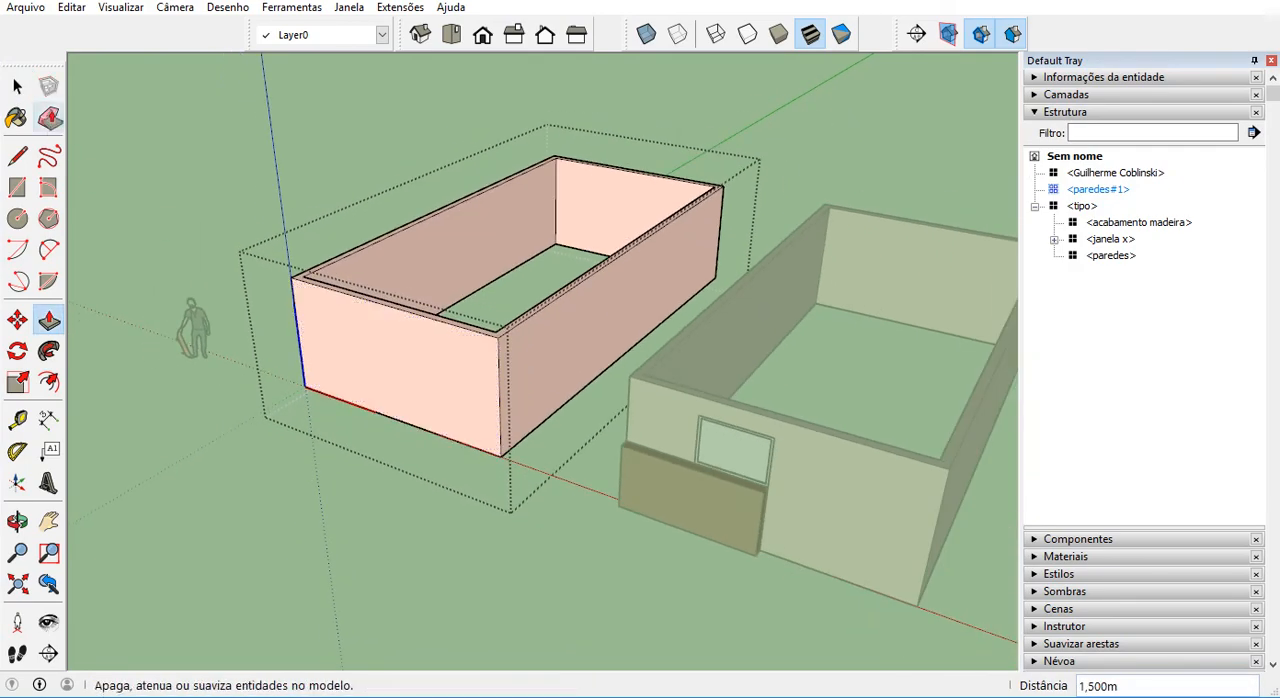
left_click(17, 87)
left_click(190, 203)
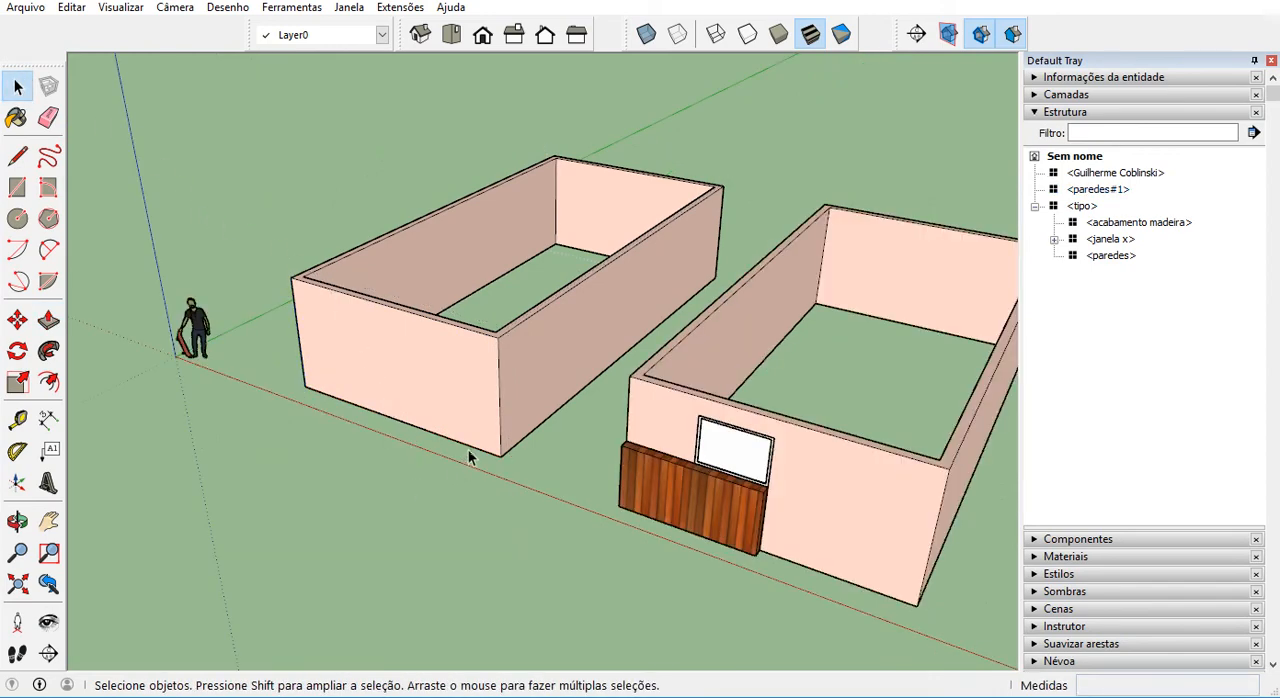
Select the plain building and compare its paredes#1 entry with the paredes nested under tipo in the structure list.
left_click(478, 400)
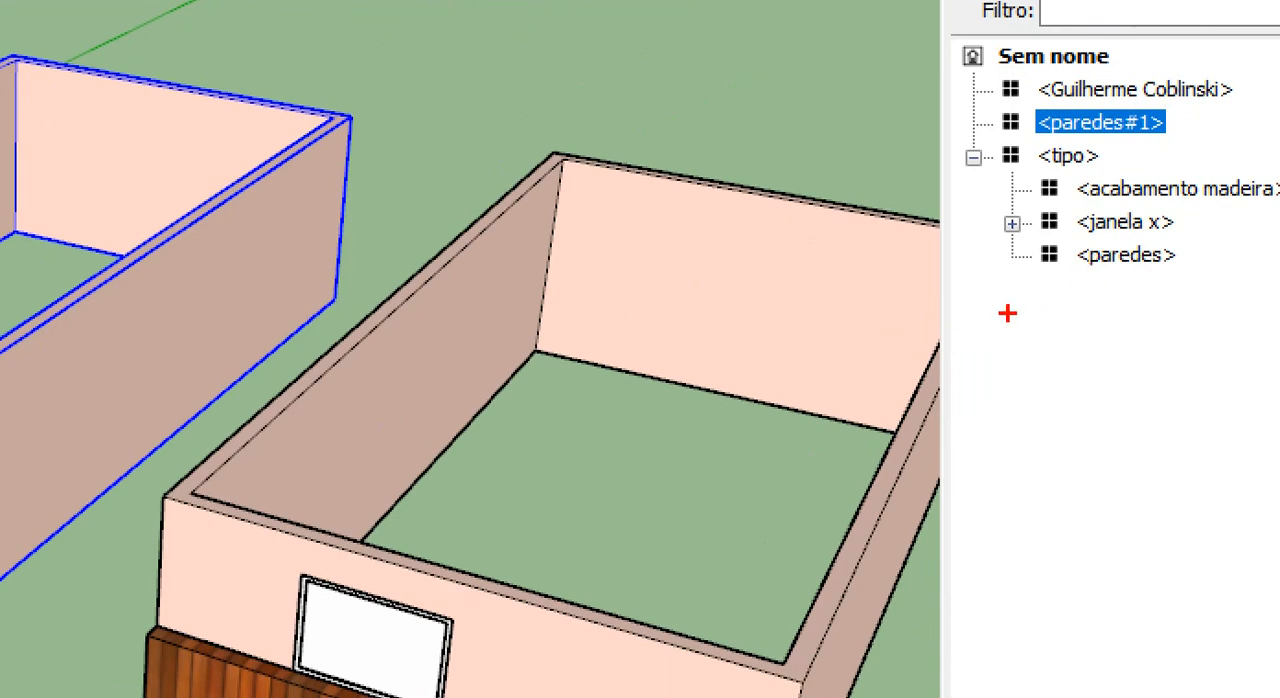
left_click_drag(1051, 285, 1152, 256)
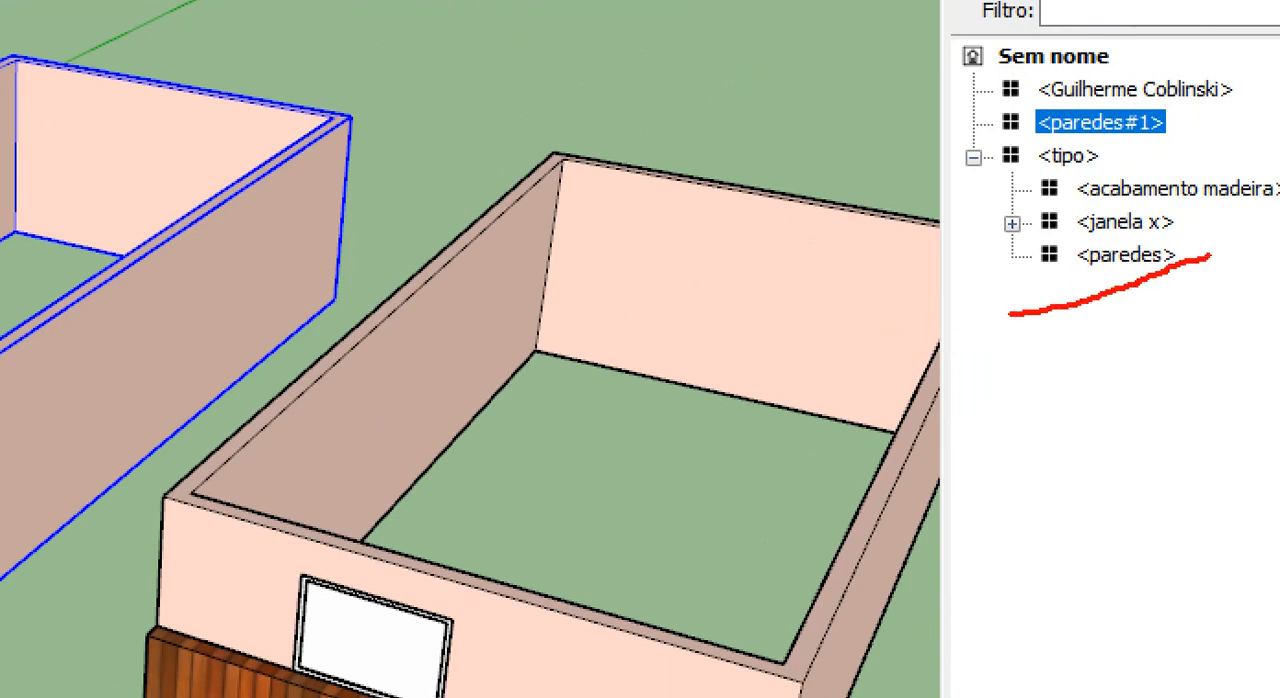
left_click_drag(1131, 155, 1193, 123)
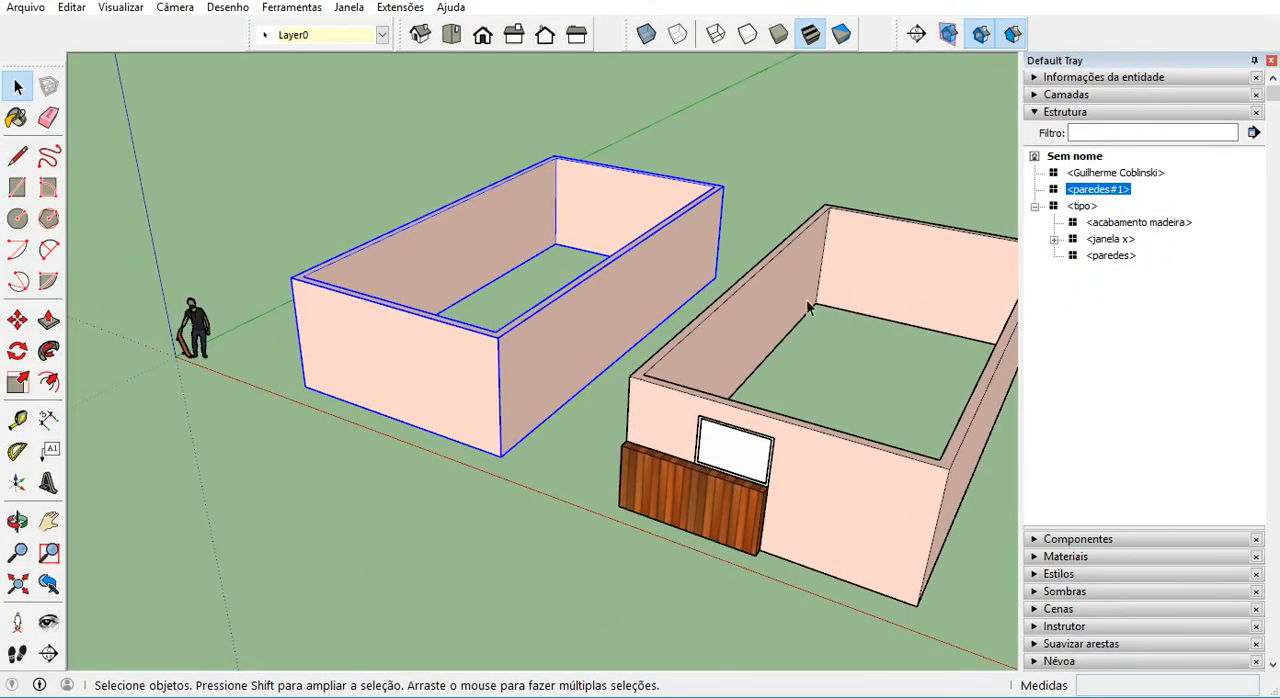
left_click(337, 207)
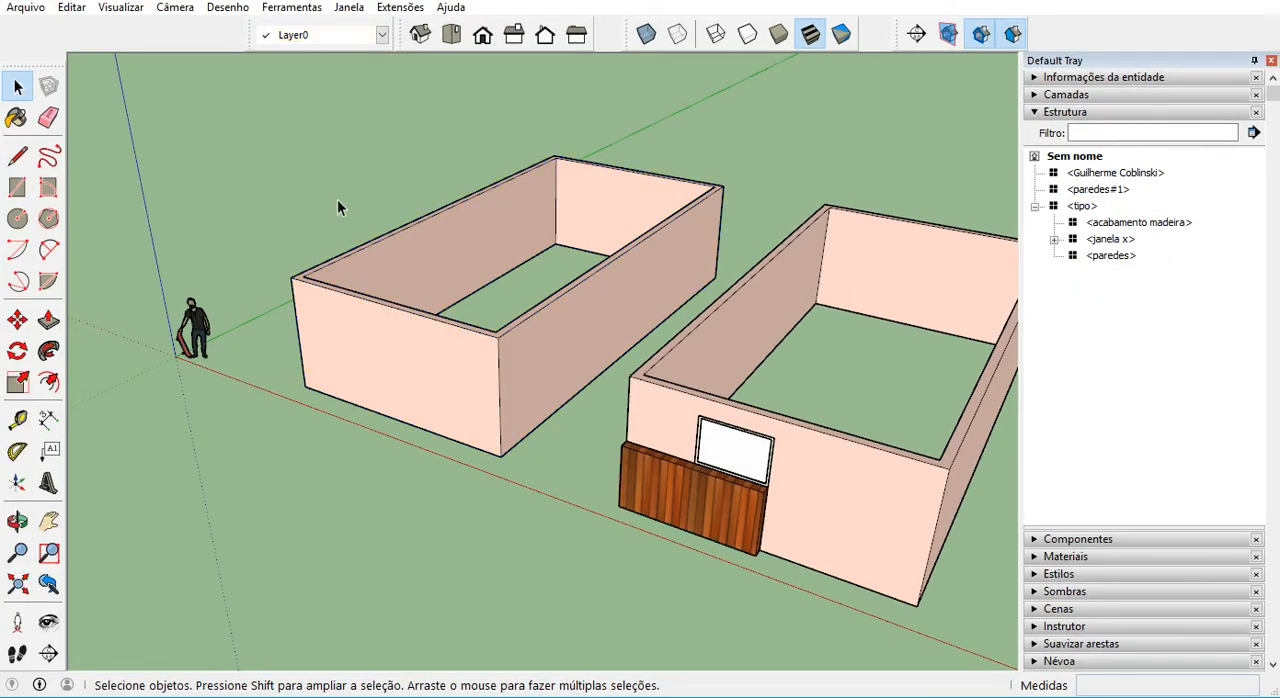
Move the tipo component from its bottom wall corner onto the matching top corner of the paredes#1 building.
middle_click_drag(271, 271, 856, 307)
left_click(784, 378)
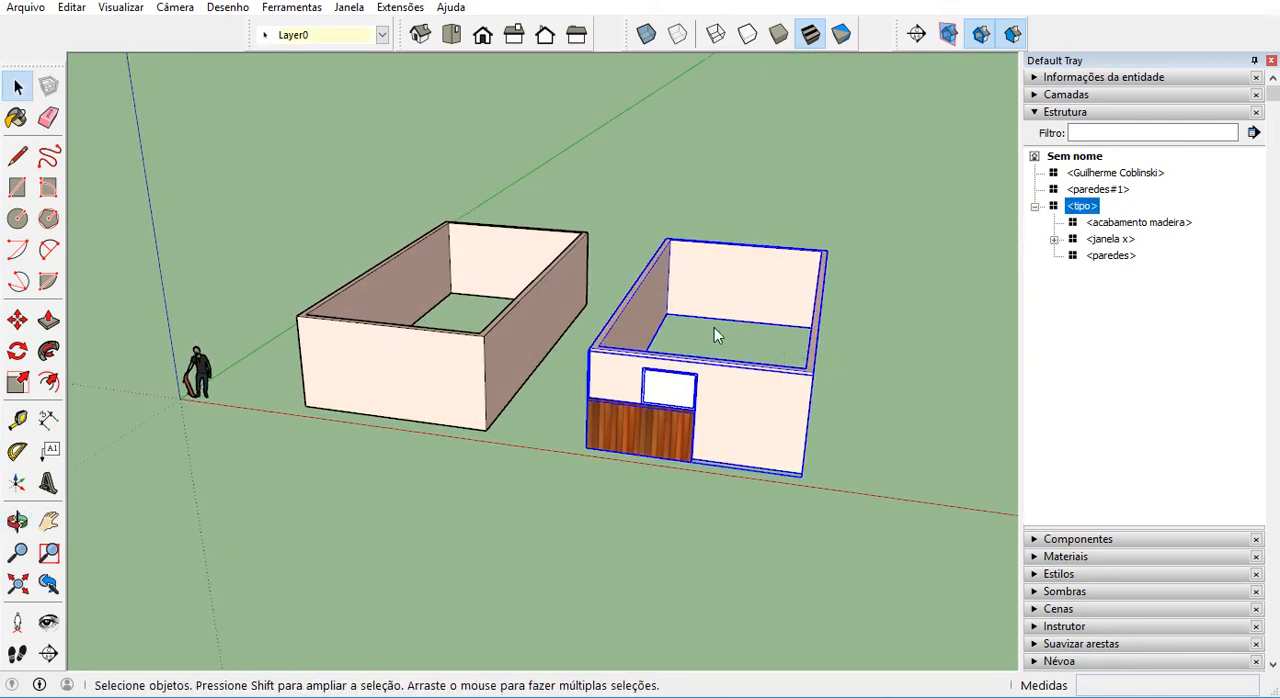
left_click(18, 320)
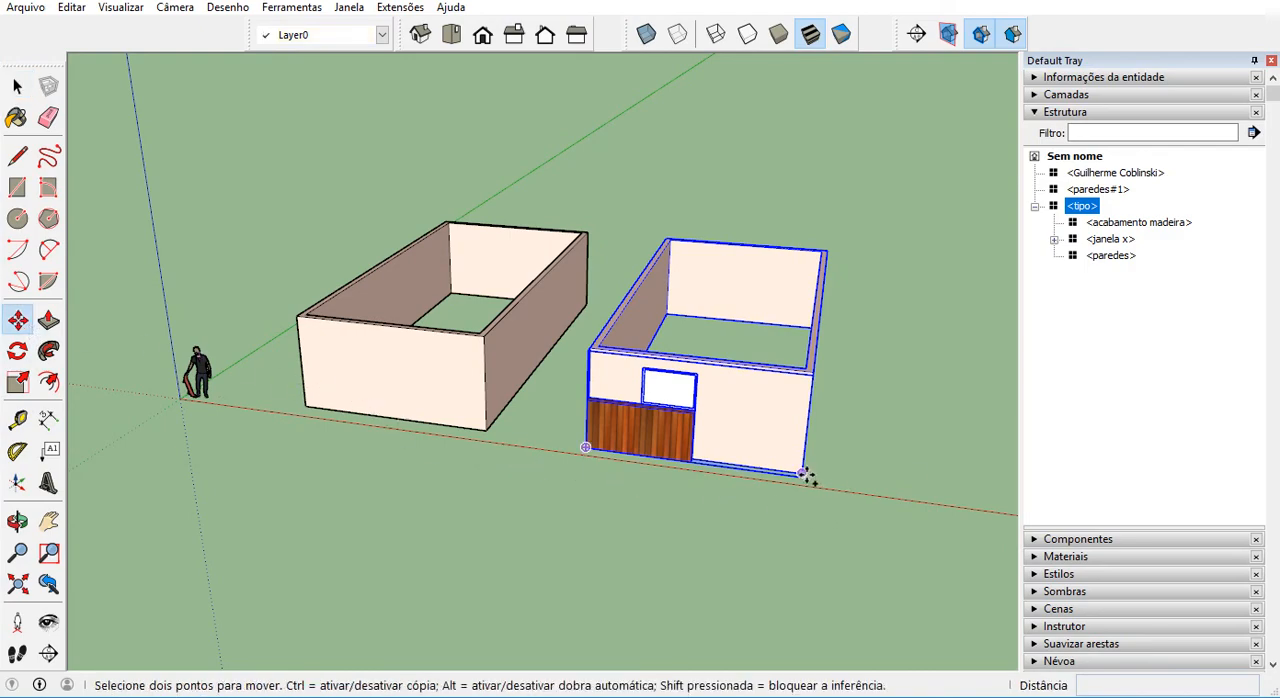
scroll(808, 478, "up", 2)
scroll(806, 470, "up", 4)
middle_click_drag(803, 486, 742, 552)
left_click(765, 565, "ctrl")
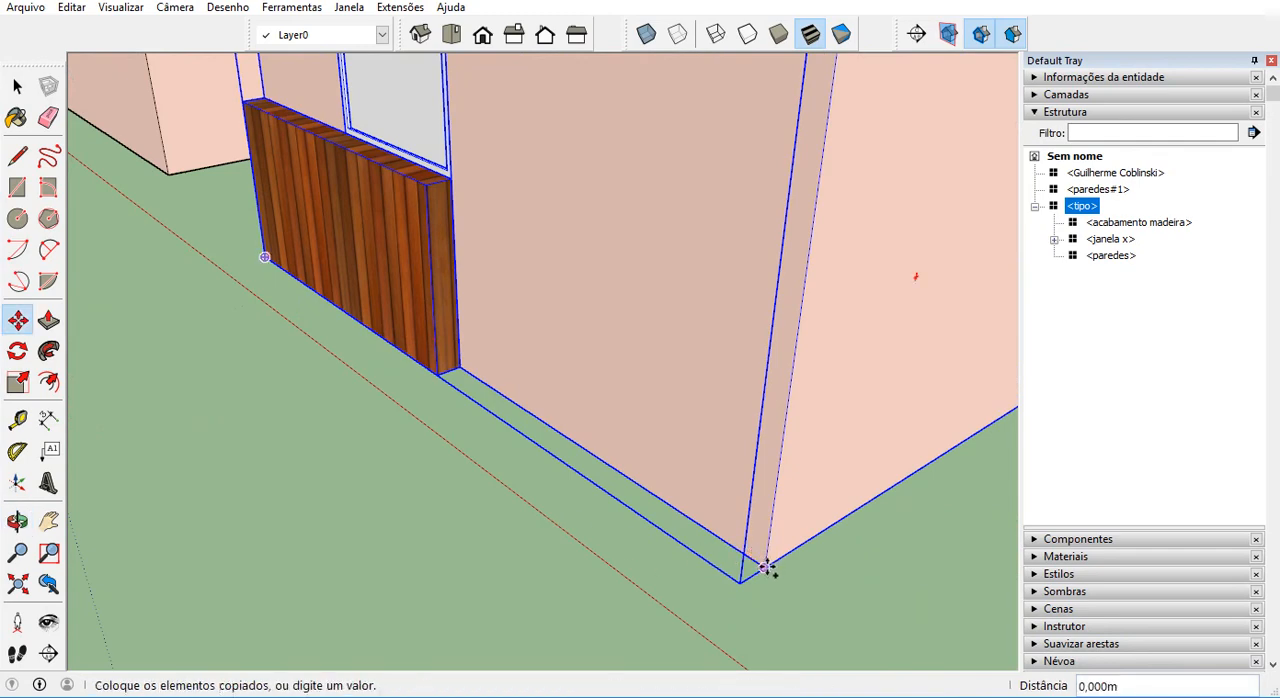
scroll(766, 566, "down", 3)
scroll(766, 566, "down", 3)
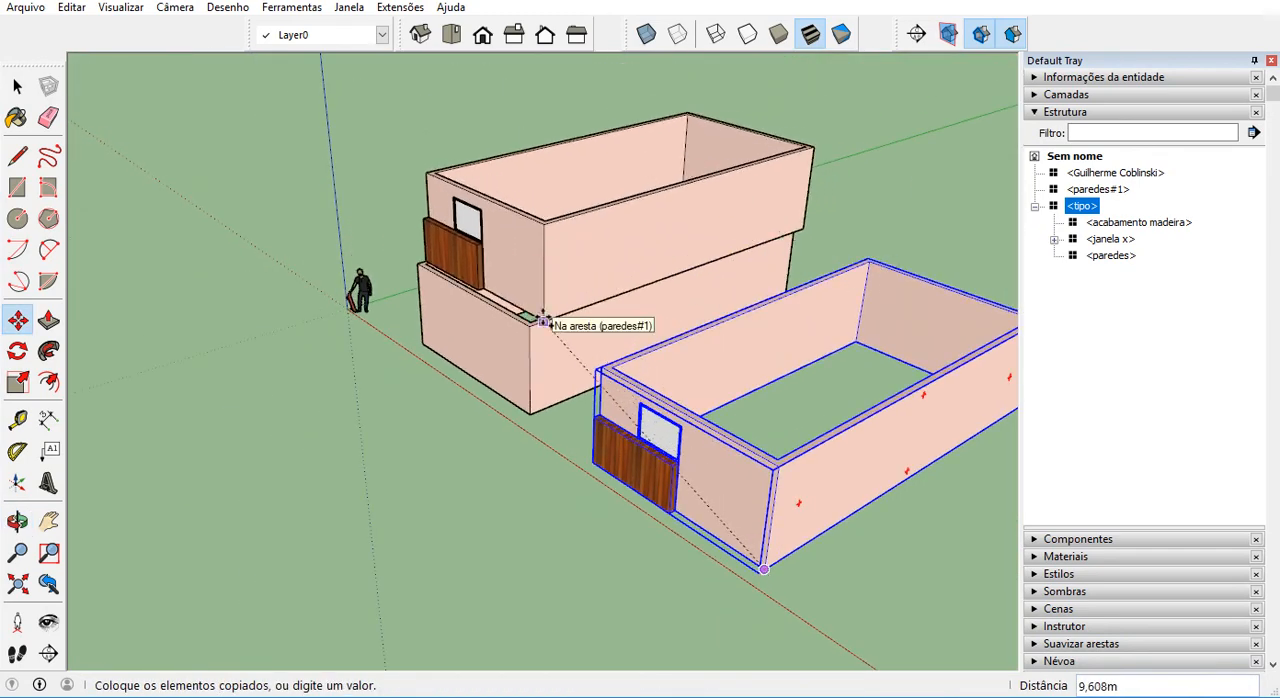
scroll(530, 322, "up", 3)
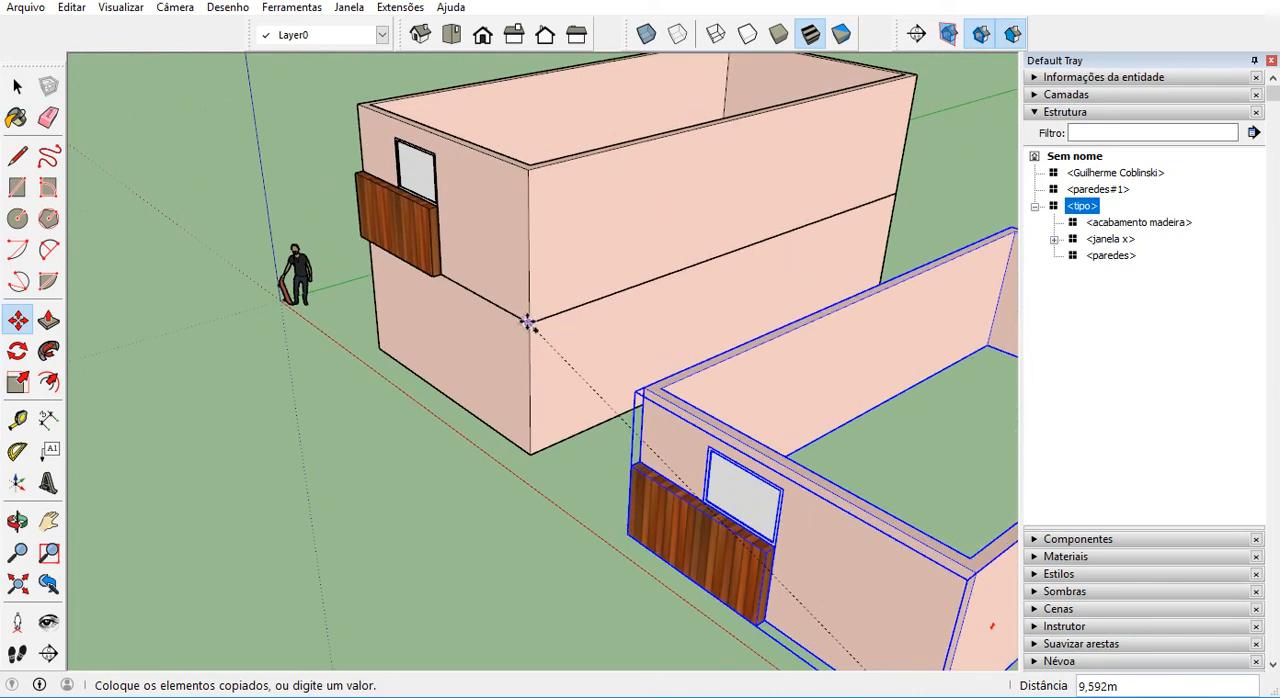
scroll(527, 322, "down", 3)
left_click(528, 324)
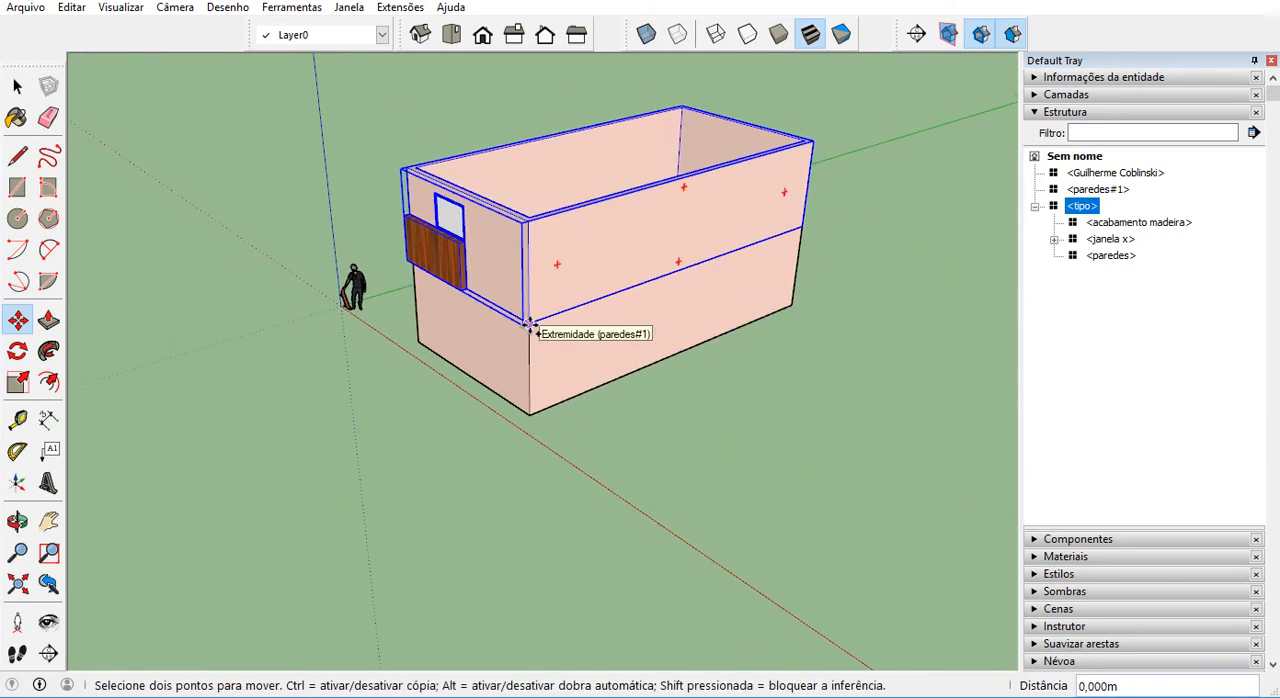
Refine tipo's position so its bottom wall corner meets the top corner of paredes#1 exactly, and clear the selection.
scroll(550, 350, "up", 5)
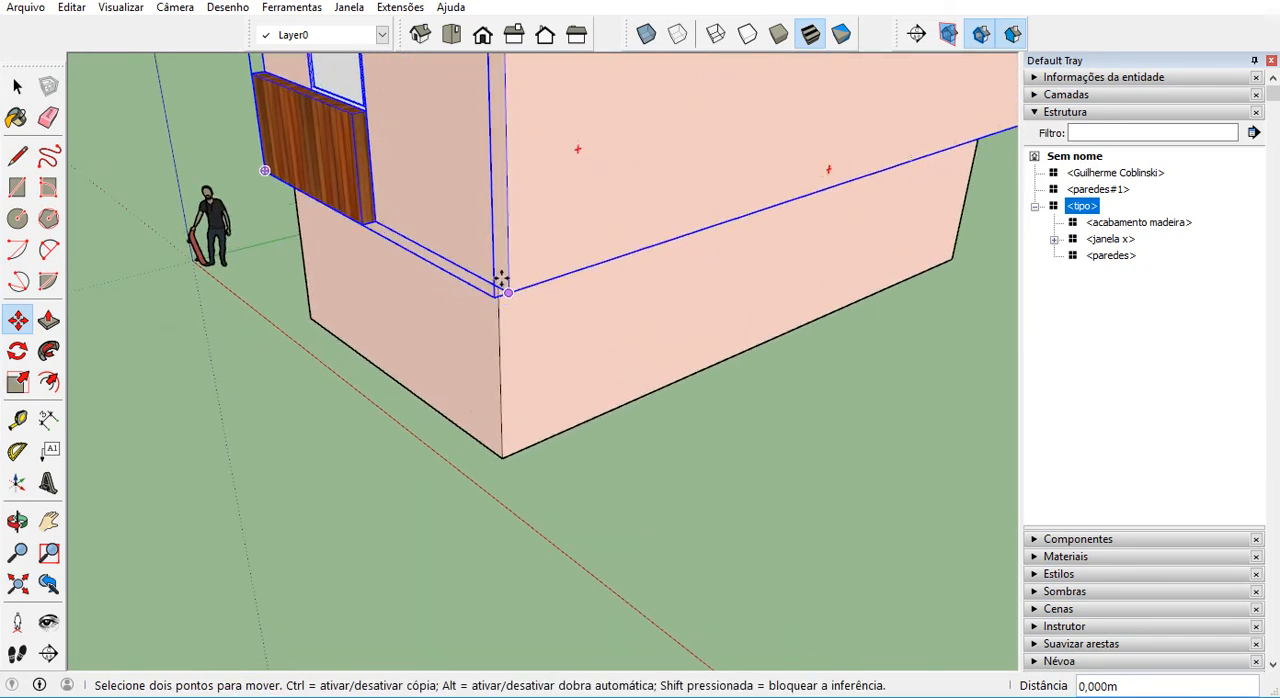
scroll(492, 270, "up", 1)
scroll(494, 268, "up", 3)
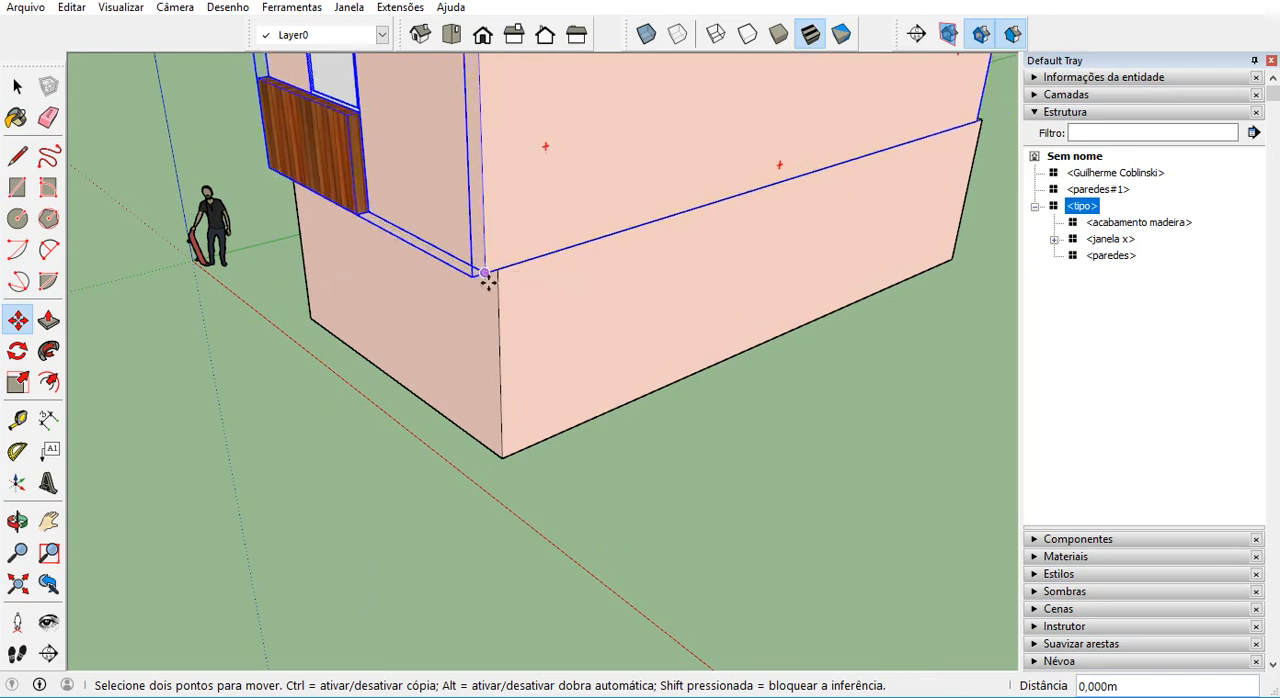
scroll(494, 270, "up", 4)
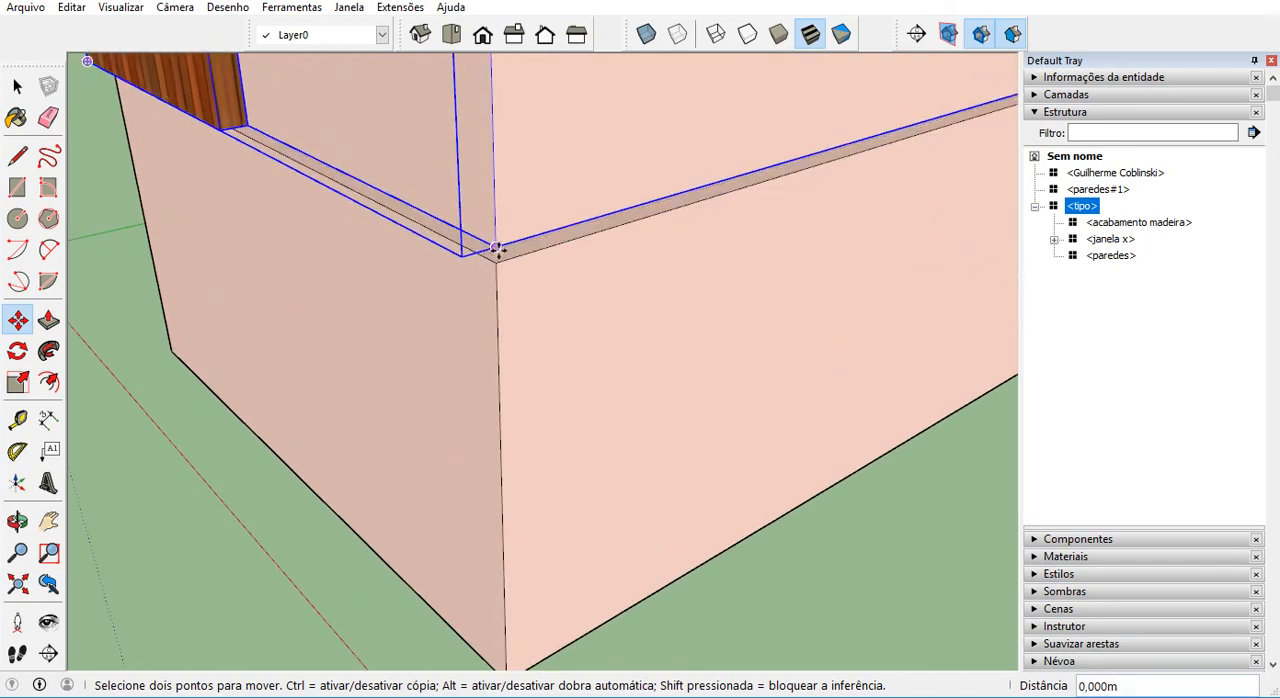
scroll(543, 297, "down", 7)
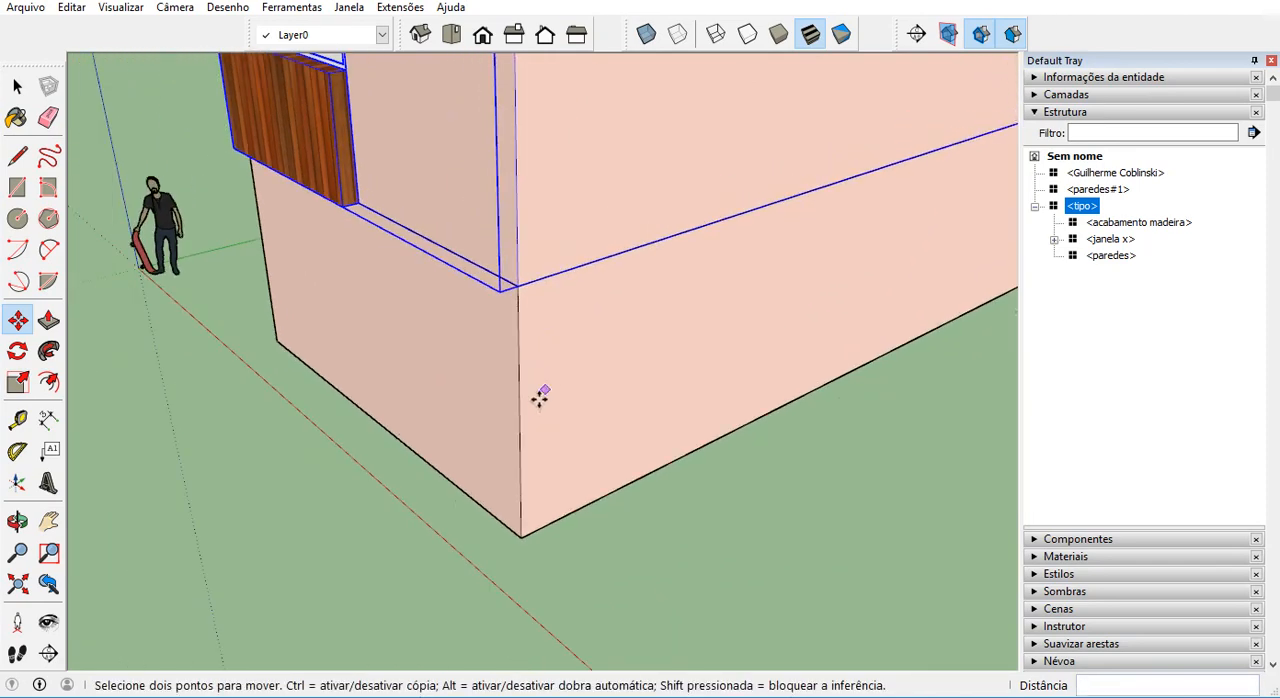
middle_click_drag(525, 505, 734, 426)
key("space")
left_click(634, 420)
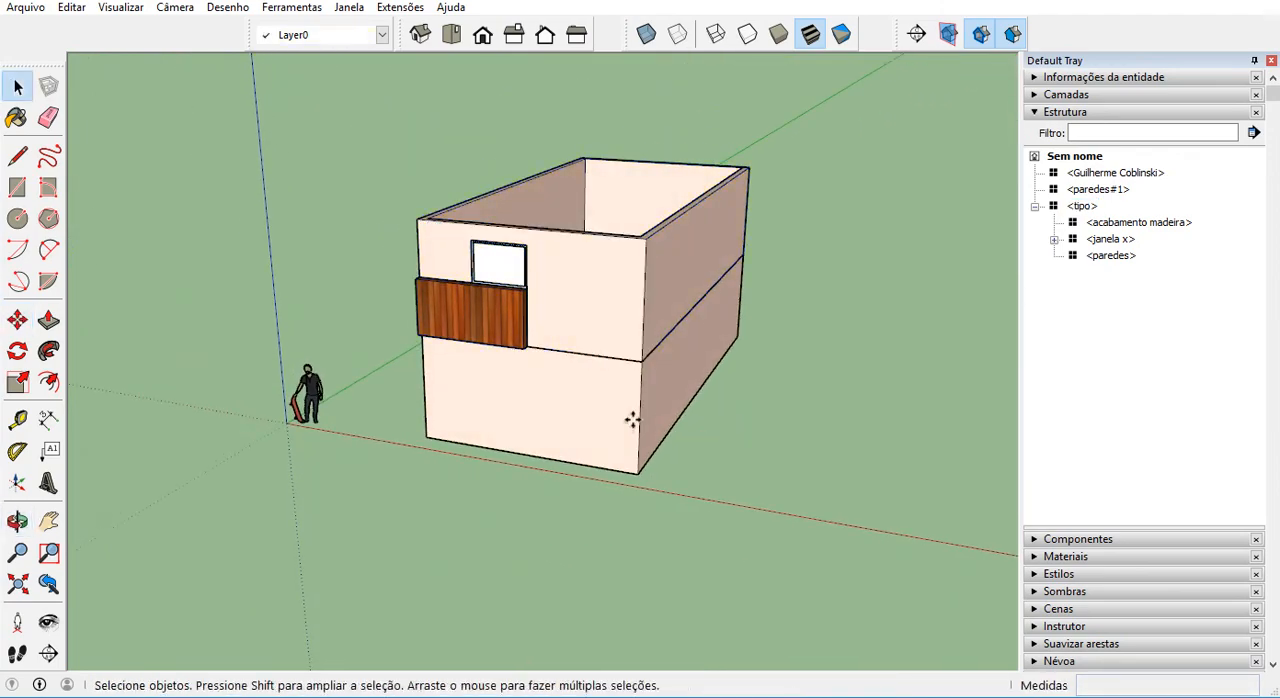
Copy the tipo component 3.000 m straight up from its bottom wall corner to its top corner to add another storey.
middle_click_drag(634, 420, 580, 277)
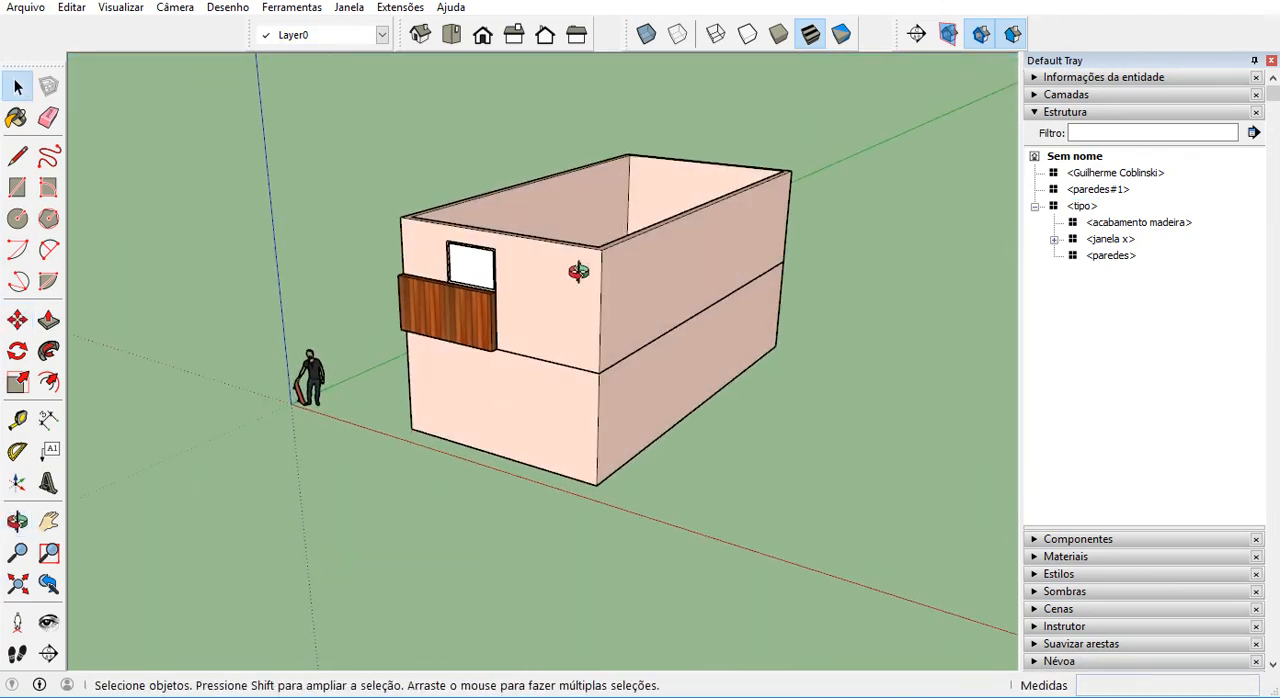
left_click(585, 284)
scroll(584, 288, "up", 2)
left_click(17, 319)
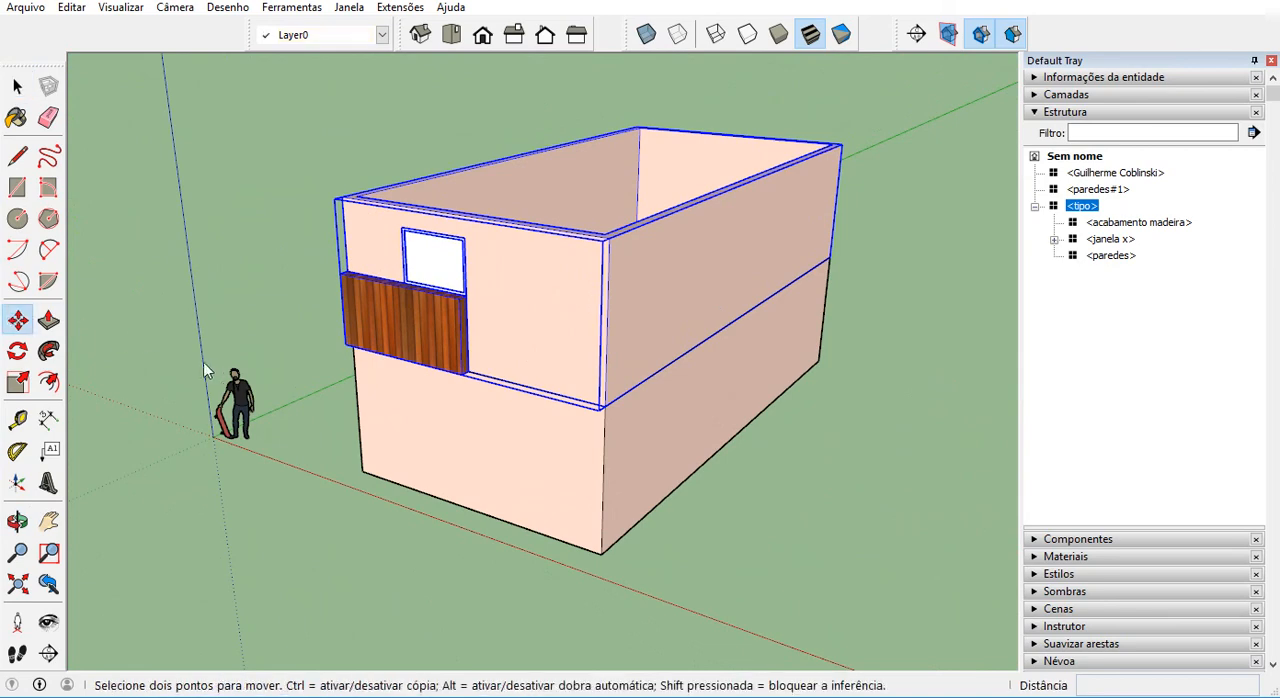
left_click(604, 406)
key("ctrl")
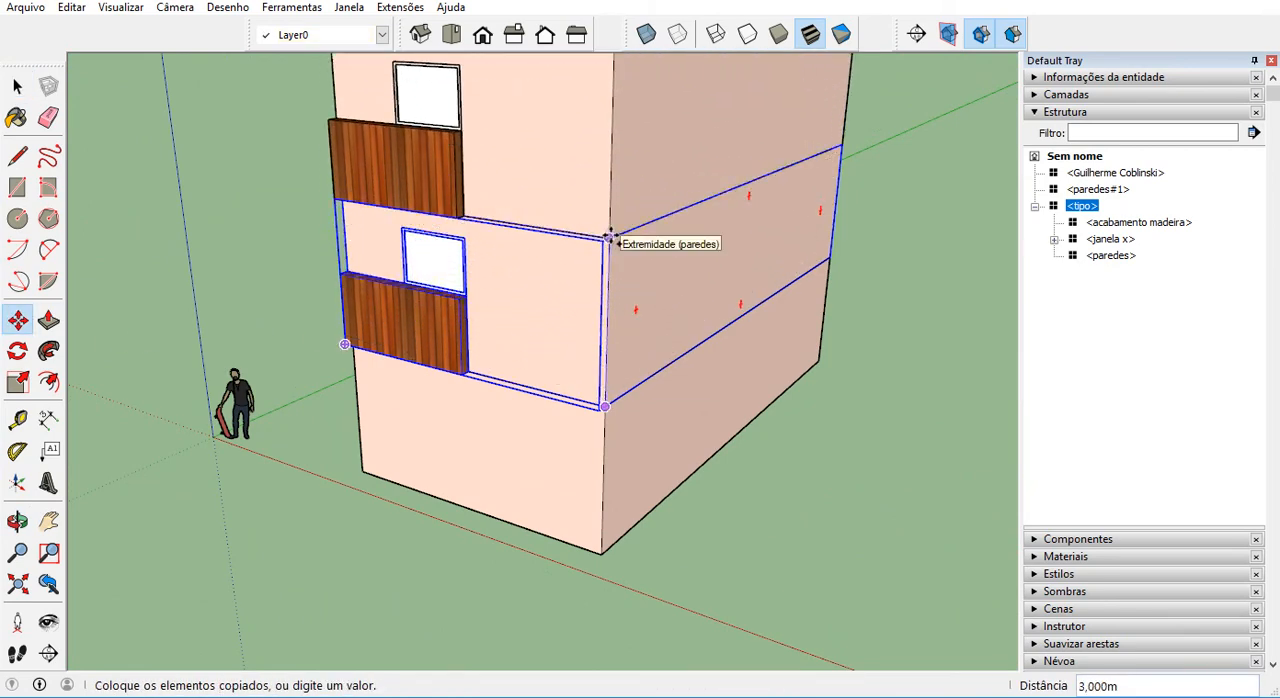
left_click(610, 240)
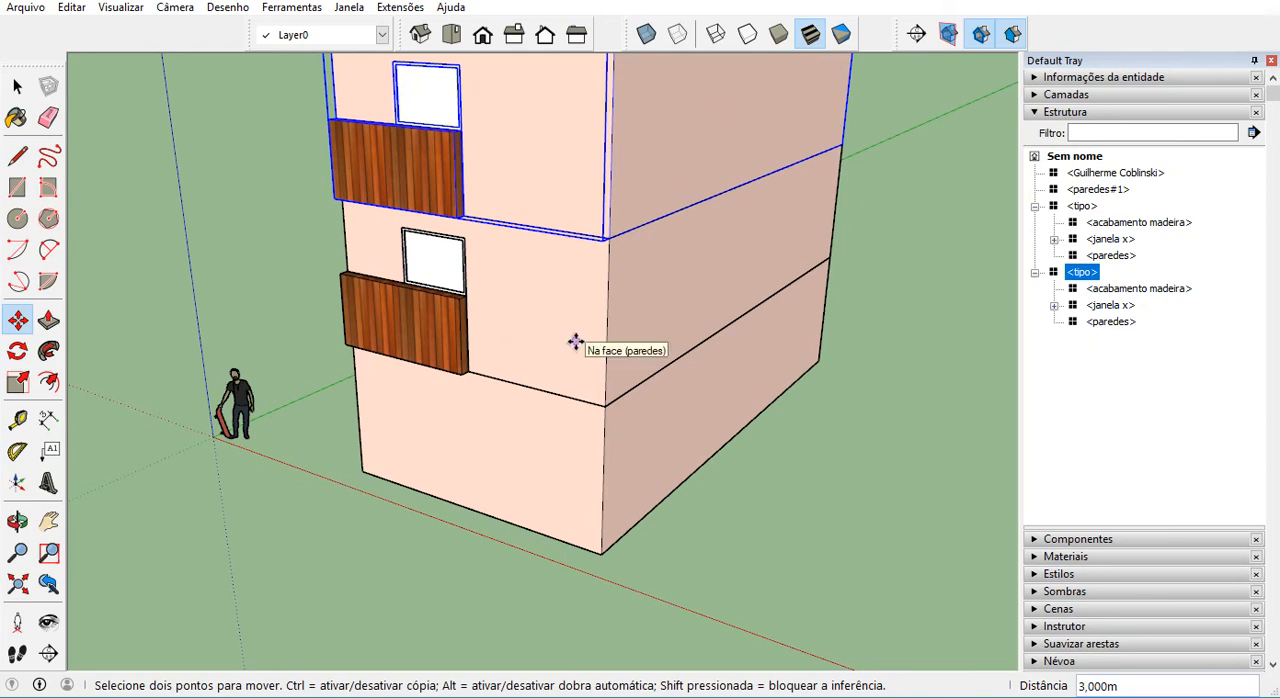
Repeat the tipo copy as an x5 array to stack the storeys into a tower, and leave the Move tool.
scroll(570, 375, "down", 3)
type("x")
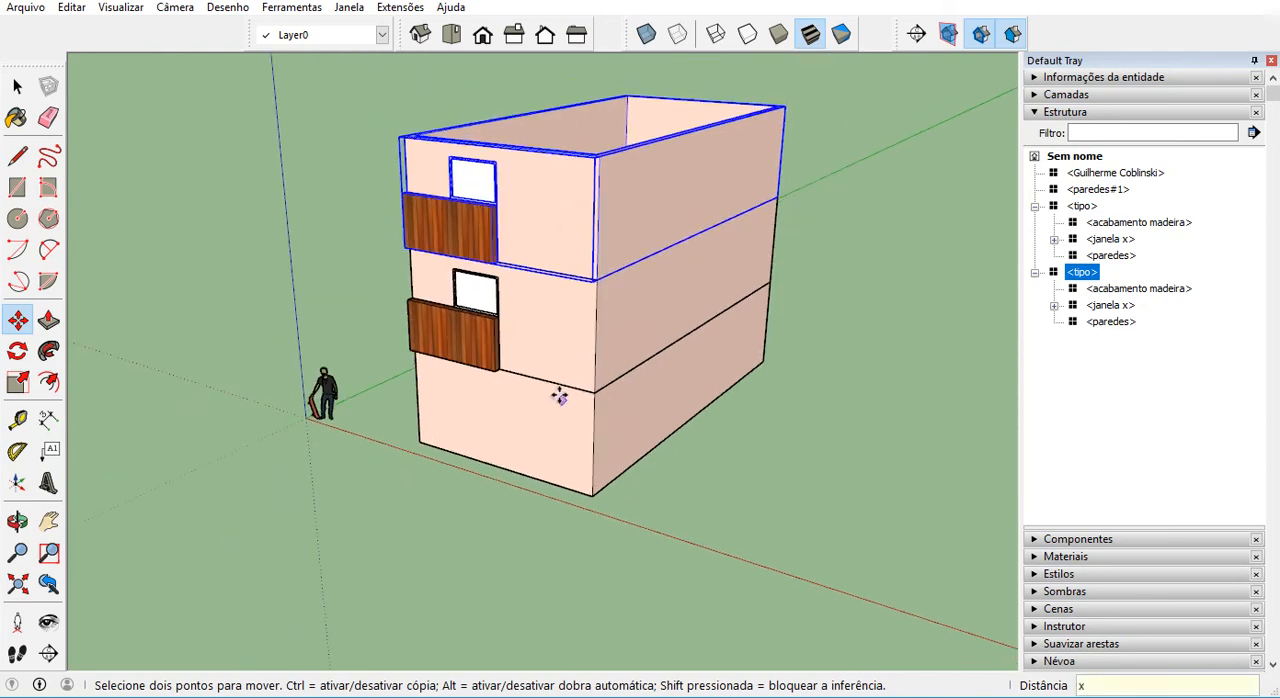
type("5")
key("Return")
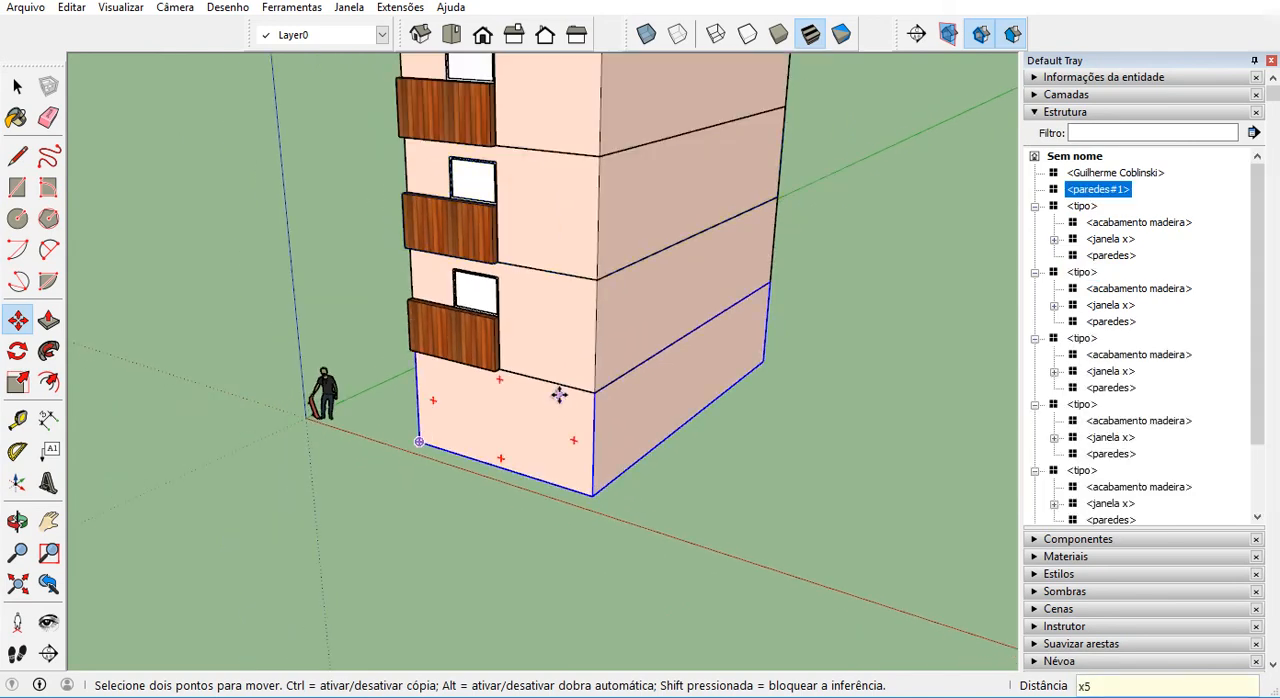
scroll(520, 628, "down", 4)
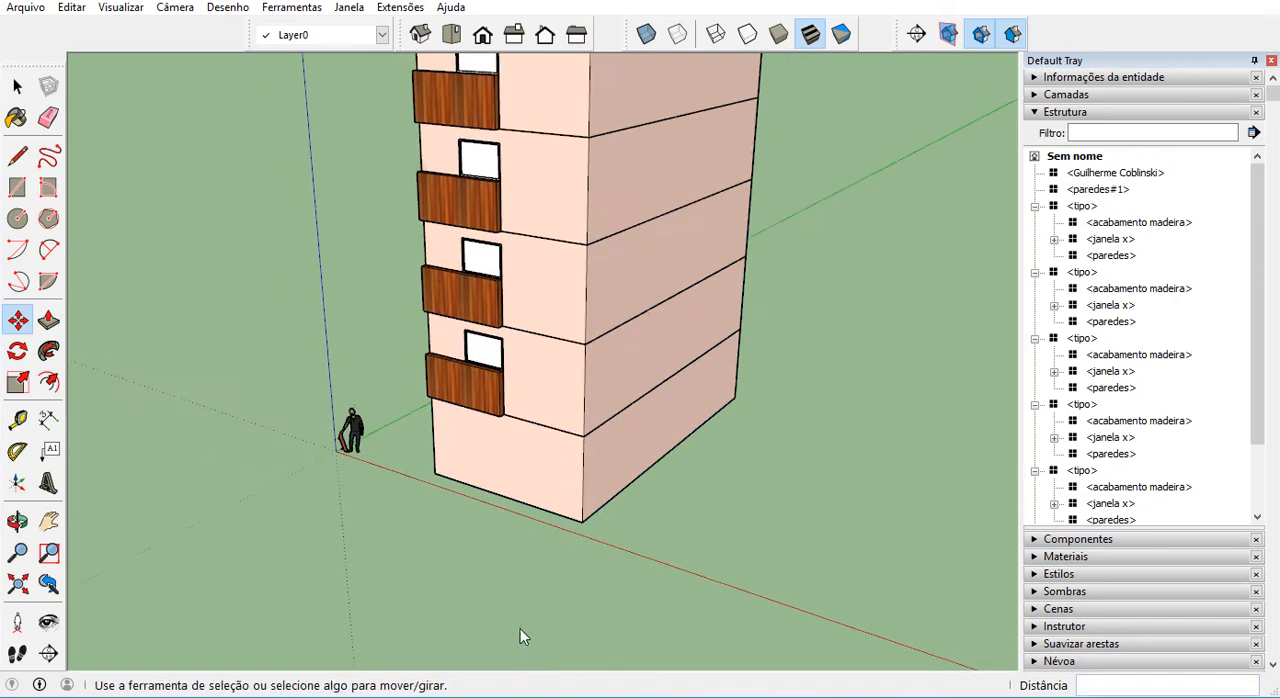
key("space")
scroll(627, 343, "up", 1)
scroll(627, 343, "up", 3)
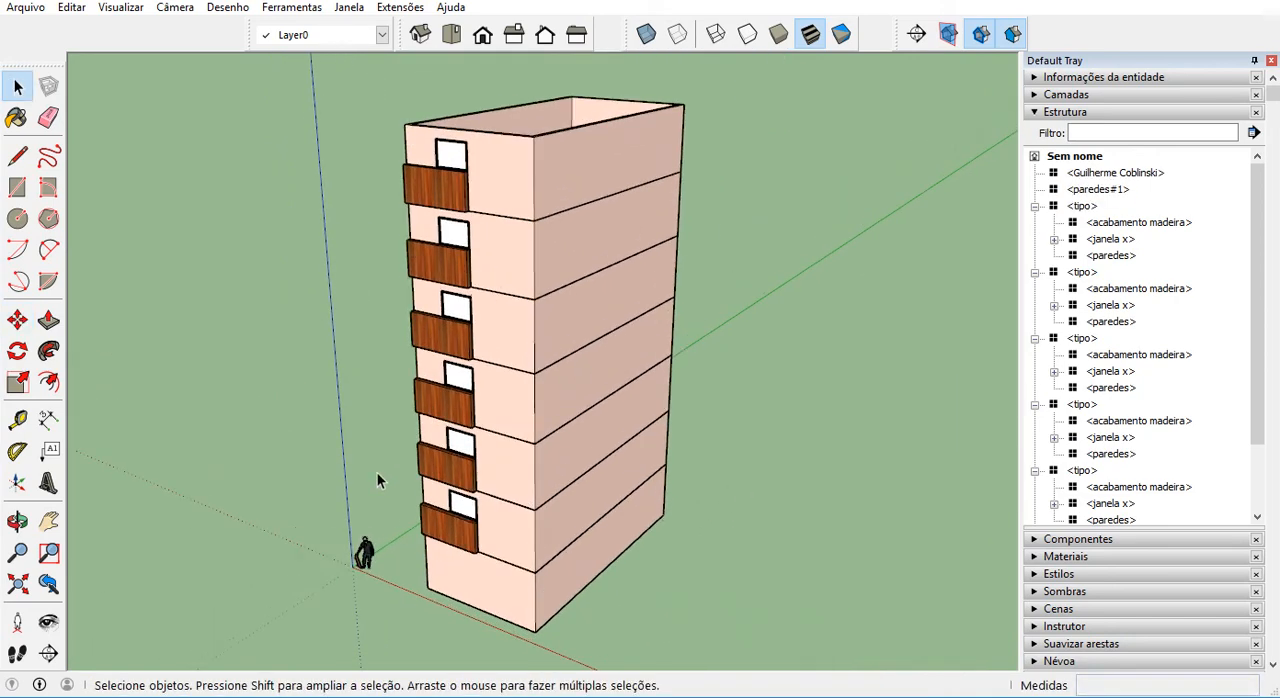
Highlight each tipo storey from the lowest to the highest to match it with its structure list entry, and clear the selection.
scroll(503, 555, "down", 1)
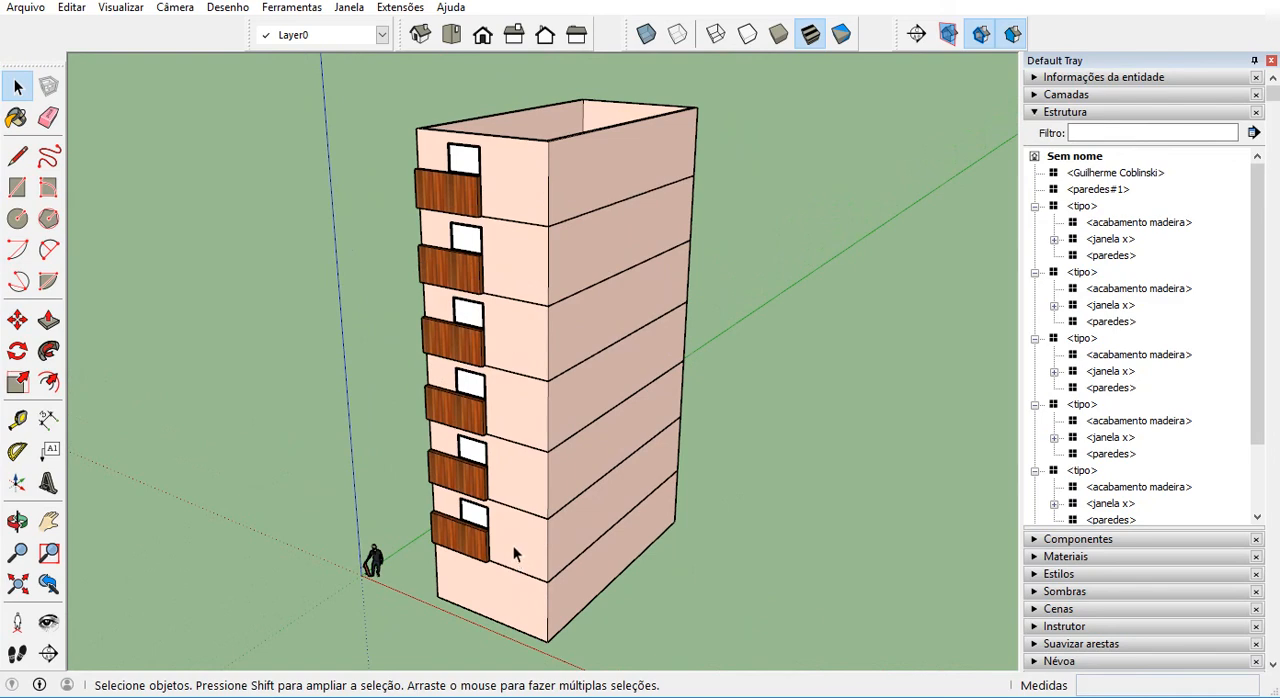
left_click(502, 529)
left_click(508, 465)
left_click(511, 395)
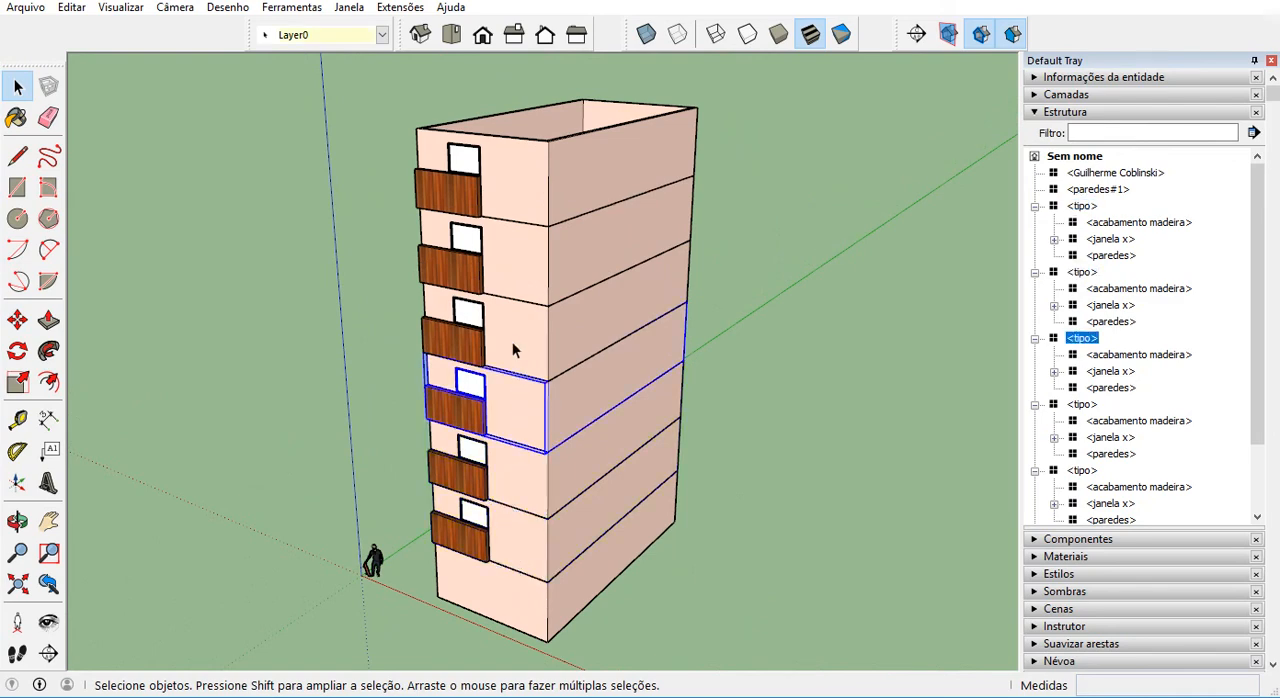
left_click(511, 320)
left_click(511, 270)
left_click(520, 197)
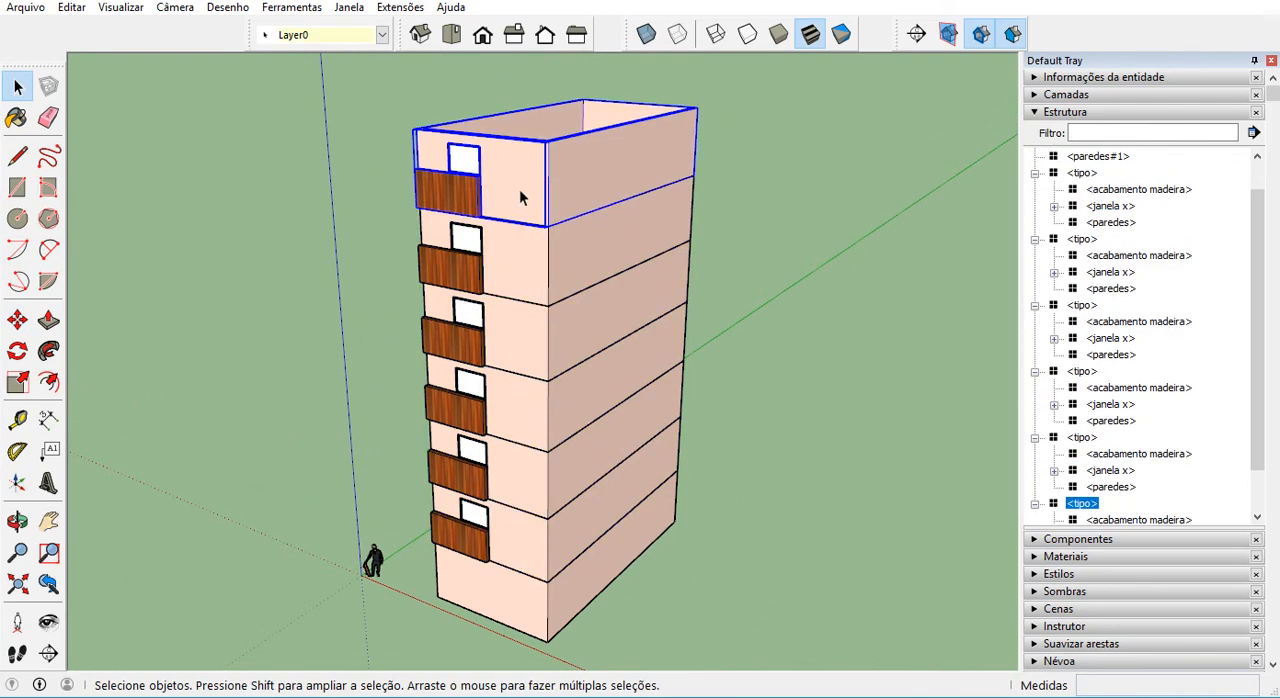
left_click(765, 332)
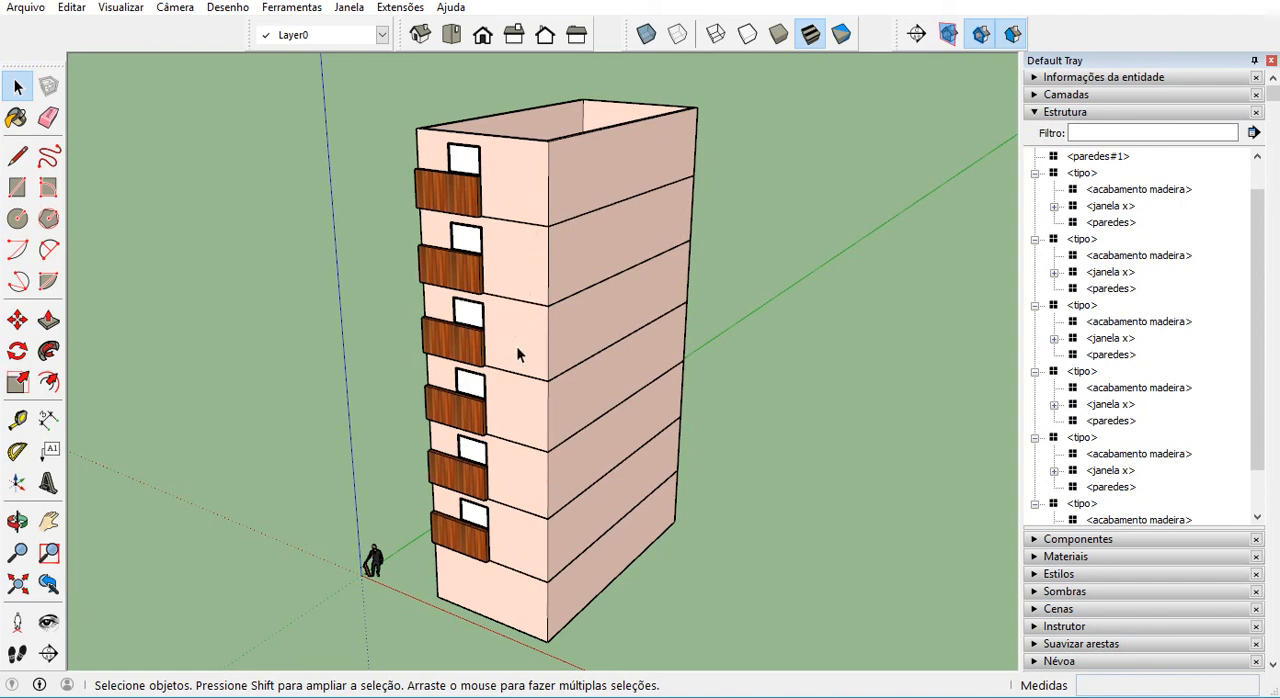
scroll(516, 345, "up", 2)
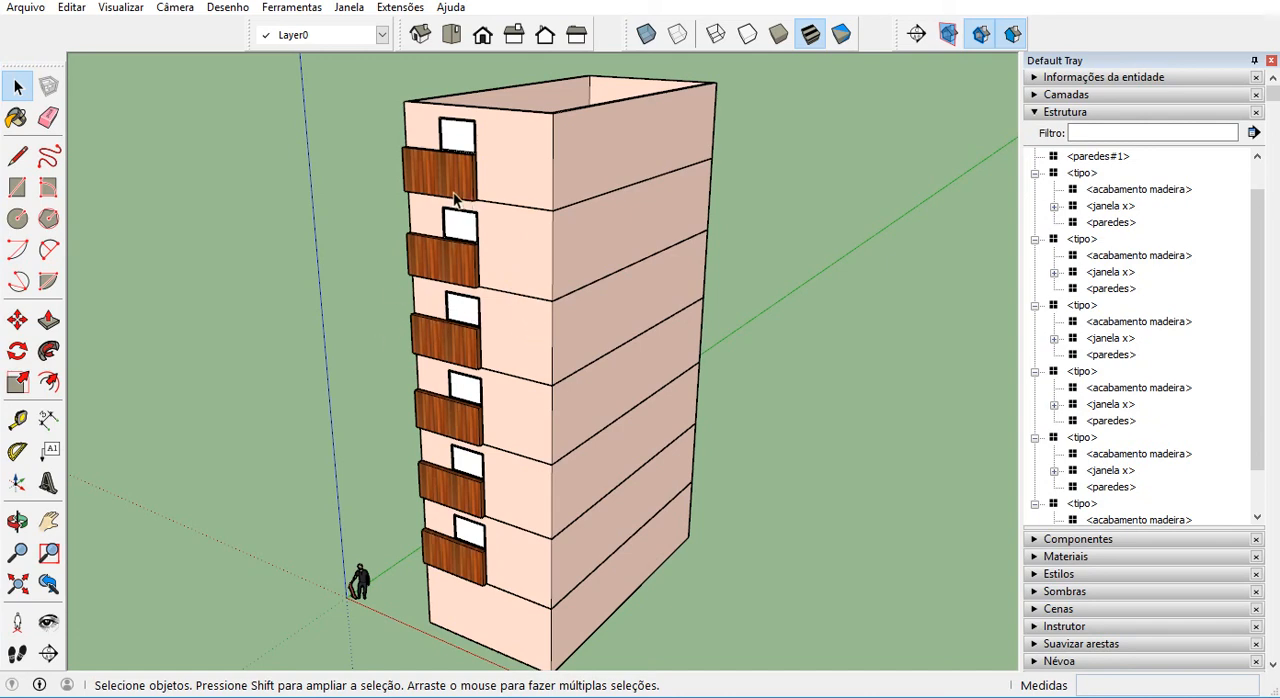
Open the top tipo storey for editing and select its paredes component to check which storeys share it.
scroll(450, 192, "up", 3)
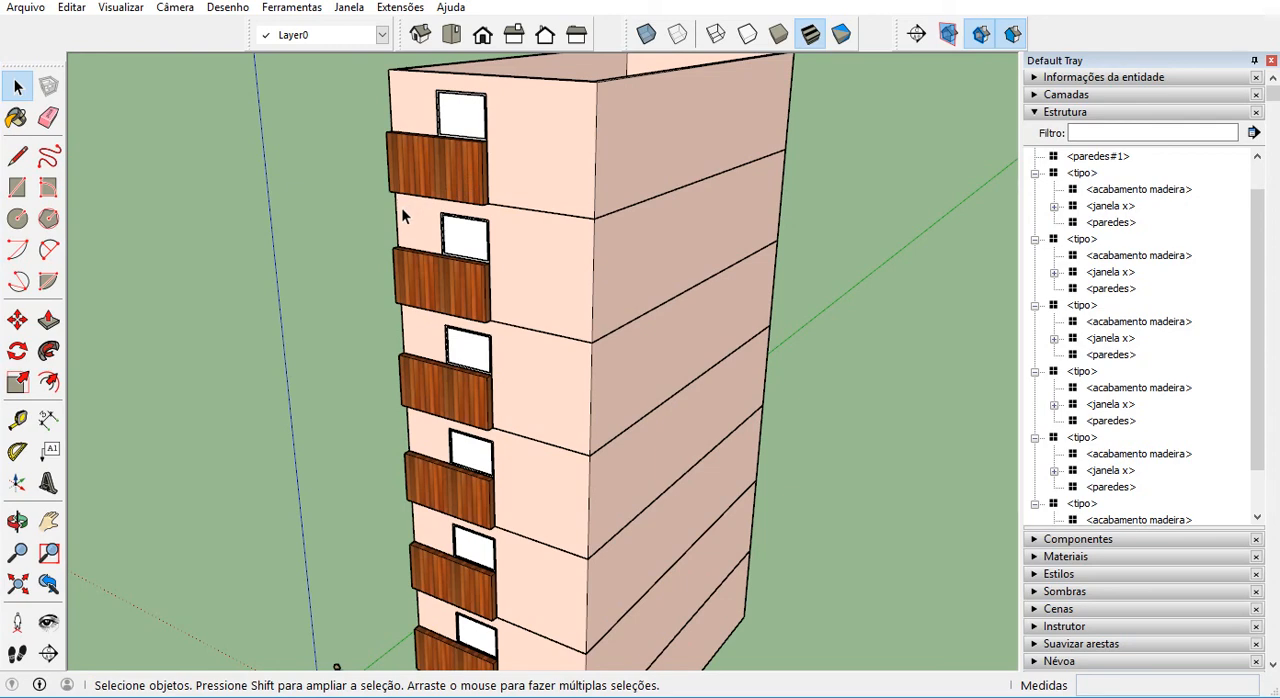
scroll(482, 220, "down", 2)
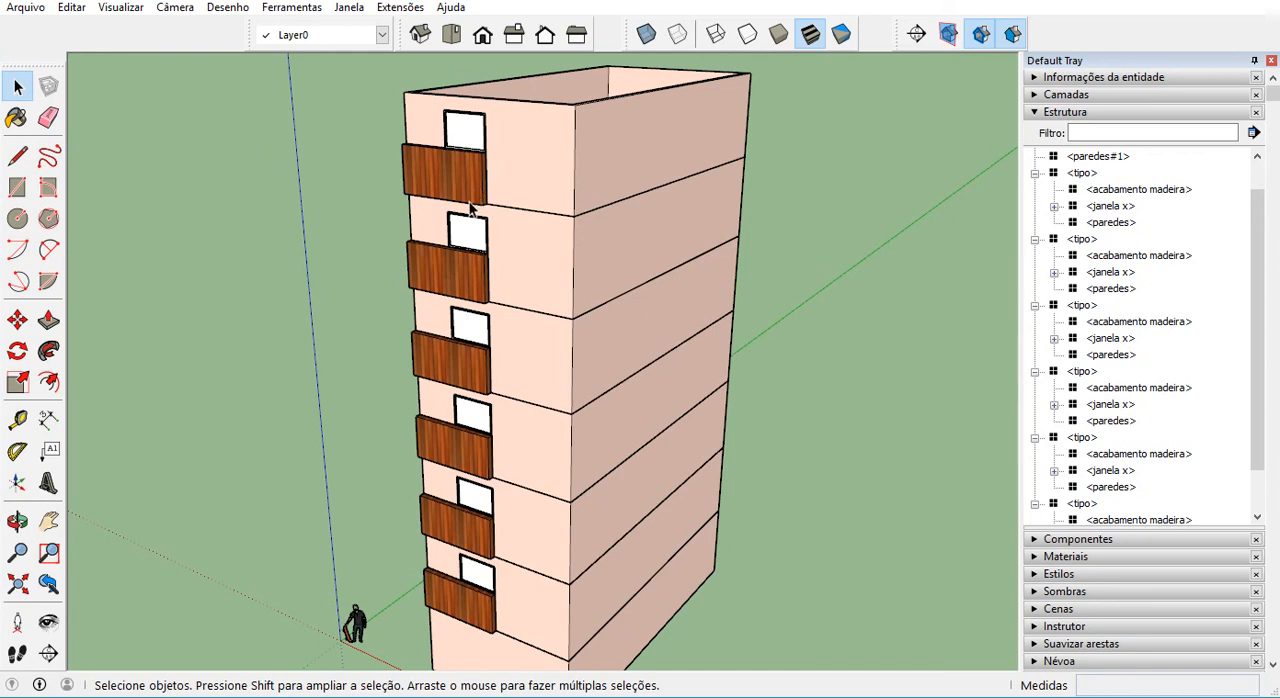
scroll(492, 455, "down", 2)
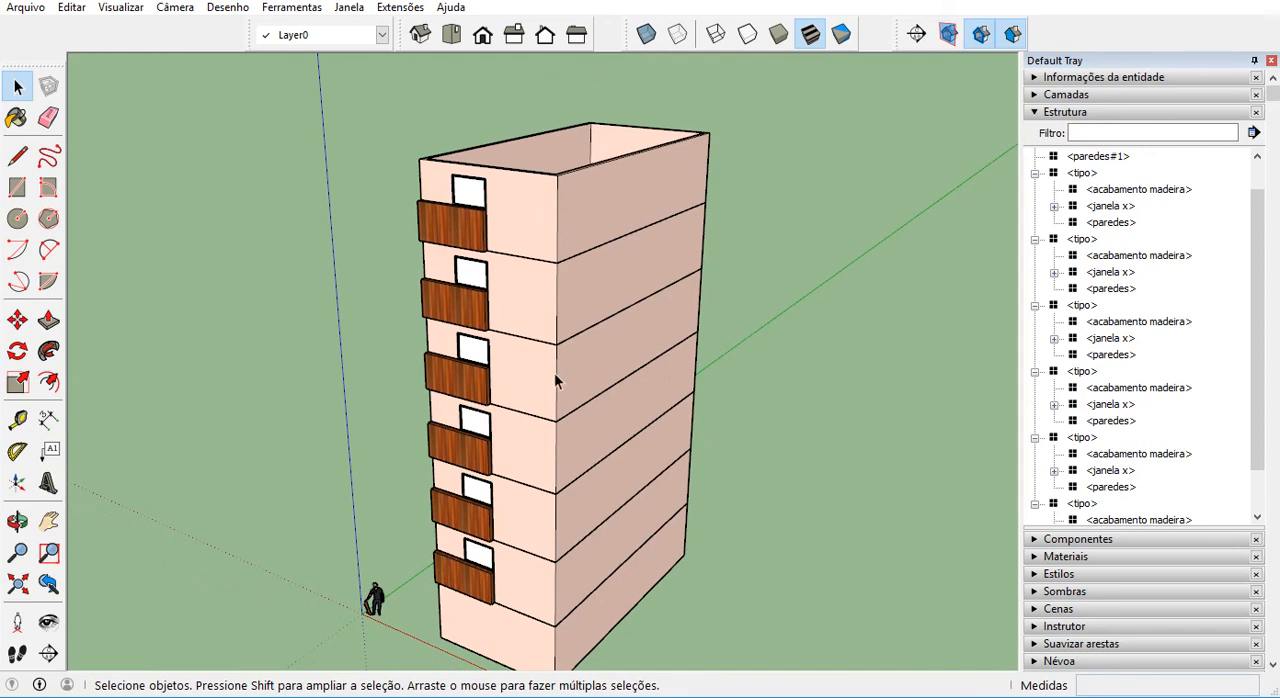
scroll(557, 381, "up", 1)
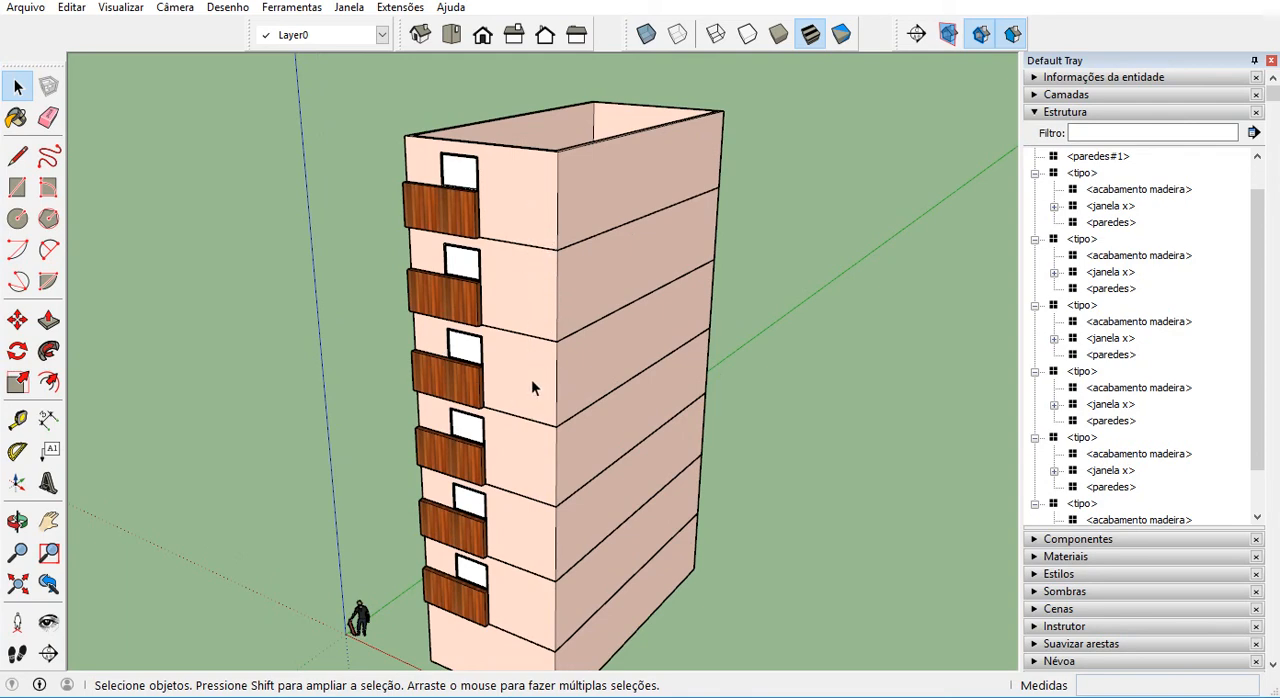
left_click(533, 219)
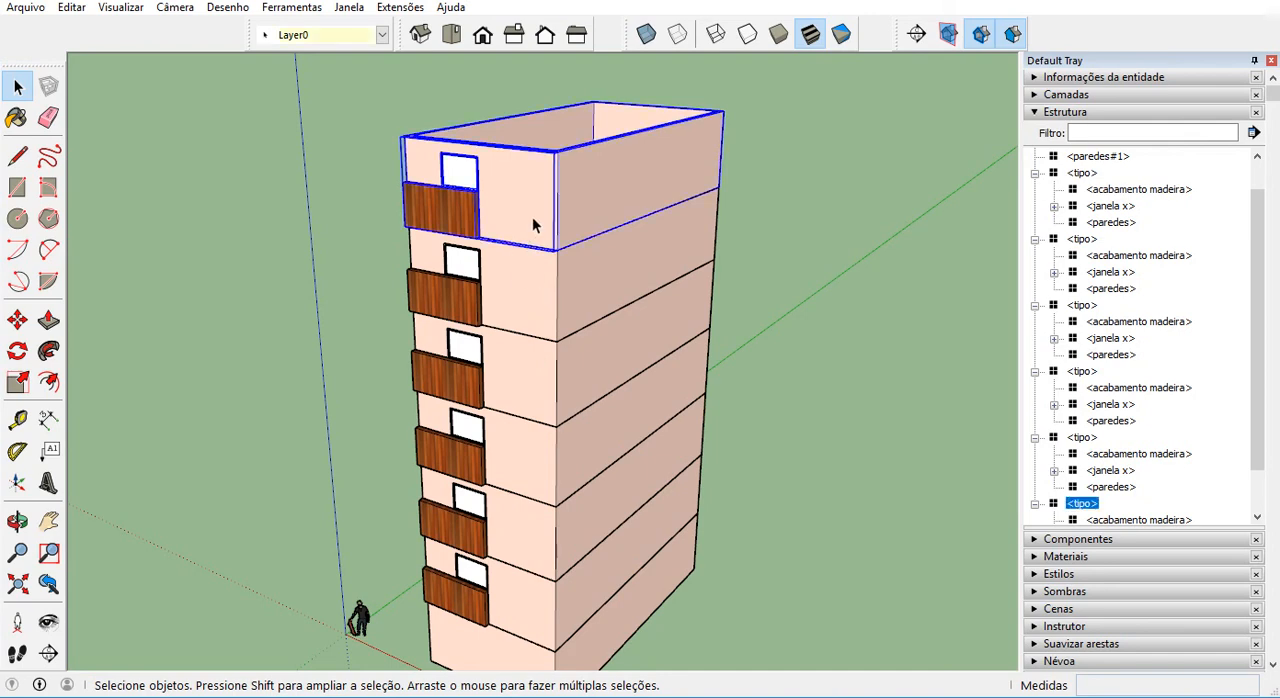
double_click(532, 216)
scroll(532, 216, "up", 2)
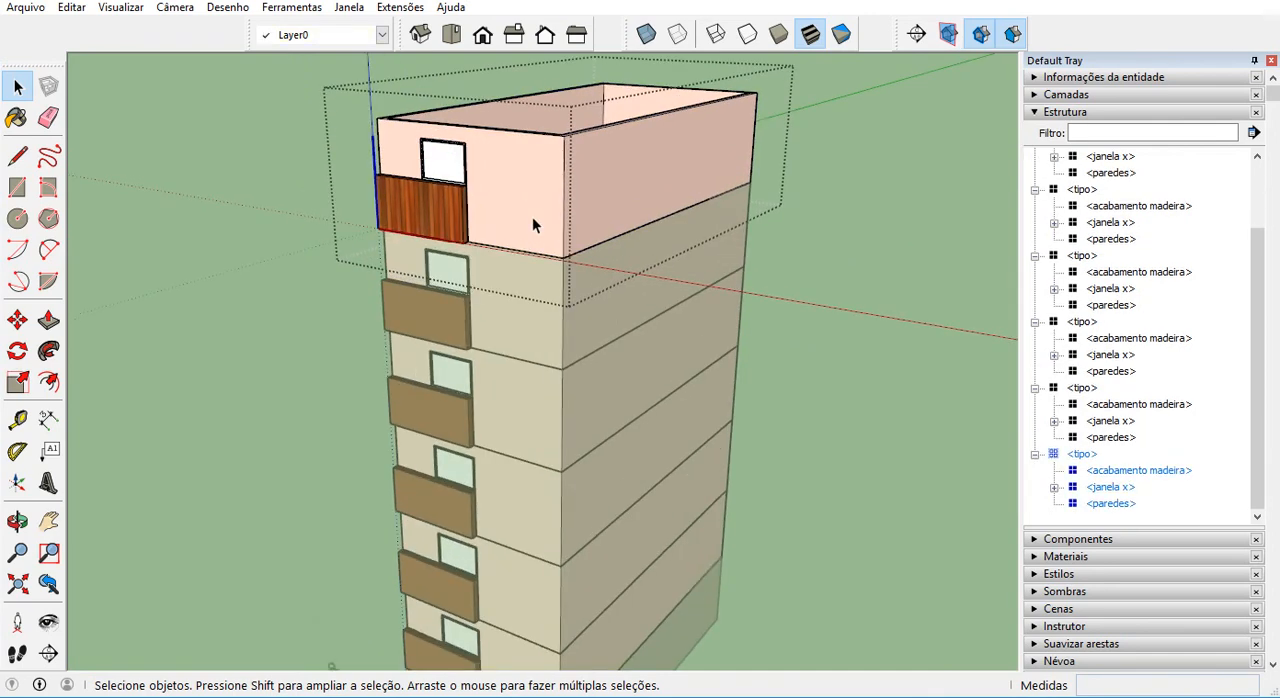
left_click(532, 216)
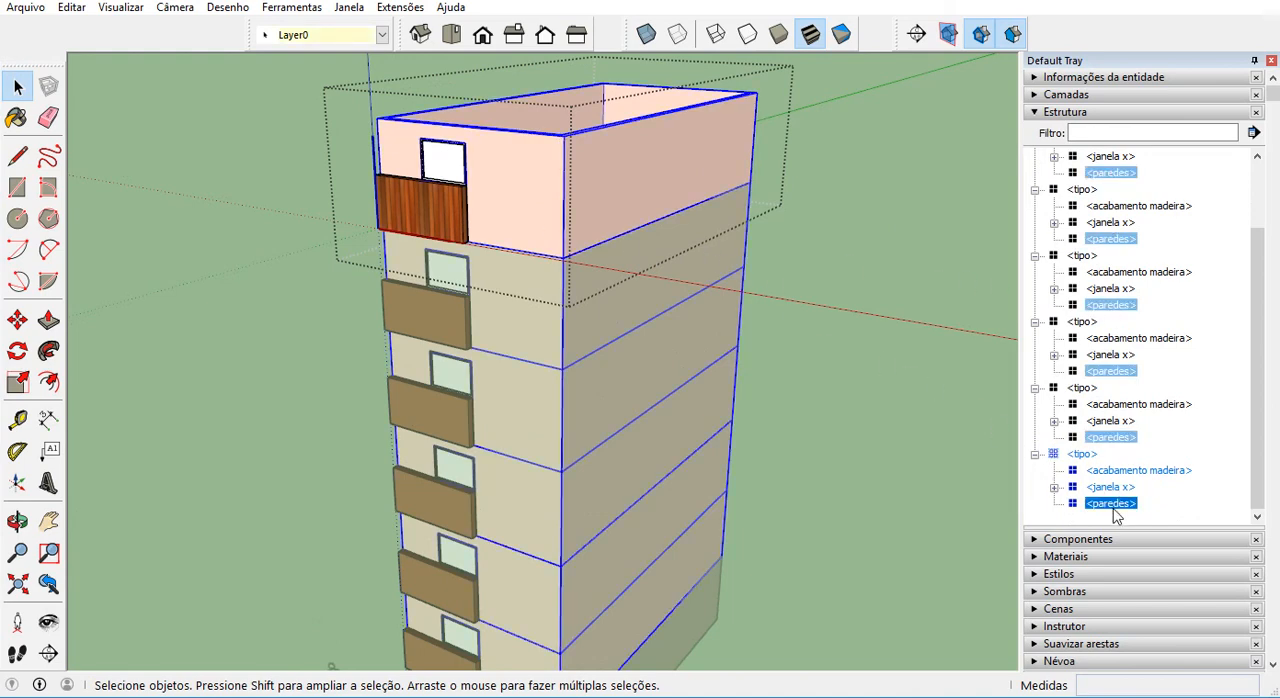
Open the shared paredes component, select its front face to examine the linked storeys, and exit all component editing.
key("ctrl+1")
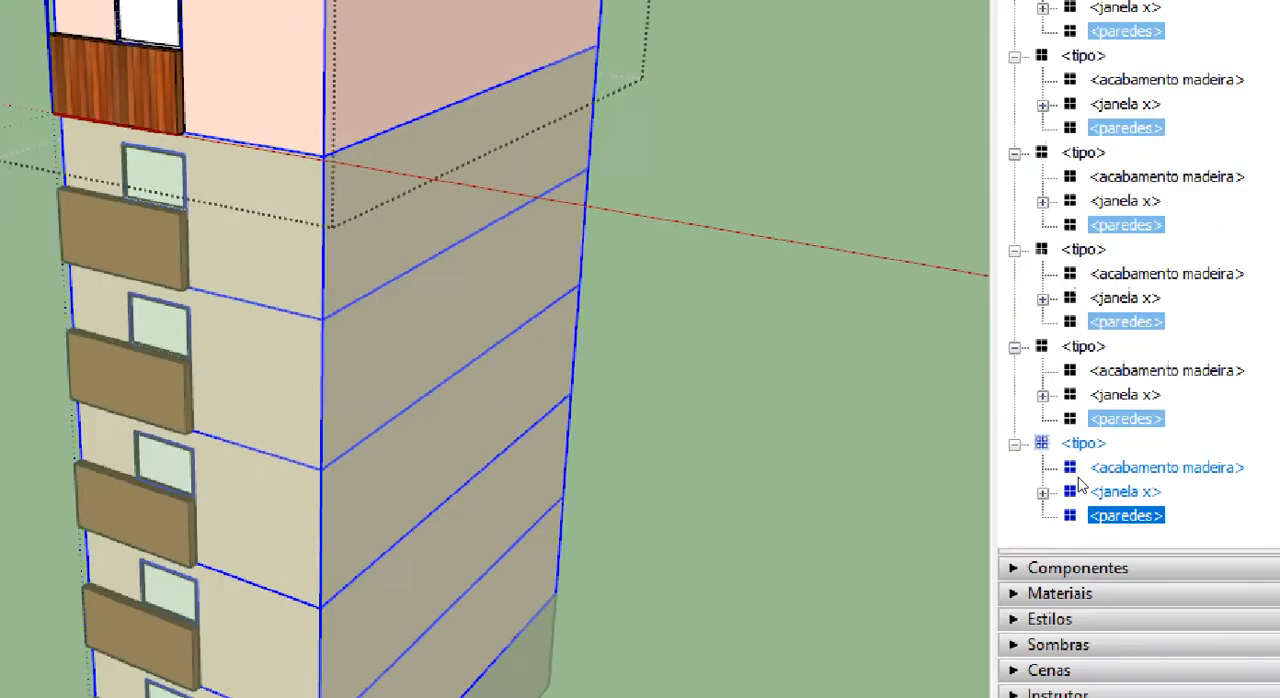
left_click(1086, 481)
mouse_move(1094, 400)
left_mouse_down()
mouse_move(1126, 400)
mouse_move(1180, 492)
mouse_move(1222, 468)
left_mouse_up()
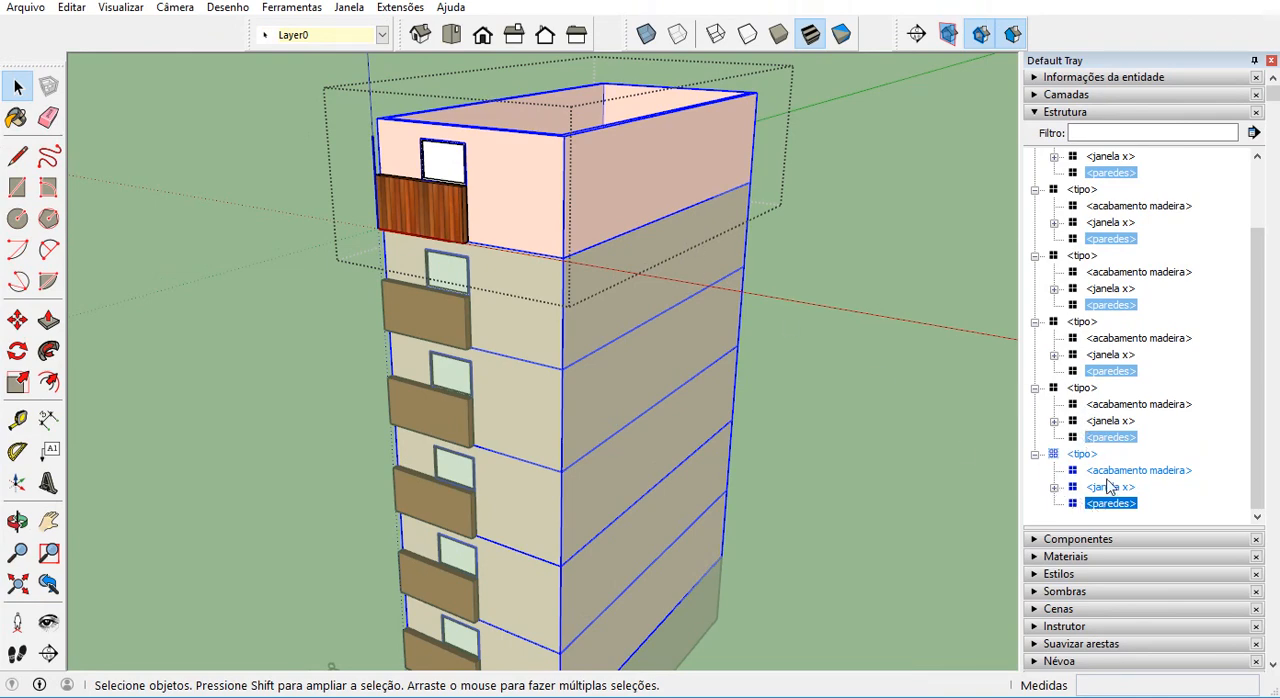
left_click(1109, 505)
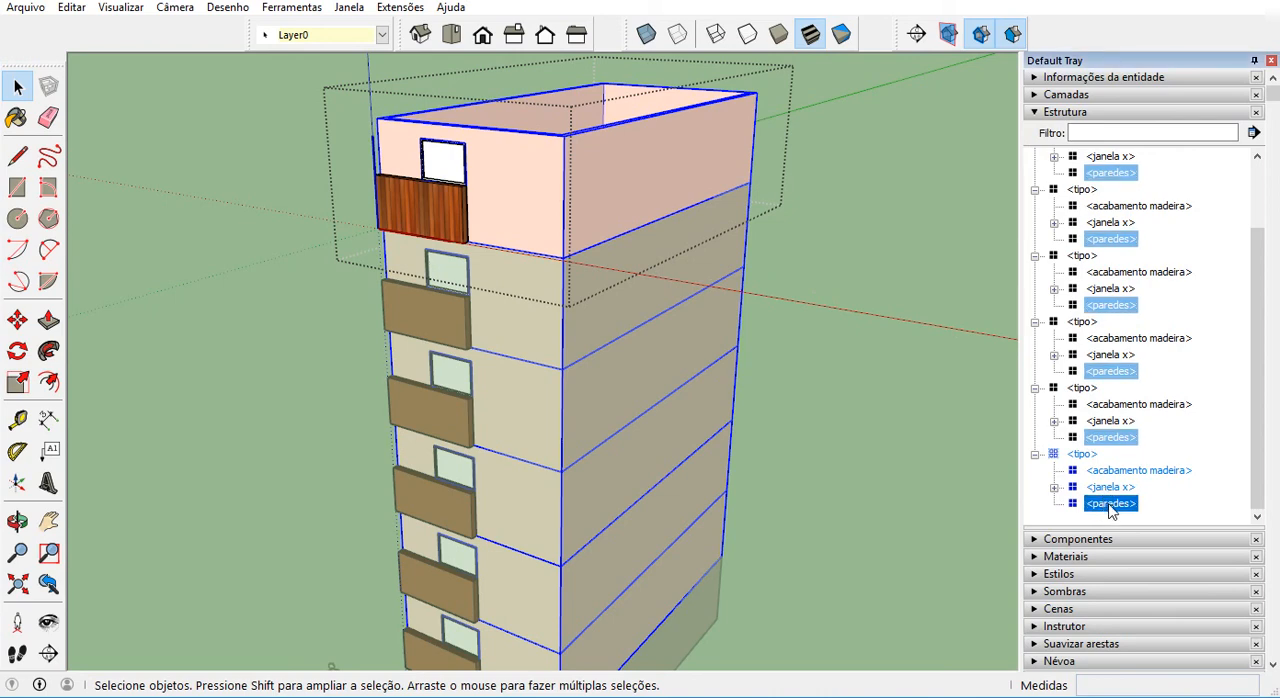
scroll(740, 292, "down", 1)
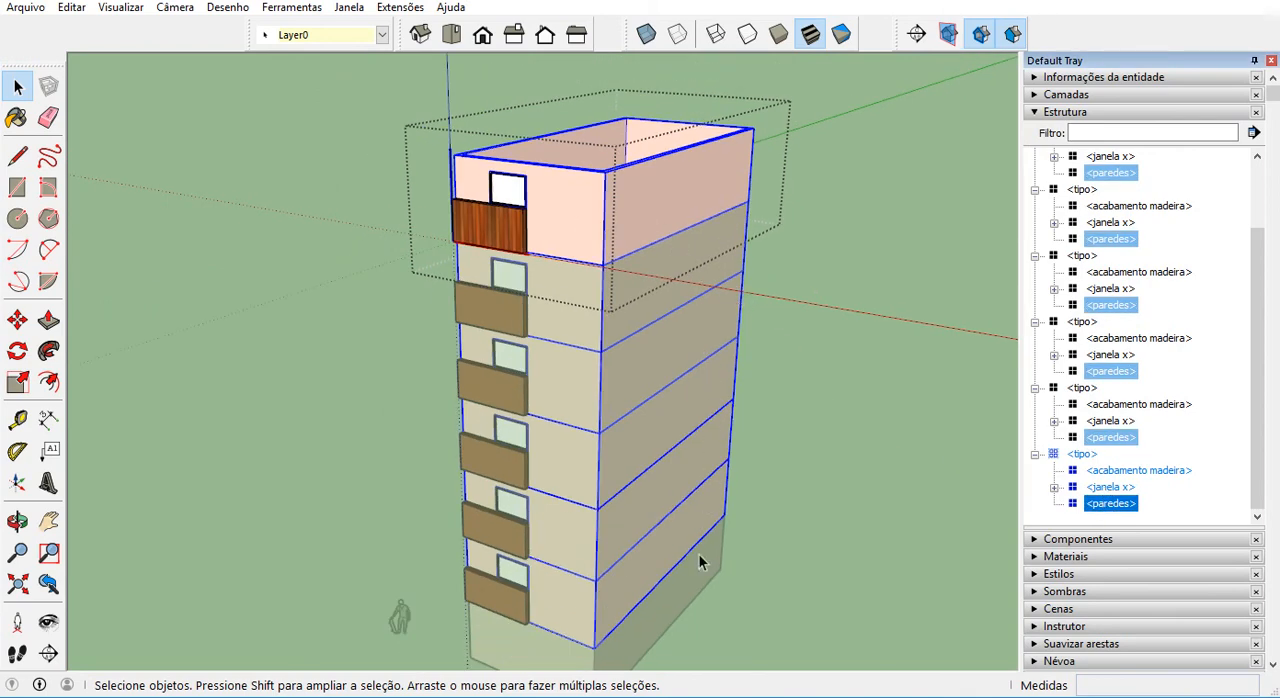
scroll(686, 532, "up", 1)
scroll(686, 532, "down", 1)
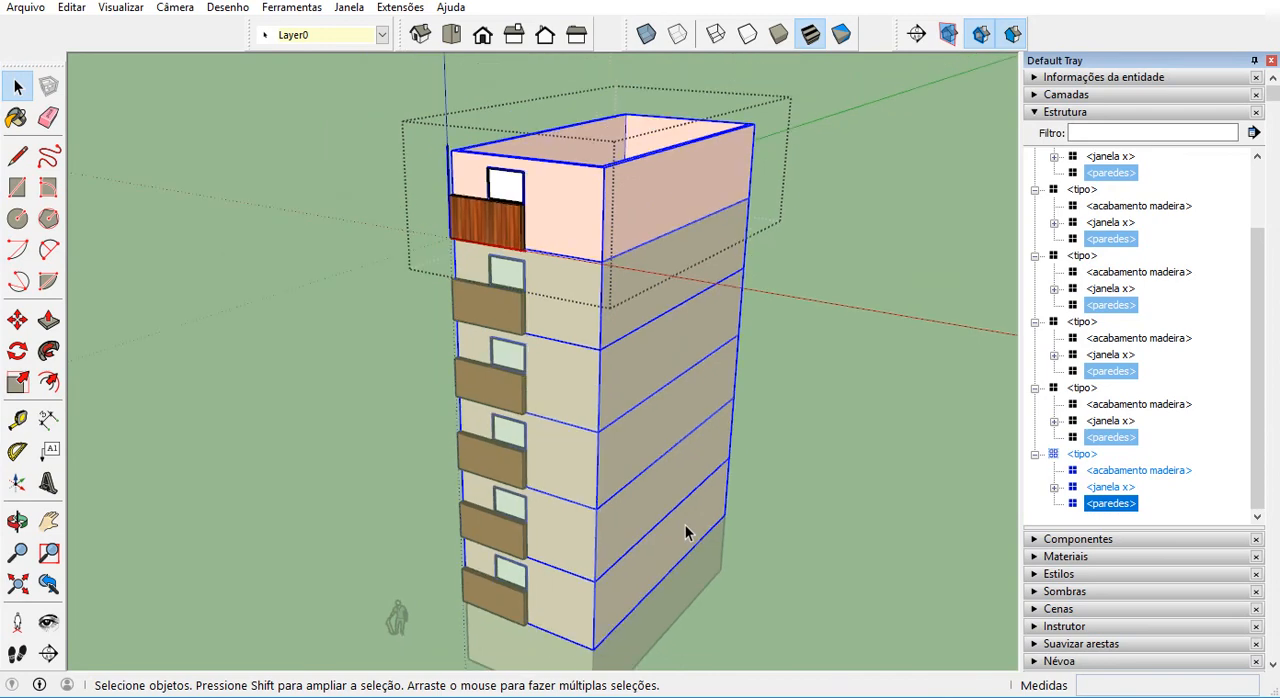
double_click(1119, 507)
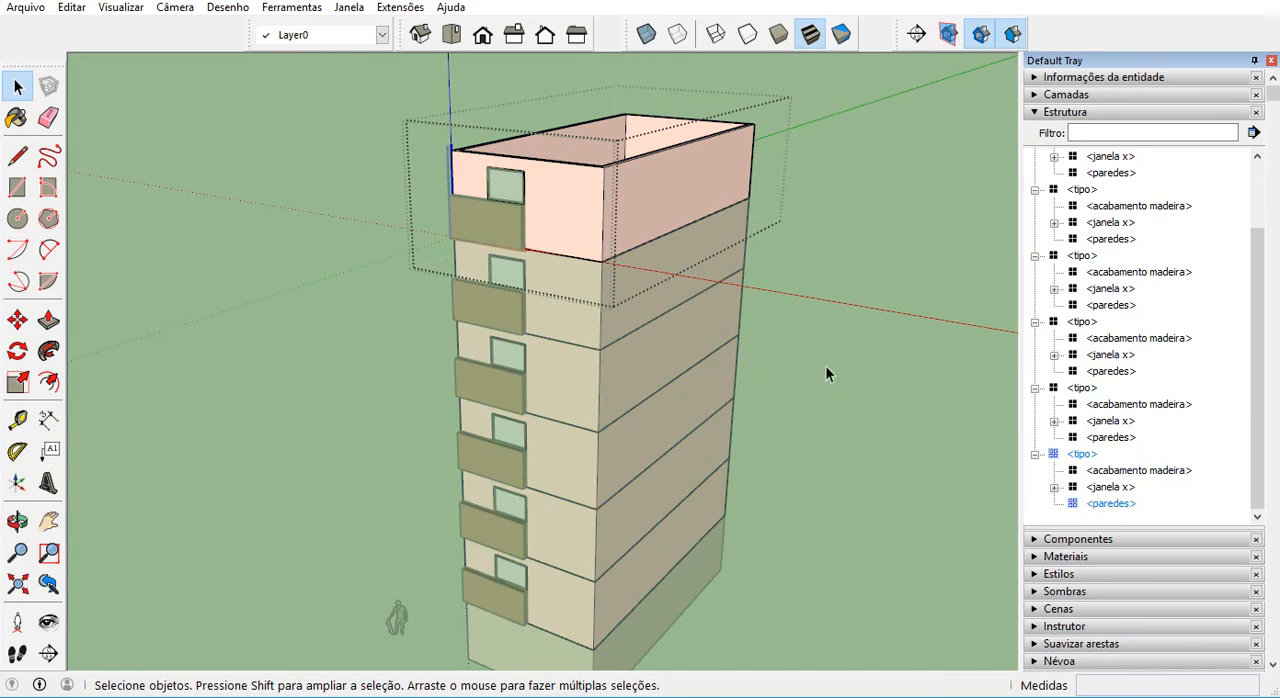
left_click(563, 219)
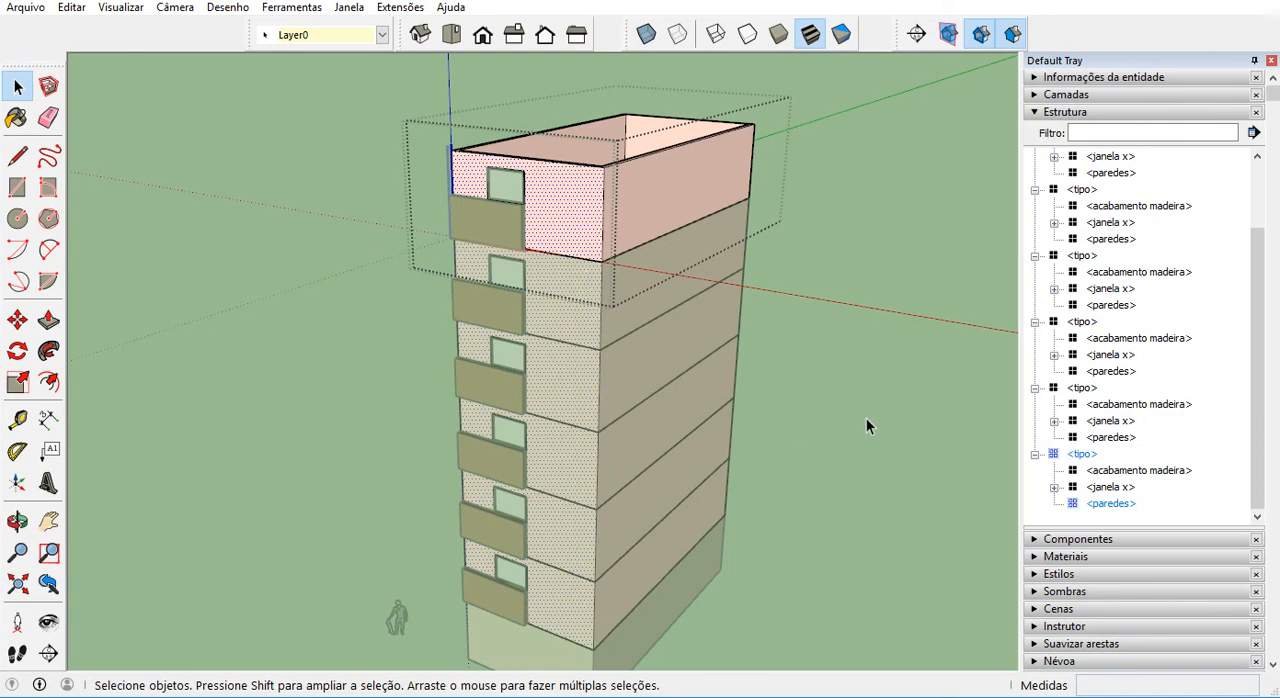
left_click(875, 272)
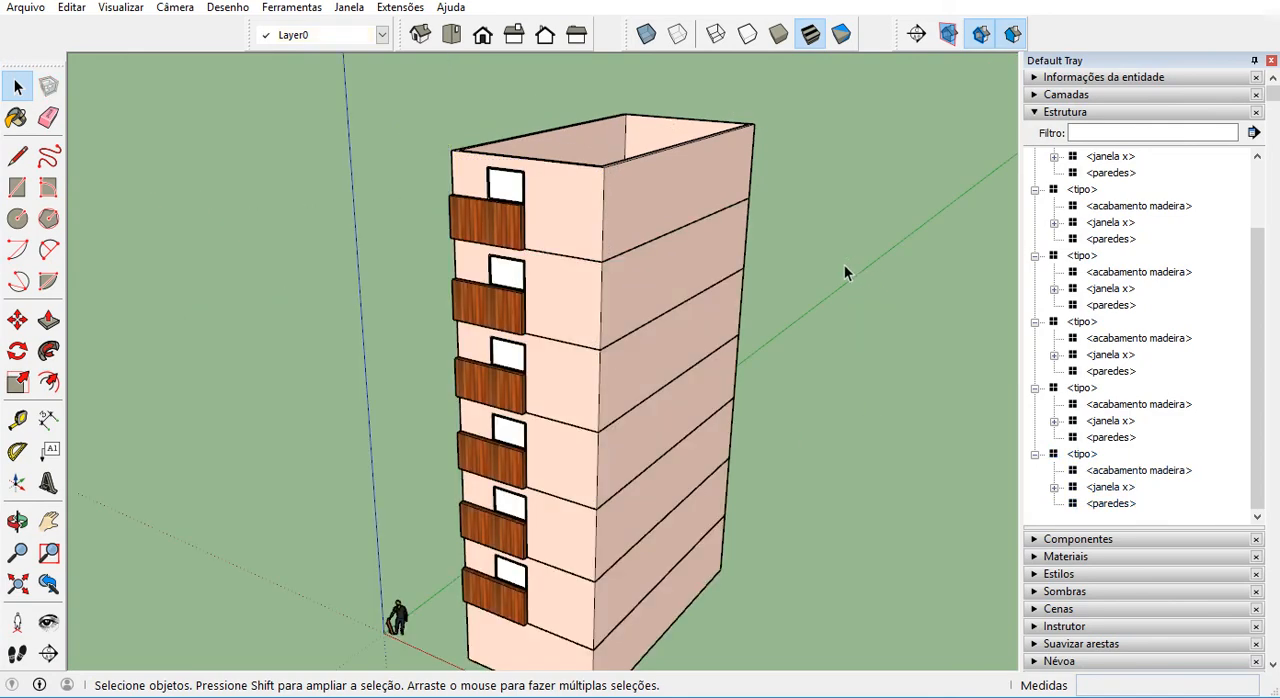
Select the three topmost tipo storeys together and make them unique as a separate component.
left_click(575, 202)
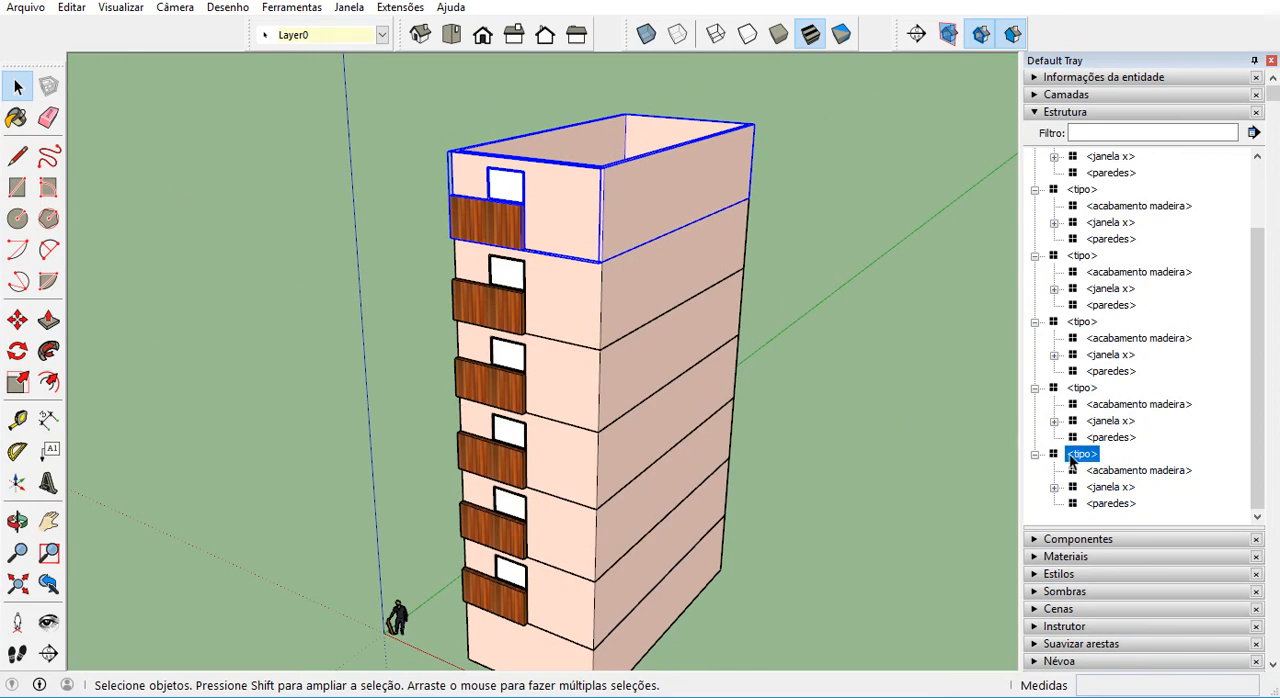
left_click(597, 300, "shift")
left_click(588, 388, "shift")
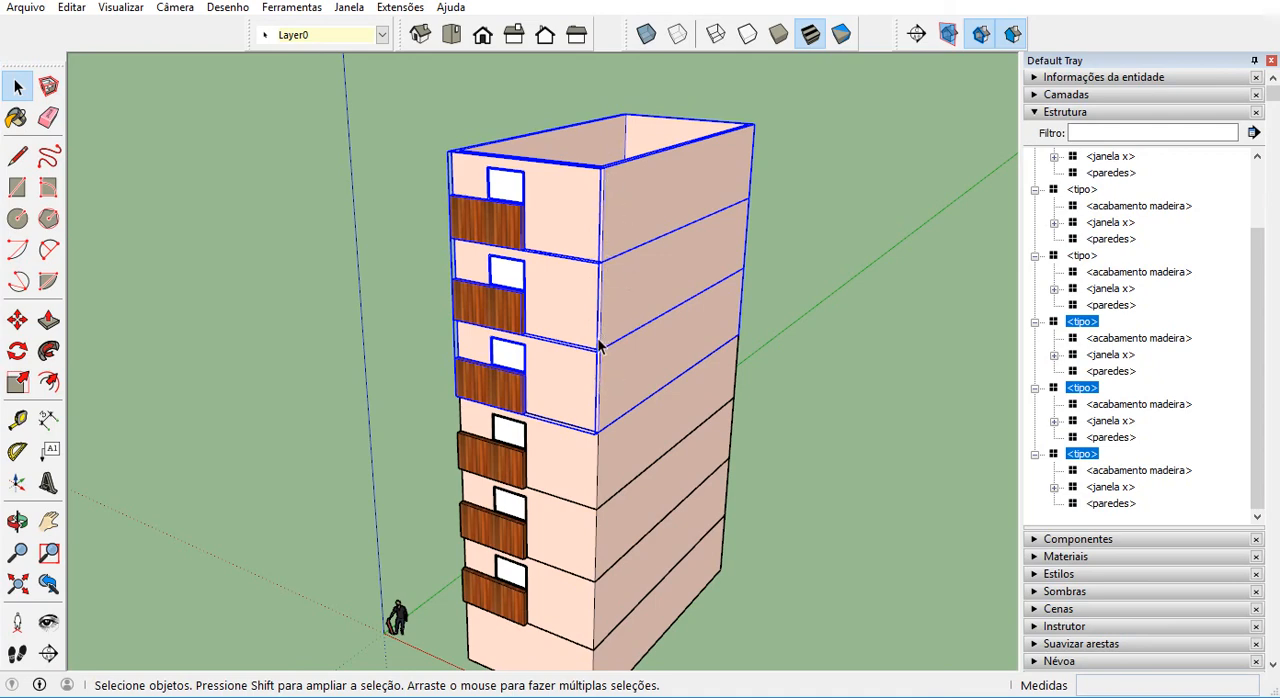
right_click(574, 221)
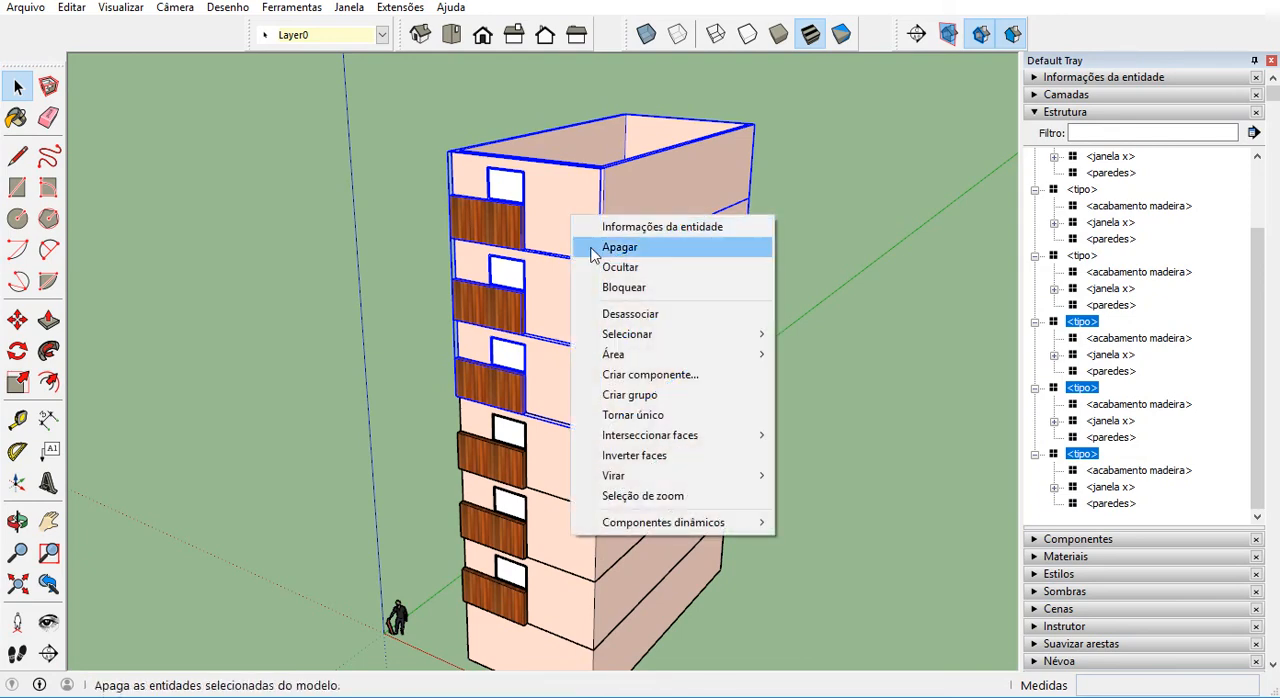
left_click(668, 416)
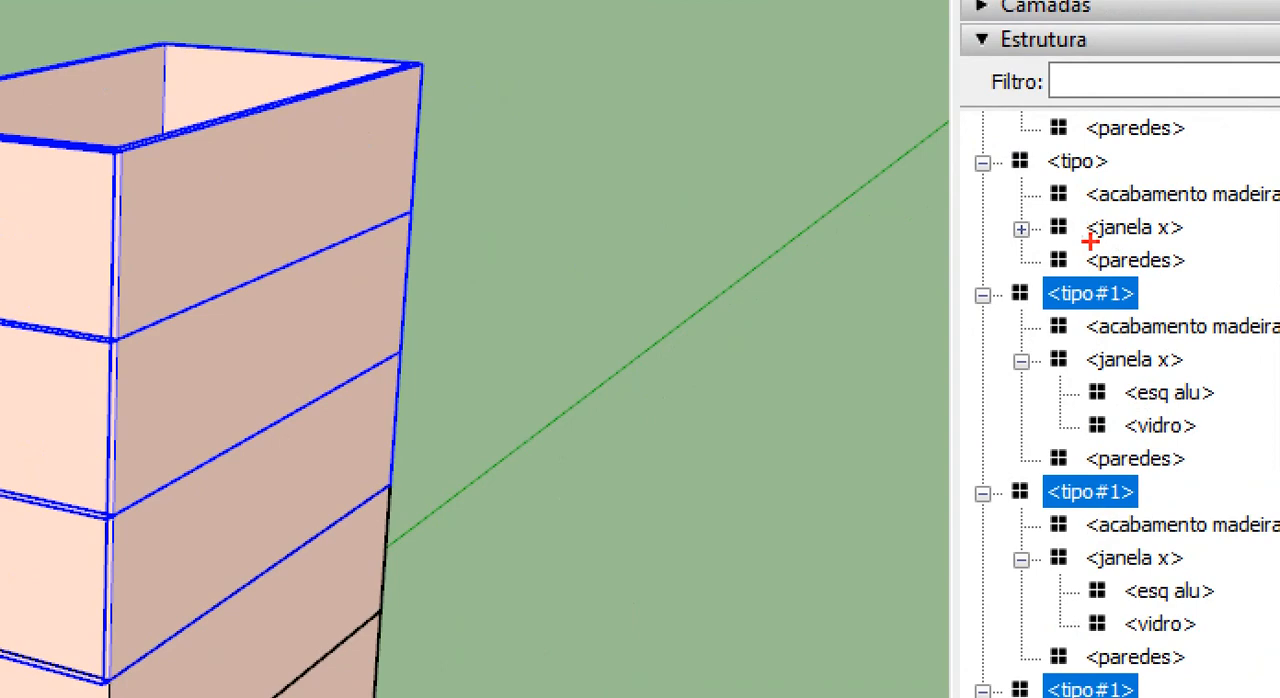
left_click_drag(1064, 256, 1121, 241)
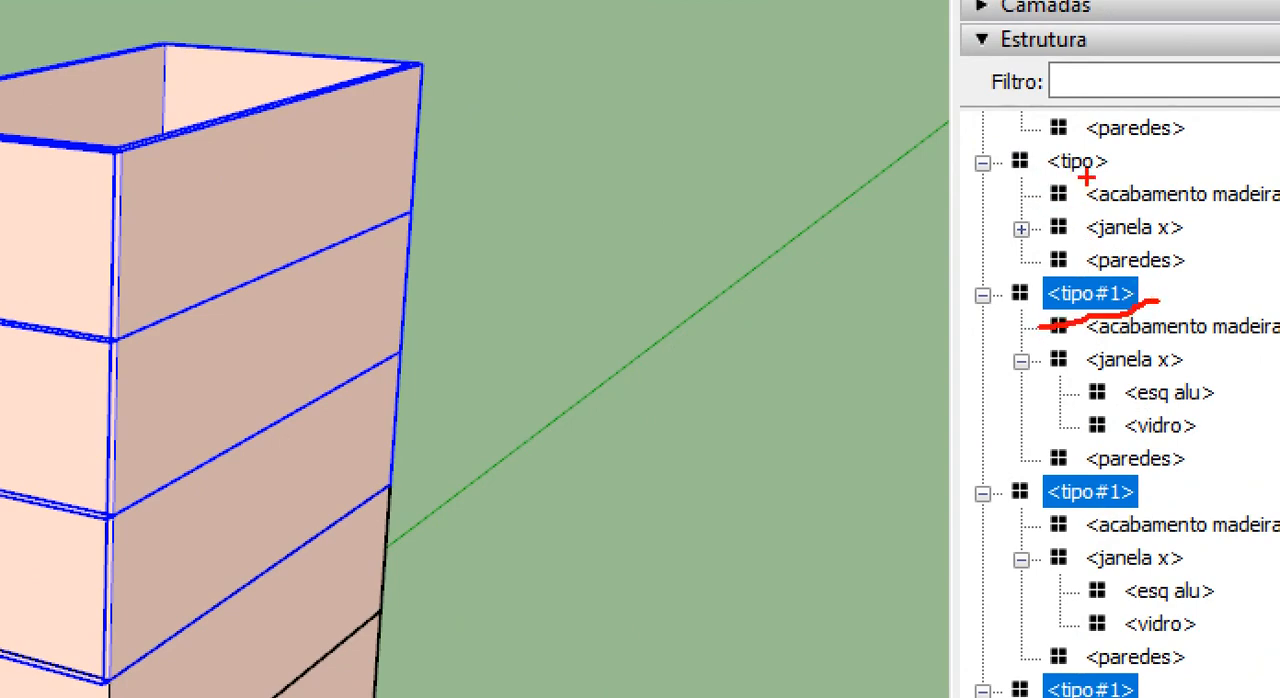
mouse_move(1112, 167)
left_mouse_down()
mouse_move(1060, 182)
mouse_move(1126, 174)
left_mouse_up()
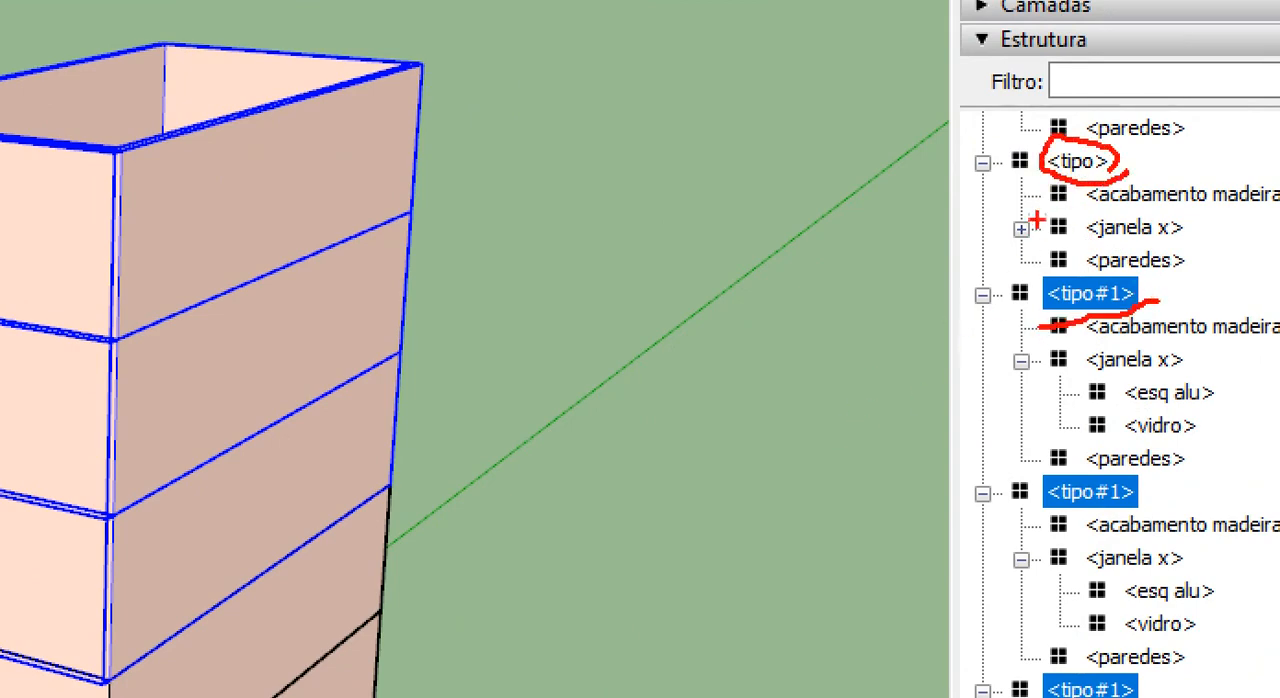
mouse_move(1032, 168)
left_mouse_down()
mouse_move(860, 271)
mouse_move(457, 580)
left_mouse_up()
left_click_drag(460, 522, 518, 563)
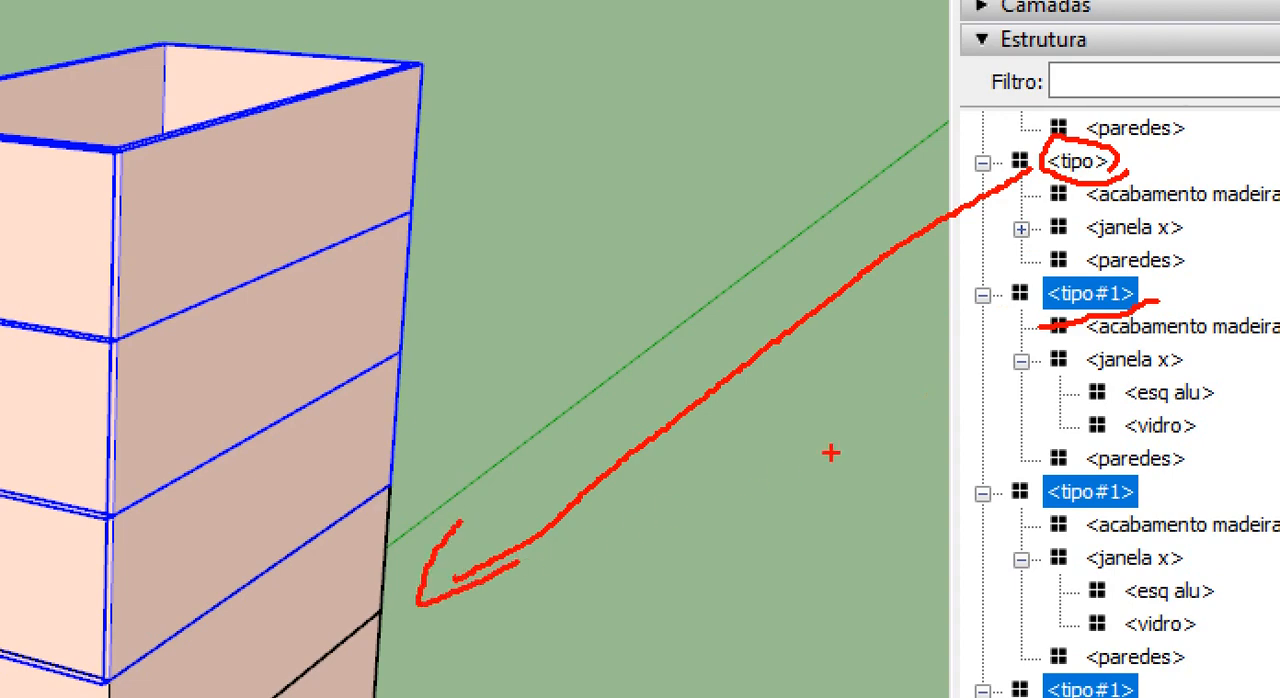
mouse_move(1036, 305)
left_mouse_down()
mouse_move(740, 279)
mouse_move(382, 179)
mouse_move(450, 224)
left_mouse_up()
key("Escape")
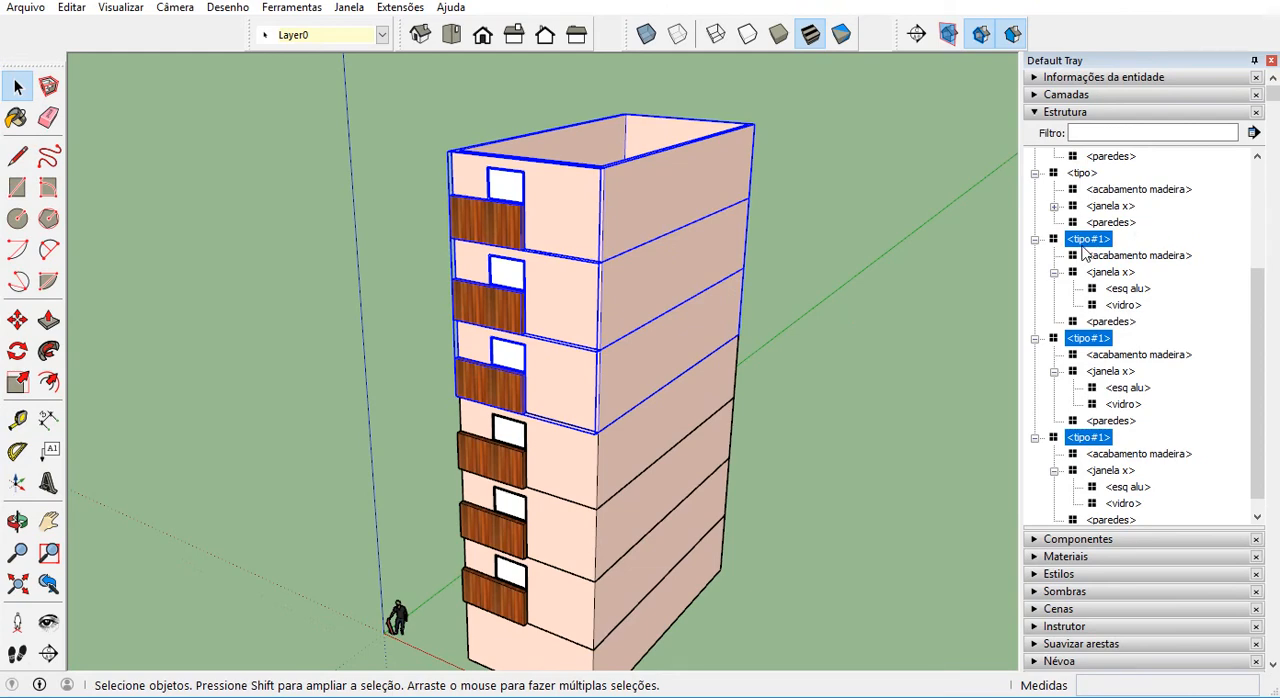
Open the top tipo#1 storey for editing and select its paredes component.
left_click(571, 238)
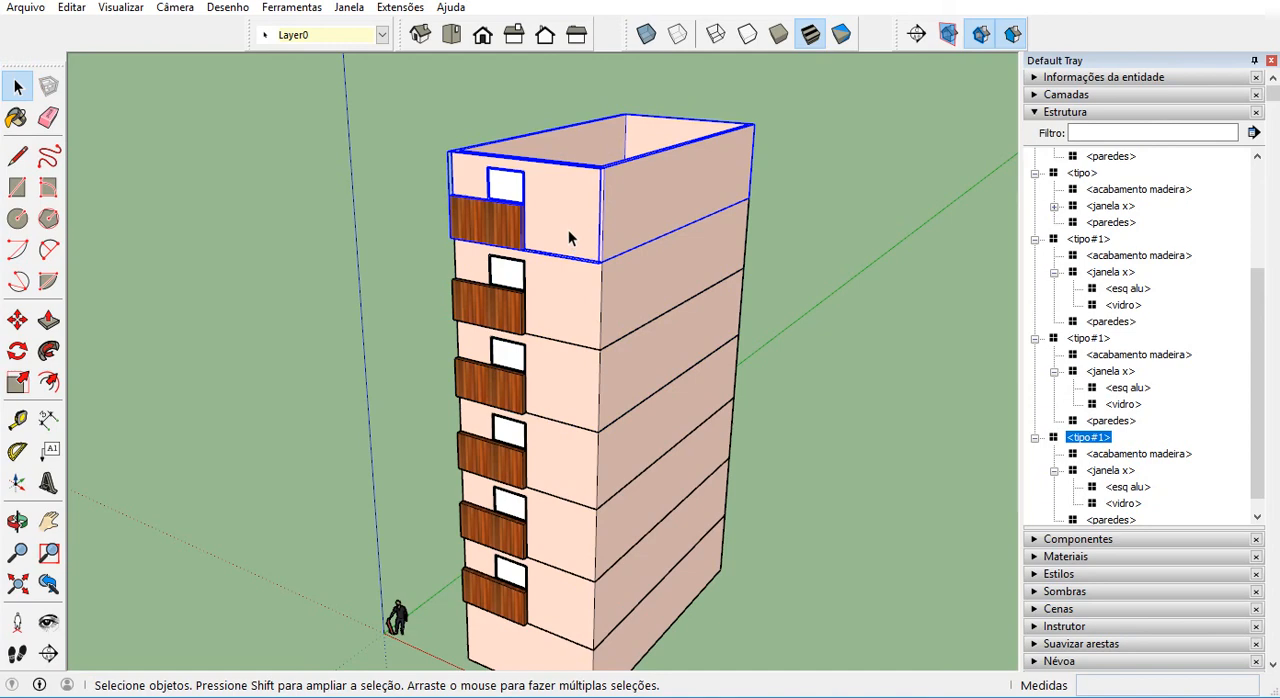
left_click(1066, 438)
double_click(571, 212)
scroll(568, 210, "up", 1)
left_click(568, 210)
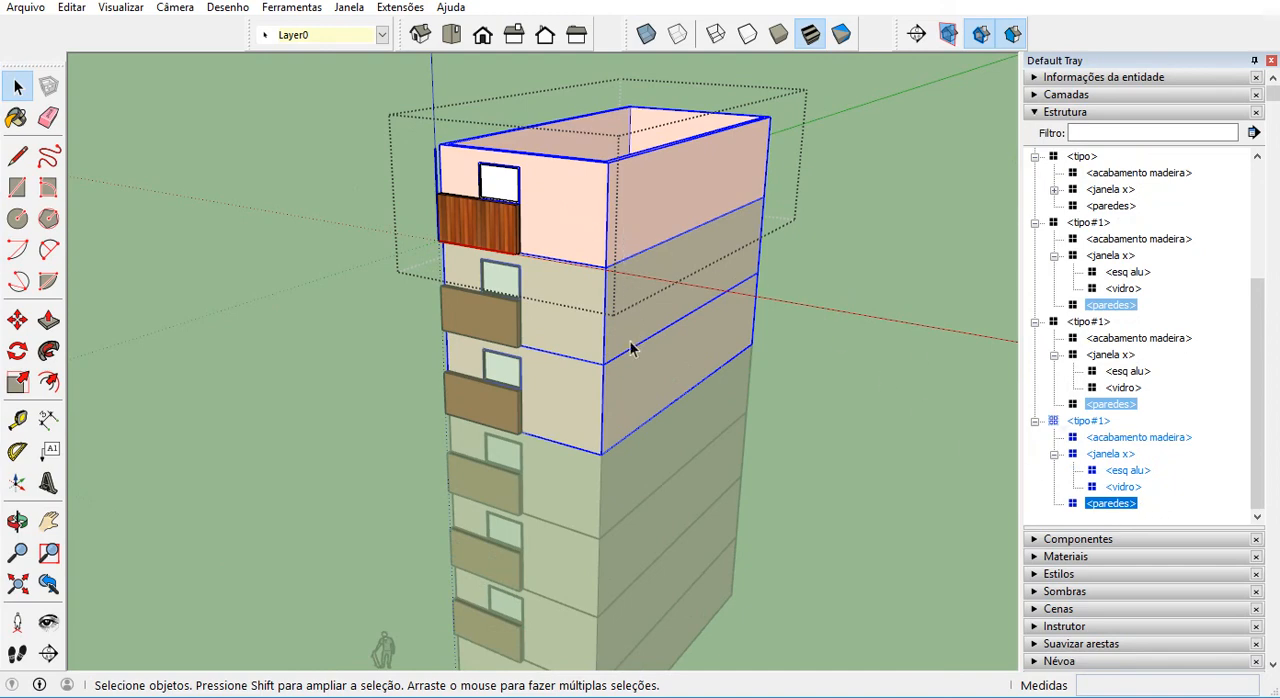
Open paredes inside the top tipo#1 storey and select its front face to check which storeys it still affects.
double_click(582, 191)
scroll(584, 189, "up", 1)
left_click(585, 195)
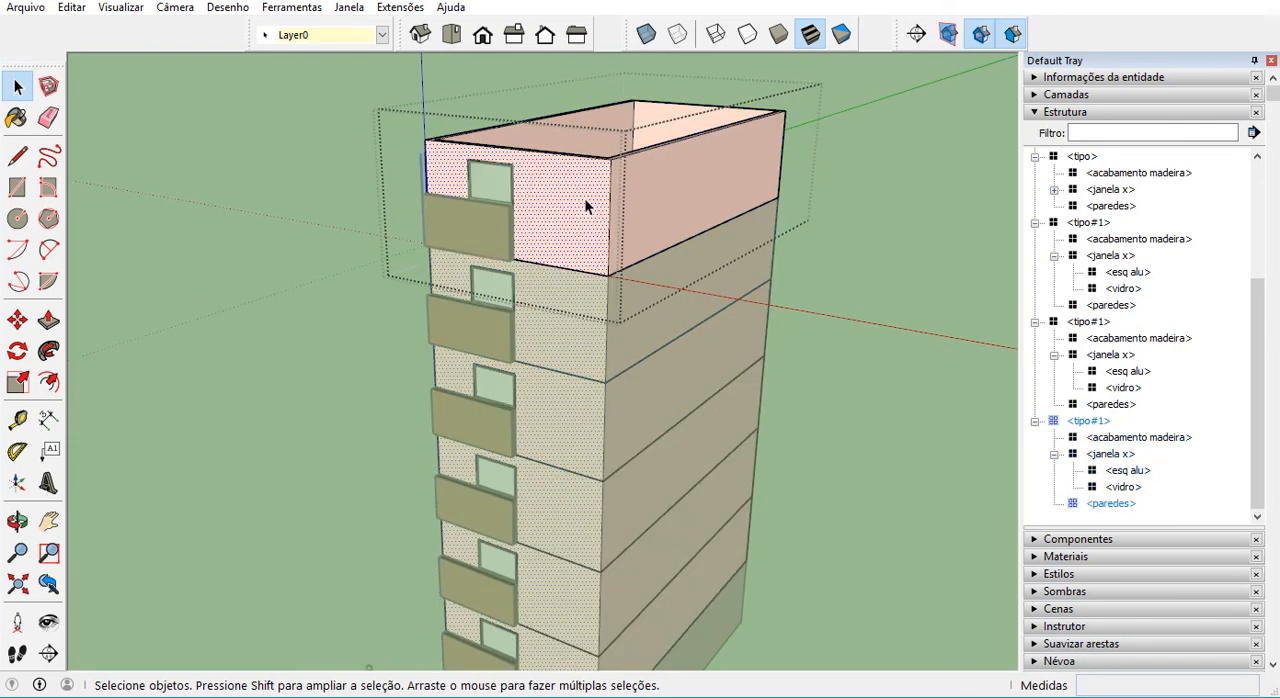
scroll(585, 195, "down", 1)
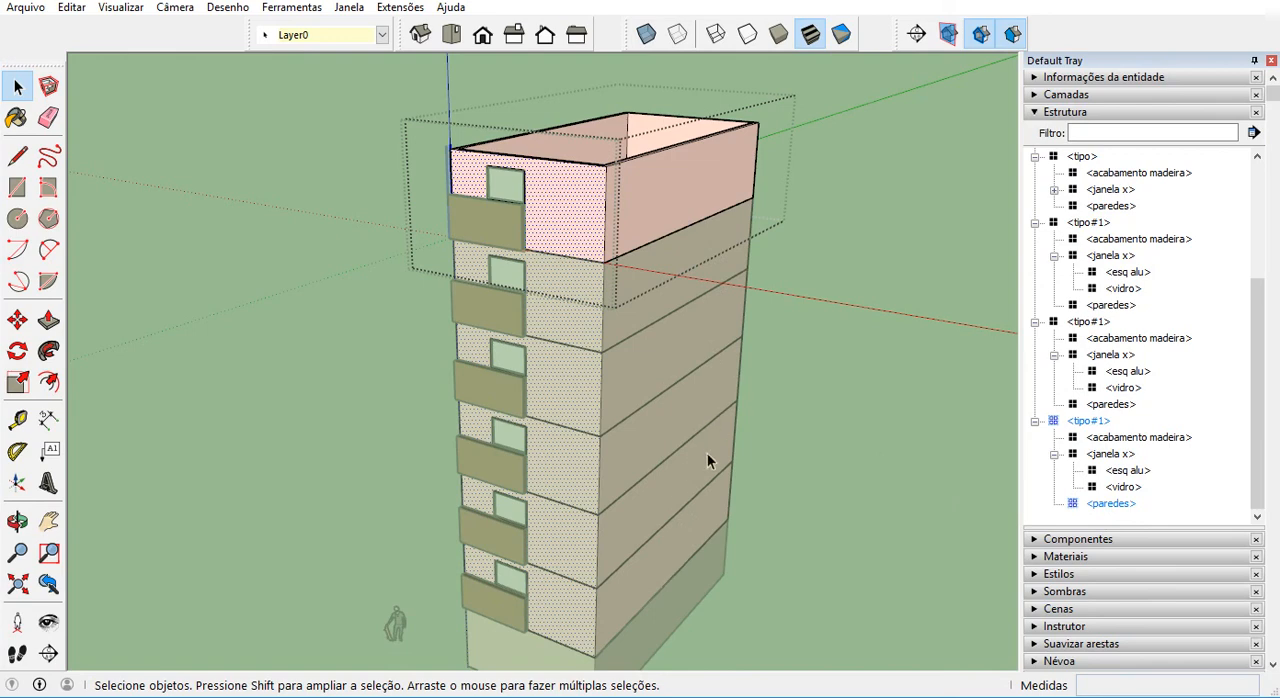
Exit the wall's editing and make the paredes component nested in tipo#1 unique.
left_click(829, 257)
left_click(682, 216)
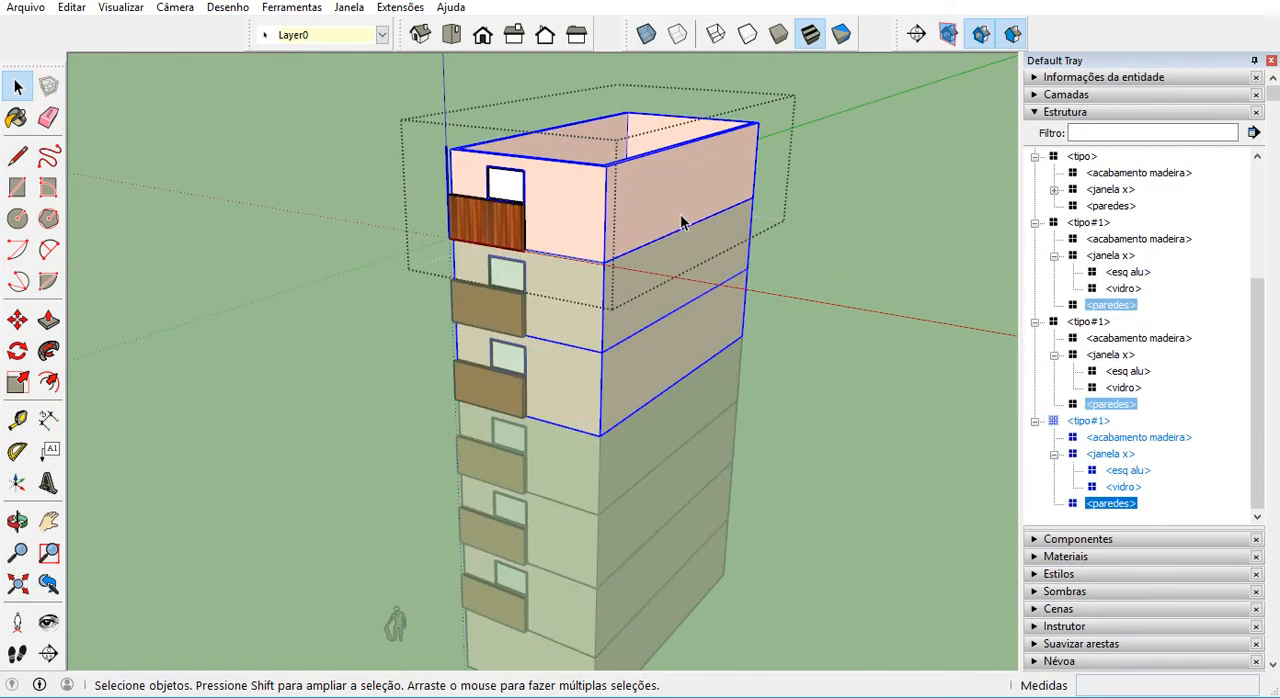
left_click(1108, 505)
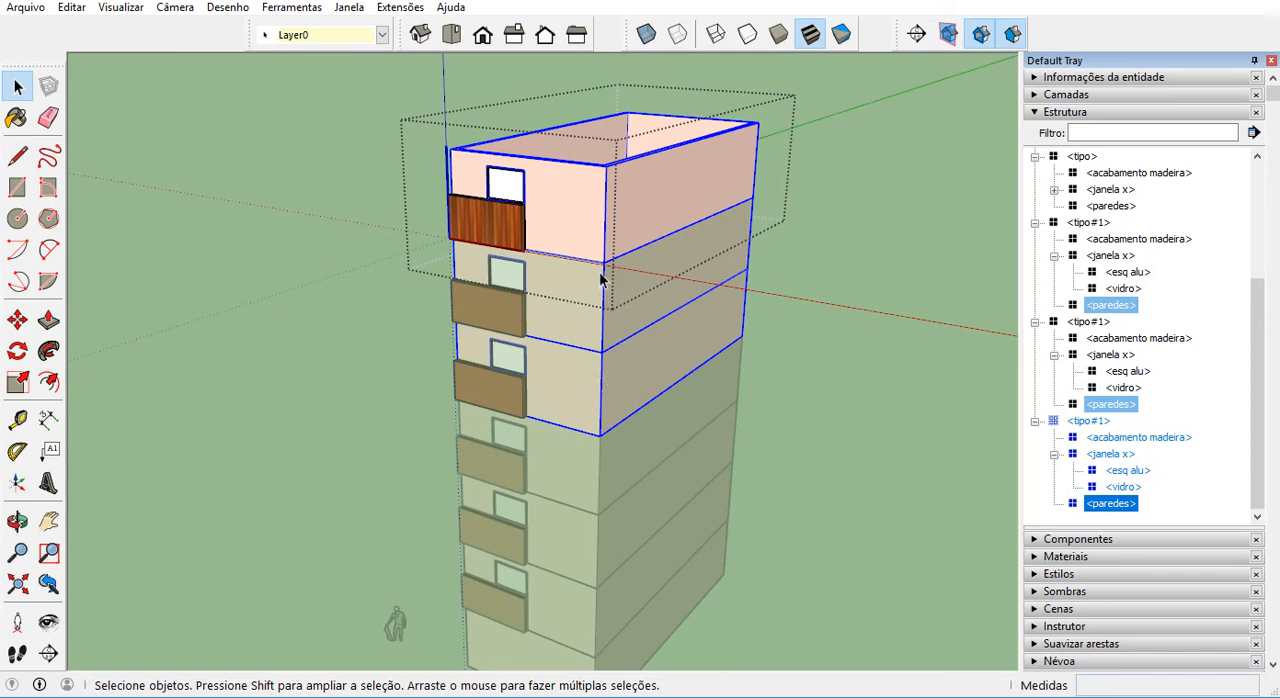
right_click(589, 208)
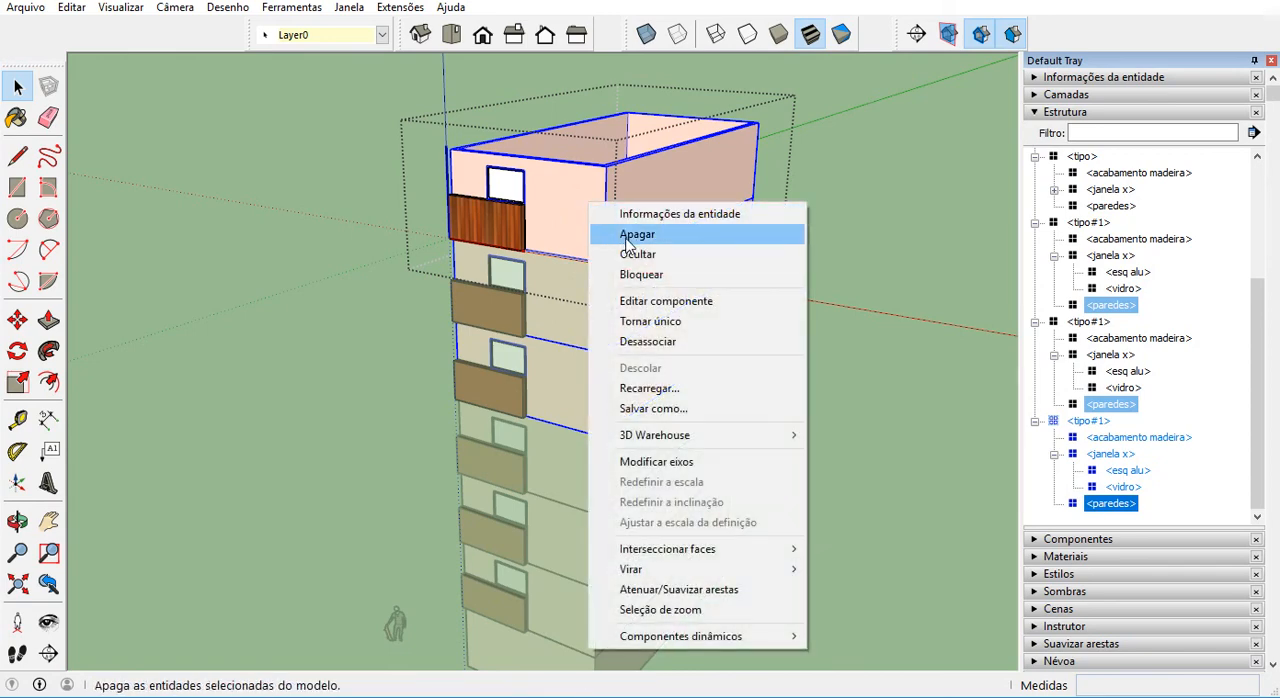
left_click(658, 324)
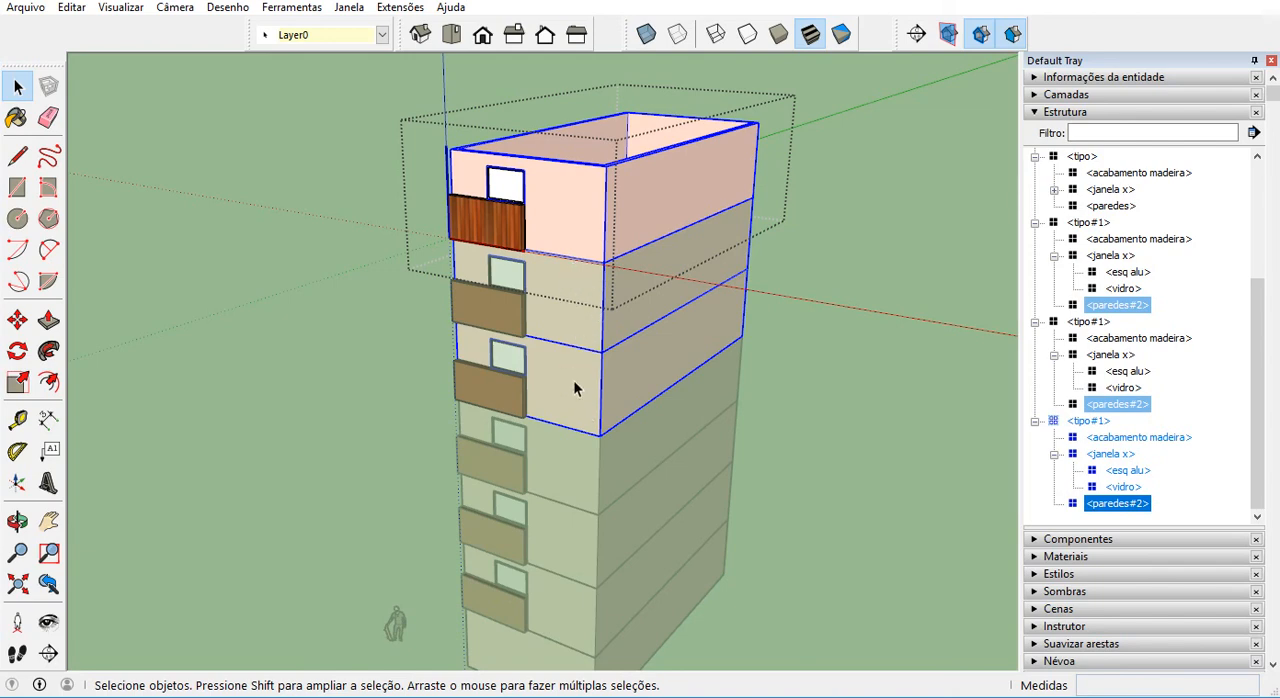
Paint the front face of the paredes#2 component in the top tipo#1 storey dark red from the Cores collection and exit editing.
double_click(566, 240)
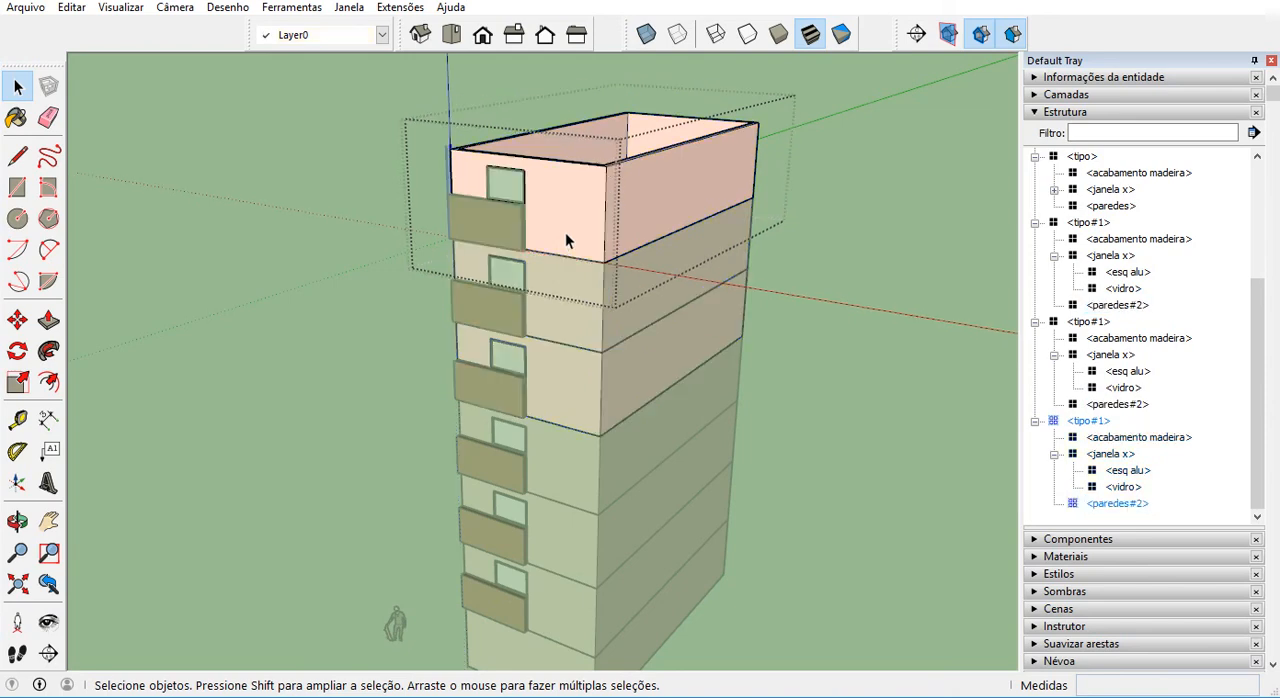
left_click(566, 210)
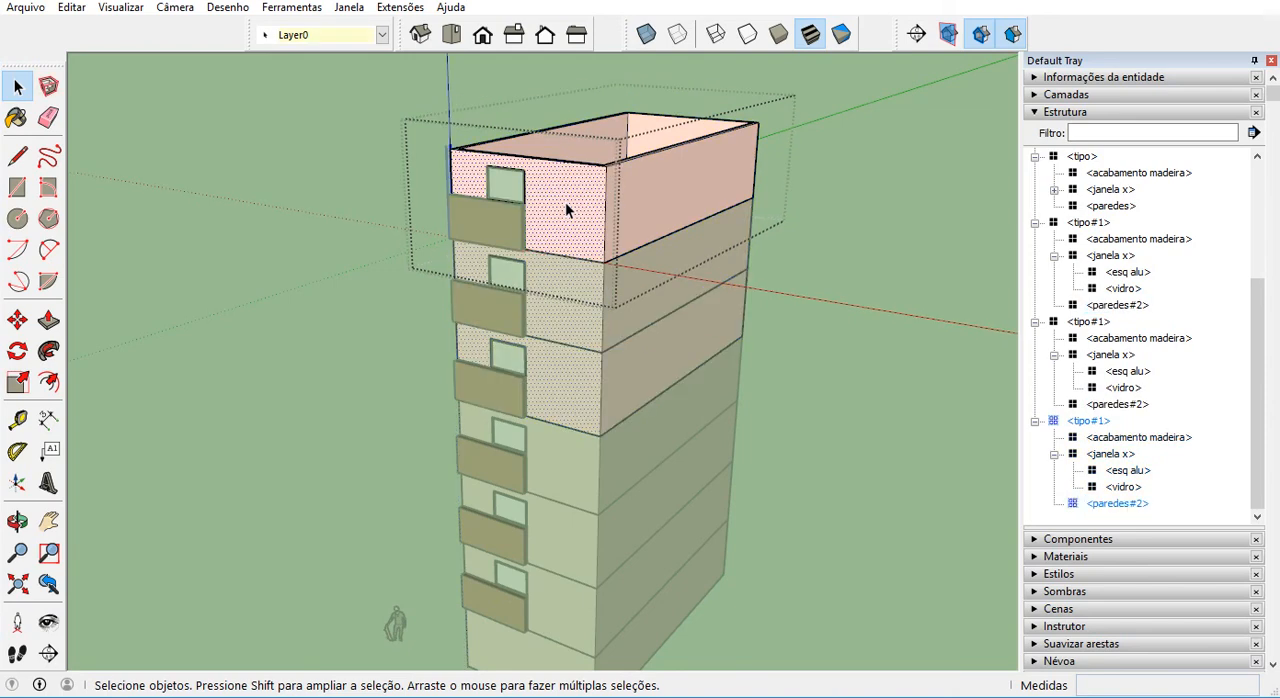
left_click(16, 118)
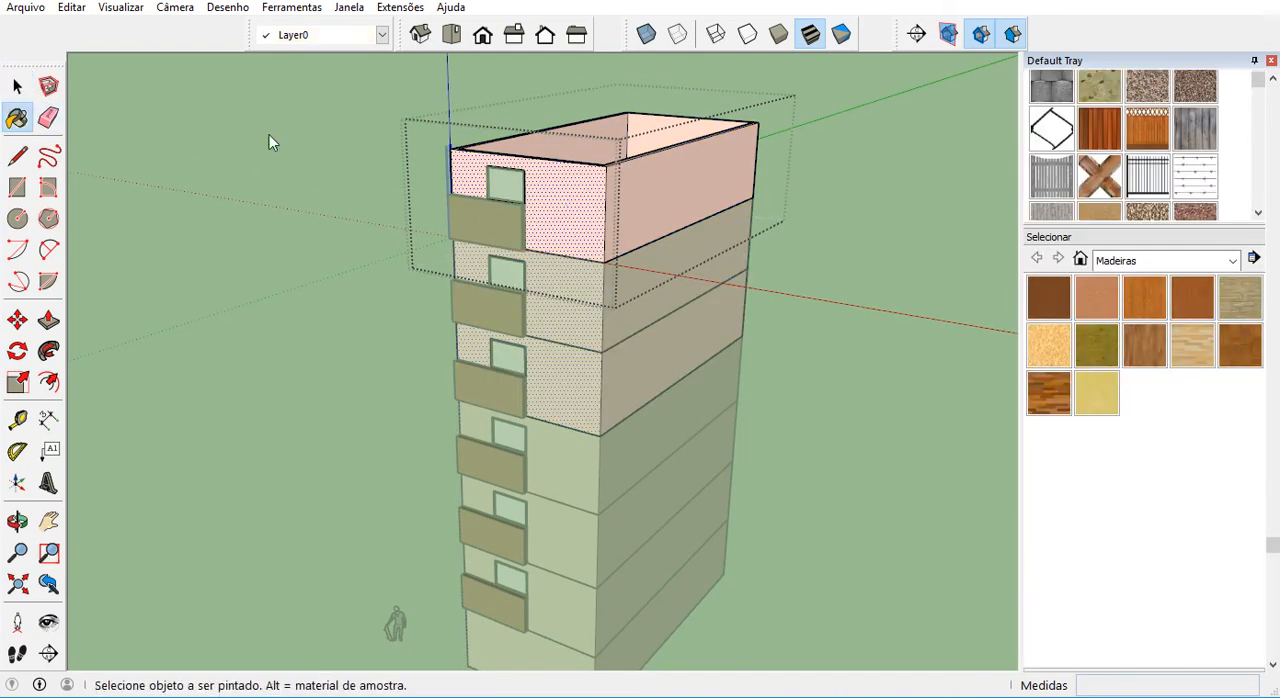
left_click(1155, 262)
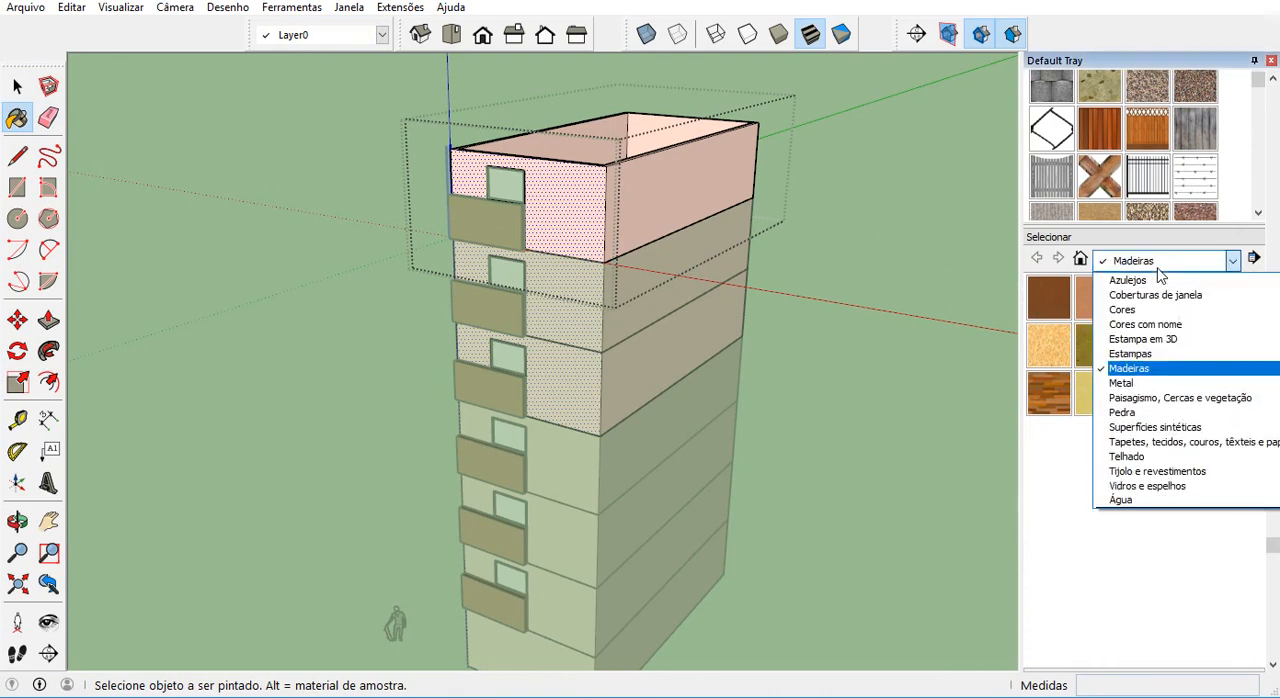
left_click(1150, 316)
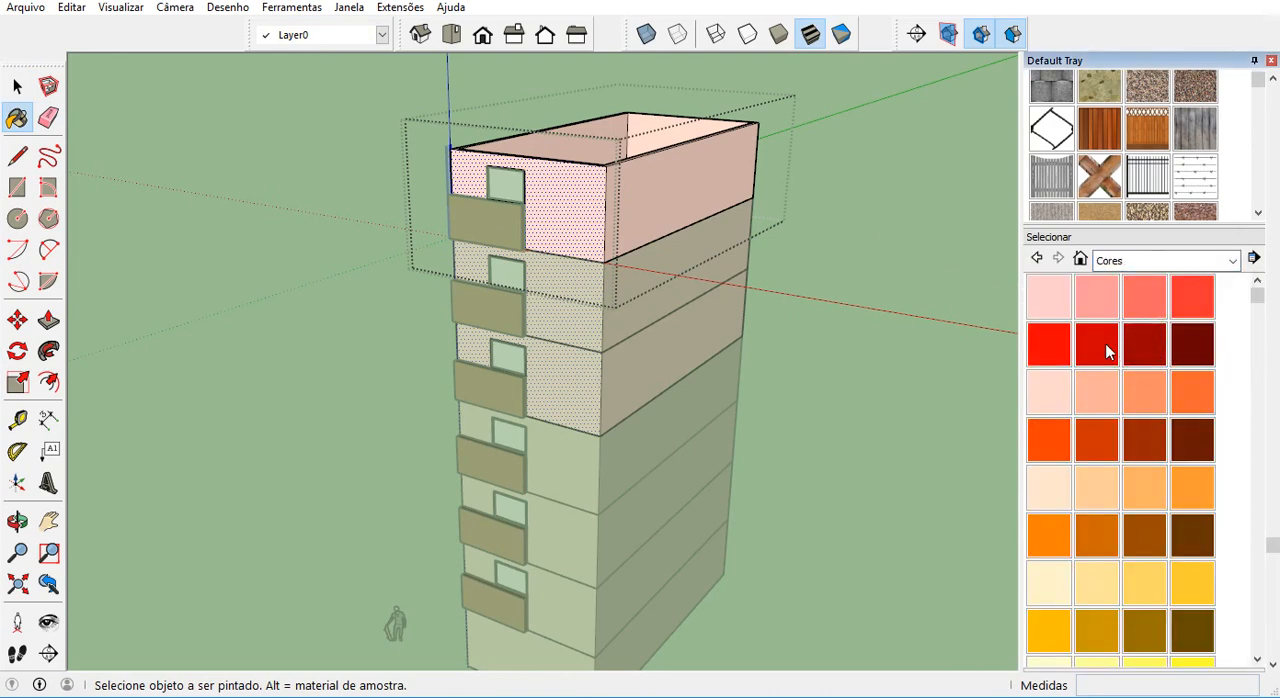
left_click(1141, 349)
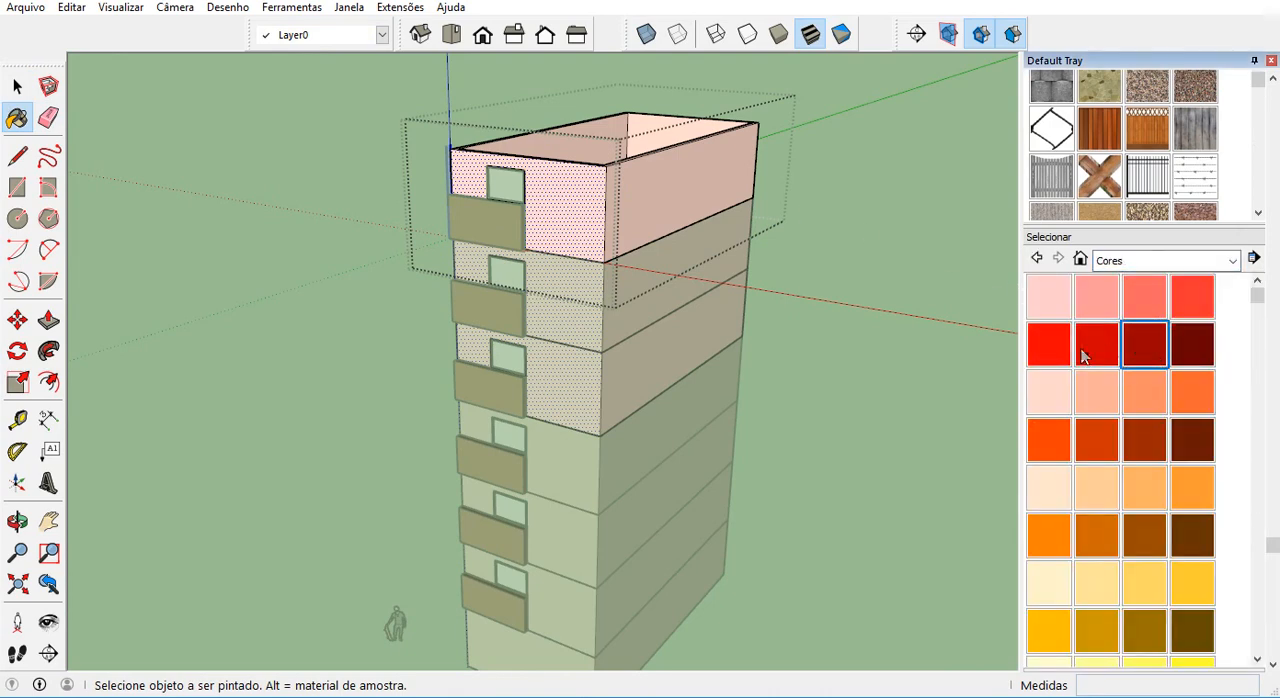
left_click(585, 243)
scroll(588, 240, "up", 1)
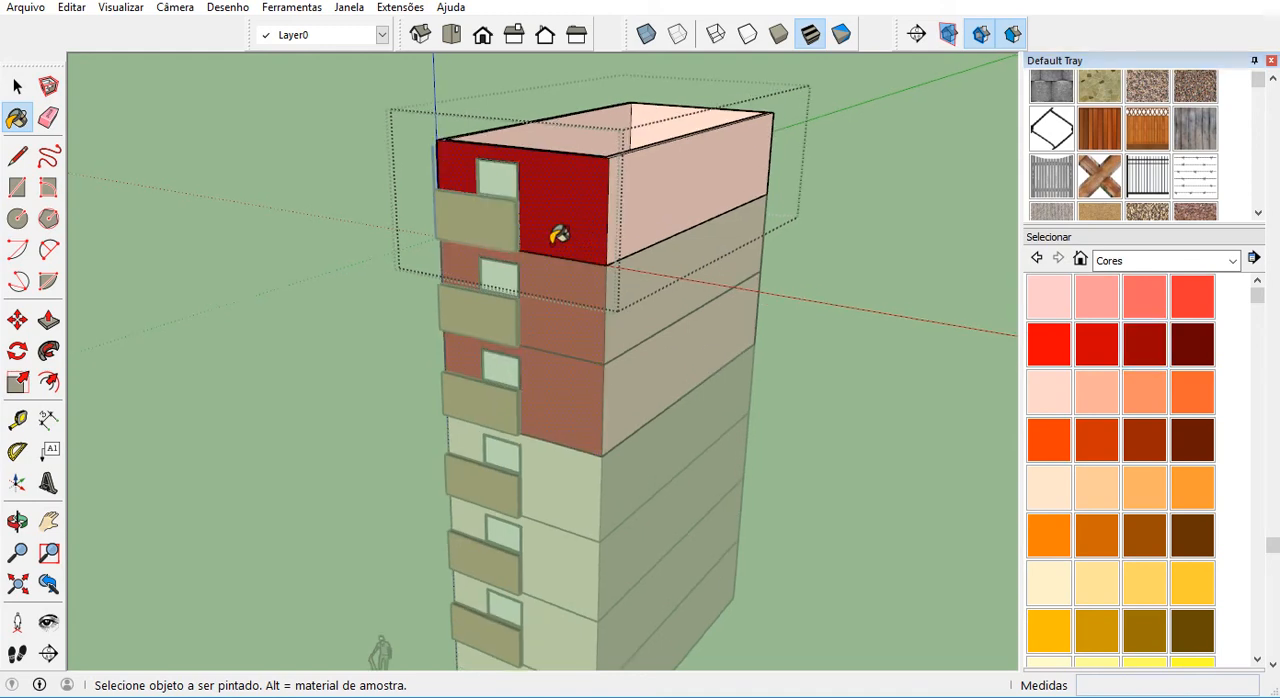
left_click(17, 87)
left_click(375, 194)
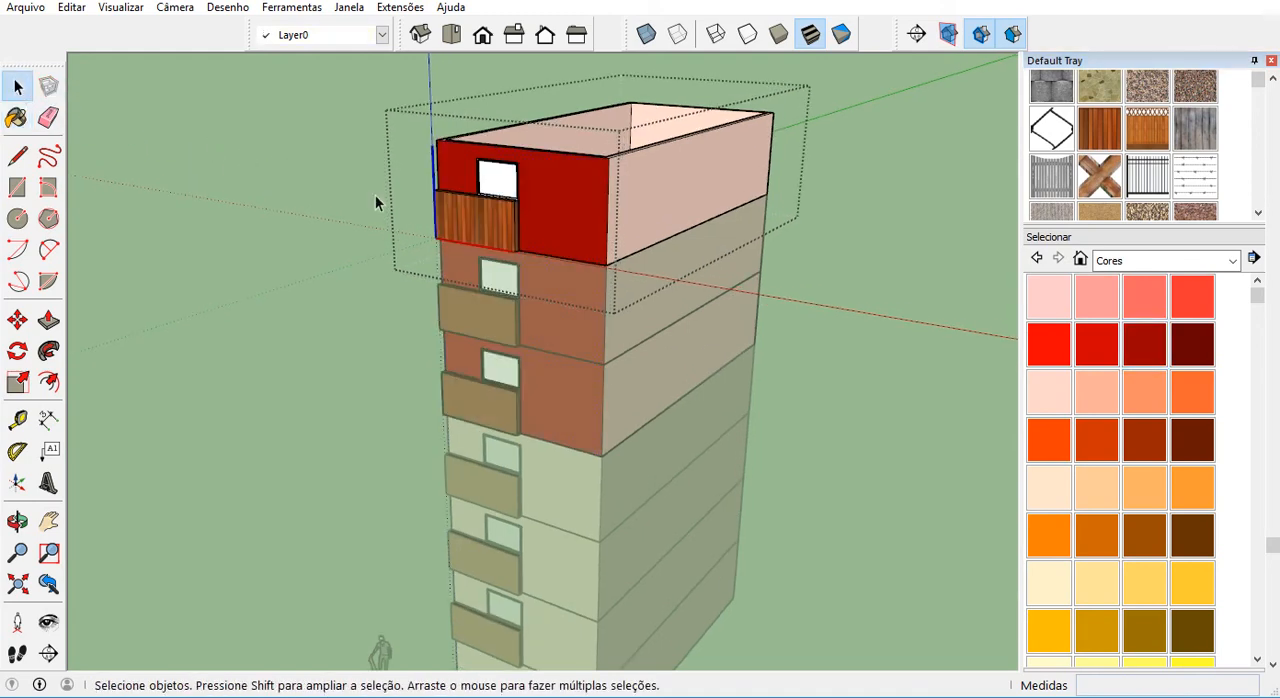
left_click(373, 194)
scroll(376, 200, "down", 4)
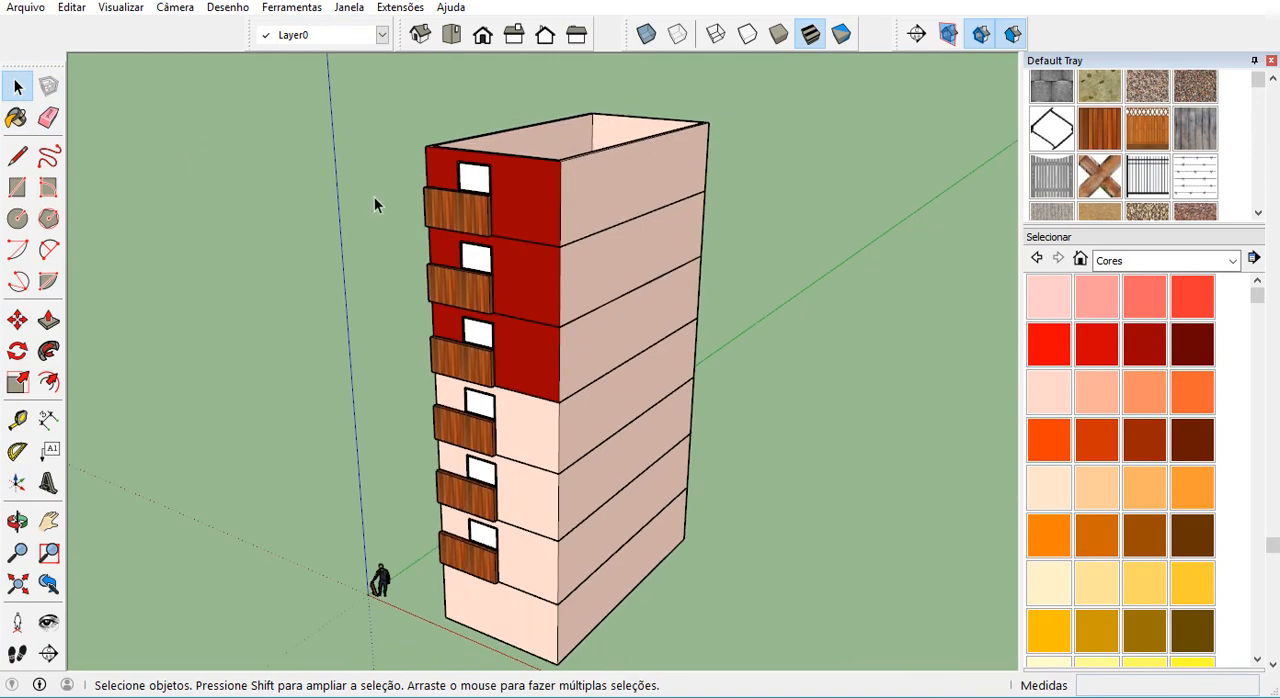
Put away the materials palette and expand the Estrutura component tree again.
middle_click_drag(374, 201, 363, 234)
scroll(414, 233, "up", 1)
scroll(414, 233, "up", 3)
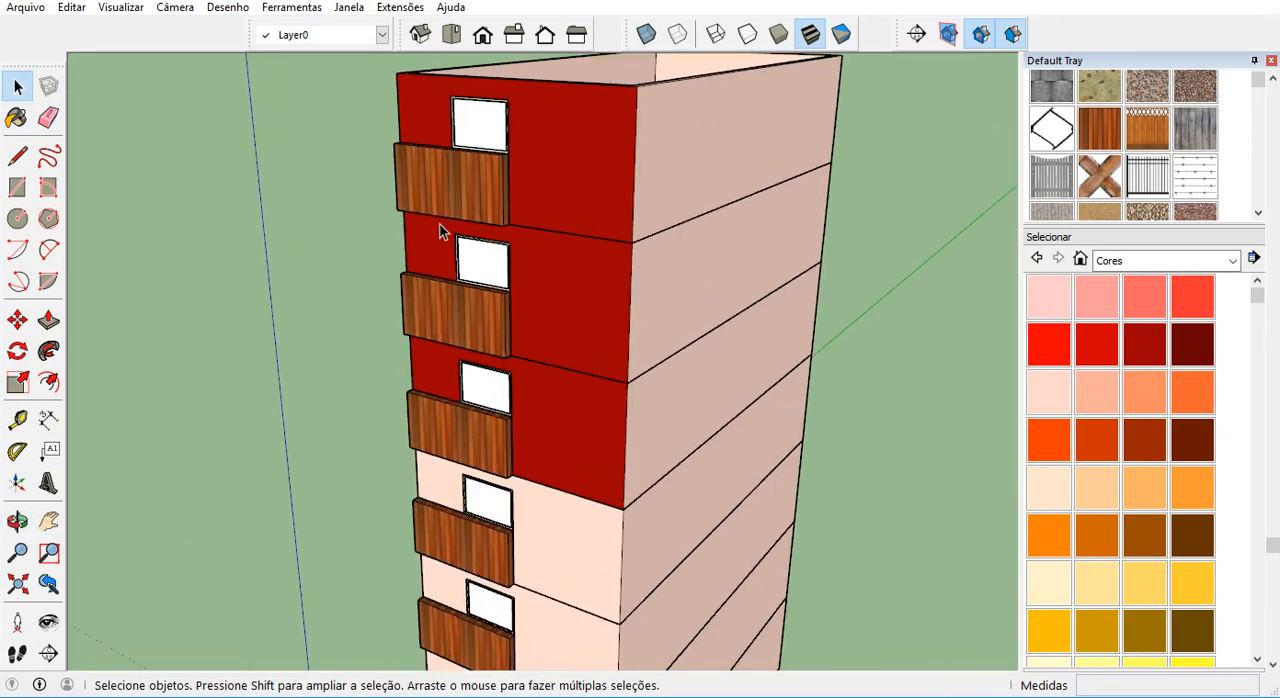
middle_click_drag(498, 262, 662, 262)
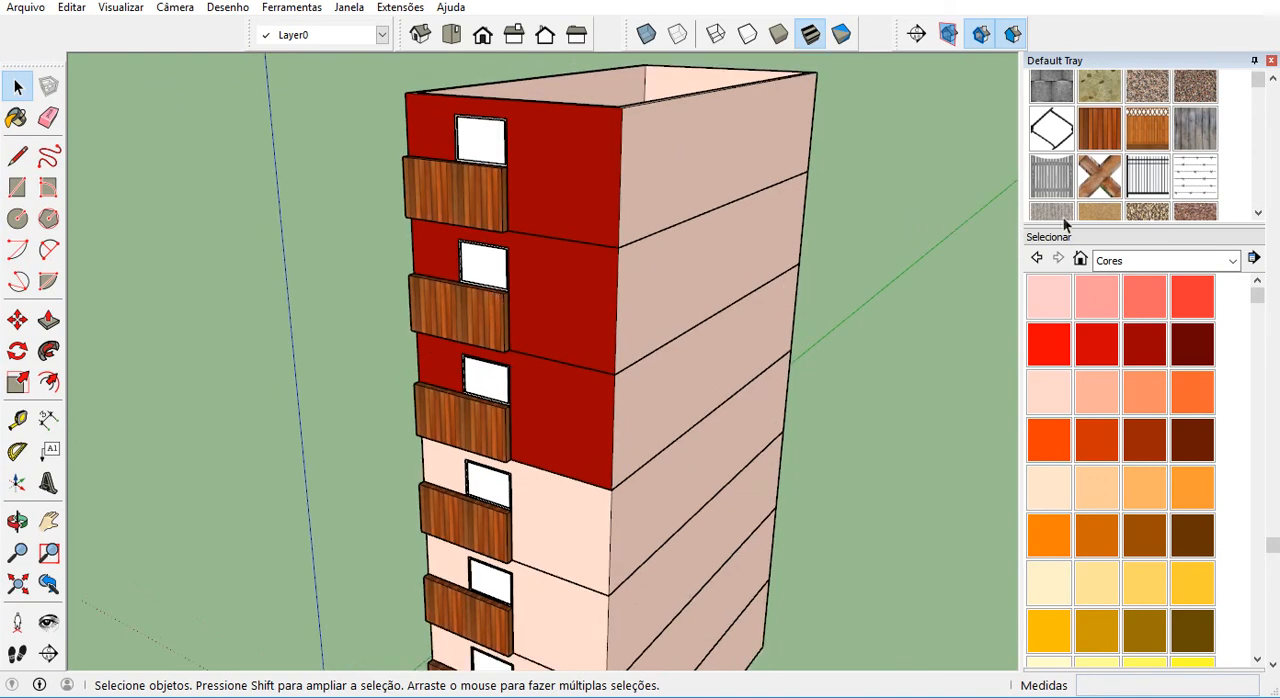
scroll(1063, 217, "up", 1)
scroll(1056, 196, "up", 1)
left_click(1043, 147)
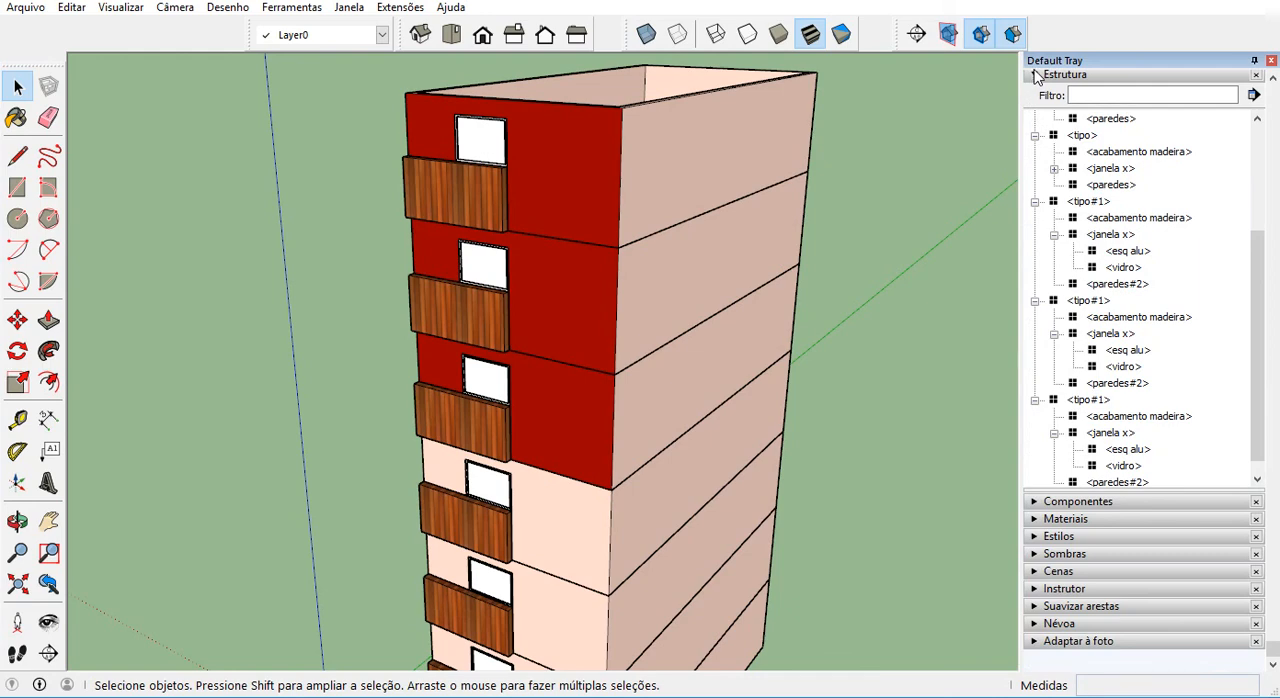
scroll(927, 373, "down", 3)
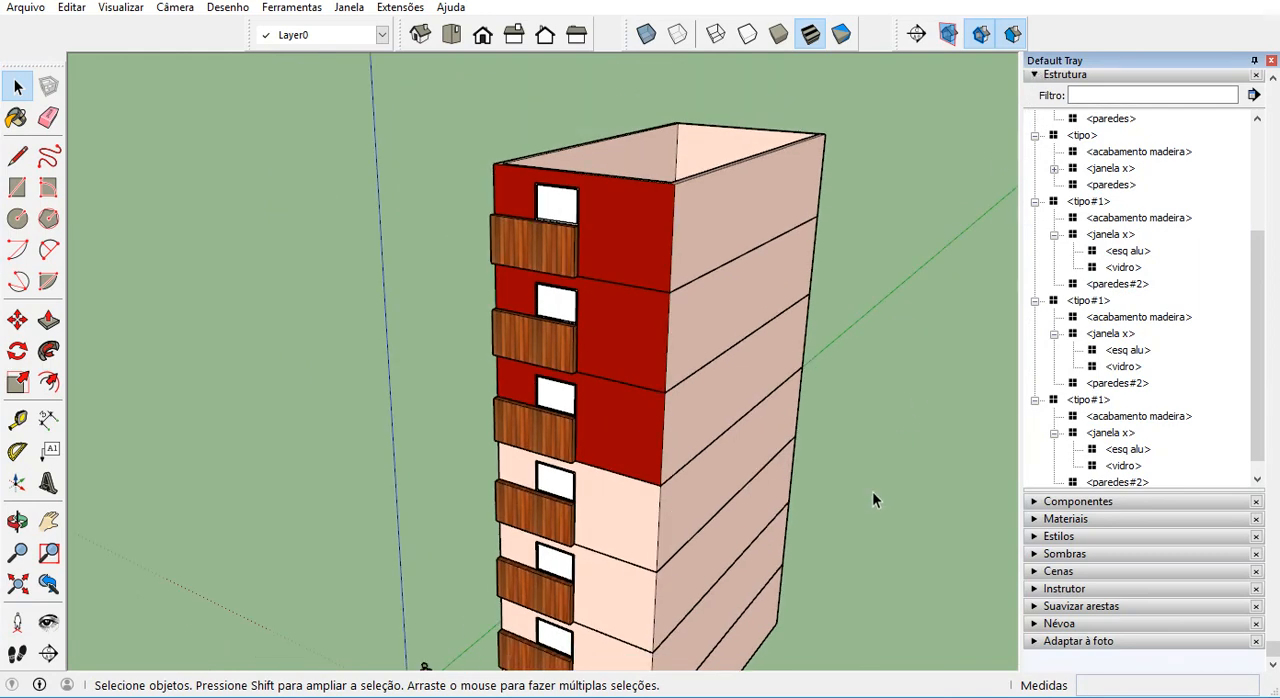
left_click(1043, 79)
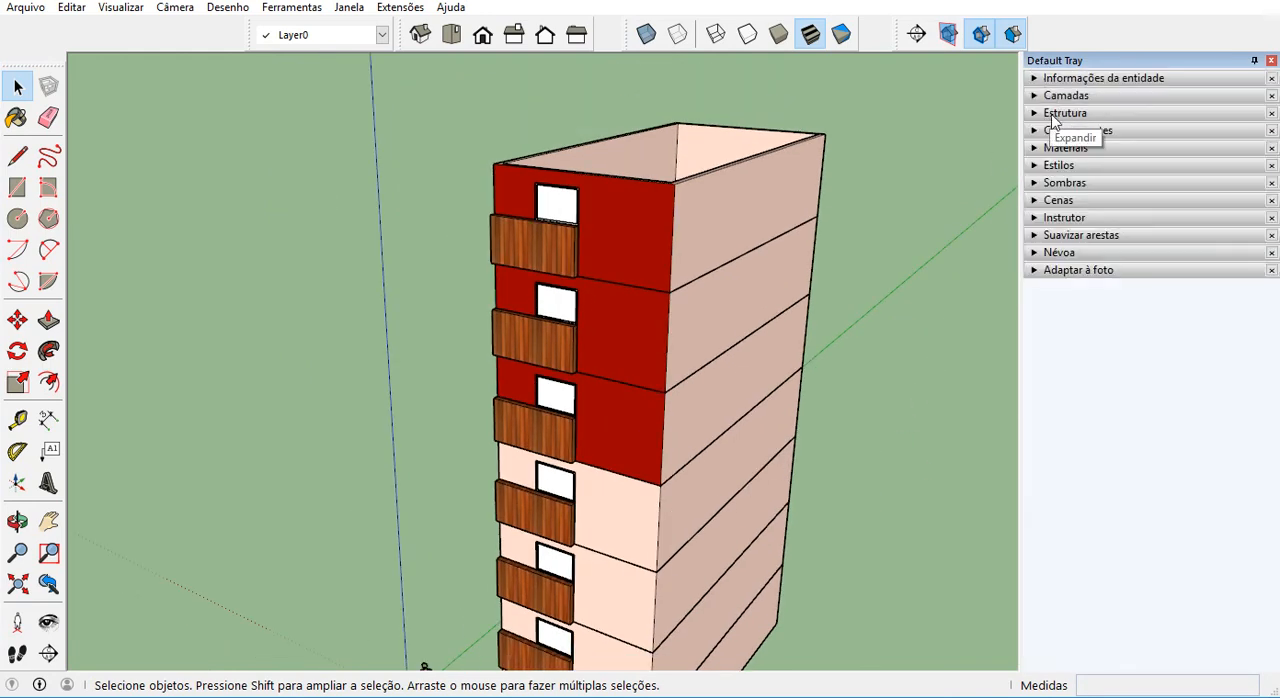
left_click(1045, 114)
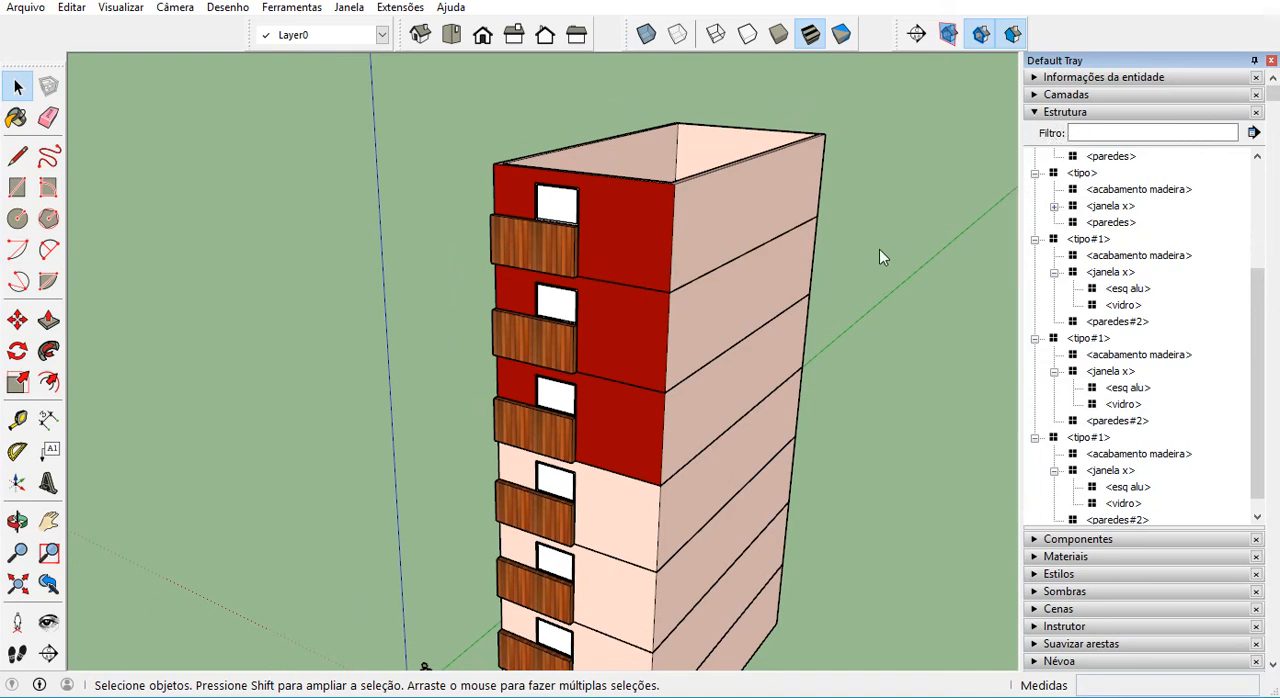
Open the acabamento madeira component inside the top tipo#1 storey and select its geometry to check which storeys share it.
scroll(609, 362, "down", 2)
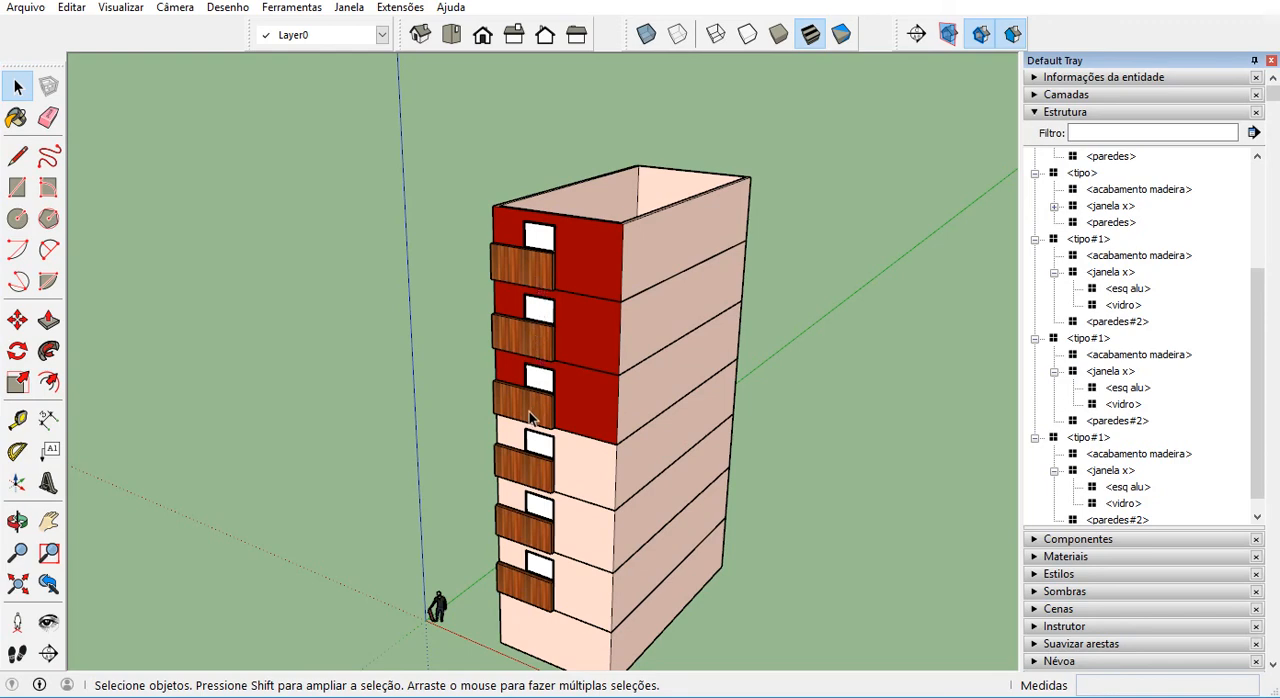
scroll(530, 418, "up", 1)
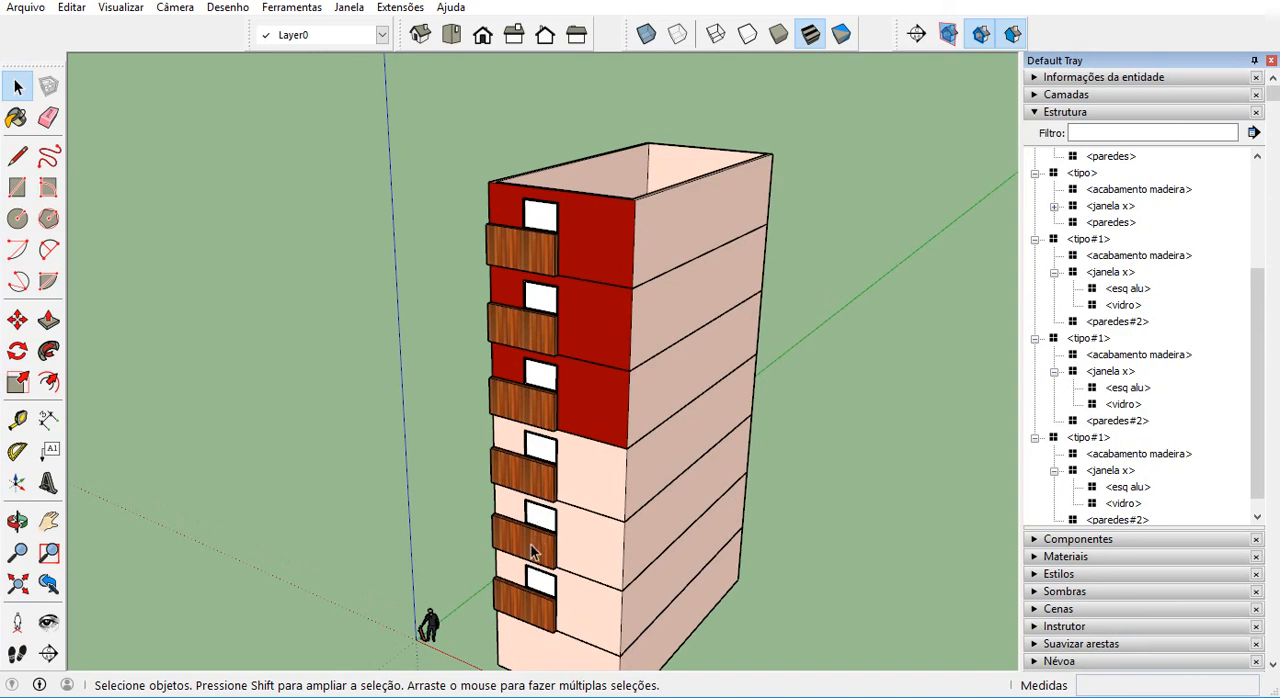
left_click(540, 262)
double_click(540, 262)
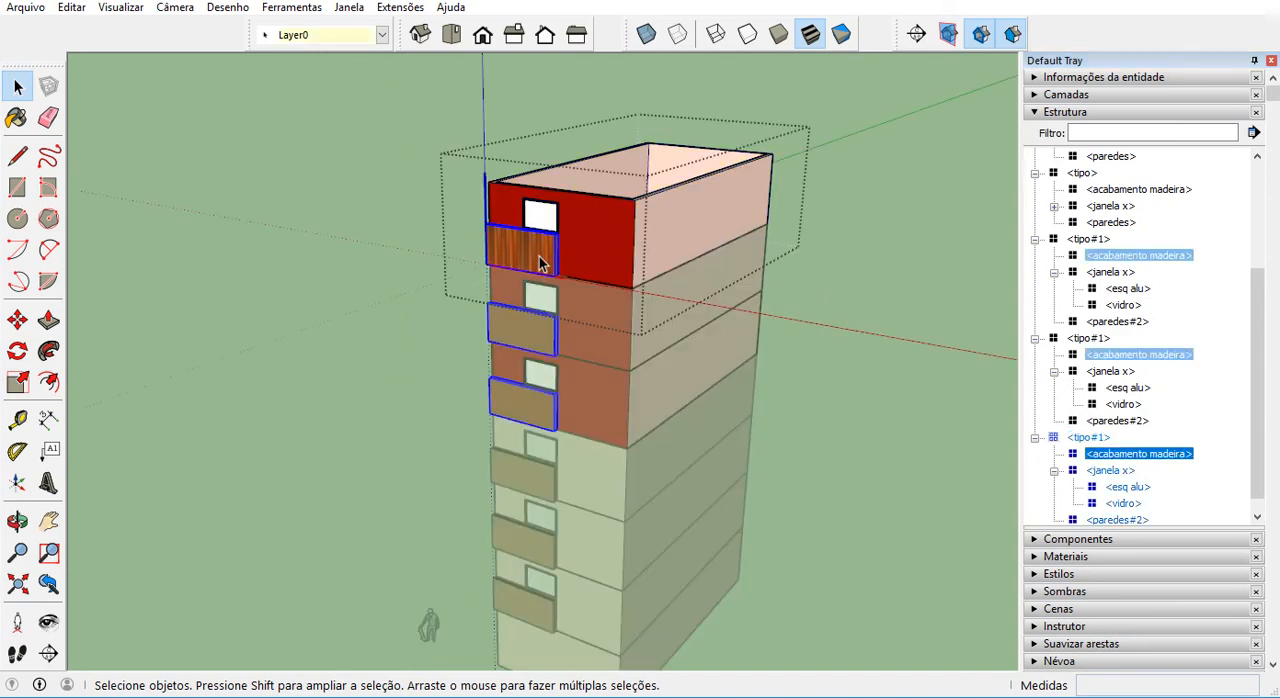
scroll(540, 262, "up", 1)
double_click(538, 262)
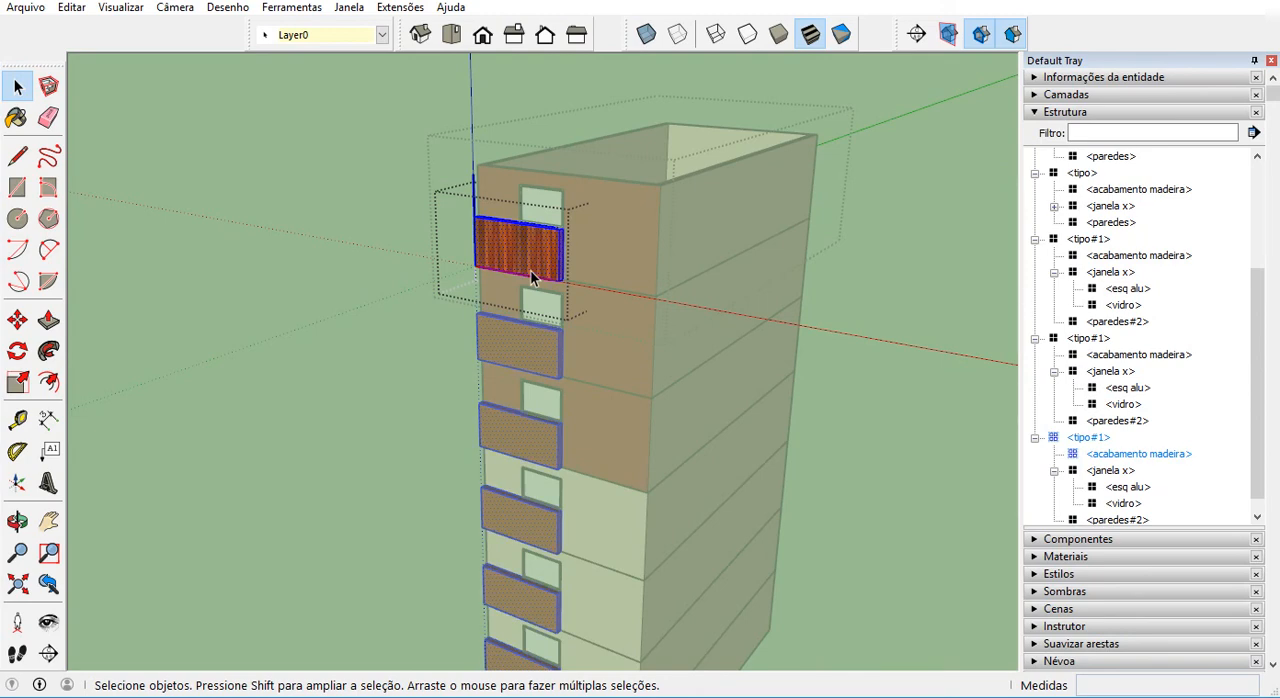
scroll(598, 314, "down", 1)
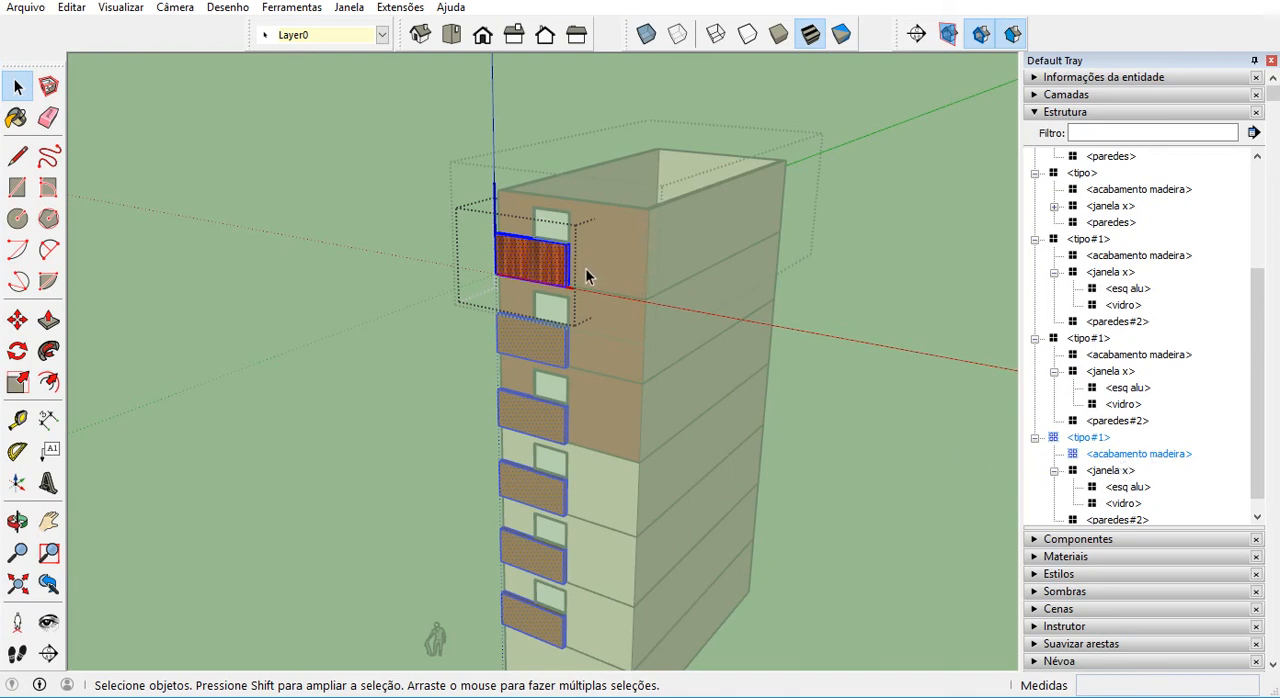
Try to pull the front face of the top storey's acabamento madeira outward, cancel it and exit the component.
key("p")
left_click(555, 277)
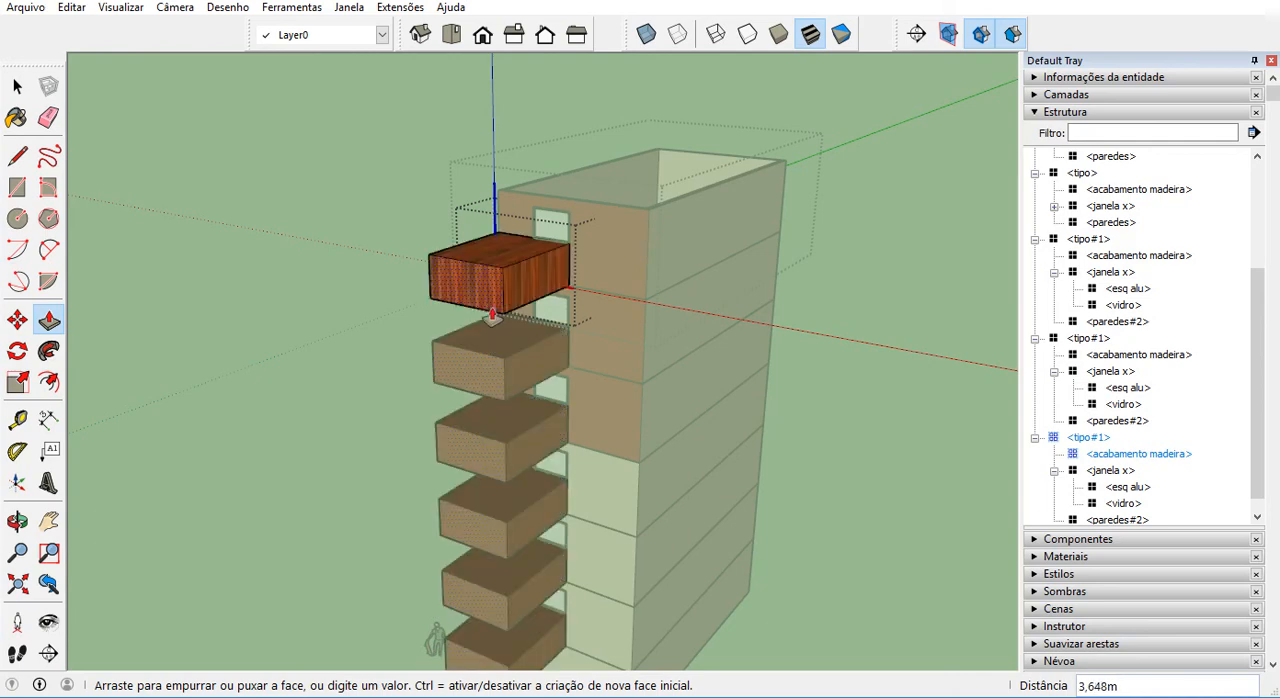
key("space")
left_click(568, 400)
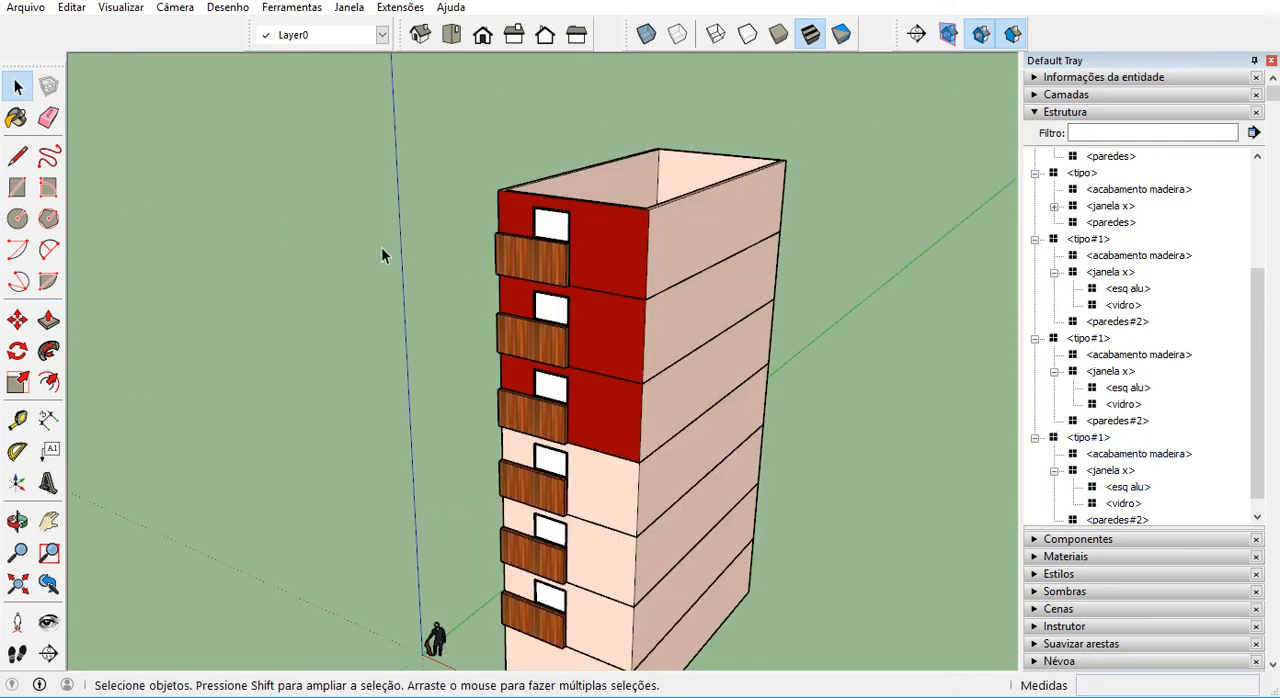
Select each of the three tipo#1 storeys in turn to locate them in the component tree.
scroll(503, 315, "up", 1)
scroll(580, 310, "up", 1)
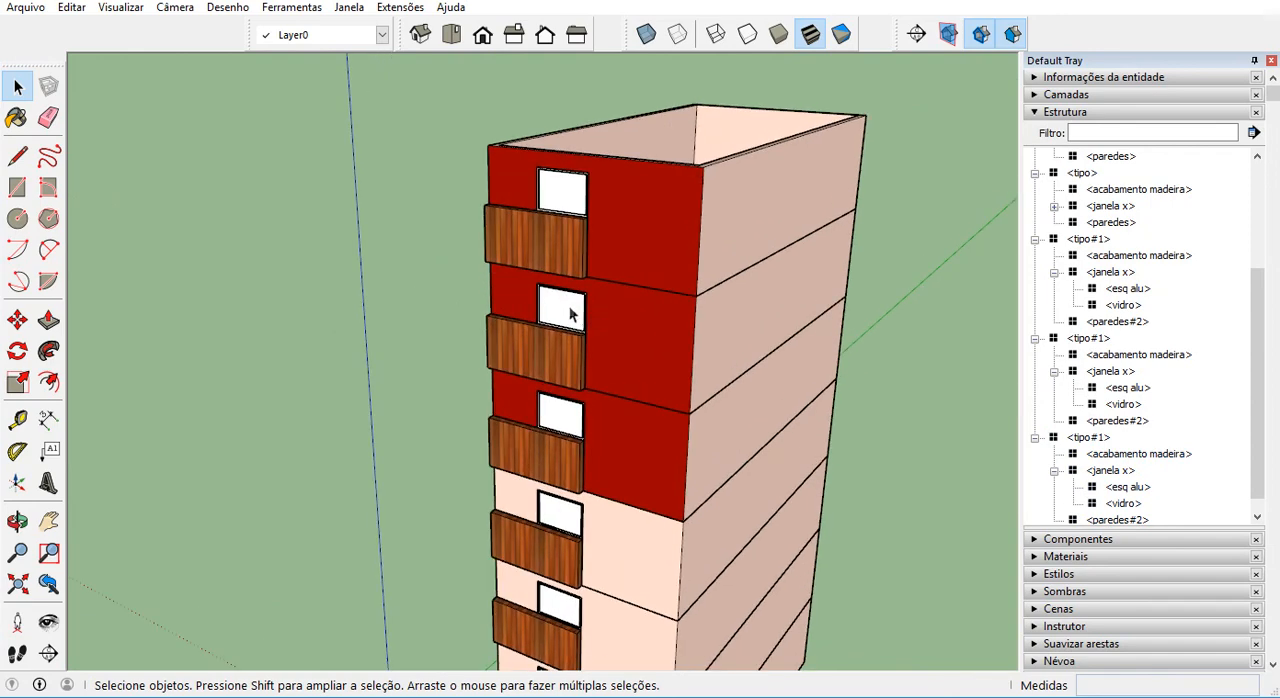
left_click(566, 260)
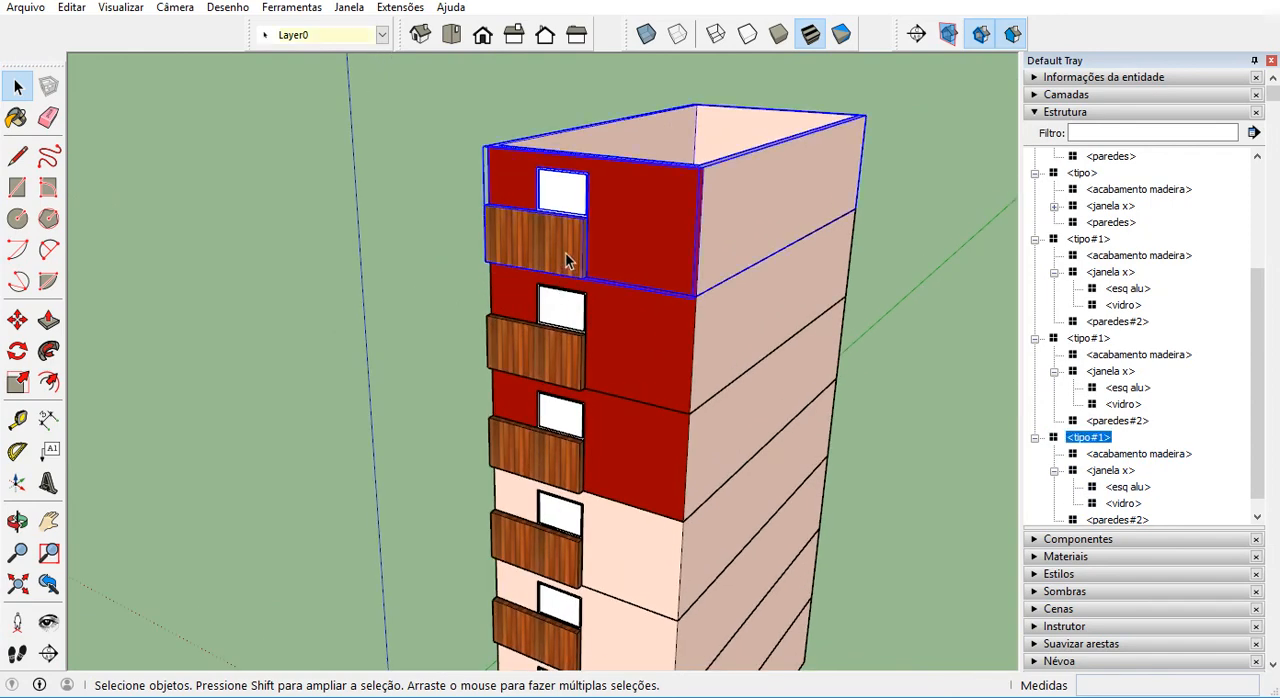
left_click(561, 337)
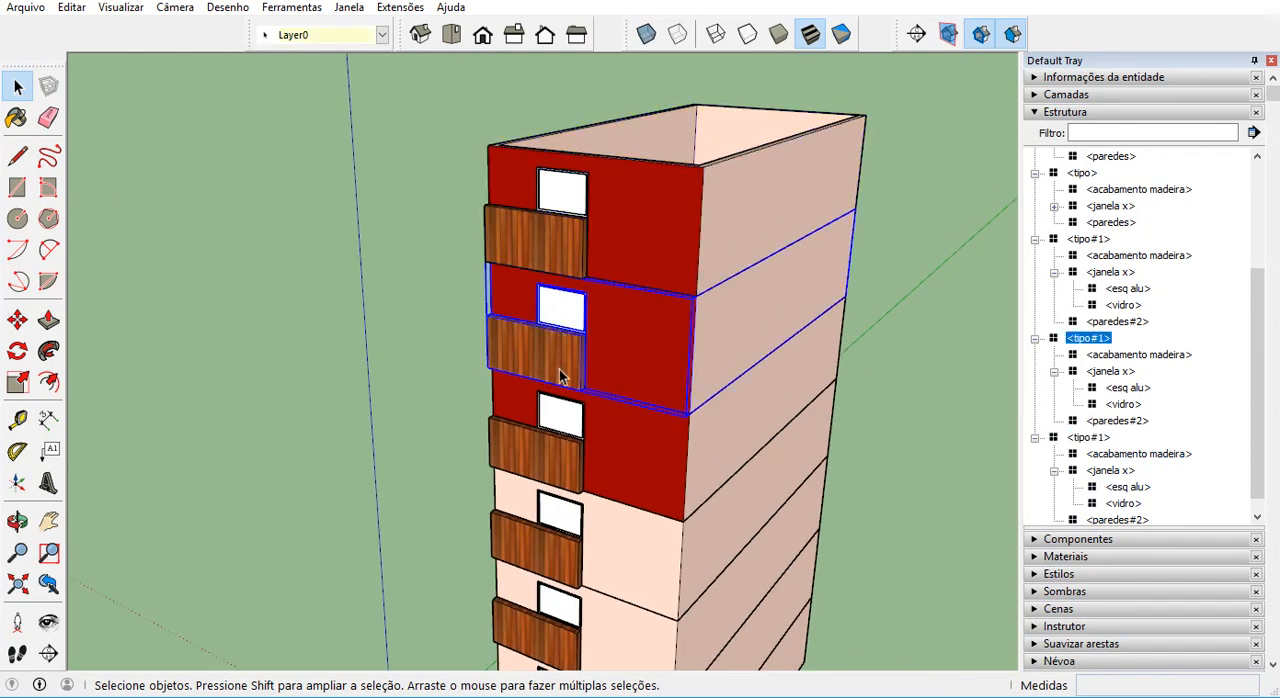
left_click(557, 470)
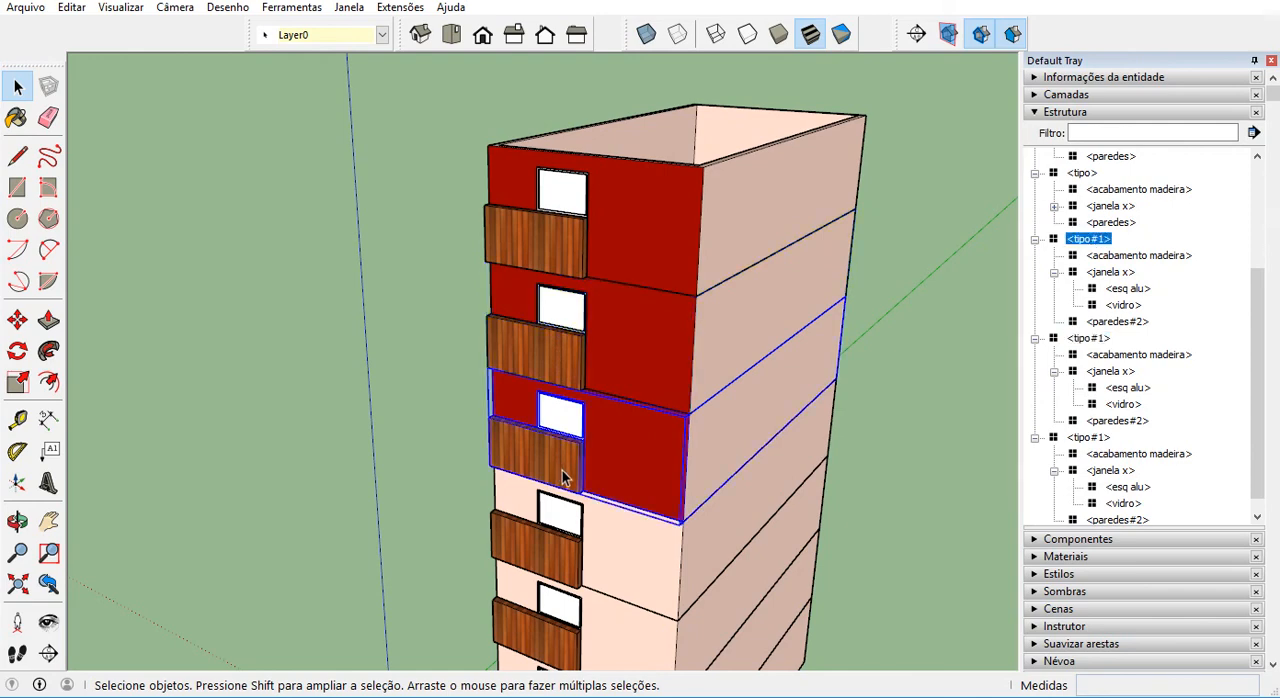
Open the top tipo#1 storey for editing and make its nested acabamento madeira component unique.
left_click(642, 268)
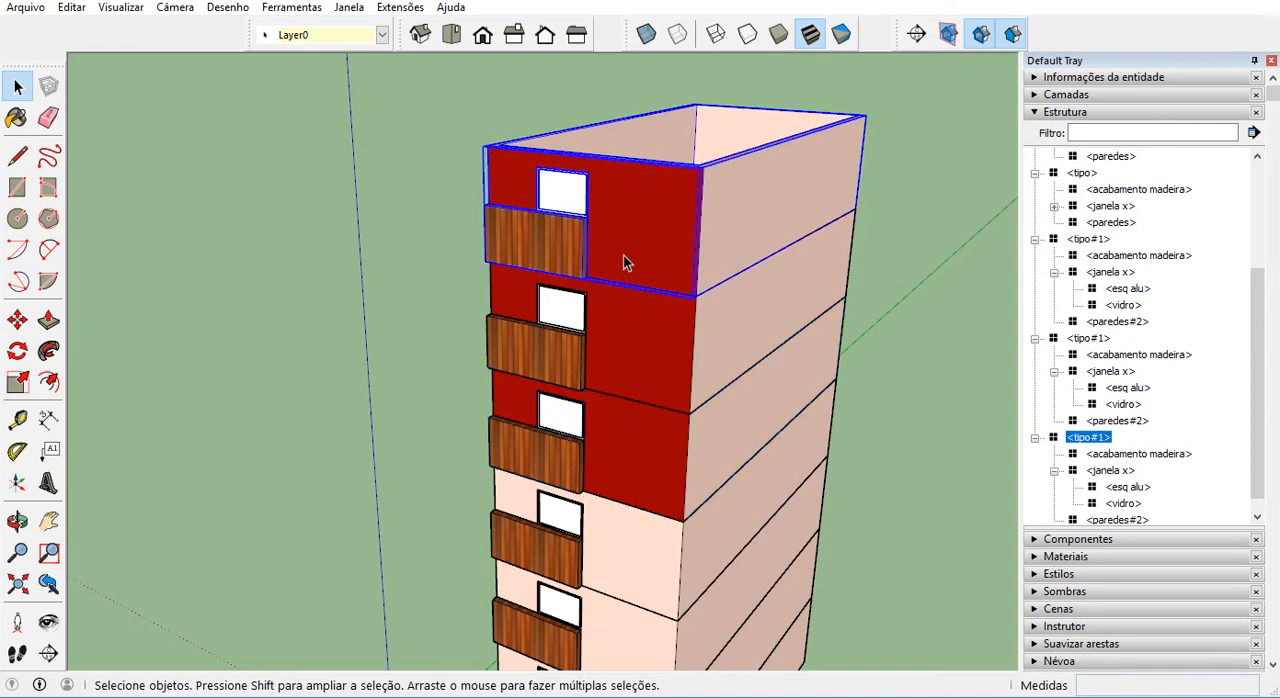
double_click(623, 262)
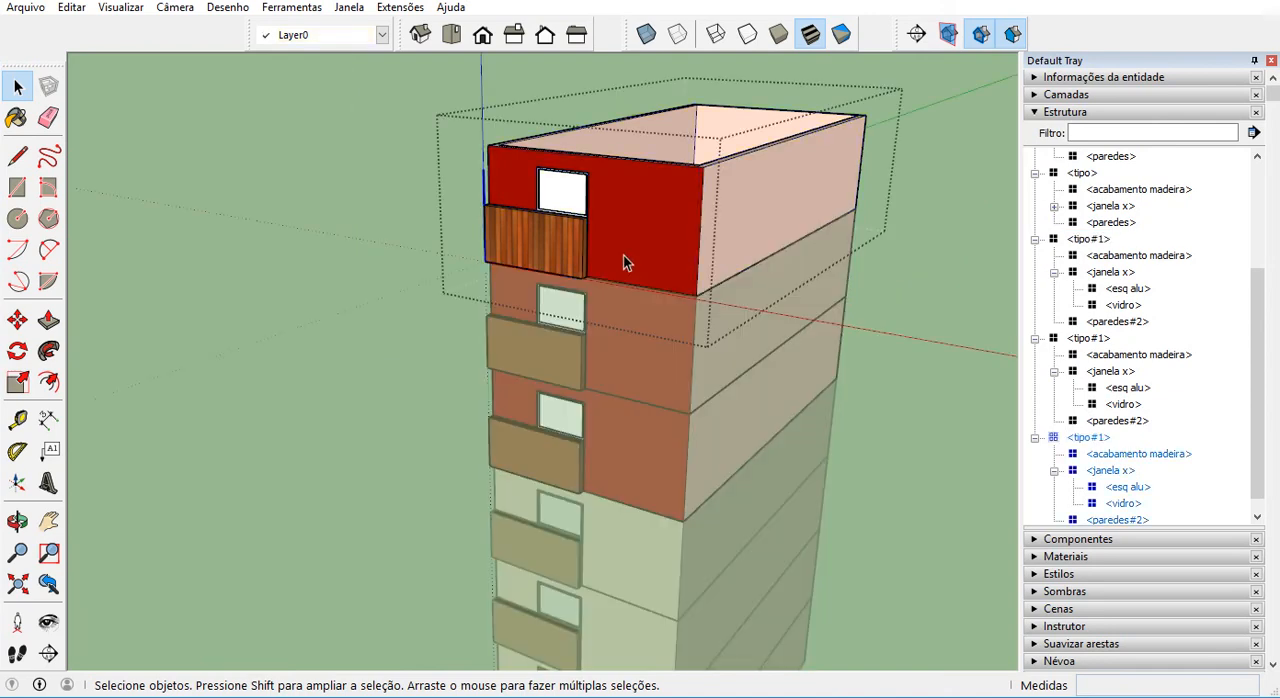
left_click(548, 261)
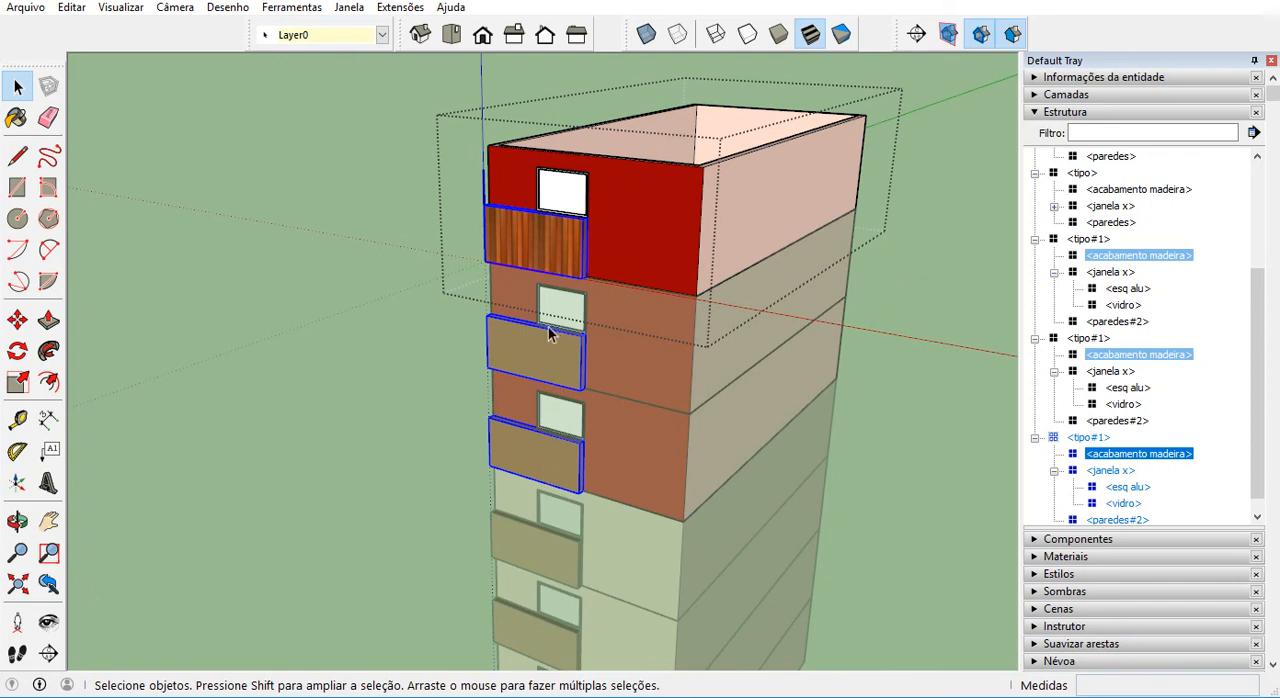
right_click(549, 245)
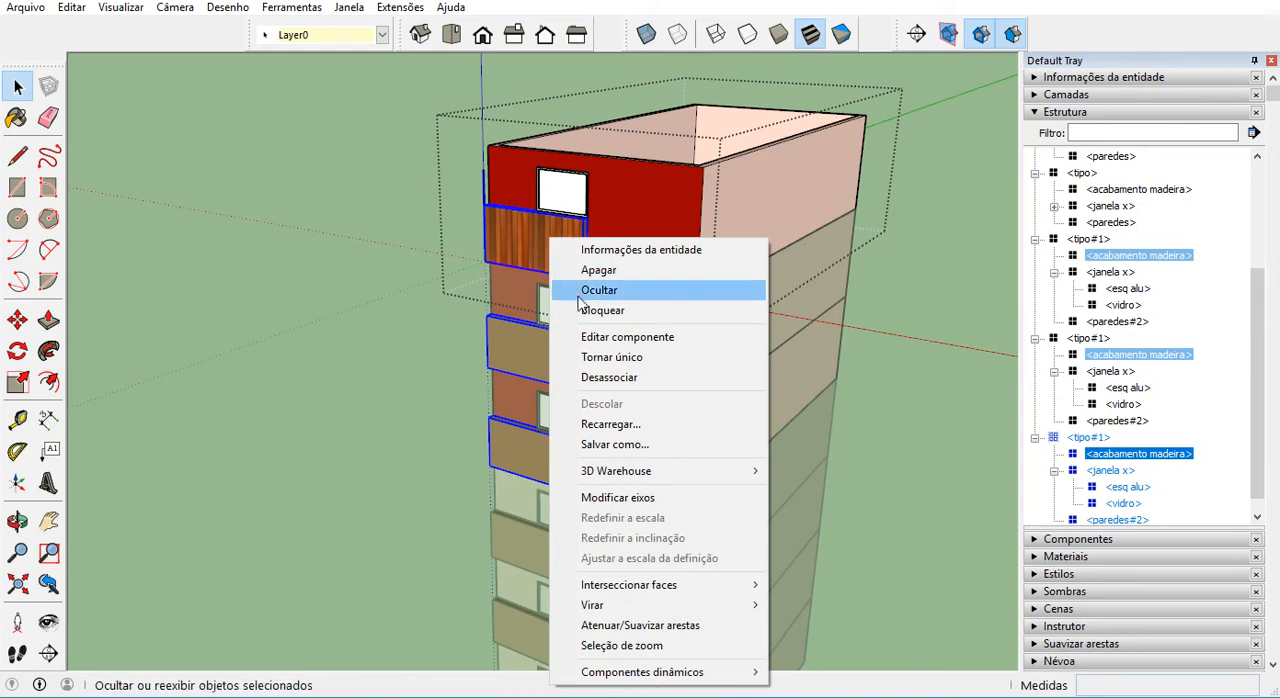
left_click(617, 357)
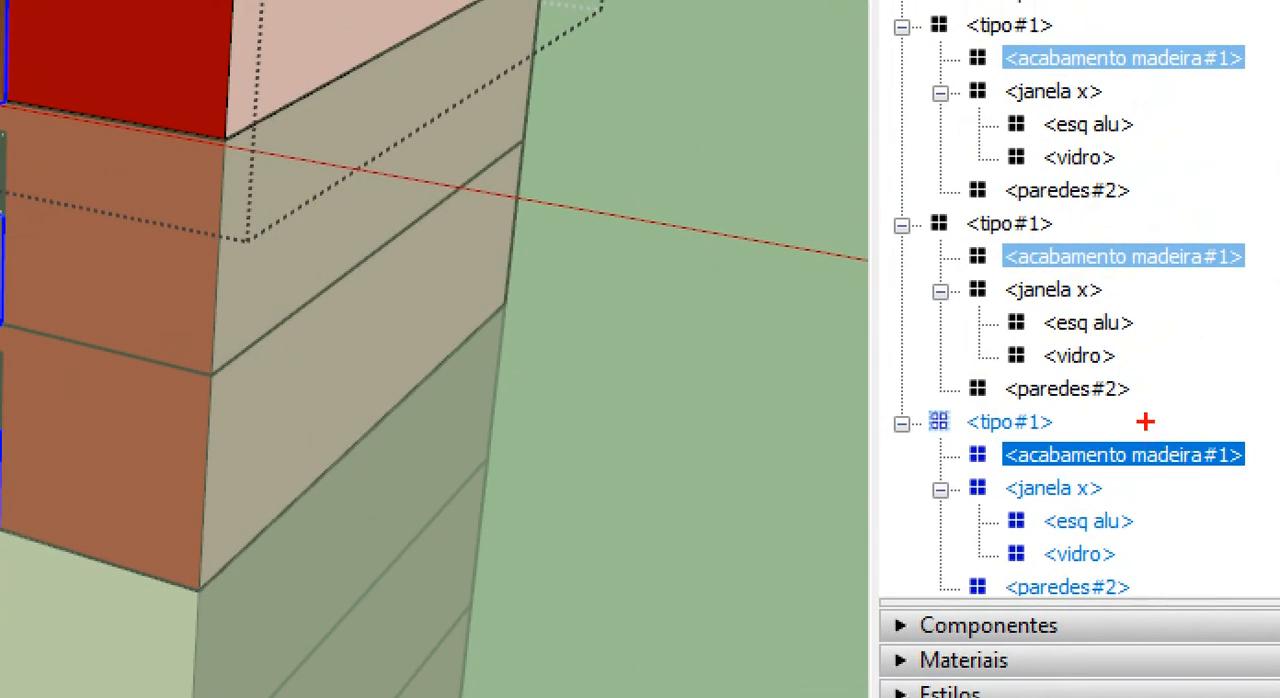
mouse_move(1136, 431)
left_mouse_down()
mouse_move(1164, 477)
mouse_move(1182, 442)
left_mouse_up()
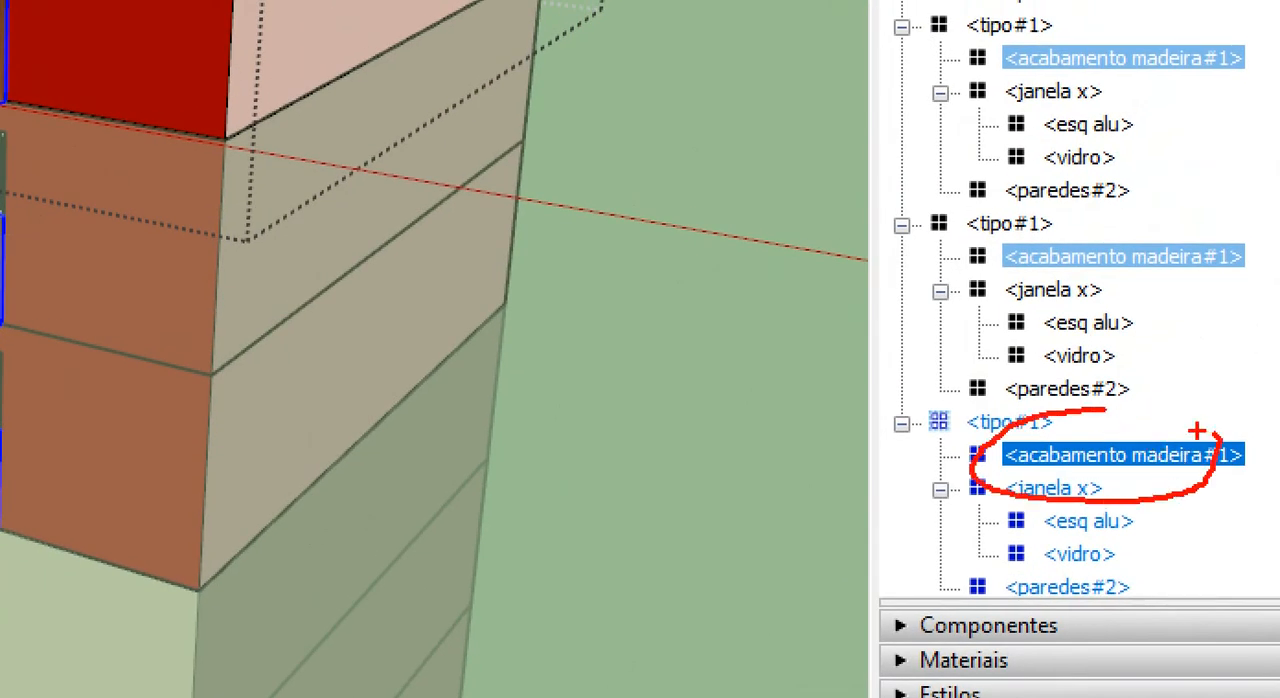
key("Escape")
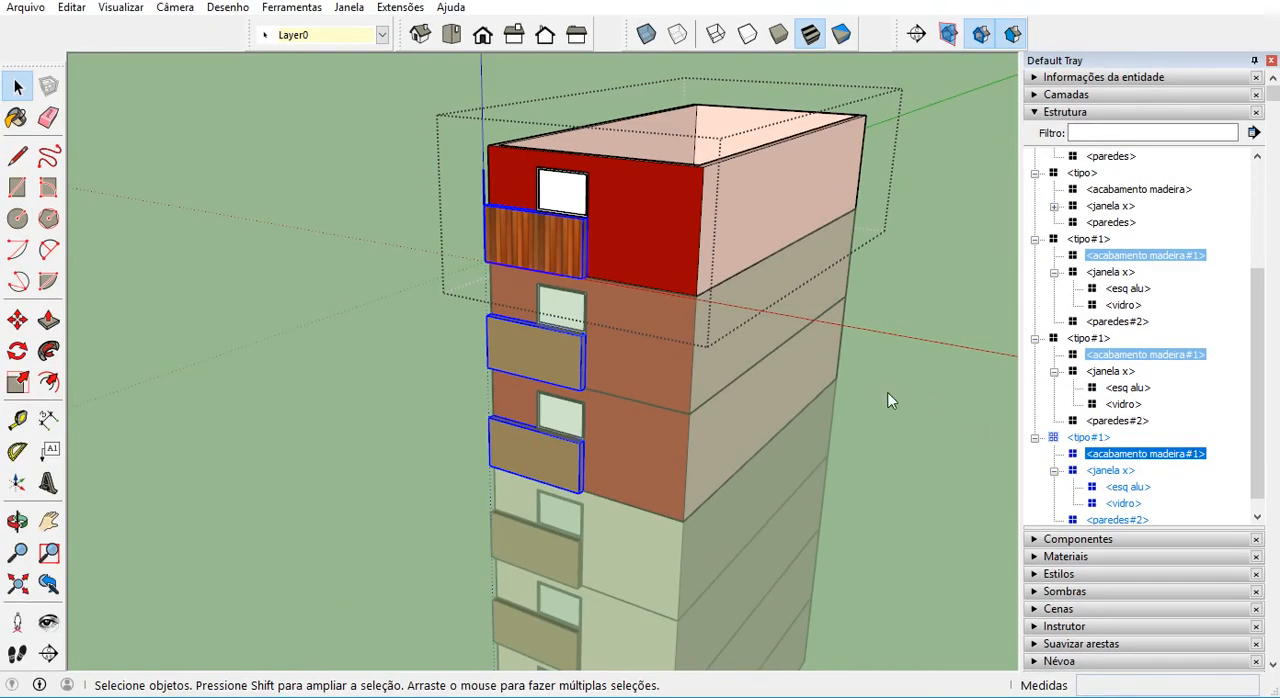
Open acabamento madeira#1 in the top storey and pull its front face outward about 1.056 m with Push/Pull.
double_click(567, 251)
left_click(48, 320)
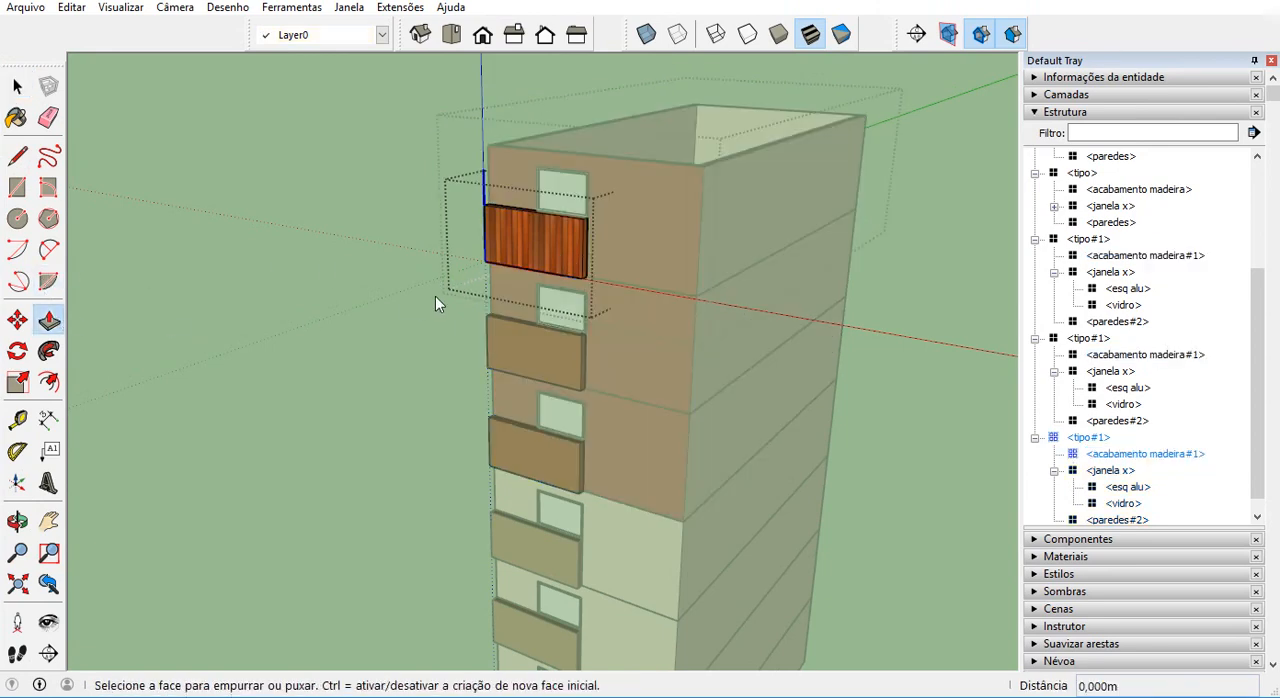
left_click_drag(502, 252, 480, 267)
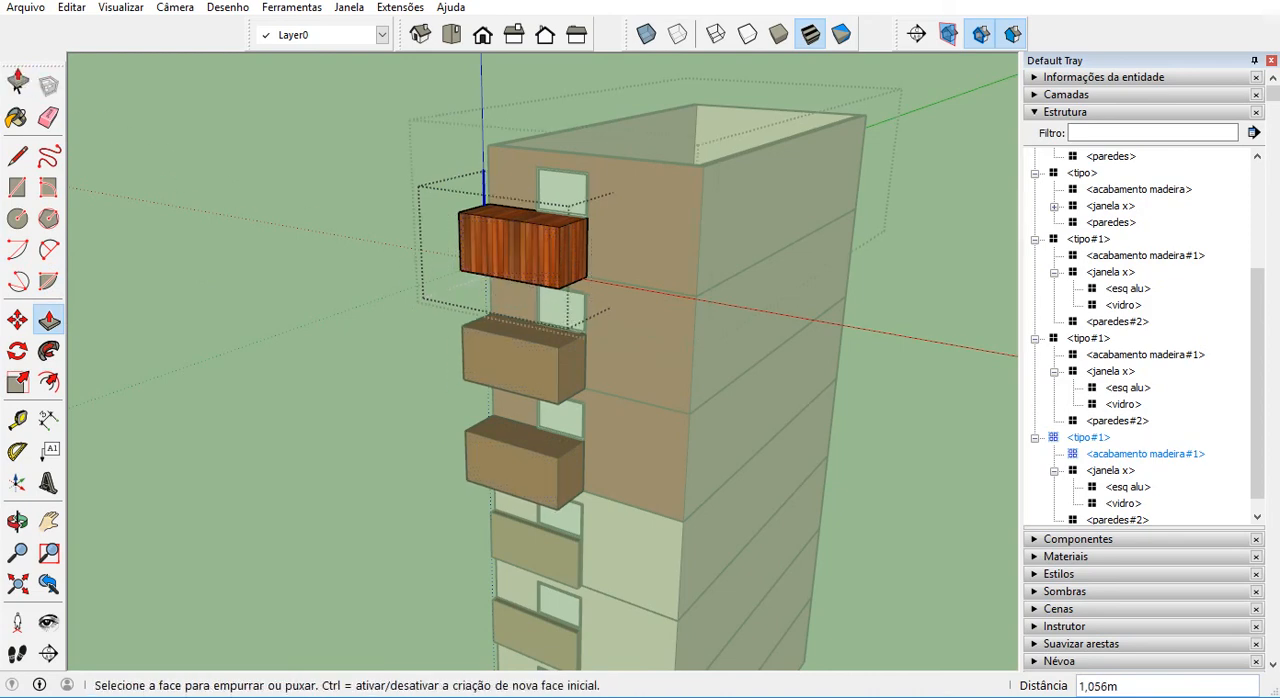
Exit the component and examine the protruding wood panels of the upper three storeys from several angles.
left_click(22, 88)
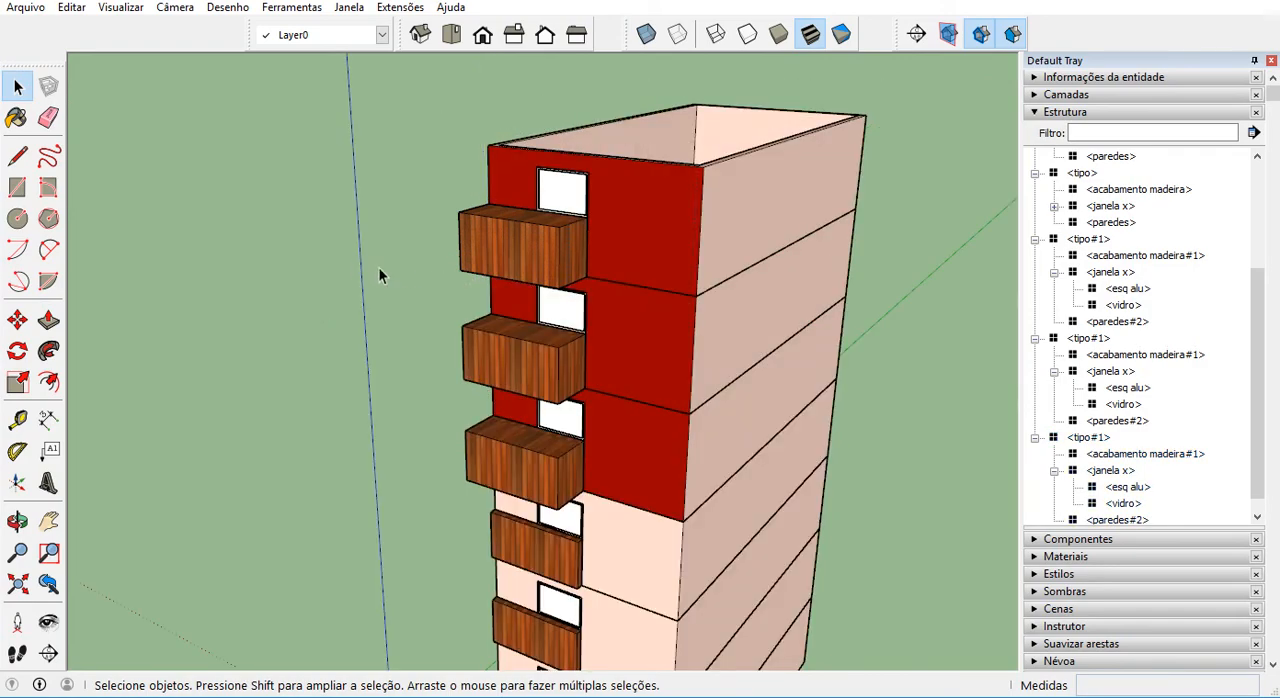
scroll(370, 201, "down", 1)
middle_click_drag(428, 372, 345, 190)
scroll(426, 416, "up", 1)
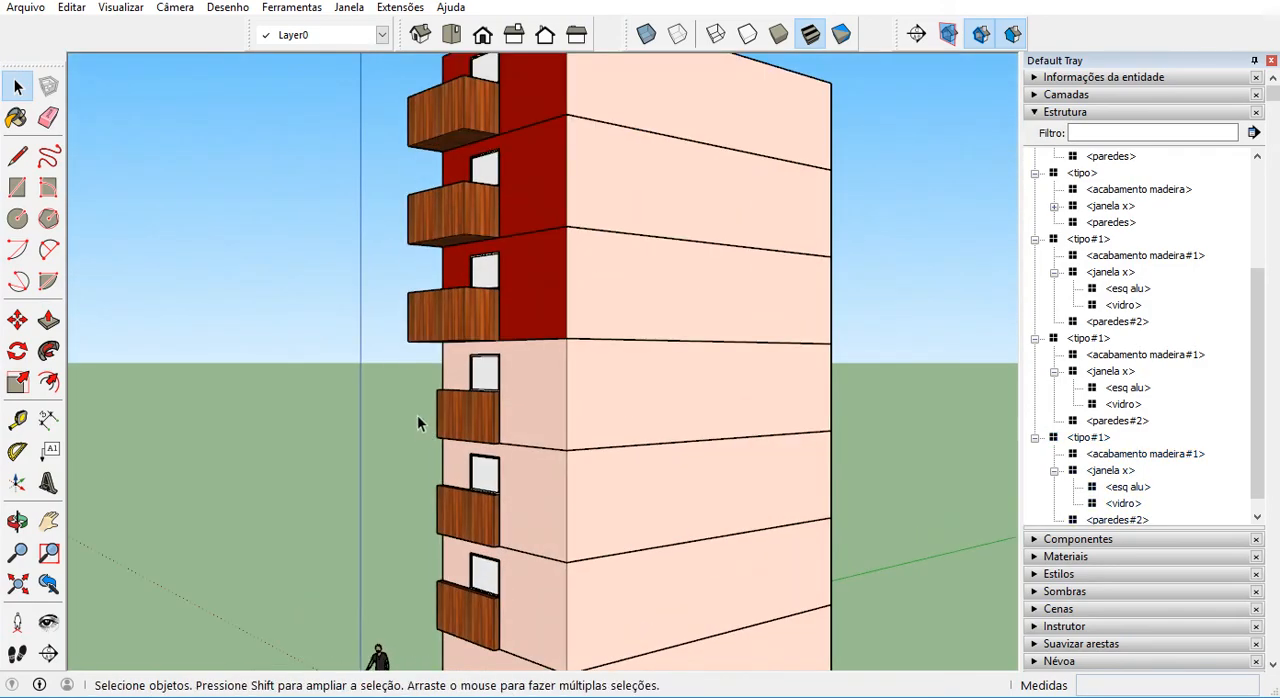
middle_click_drag(417, 415, 373, 329)
scroll(373, 329, "down", 2)
middle_click_drag(431, 377, 645, 504)
scroll(635, 510, "up", 3)
scroll(642, 524, "down", 3)
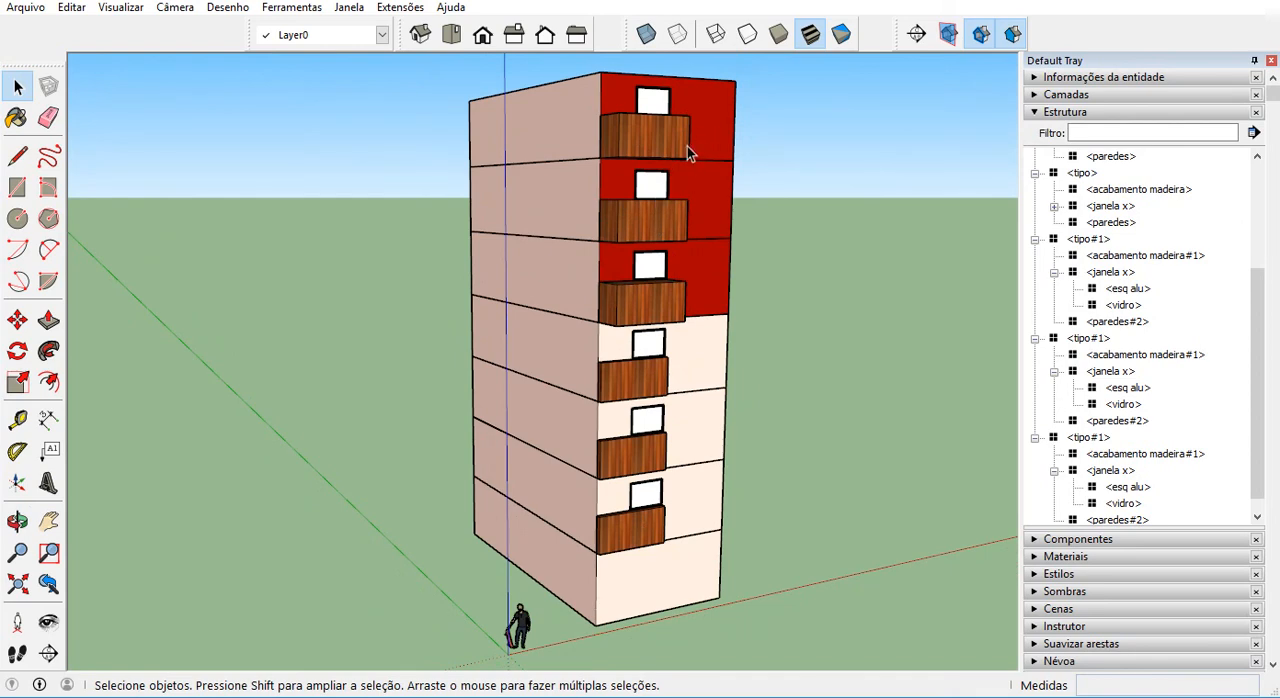
Sample the Cerca de madeira material from a lower storey's wood panel.
left_click(1033, 114)
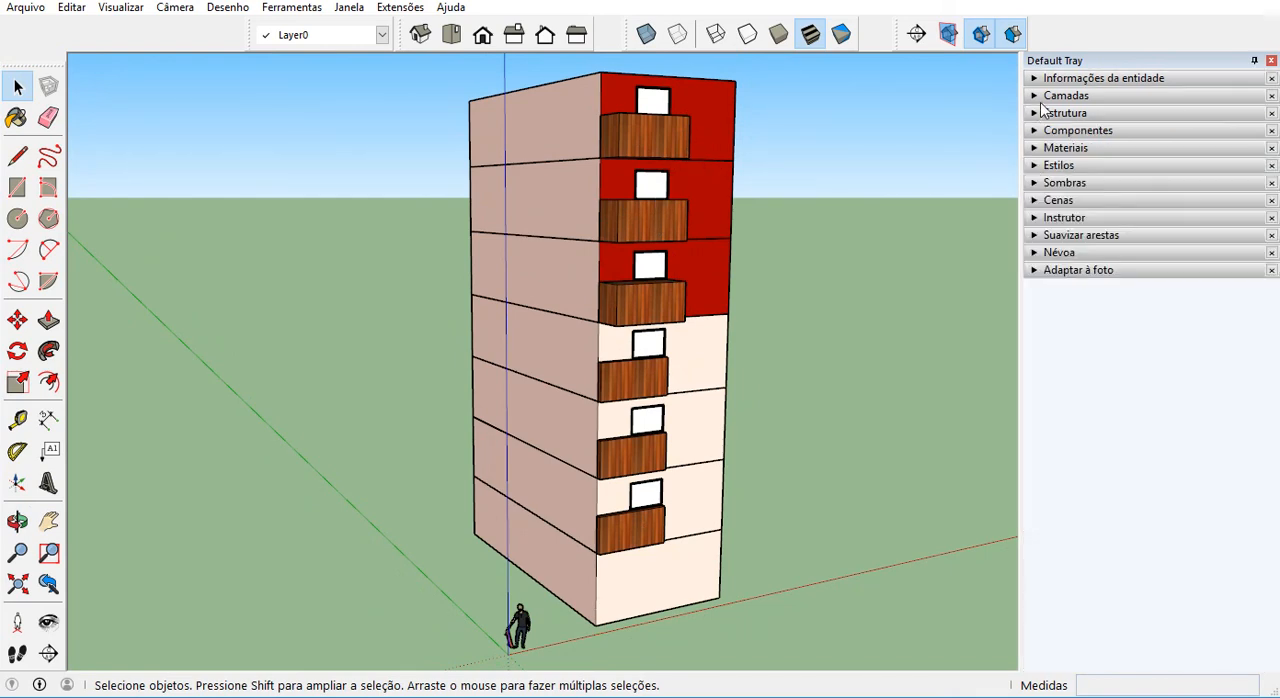
left_click(1046, 96)
left_click(1046, 96)
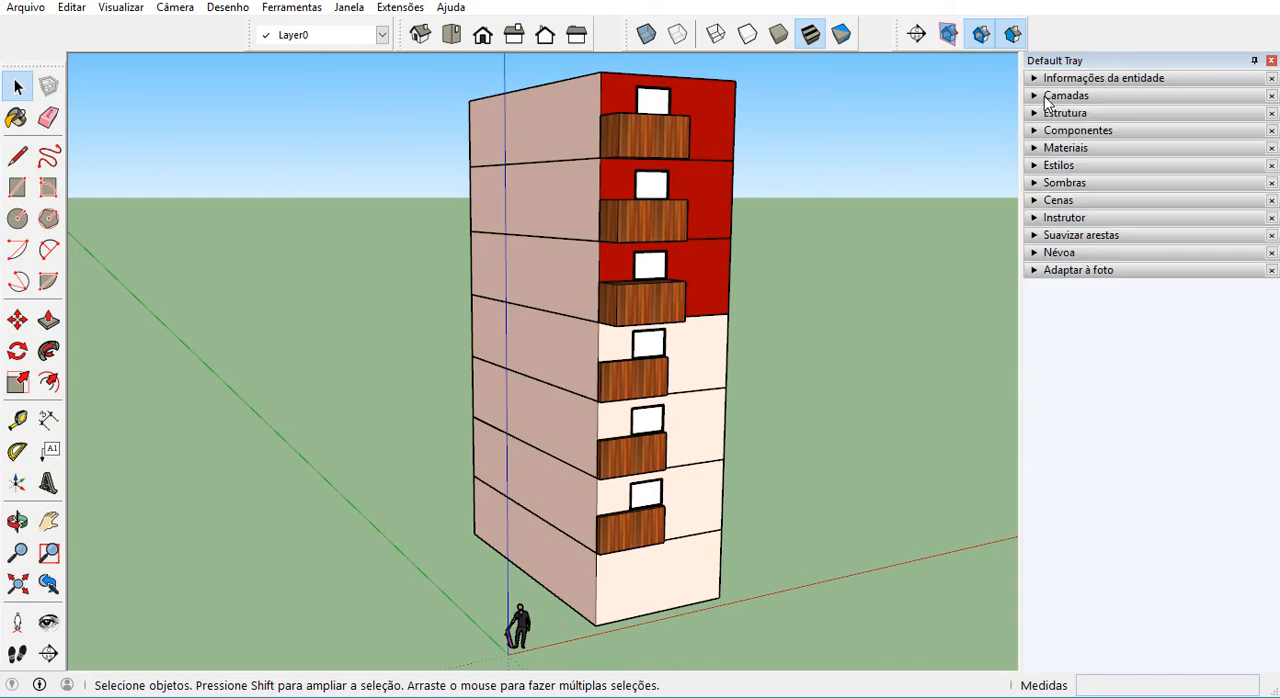
left_click(1041, 147)
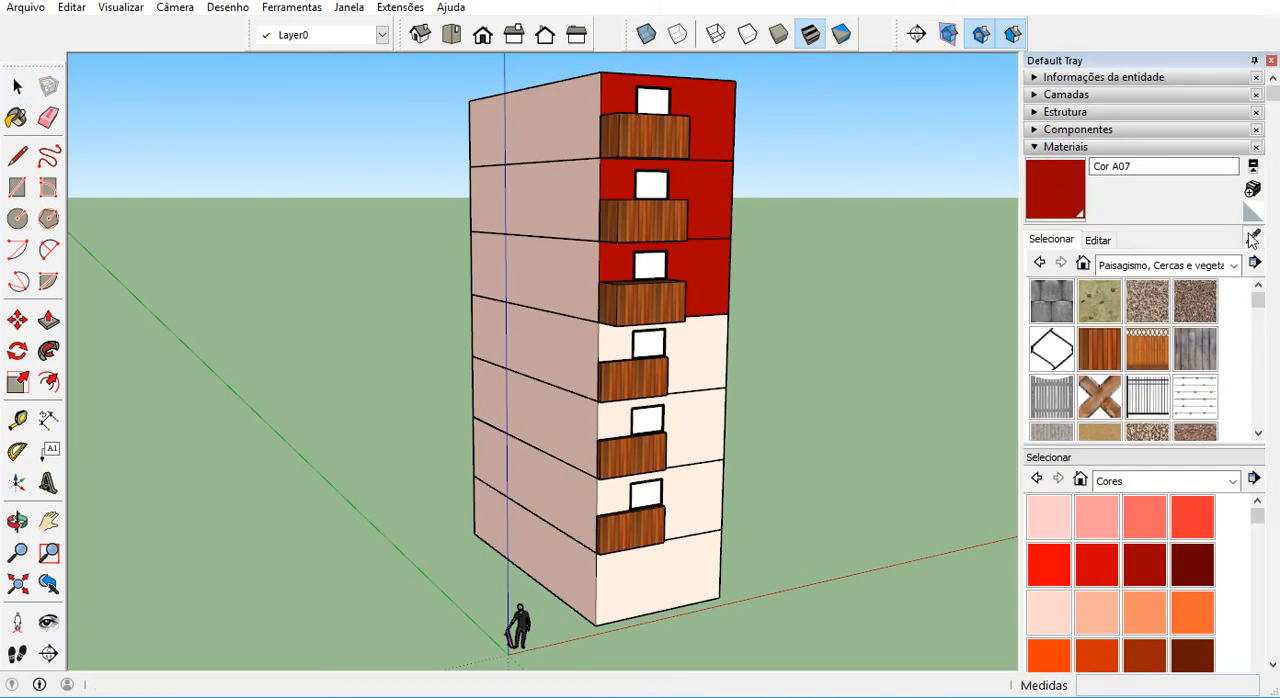
left_click(1065, 245)
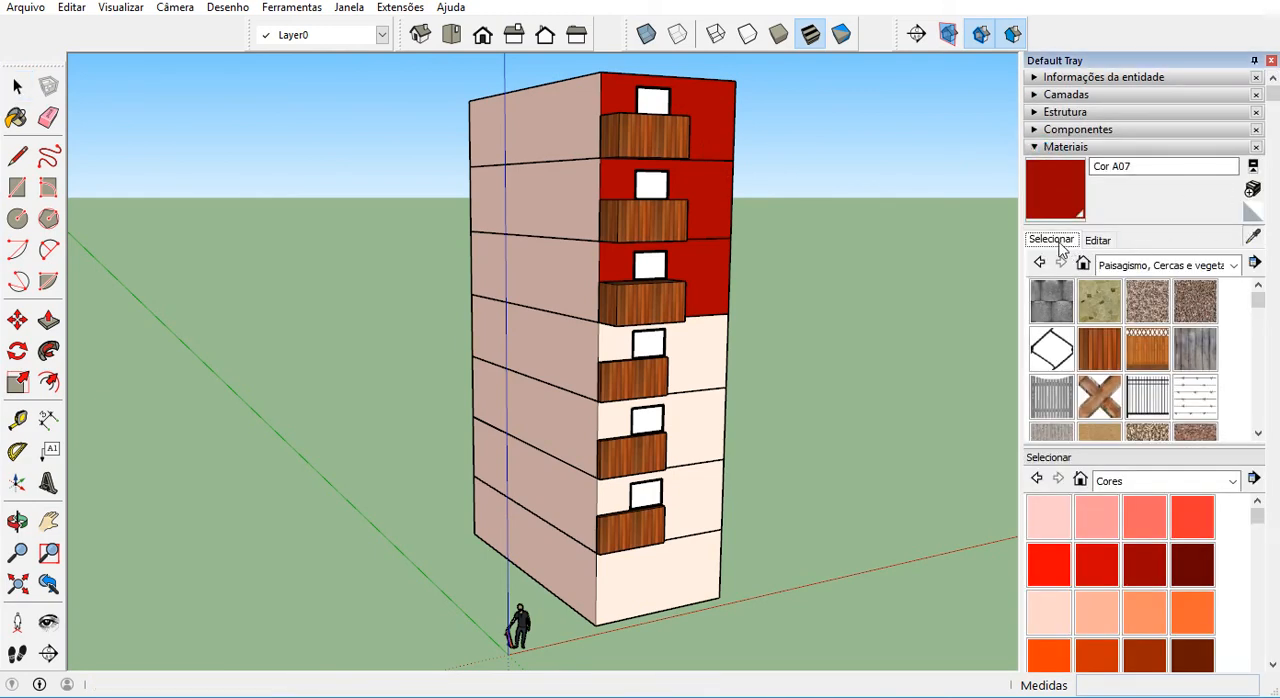
left_click(1253, 242)
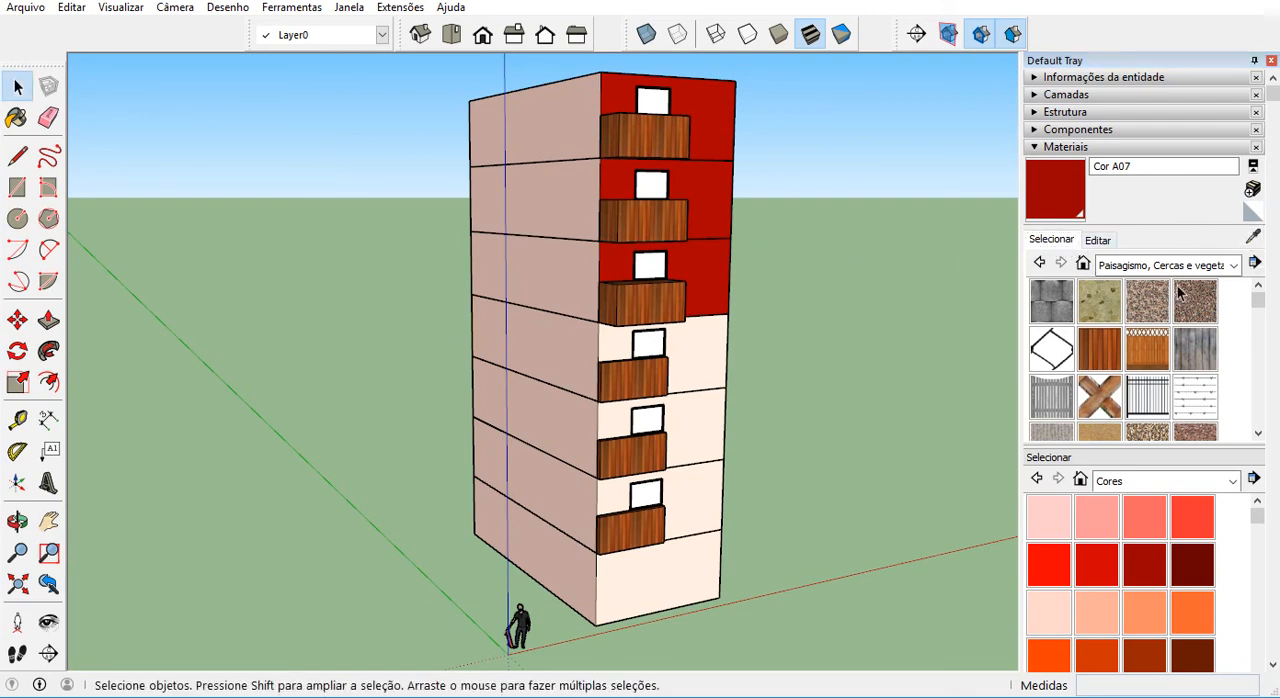
left_click(1253, 237)
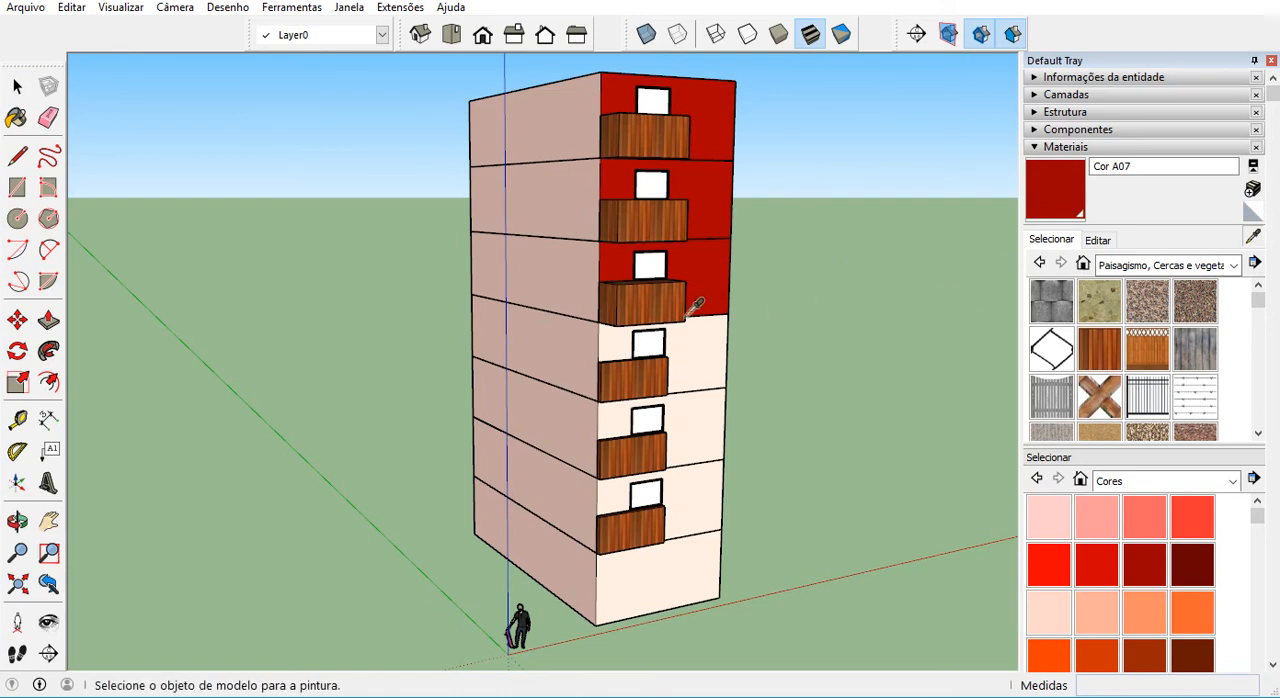
left_click(637, 380)
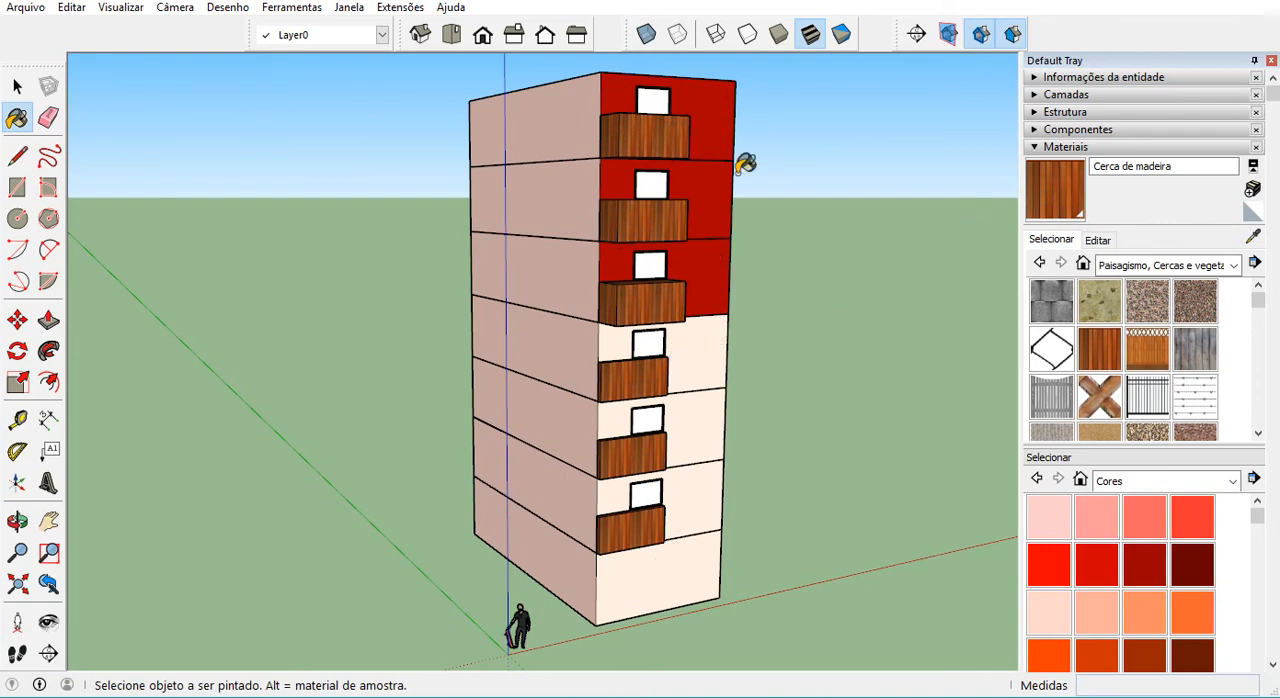
Brighten the Cerca de madeira material to a vivid orange by raising its colour-wheel brightness.
left_click(1100, 241)
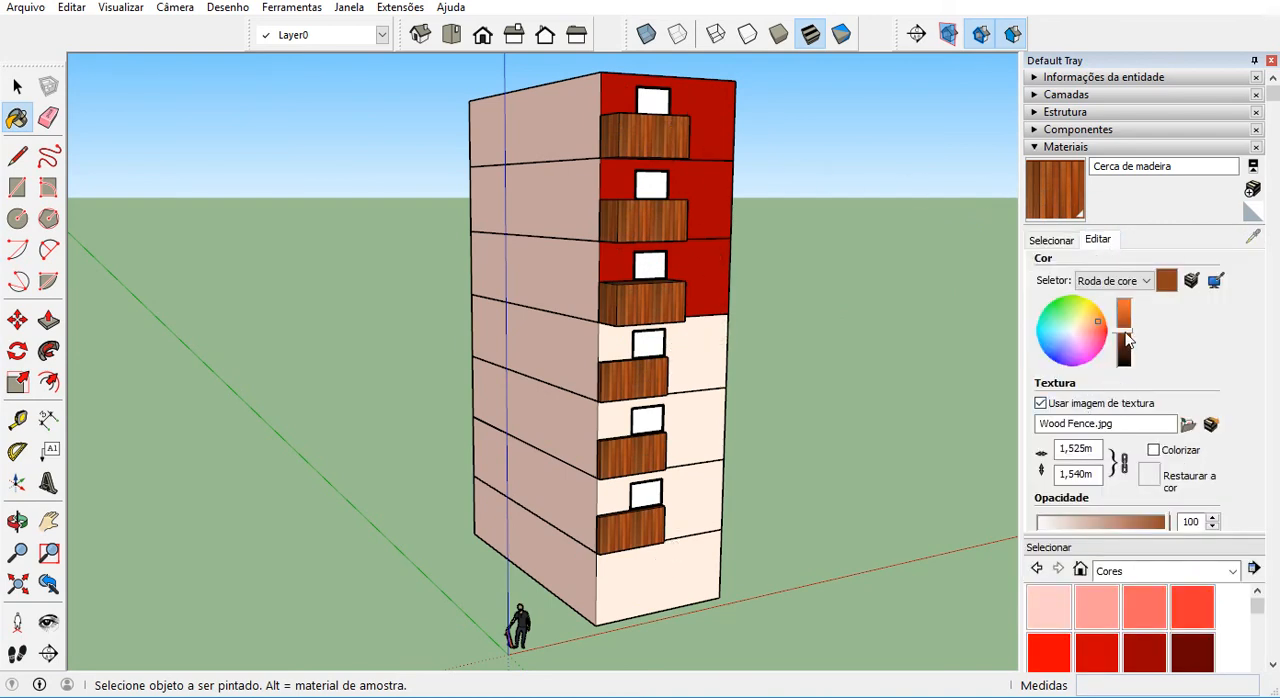
left_click_drag(1127, 338, 1127, 312)
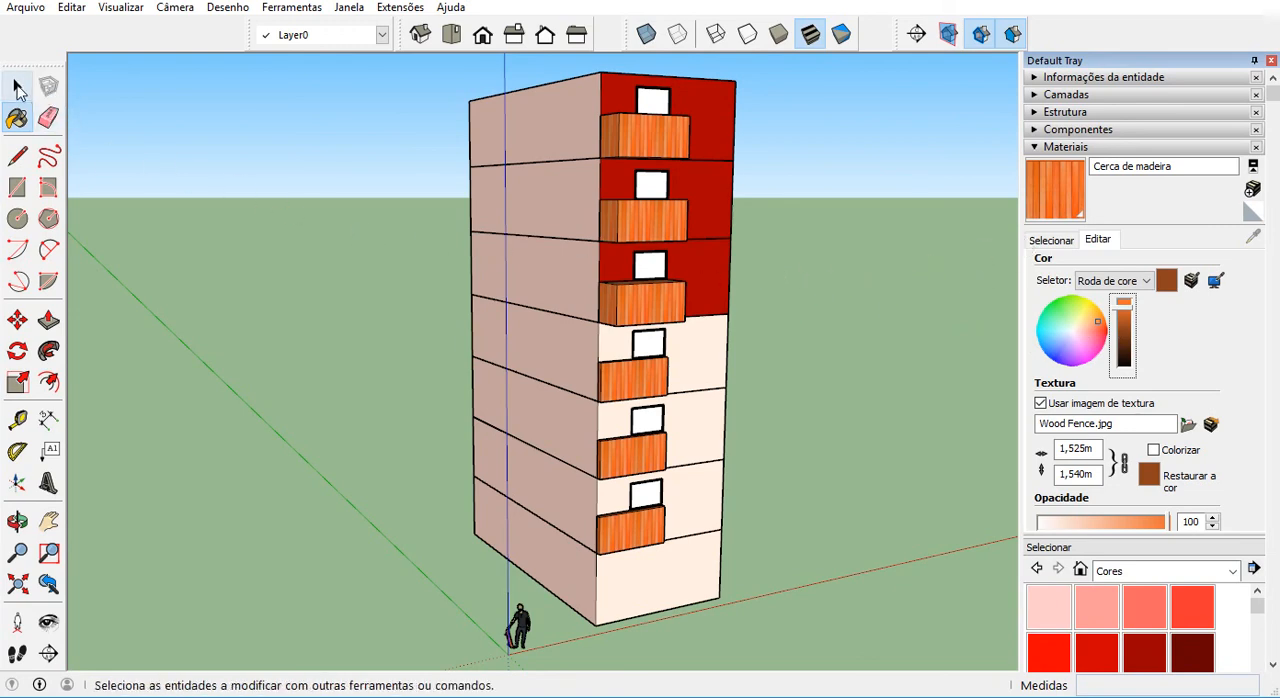
left_click(19, 89)
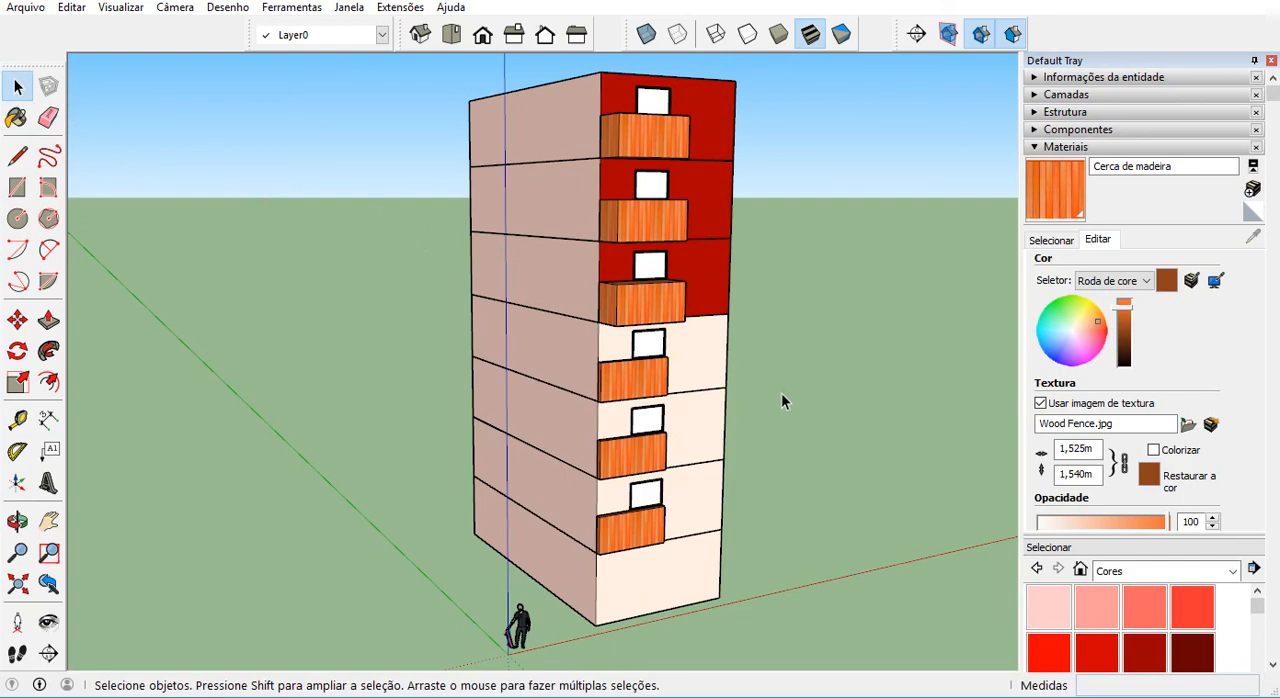
middle_click_drag(838, 478, 563, 457)
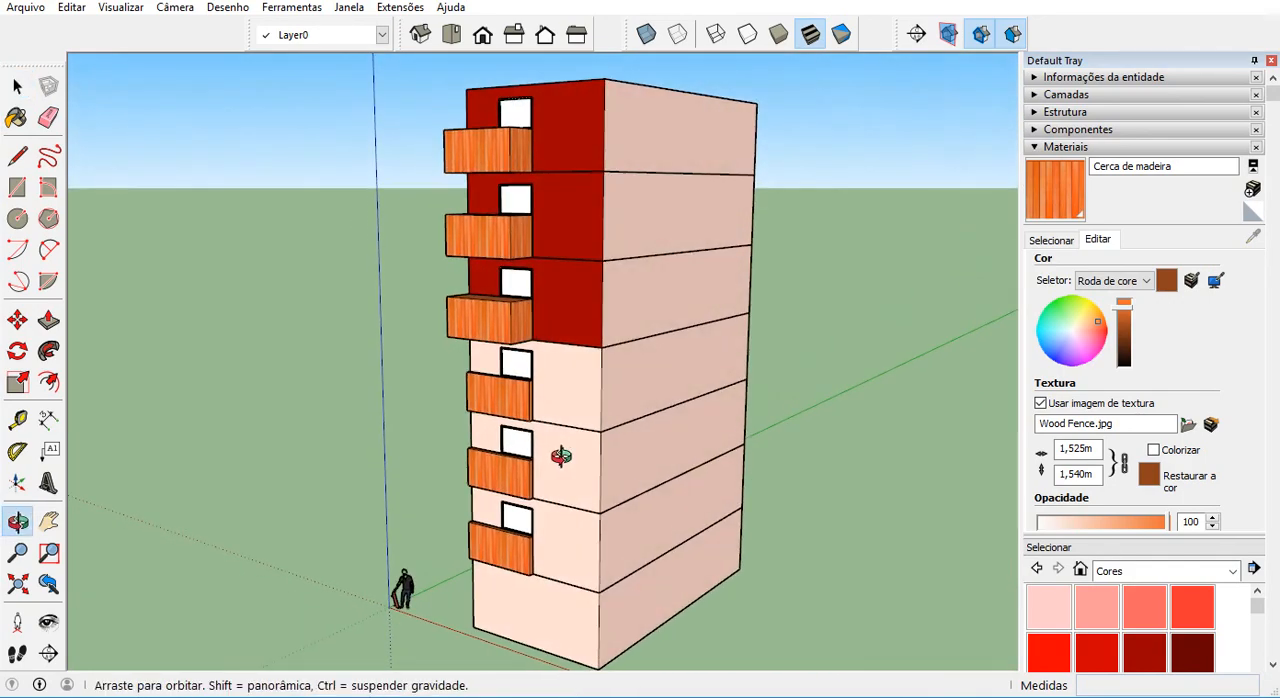
Add a new layer named Tipo to the model.
left_click(1036, 149)
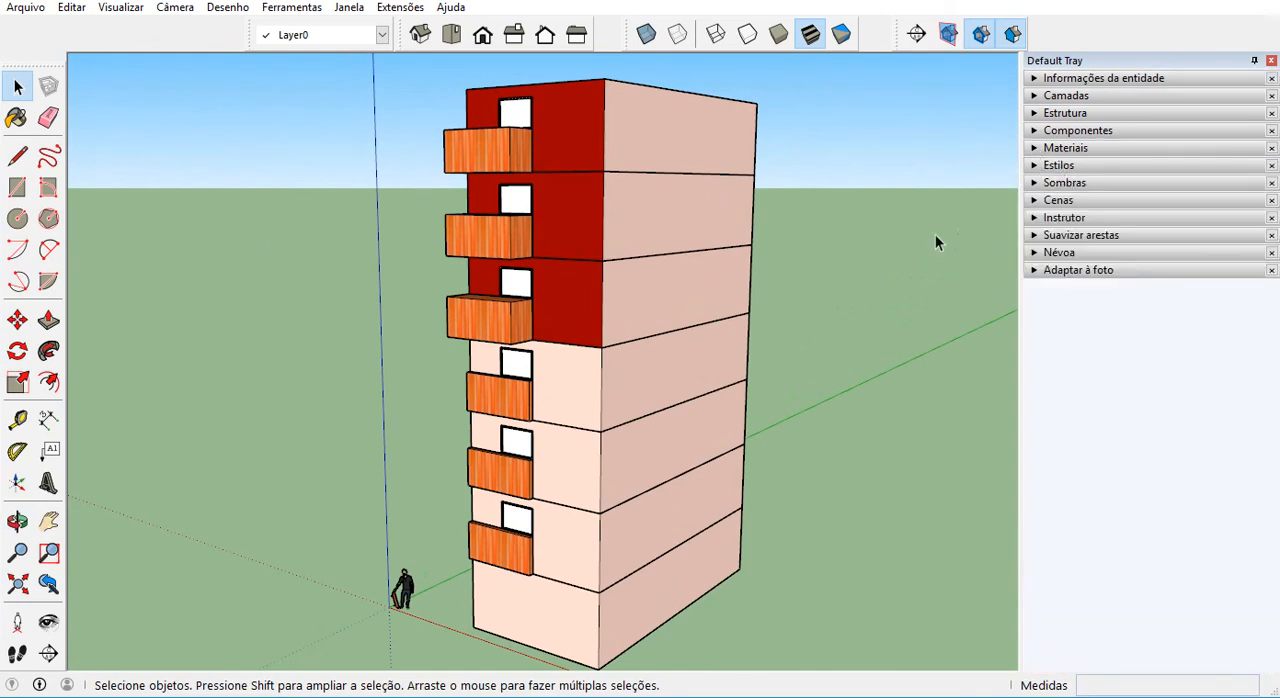
left_click(1036, 96)
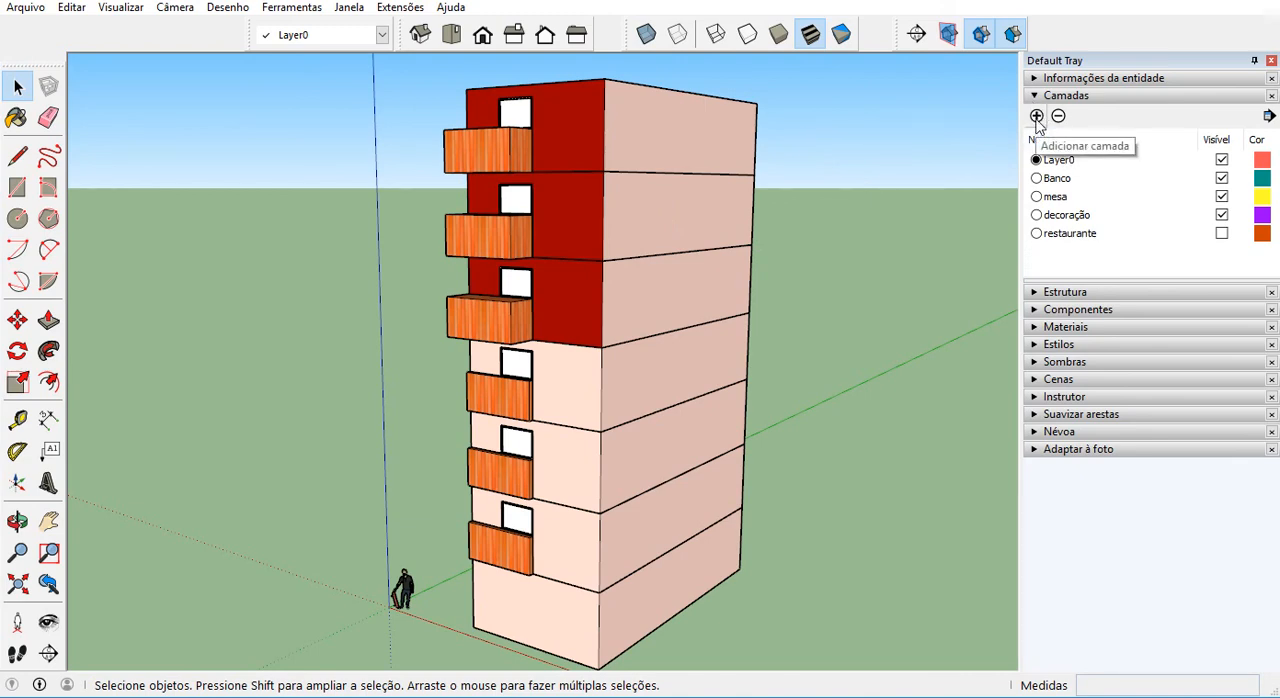
left_click(1040, 116)
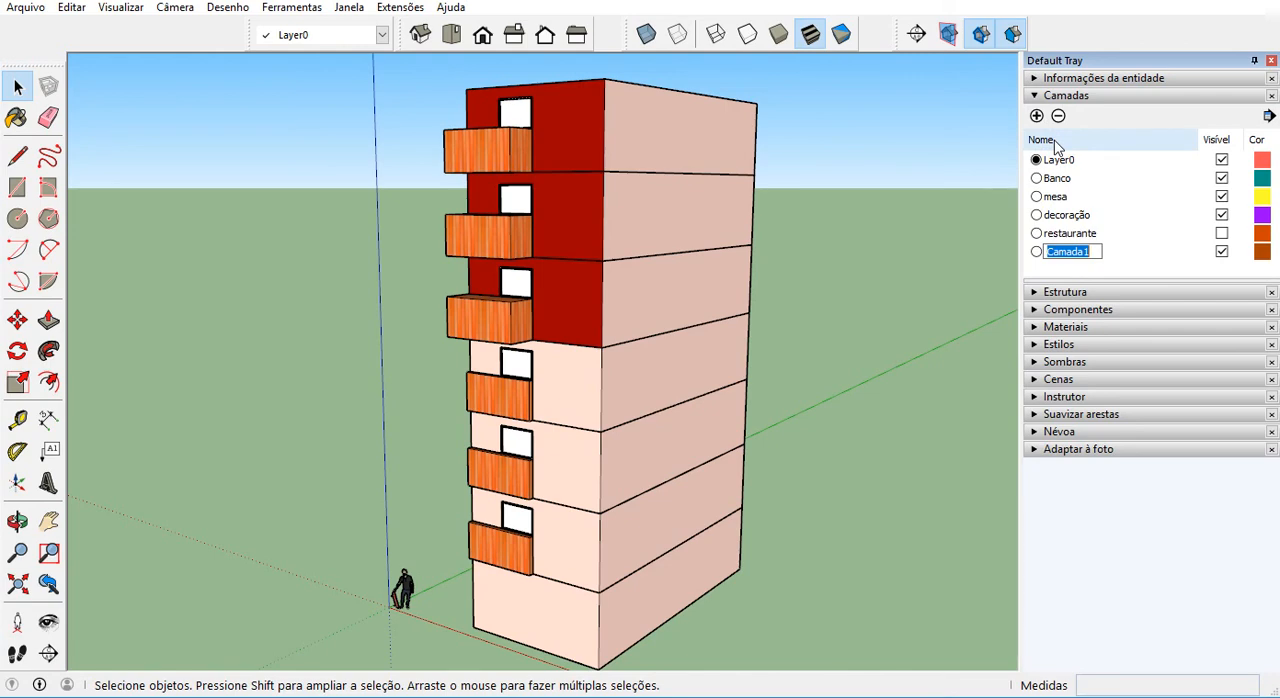
type("Tipo")
Add a second storey layer named Tipo #1.
left_click(1037, 116)
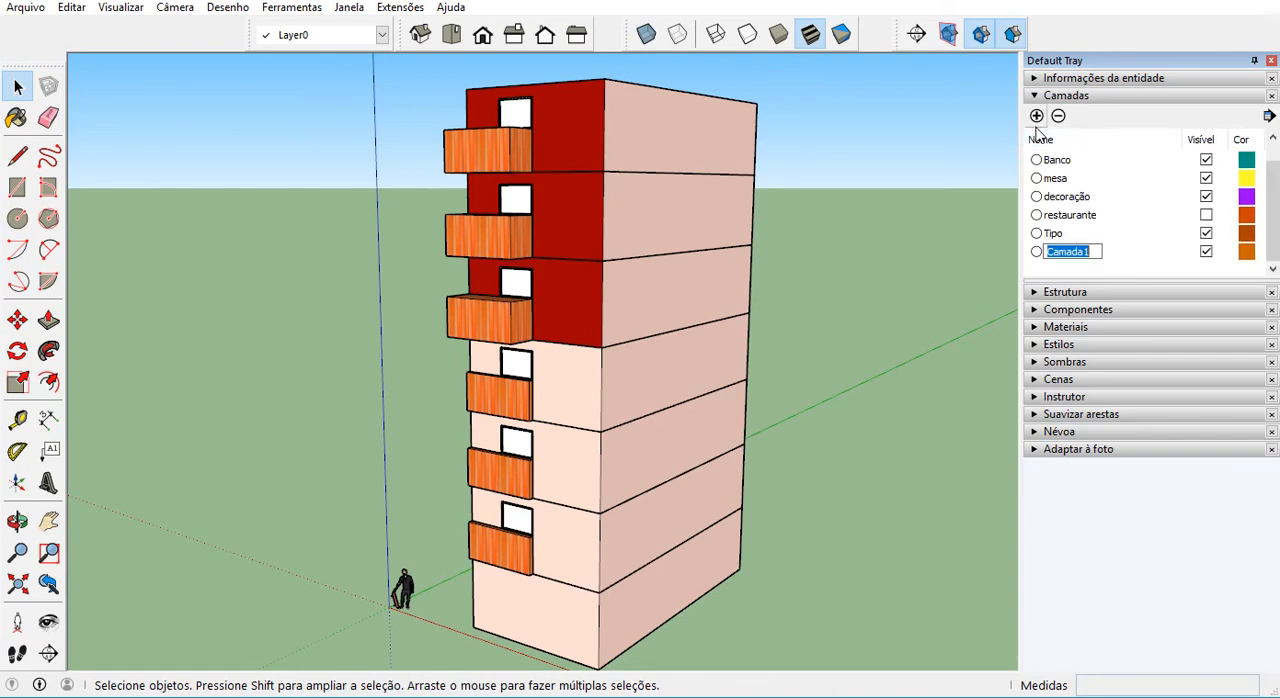
type("Tipo")
type(" 3")
type("#")
type("1")
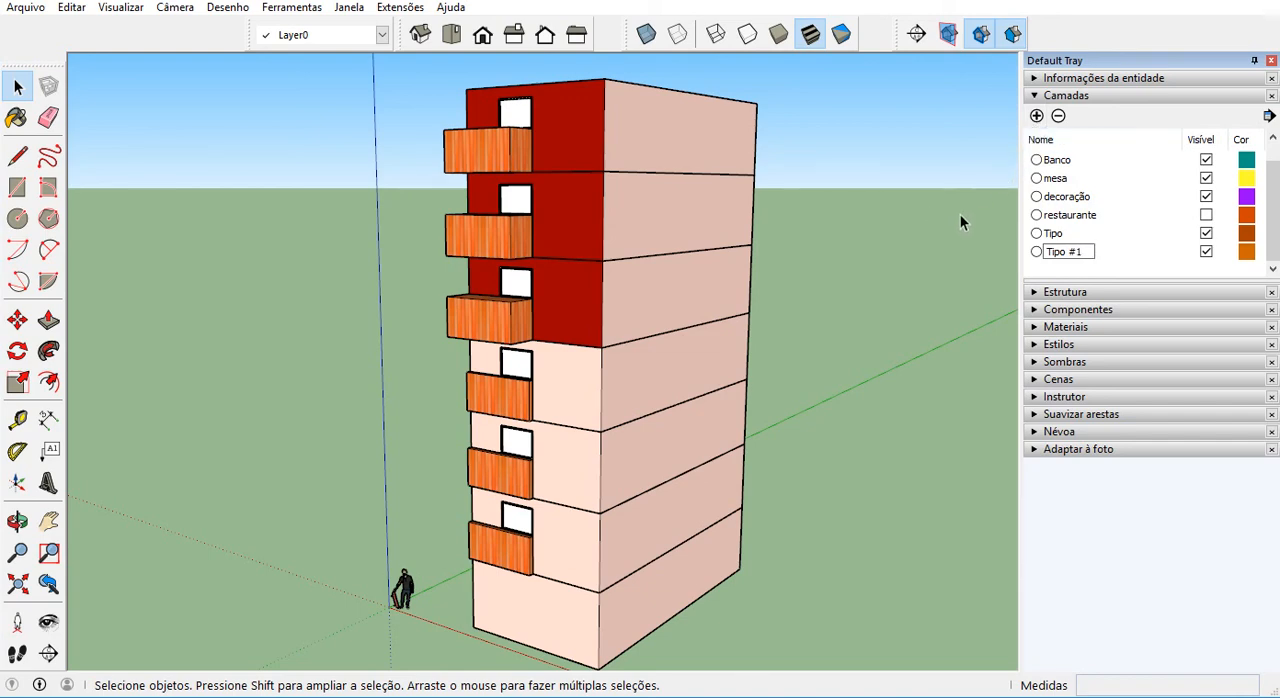
Add another layer named T for the ground storey.
left_click(1037, 116)
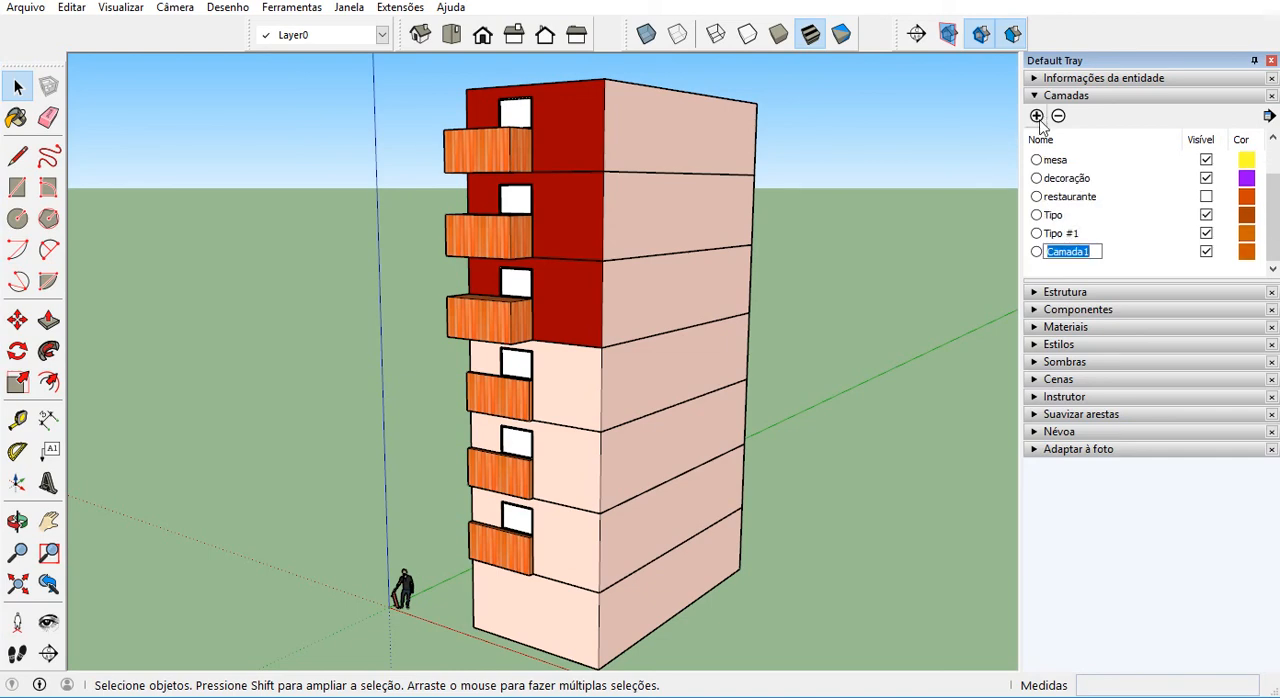
type("T")
key("Return")
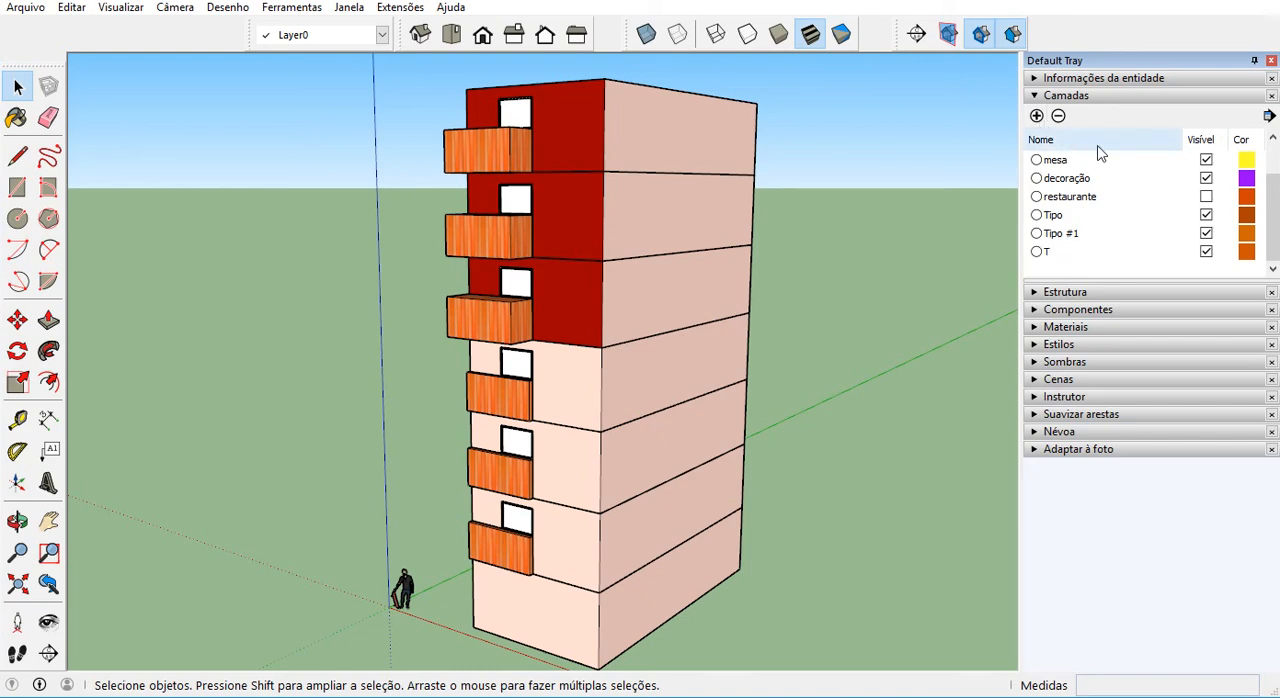
Assign the ground storey at the tower's base to the layer T.
left_click(681, 582)
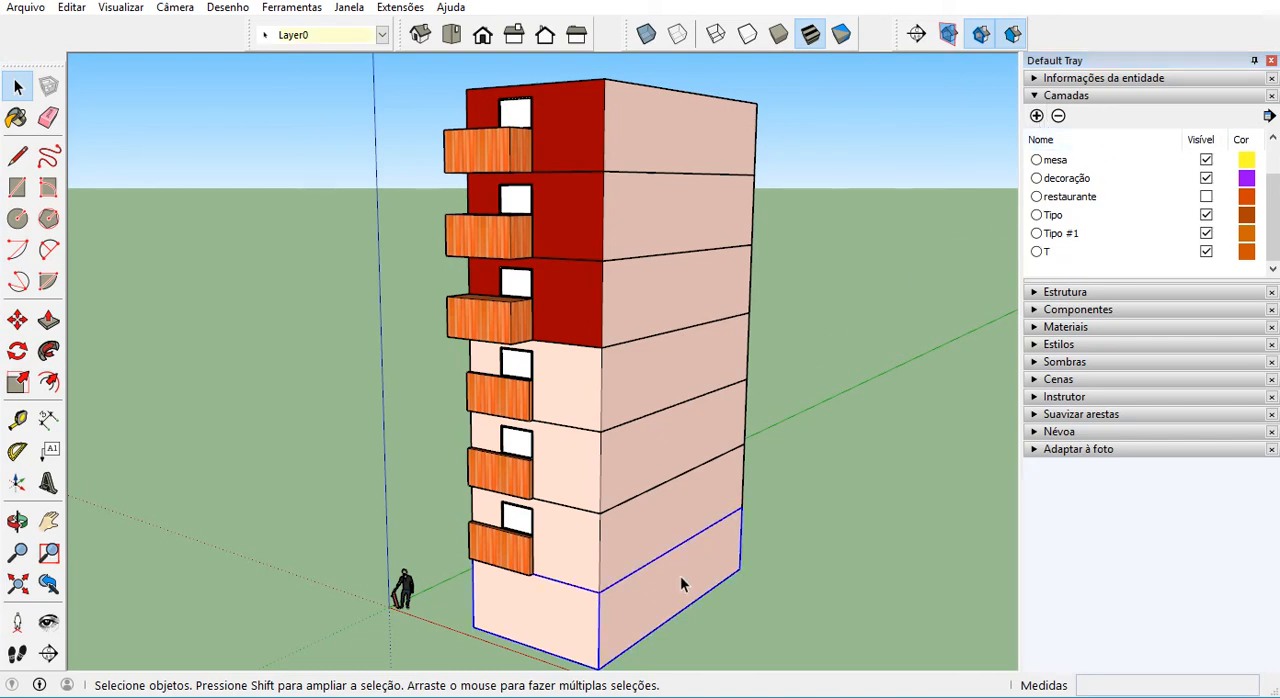
scroll(516, 628, "down", 2)
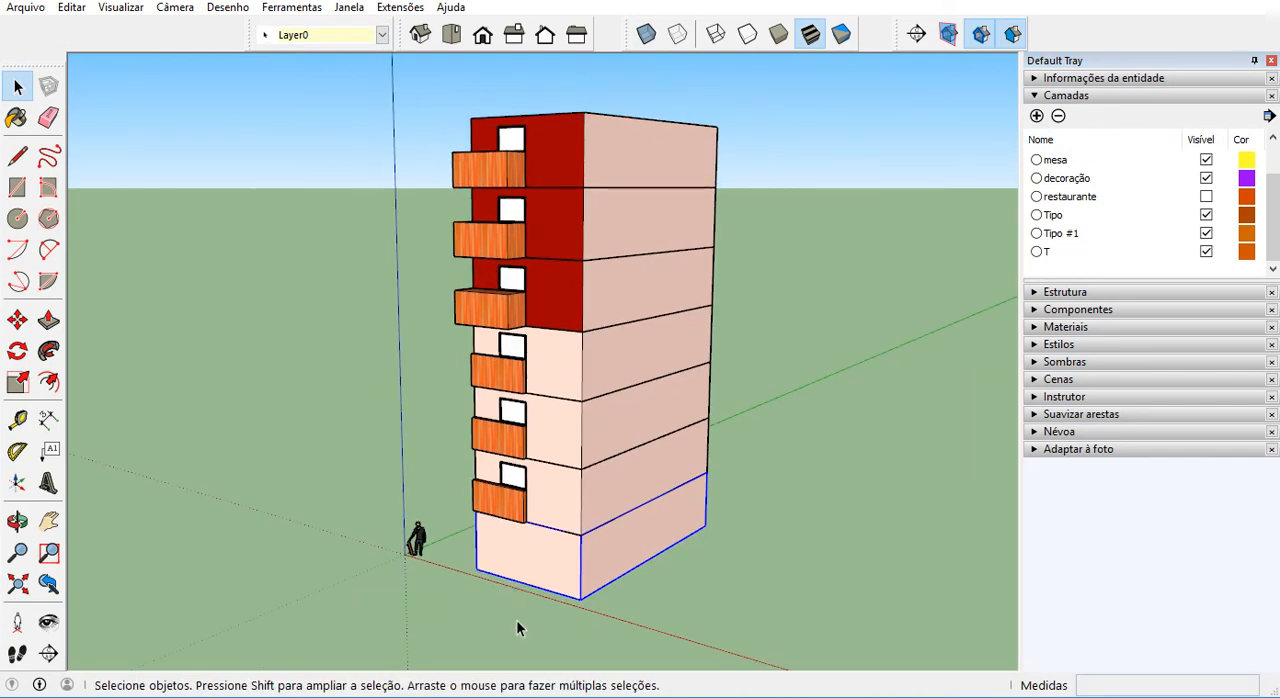
left_click(365, 35)
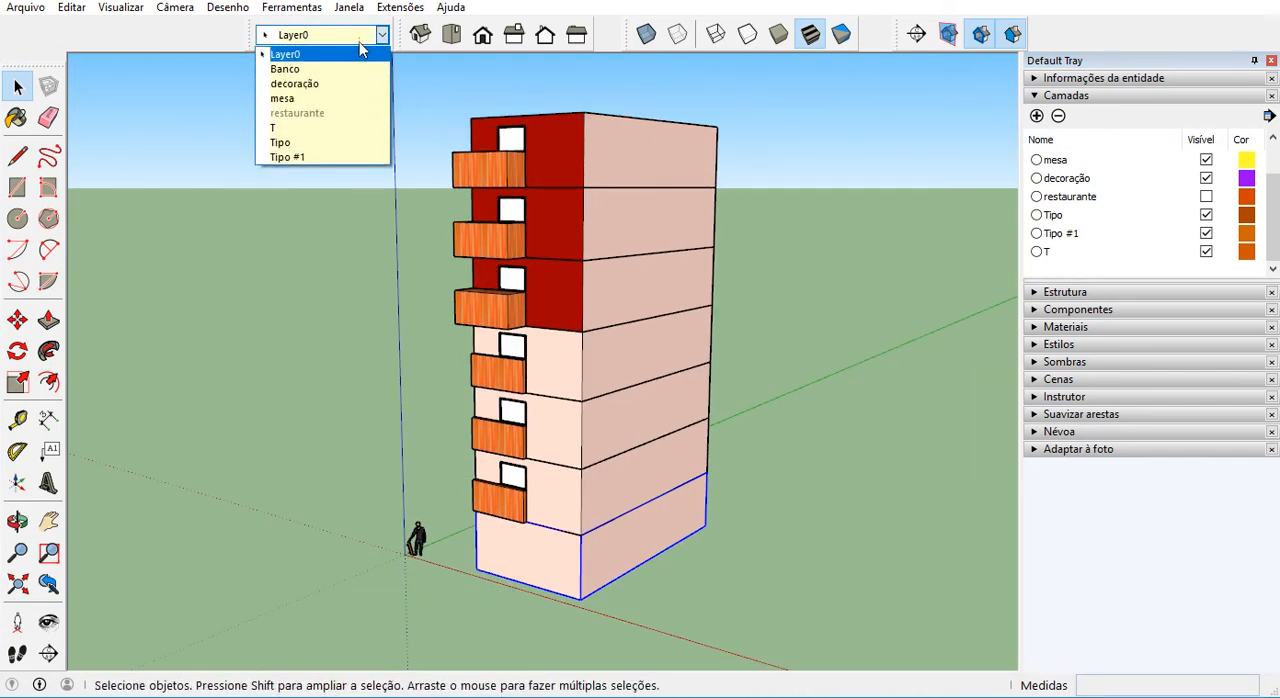
left_click(329, 126)
Select the three light-walled storeys above the ground storey together and assign them to the layer Tipo.
left_click(572, 511)
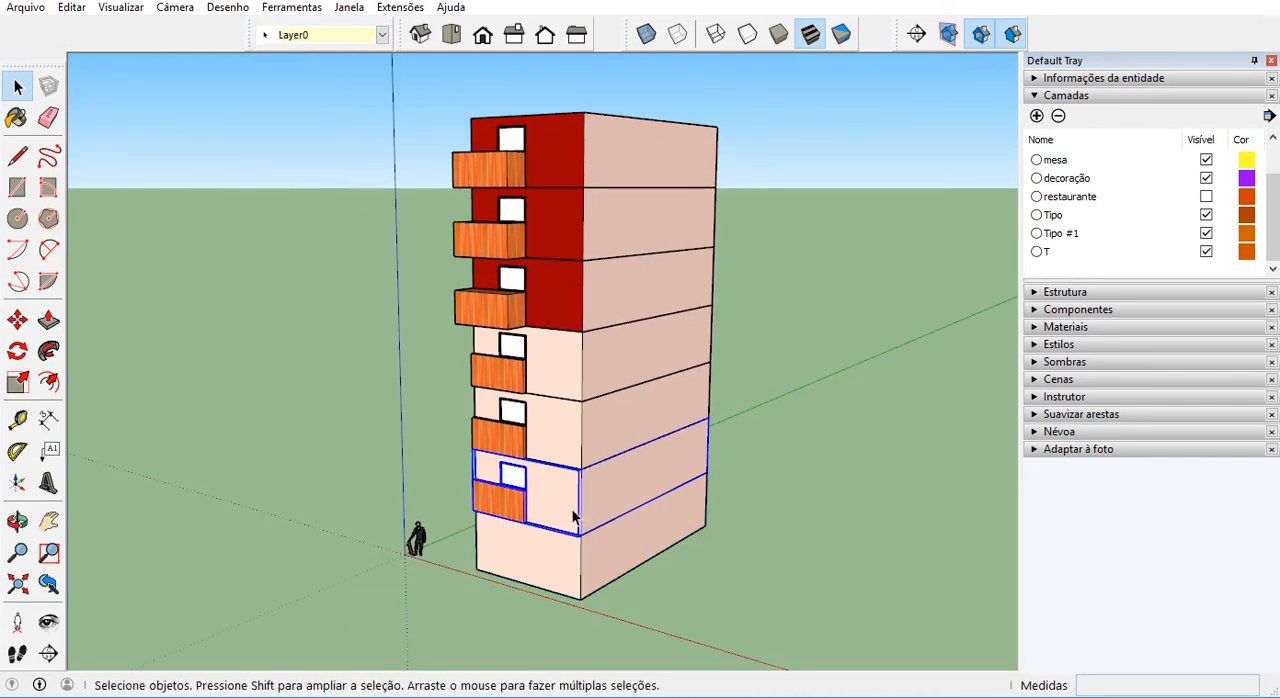
left_click(305, 36)
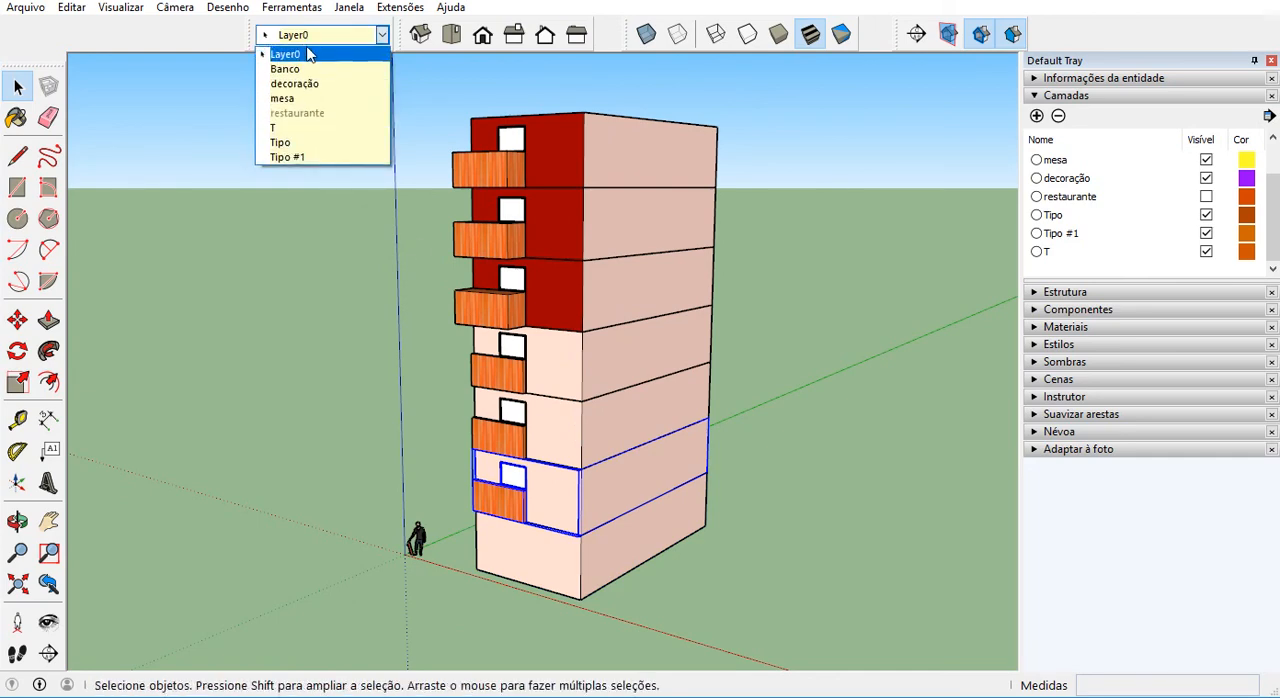
left_click(807, 446)
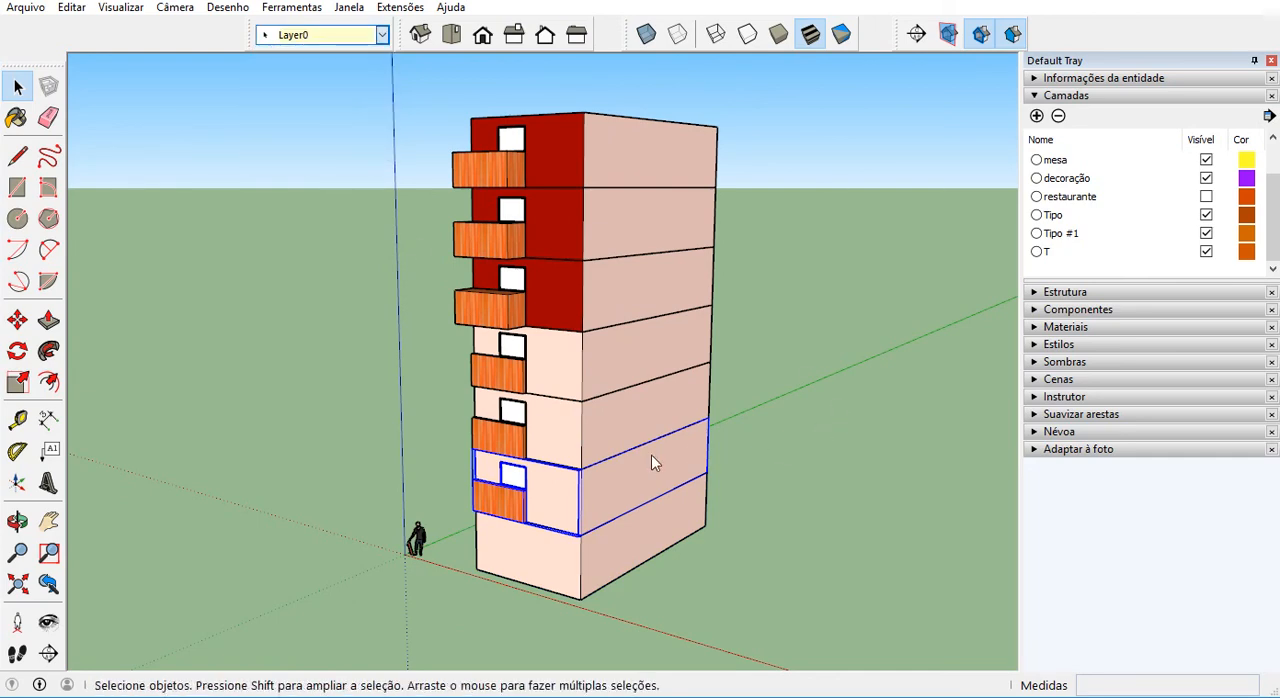
left_click(562, 427, "shift")
left_click(565, 367, "shift")
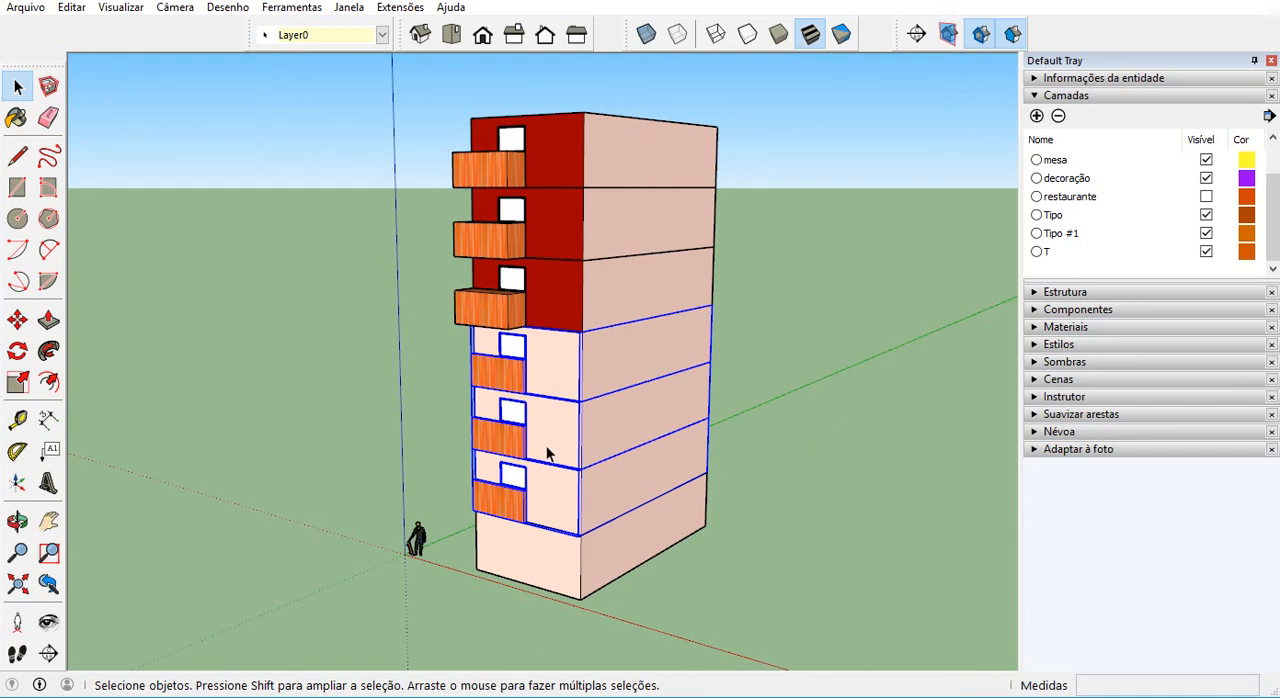
left_click(360, 37)
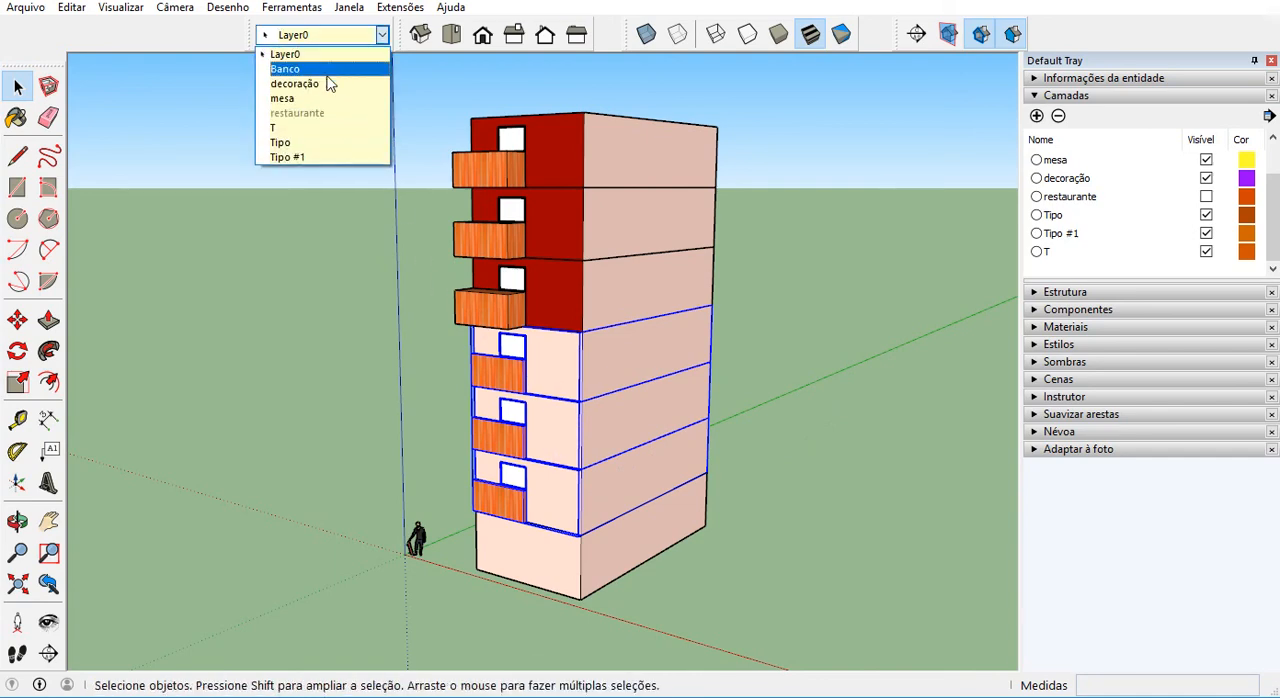
left_click(325, 146)
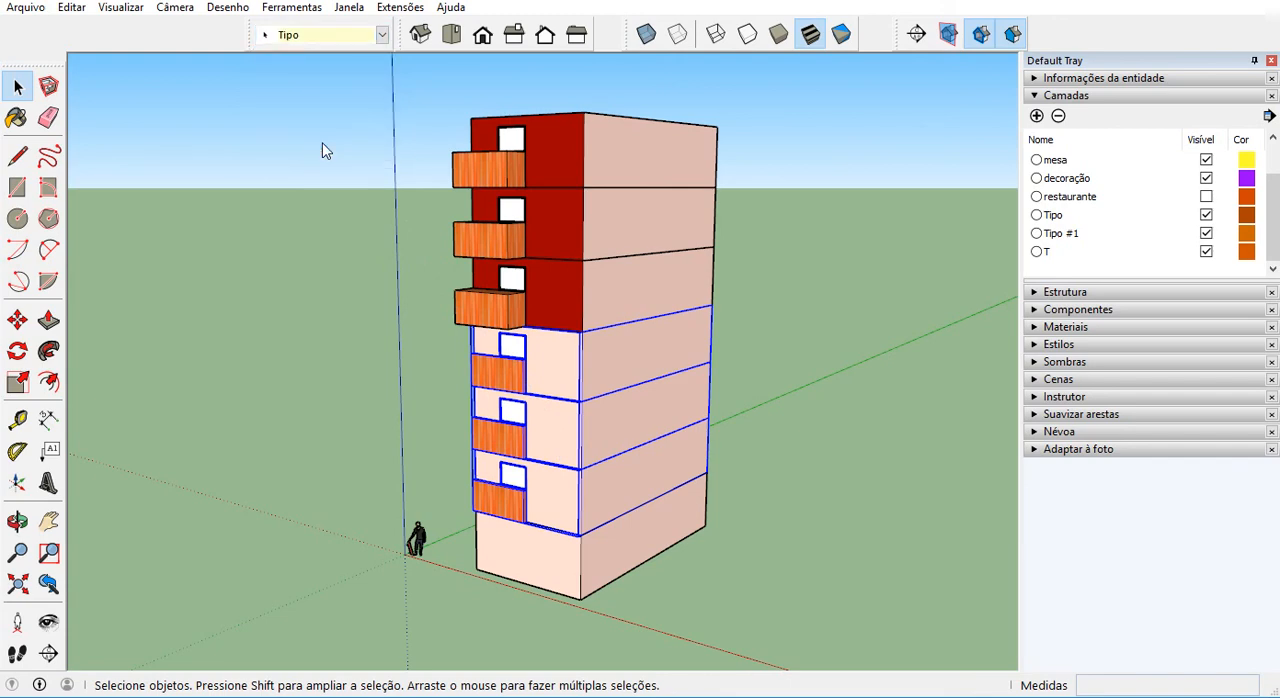
Assign the three red-walled top storeys to the layer Tipo #1 and clear the selection.
left_click(679, 153)
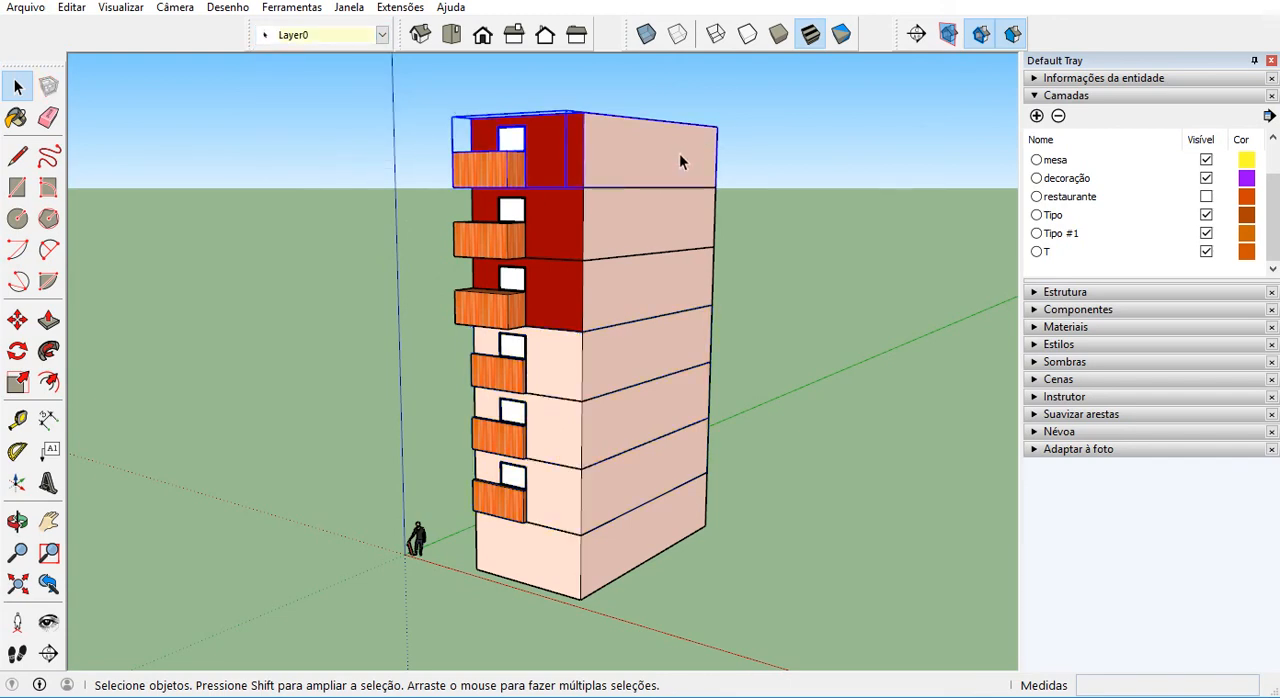
left_click(652, 220, "shift")
left_click(634, 275, "shift")
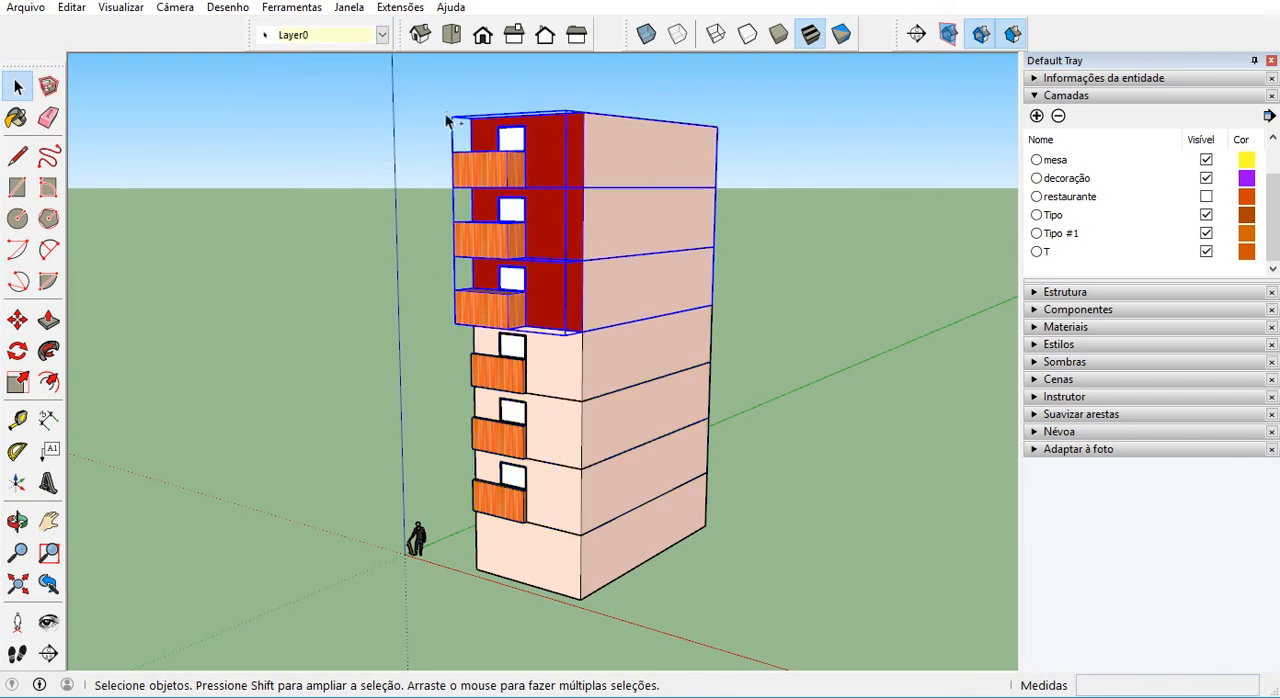
left_click(353, 38)
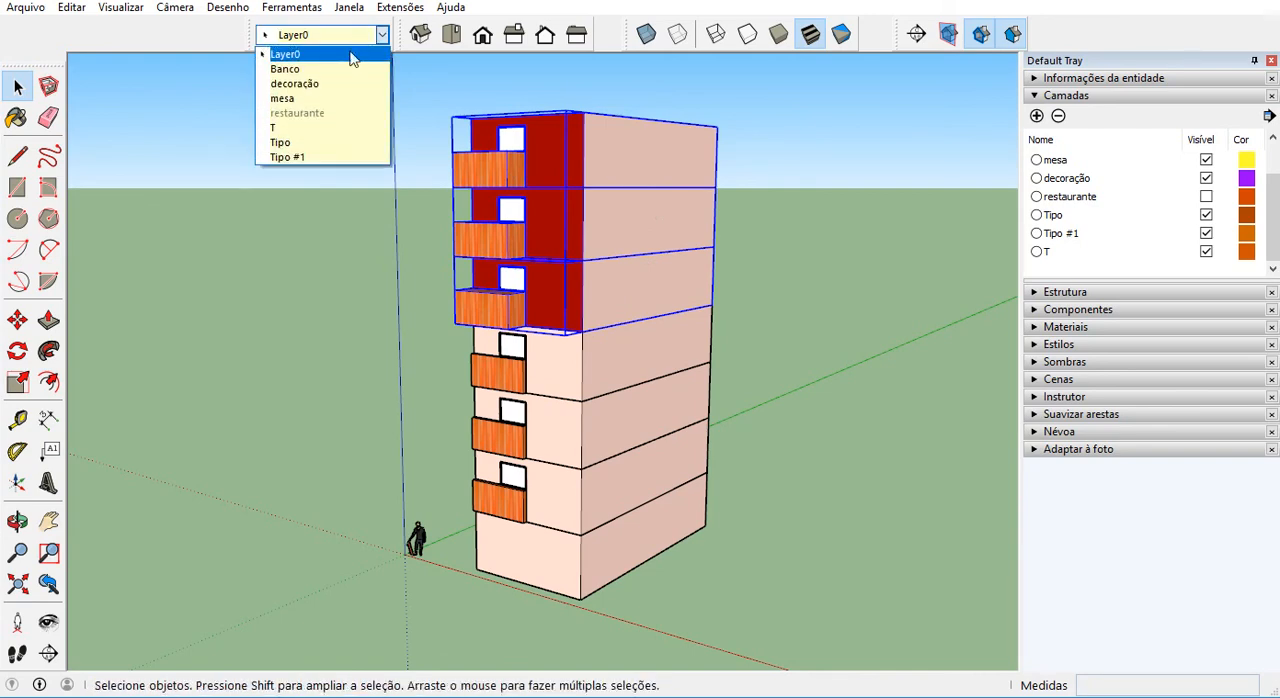
left_click(336, 157)
left_click(382, 240)
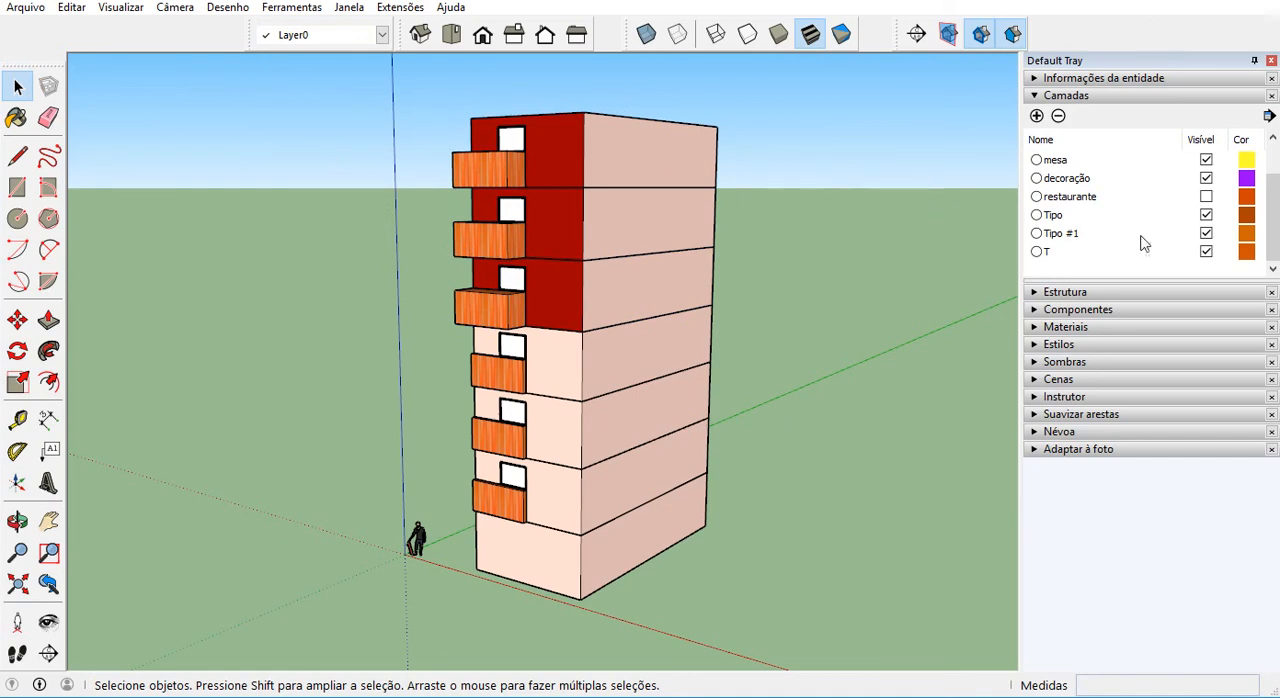
Toggle the visibility of the layers Tipo #1 and T off and back on to check their storeys.
left_click(1206, 236)
left_click(1206, 236)
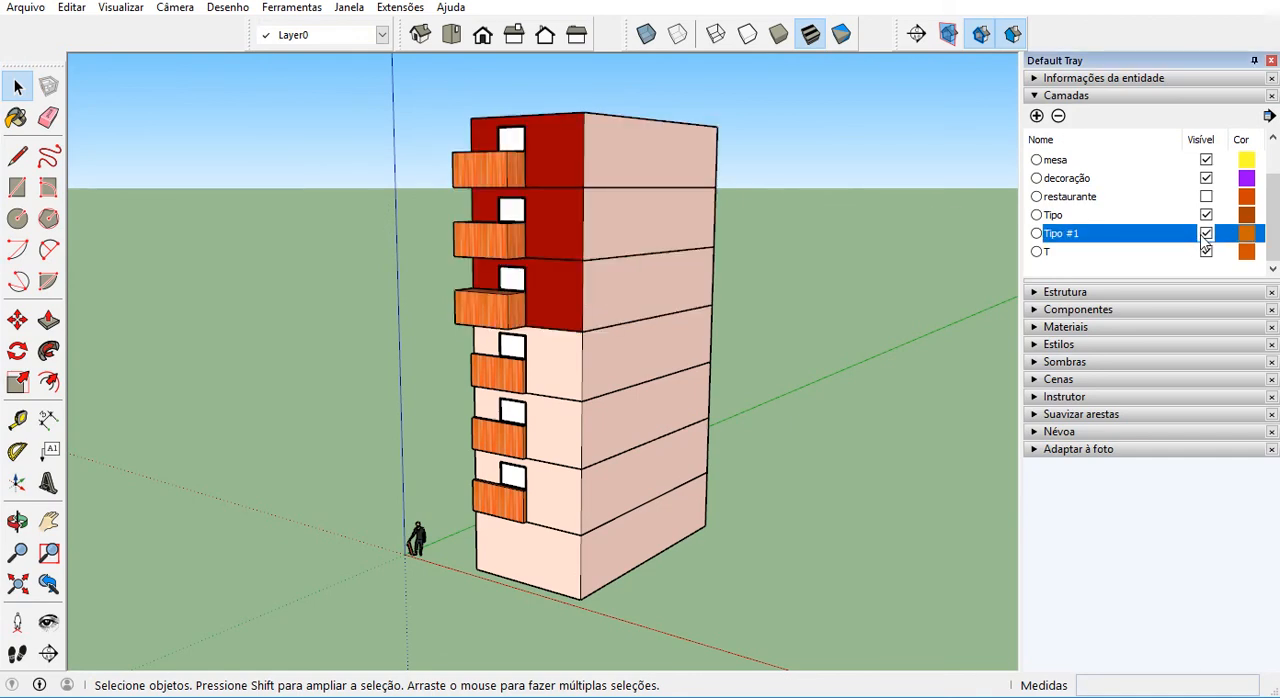
left_click(1206, 236)
left_click(1203, 235)
left_click(1207, 251)
left_click(1207, 251)
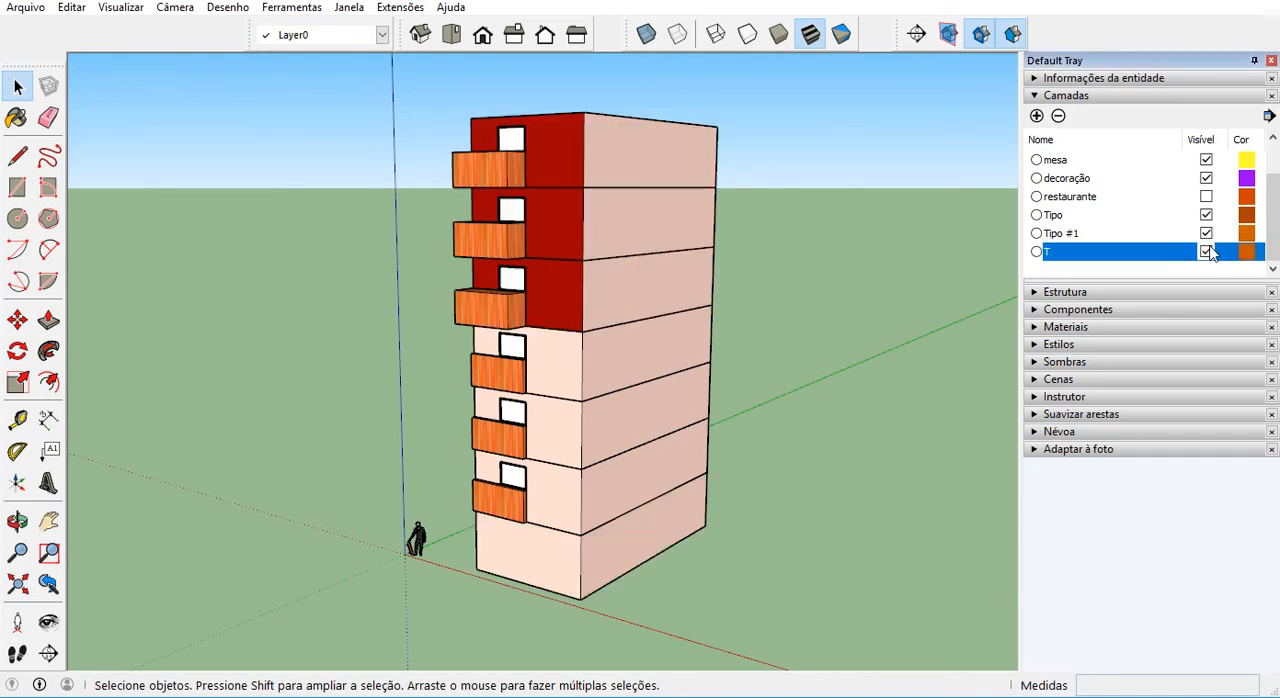
Toggle the visibility of the layers Tipo #1 and Tipo off and back on to check the storeys assigned to them.
left_click(1206, 234)
left_click(1206, 234)
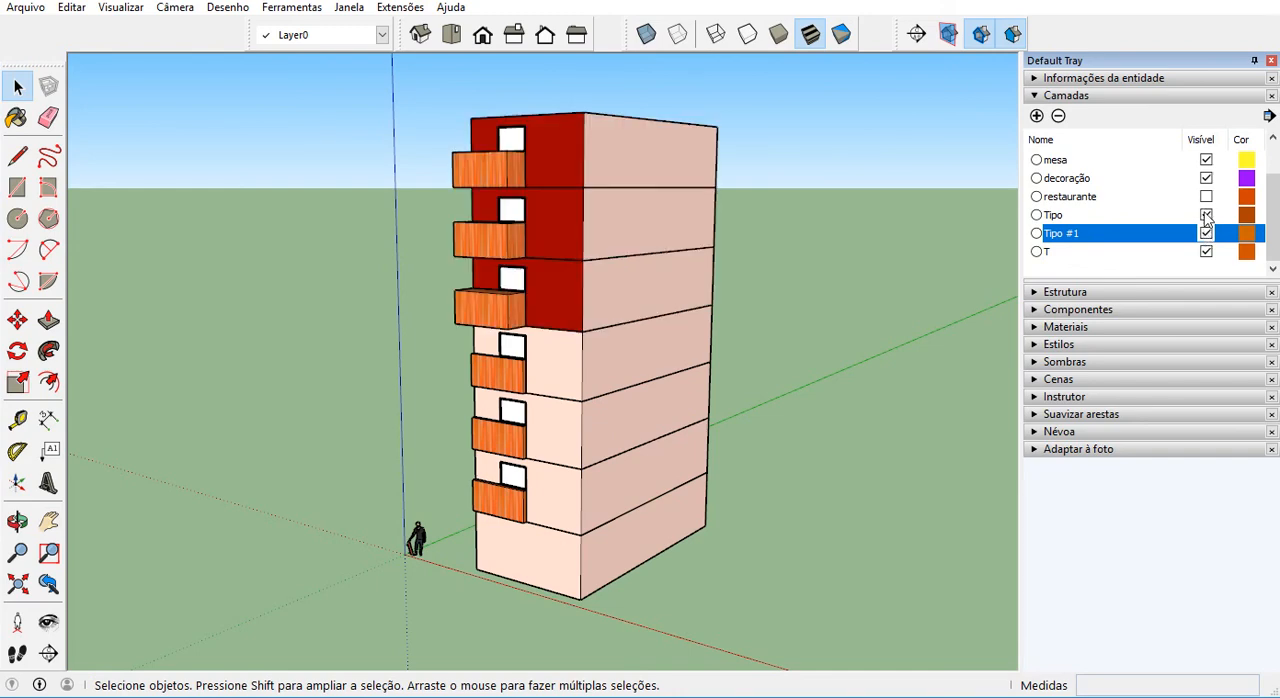
left_click(1206, 215)
left_click(1206, 216)
left_click(1206, 216)
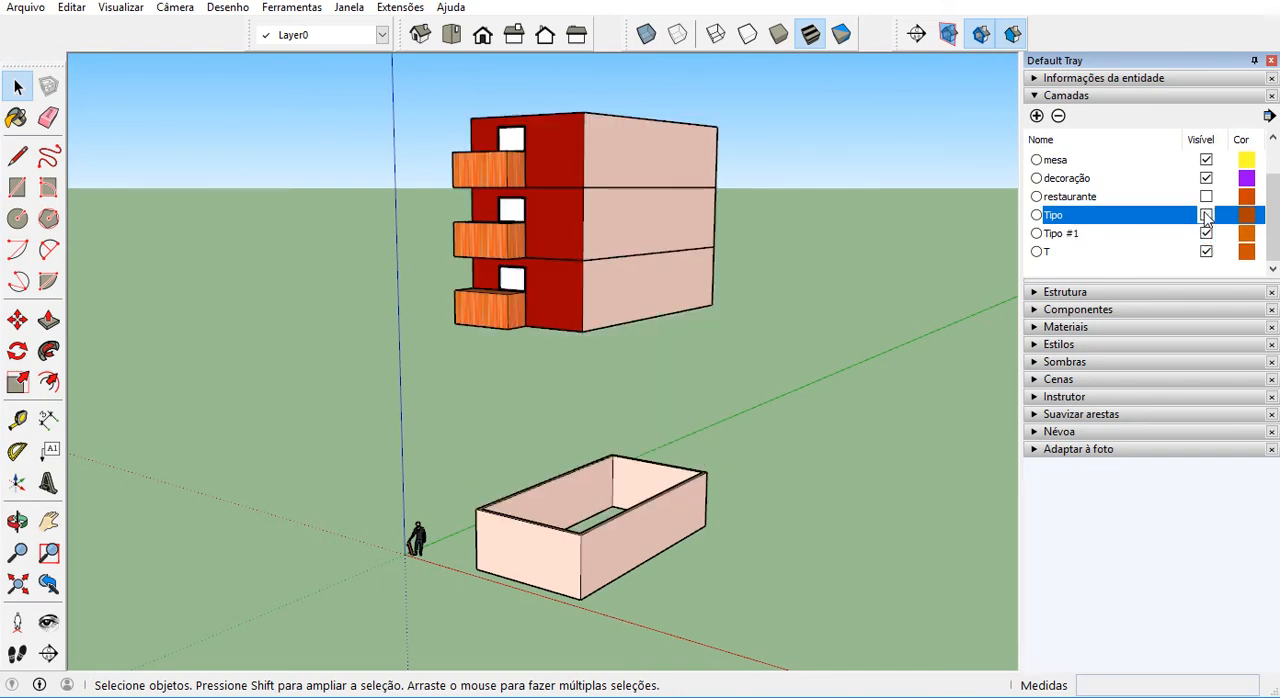
left_click(1206, 216)
middle_click_drag(617, 451, 723, 417)
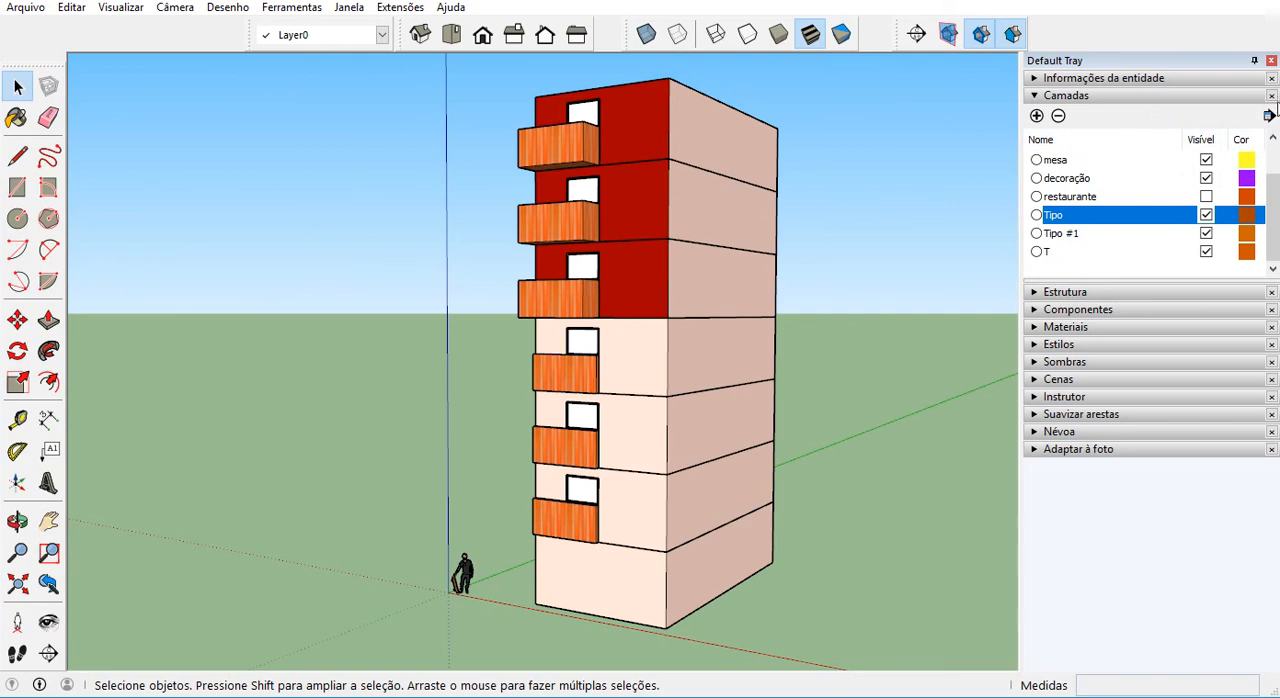
Turn on Color by layer to compare the storeys' layer colors, and turn it off again to restore the material display.
left_click_drag(1278, 118, 1155, 150)
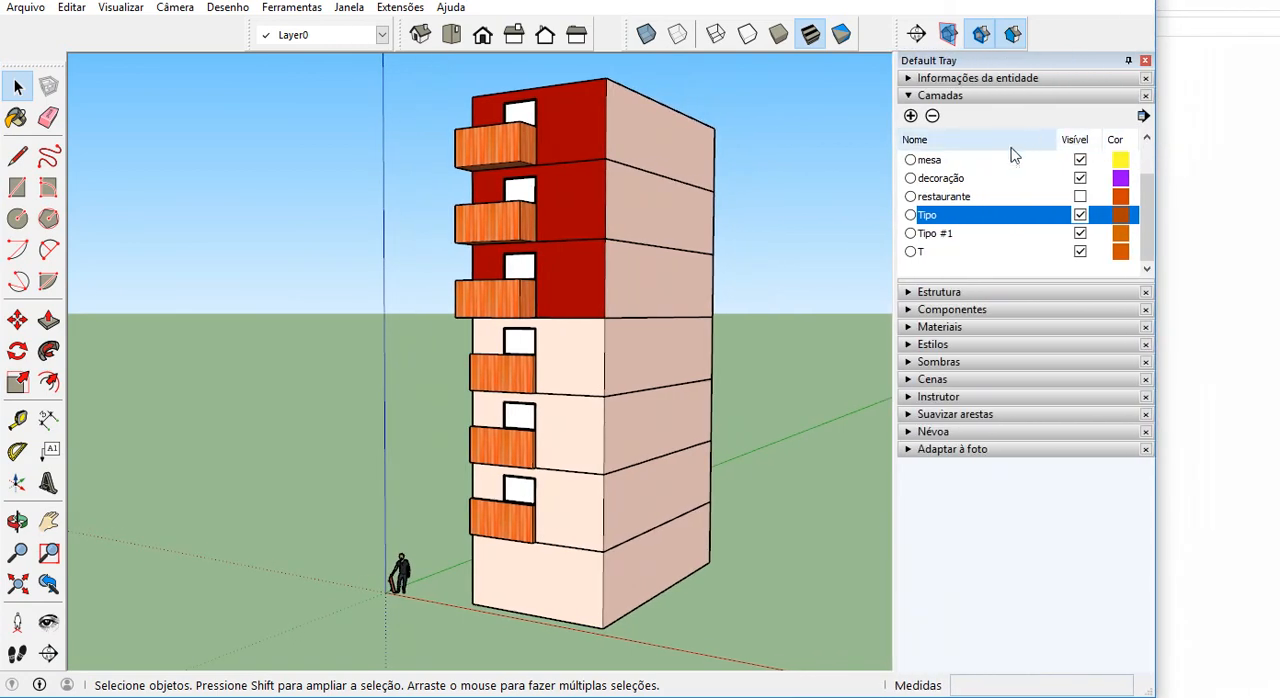
left_click(1143, 115)
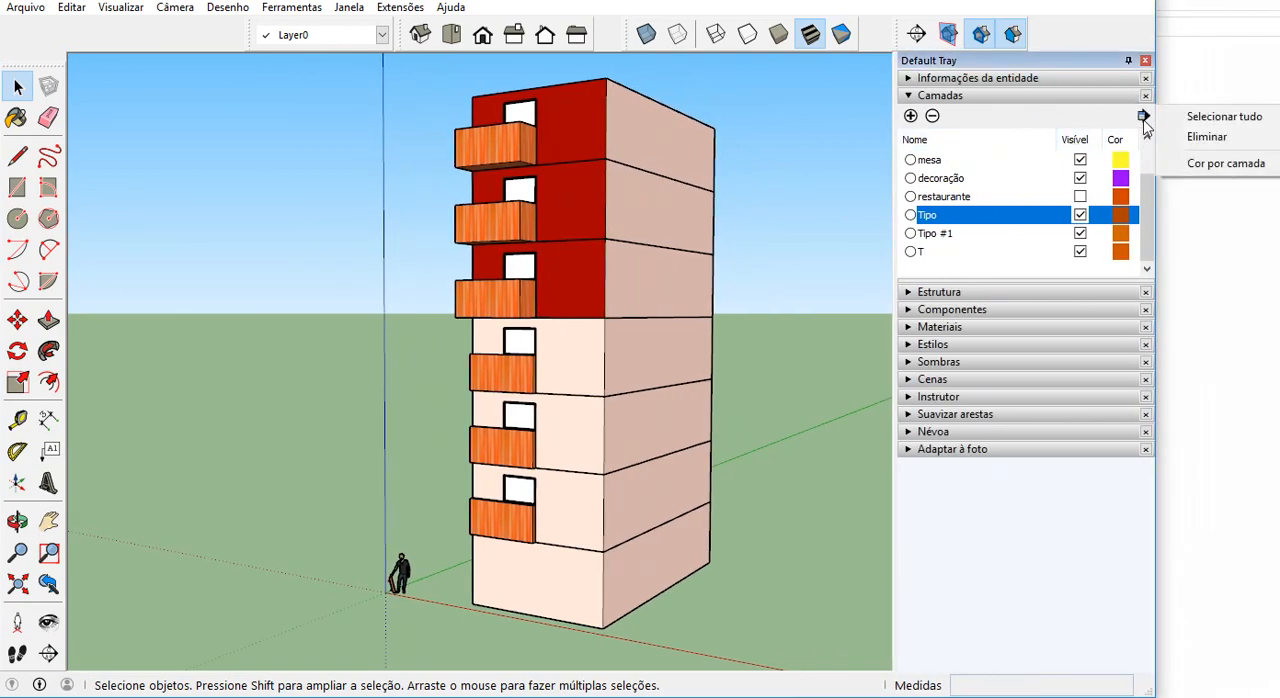
left_click(1210, 168)
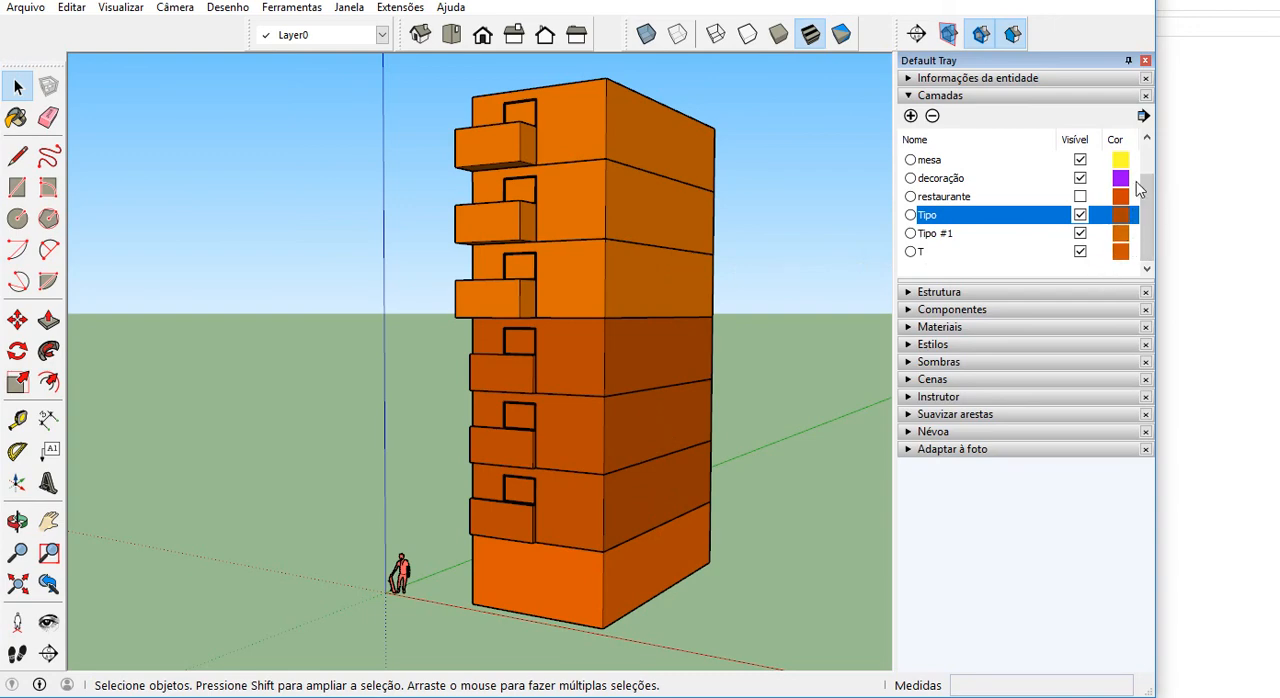
left_click(1143, 115)
left_click(1187, 162)
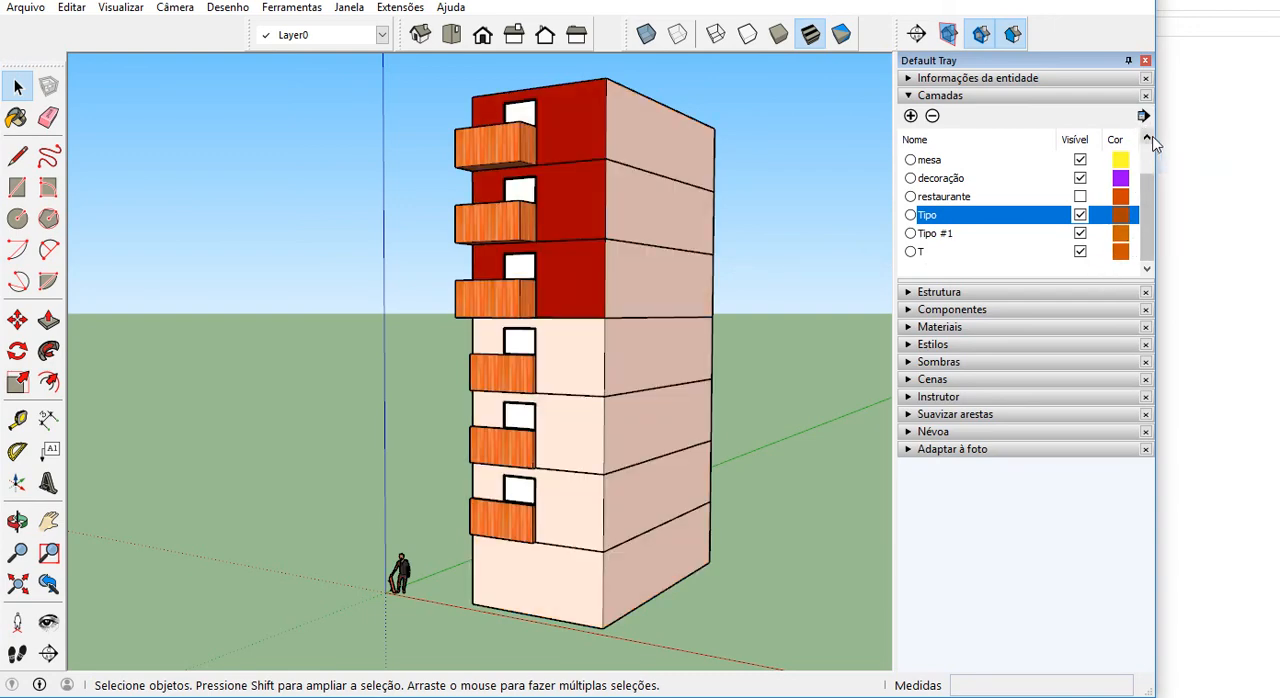
left_click_drag(1157, 140, 1249, 128)
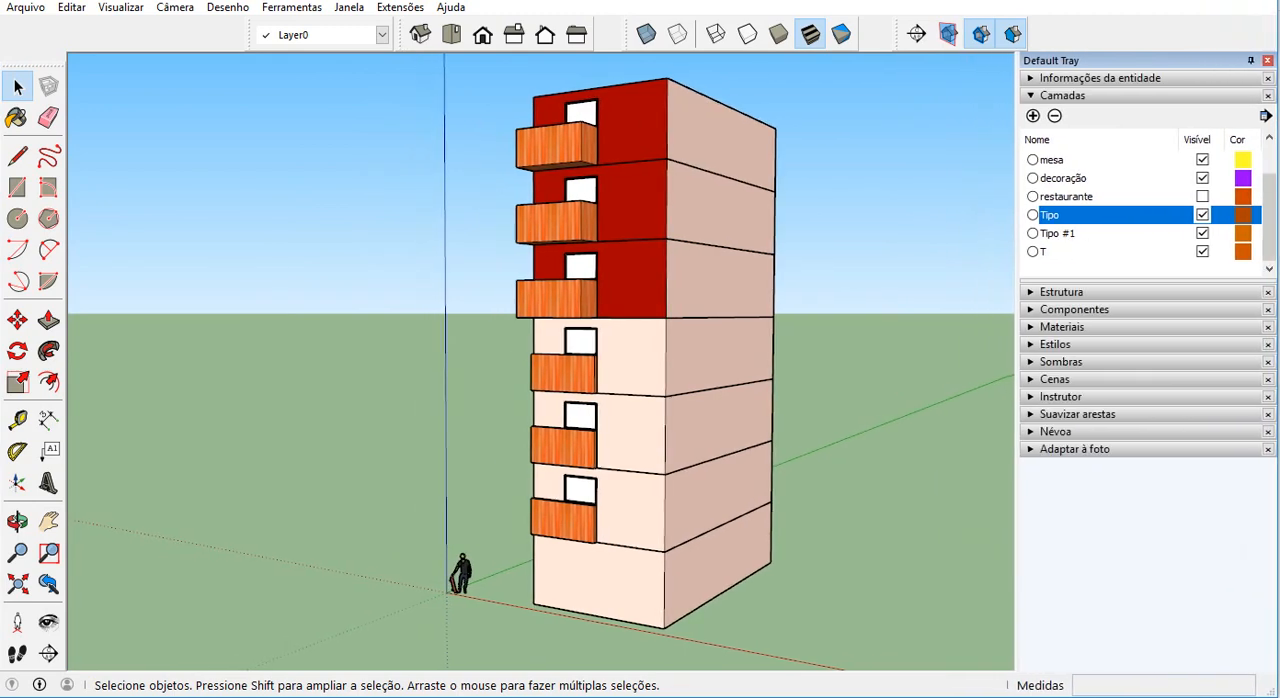
middle_click_drag(851, 343, 787, 331)
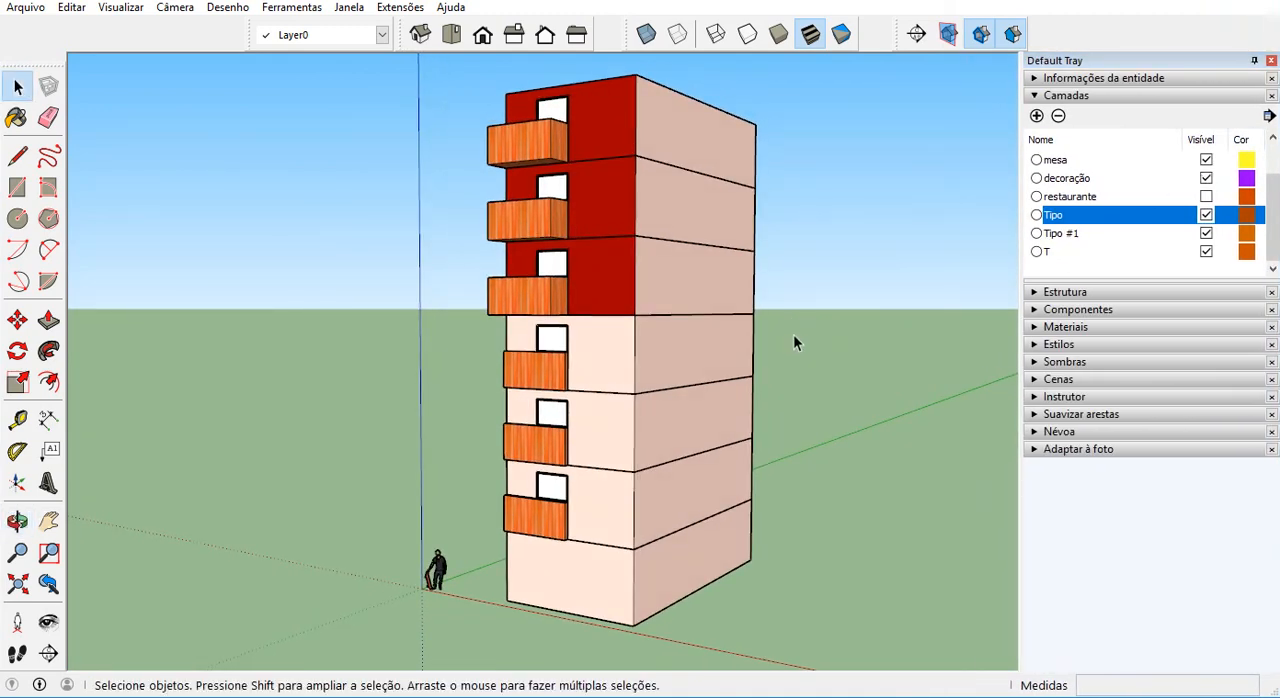